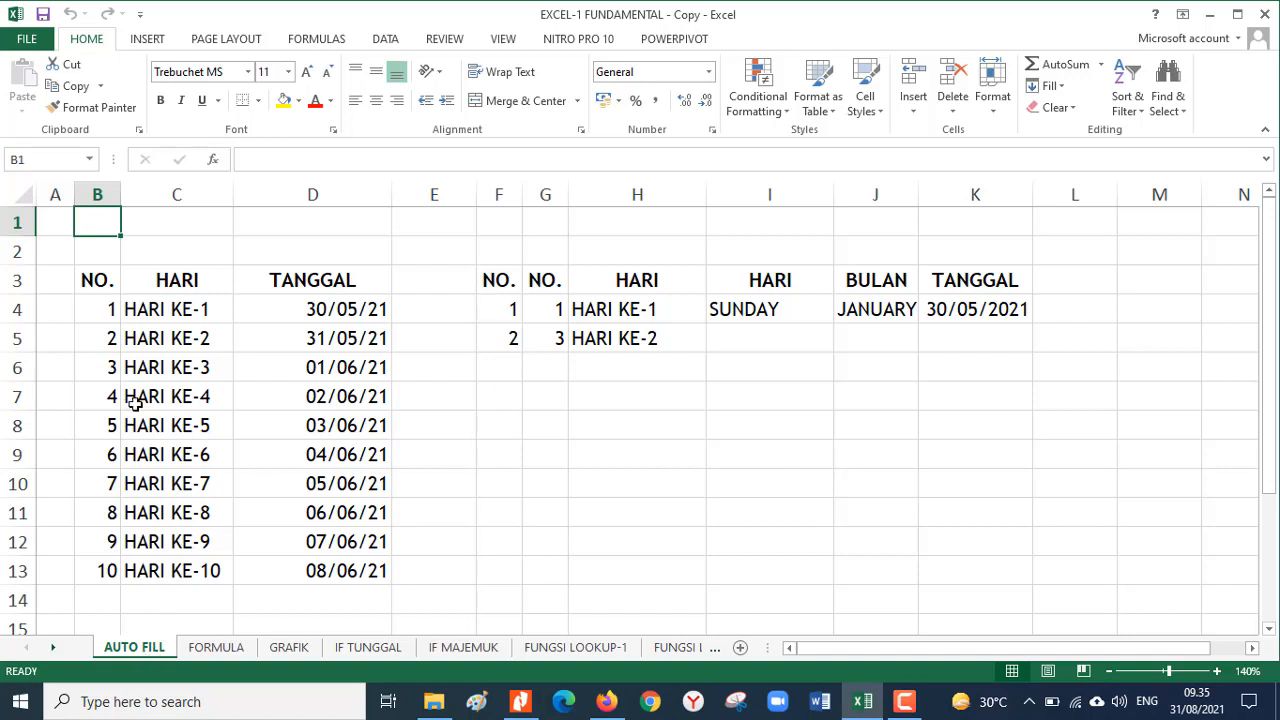
left_click_drag(95, 277, 150, 573)
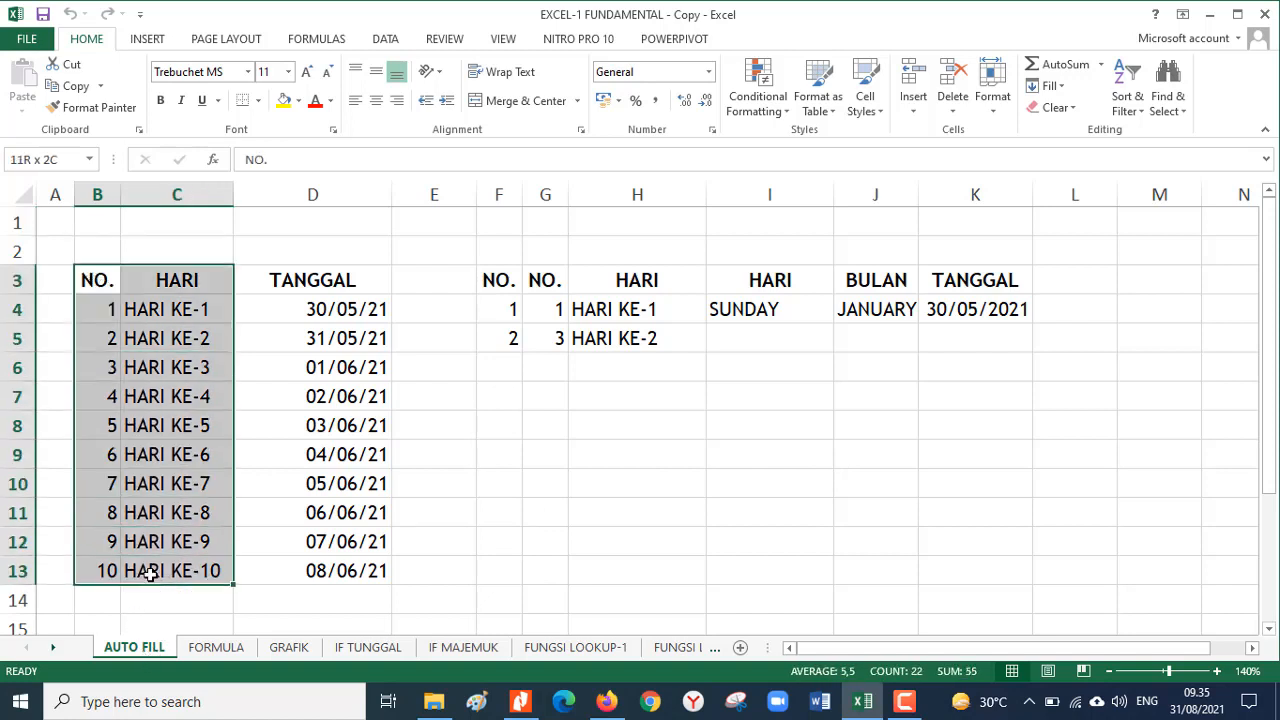
left_click(104, 307)
left_click(104, 339)
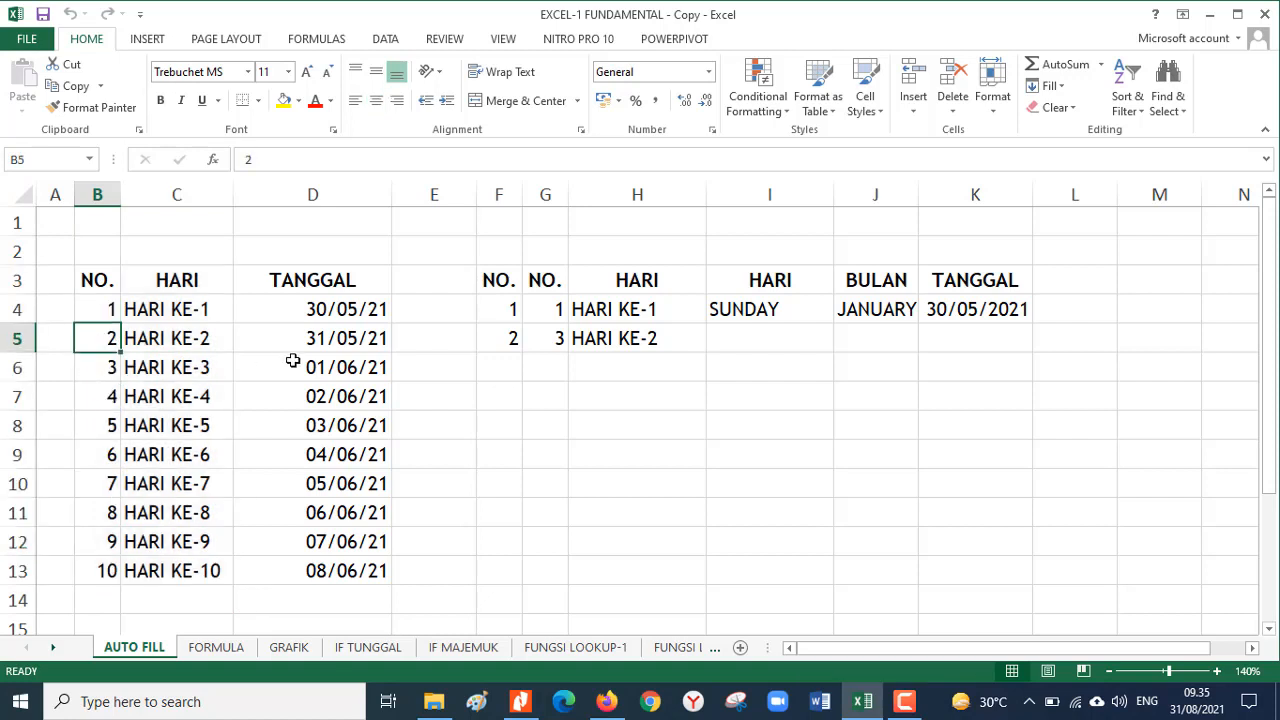
Step: Extend the 1, 2 number series in column F down to 10 in row 13 with AutoFill
left_click(504, 309)
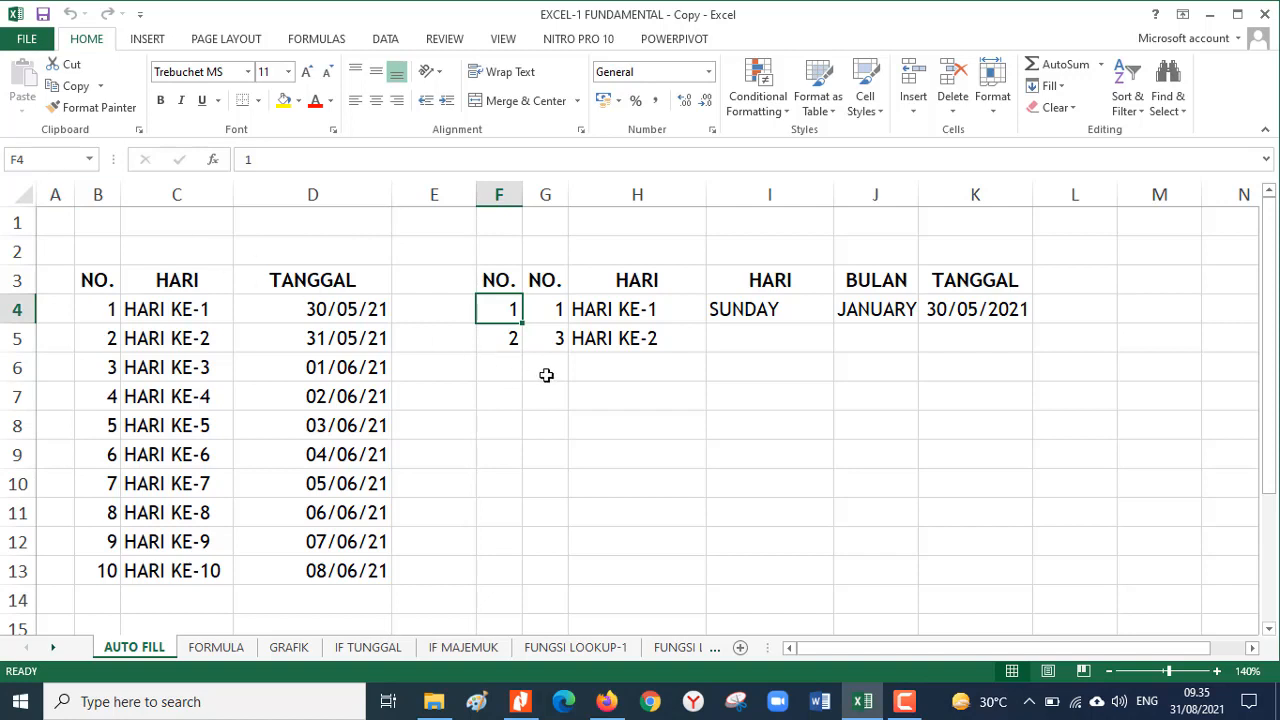
left_click(495, 340)
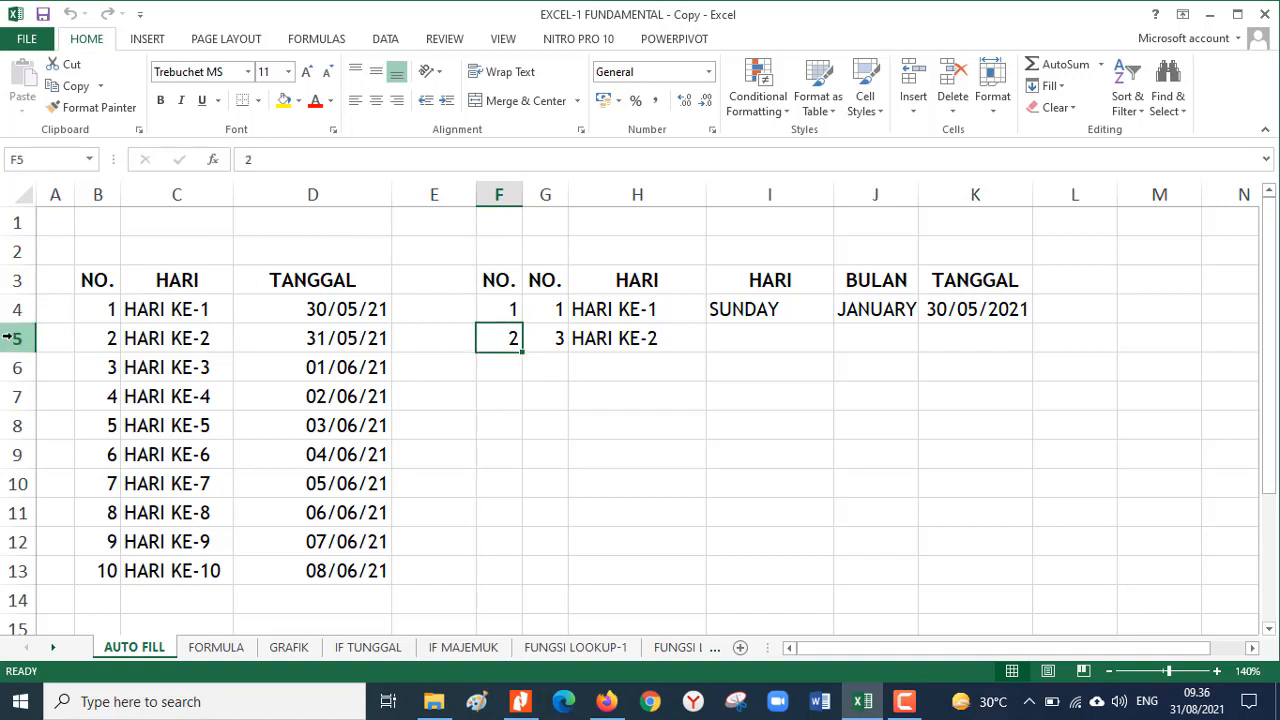
left_click_drag(503, 308, 505, 337)
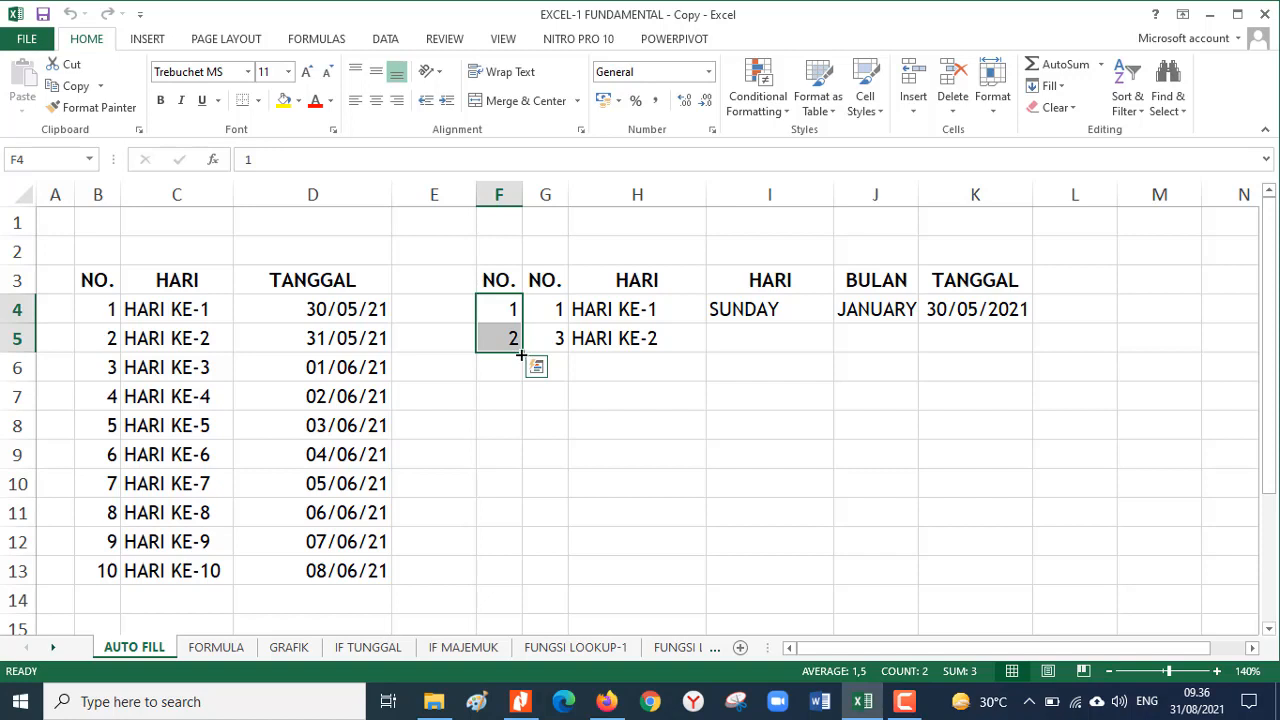
left_click_drag(521, 354, 544, 582)
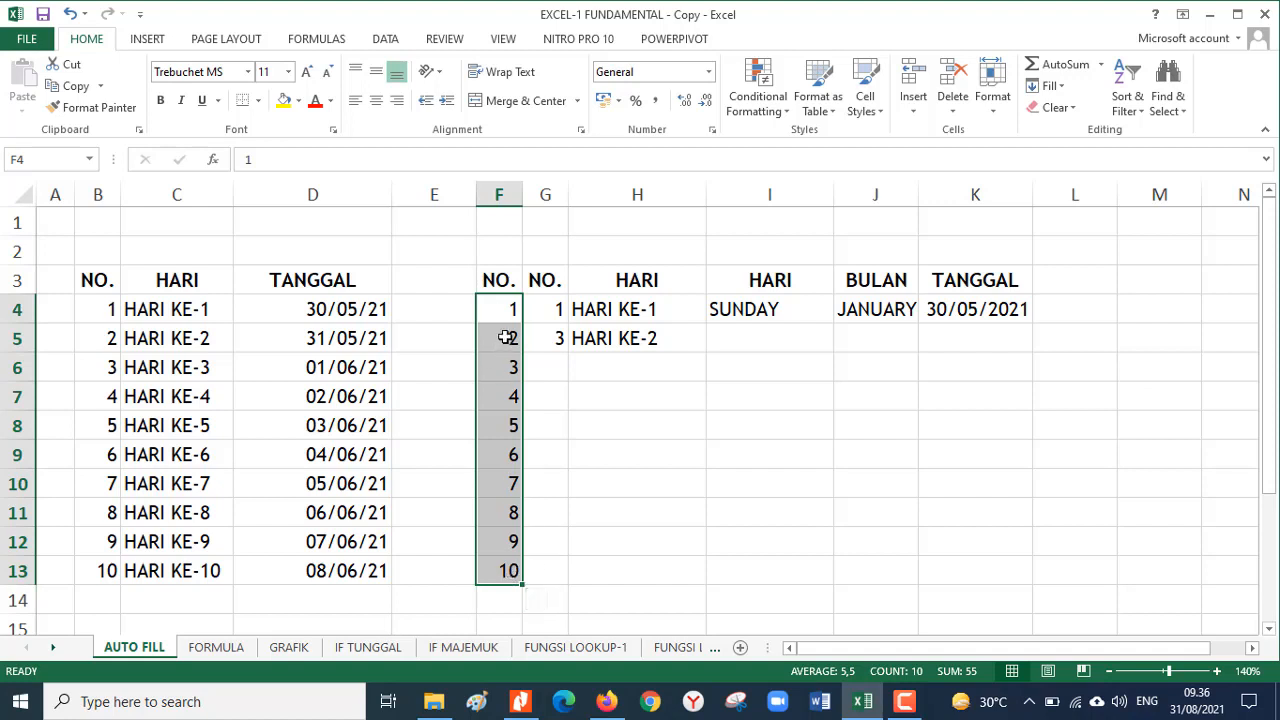
left_click(503, 311)
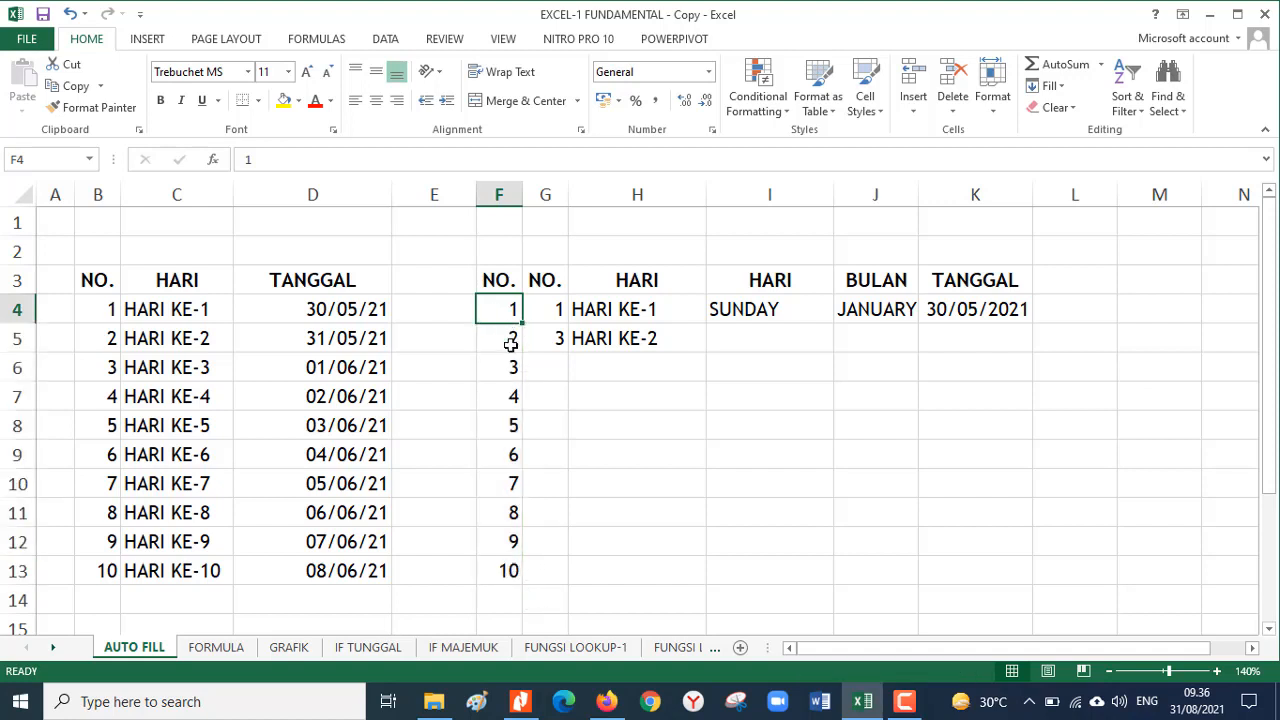
left_click(510, 343)
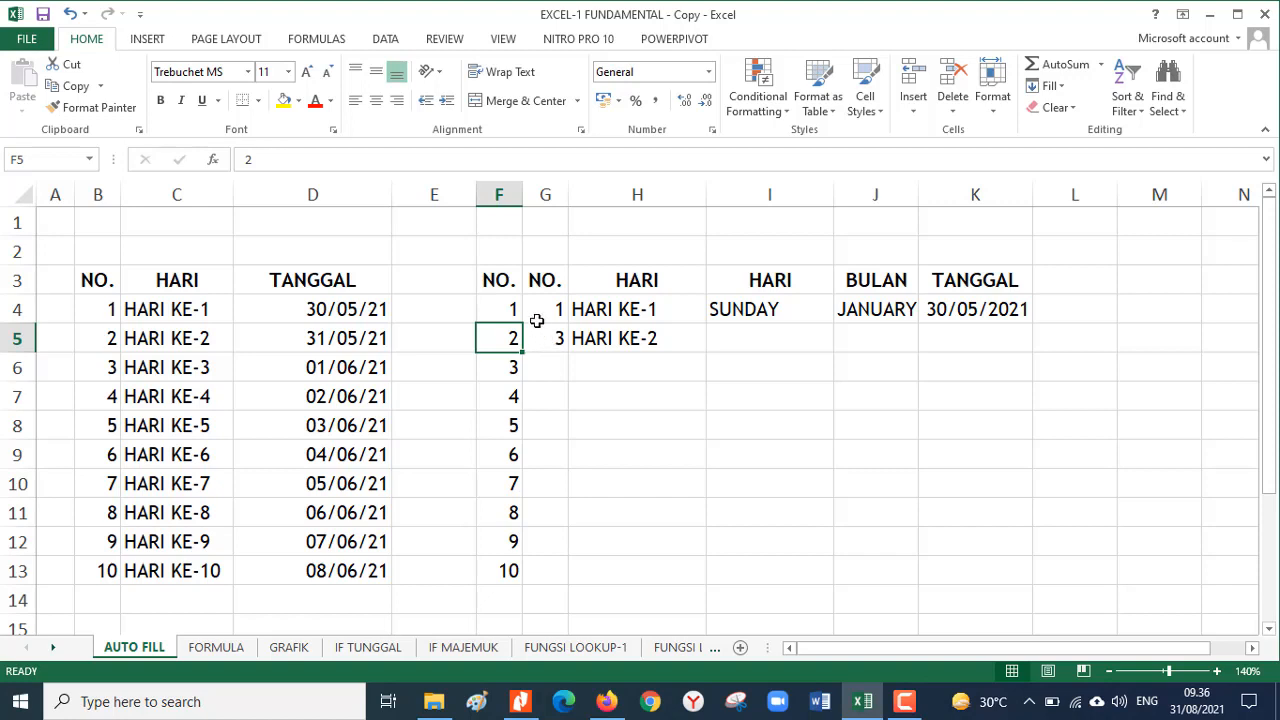
Step: Extend the odd-number series 1, 3 in column G down to 19 in row 13 with AutoFill
left_click_drag(546, 312, 581, 574)
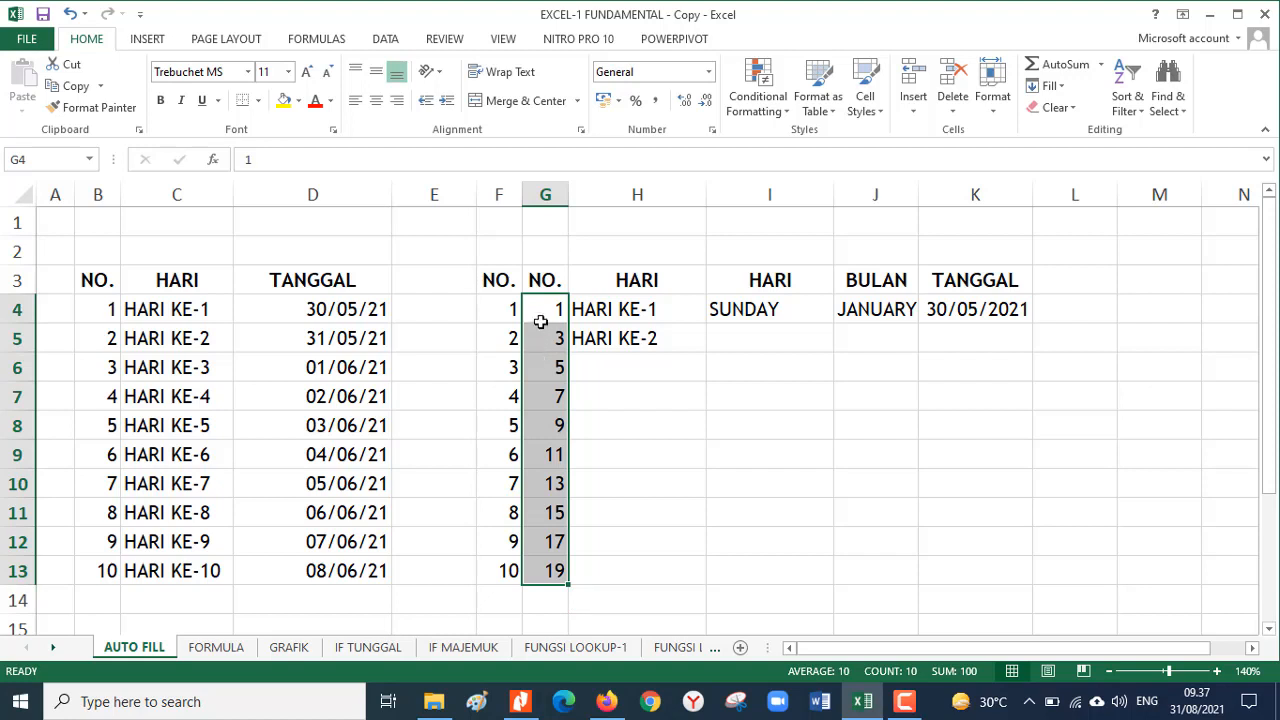
left_click(545, 309)
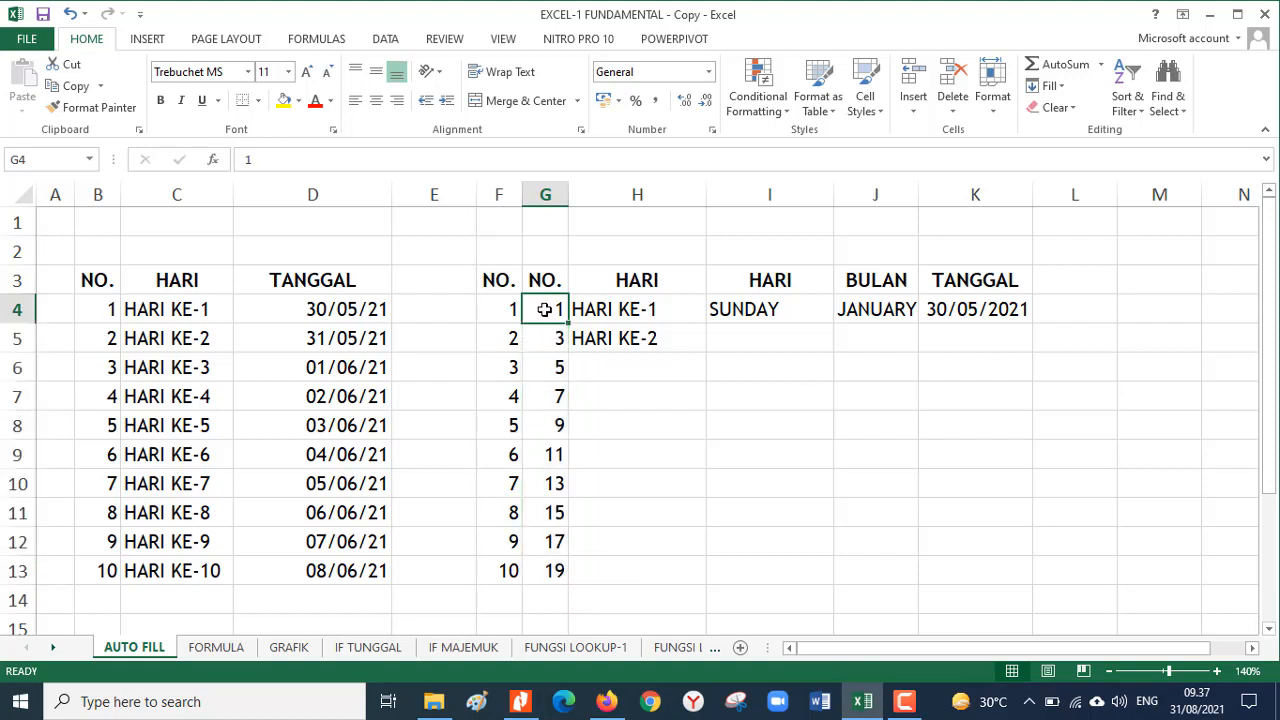
left_click(554, 339)
left_click(557, 366)
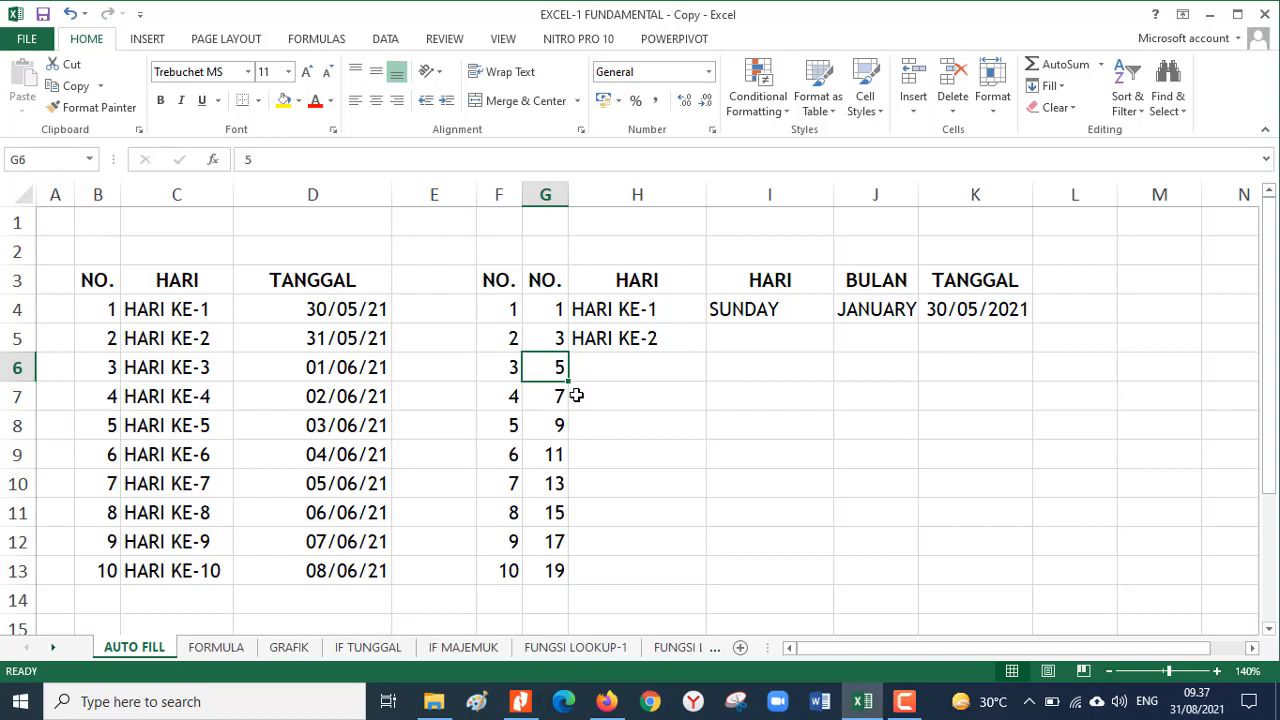
left_click(540, 341)
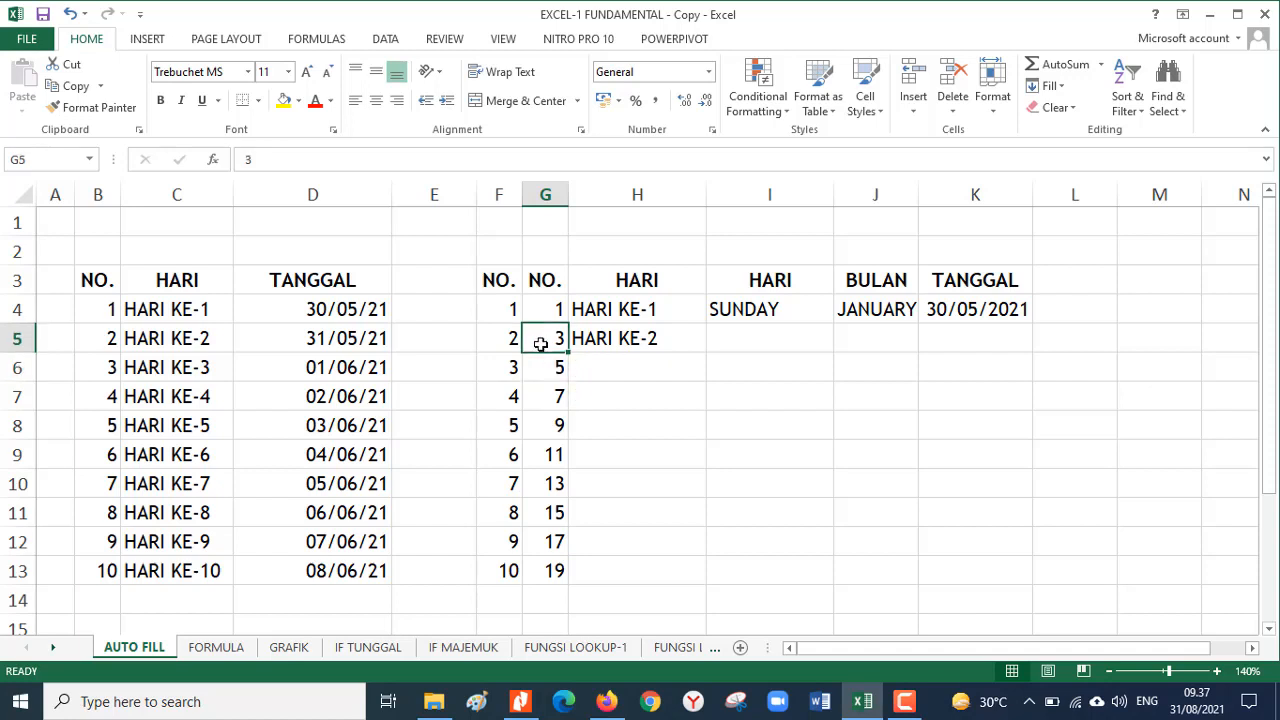
left_click(545, 366)
left_click(546, 398)
left_click(550, 422)
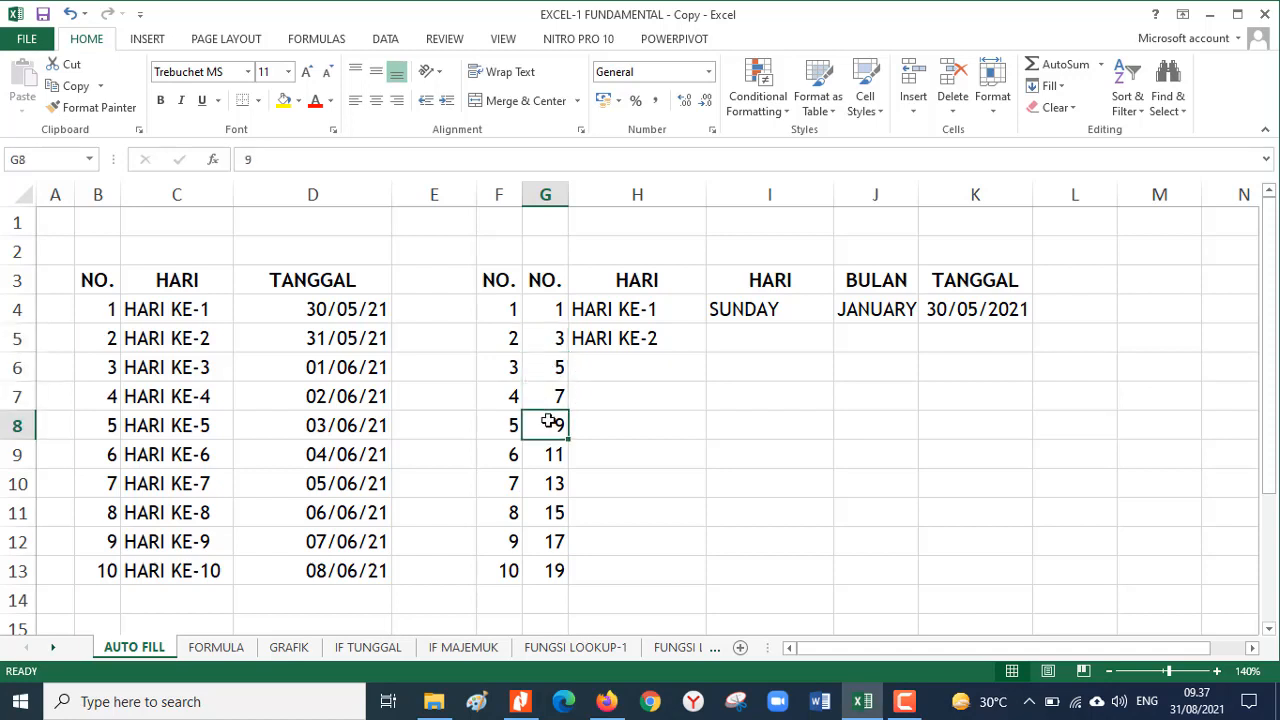
Step: AutoFill column H through HARI KE-10 and column I with weekdays starting from SUNDAY, both down to row 13
left_click(637, 222)
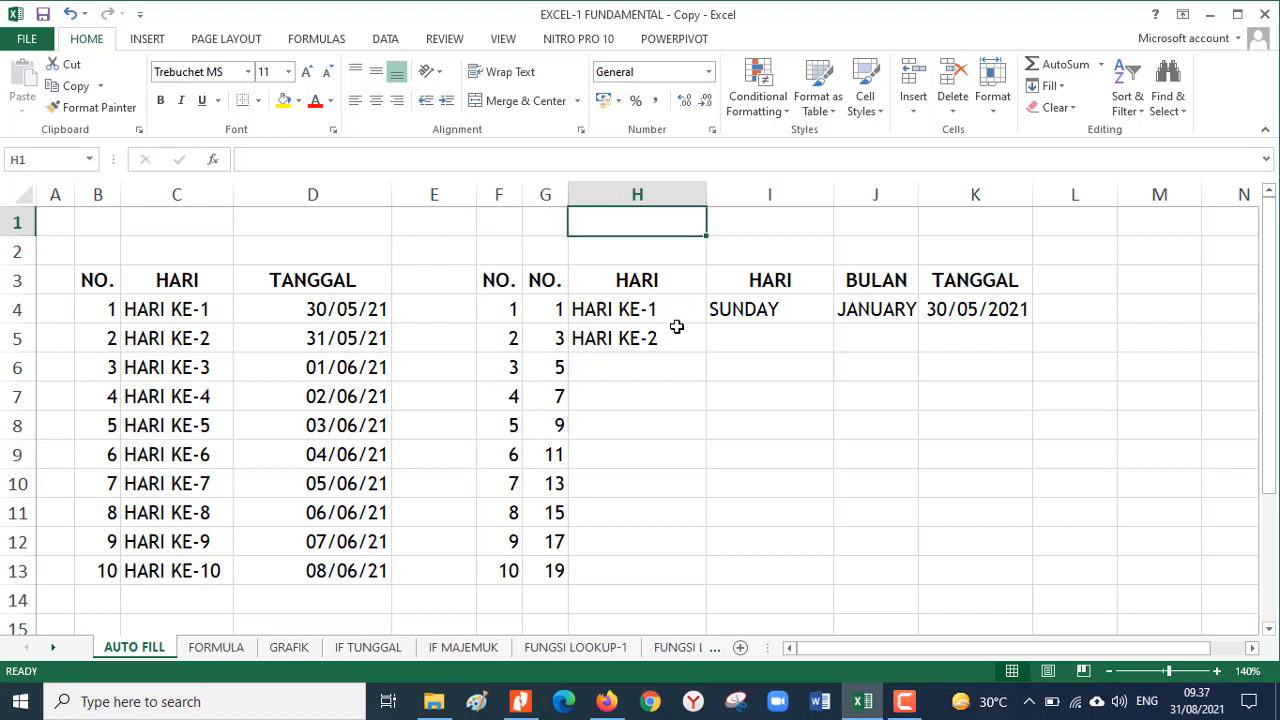
left_click_drag(666, 308, 711, 580)
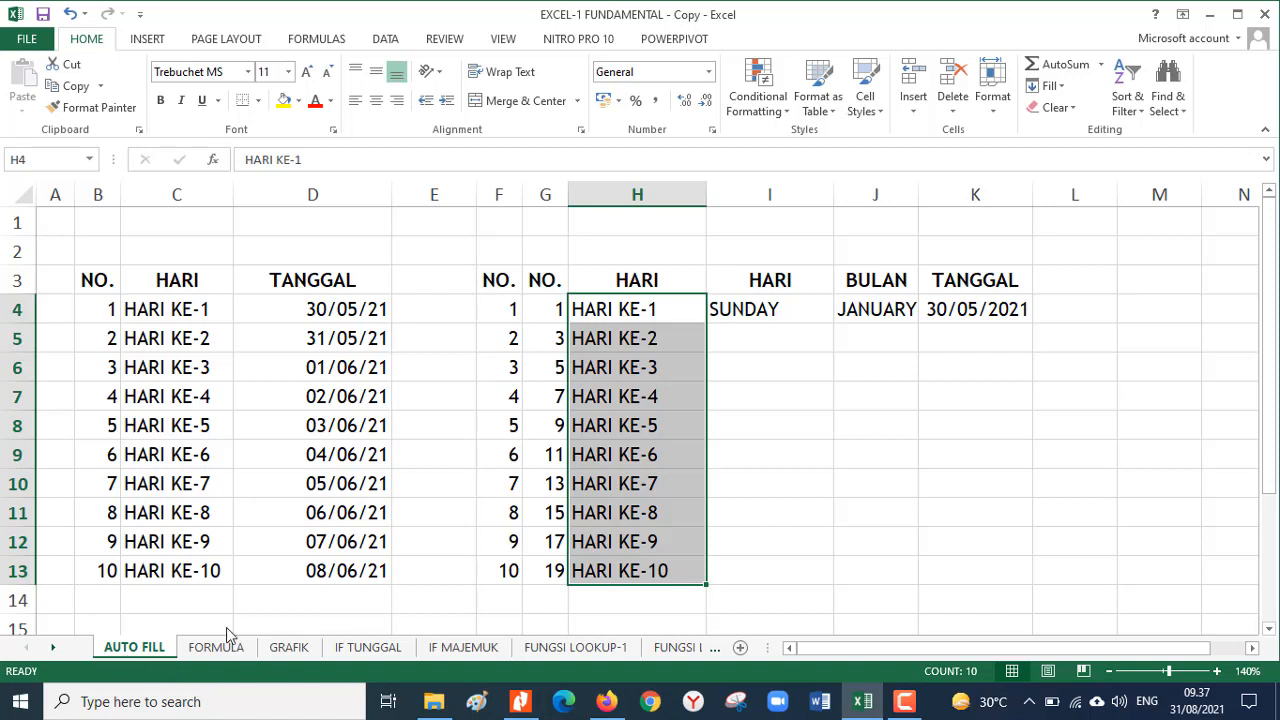
left_click(762, 309)
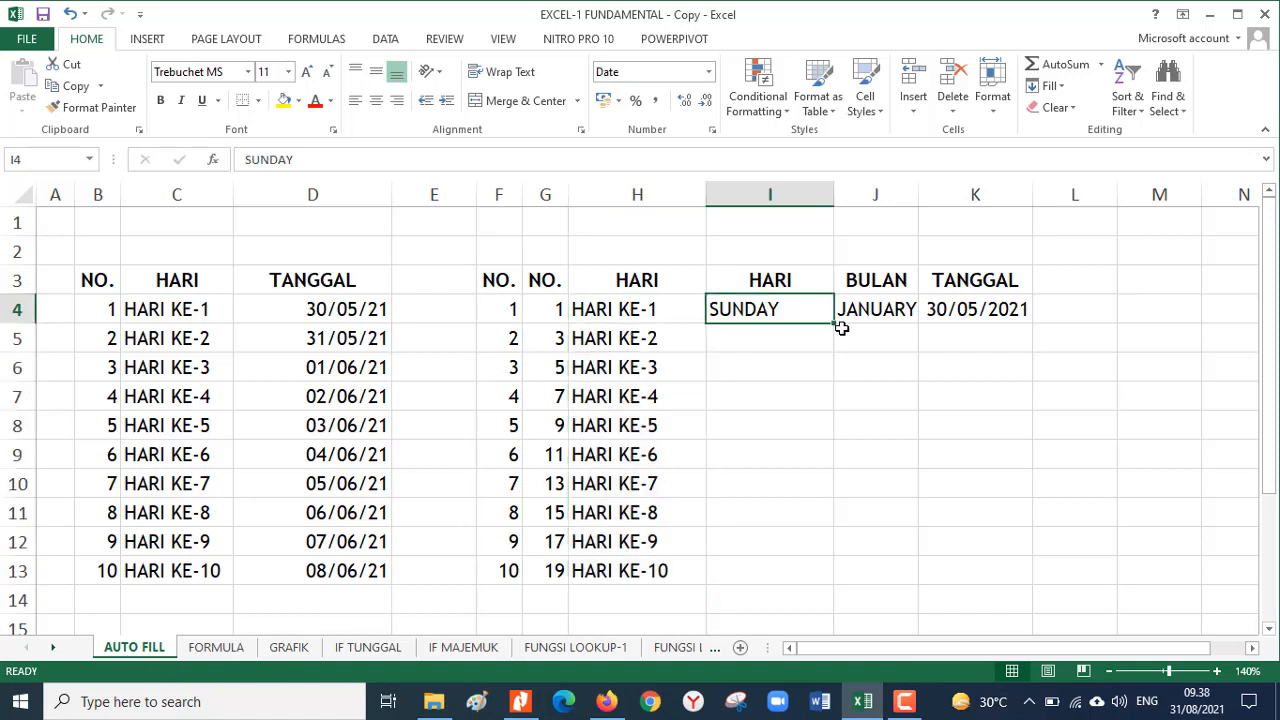
double_click(833, 323)
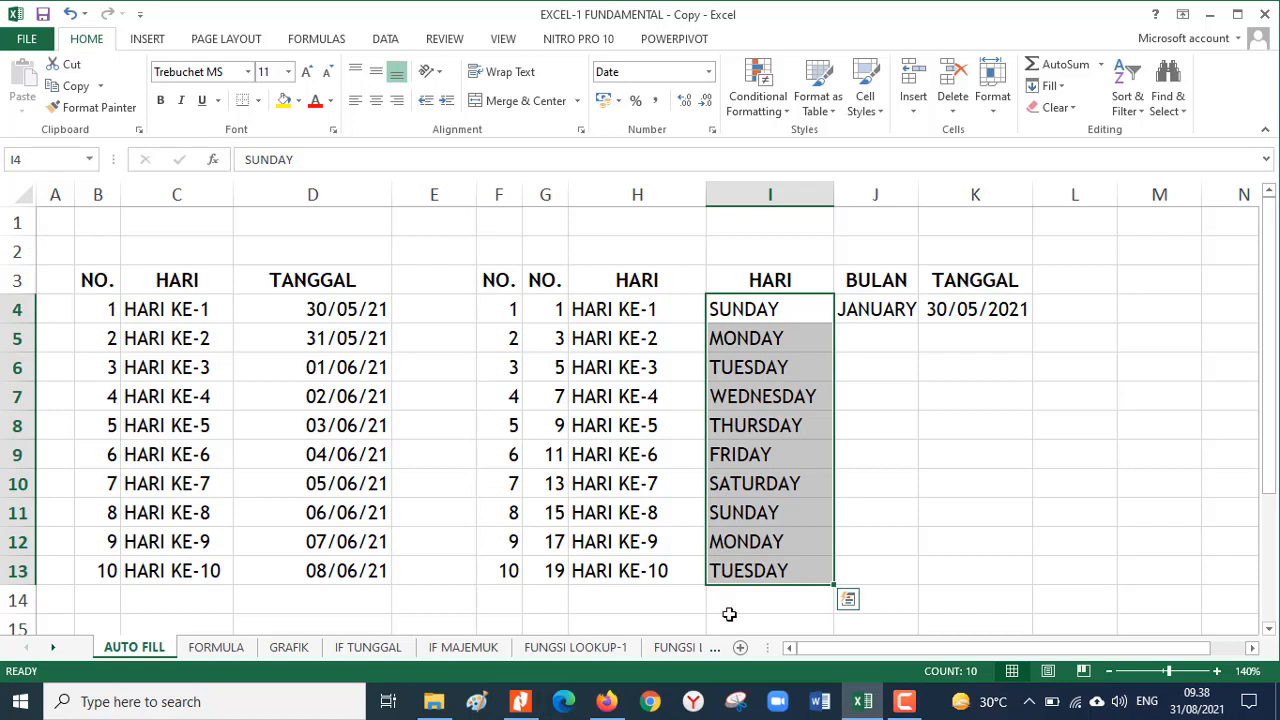
Step: AutoFill the BULAN column from JANUARY through DECEMBER, ending in row 15
left_click(881, 311)
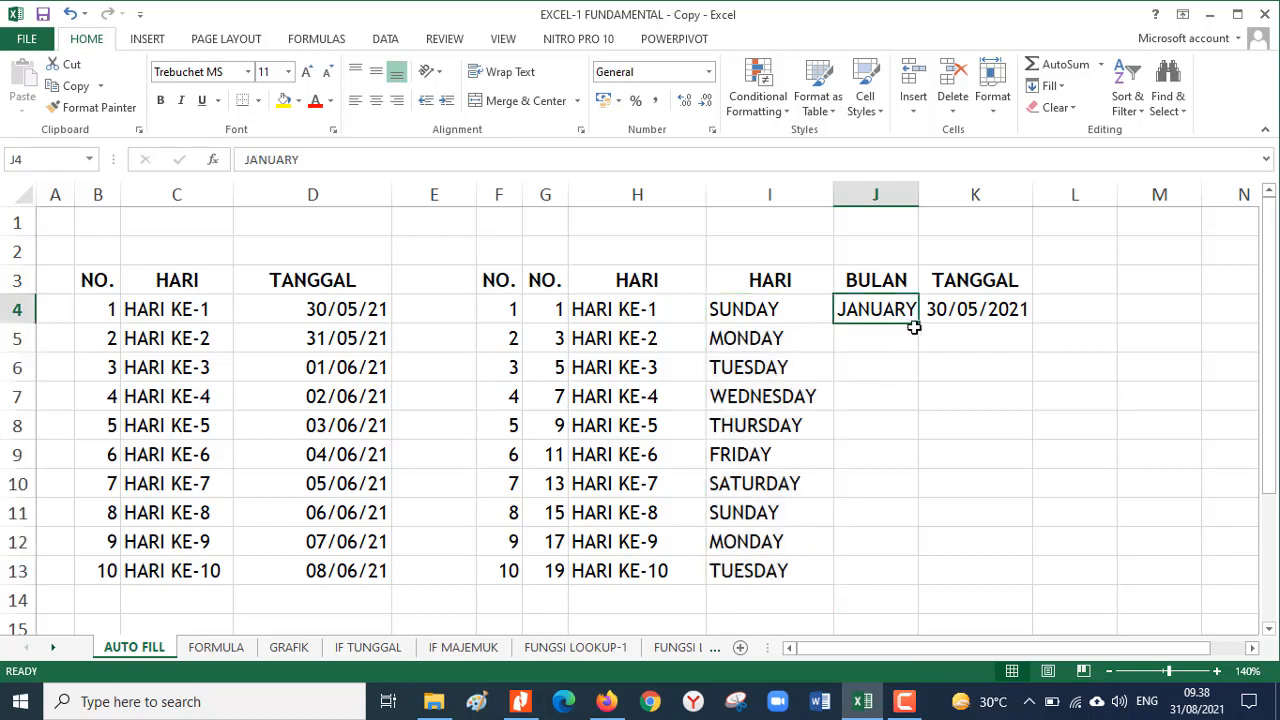
double_click(917, 325)
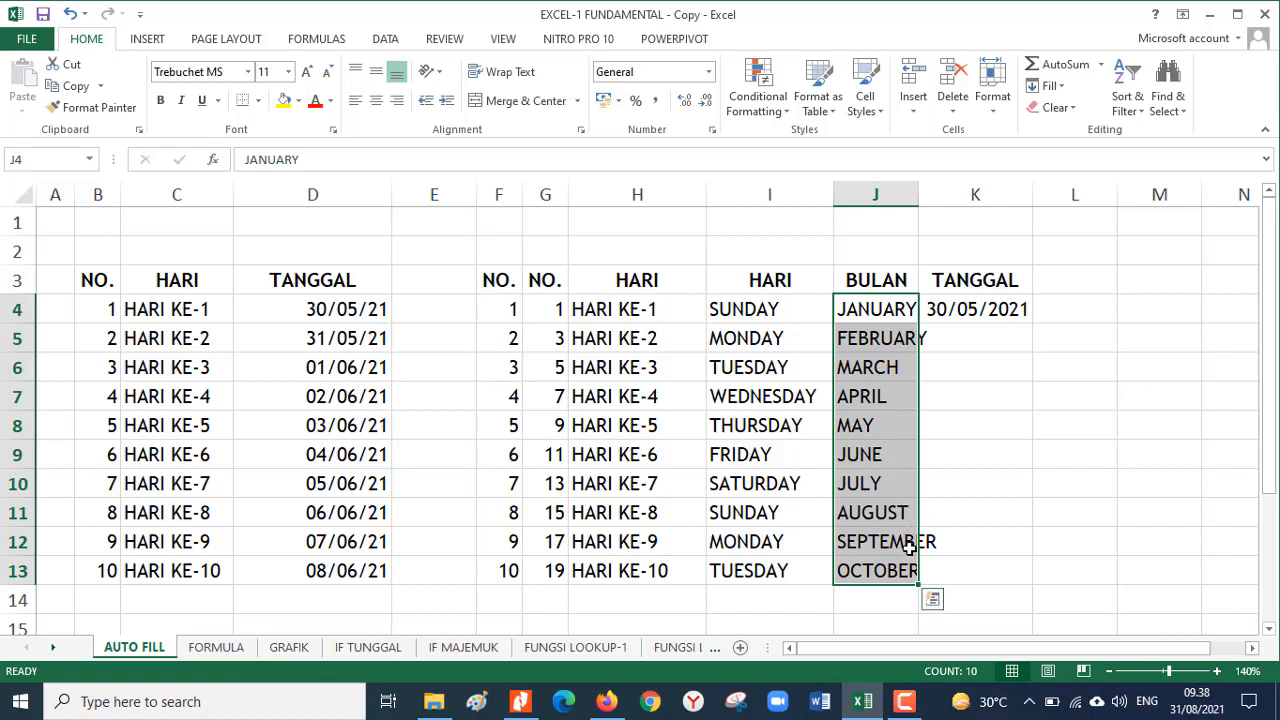
left_click_drag(918, 583, 905, 630)
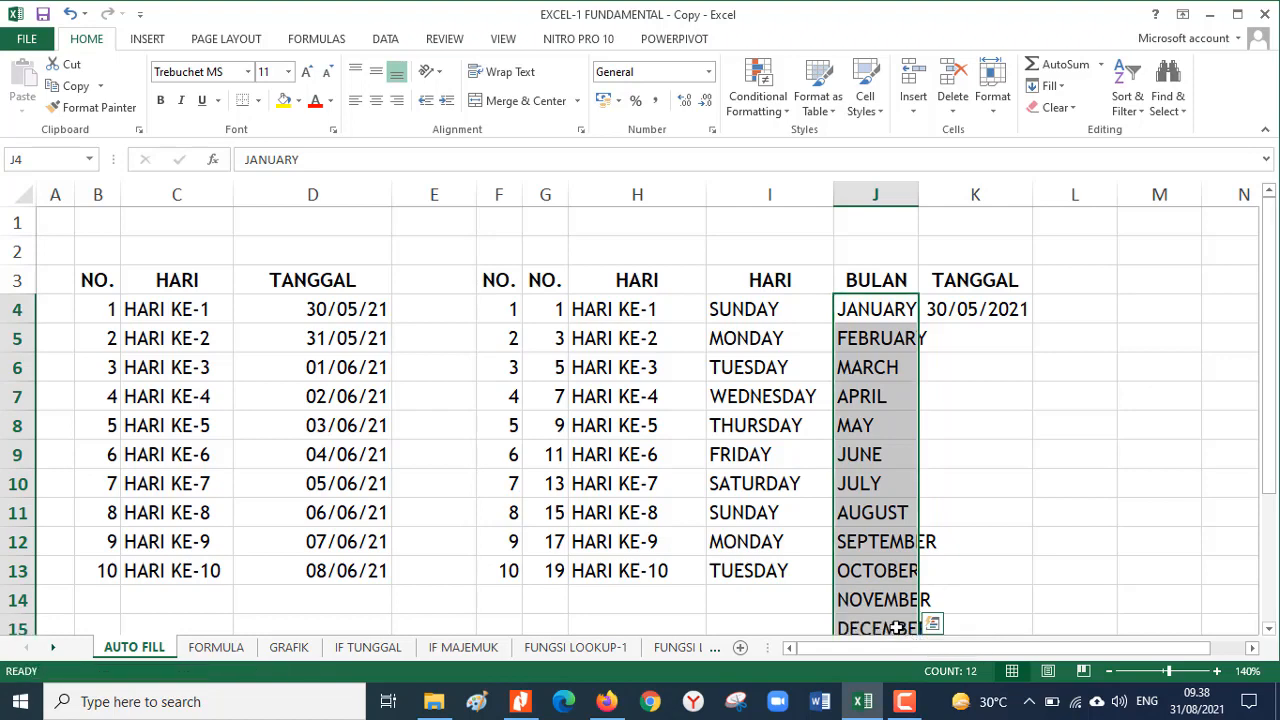
Step: AutoFill the TANGGAL column K with consecutive daily dates from 30/05/2021 to 10/06/2021, ending in row 15
left_click(976, 309)
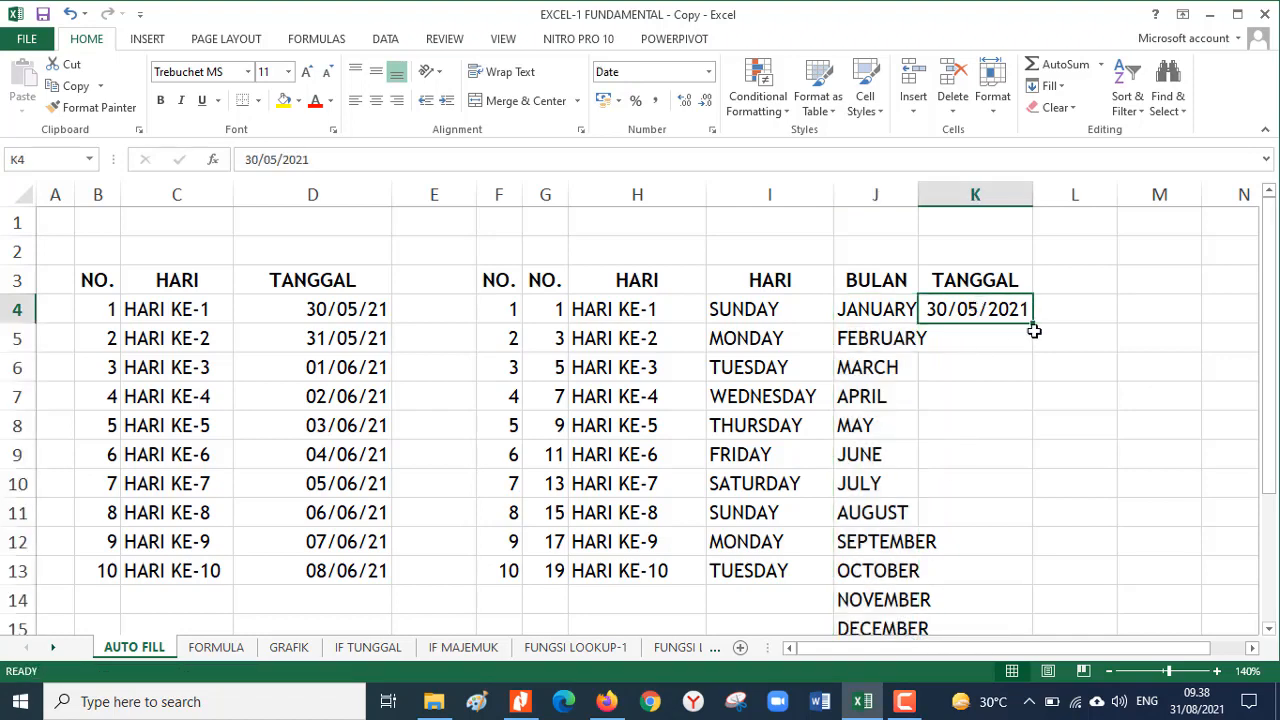
double_click(1031, 323)
scroll(1031, 377, "down", 2)
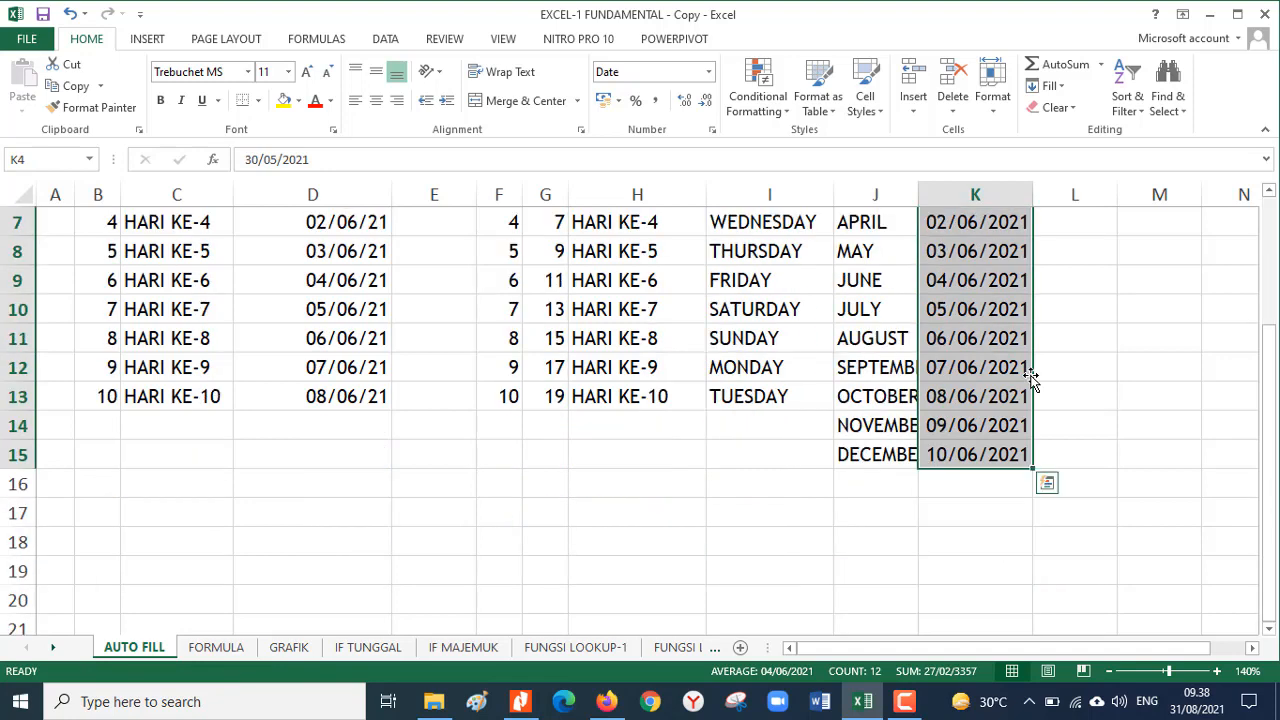
scroll(975, 335, "up", 2)
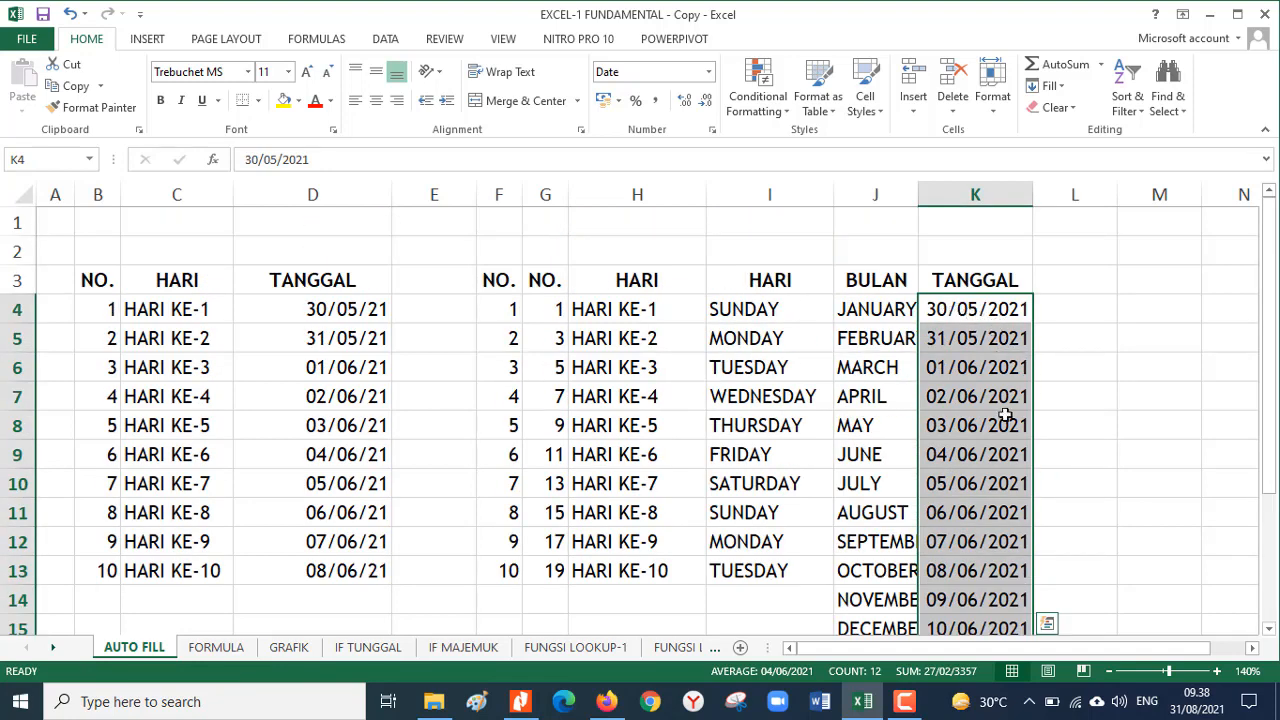
scroll(1010, 478, "down", 1)
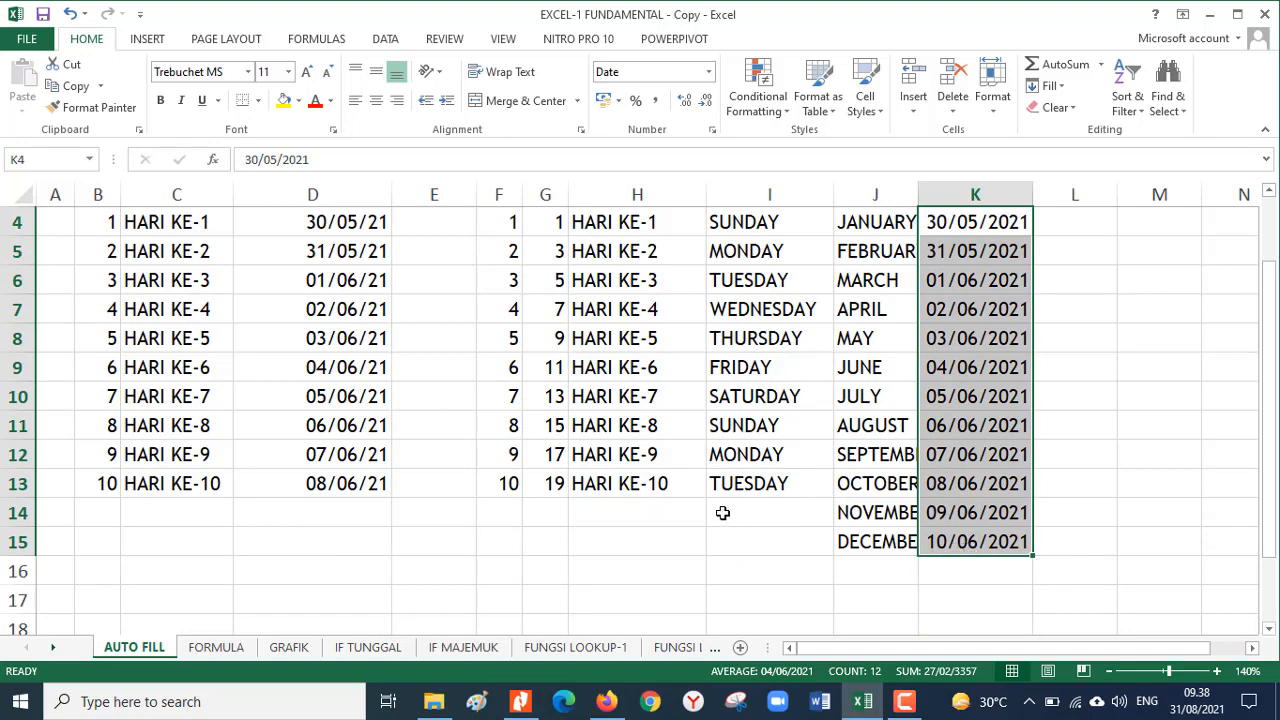
scroll(724, 513, "up", 1)
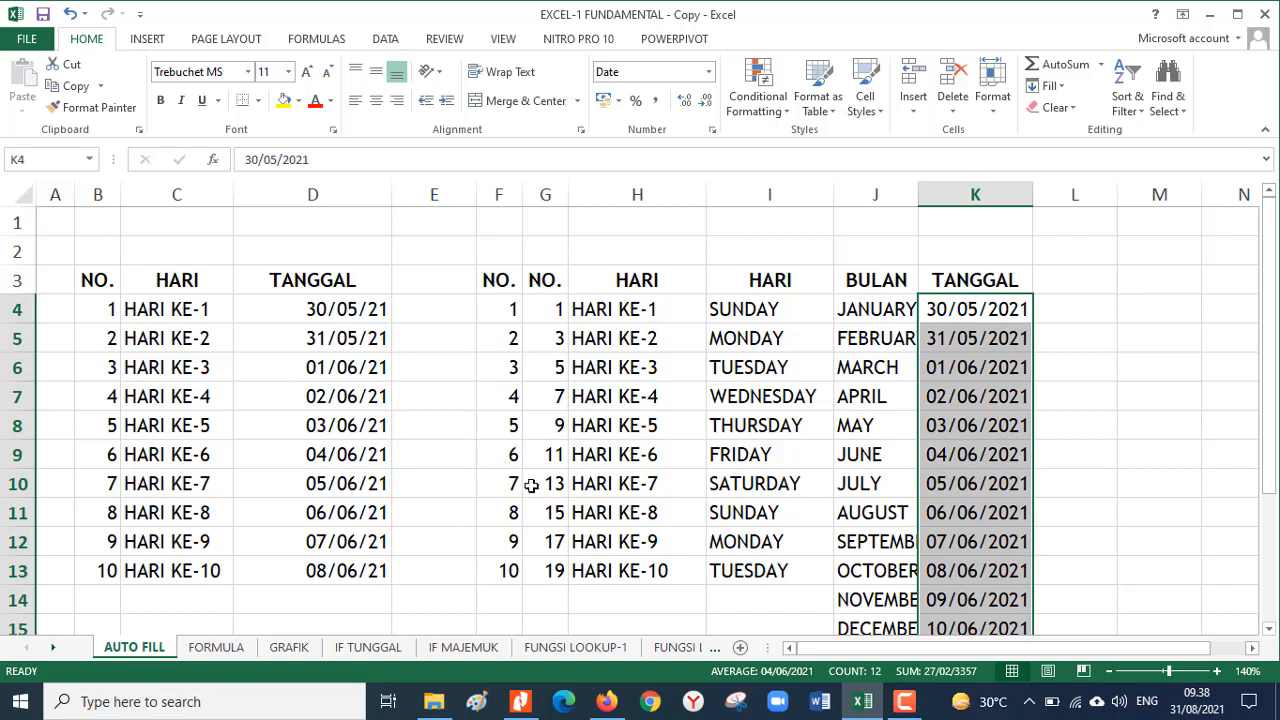
Step: Open the FORMULA sheet and examine the operator symbols +, -, *, /, ^ and % with their functions below the calculation table
left_click(216, 648)
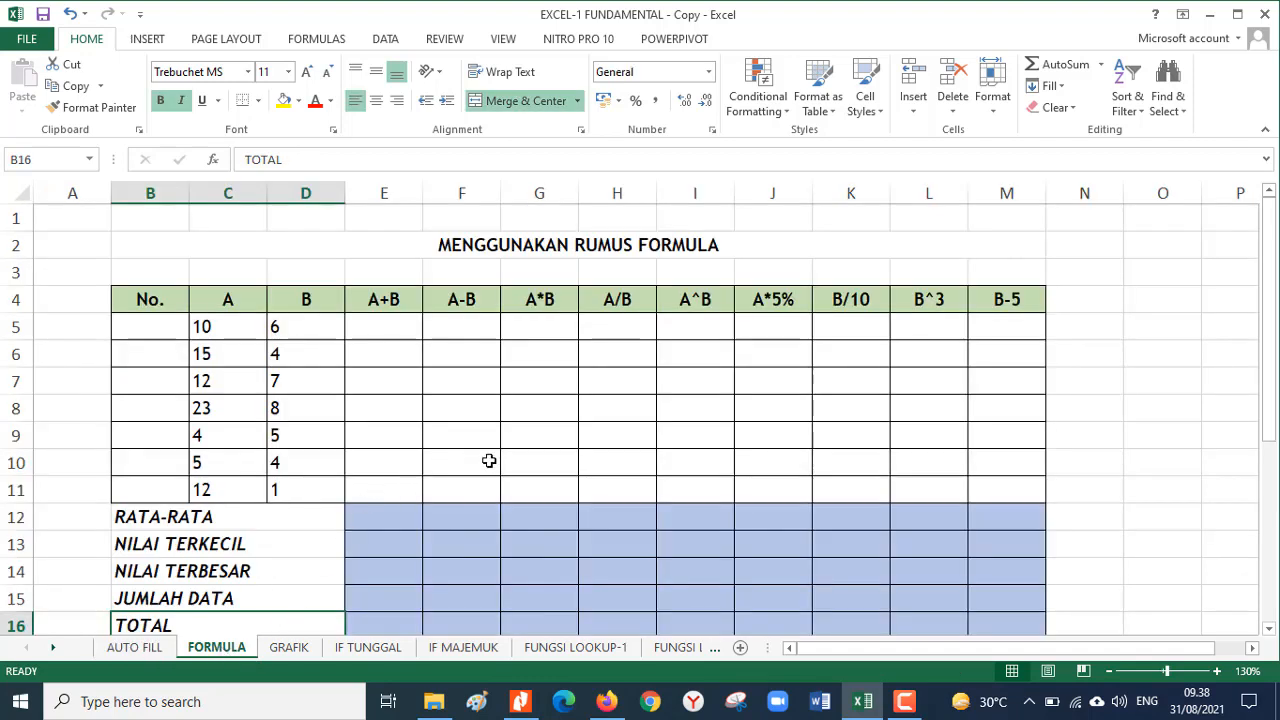
scroll(490, 461, "down", 3)
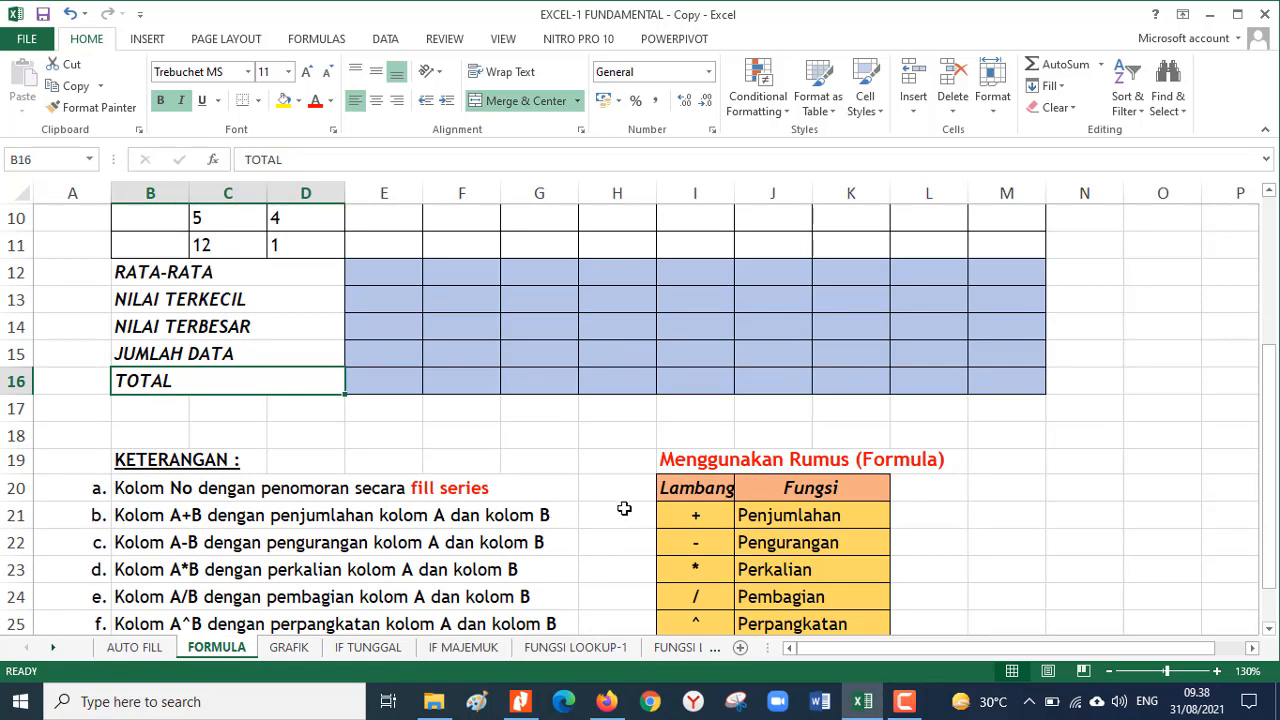
left_click(691, 515)
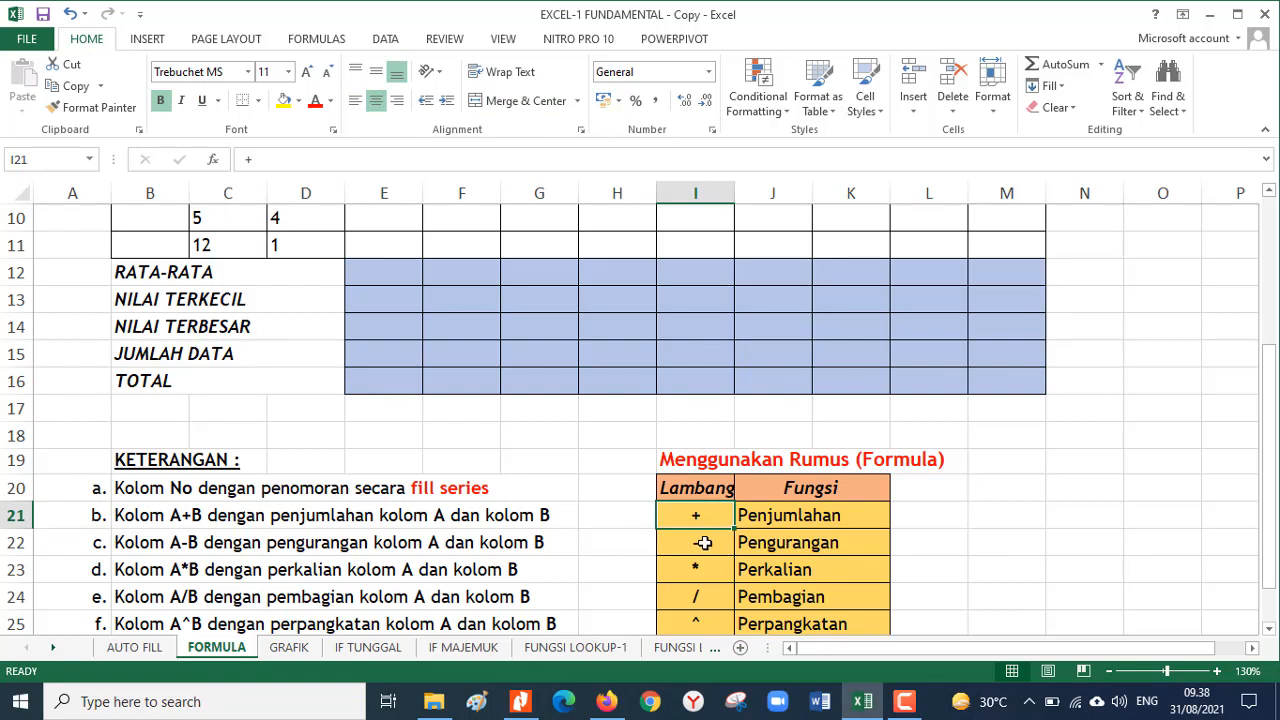
left_click(704, 542)
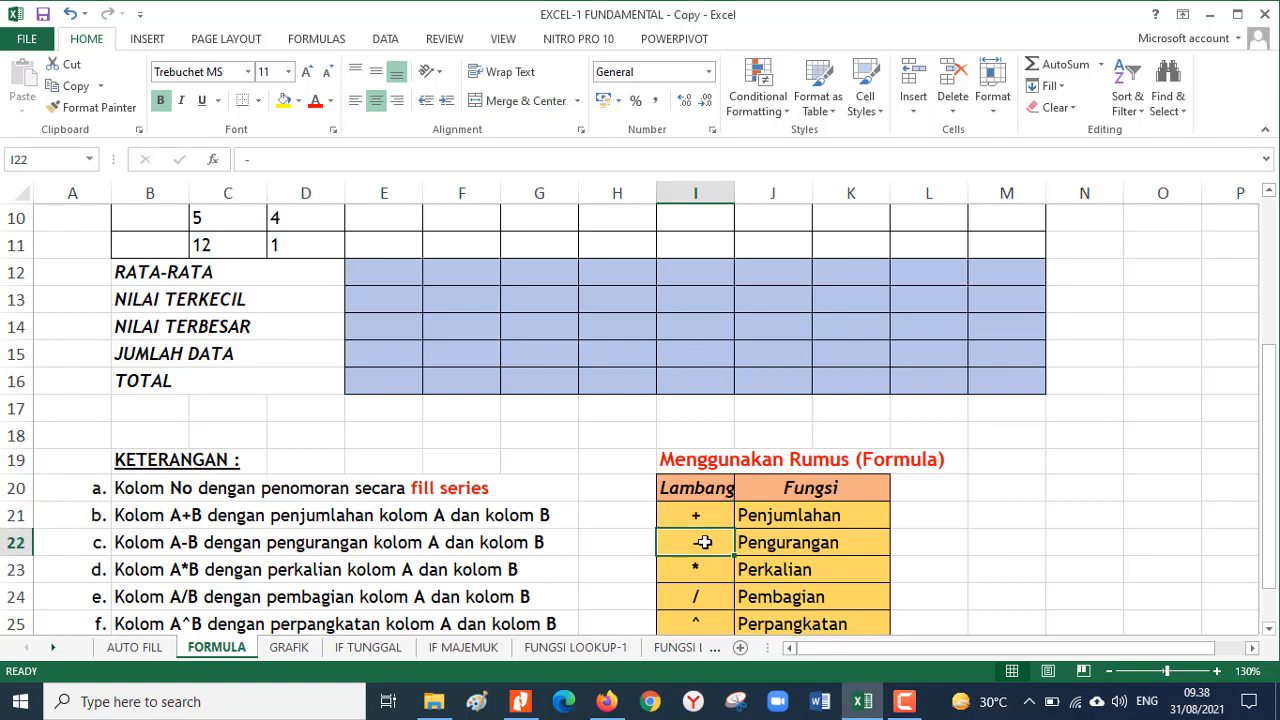
left_click(711, 570)
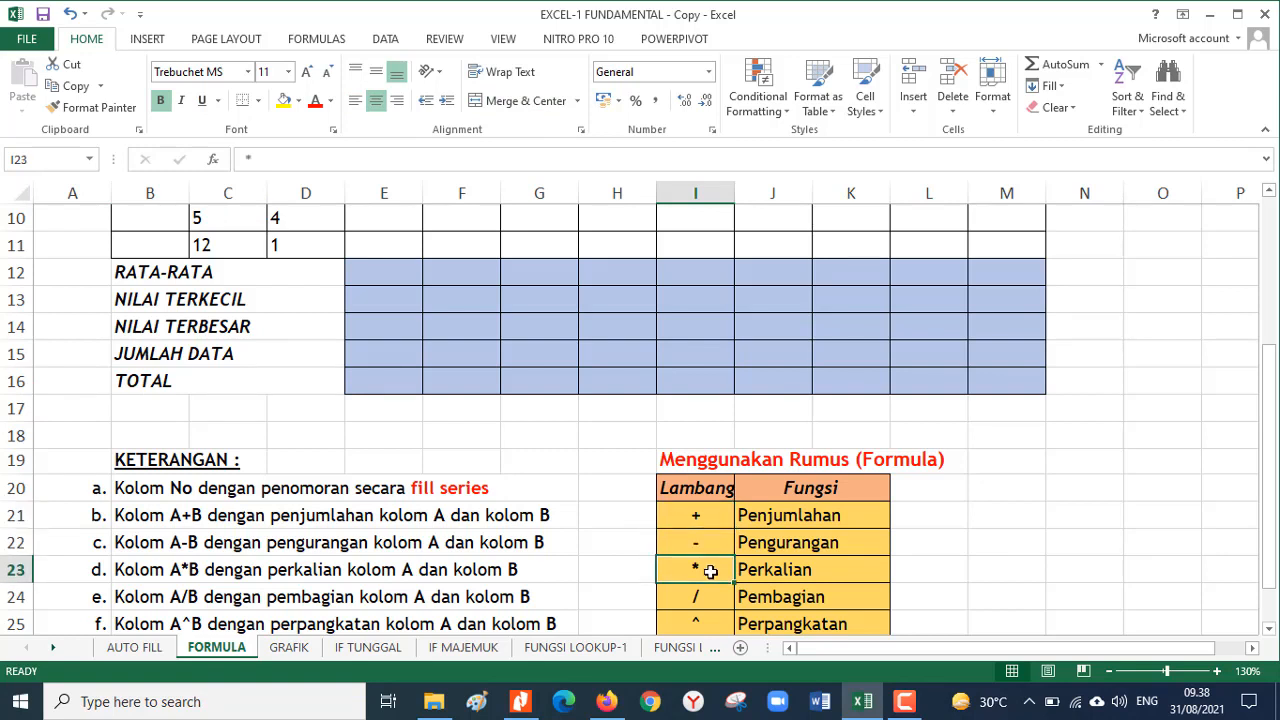
scroll(726, 557, "down", 1)
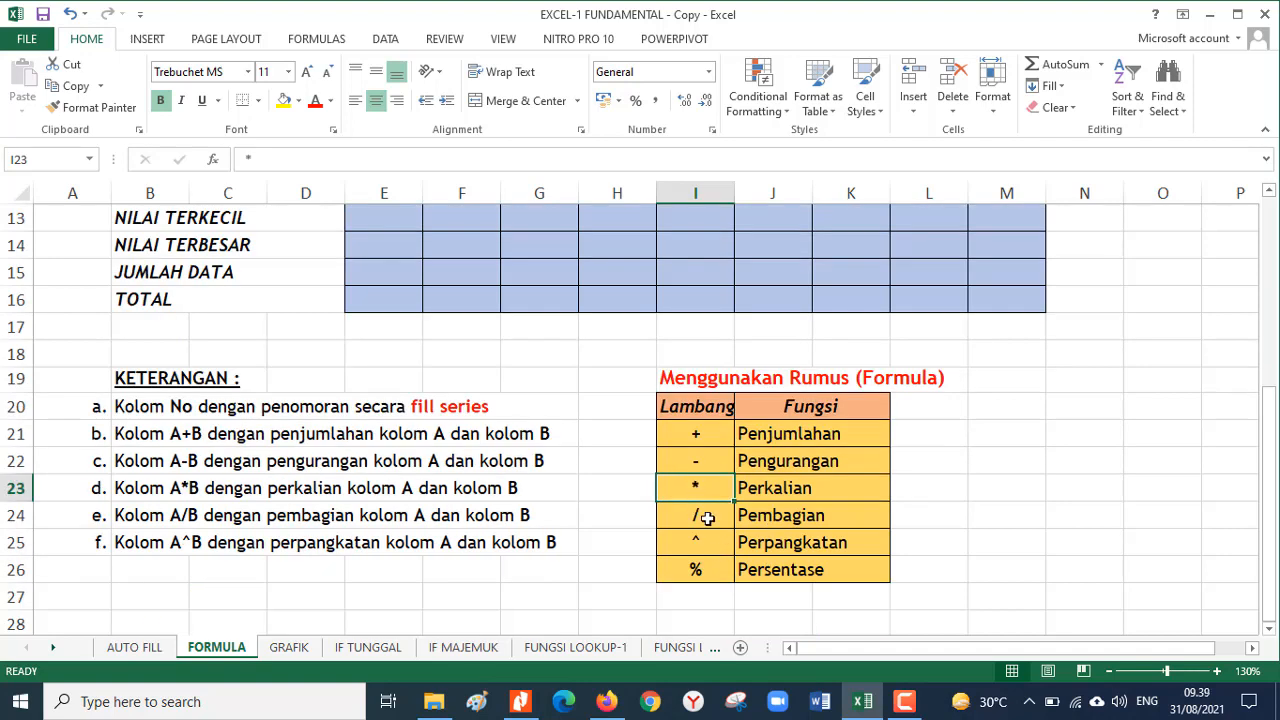
left_click(704, 514)
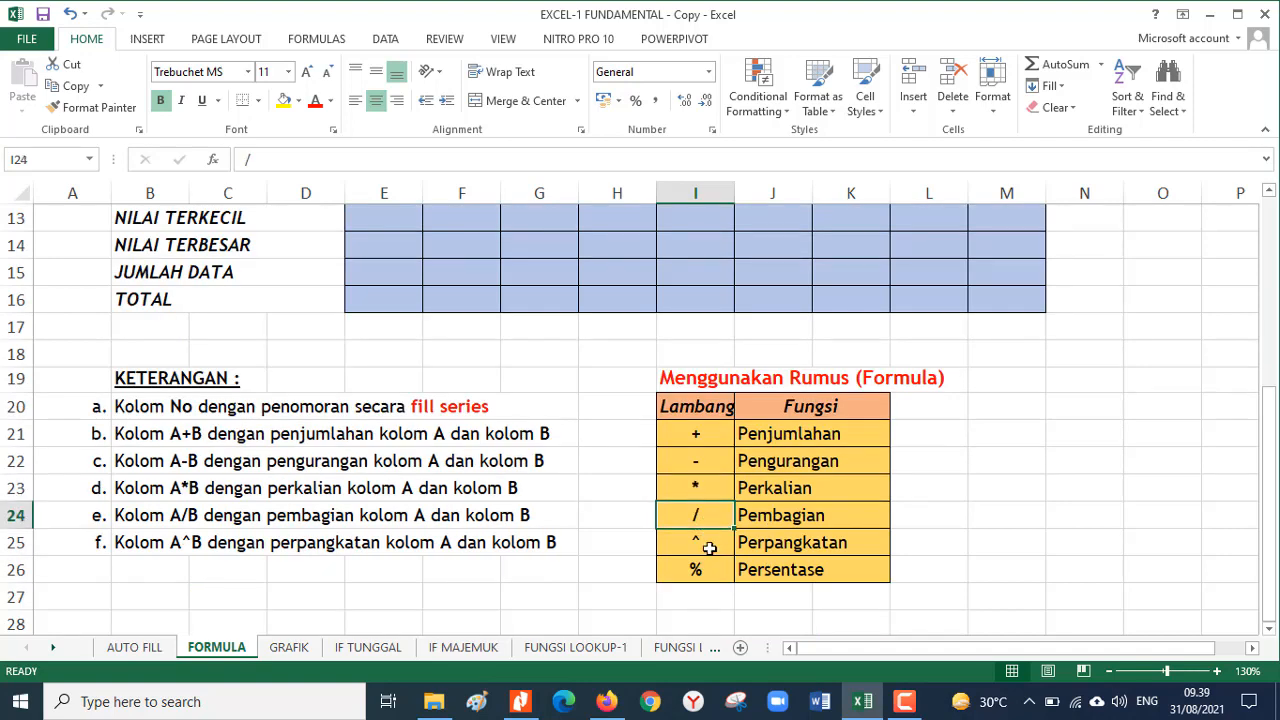
left_click(707, 543)
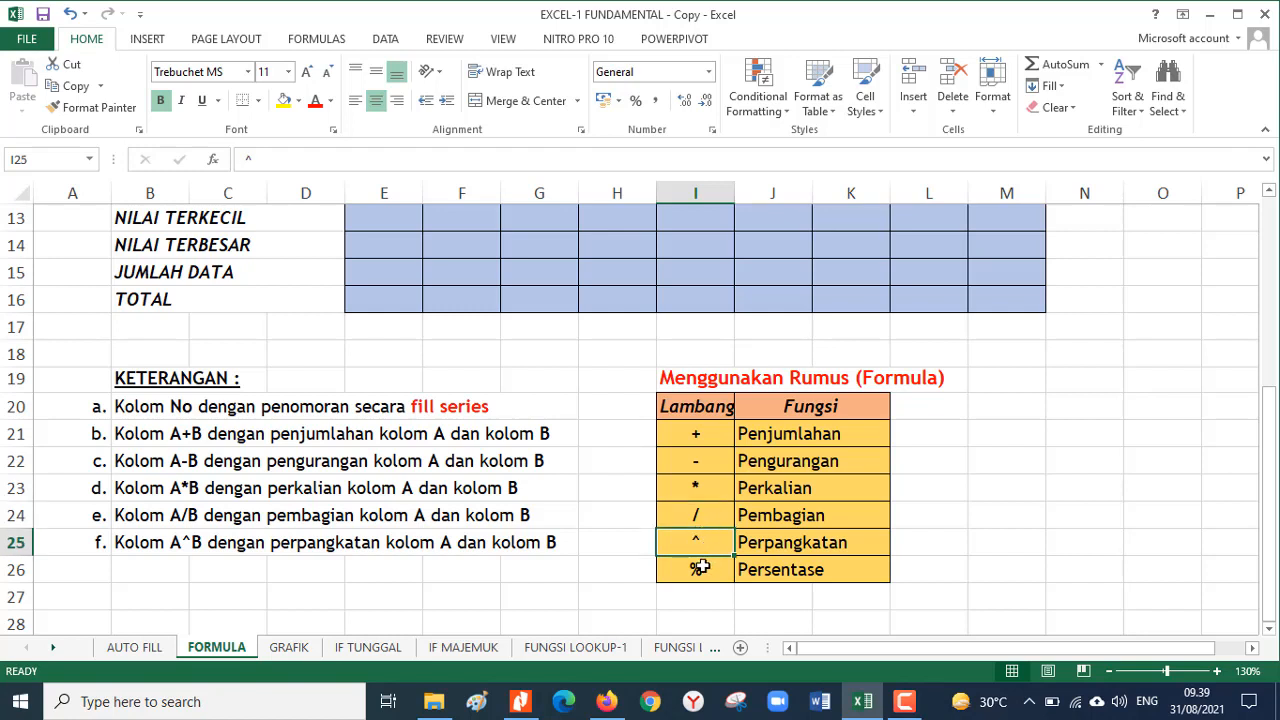
left_click(702, 567)
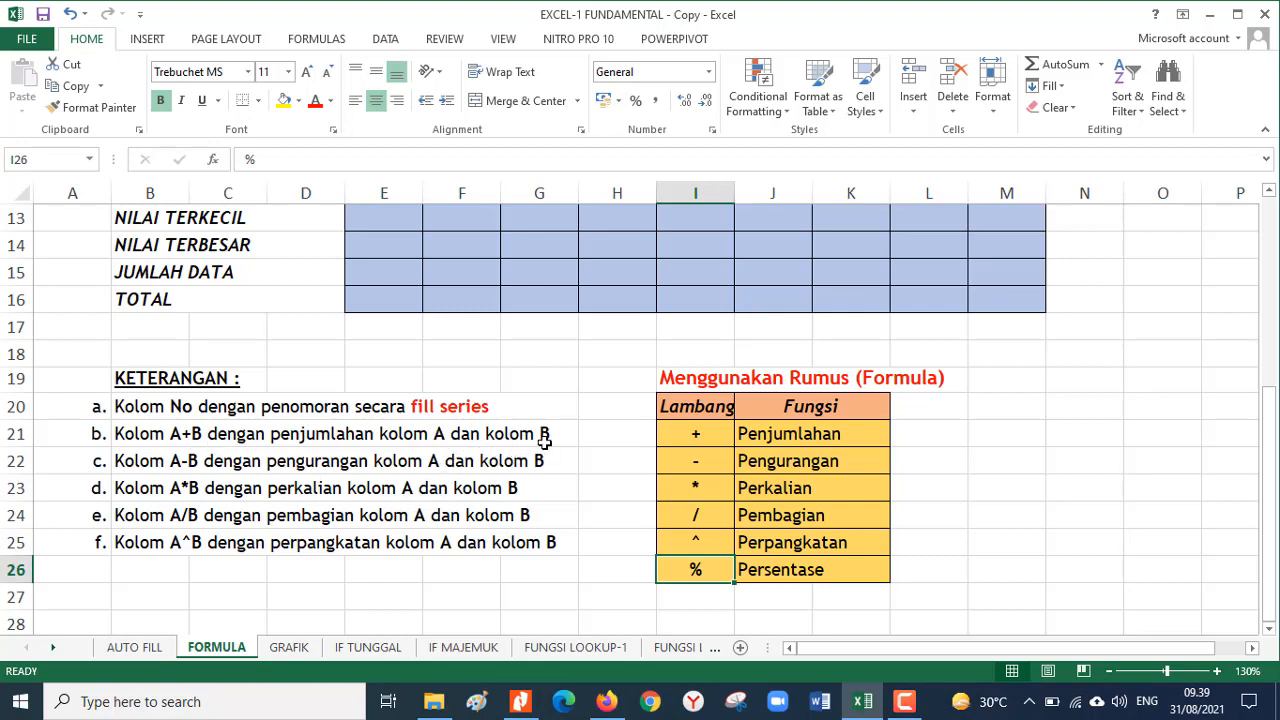
scroll(548, 500, "up", 4)
scroll(541, 508, "down", 2)
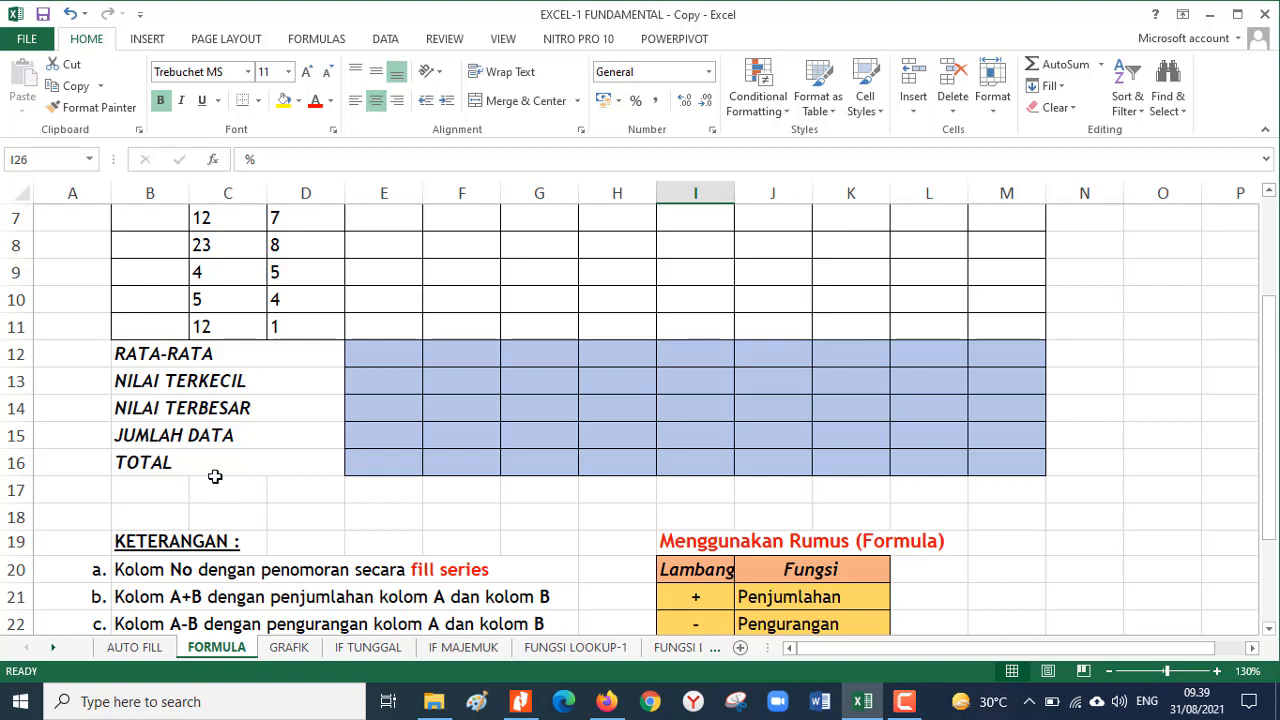
Step: Number the No. column from 1 to 7 in B5:B11 by entering 1 and 2 and filling the series down
scroll(215, 476, "up", 2)
left_click(133, 325)
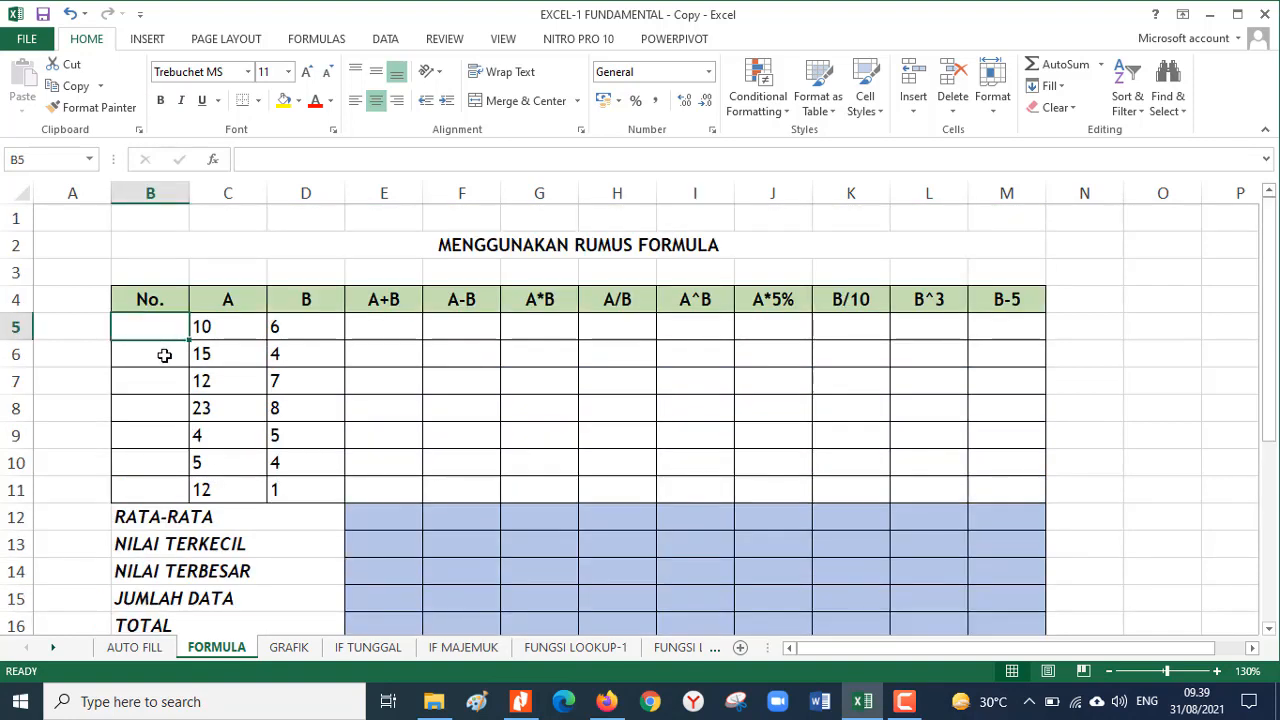
type("12")
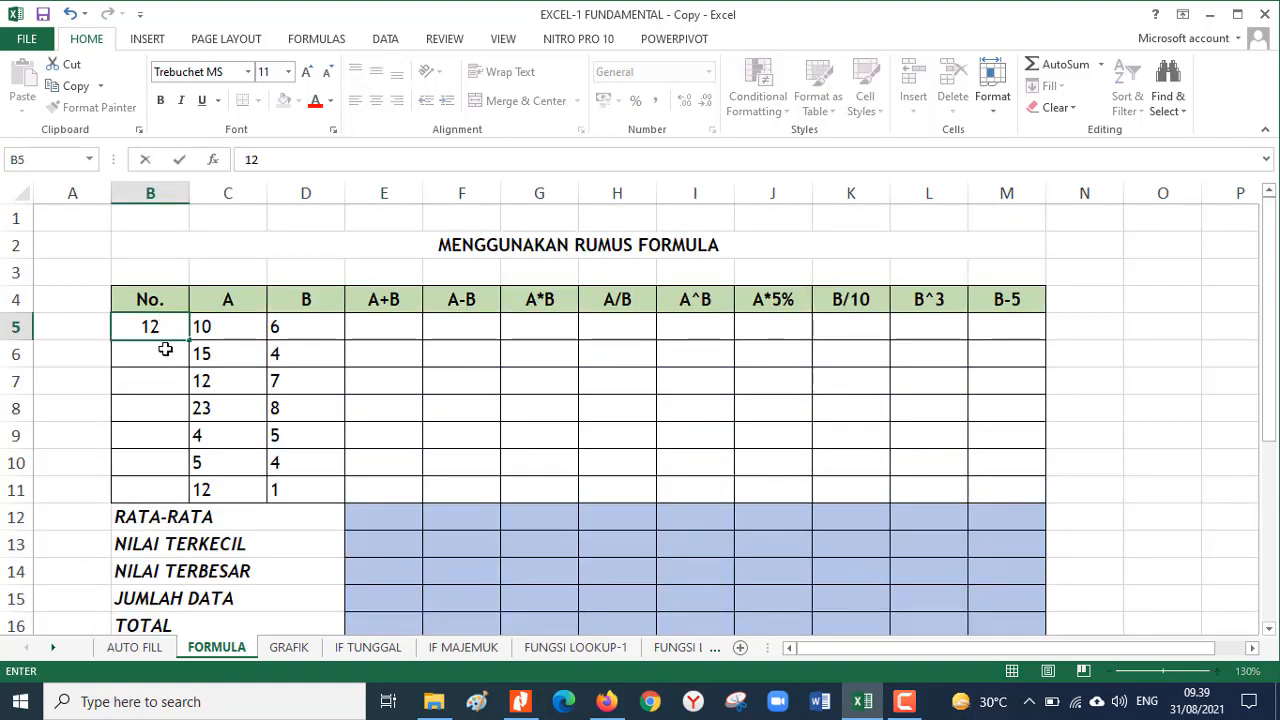
key("Return")
type("2")
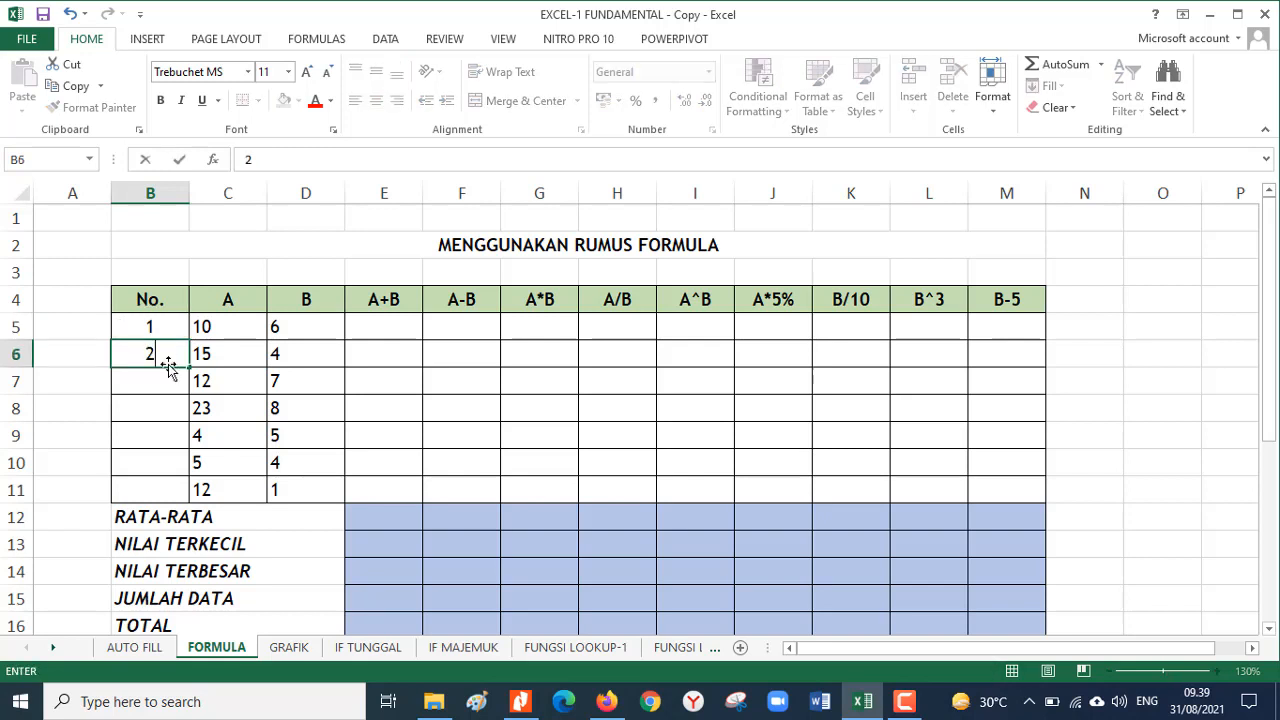
key("Return")
left_click_drag(152, 328, 200, 495)
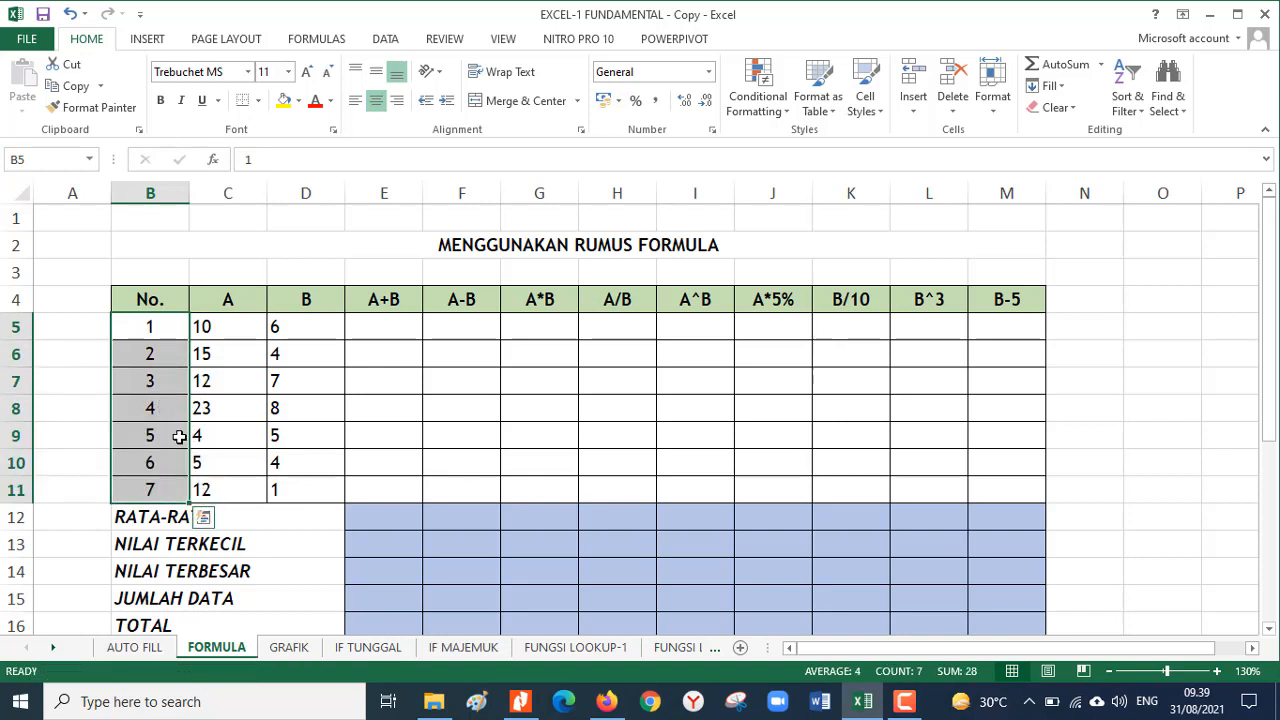
Step: Enter C5+D5 without an equals sign in E5, the first cell of the A+B column
left_click(386, 327)
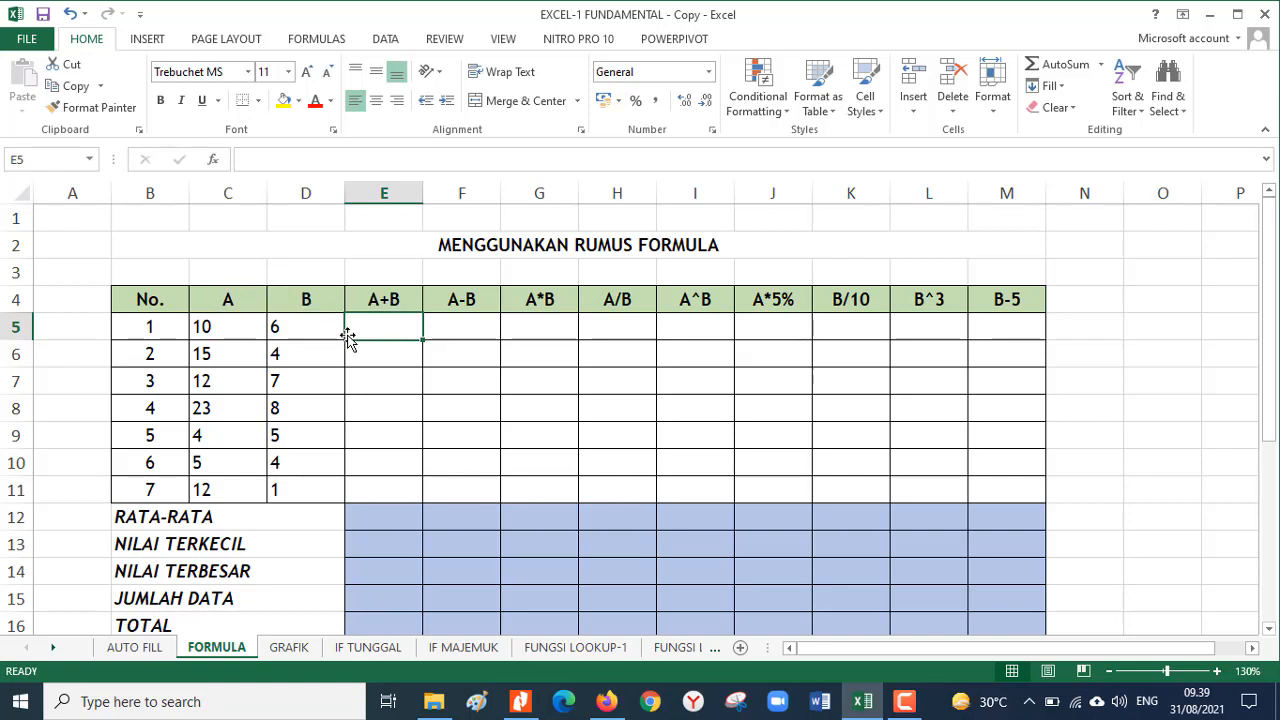
left_click(226, 326)
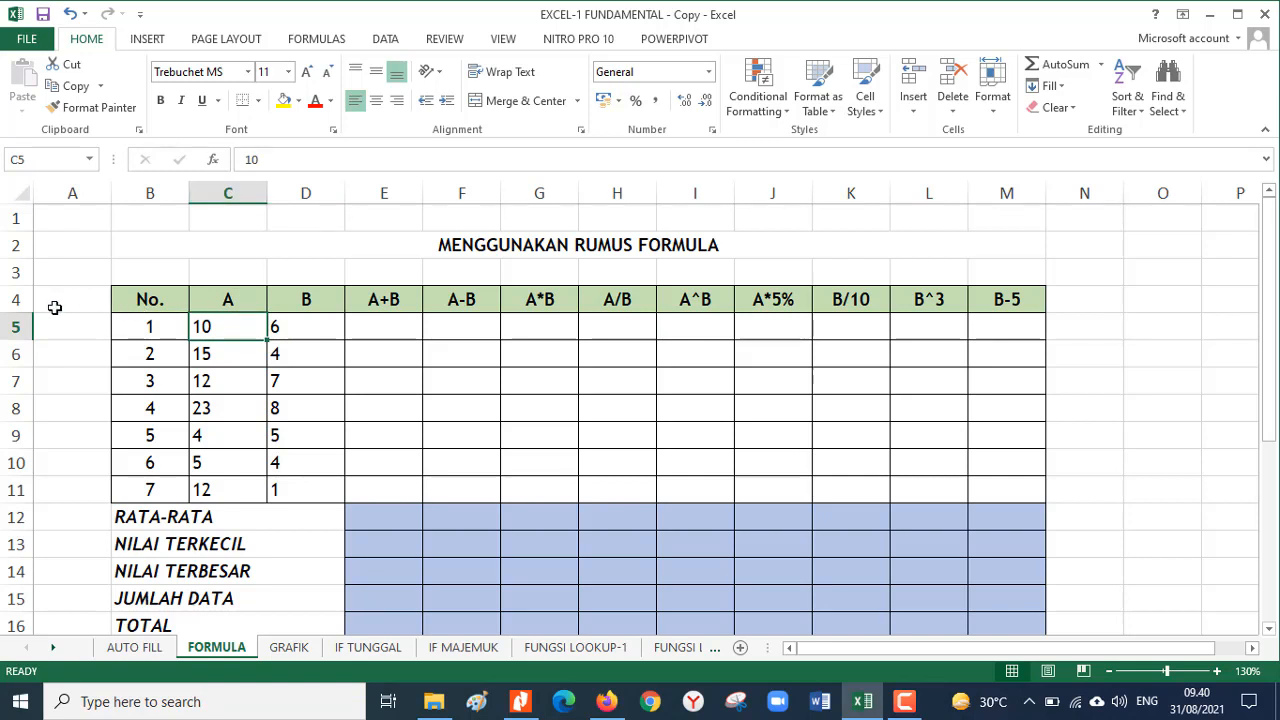
left_click(290, 326)
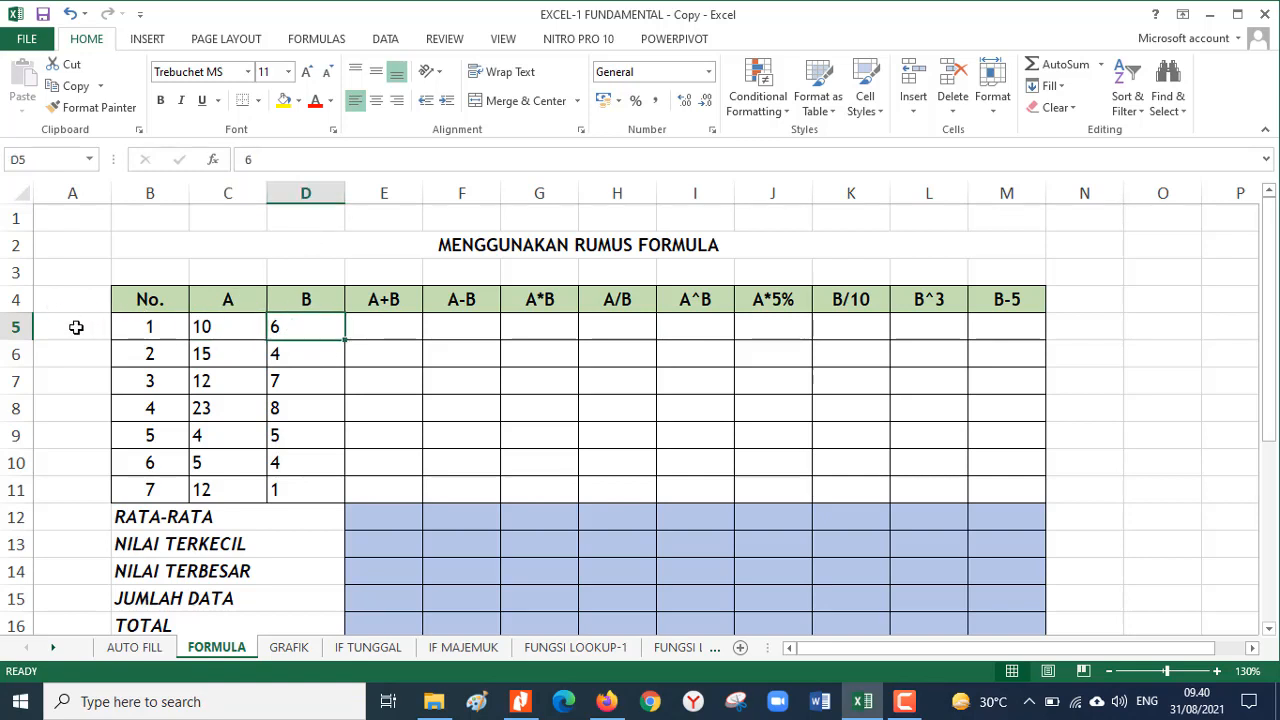
left_click(385, 333)
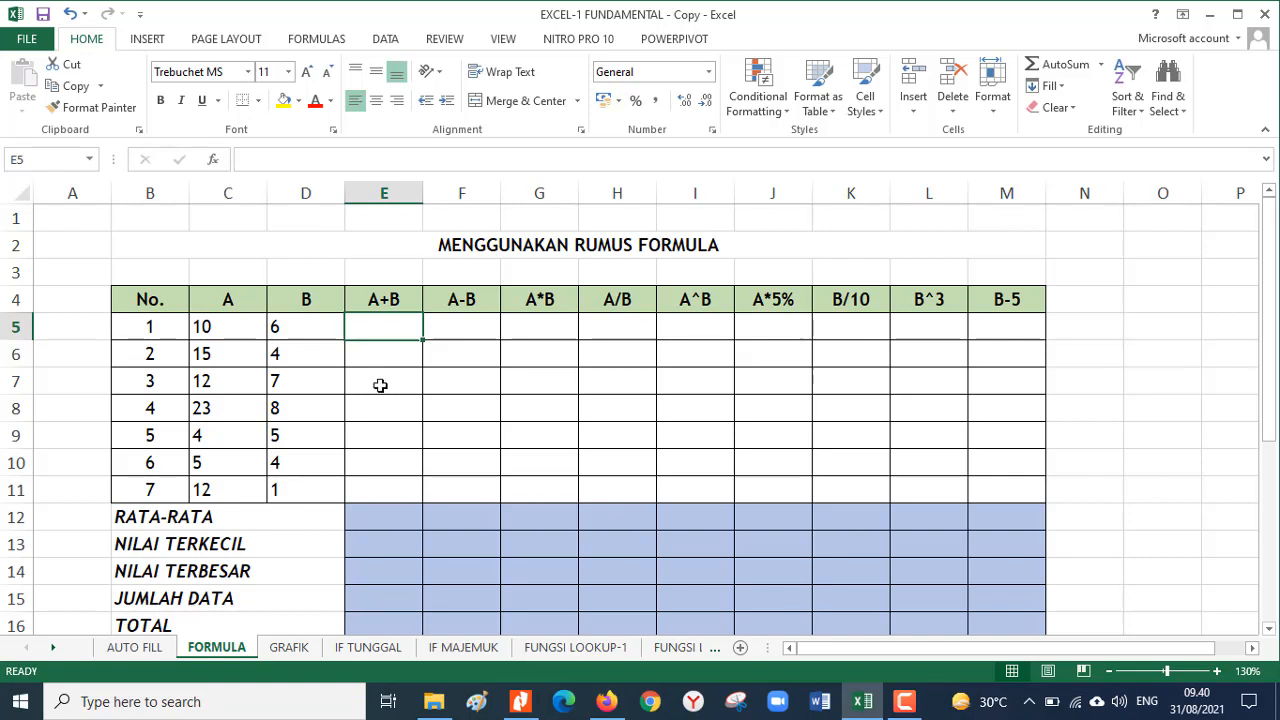
type("C5")
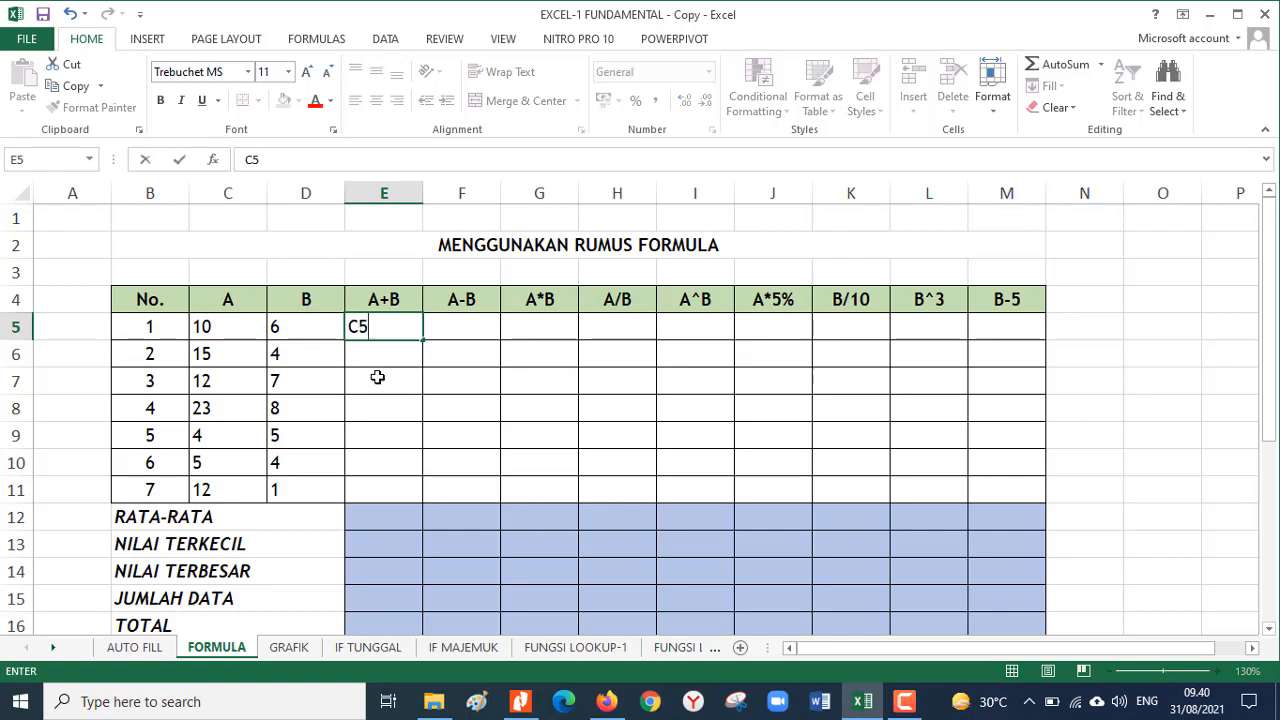
type("+D5")
key("Return")
Step: Add the leading equals sign to the entry in E5 so it reads =C5+D5
left_click(387, 327)
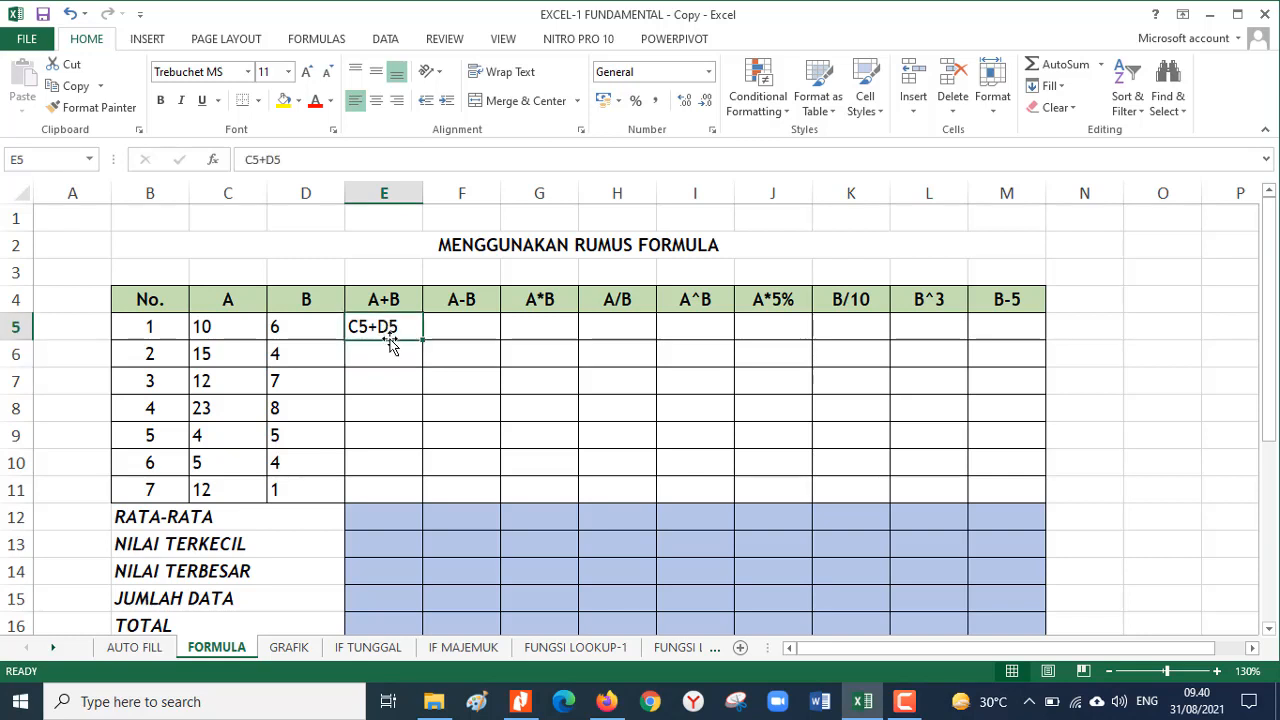
left_click(240, 161)
type("=")
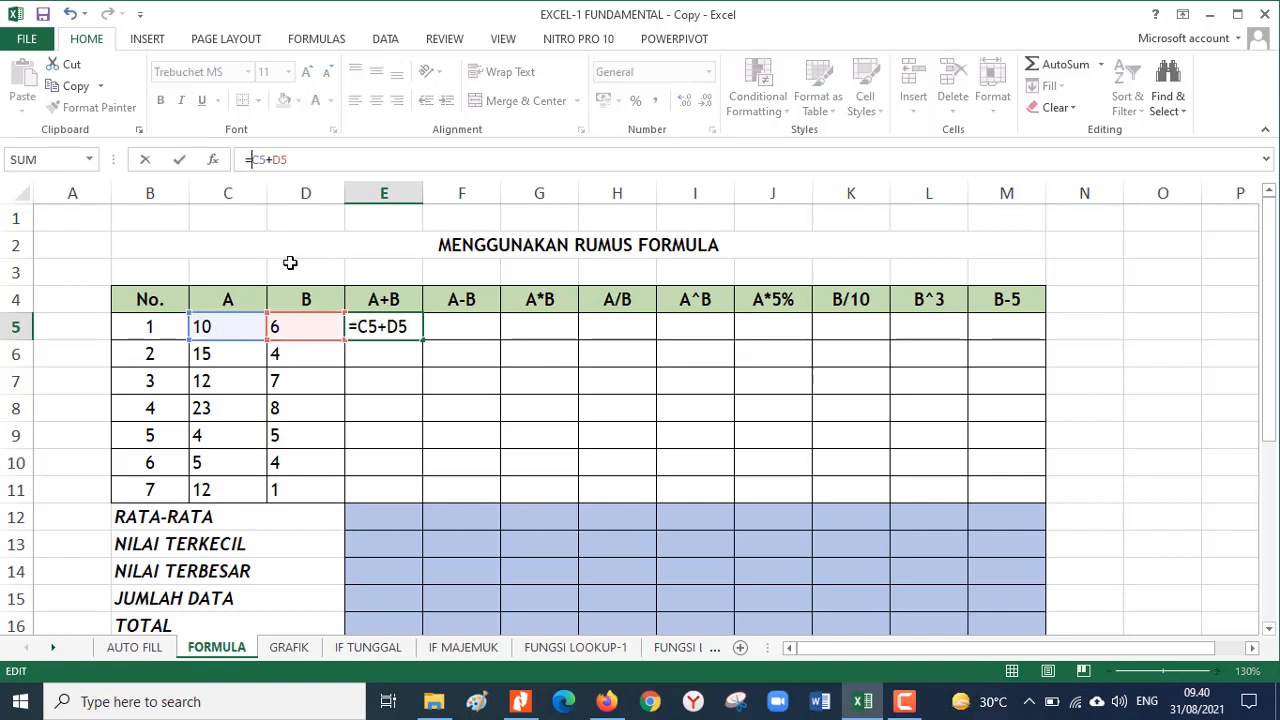
key("Return")
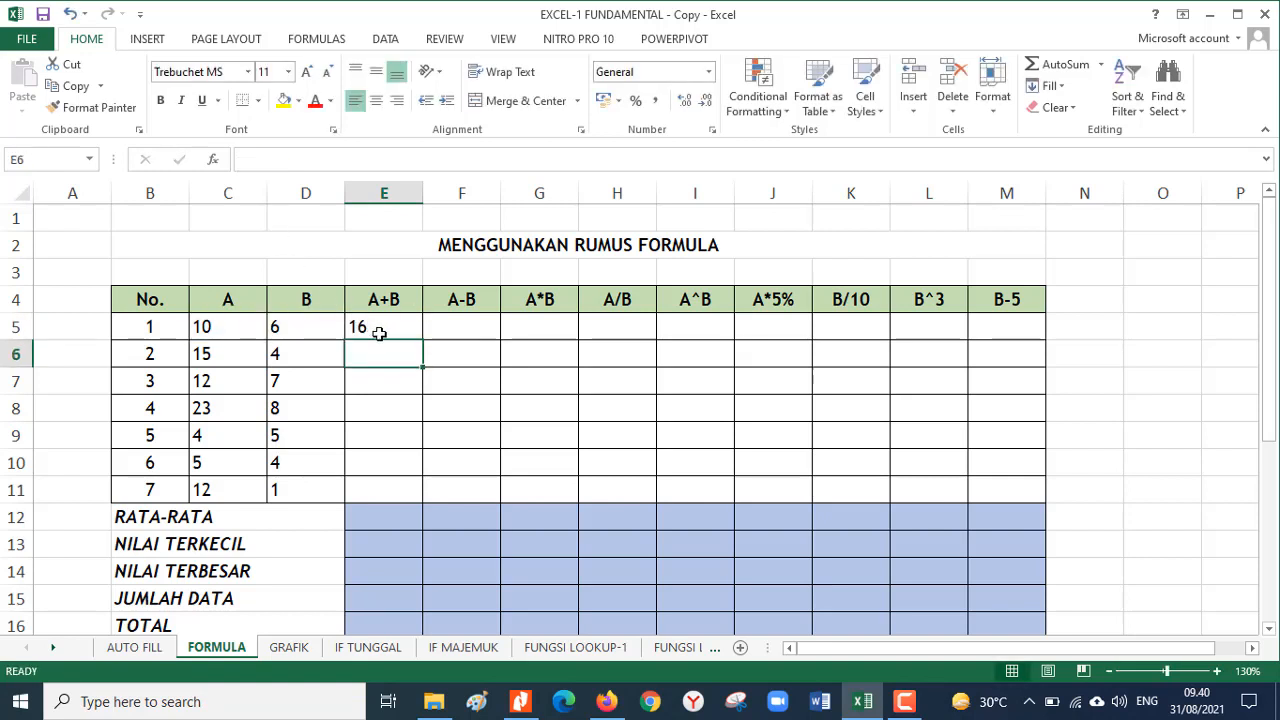
Step: Fill the A+B formula down from E5 to row 11 and check the copied formulas in E5 to E7
left_click(376, 325)
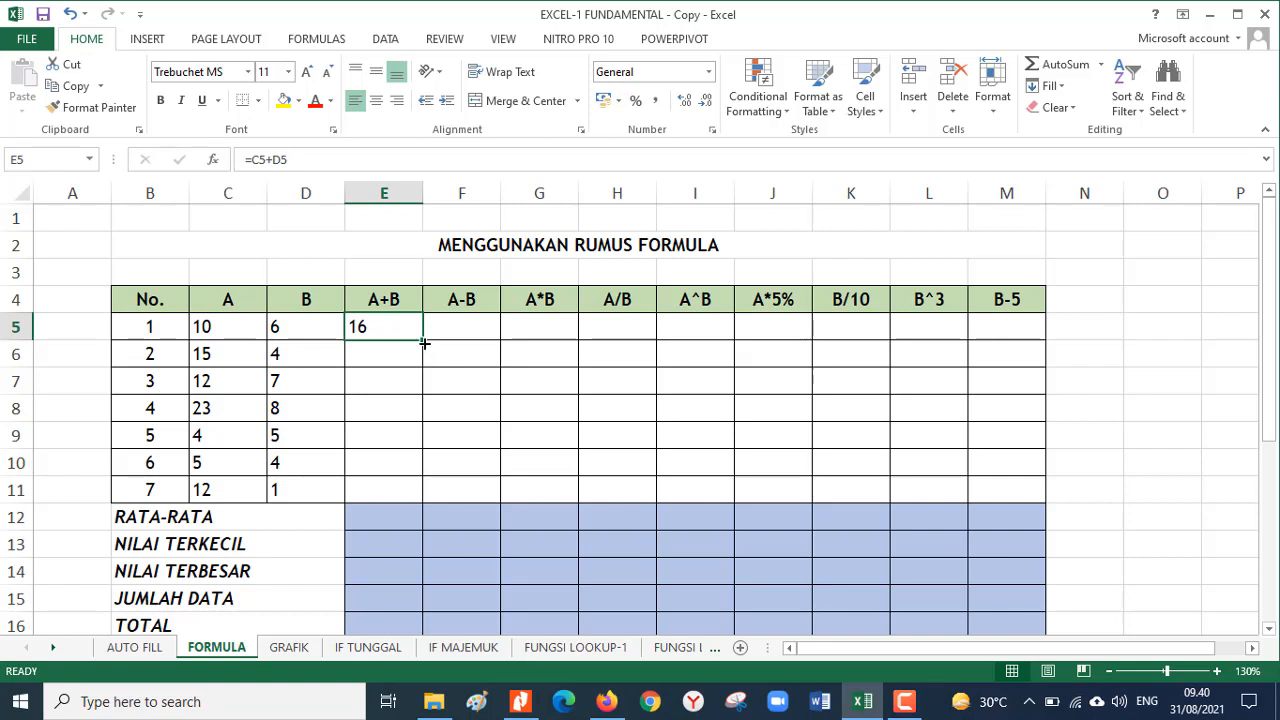
left_click_drag(423, 342, 446, 500)
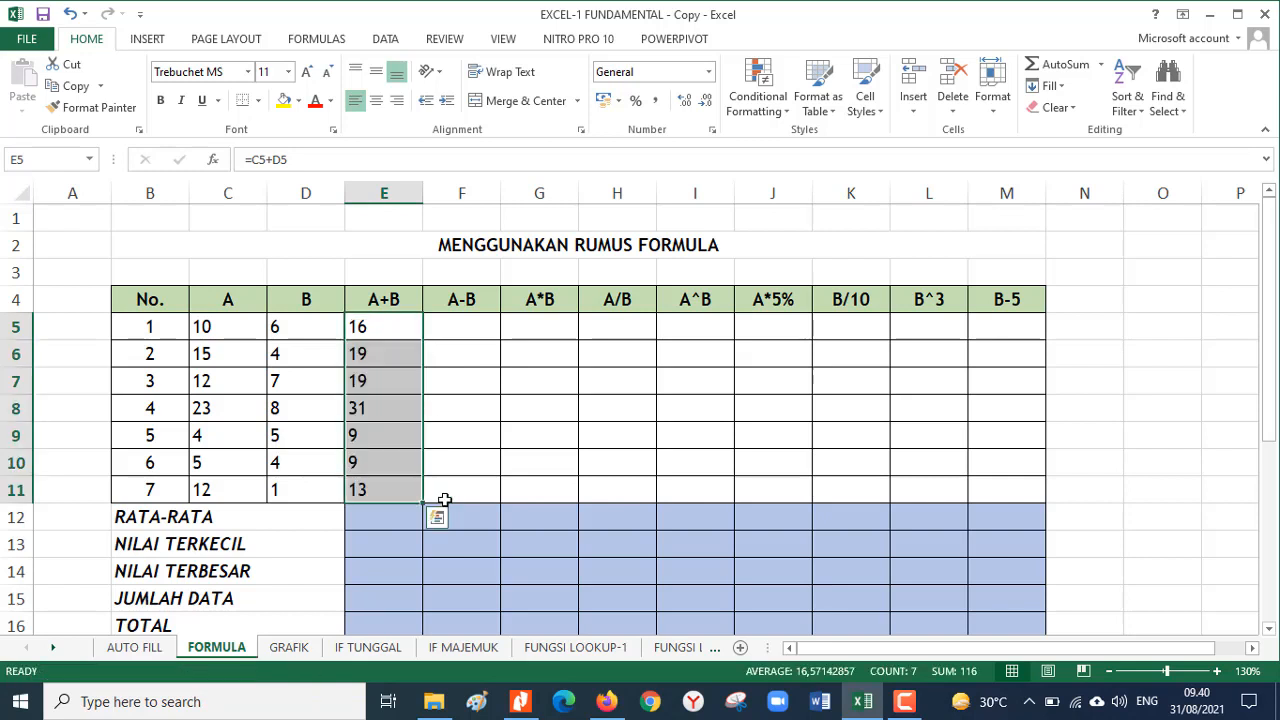
left_click(371, 333)
left_click(370, 353)
left_click(378, 386)
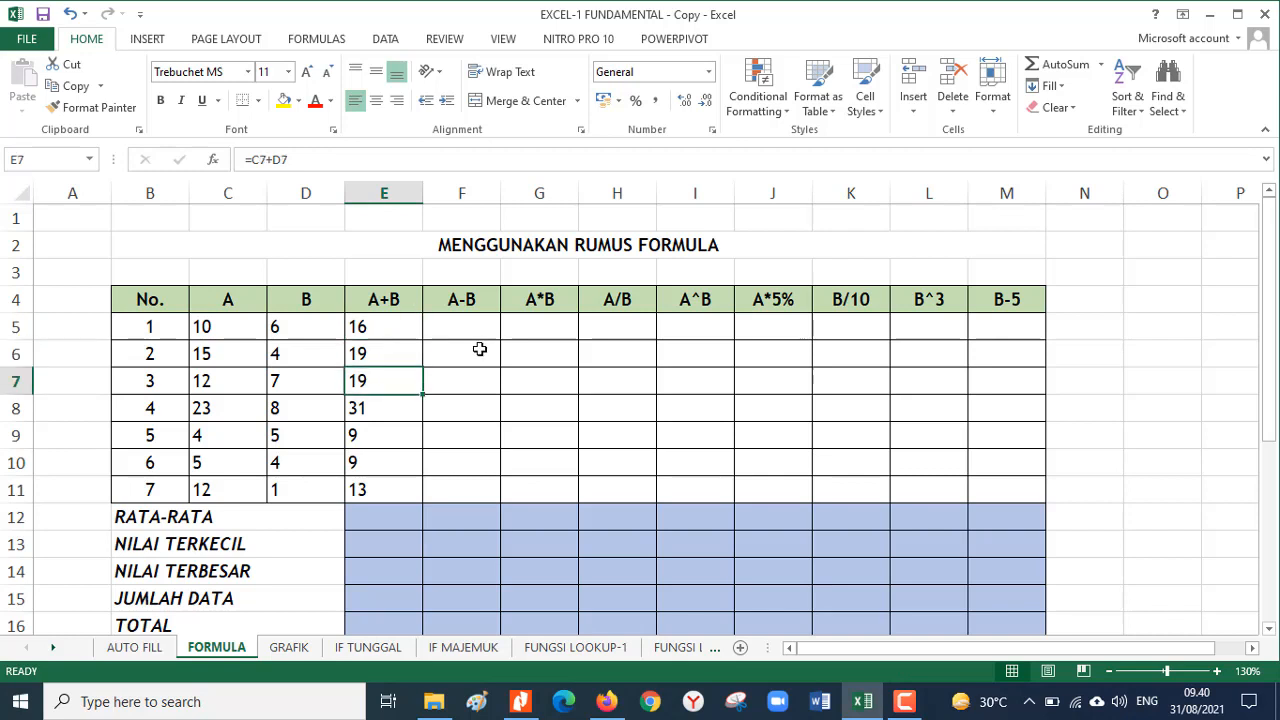
Step: Calculate the A-B column with =C5-D5 in F5 and fill the formula down to row 11
left_click(478, 329)
type("=")
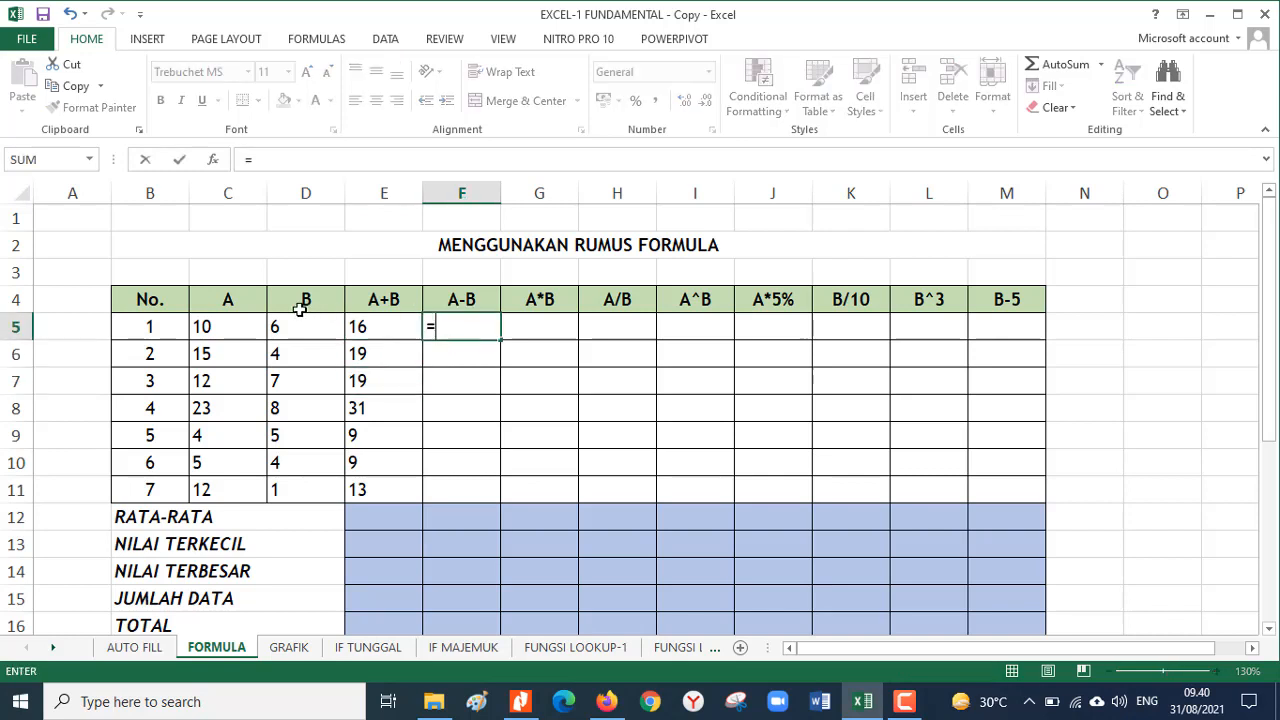
left_click(220, 326)
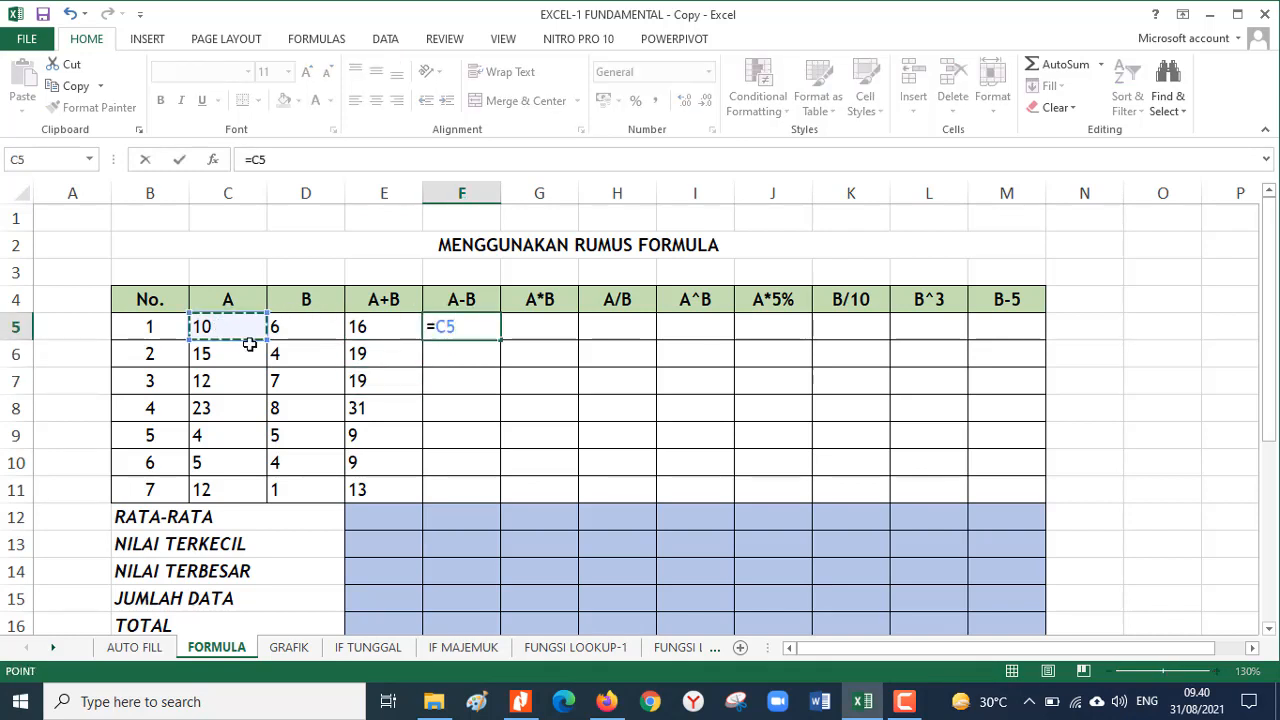
type("-")
left_click(313, 334)
key("Return")
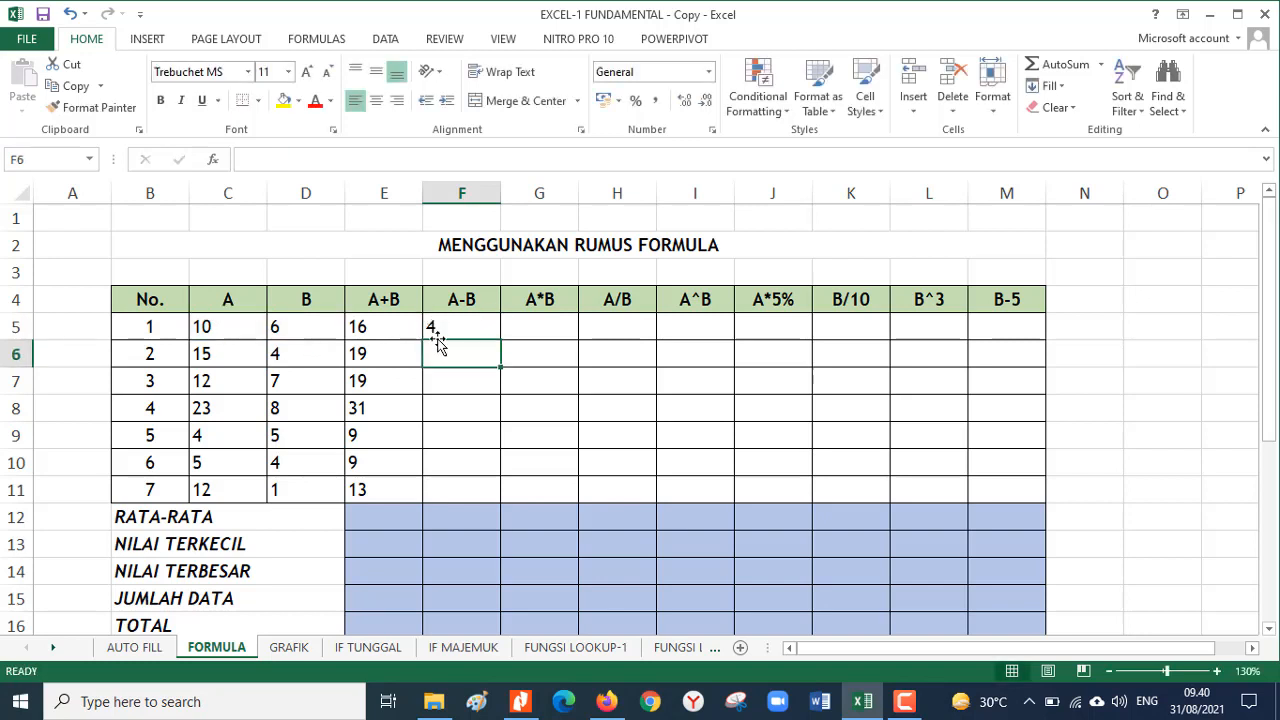
left_click(449, 331)
left_click_drag(501, 342, 520, 500)
Step: Calculate the A*B column with =C5*D5 in G5 and fill the formula down to row 11
left_click(548, 329)
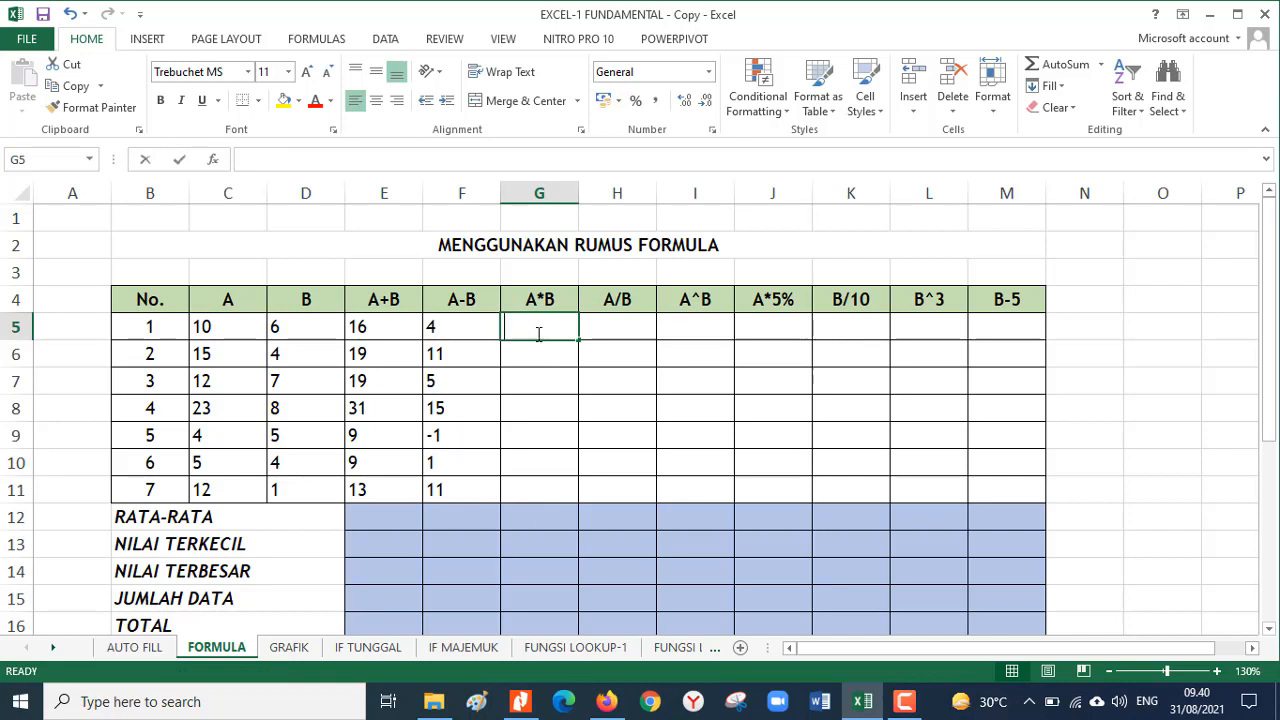
type("=")
left_click(237, 323)
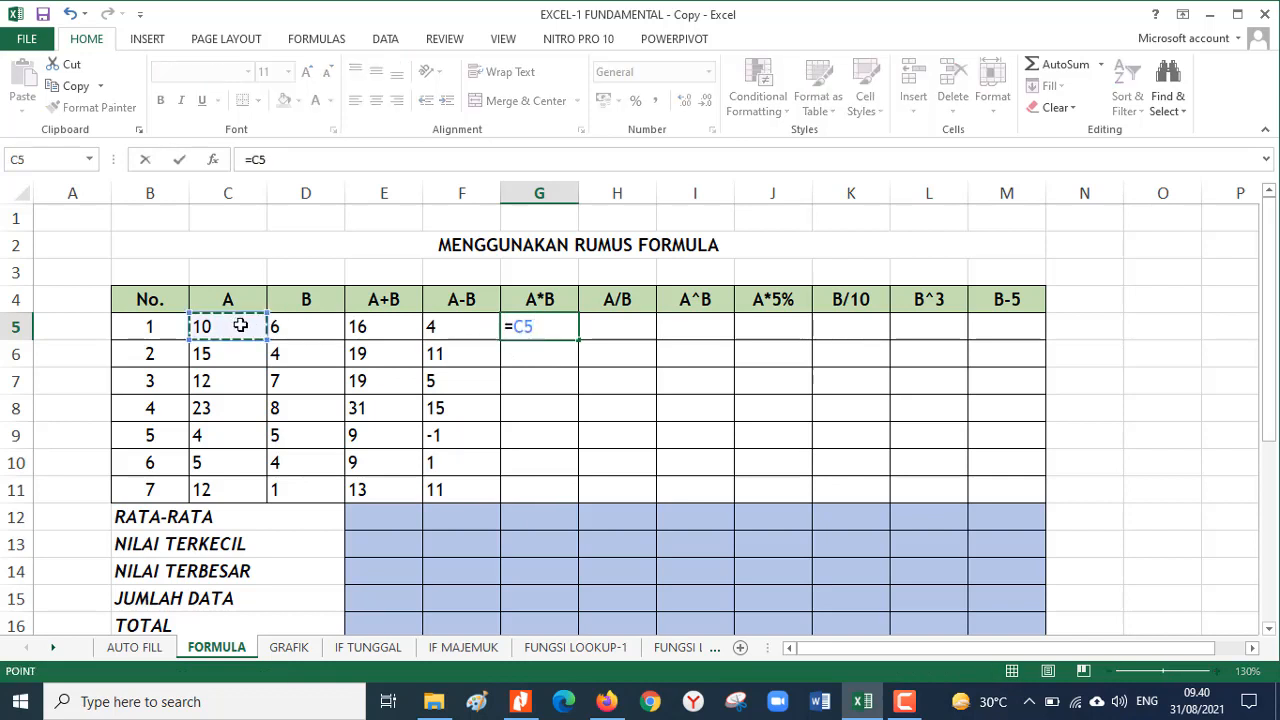
type("*")
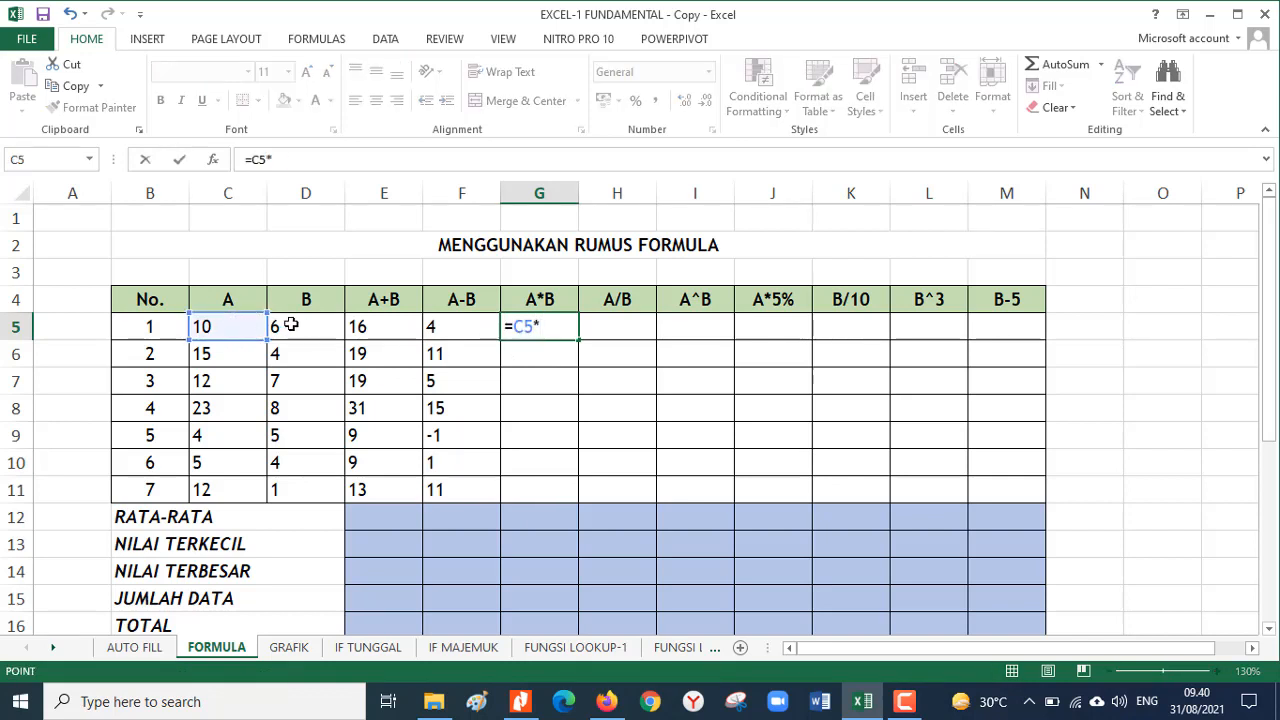
left_click(283, 325)
key("Return")
left_click(553, 328)
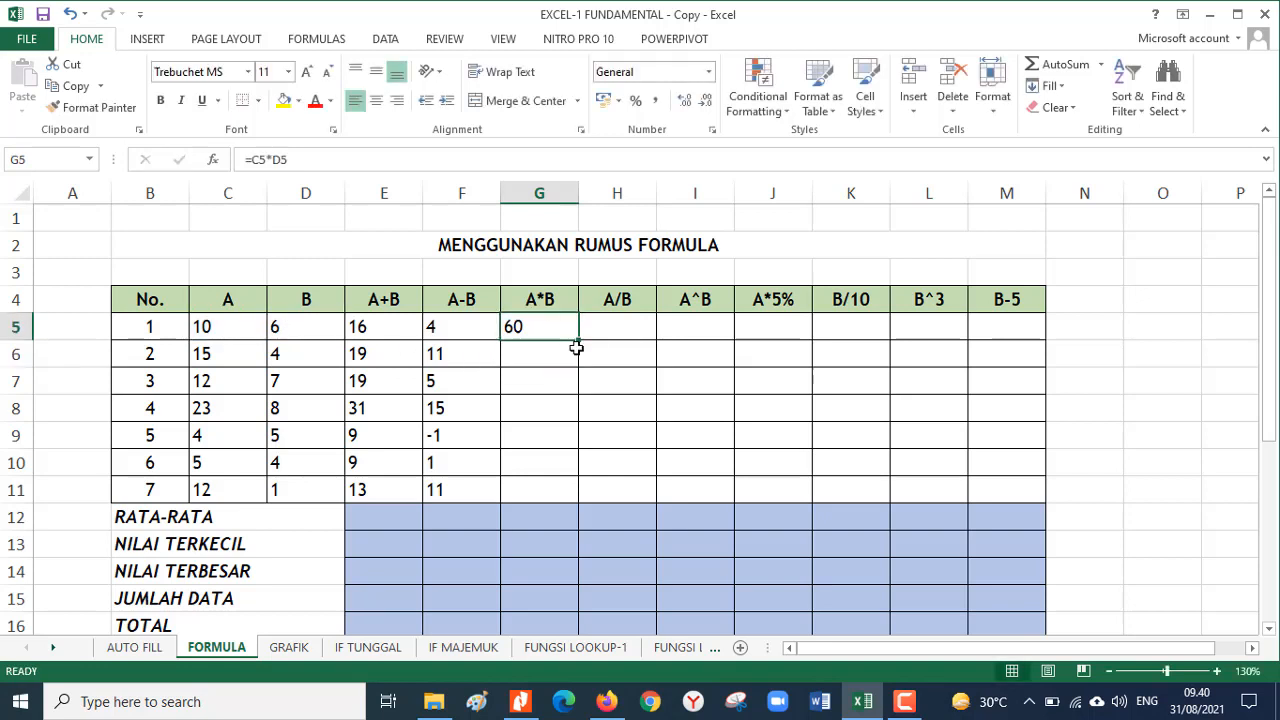
left_click_drag(578, 341, 589, 493)
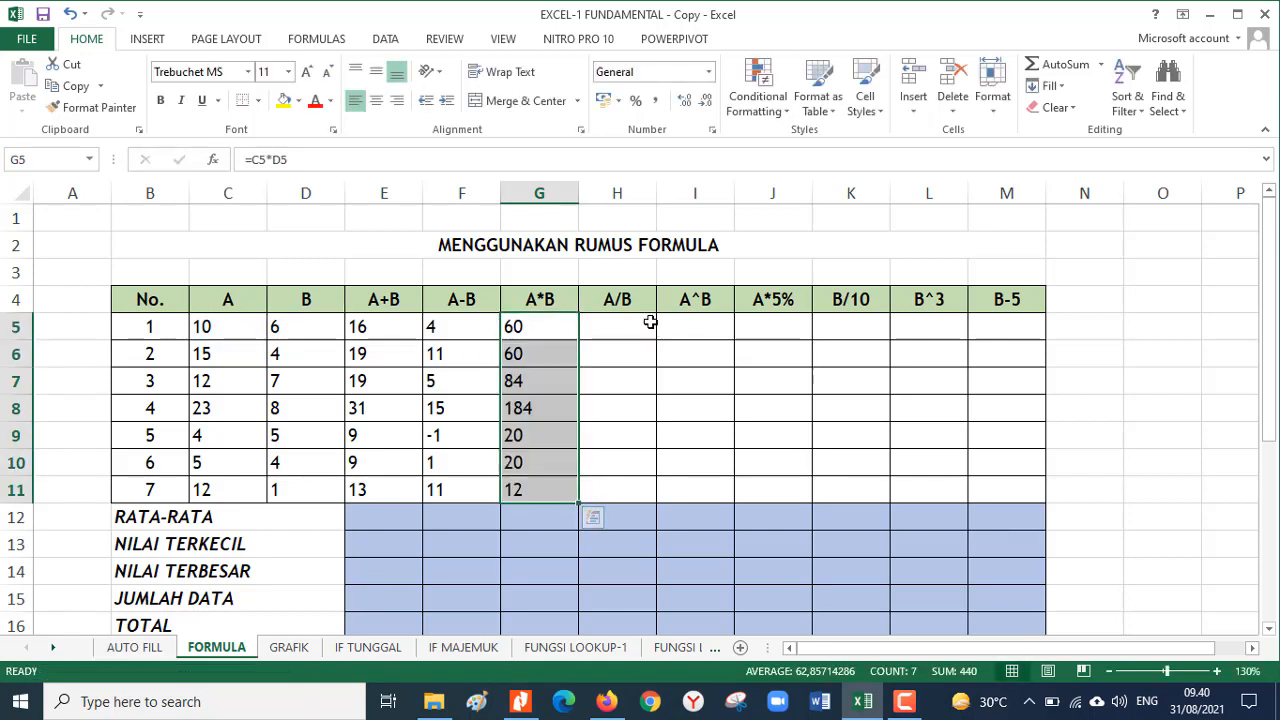
Step: Calculate the A/B column with =C5/D5 in H5 and fill the formula down to row 11
left_click(610, 329)
type("=")
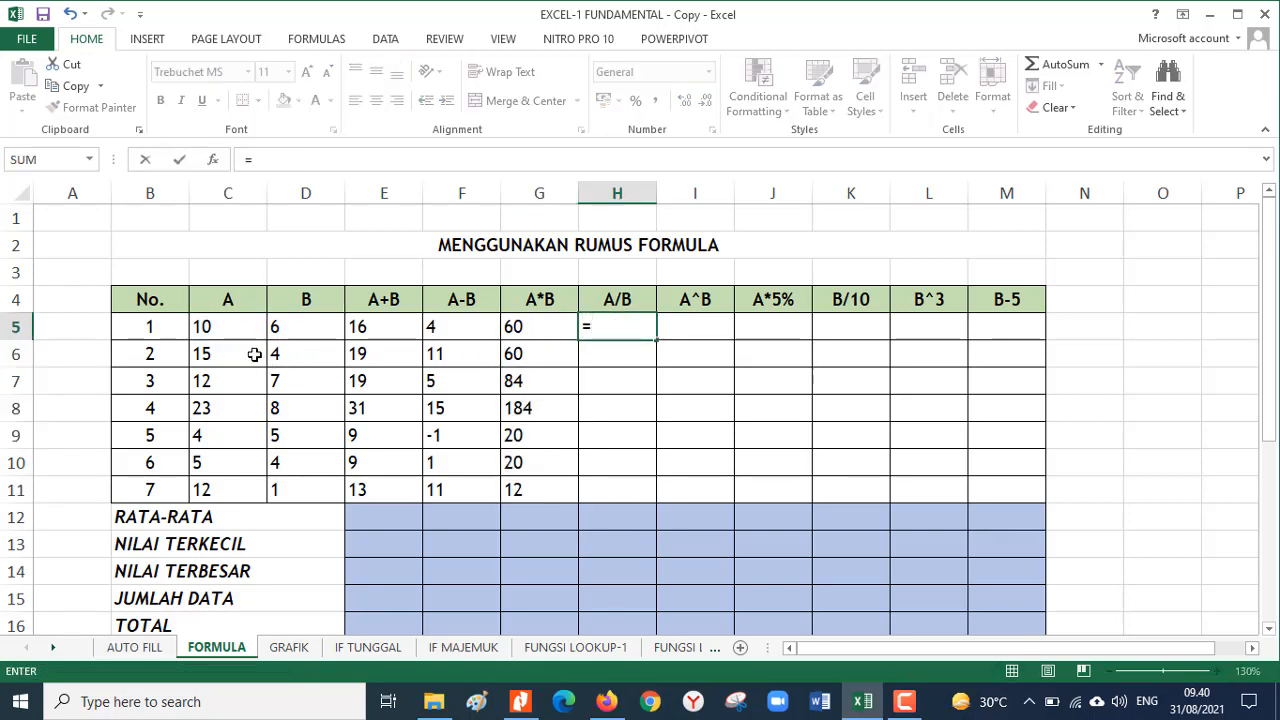
left_click(236, 331)
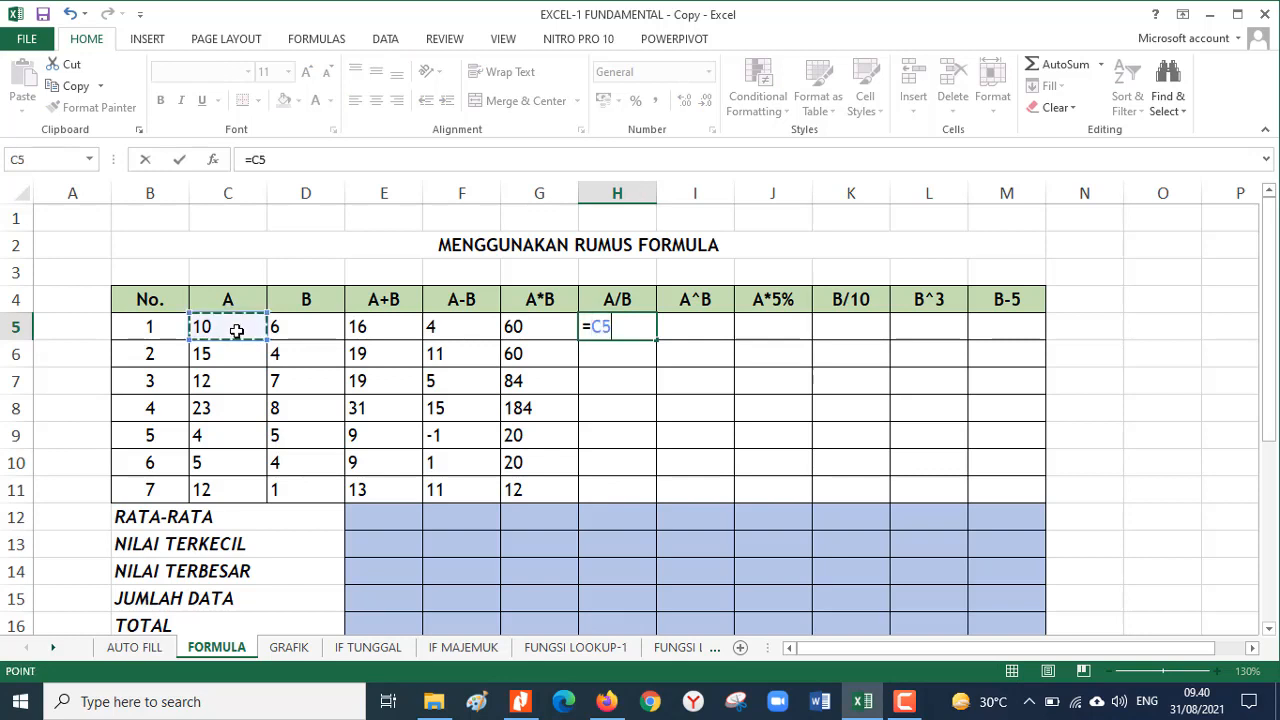
type("/")
left_click(304, 324)
key("Return")
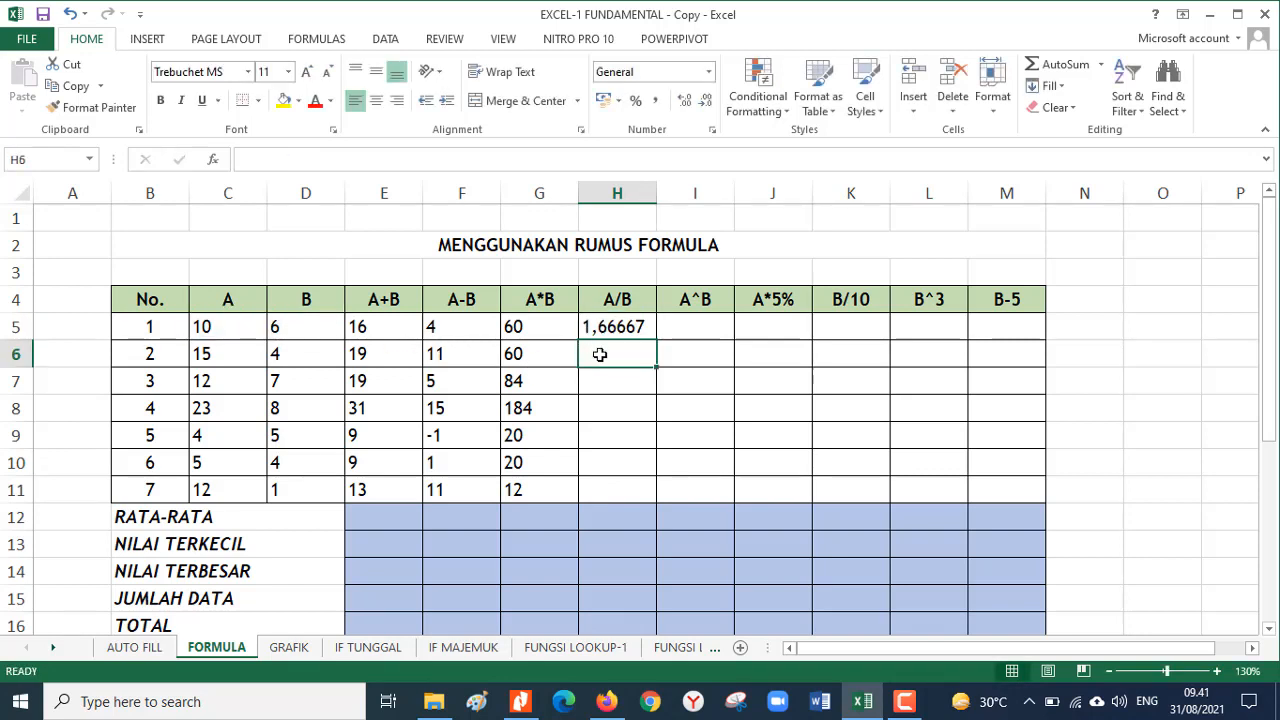
left_click(652, 337)
left_click_drag(656, 342, 672, 502)
Step: Calculate the A^B column with =C5^D5 in I5 filled down to row 11, and autofit column I to its contents
left_click(704, 331)
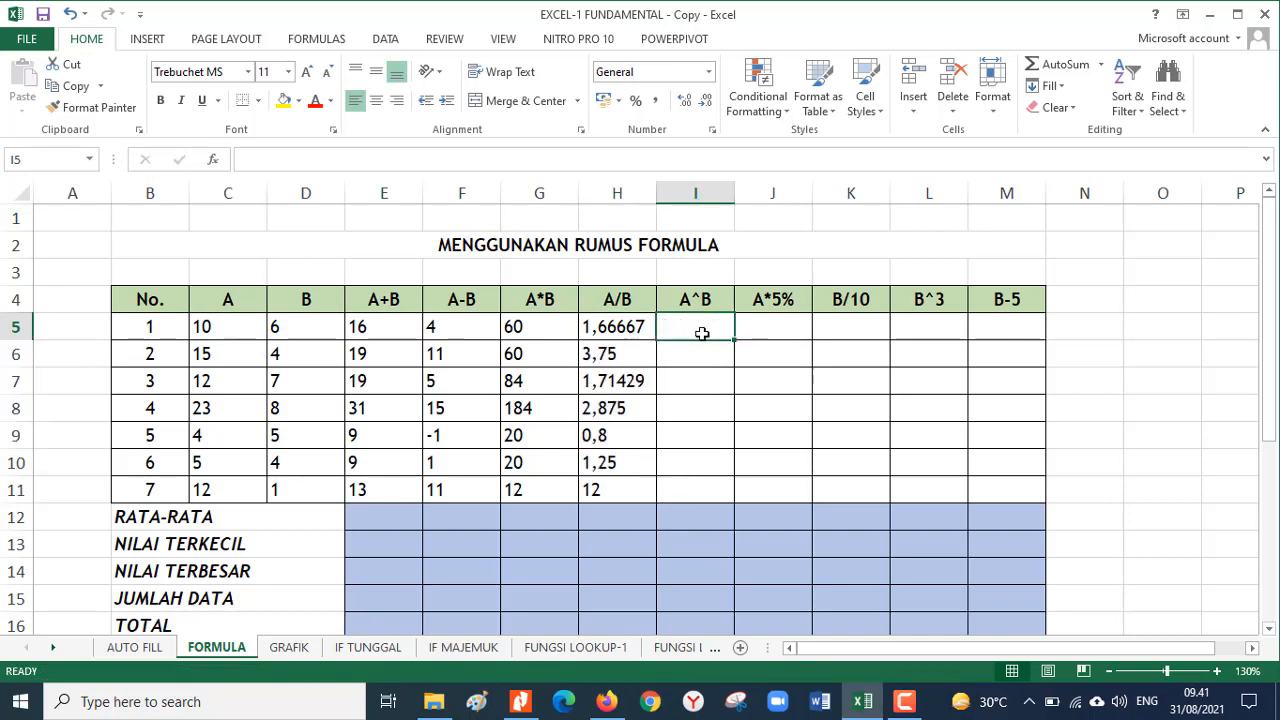
type("=")
left_click(242, 331)
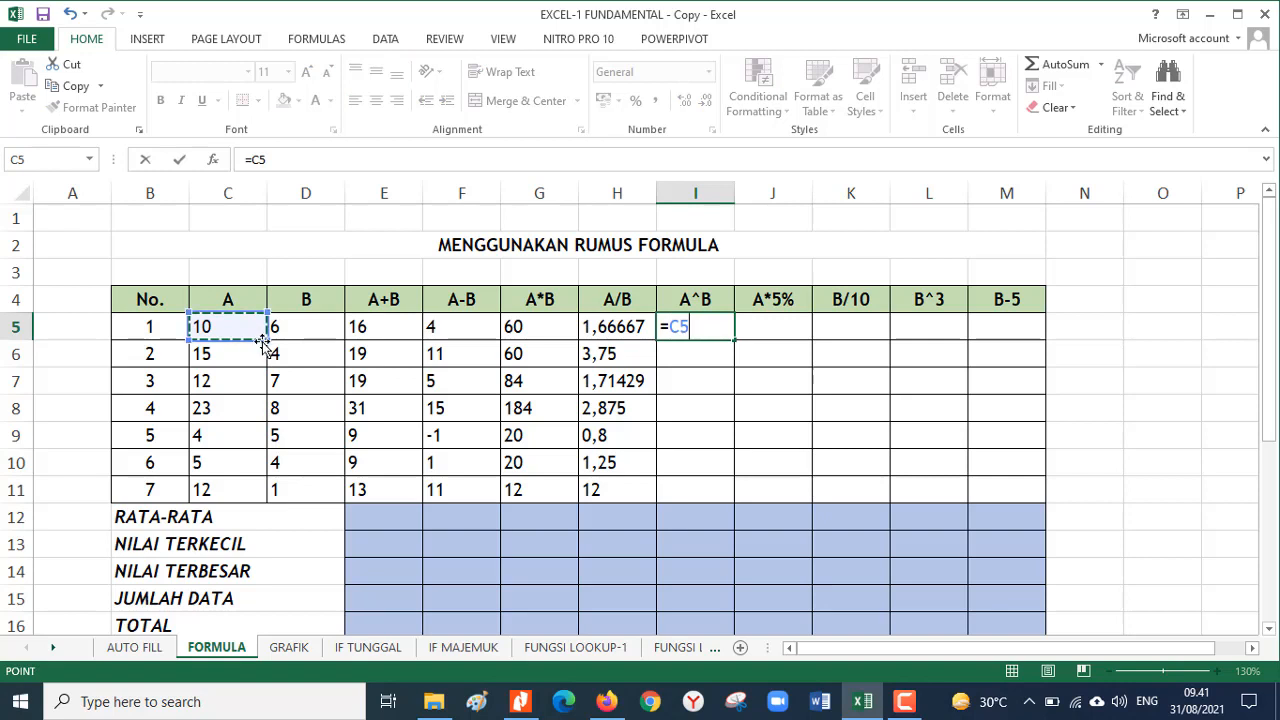
type("^")
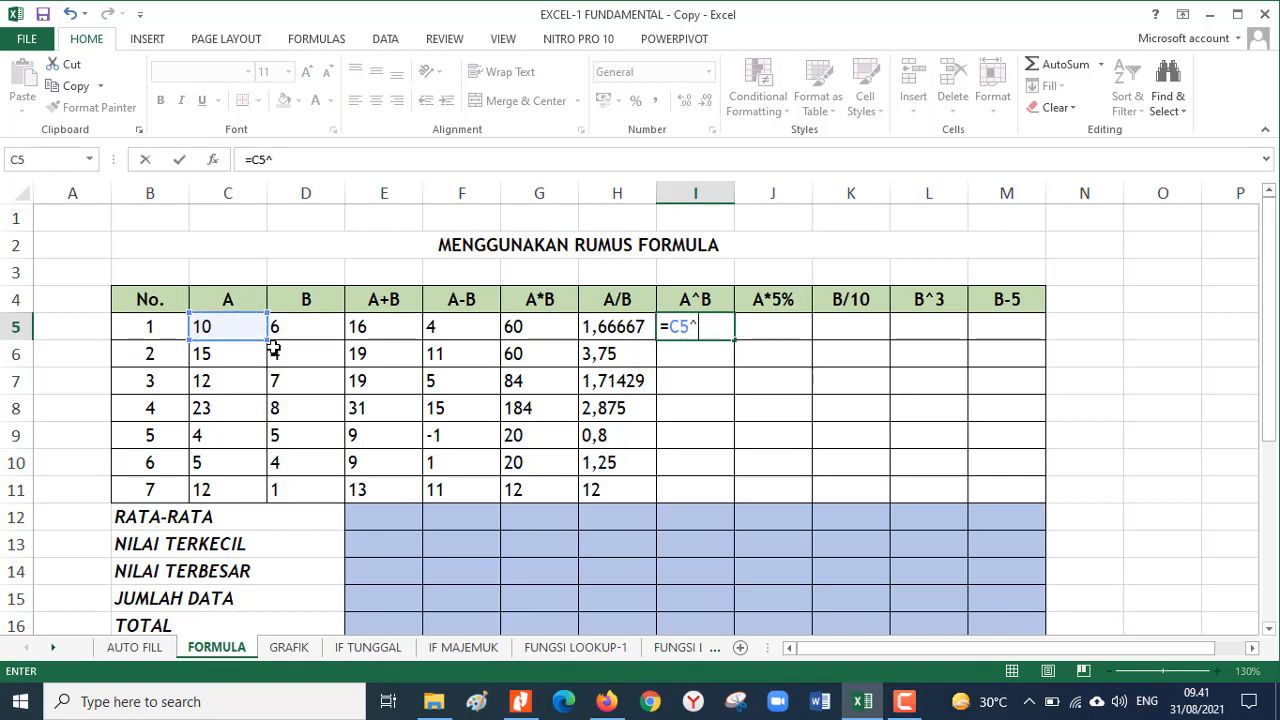
left_click(303, 327)
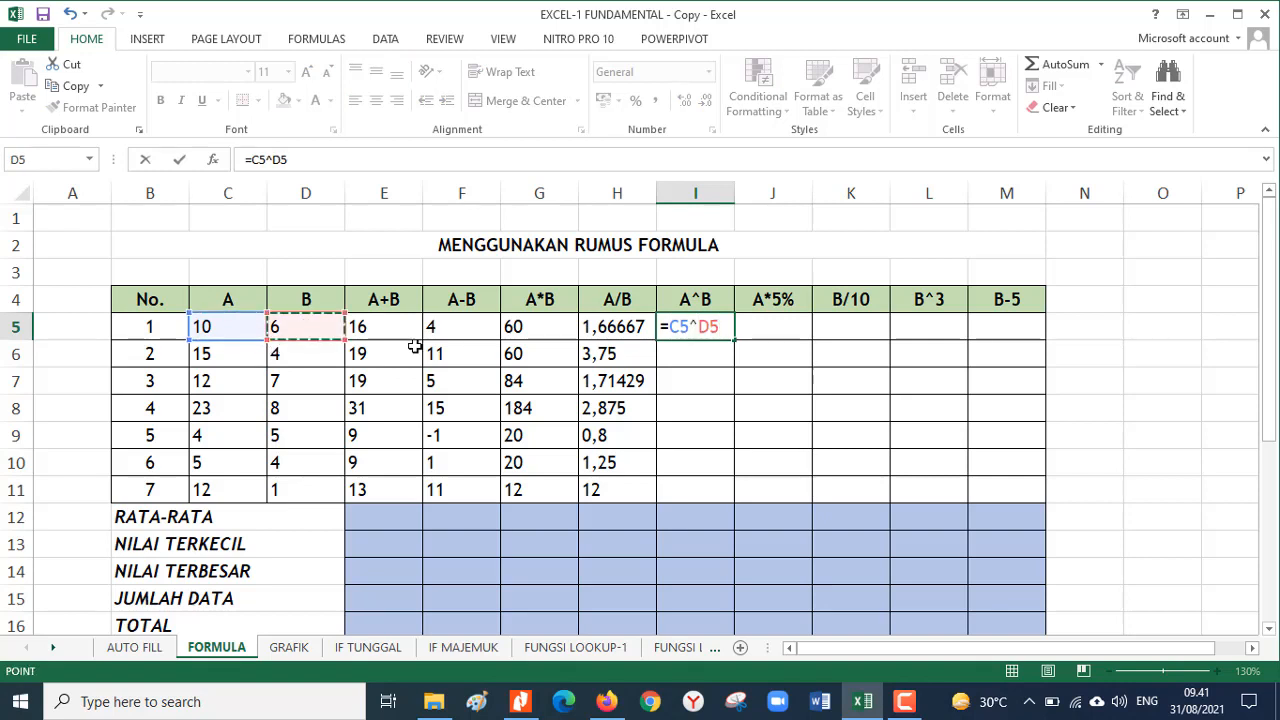
key("Return")
left_click(700, 330)
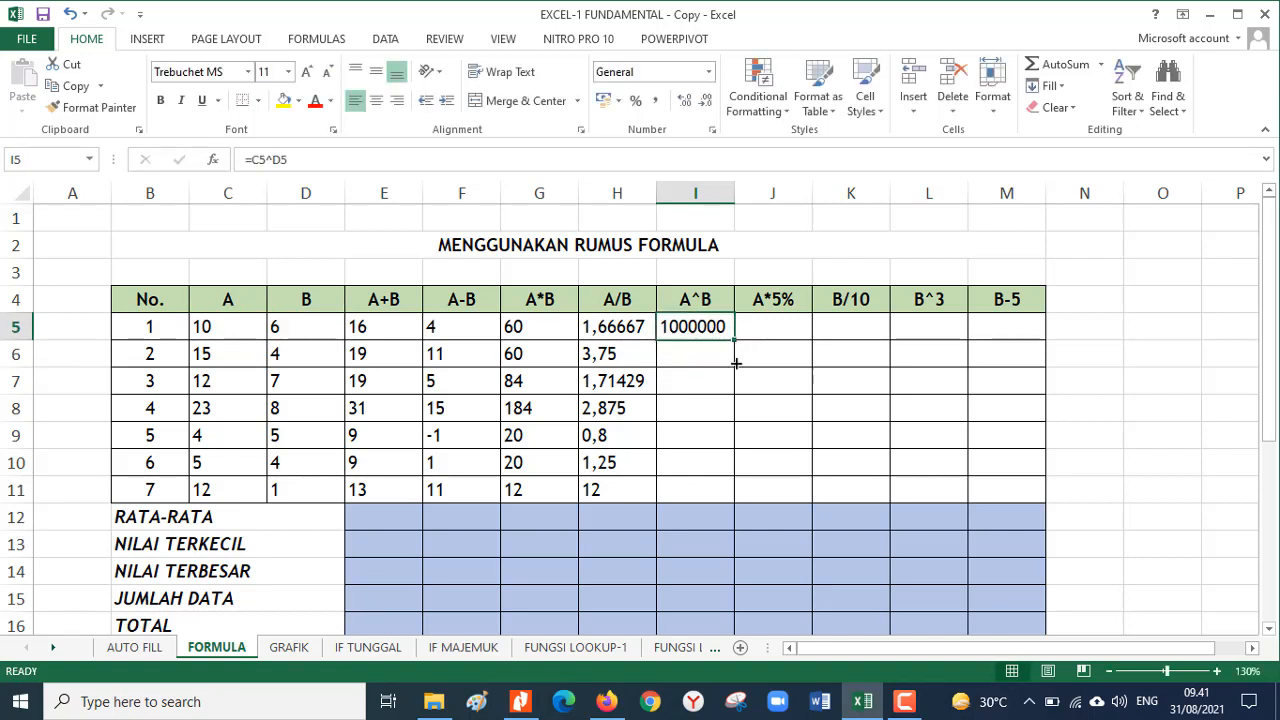
left_click_drag(734, 340, 740, 500)
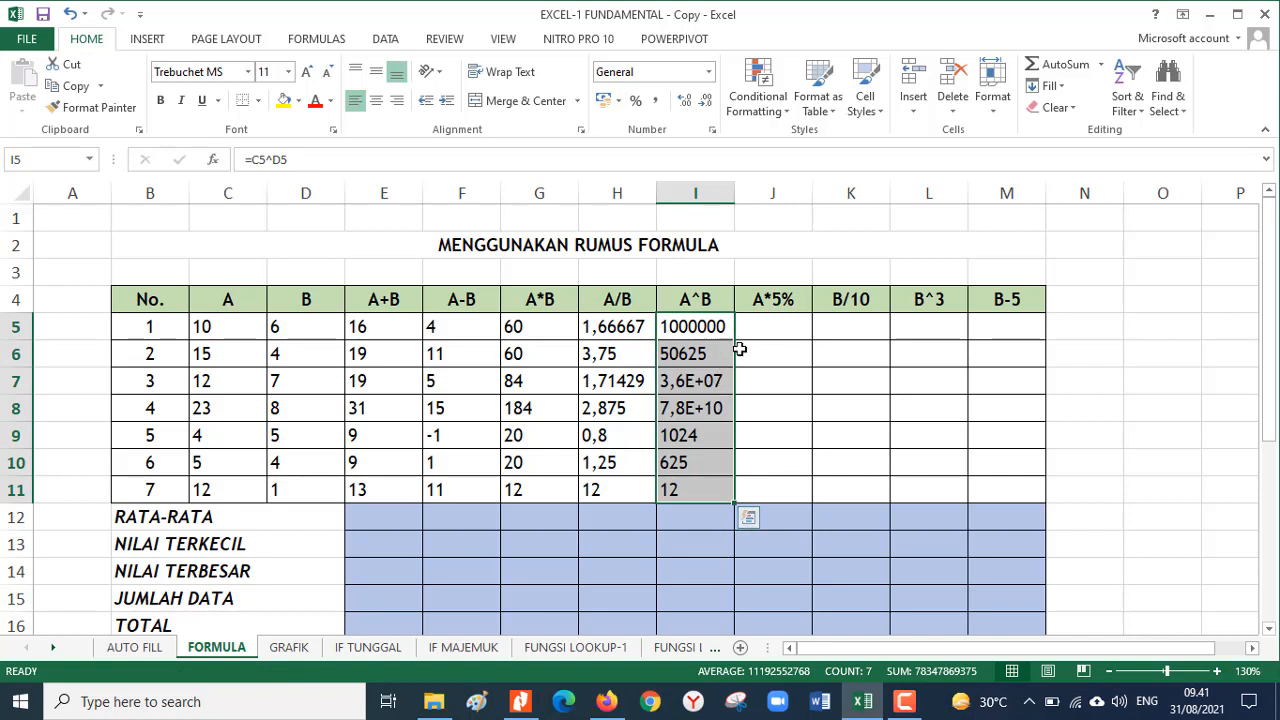
double_click(733, 191)
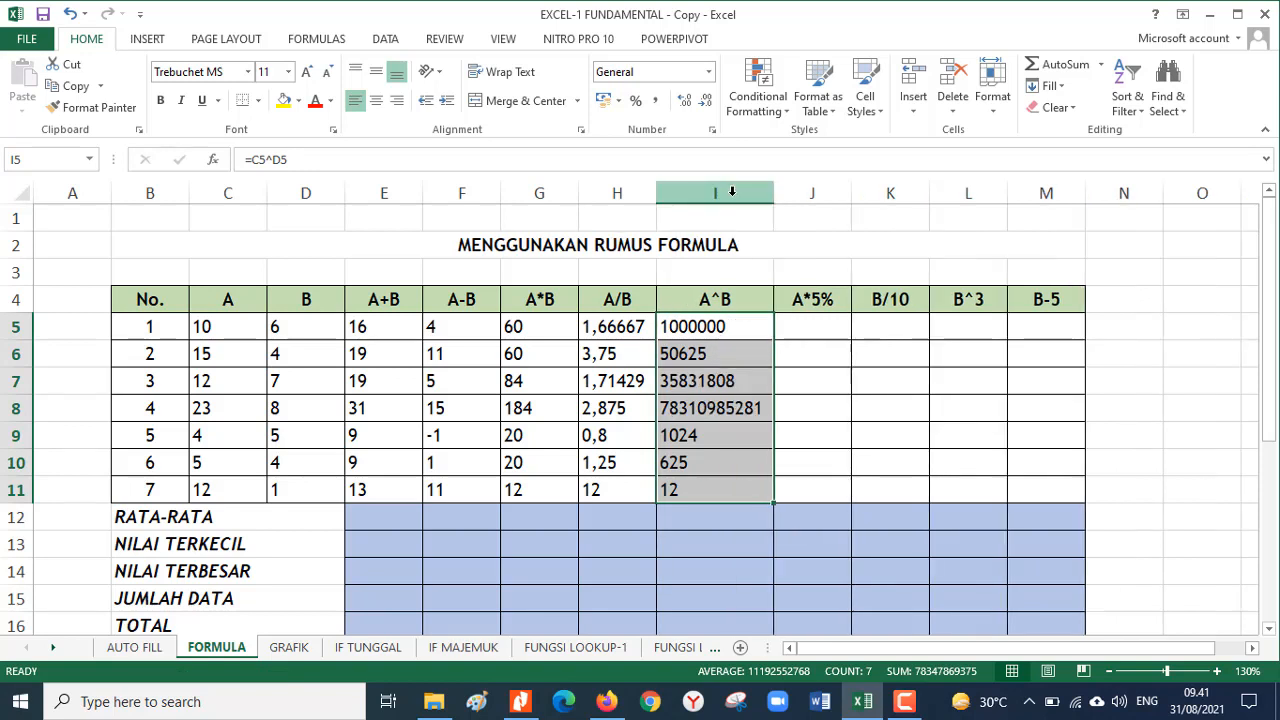
Step: Calculate the A*5% column with =C5*5% in J5 and fill the formula down to row 11
left_click(802, 330)
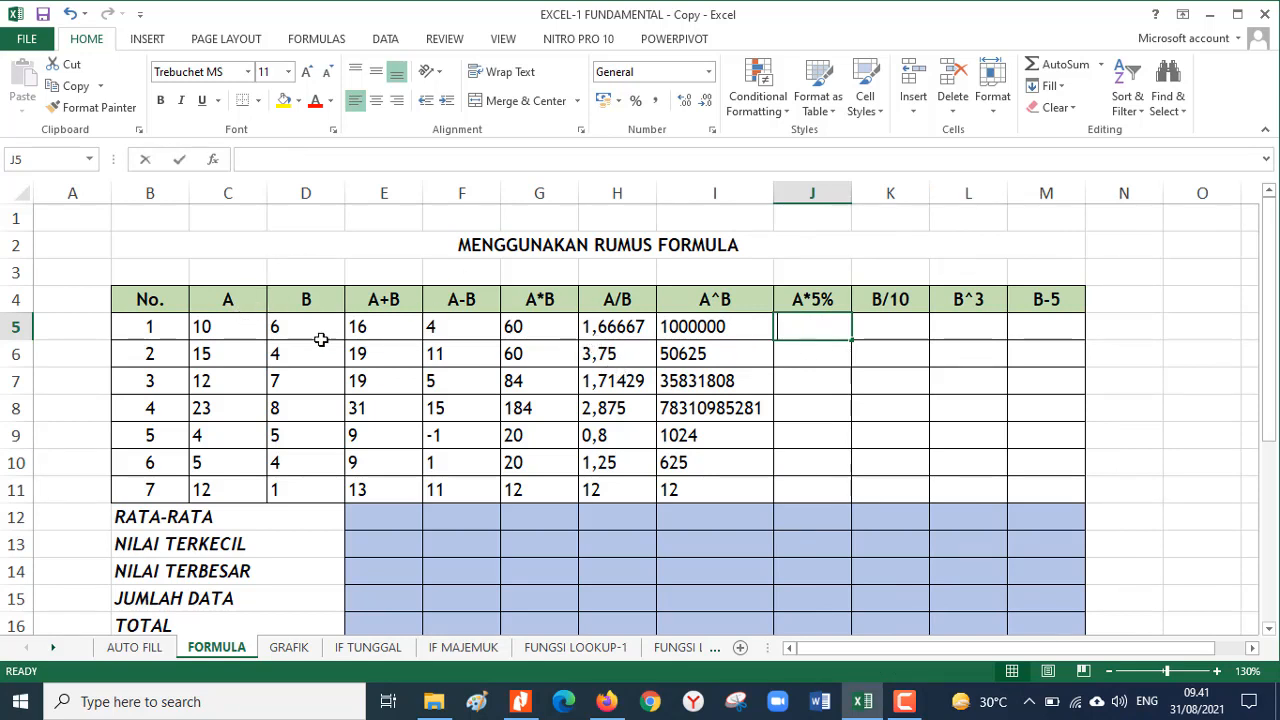
type("=")
left_click(227, 324)
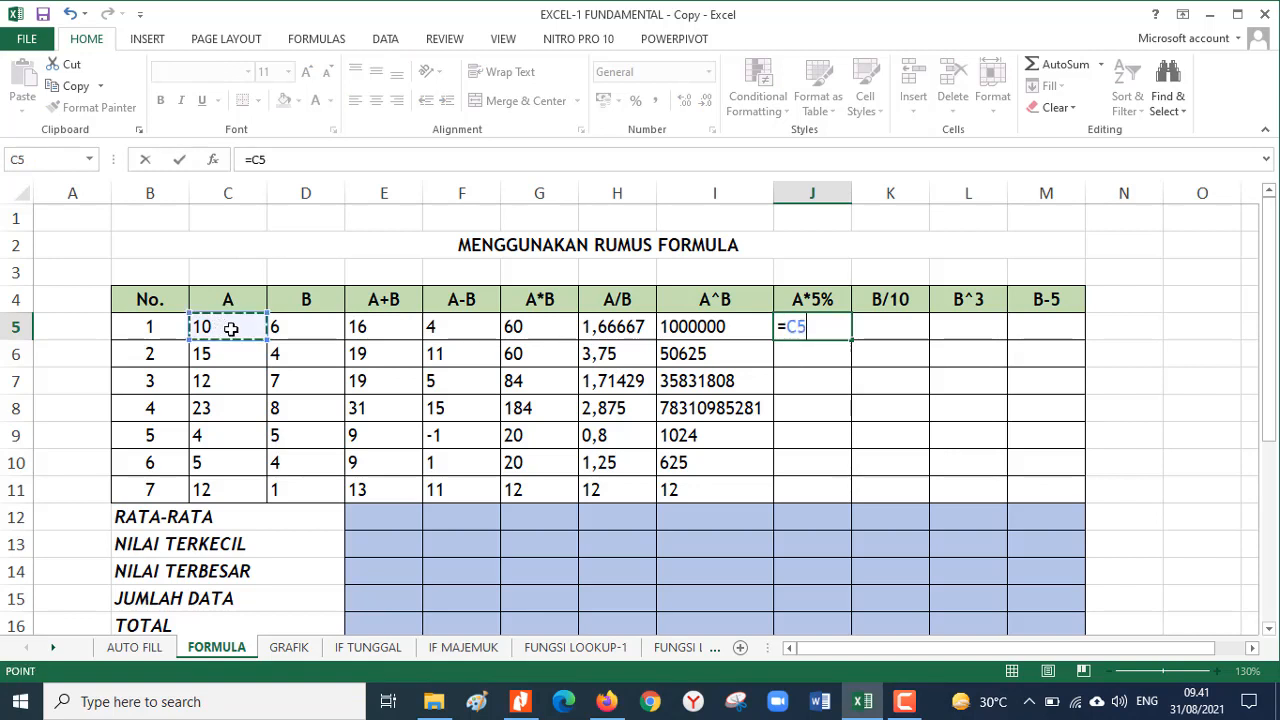
type("*")
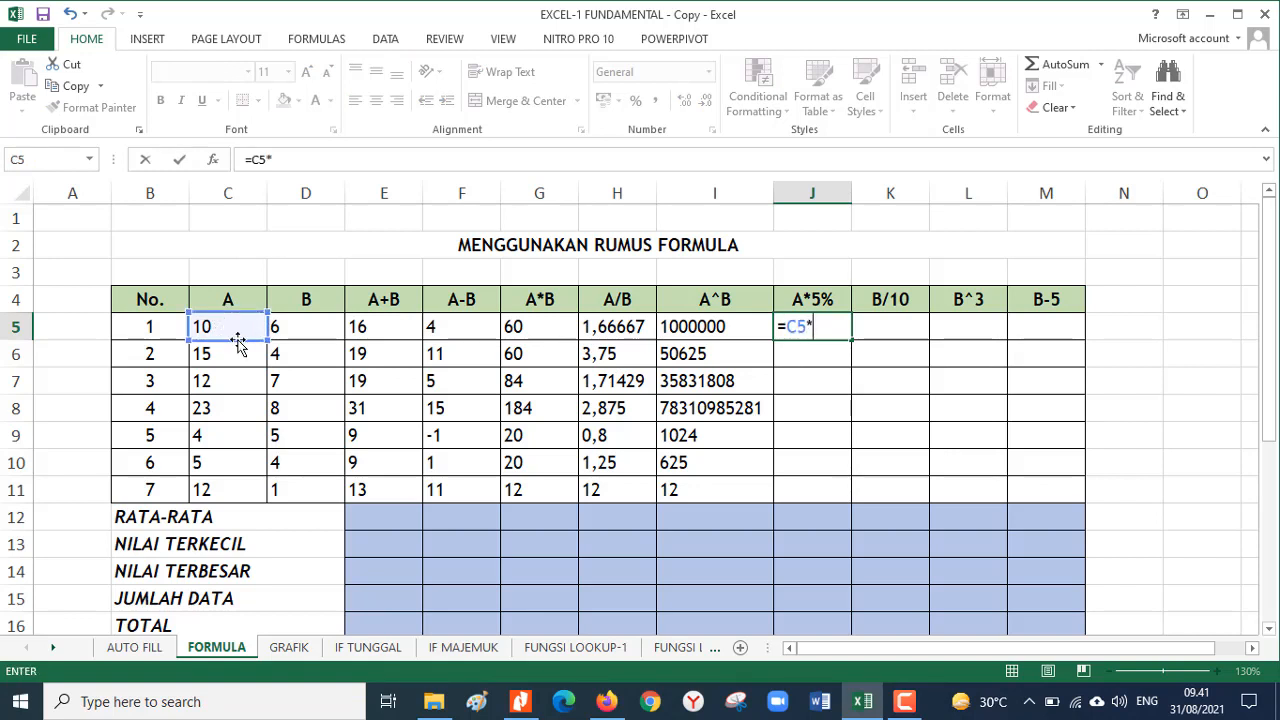
type("5%")
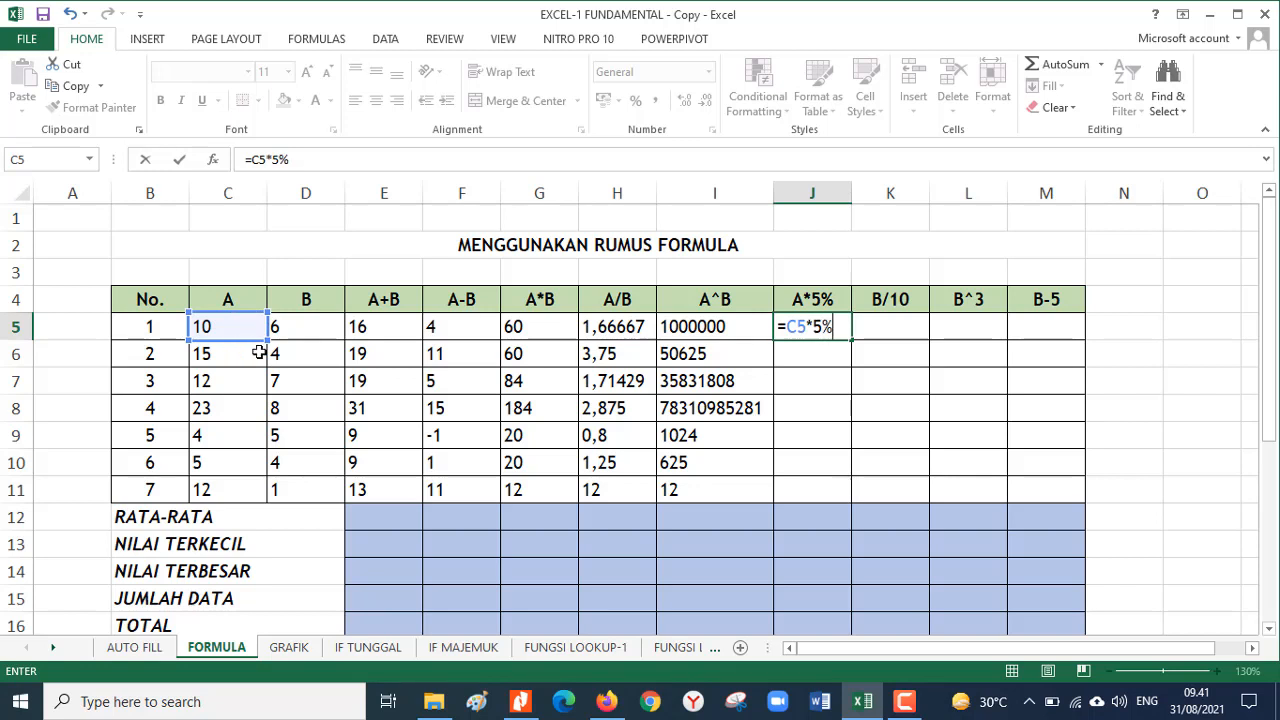
key("Return")
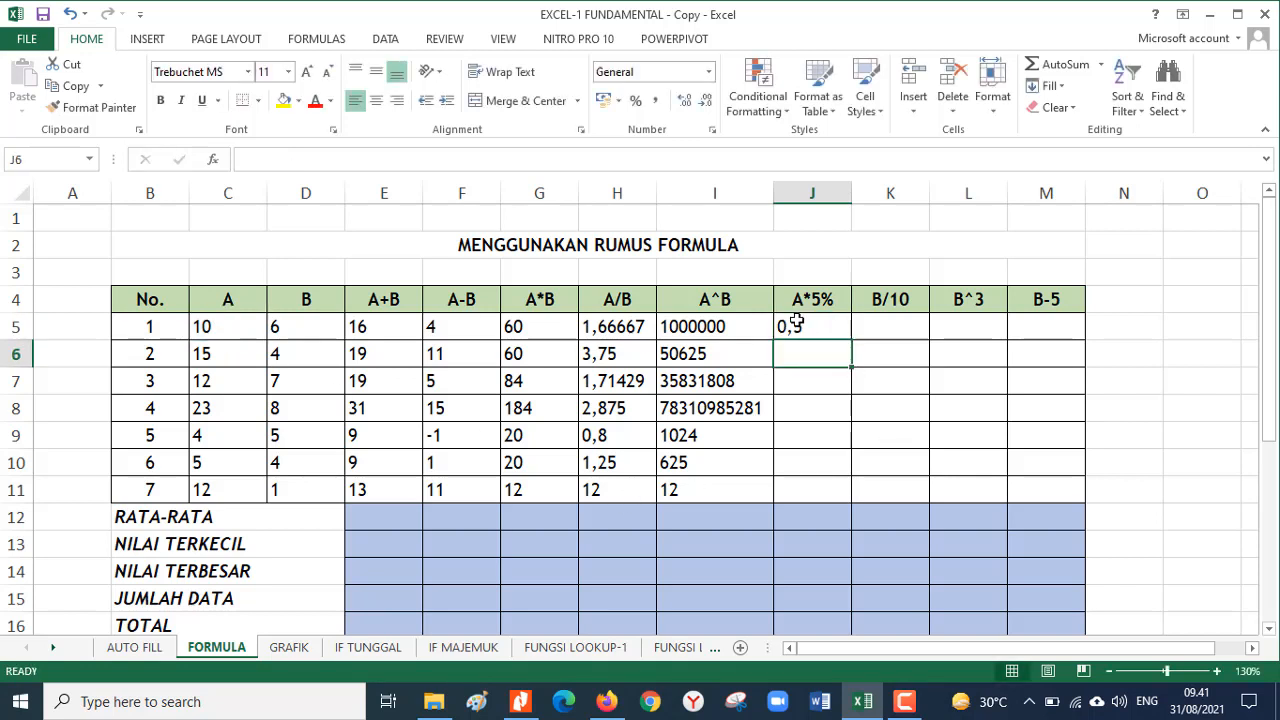
left_click(815, 333)
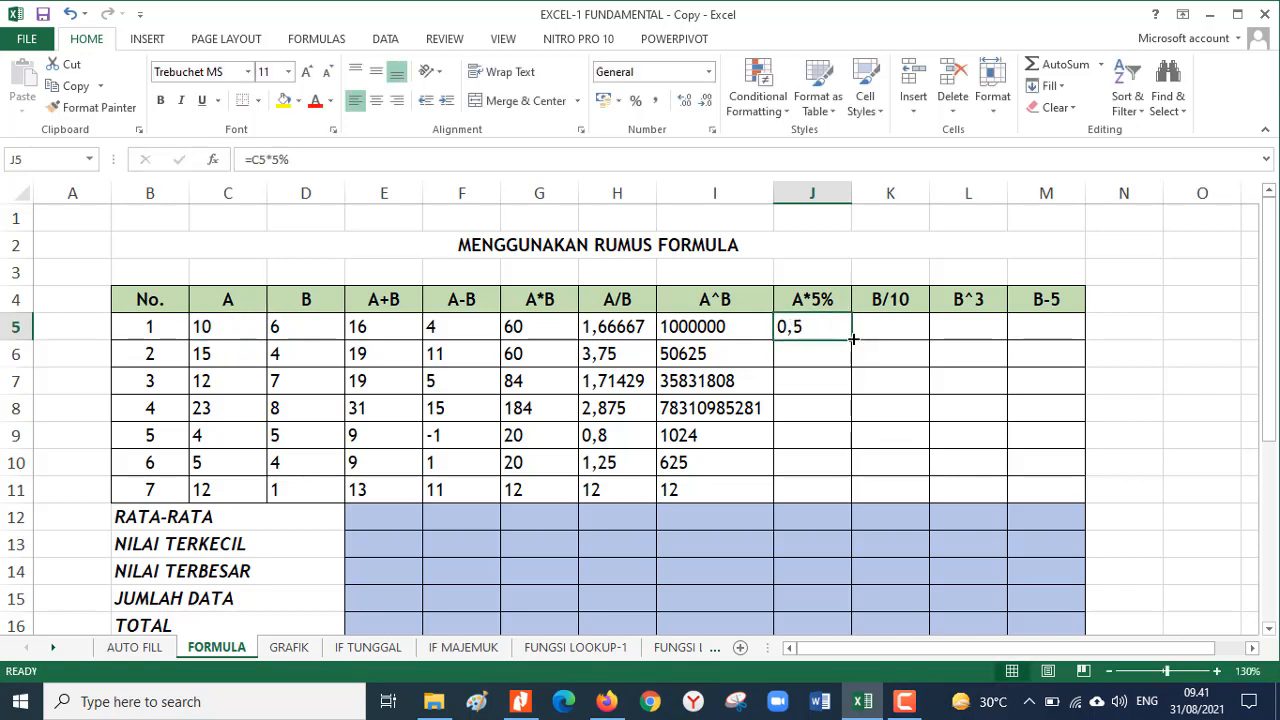
left_click_drag(852, 340, 855, 502)
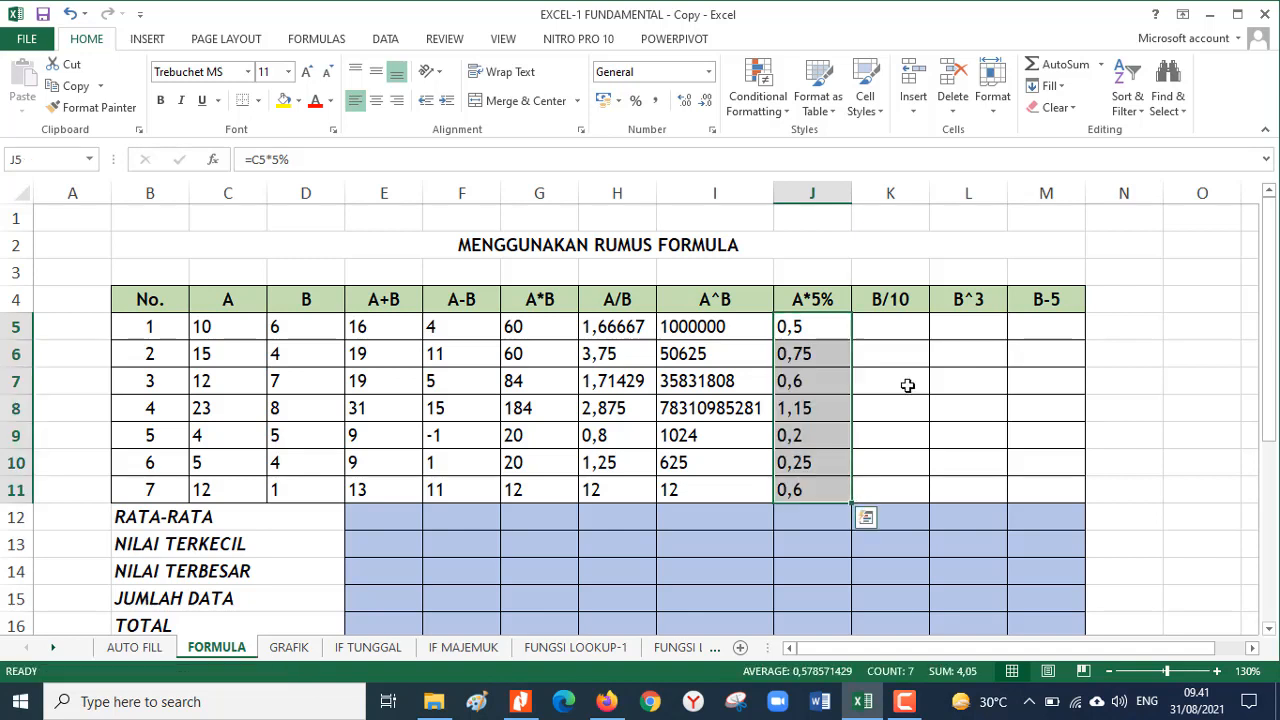
Step: Calculate the B/10 column with =D5/10 in K5 and fill the formula down to row 11
left_click(898, 320)
type("=")
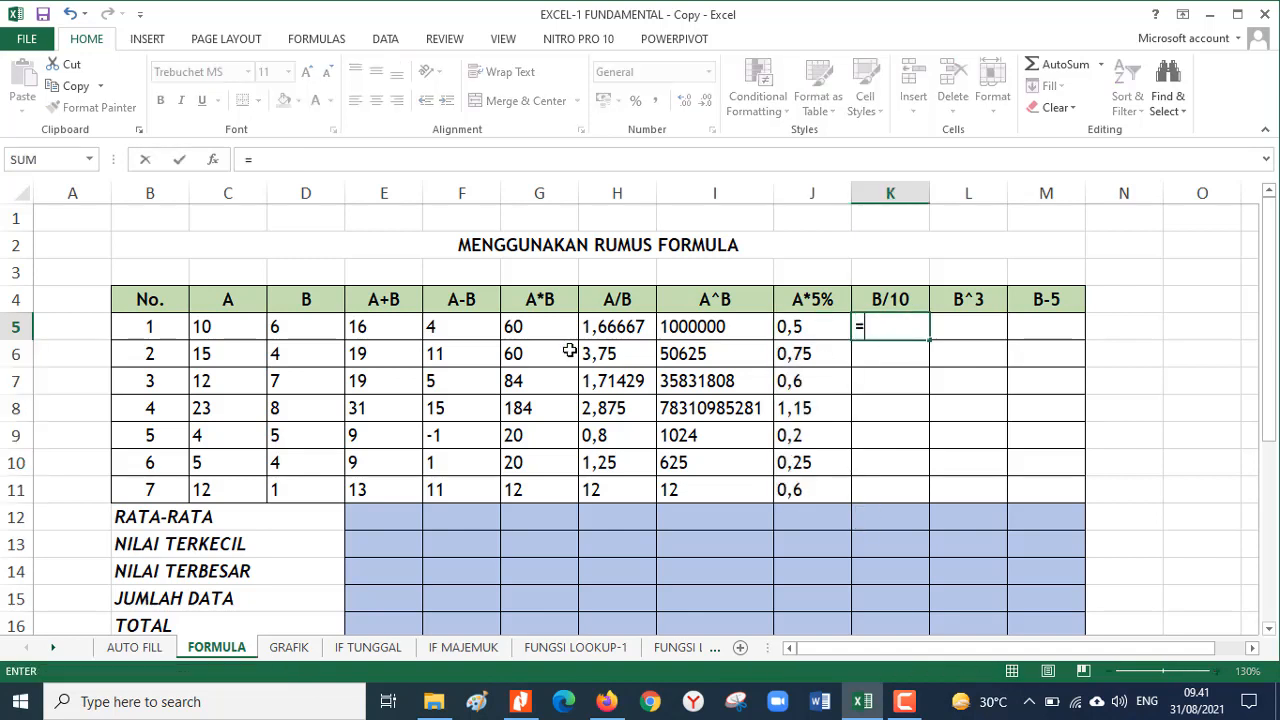
left_click(289, 328)
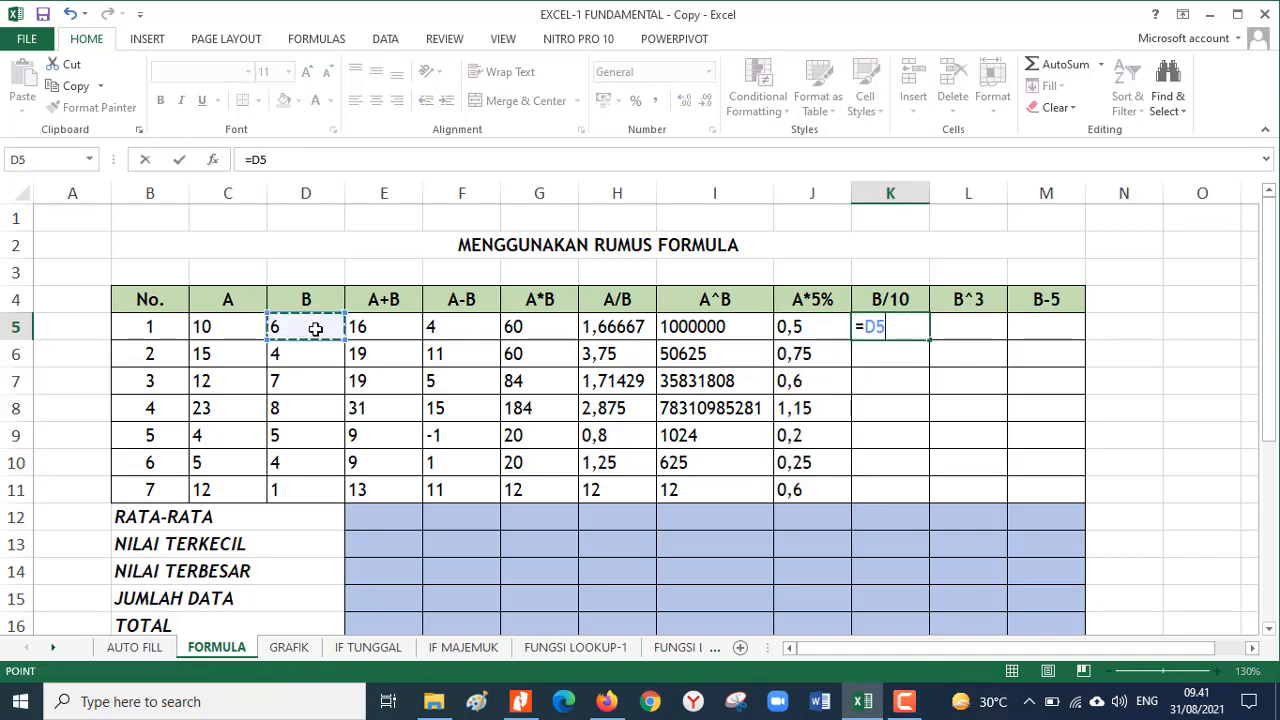
type("/10")
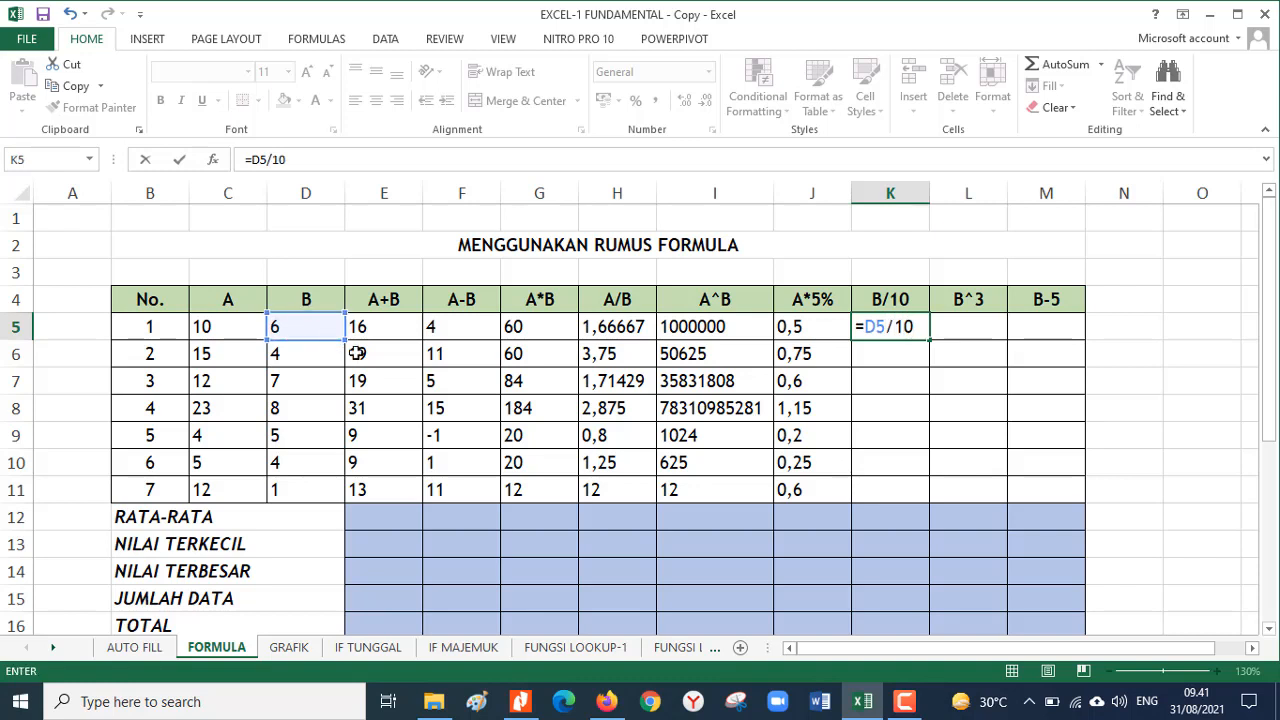
key("ctrl+Return")
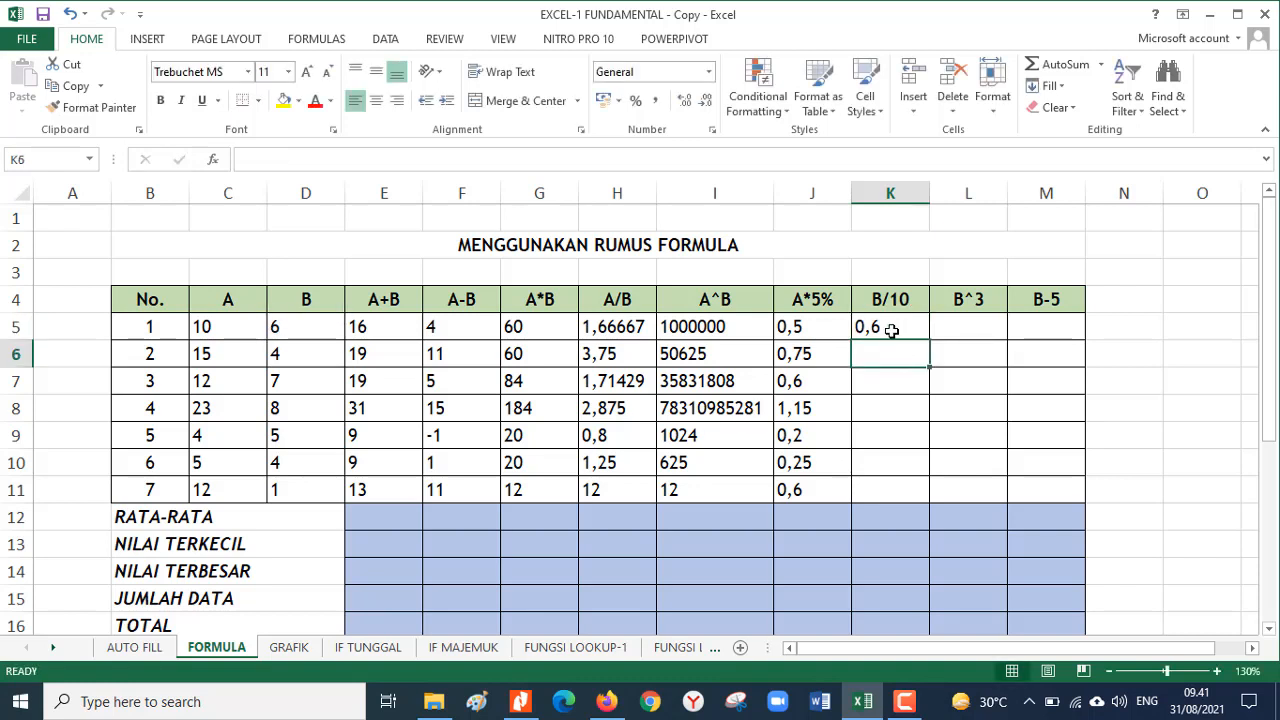
left_click_drag(937, 518, 934, 509)
Step: Calculate the B^3 column with =D5^3 in L5 and fill the formula down to row 11
left_click(969, 327)
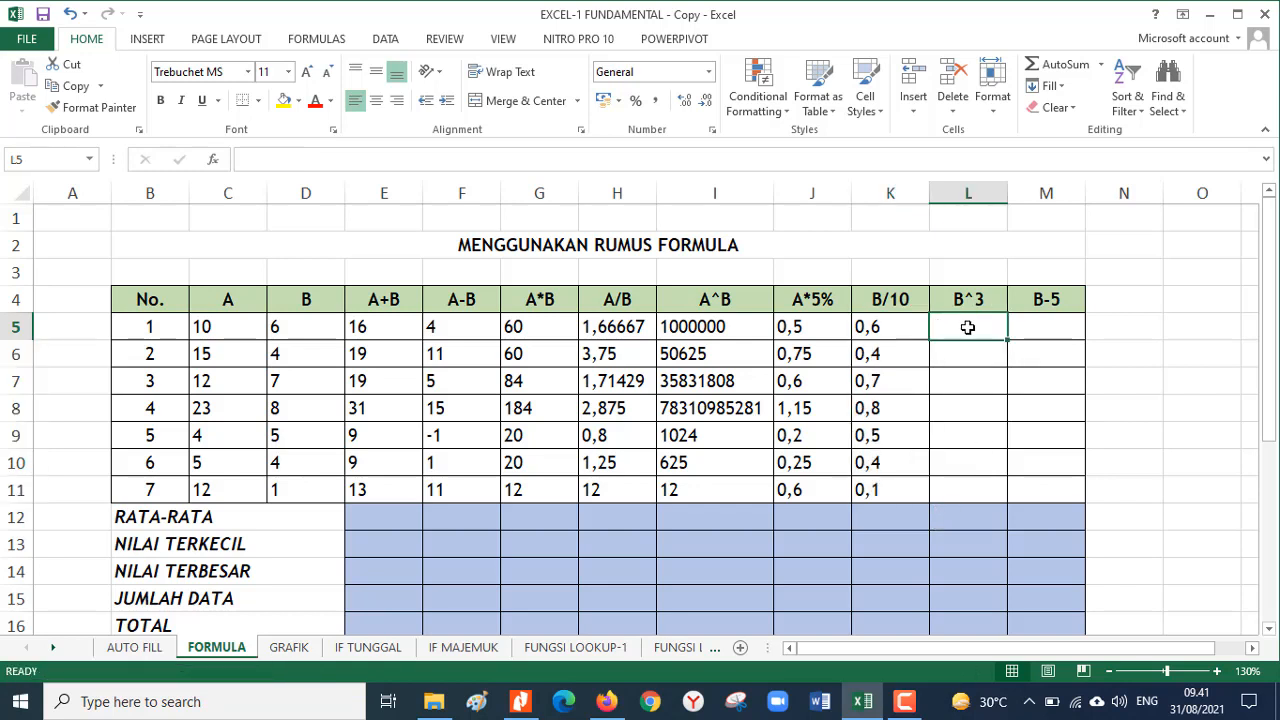
type("=")
left_click(306, 330)
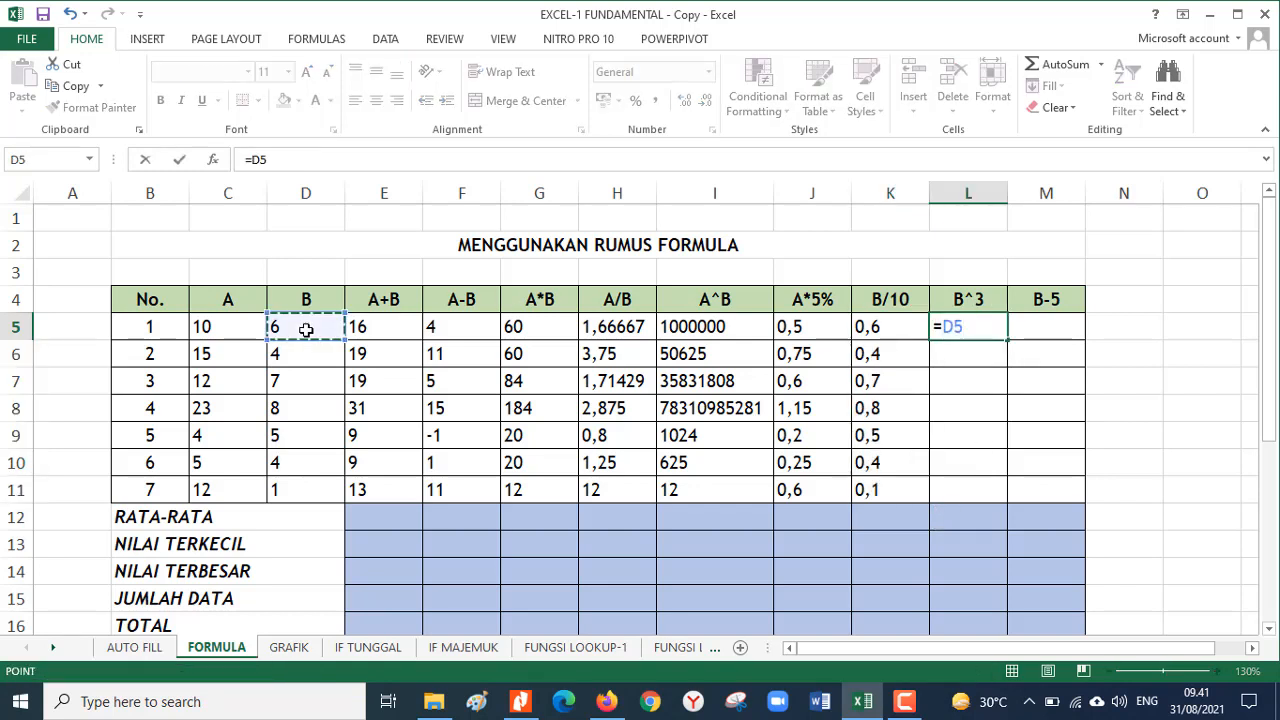
type("^")
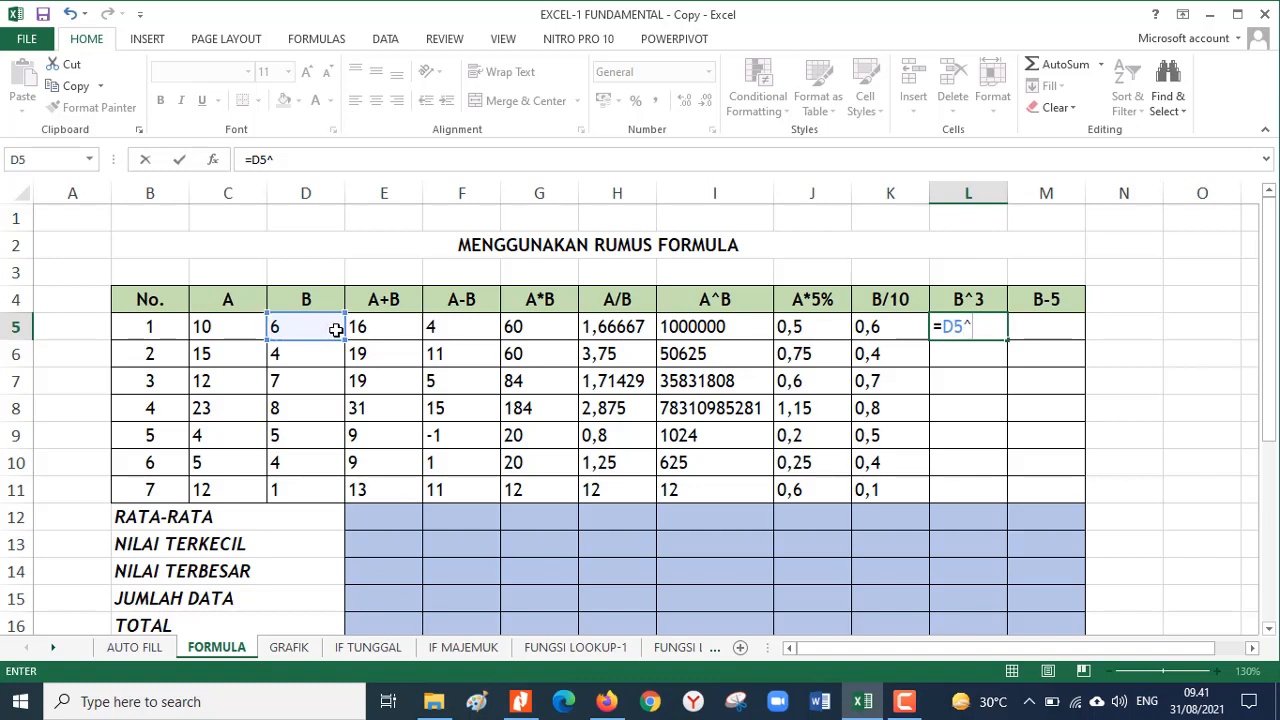
type("3")
key("Return")
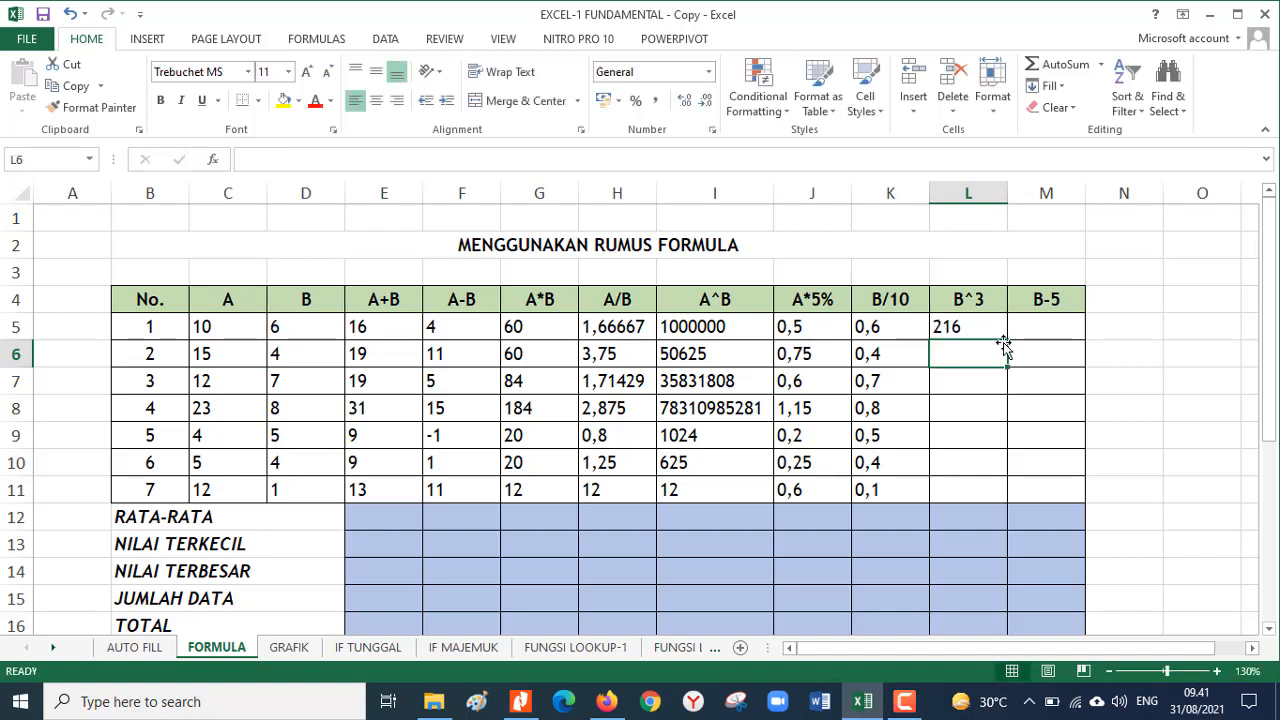
left_click(980, 328)
left_click_drag(1008, 341, 1022, 498)
Step: Calculate the B-5 column with =D5-5 in M5 and fill the formula down to row 11
left_click(1053, 324)
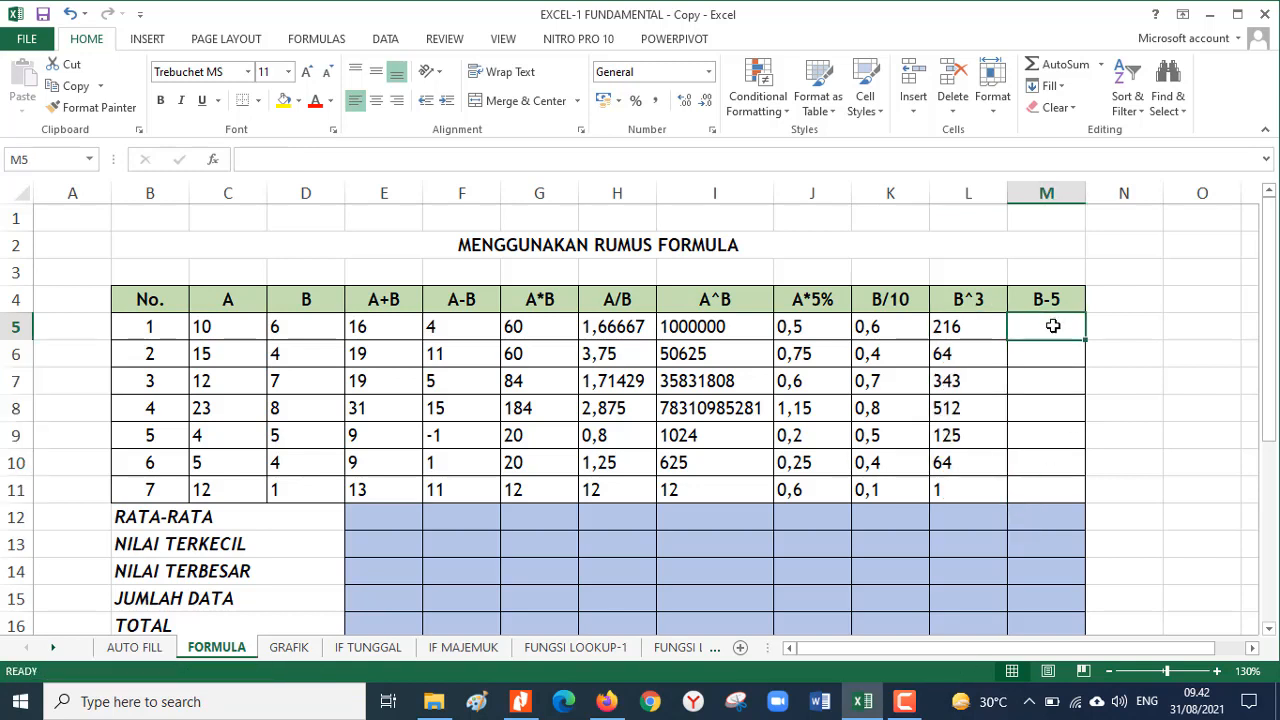
type("=")
left_click(305, 323)
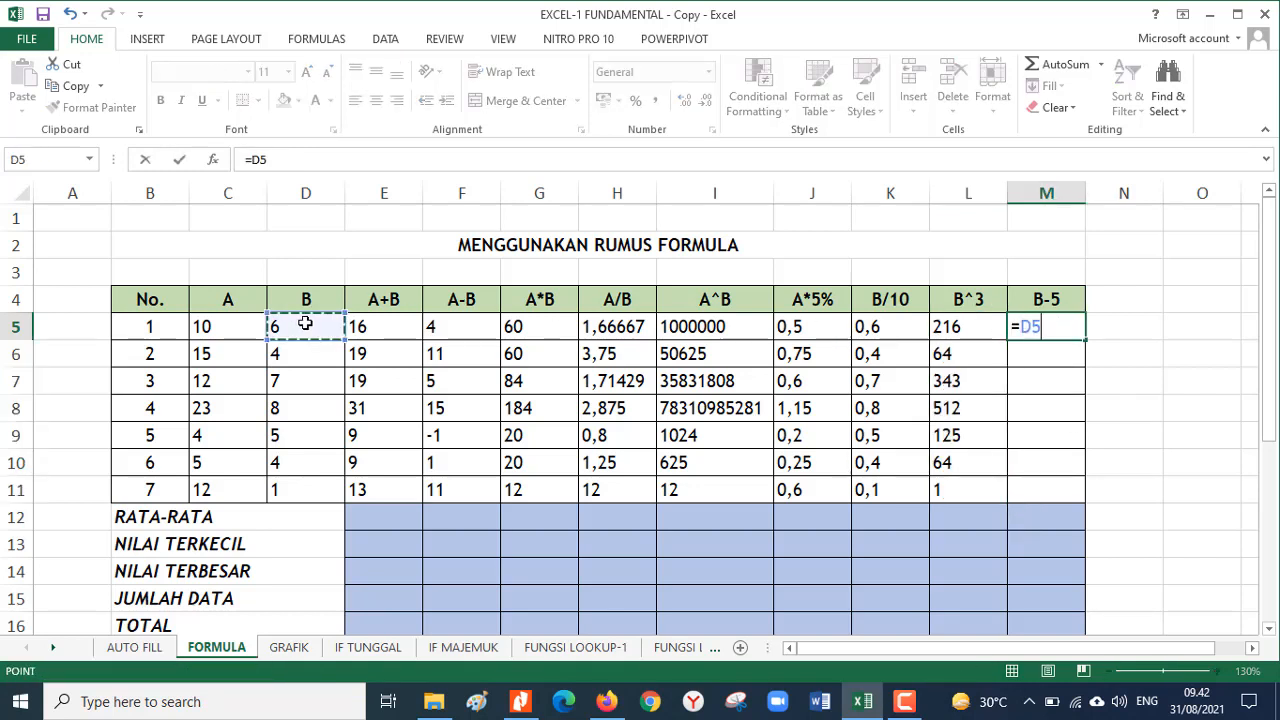
type("=")
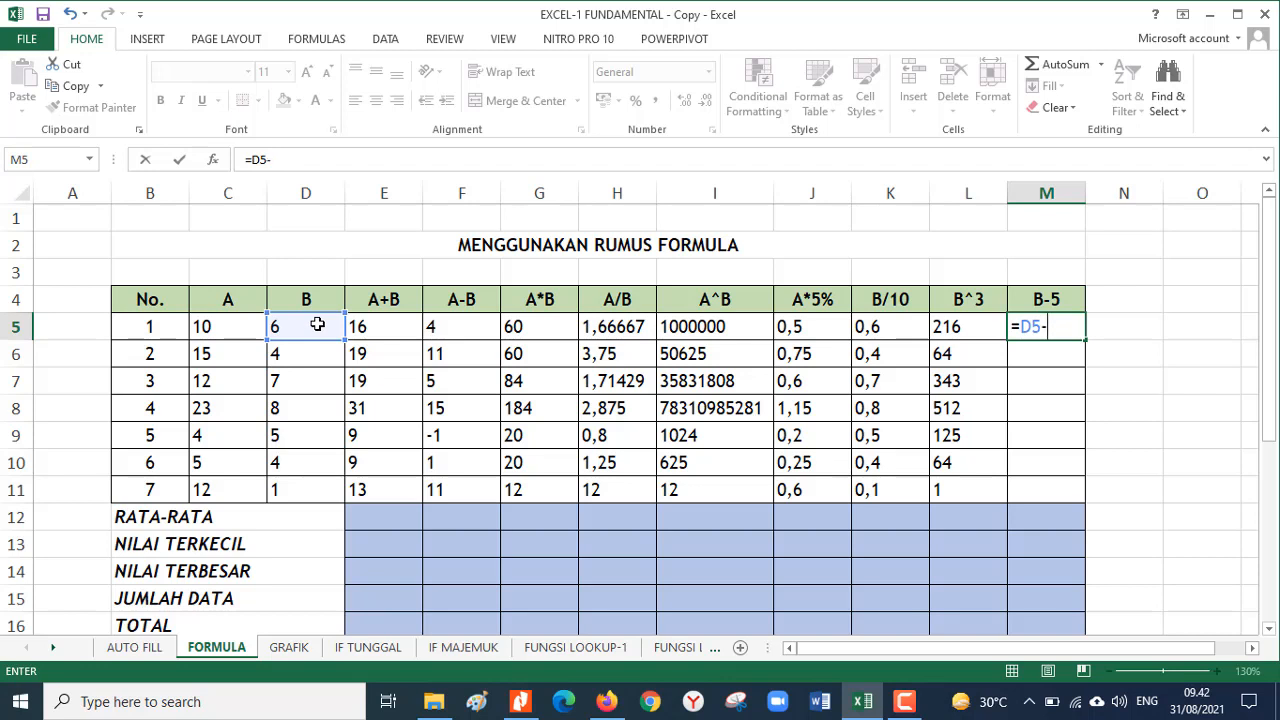
type("5")
key("Return")
left_click(1060, 331)
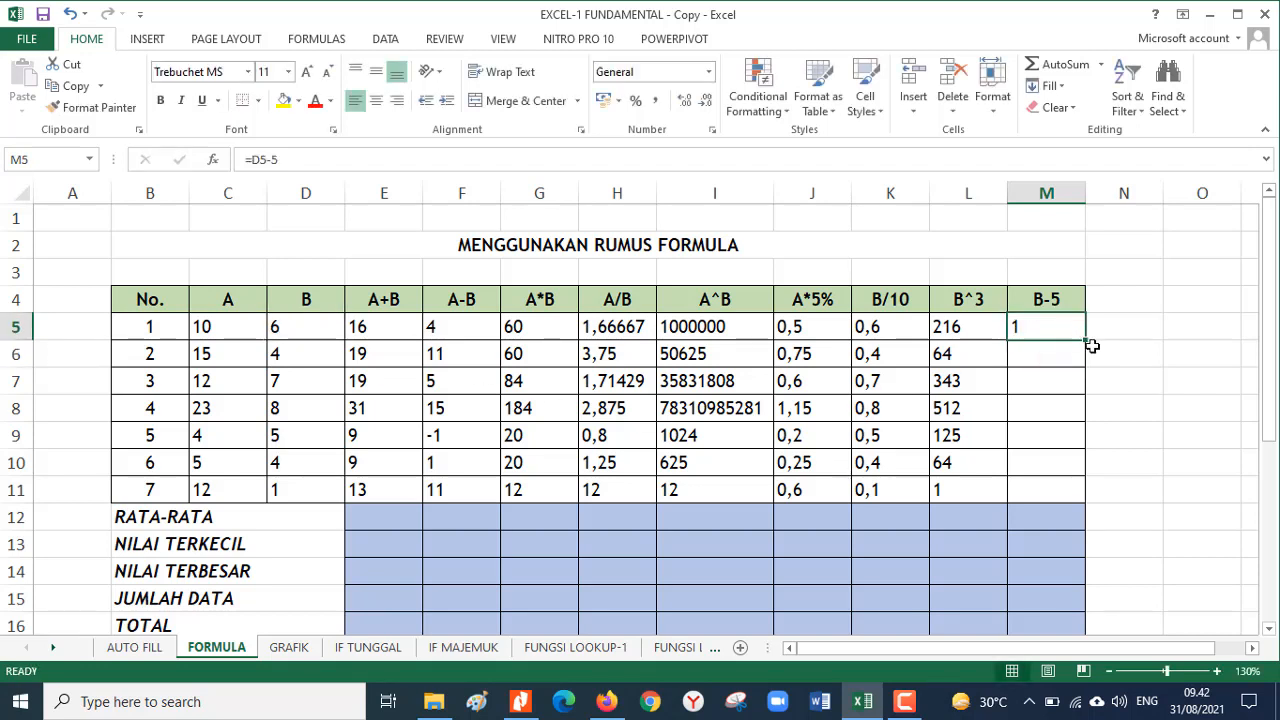
left_click_drag(1085, 343, 1086, 490)
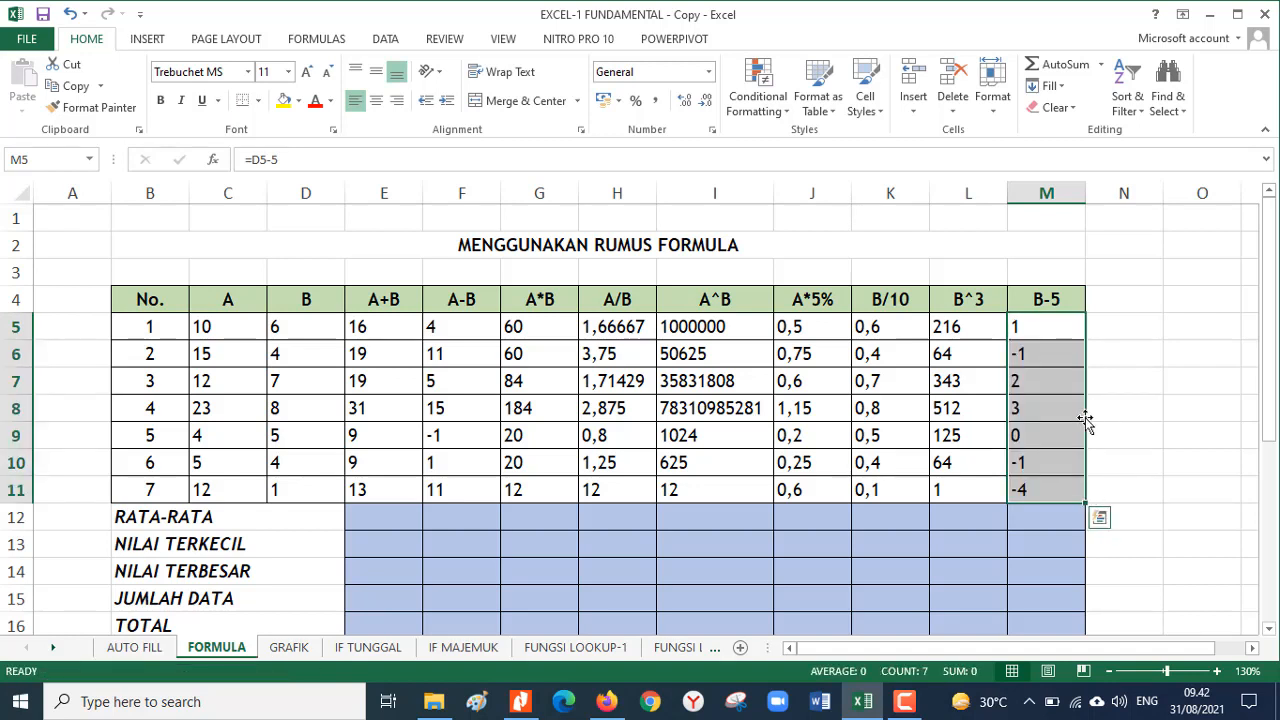
left_click(371, 329)
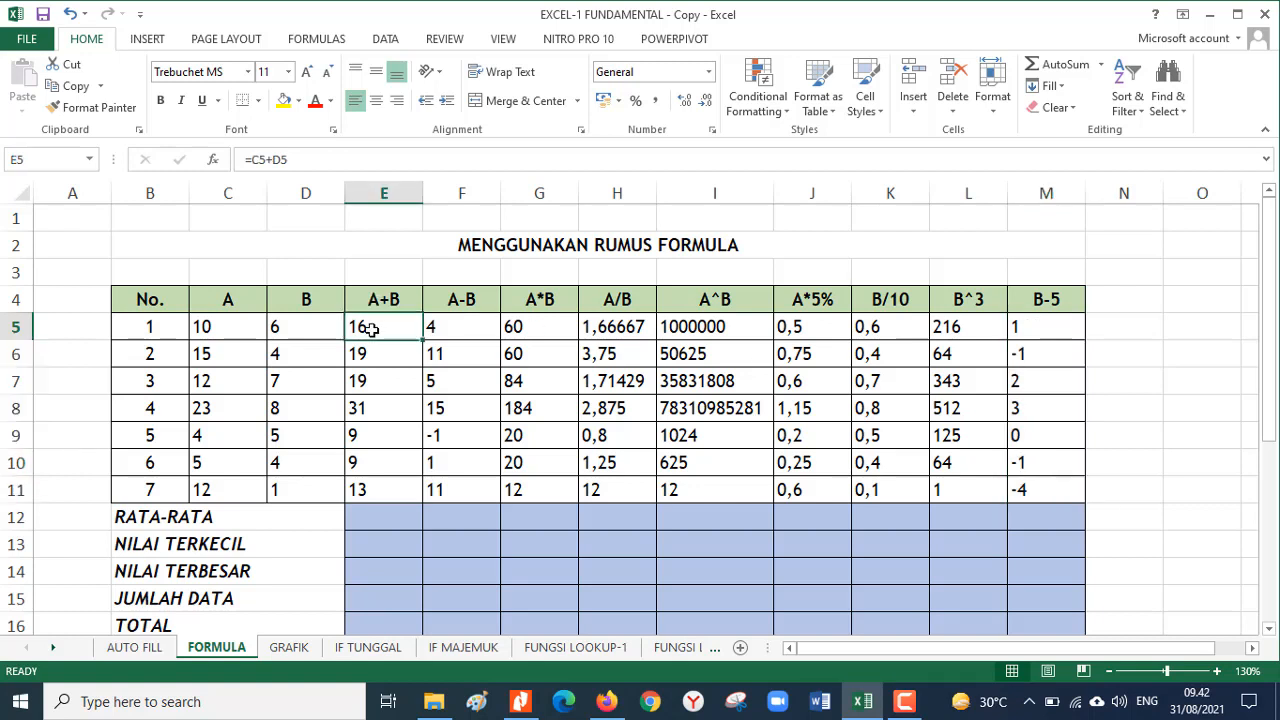
left_click(443, 322)
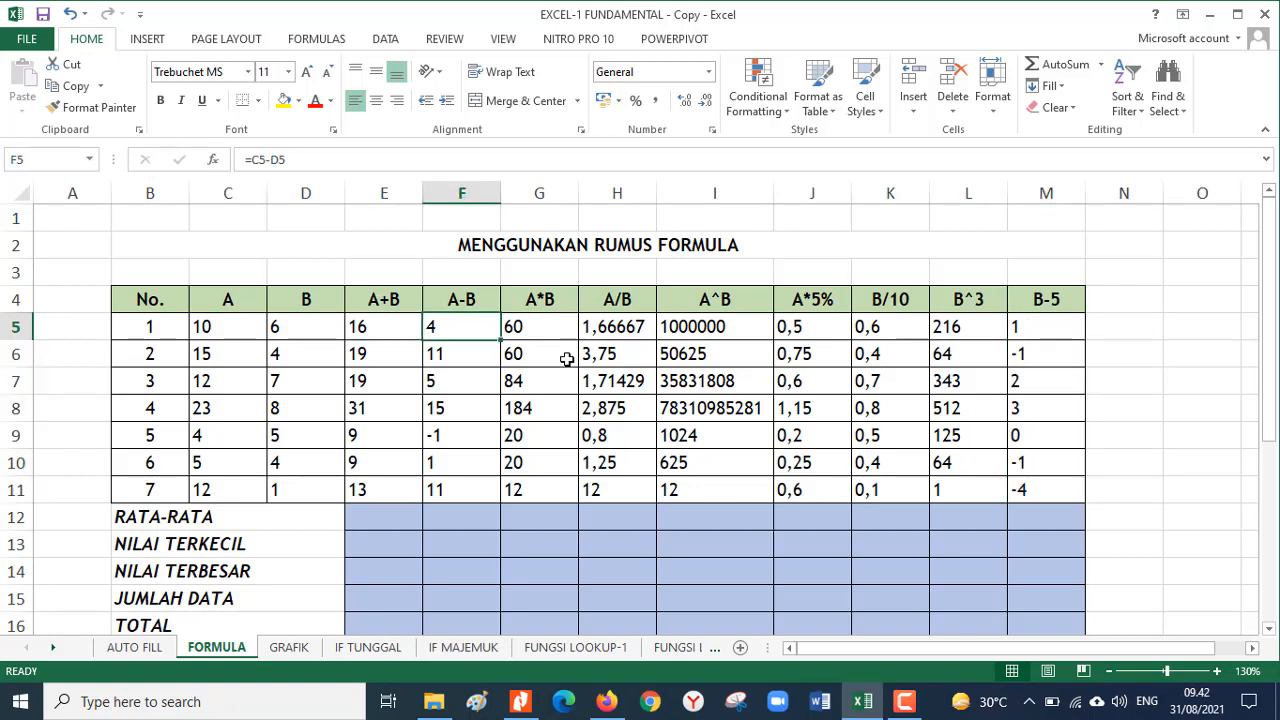
left_click(377, 515)
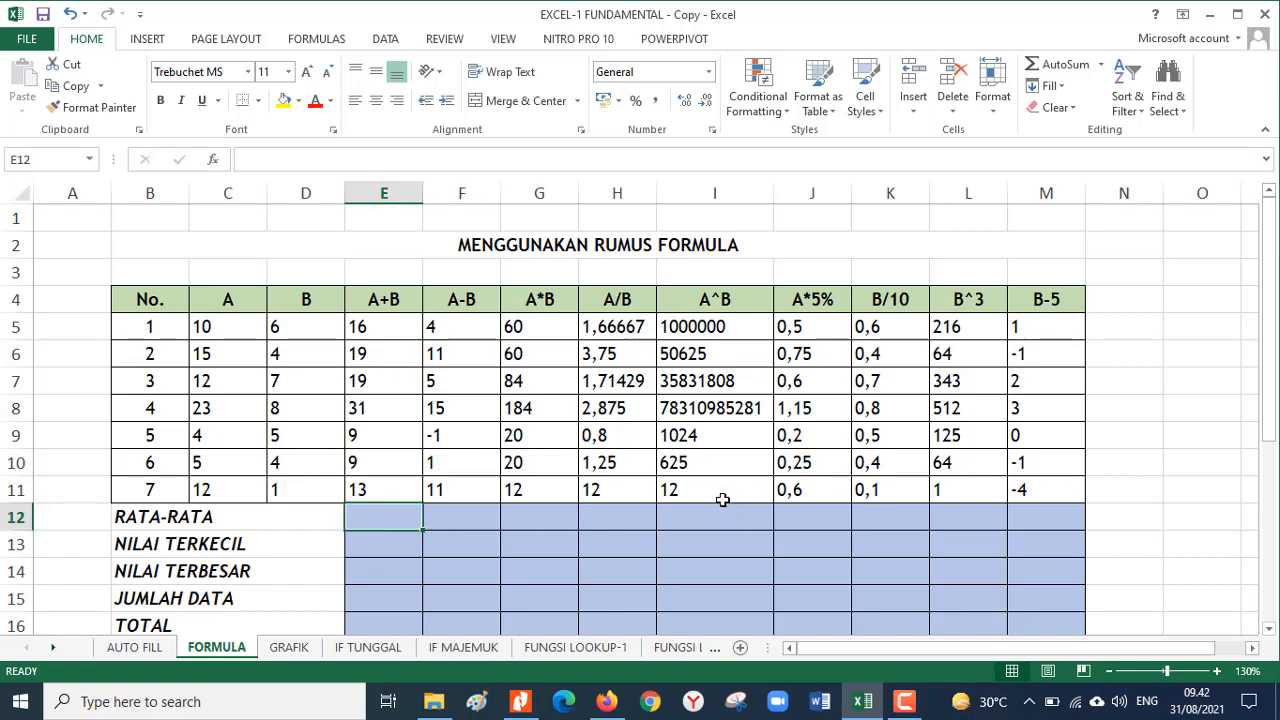
left_click(1254, 649)
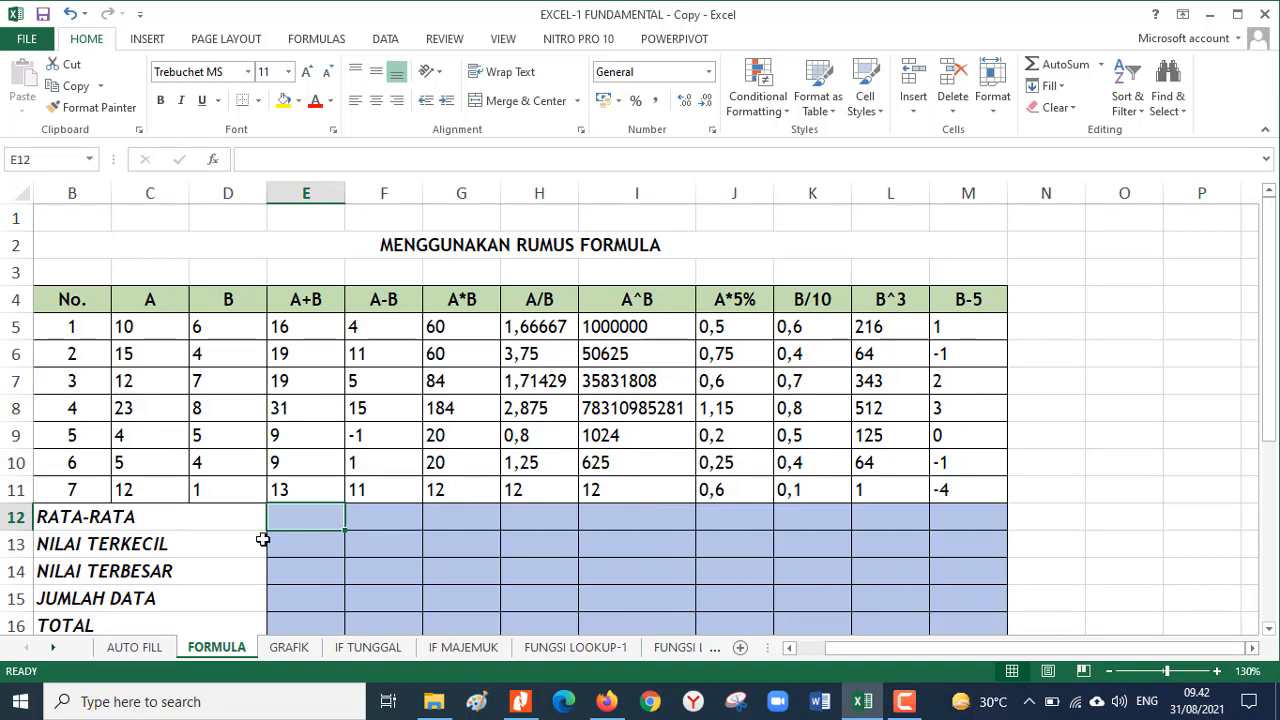
left_click_drag(290, 326, 315, 490)
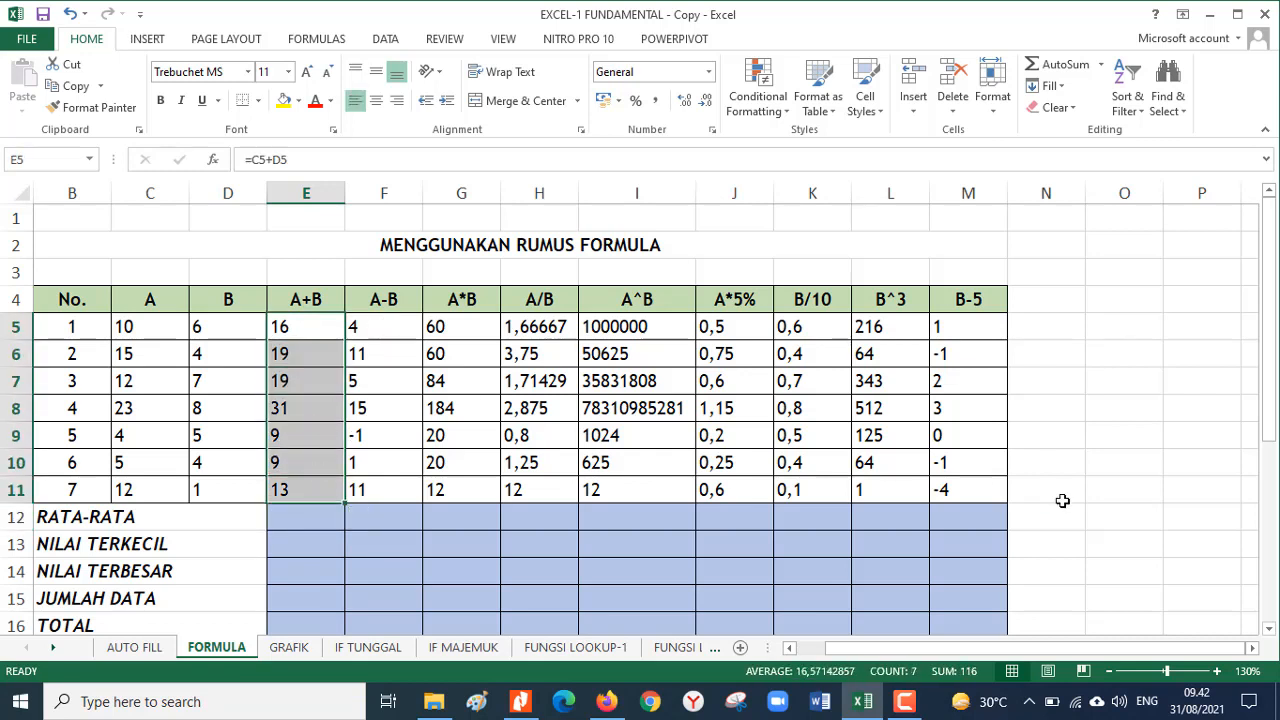
Step: Calculate the RATA-RATA value of the A+B column with =AVERAGE(E5:E11) in E12
left_click(319, 515)
type("=AVEA")
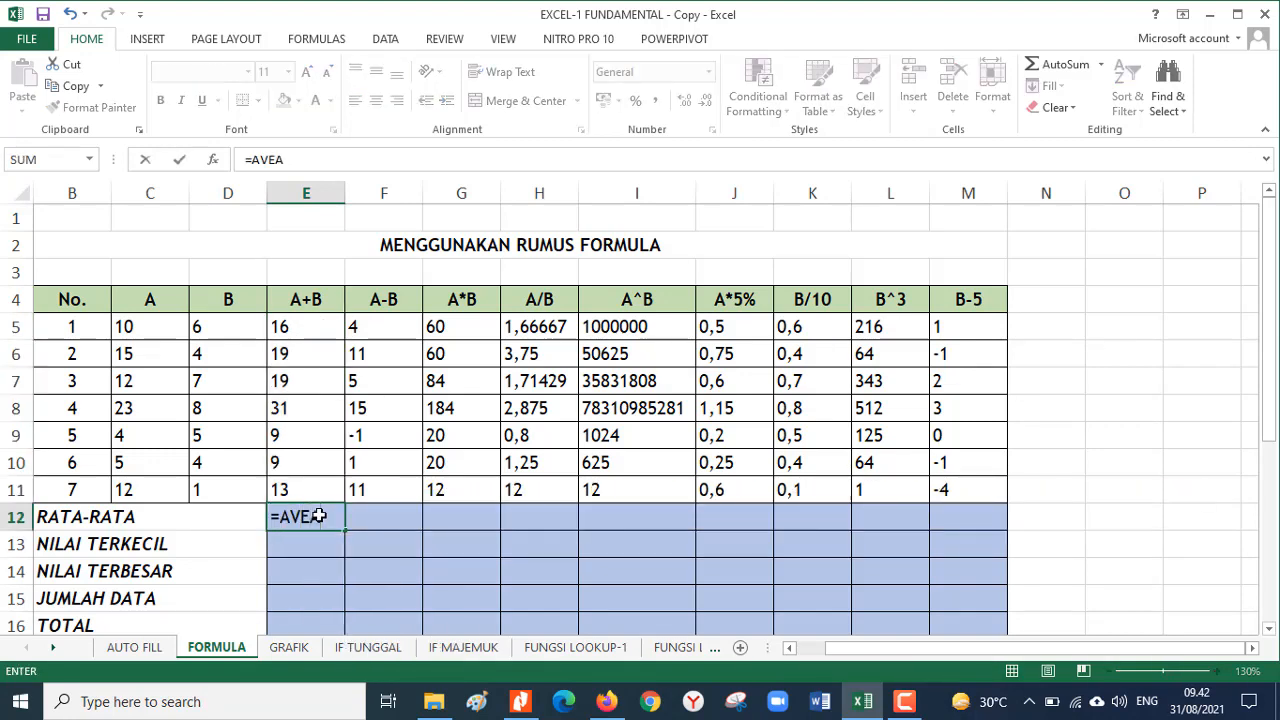
key("BackSpace")
type("RA")
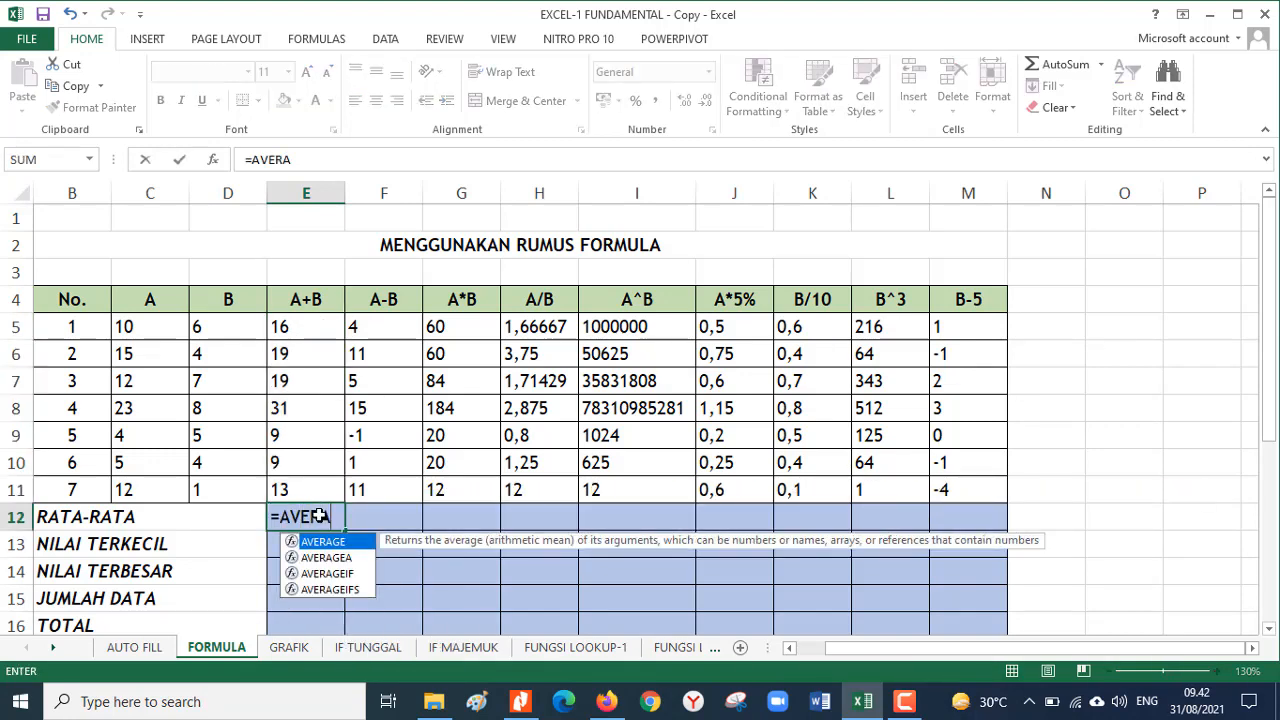
type("GE(E")
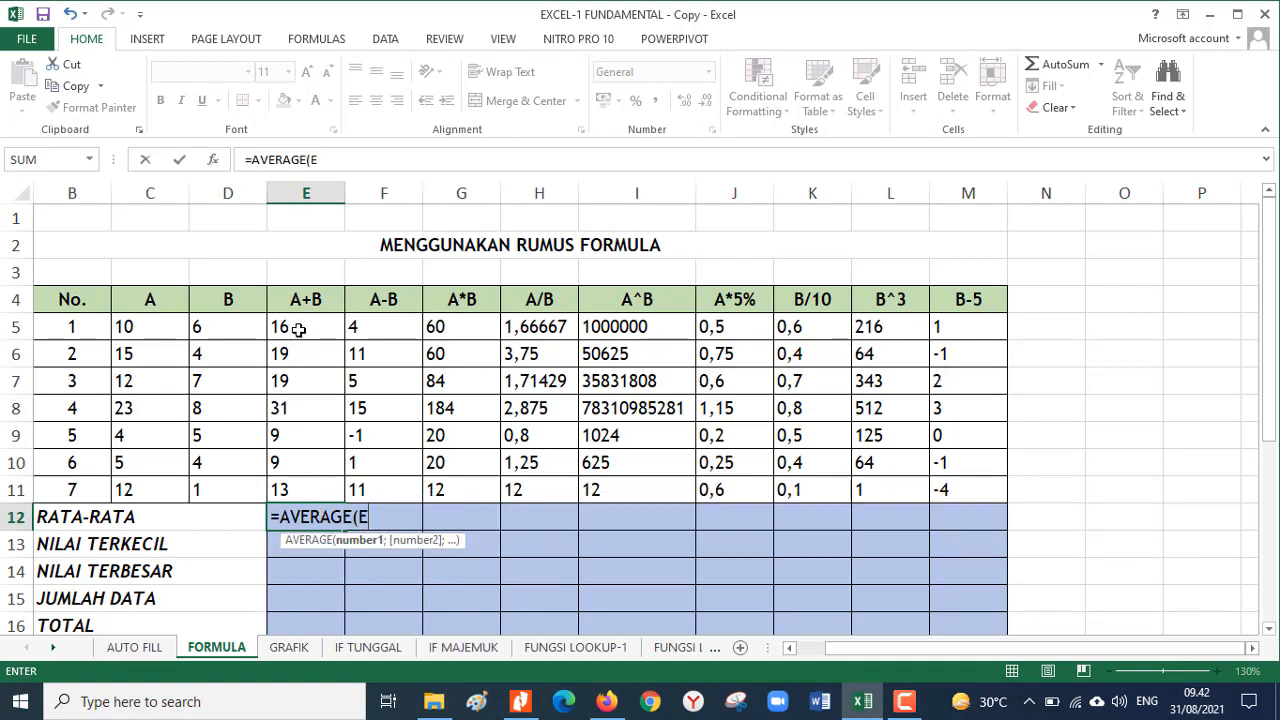
left_click(298, 329)
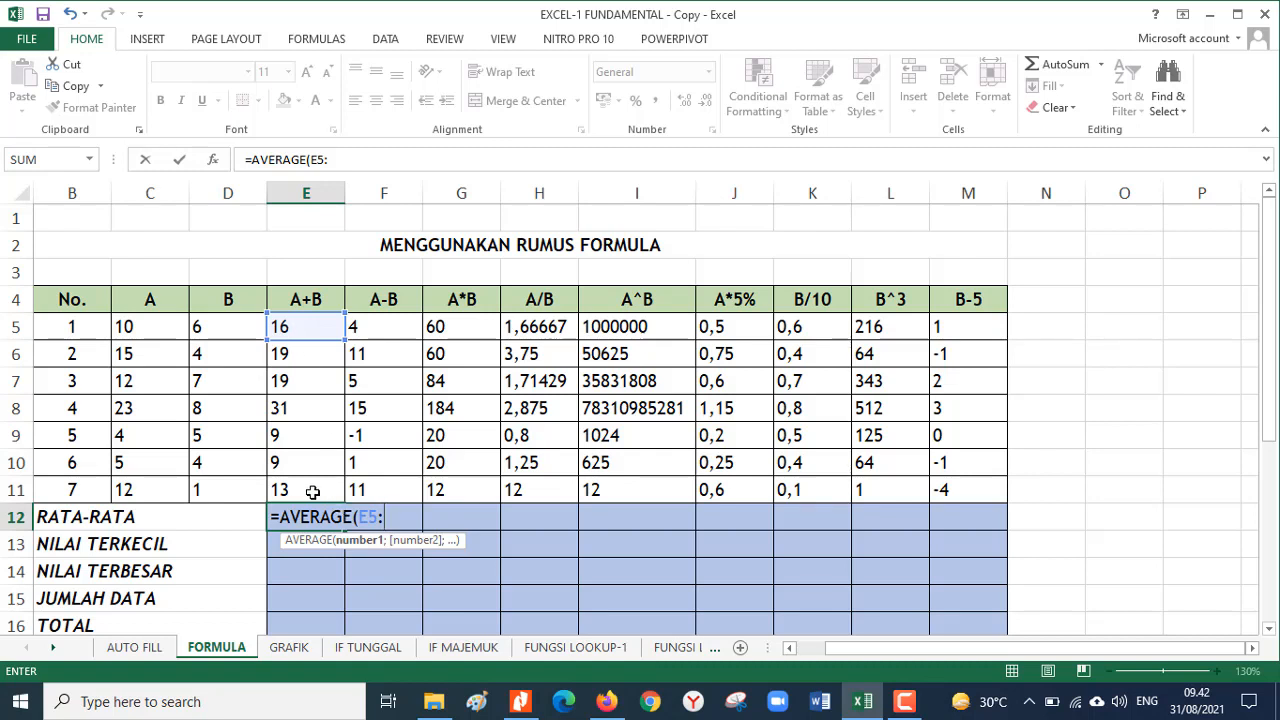
type("E")
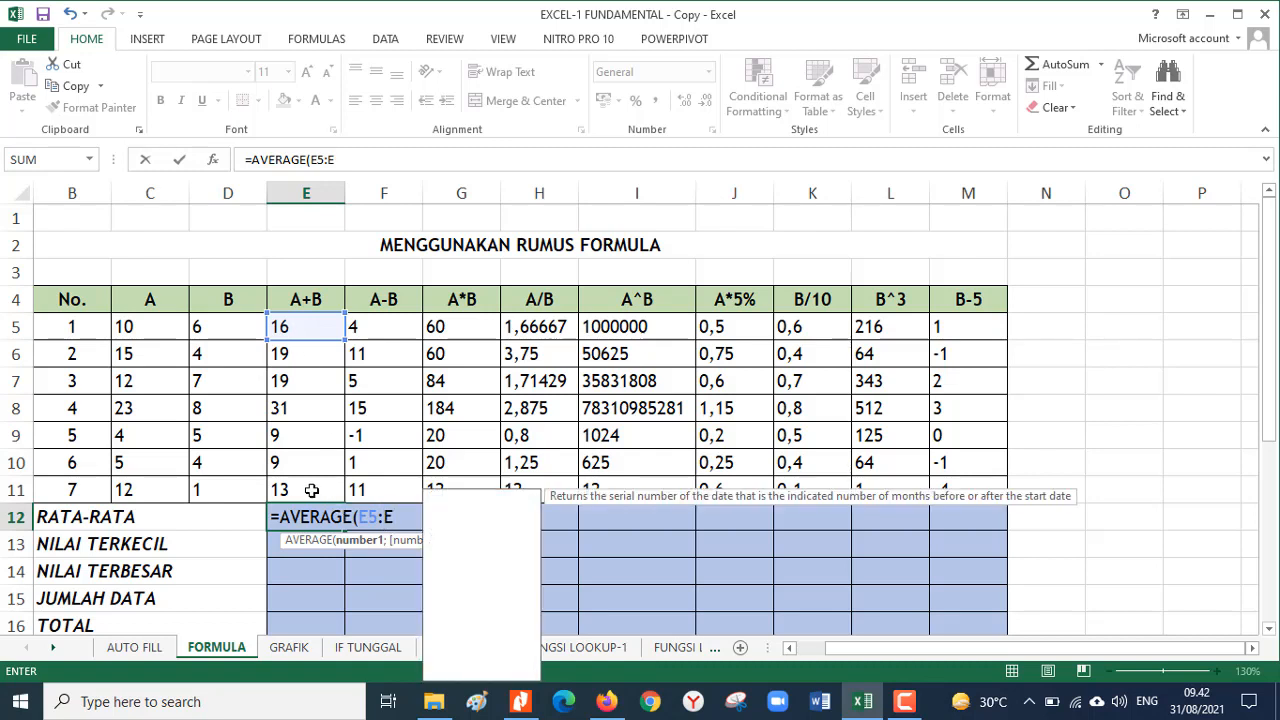
type("11)")
key("Return")
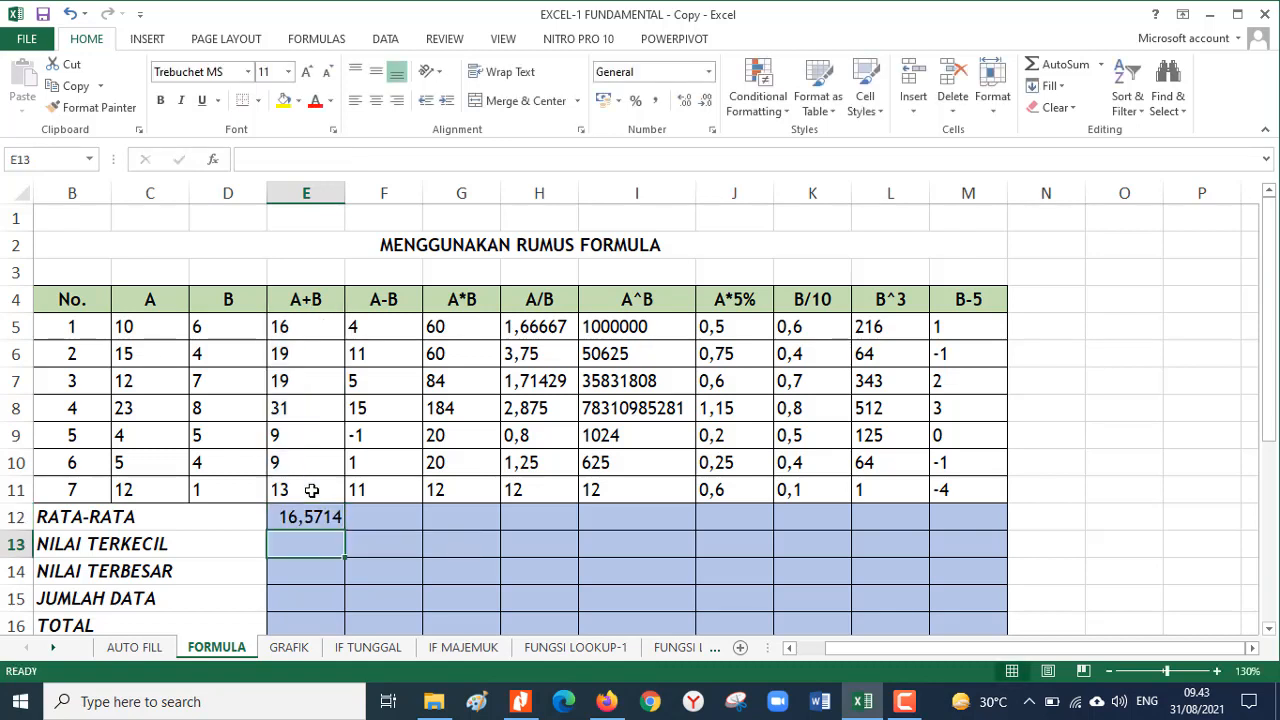
Step: Fill the average formula from E12 across the RATA-RATA row to M12
left_click_drag(290, 315, 329, 491)
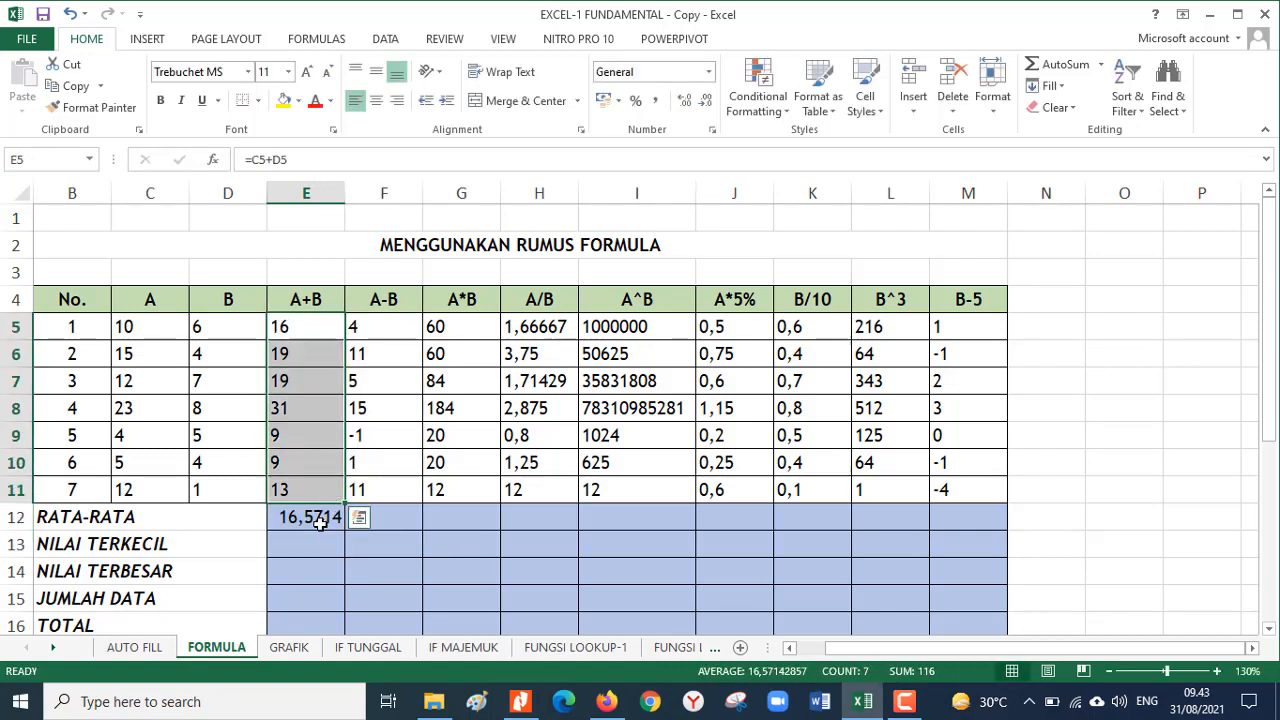
left_click(316, 516)
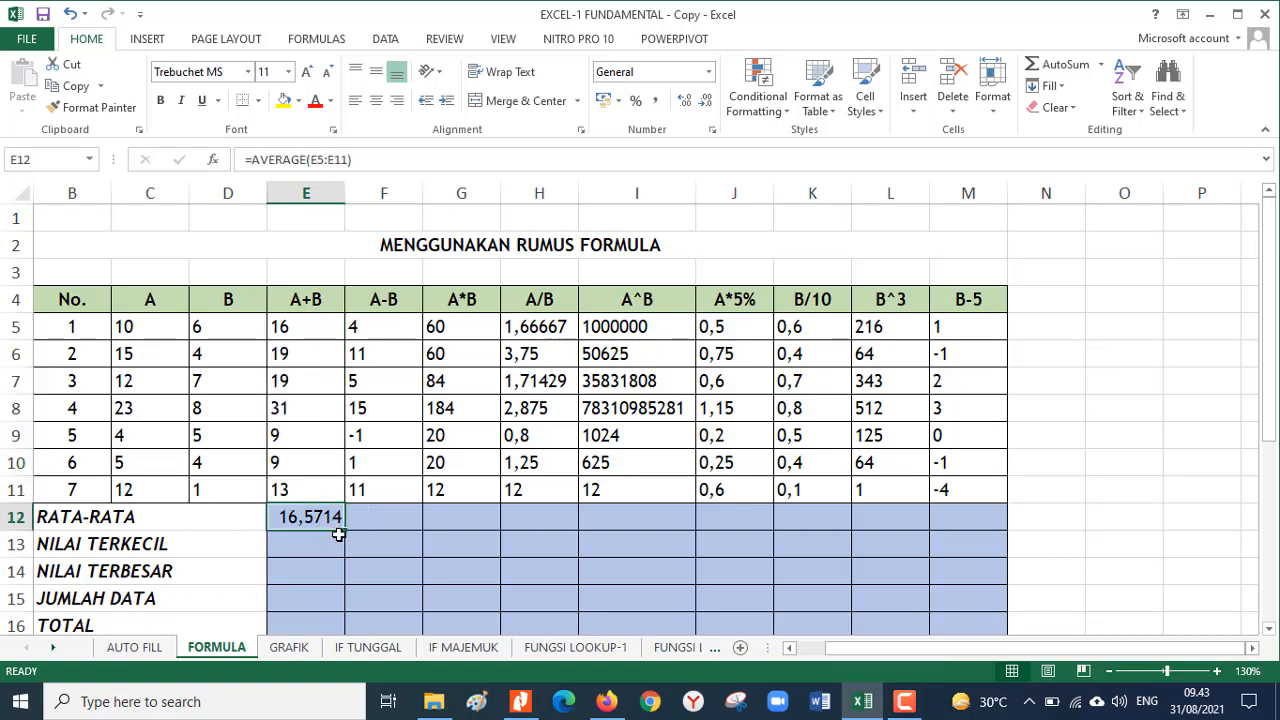
left_click_drag(346, 529, 980, 560)
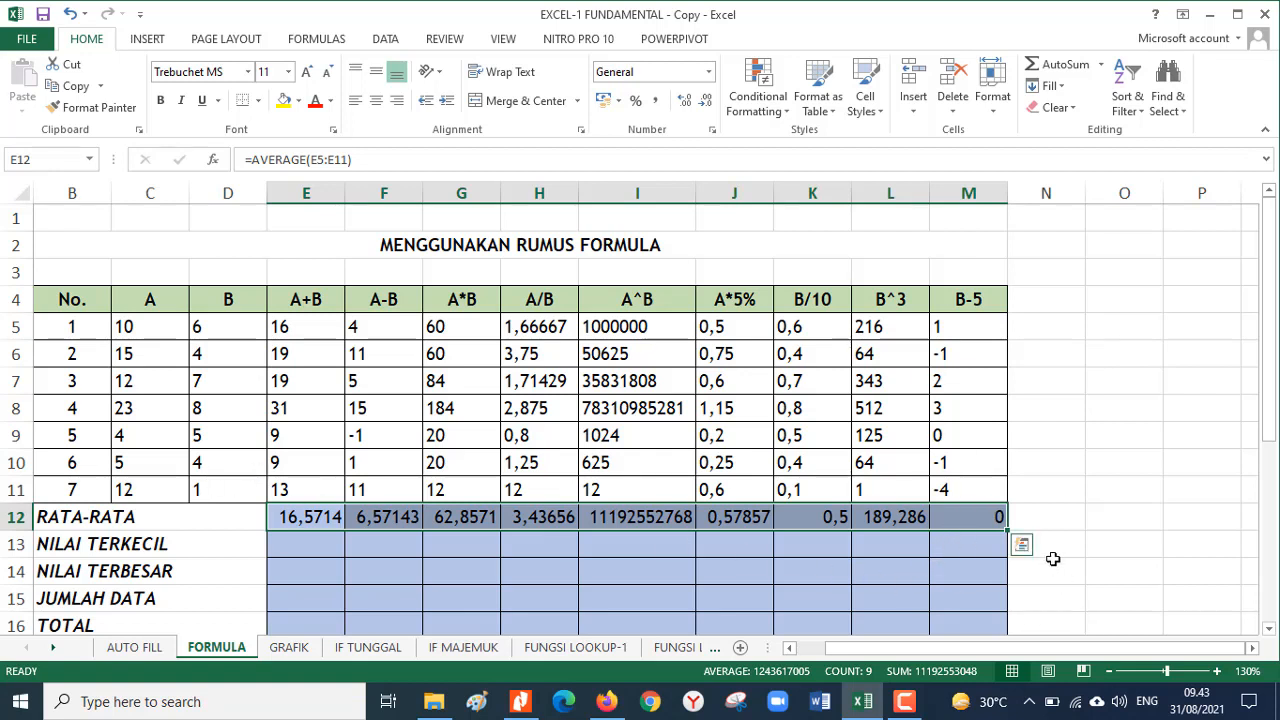
left_click(1034, 520)
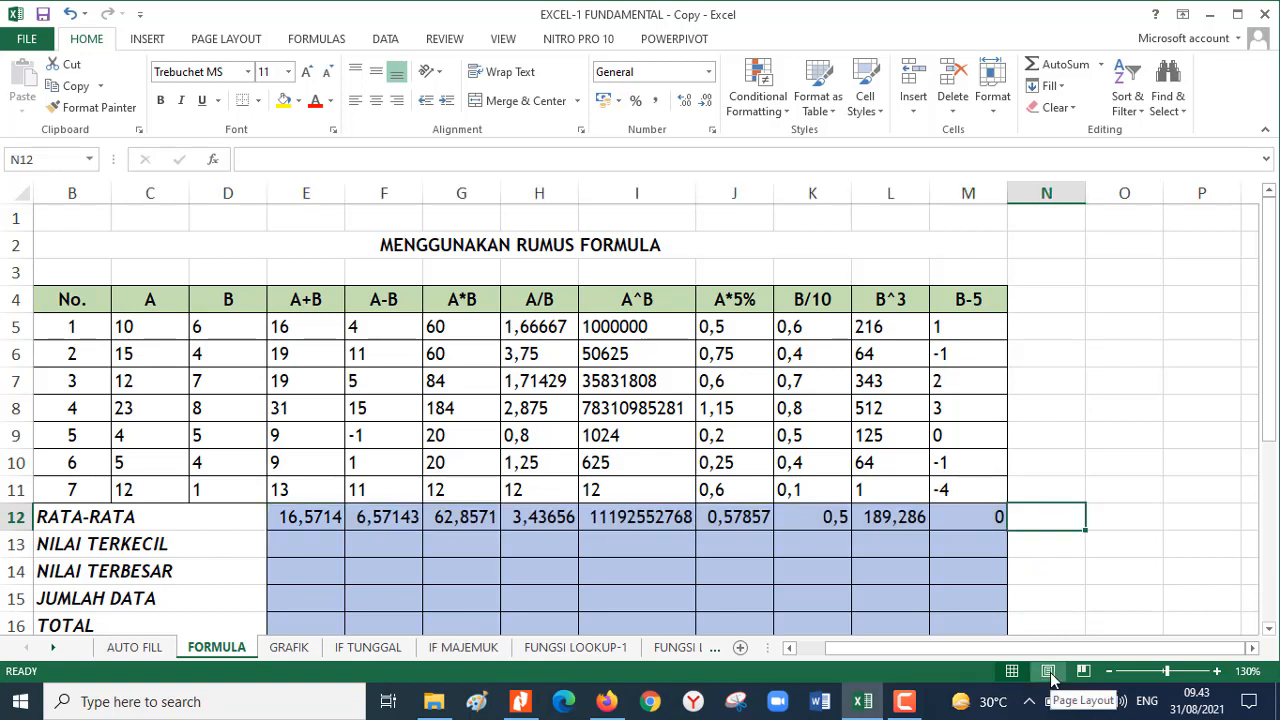
type("=A")
key("BackSpace")
key("BackSpace")
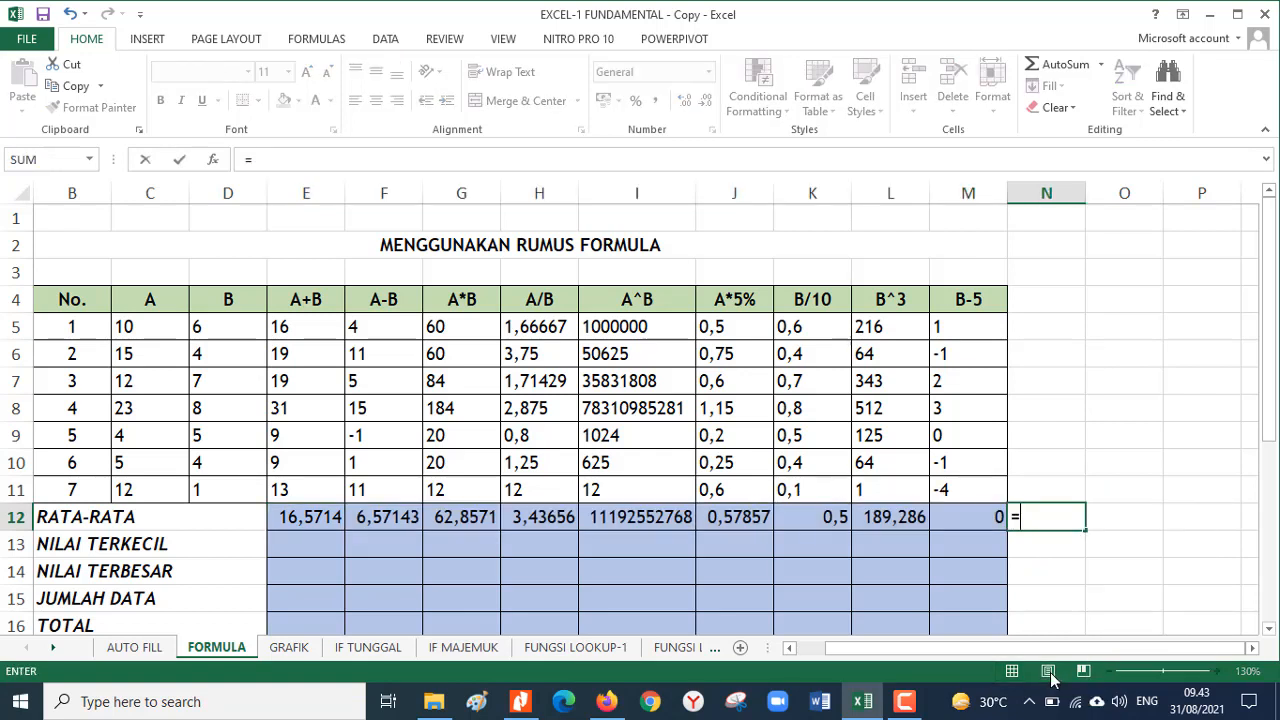
Step: Copy the average formula from E12 and enter it as plain text, =AVERAGE(E5:E11), in N12 beside the RATA-RATA row
left_click(303, 518)
key("F2")
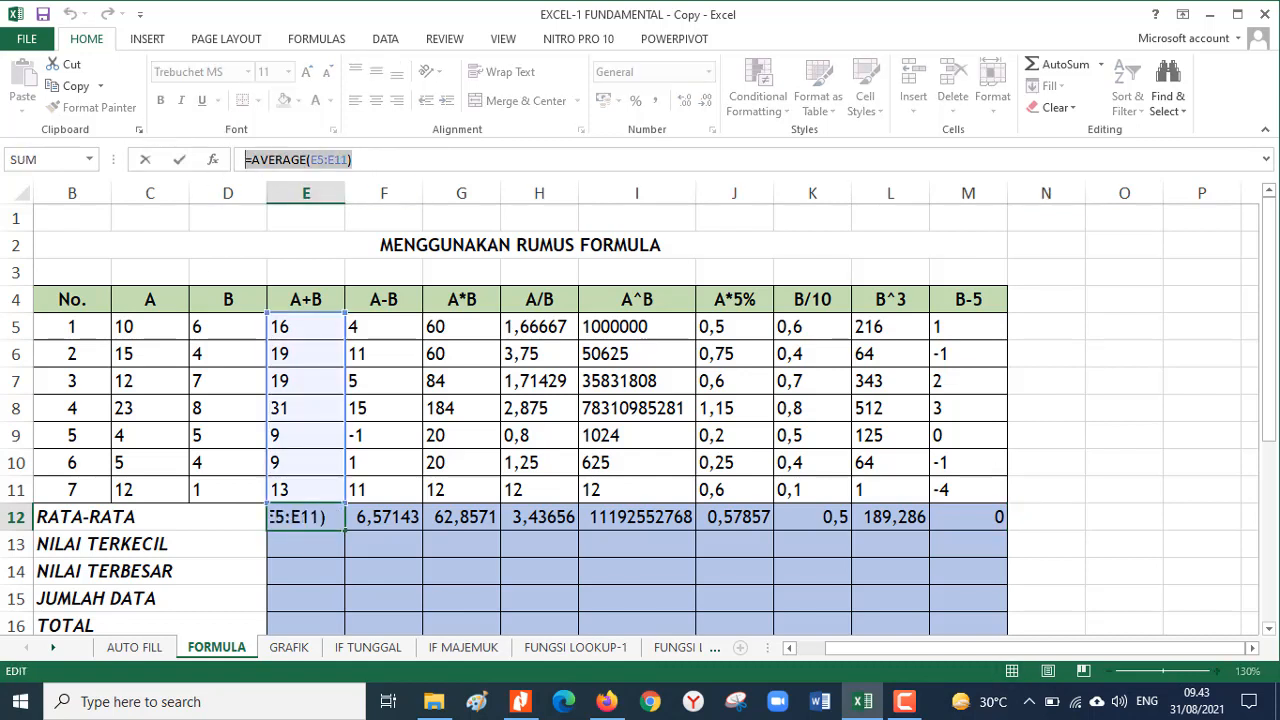
key("Return")
left_click(1036, 522)
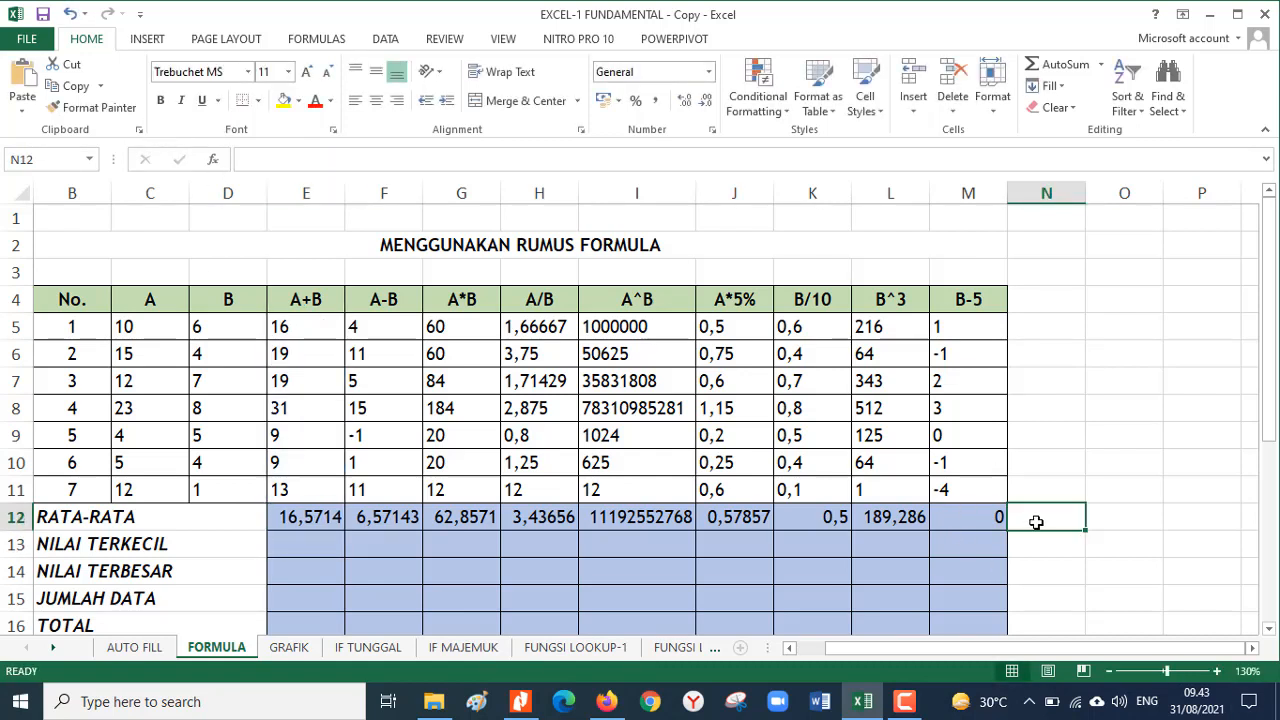
type("'")
type("=AVERAGE(E5:E11)")
key("Return")
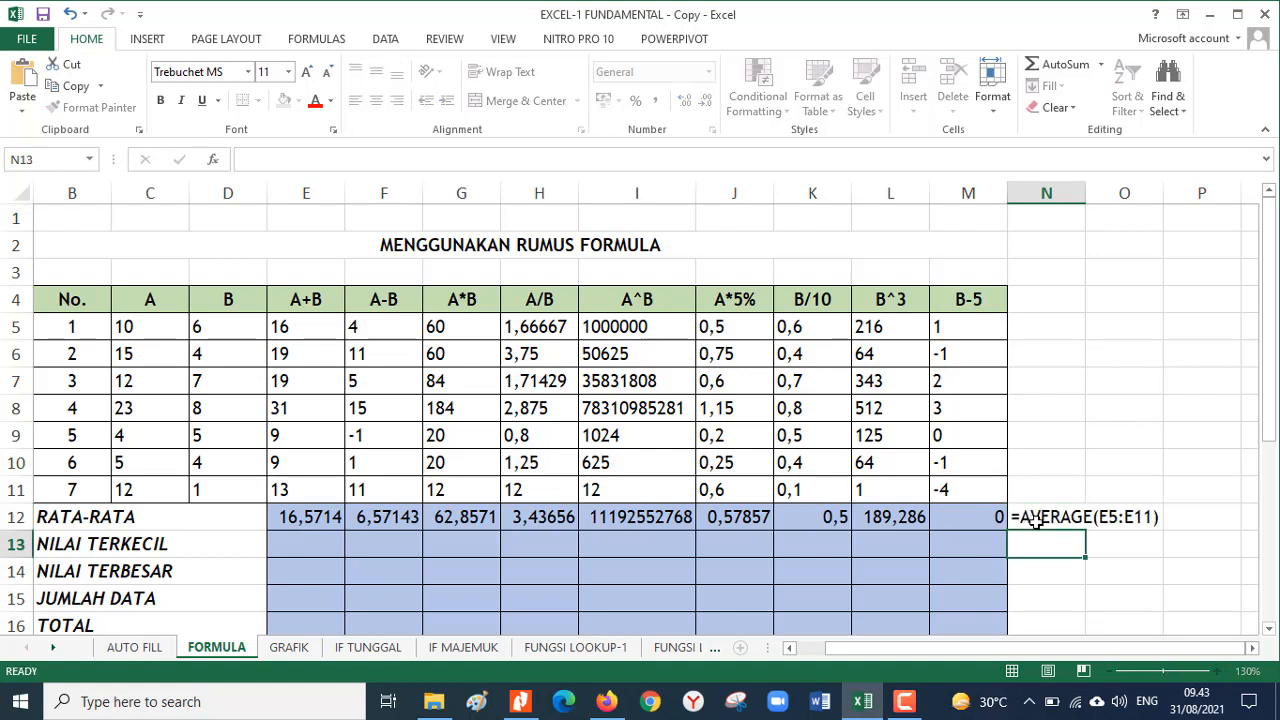
left_click(1039, 520)
left_click(1049, 575)
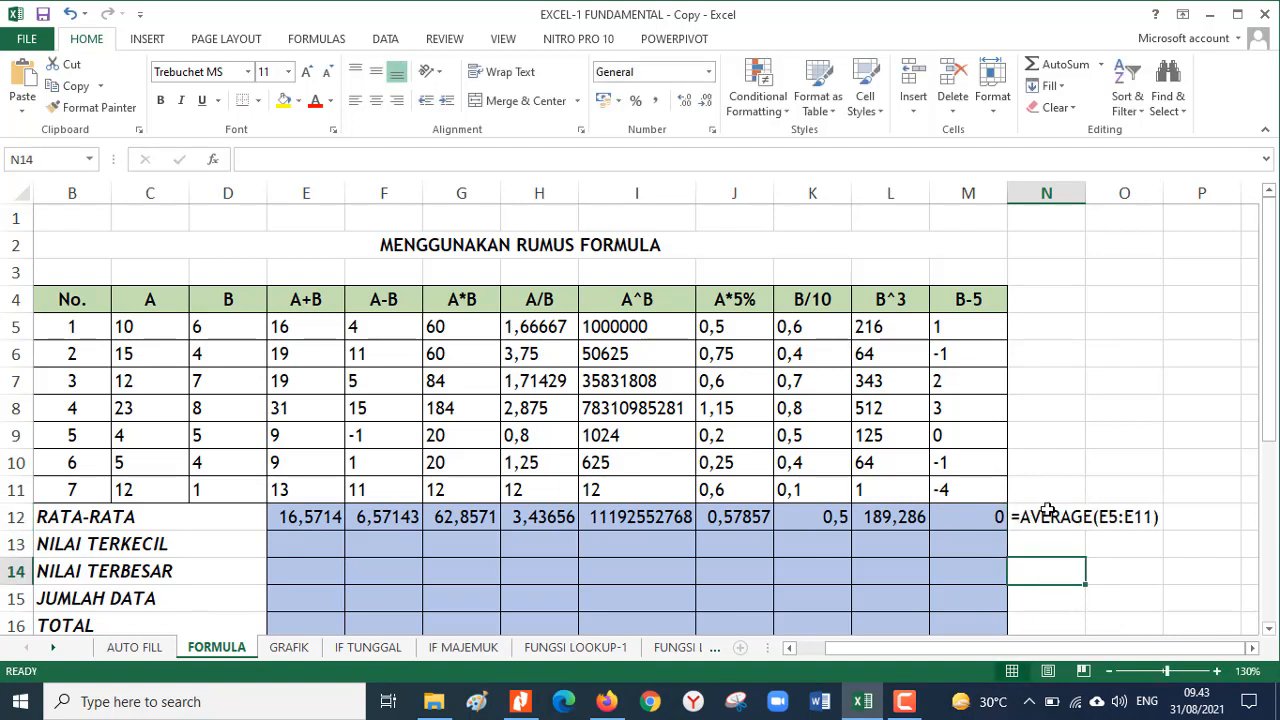
left_click(966, 520)
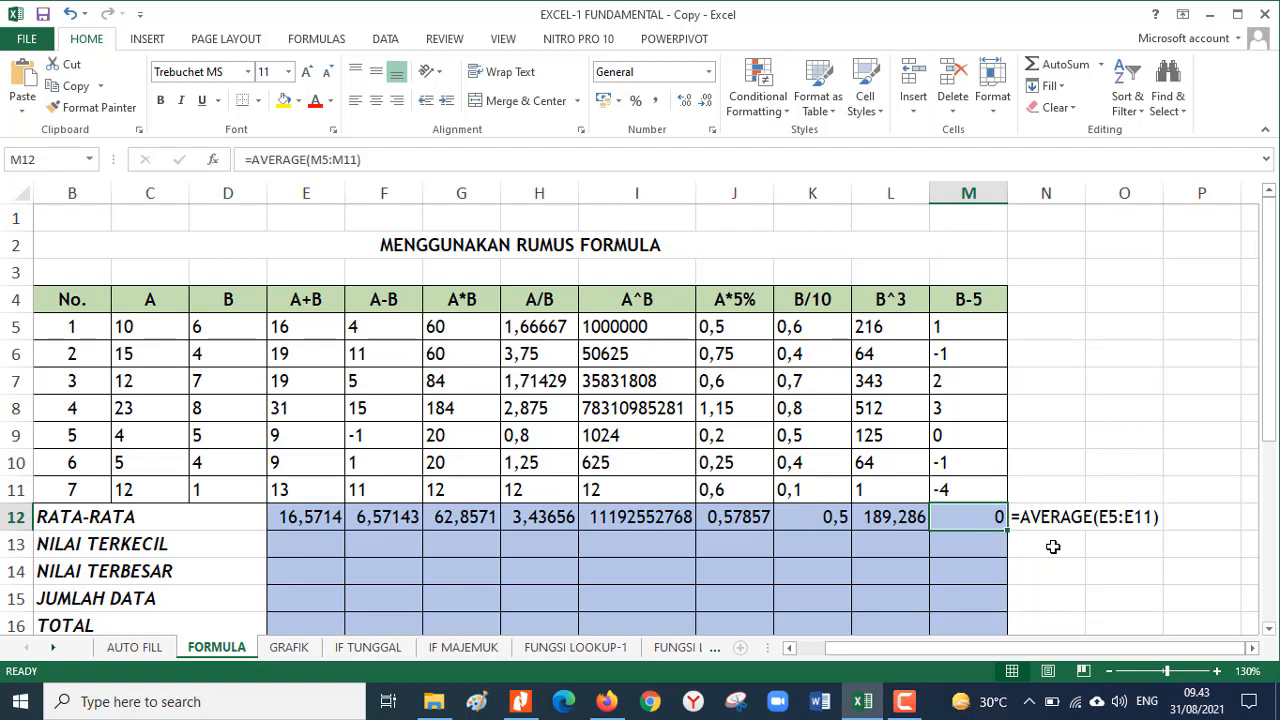
Step: Calculate the NILAI TERKECIL row with =MIN(E5:E11) in E13 and fill the formula across to M13
left_click(318, 540)
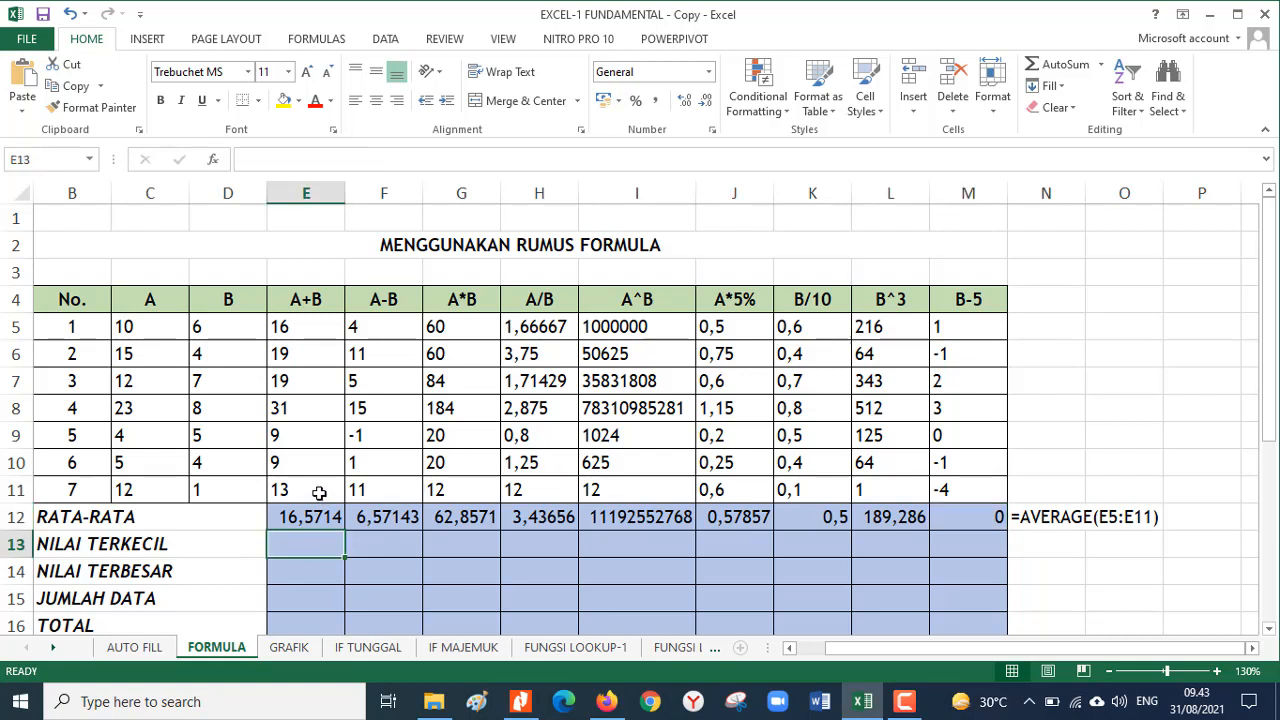
left_click_drag(308, 481, 279, 334)
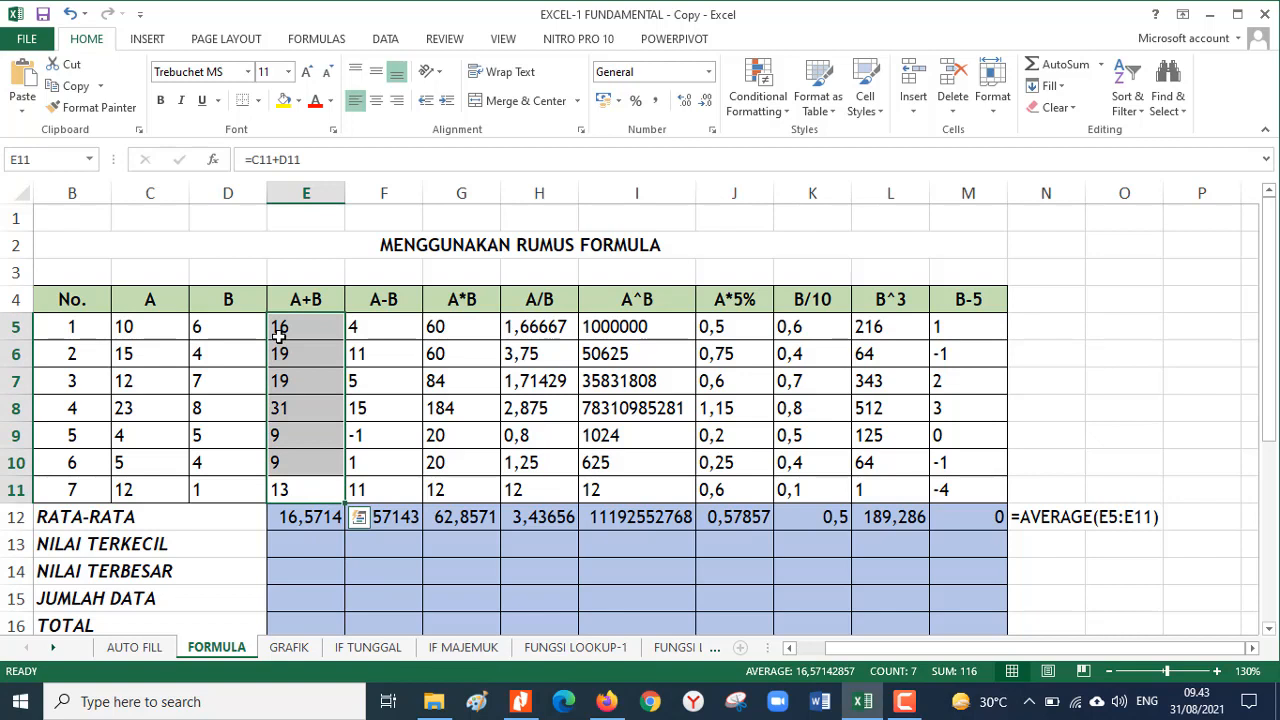
left_click(277, 543)
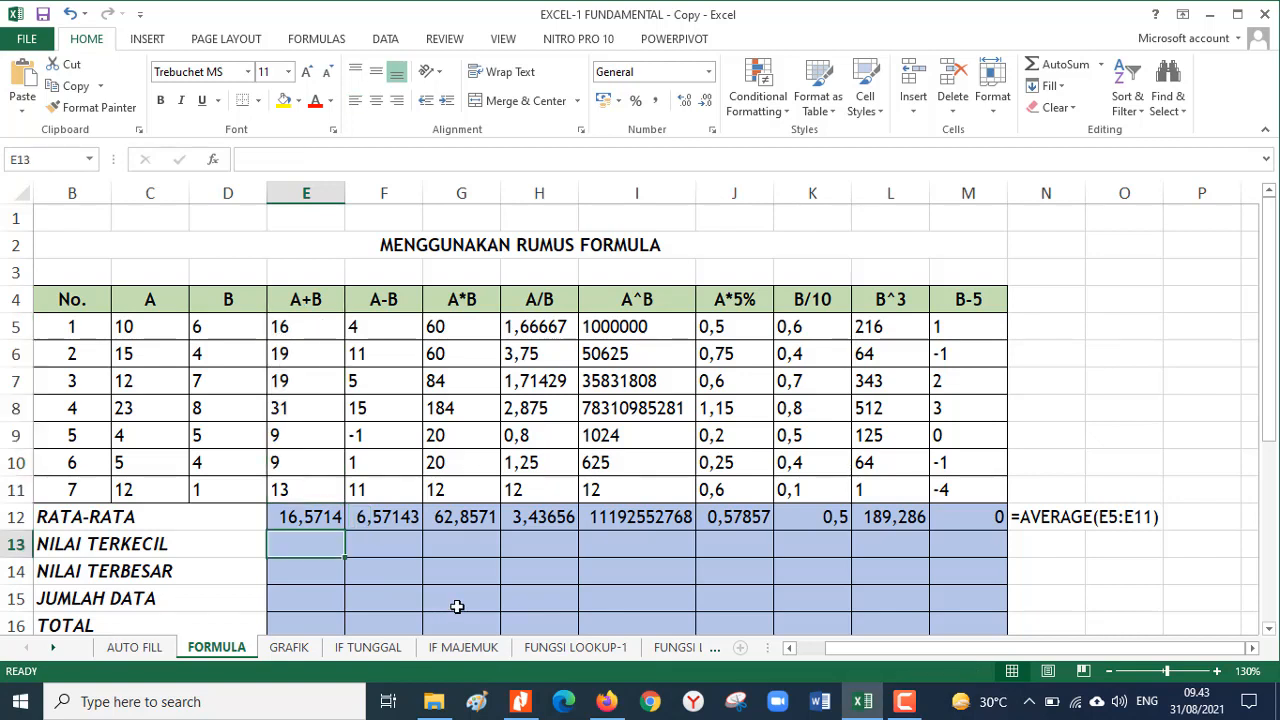
type("=MIN")
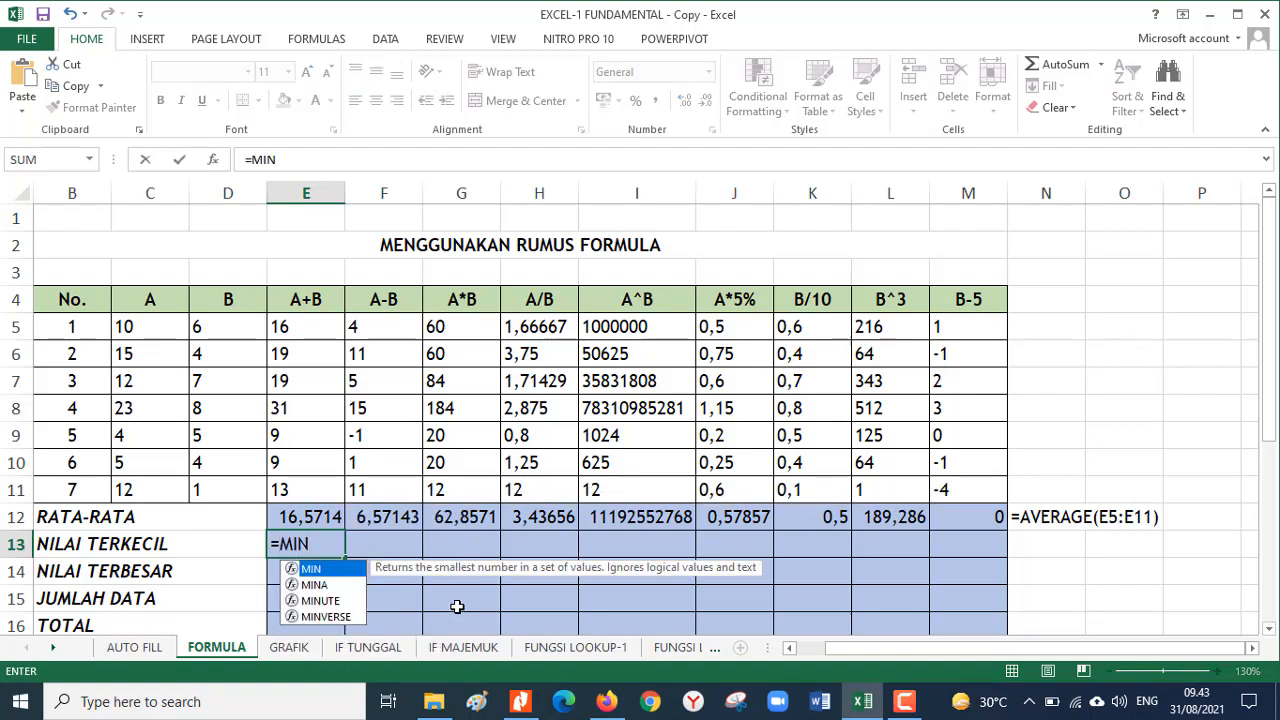
type("(")
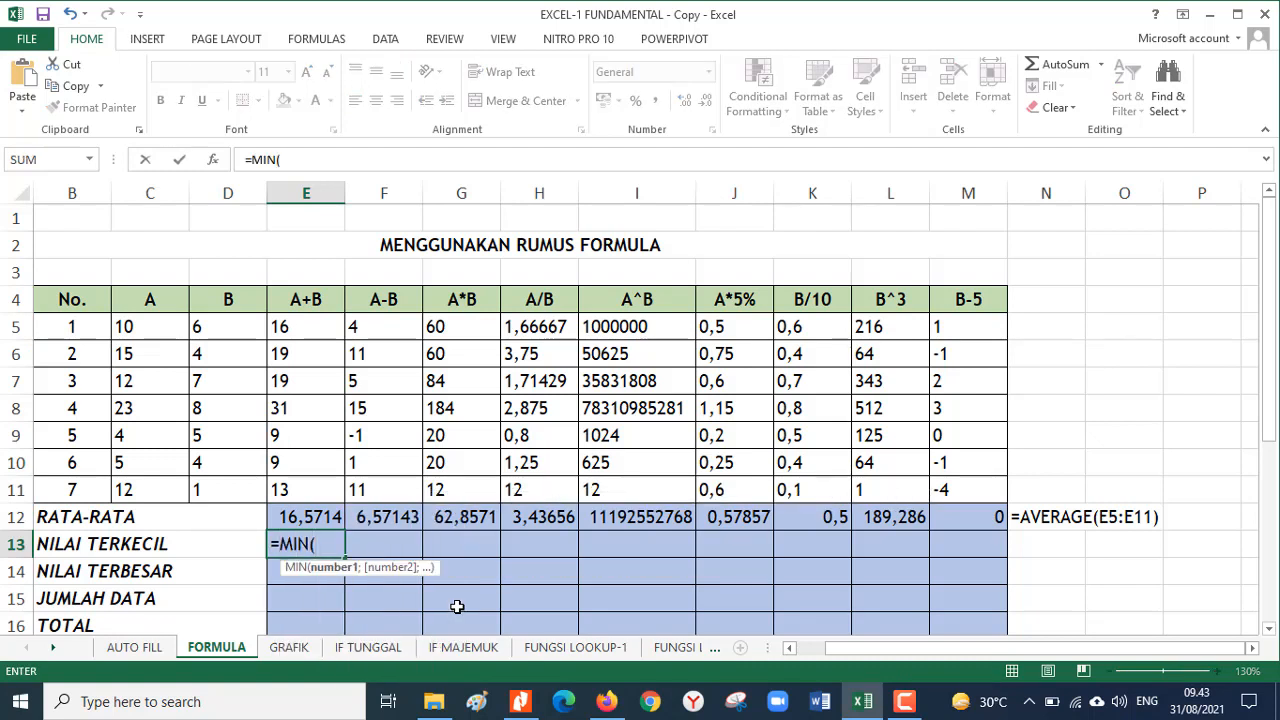
left_click_drag(292, 328, 305, 492)
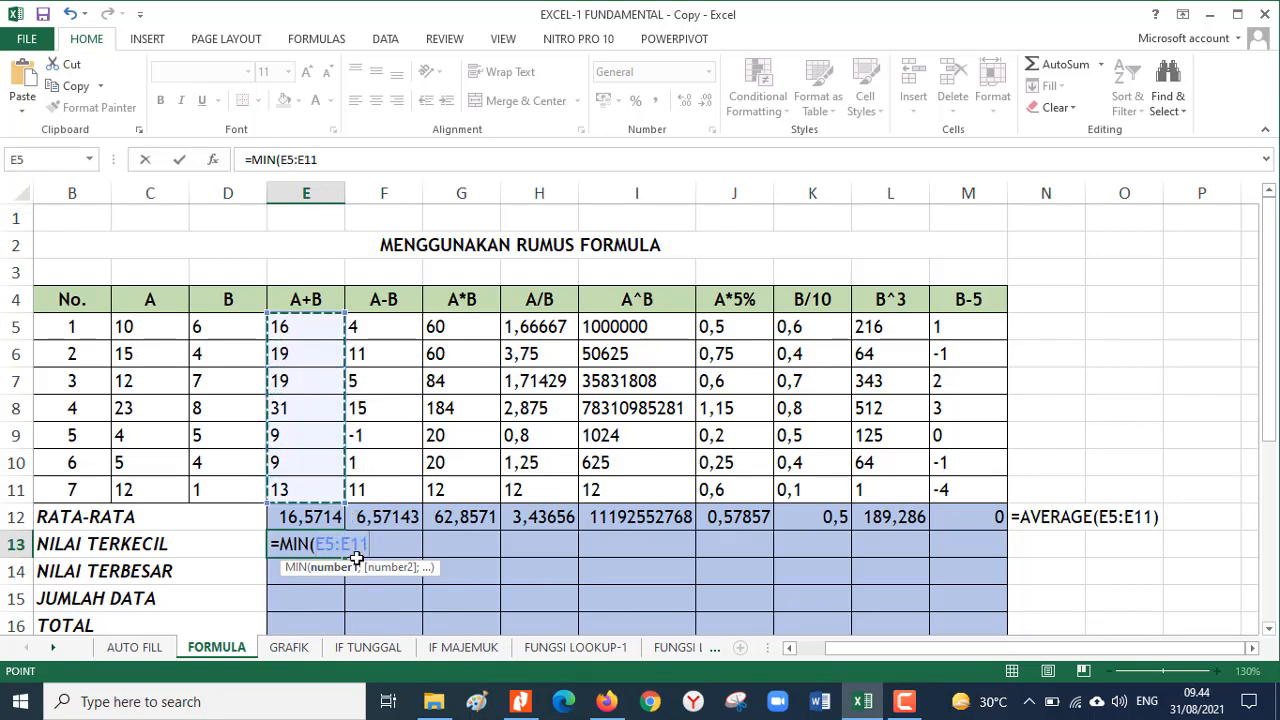
key("Return")
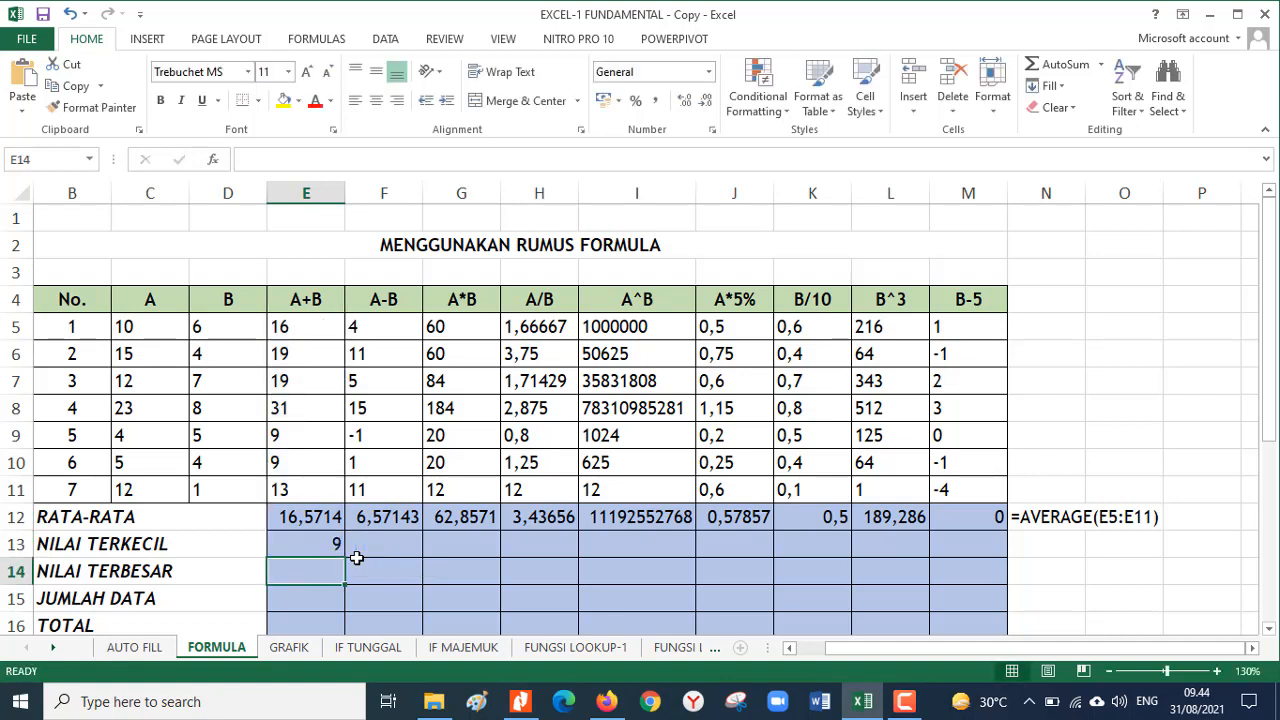
left_click(304, 542)
left_click_drag(347, 558, 1001, 606)
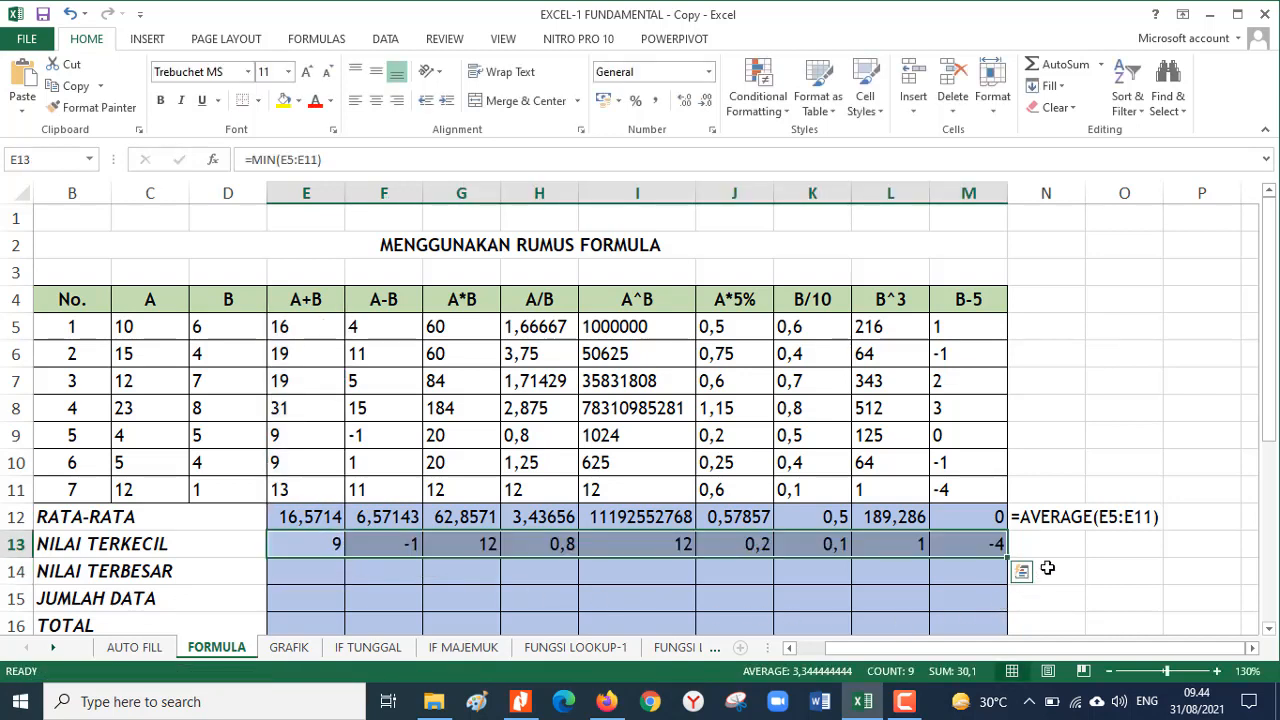
Step: Copy the minimum formula from E13 and enter it as plain text, =MIN(E5:E11), in N13
left_click(312, 541)
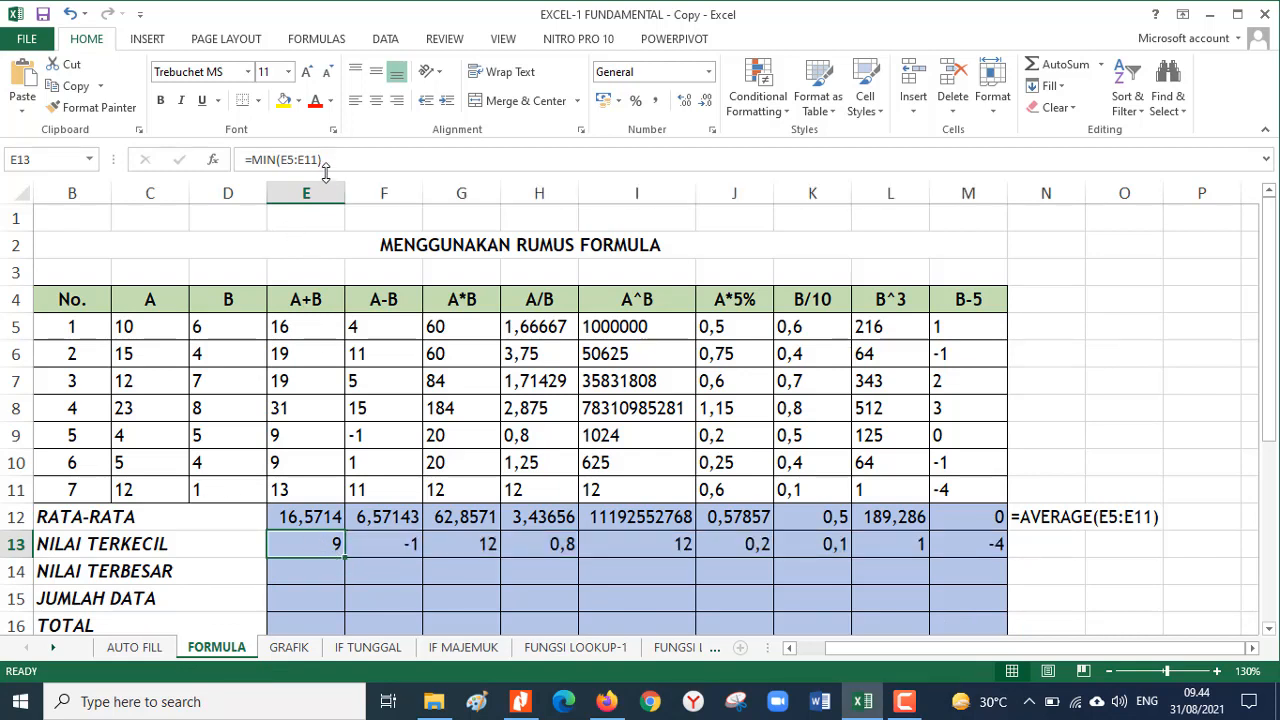
left_click_drag(328, 160, 175, 105)
key("ctrl+c")
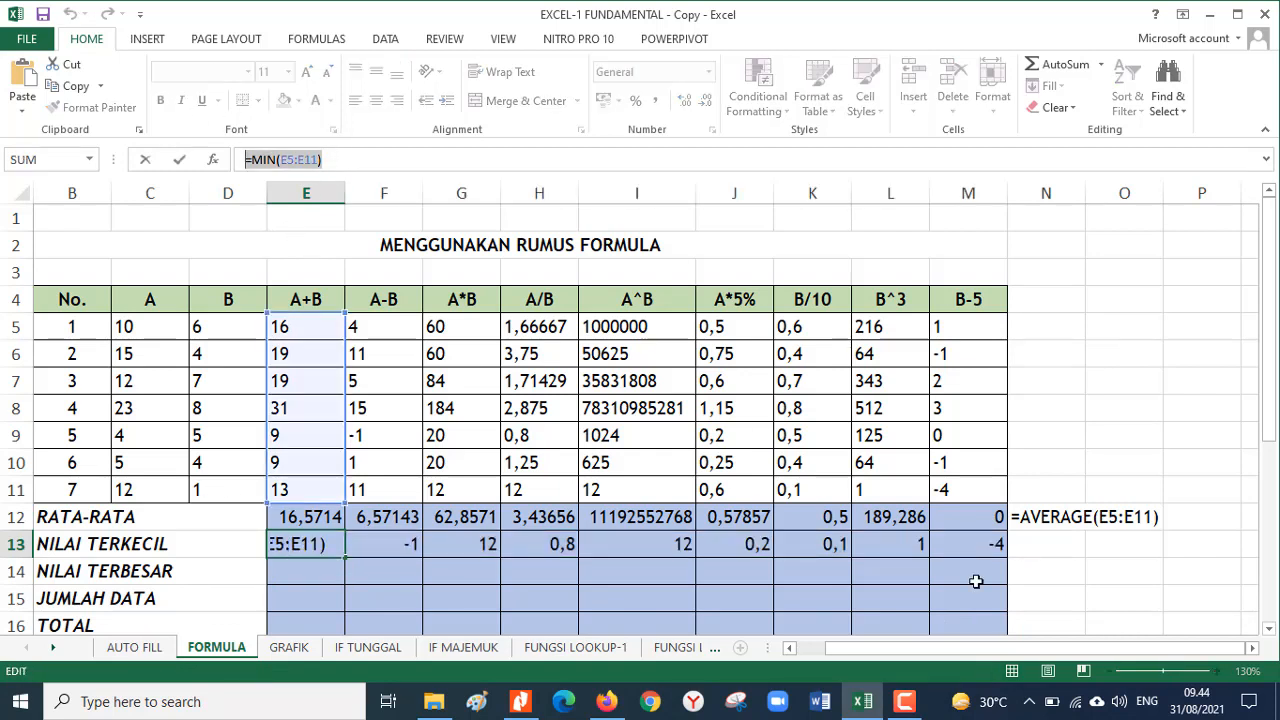
key("Return")
left_click(1053, 541)
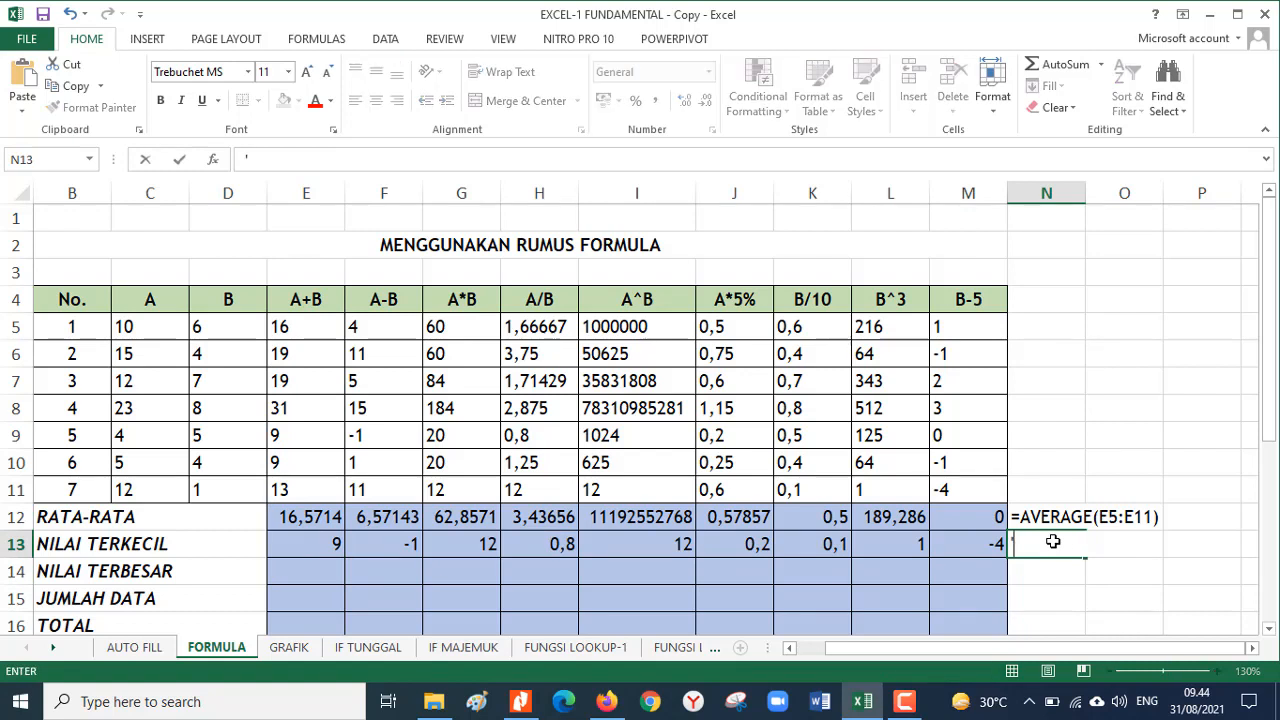
key("ctrl+v")
key("Return")
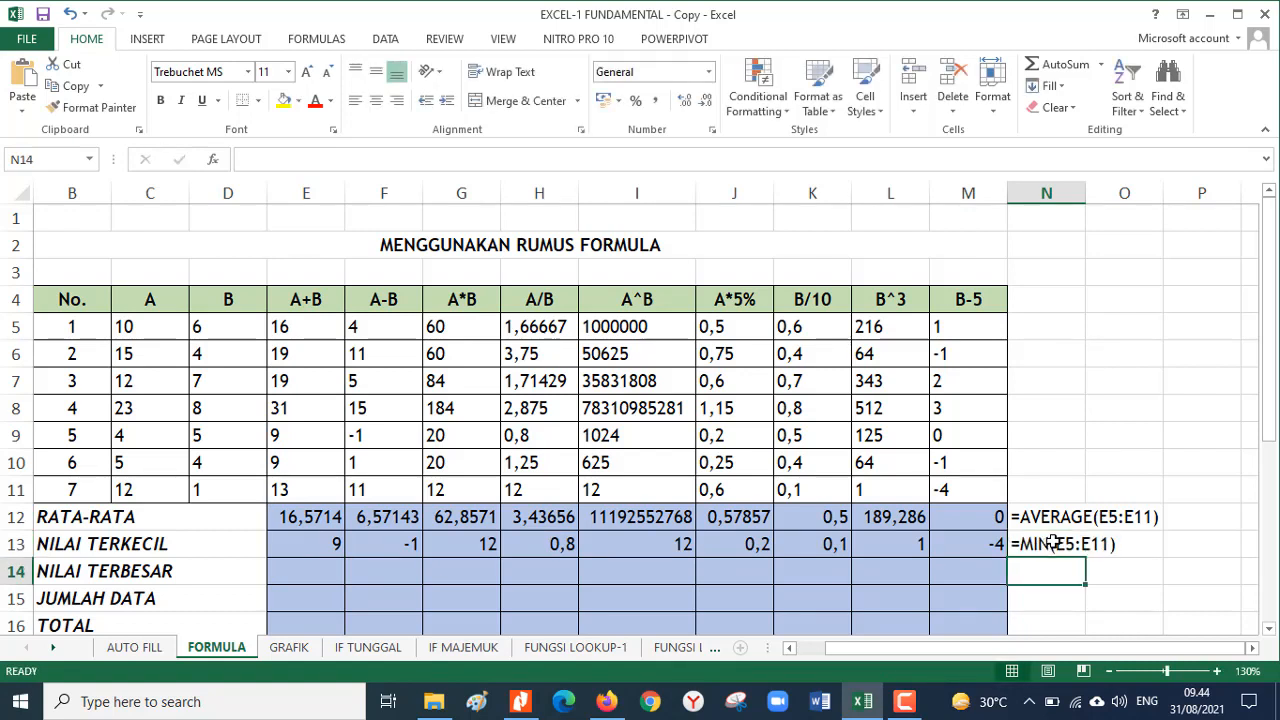
Step: Calculate the NILAI TERBESAR row with =MAX(E5:E11) in E14 and fill the formula across to M14
left_click(307, 567)
type("=")
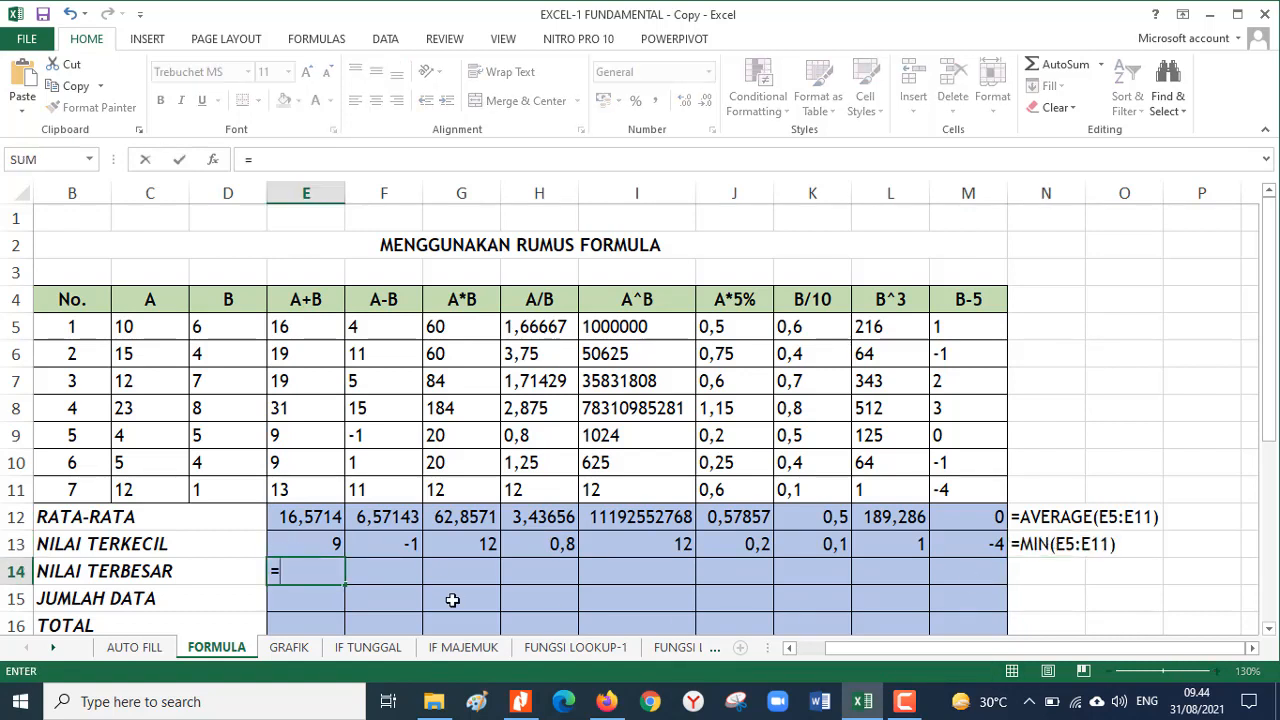
type("MAX")
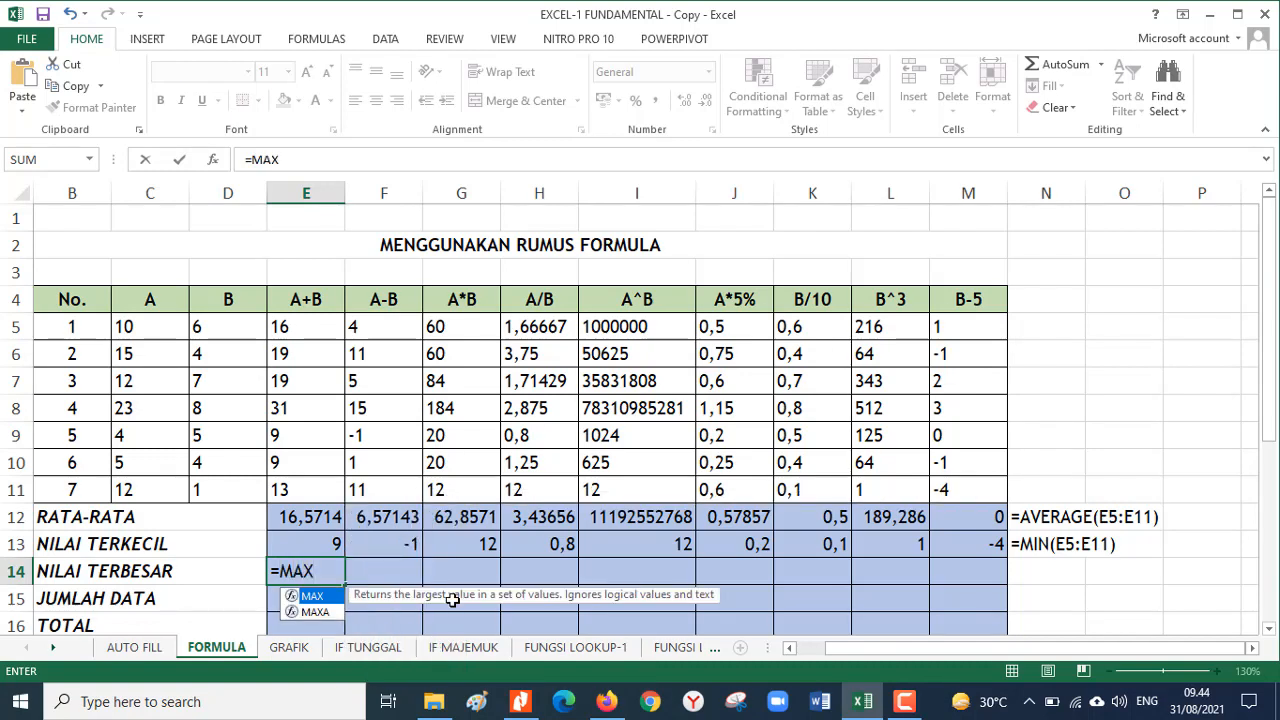
type("(")
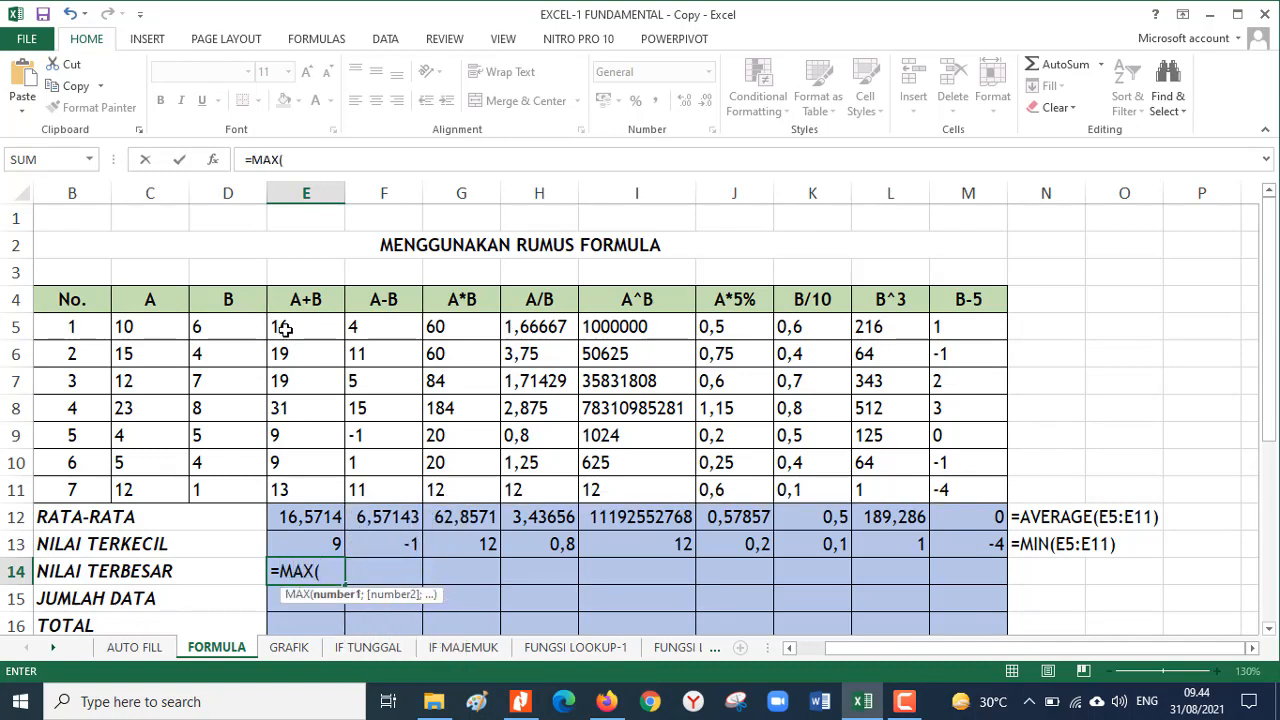
left_click_drag(285, 330, 322, 489)
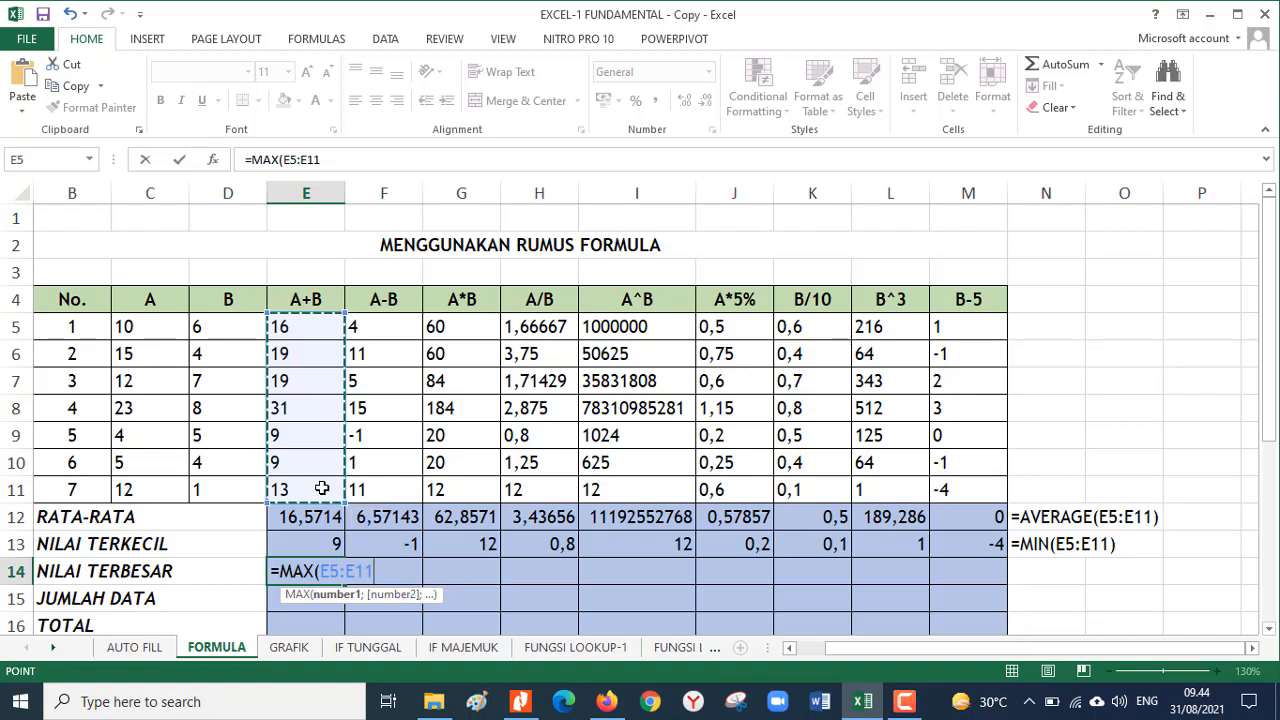
key("Return")
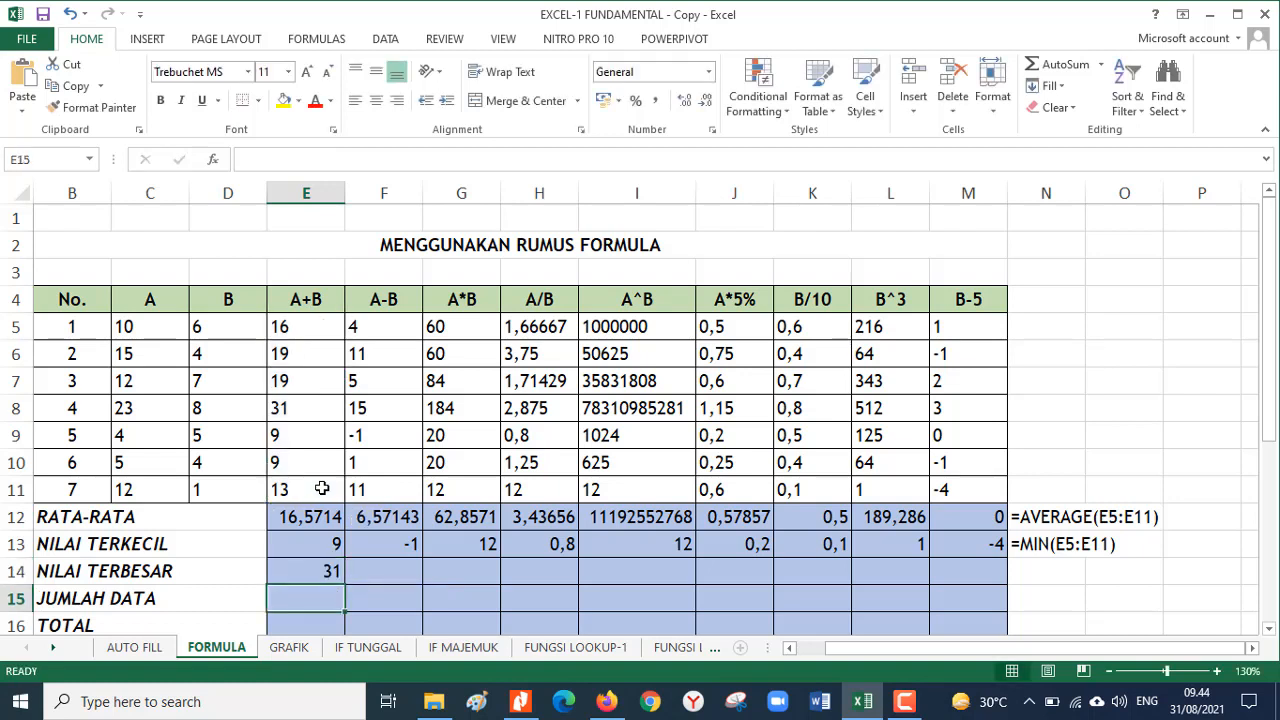
left_click(320, 566)
left_click_drag(343, 585, 1000, 568)
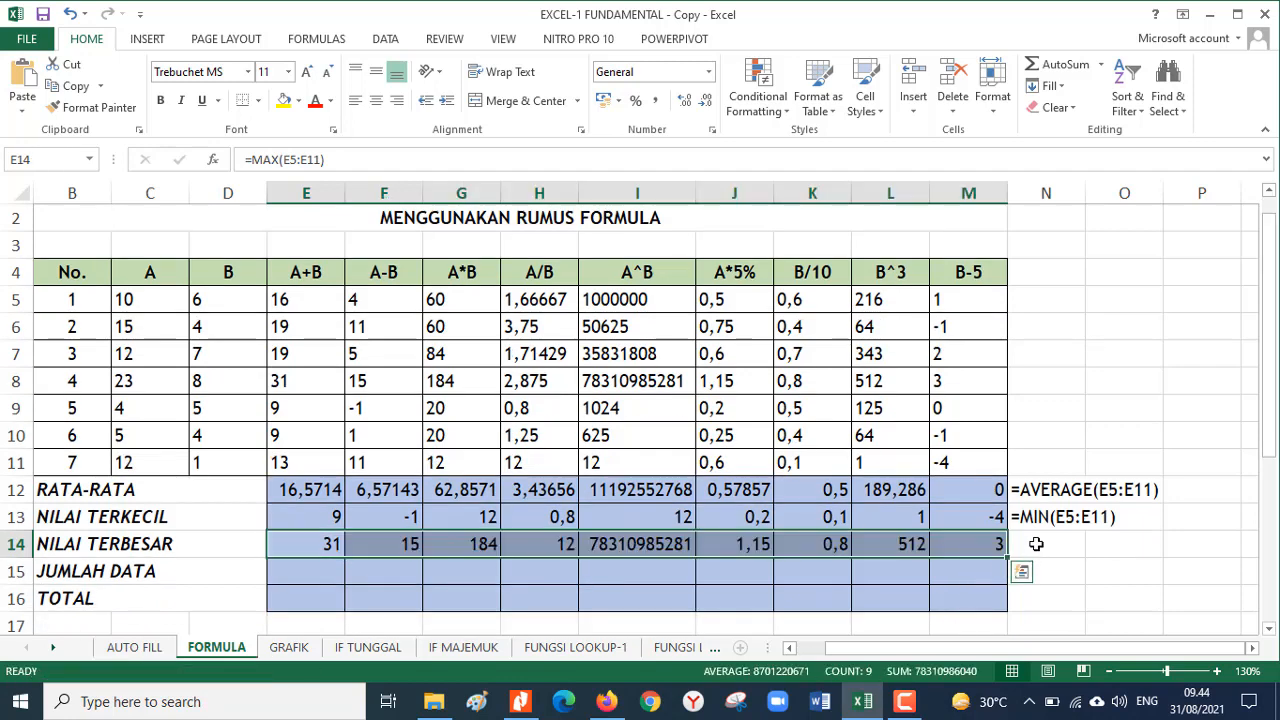
Step: Copy the maximum formula from E14 and enter it as plain text, =MAX(E5:E11), in N14
left_click(318, 546)
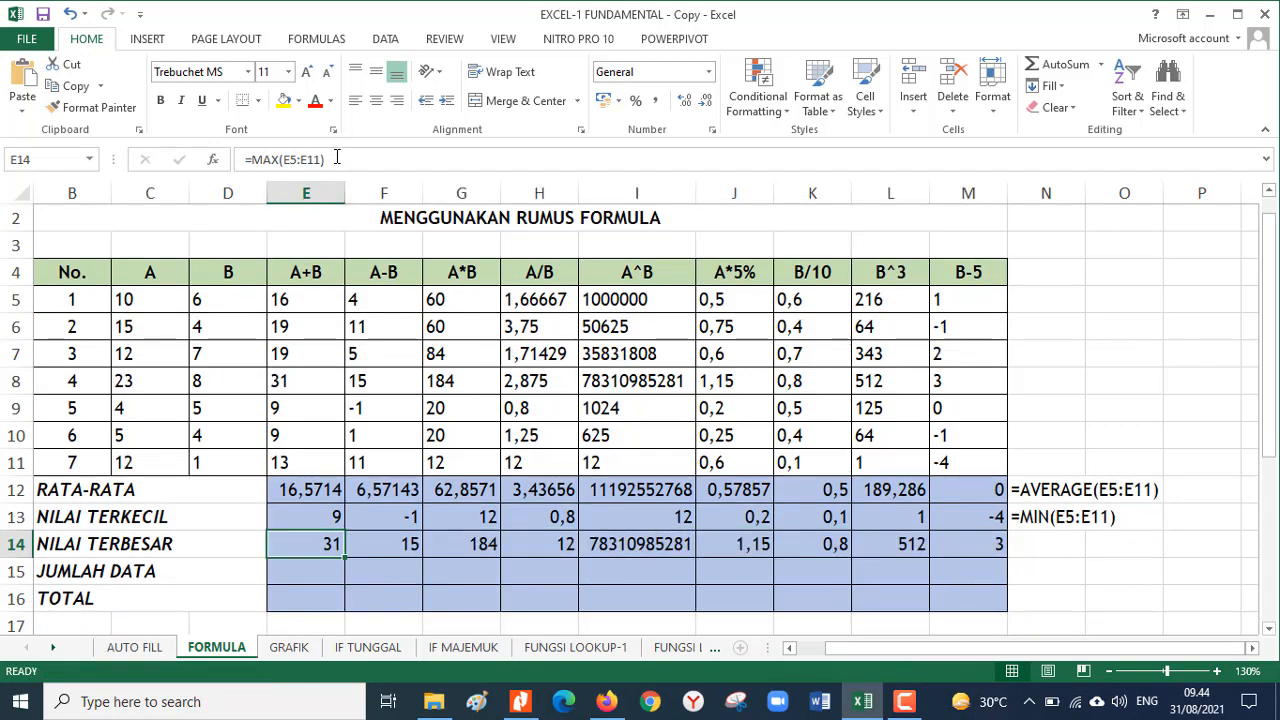
left_click_drag(337, 157, 144, 110)
key("ctrl+c")
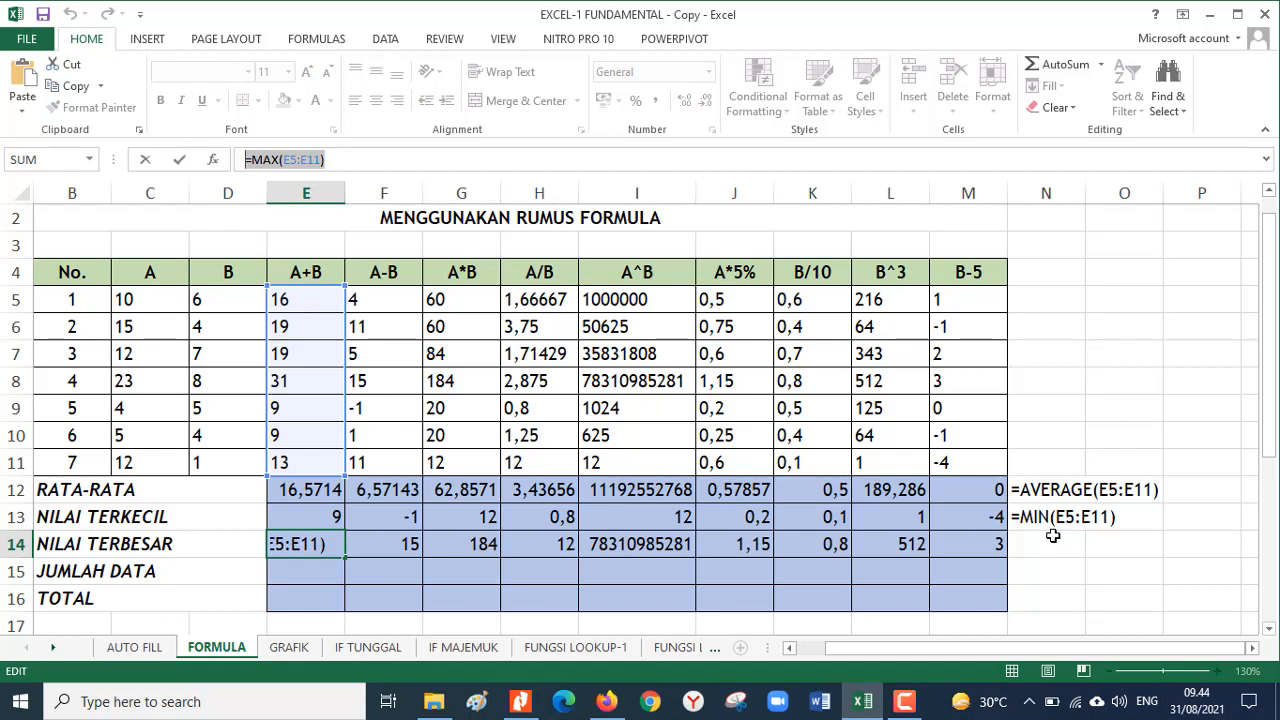
key("Return")
left_click(1036, 544)
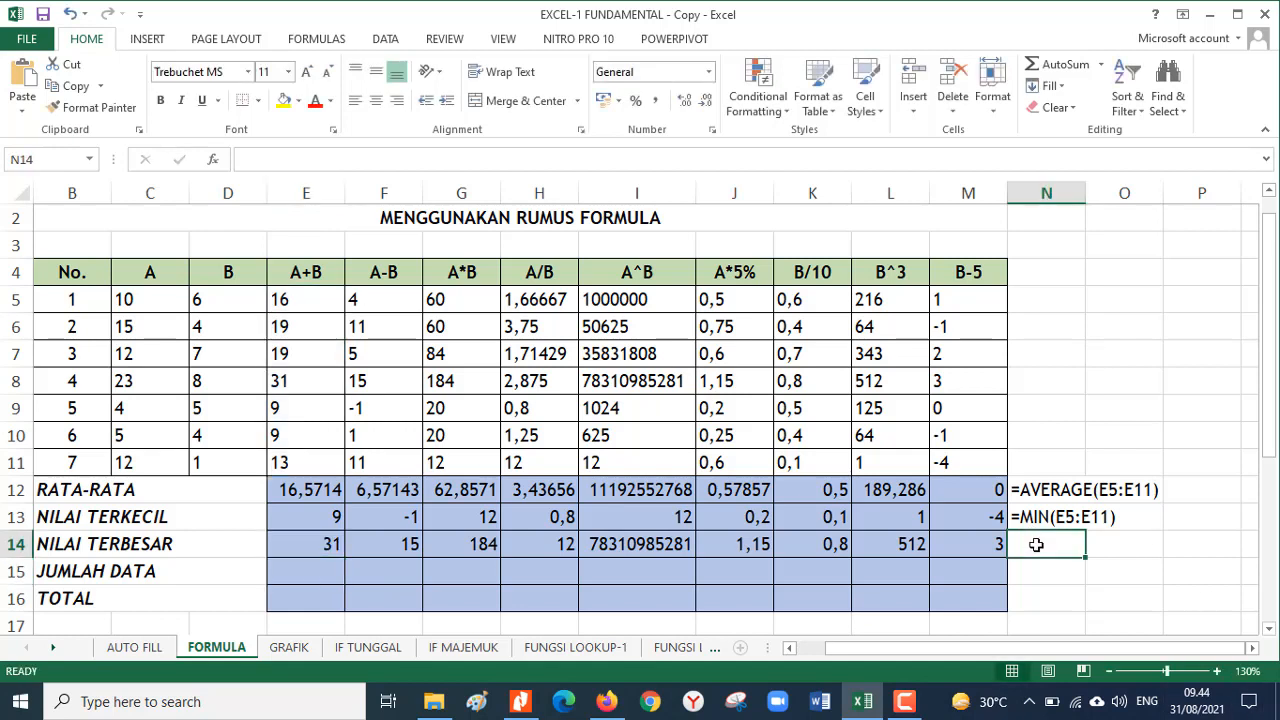
key("ctrl+v")
key("Return")
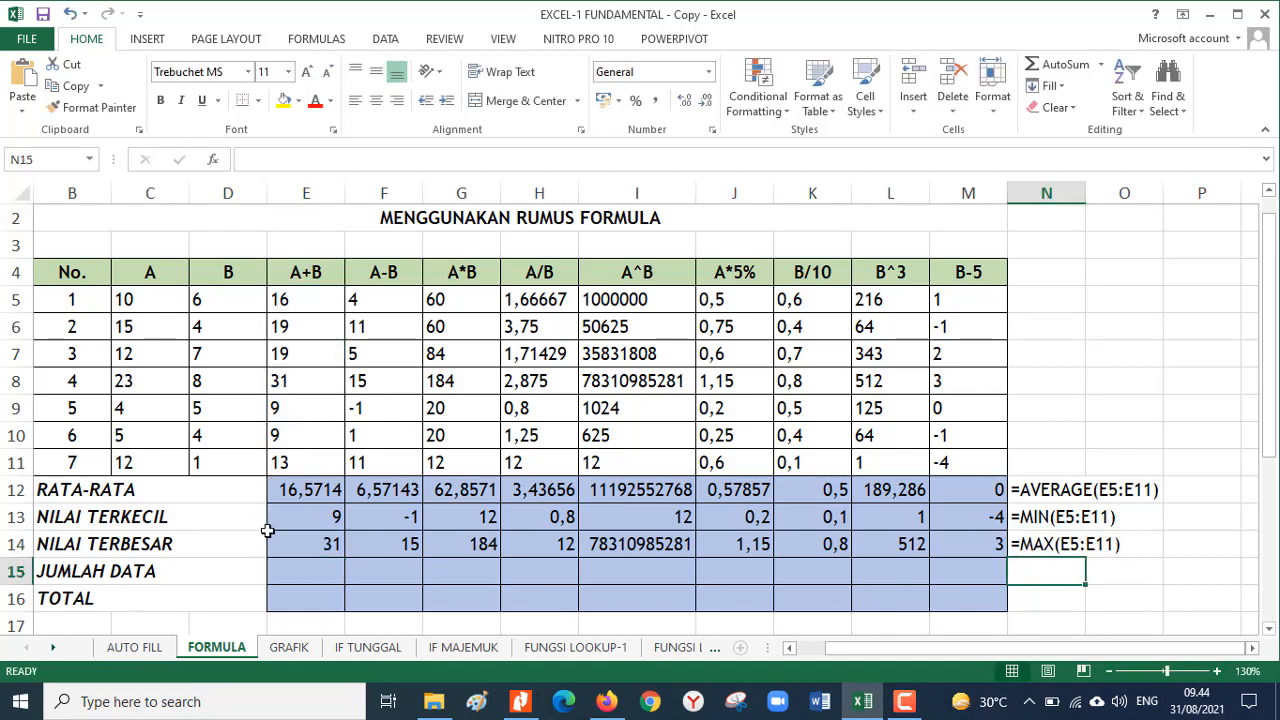
Step: Calculate the JUMLAH DATA row with =COUNT(E5:E11) in E15 and fill the formula across to M15
left_click(297, 571)
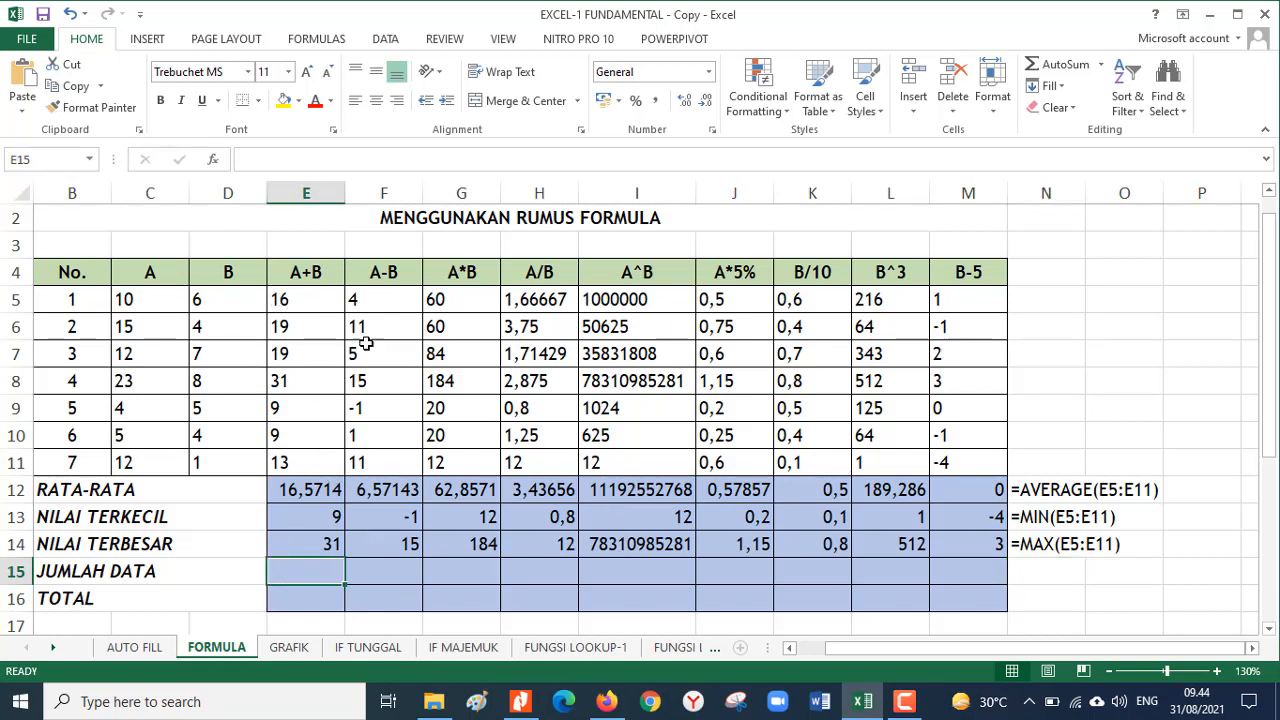
type("=")
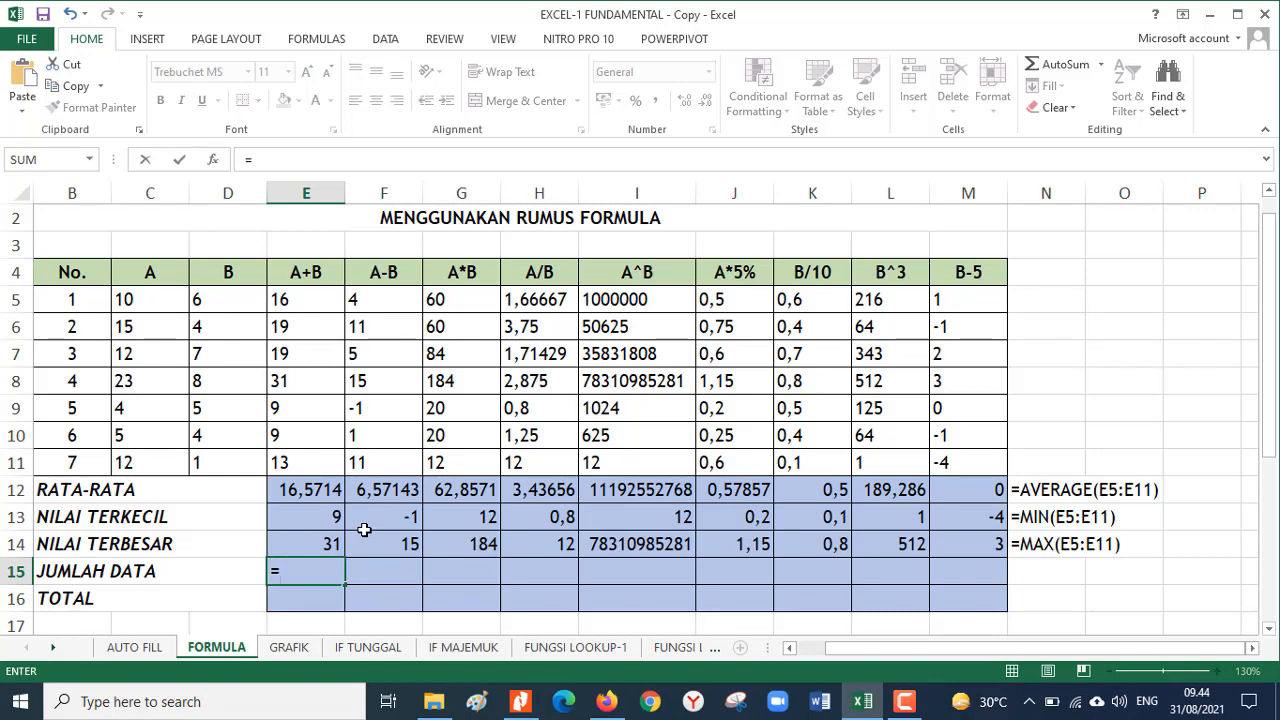
type("COUNT(")
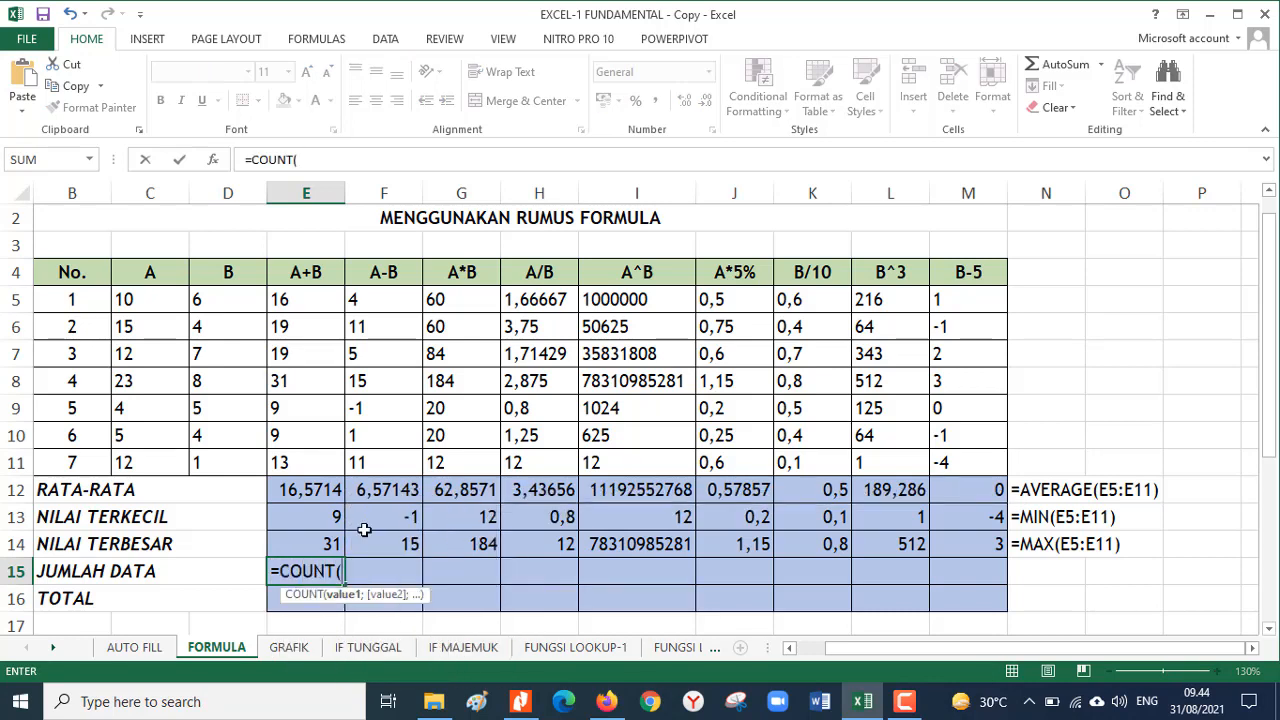
left_click_drag(292, 300, 332, 462)
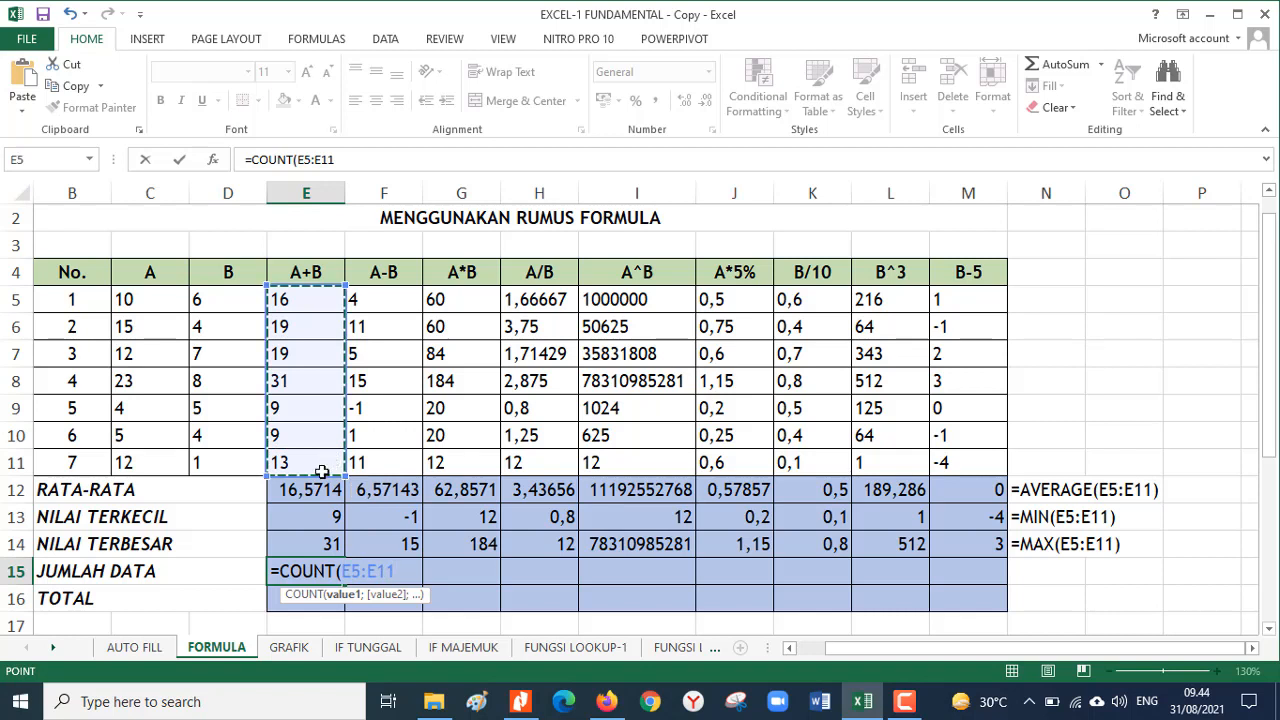
key("Return")
left_click(330, 566)
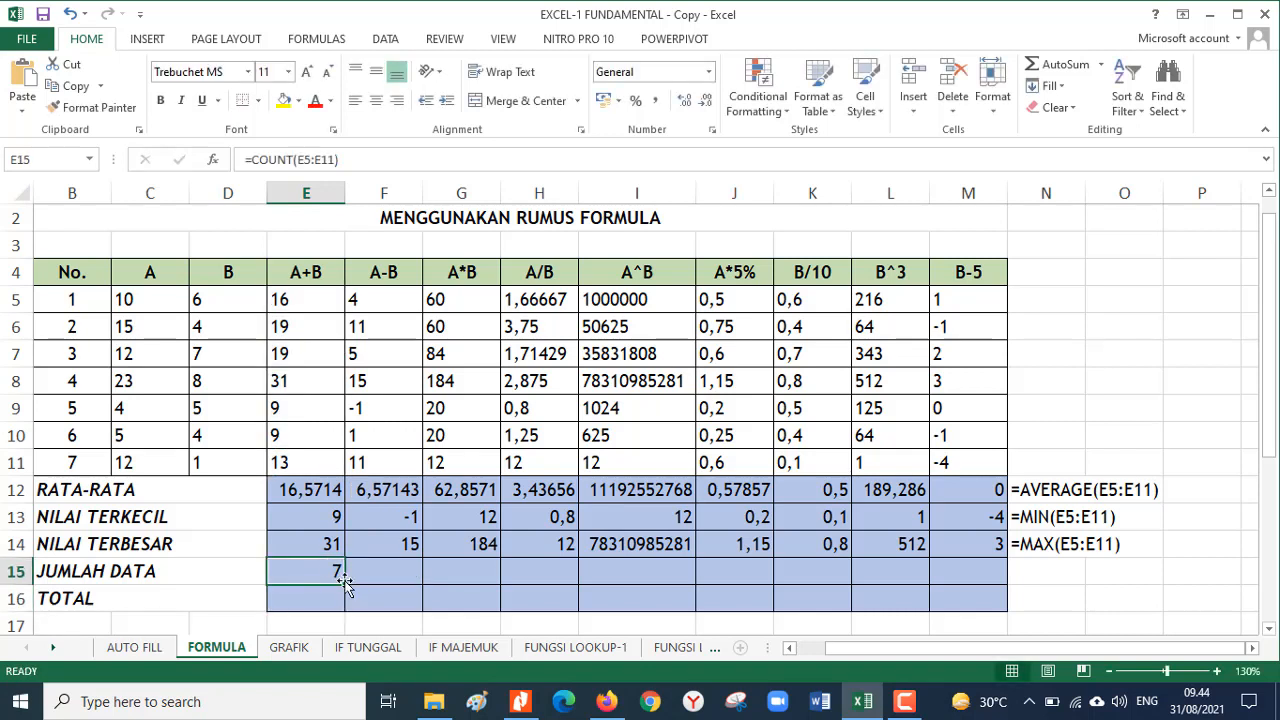
left_click_drag(347, 586, 1000, 628)
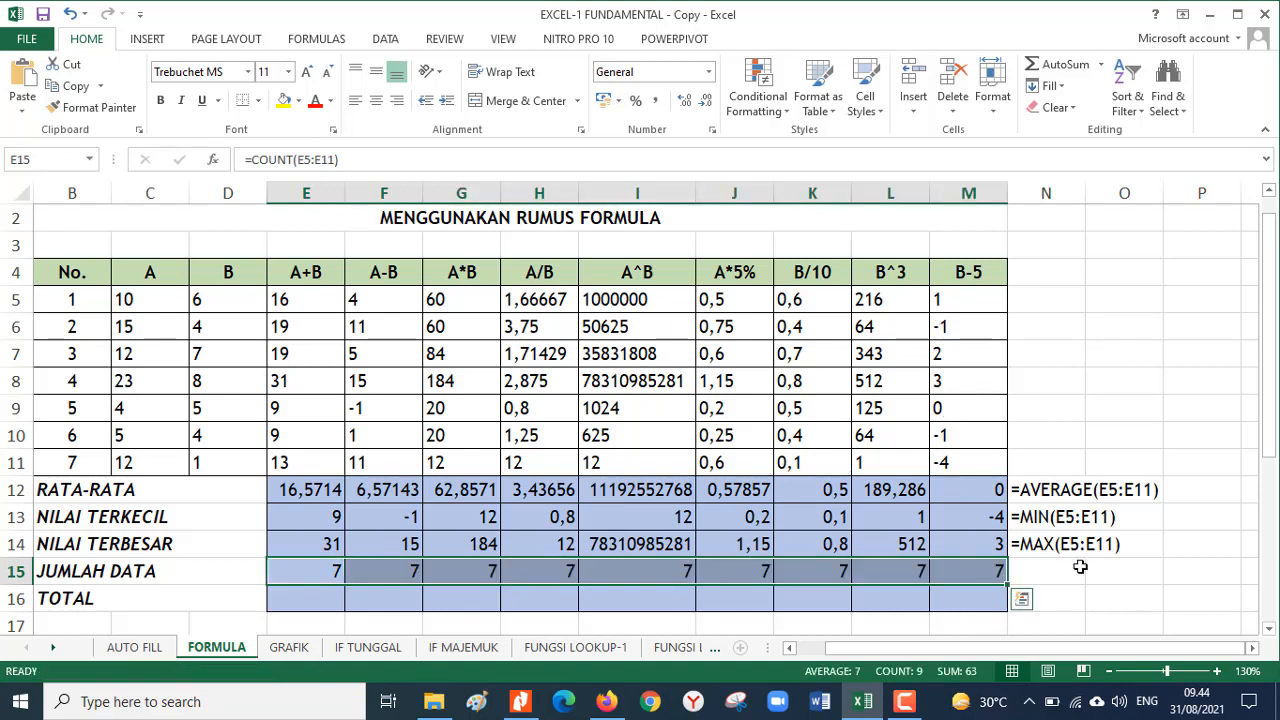
Step: Copy the count formula from E15 and enter it as plain text, =COUNT(E5:E11), in N15
left_click(314, 562)
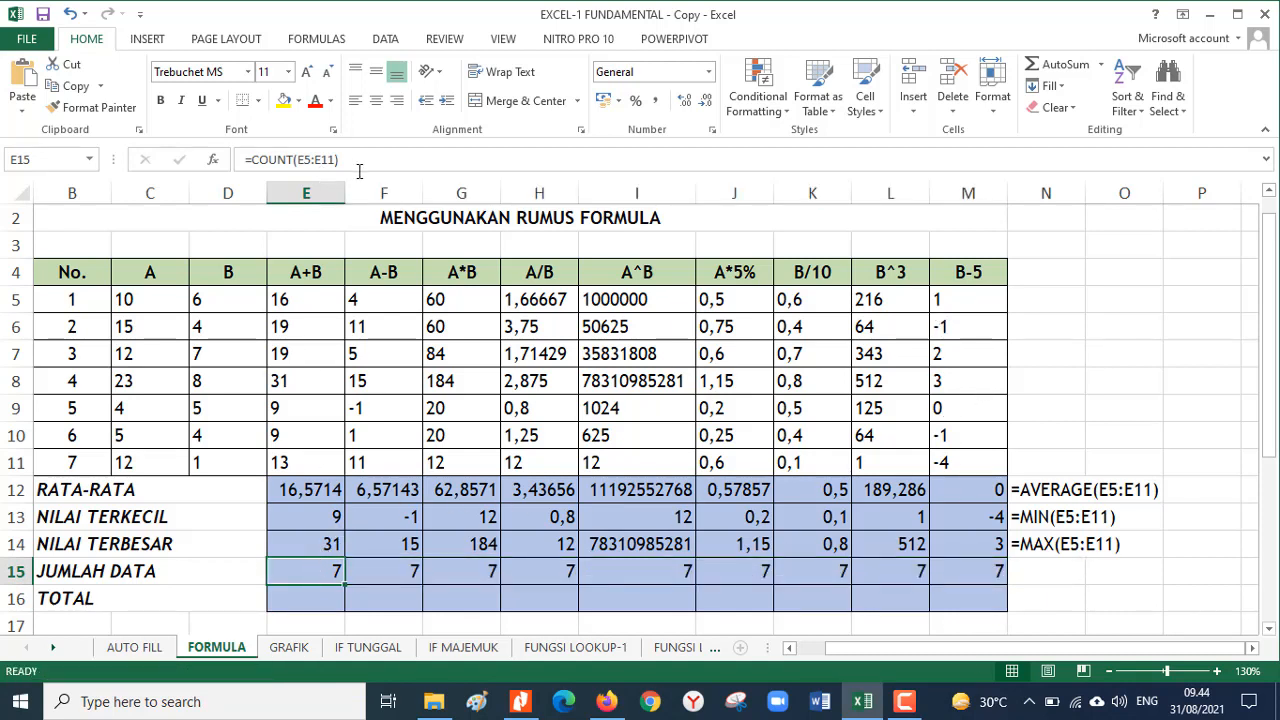
left_click(359, 171)
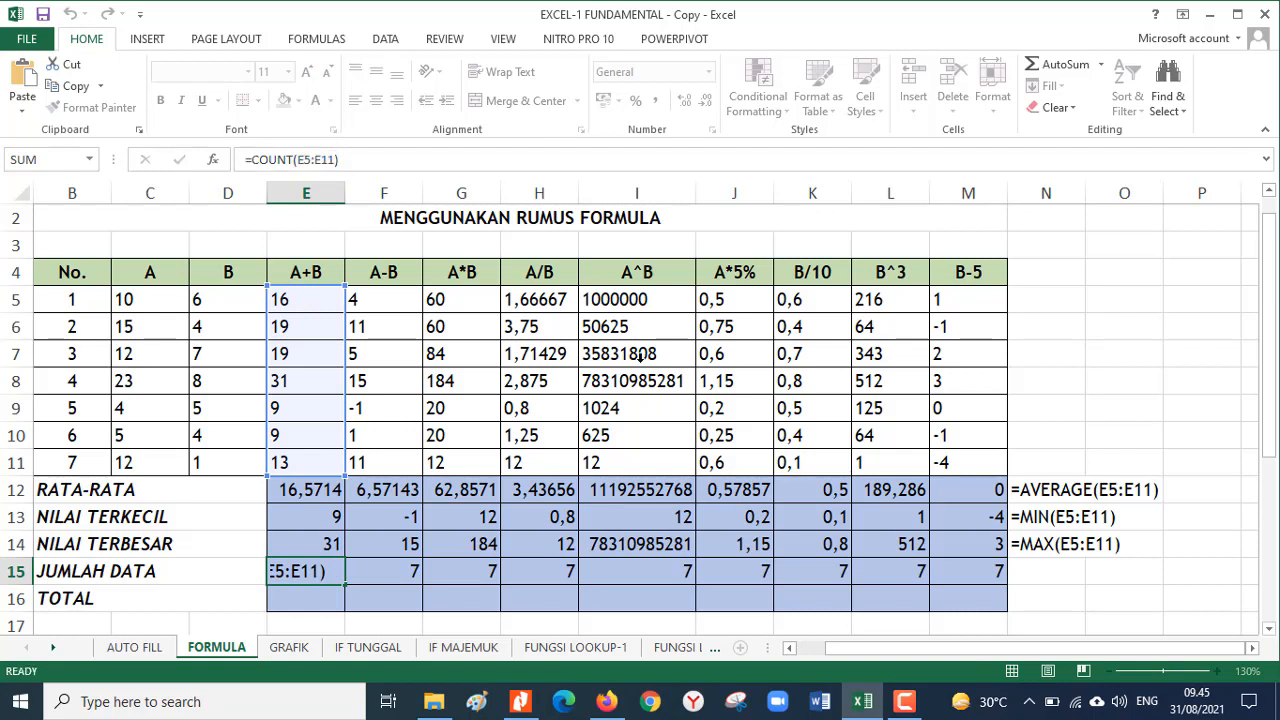
left_click(1037, 566)
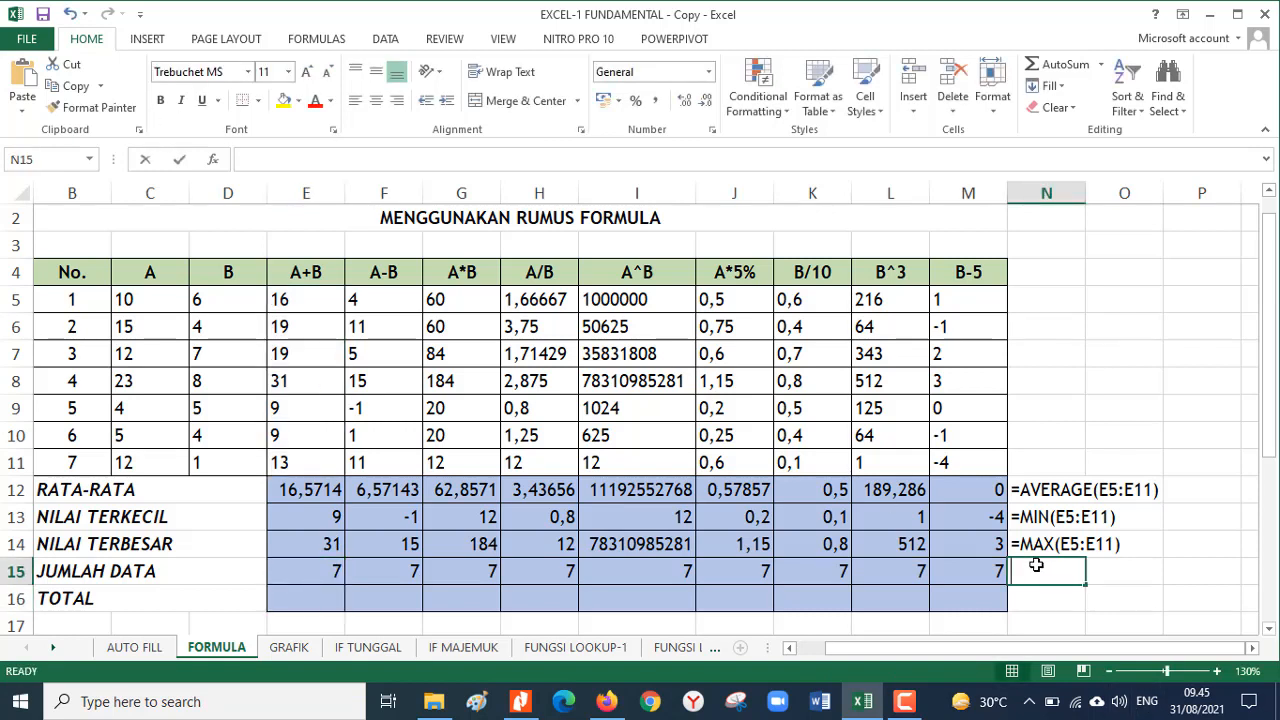
type("'")
type("=COUNT(E5:E11)")
key("Return")
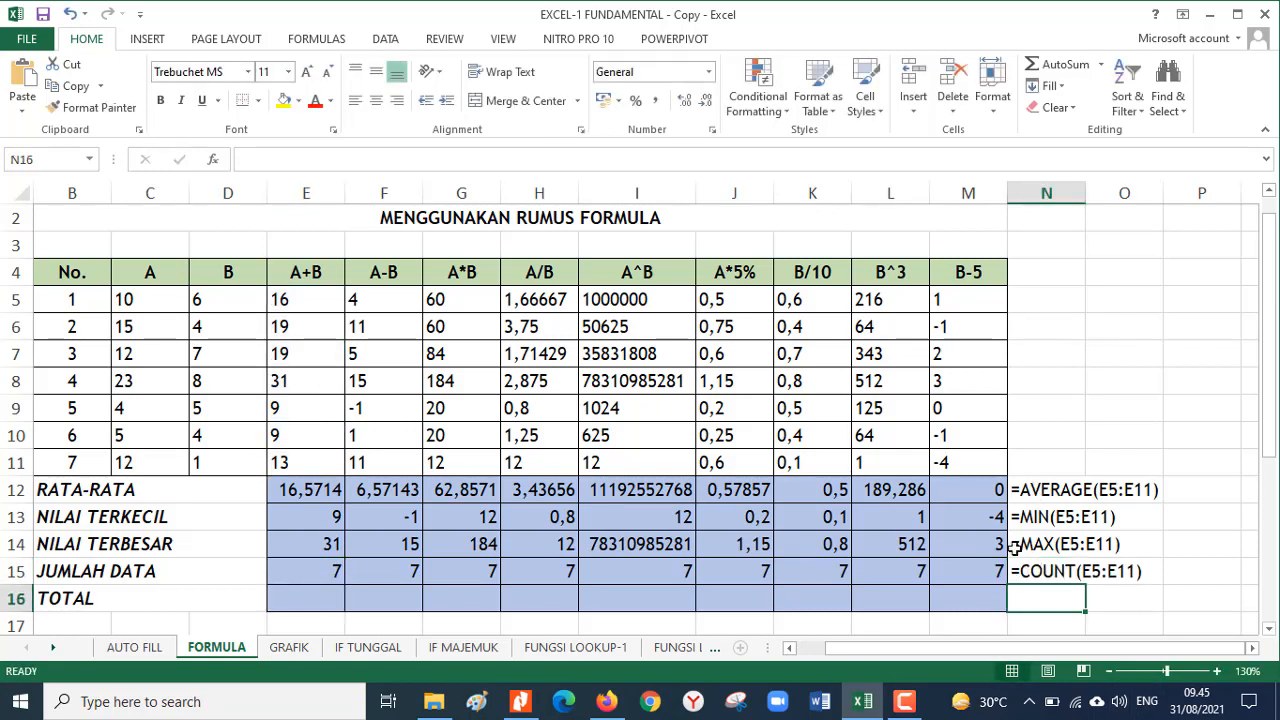
Step: Calculate the TOTAL row with =SUM(E5:E11) in E16 and fill the formula across to M16
left_click(325, 603)
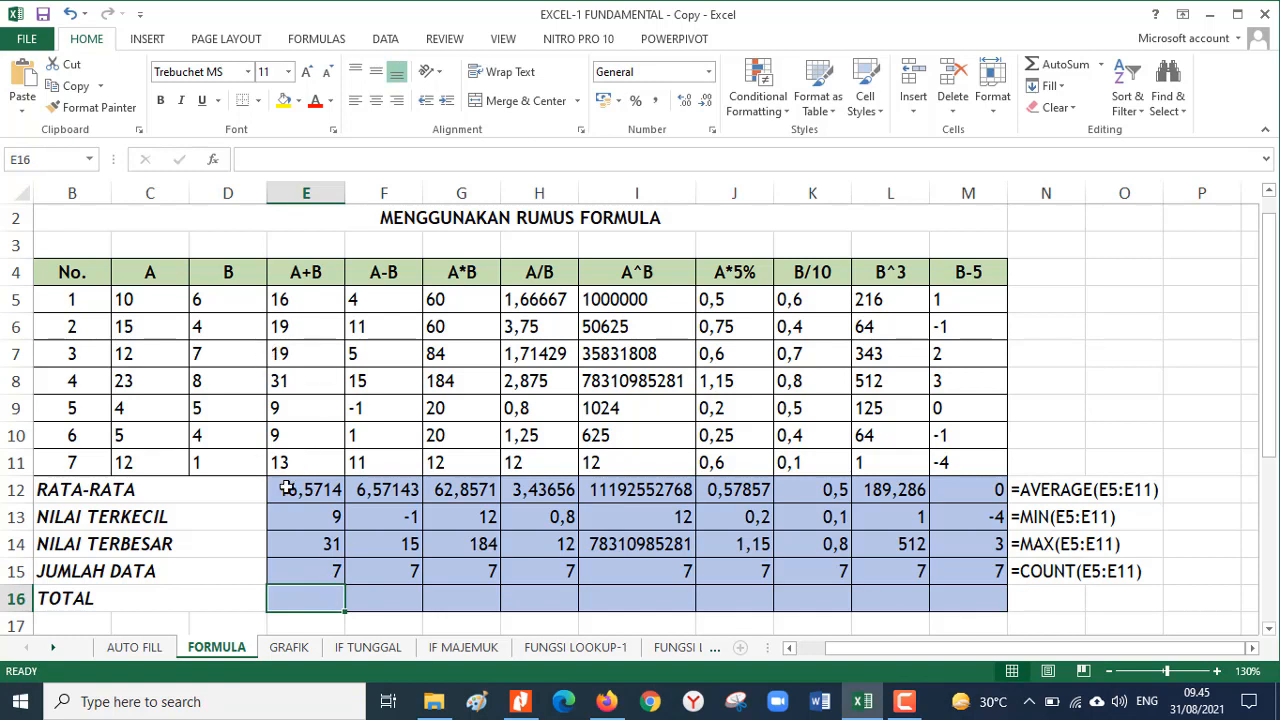
type("=")
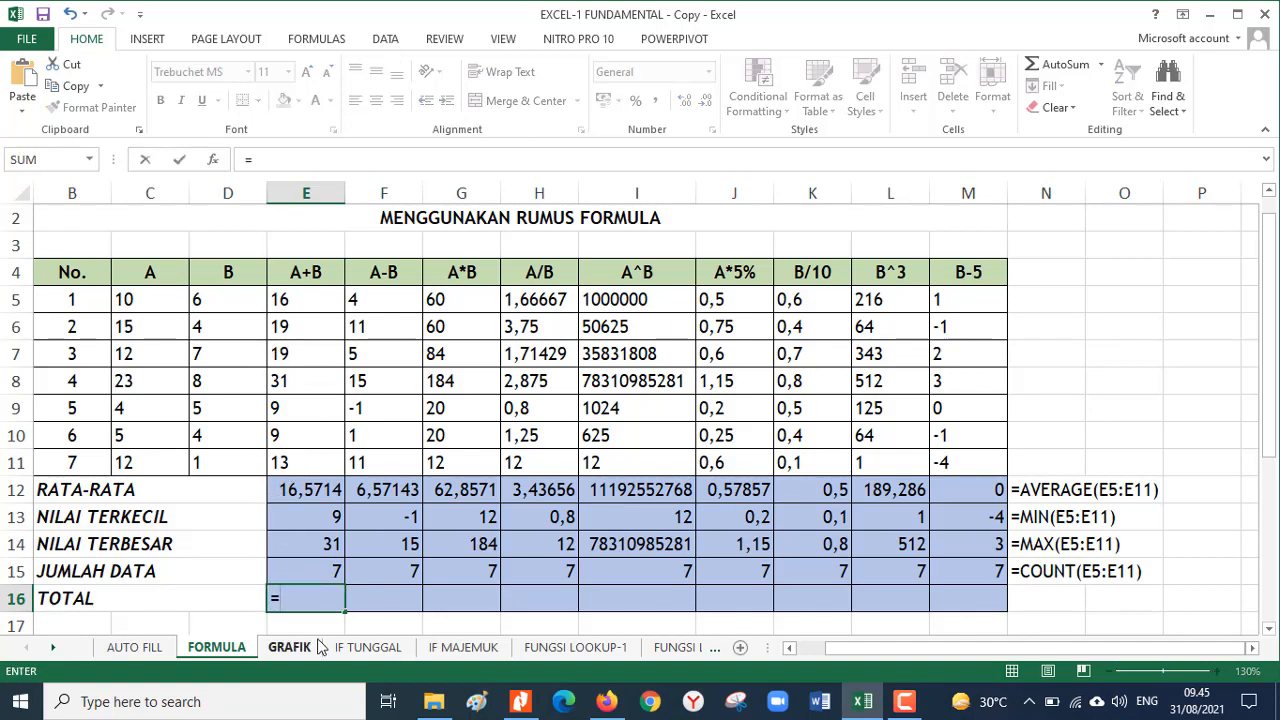
type("SUM(")
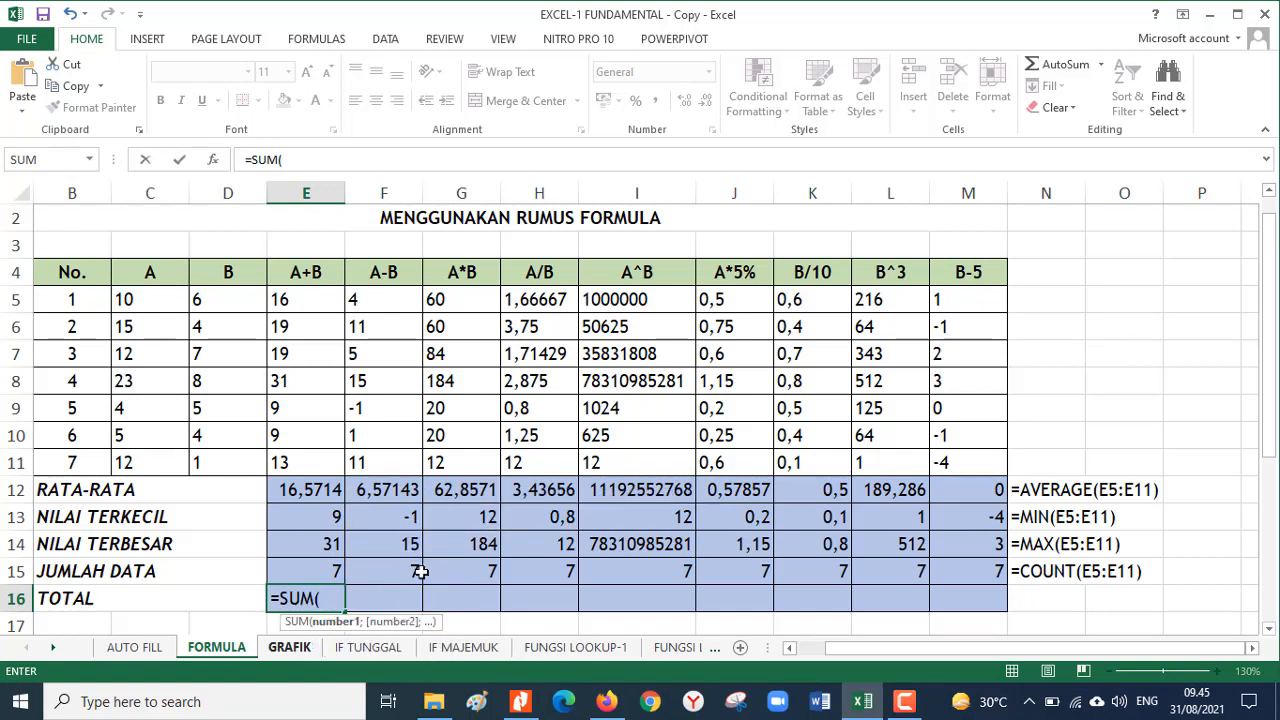
left_click_drag(298, 303, 338, 458)
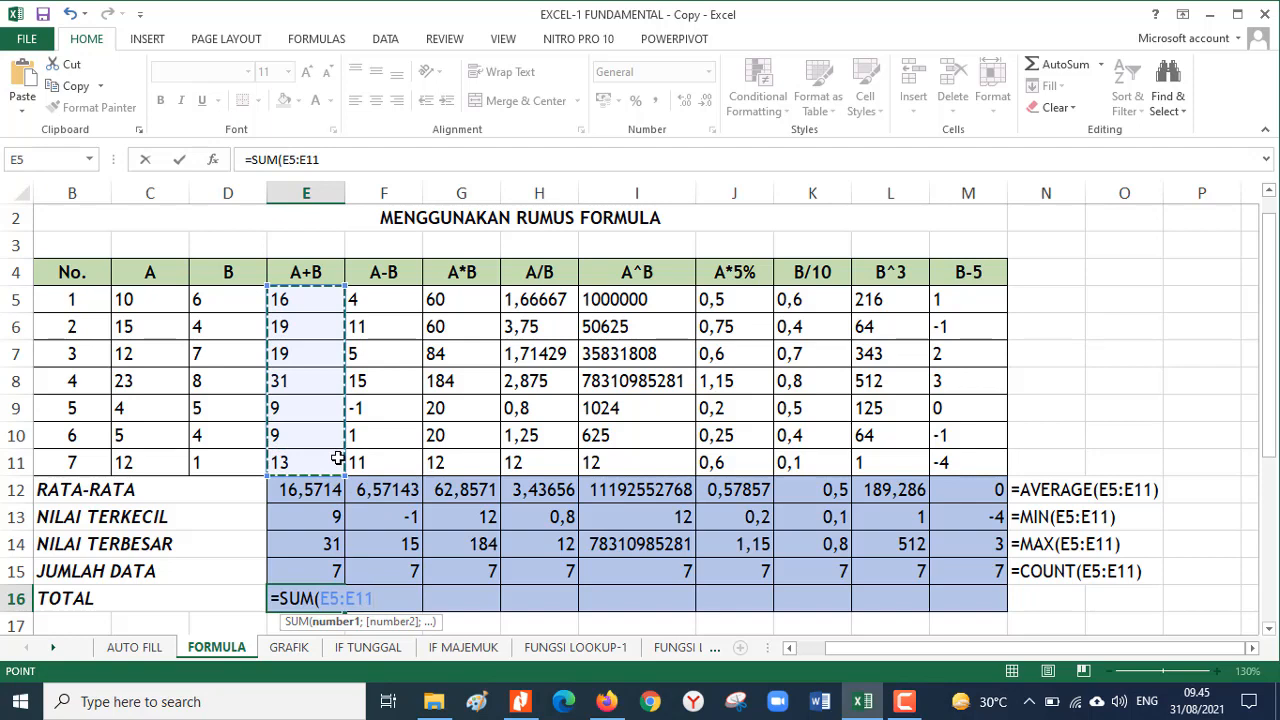
type(")")
key("Return")
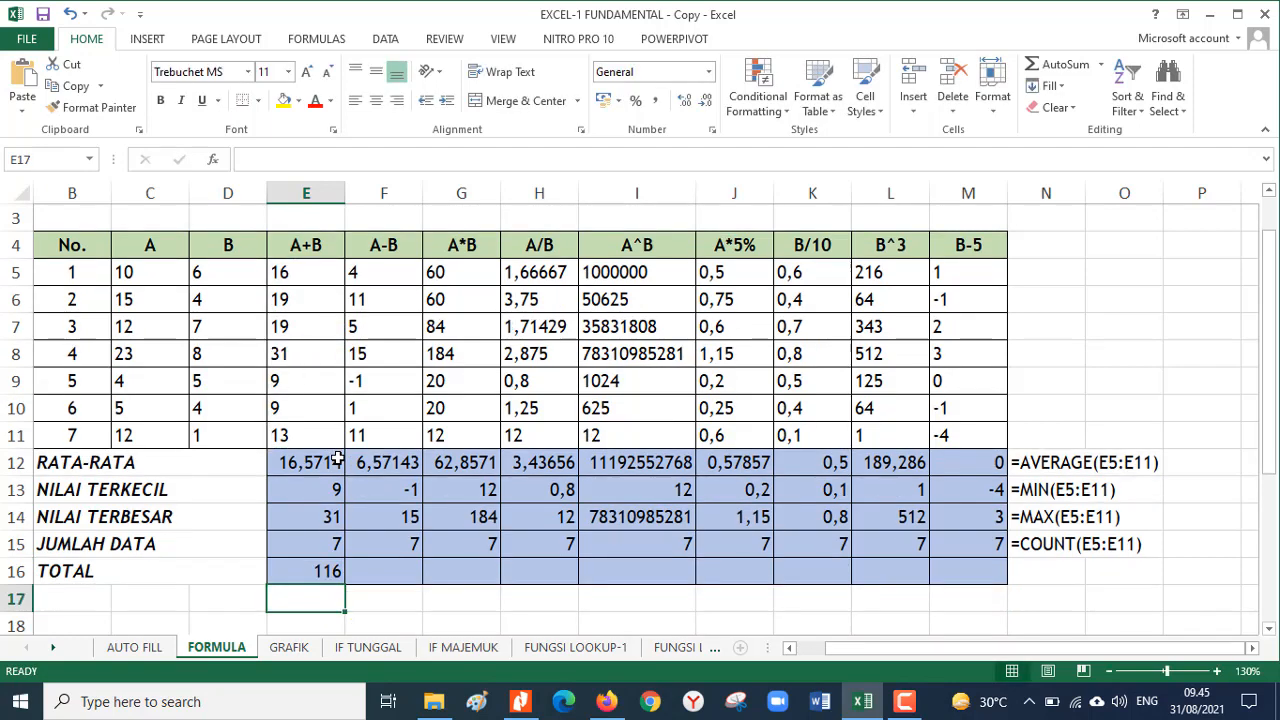
left_click(324, 572)
left_click_drag(342, 586, 980, 580)
Step: Copy the sum formula from E16 and enter it as plain text, =SUM(E5:E11), in N16
left_click(320, 545)
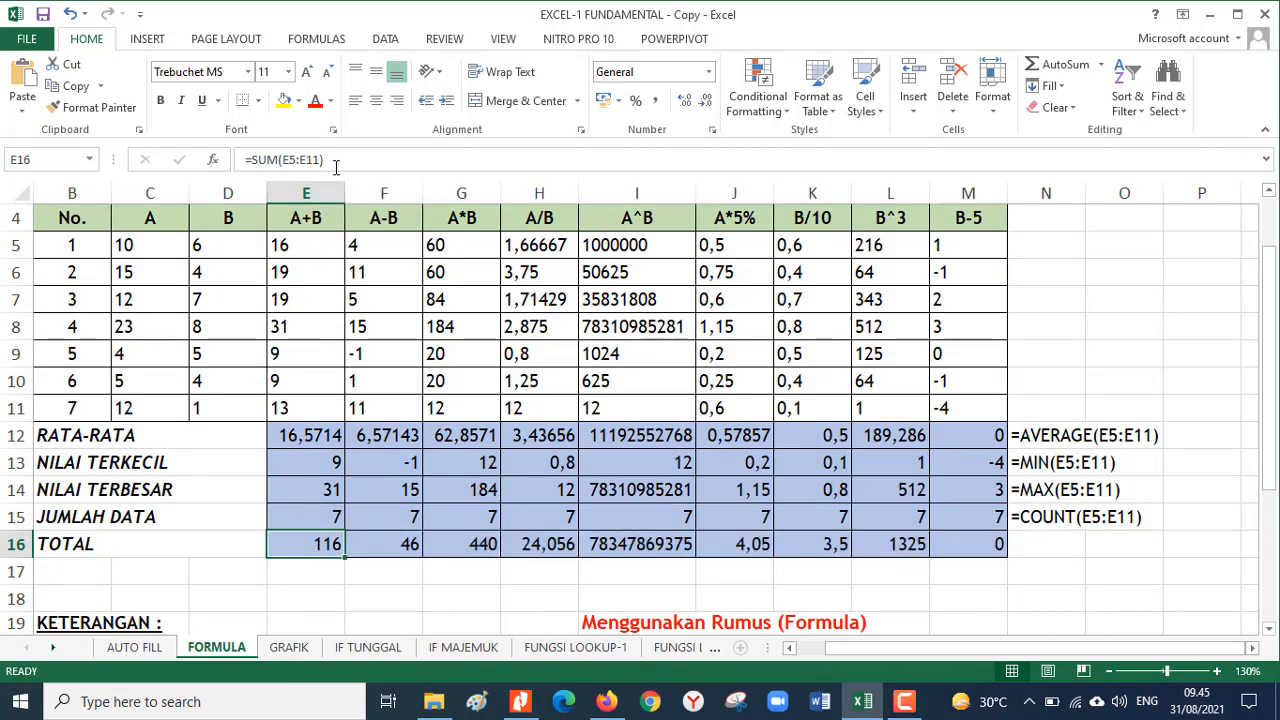
left_click_drag(325, 160, 175, 120)
key("ctrl+c")
key("Return")
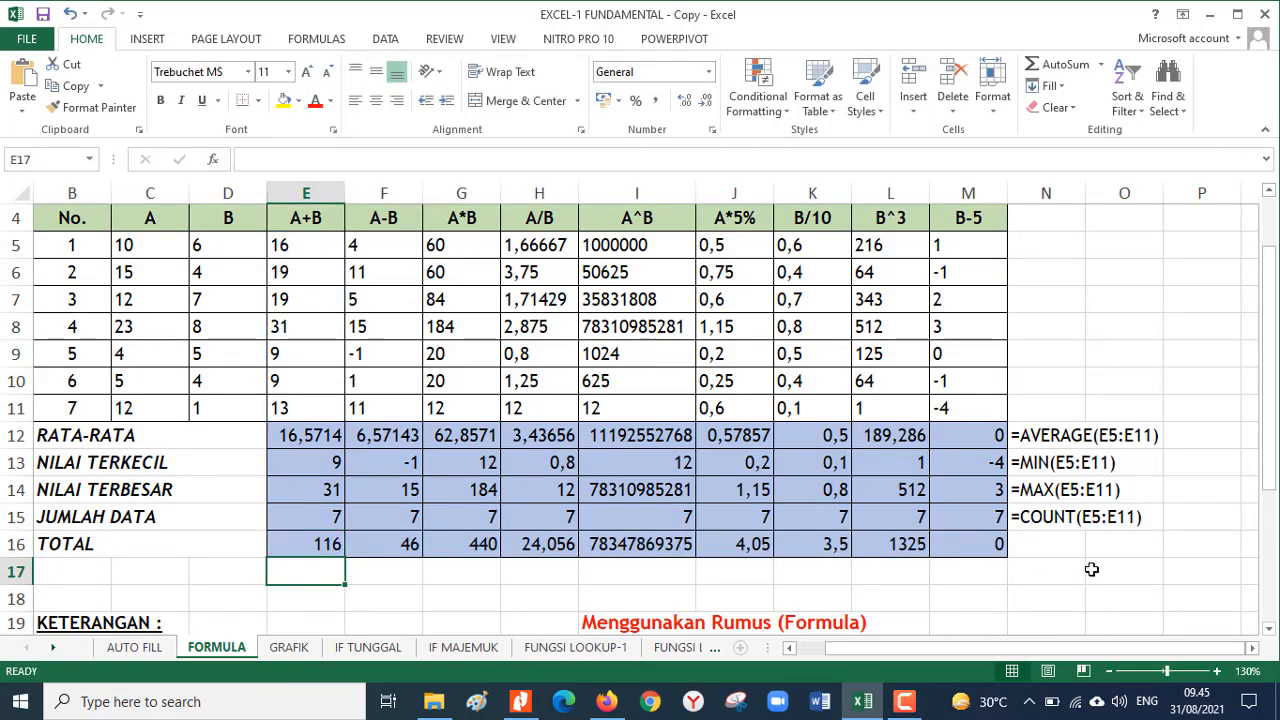
left_click(1049, 547)
key("ctrl+v")
key("Return")
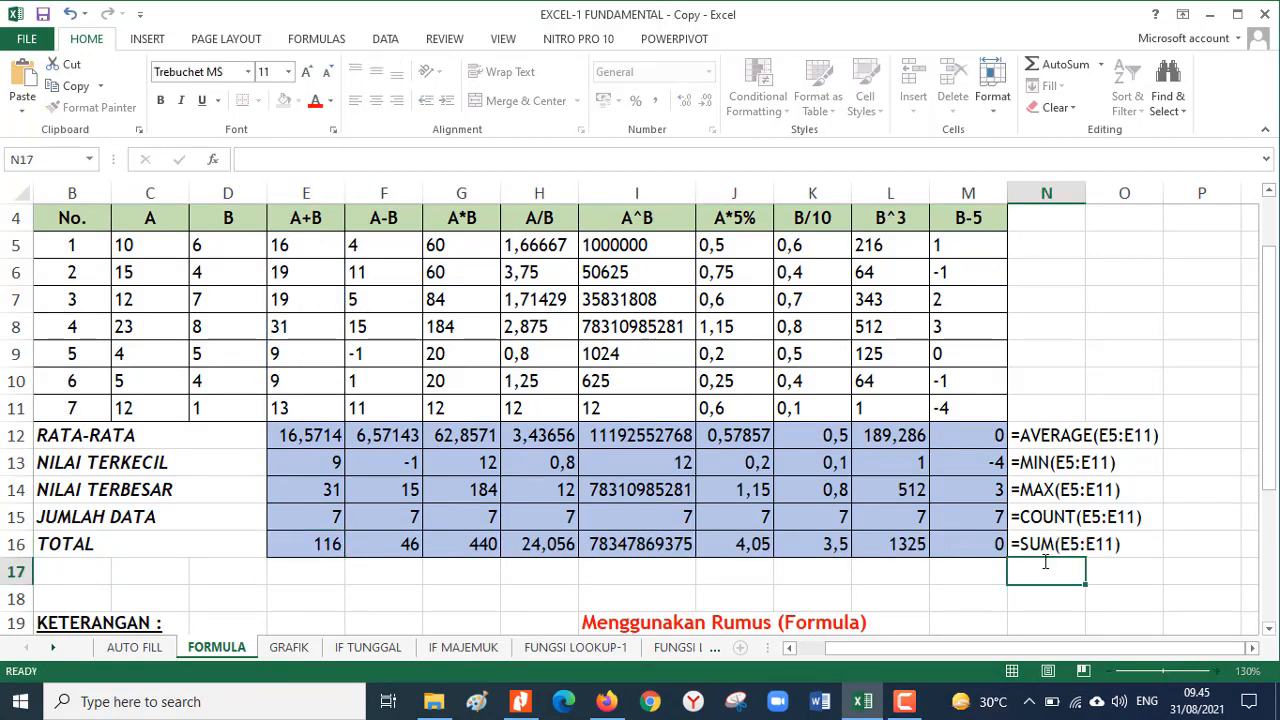
Step: Review the summary rows 12 to 16 and the formula noted as text beside each one in column N
scroll(945, 530, "up", 1)
scroll(932, 520, "down", 1)
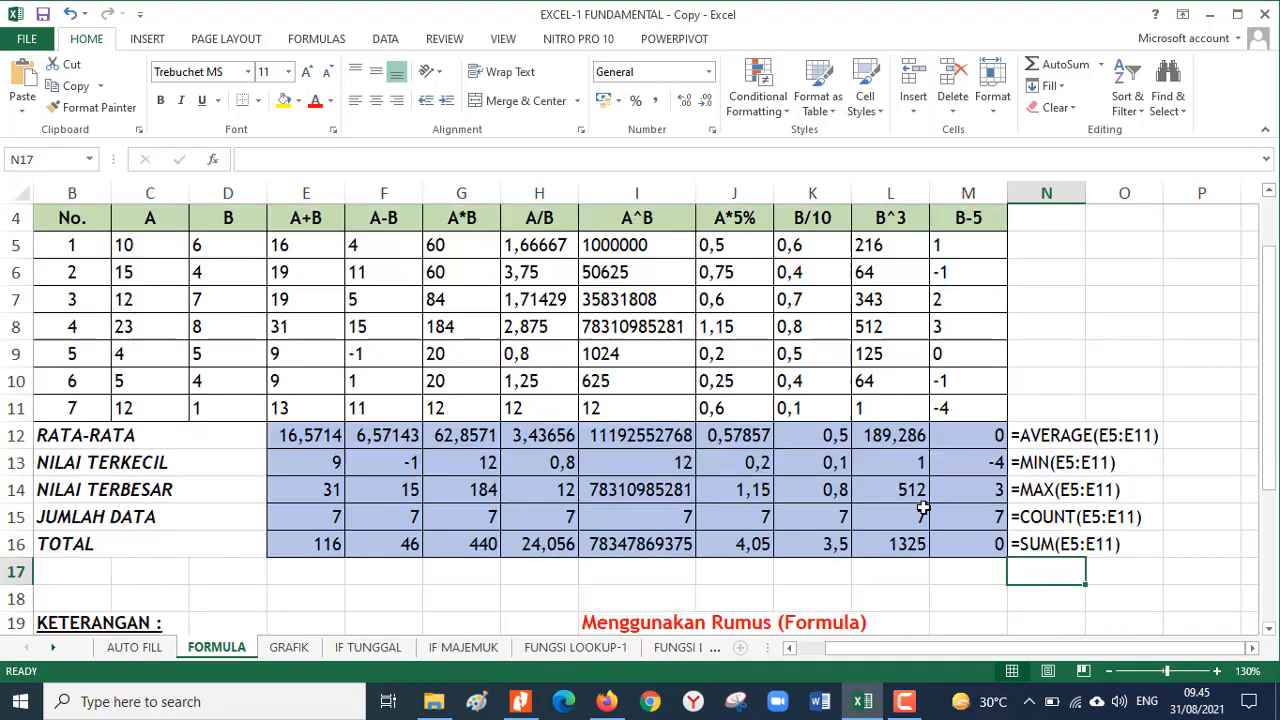
scroll(920, 505, "up", 1)
scroll(918, 500, "down", 1)
left_click(901, 590)
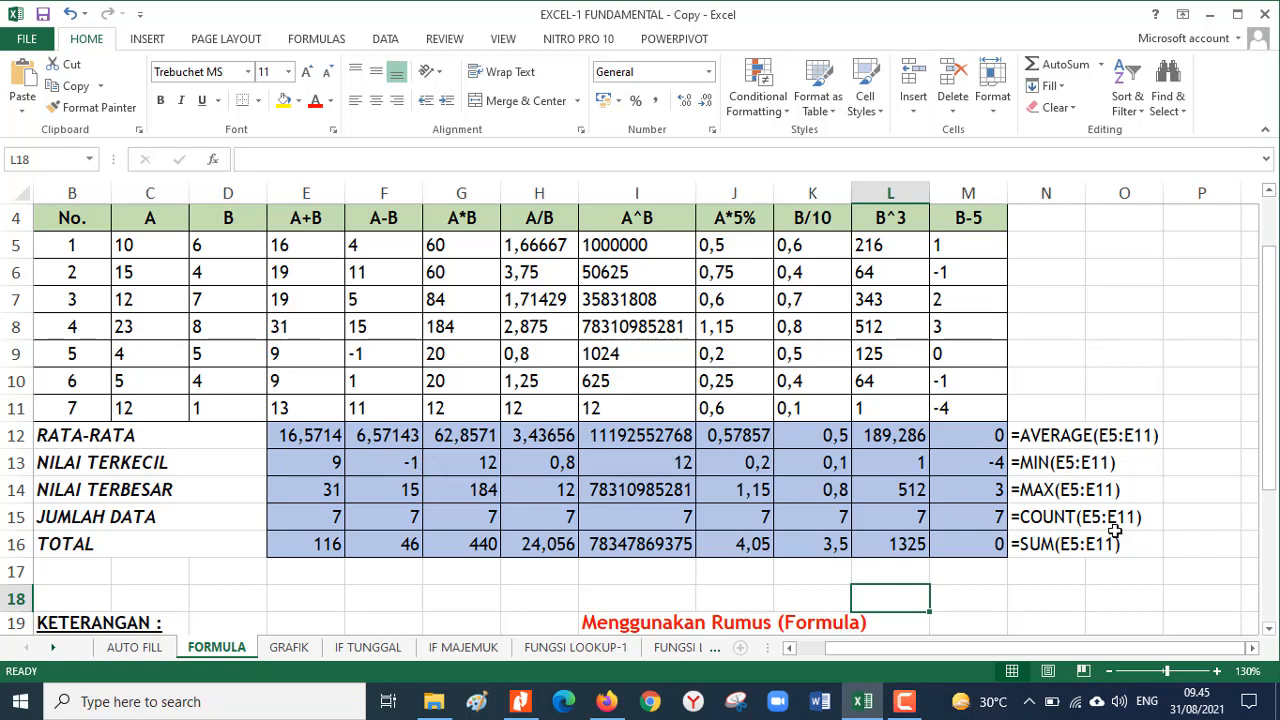
left_click(1040, 436)
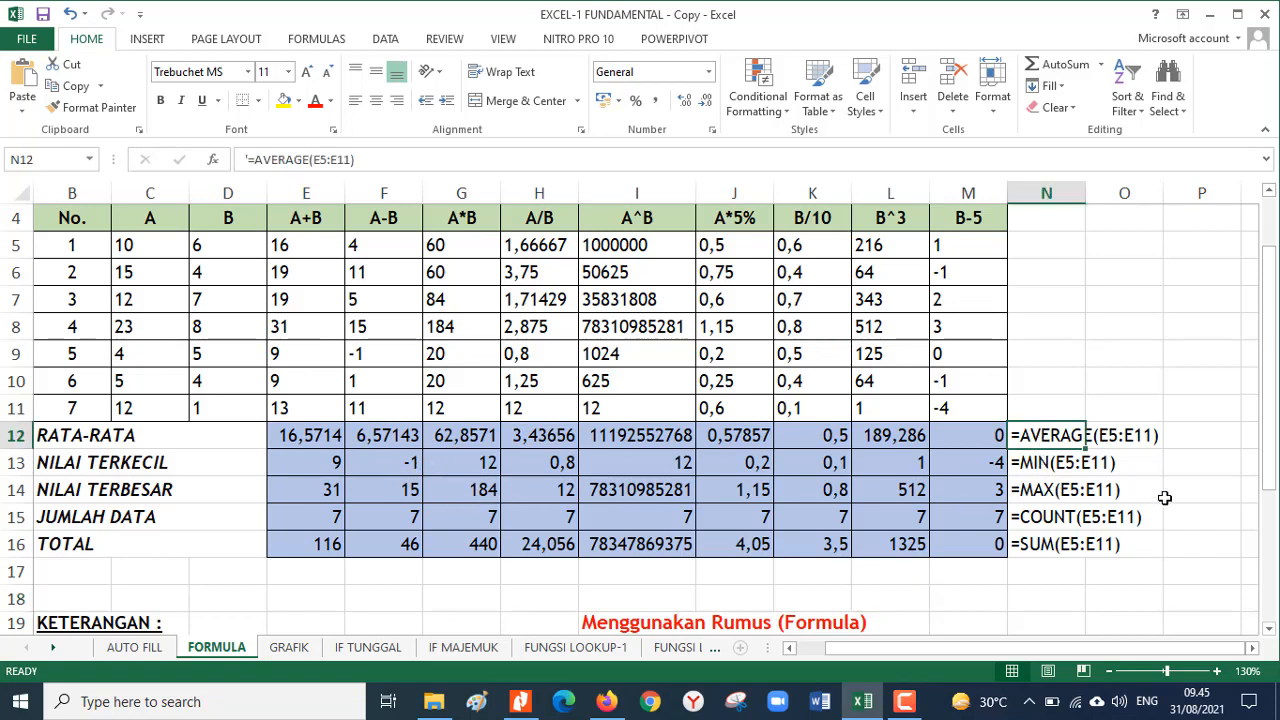
left_click(1193, 444)
left_click(1203, 469)
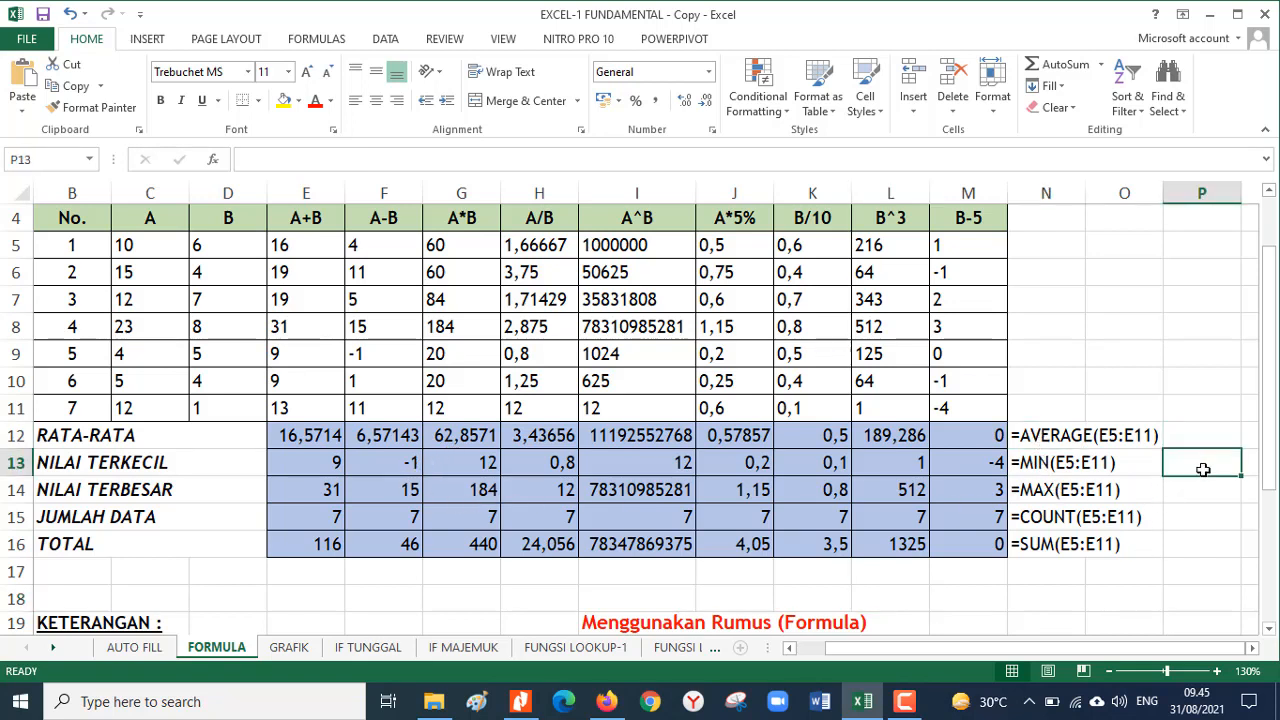
left_click(1201, 492)
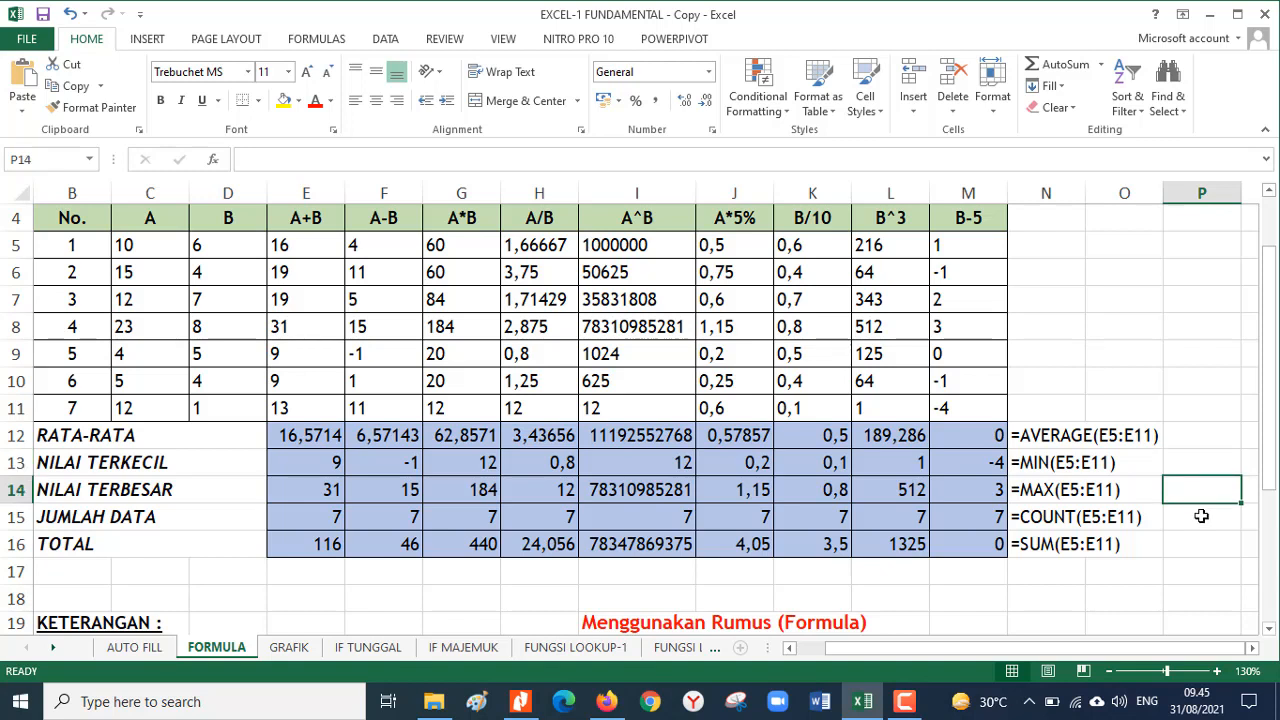
left_click(1201, 516)
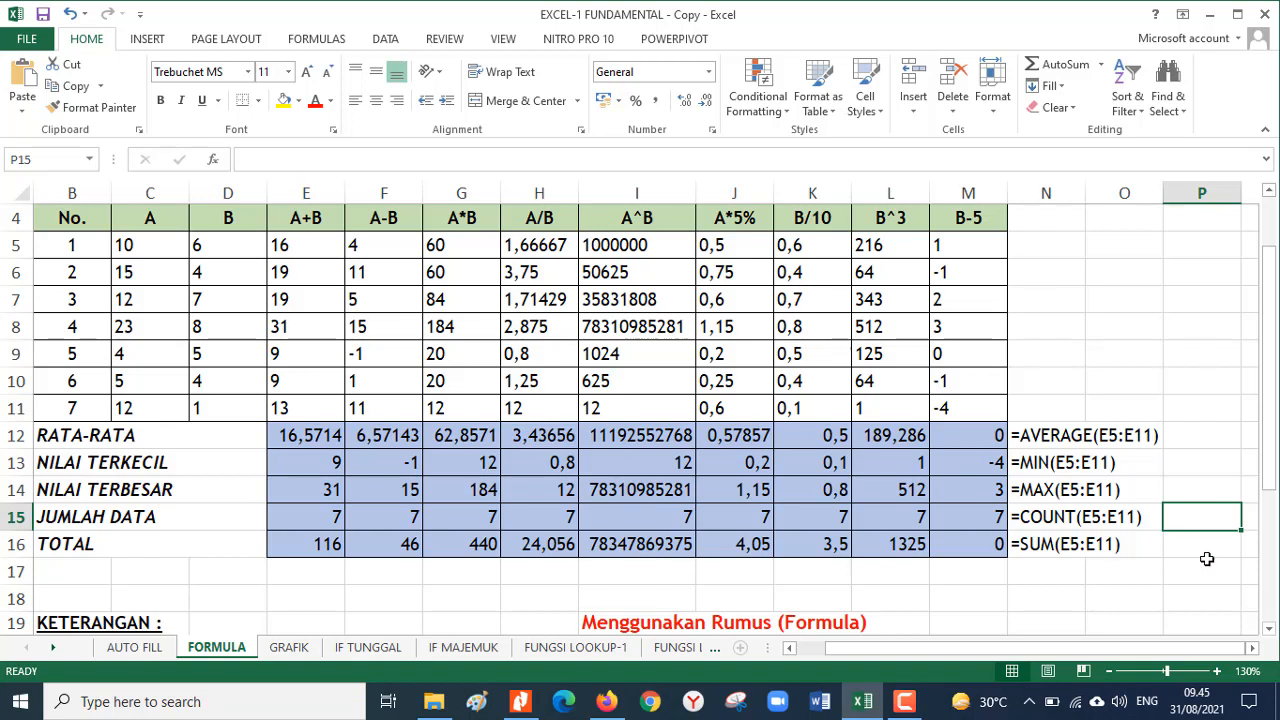
left_click(1205, 555)
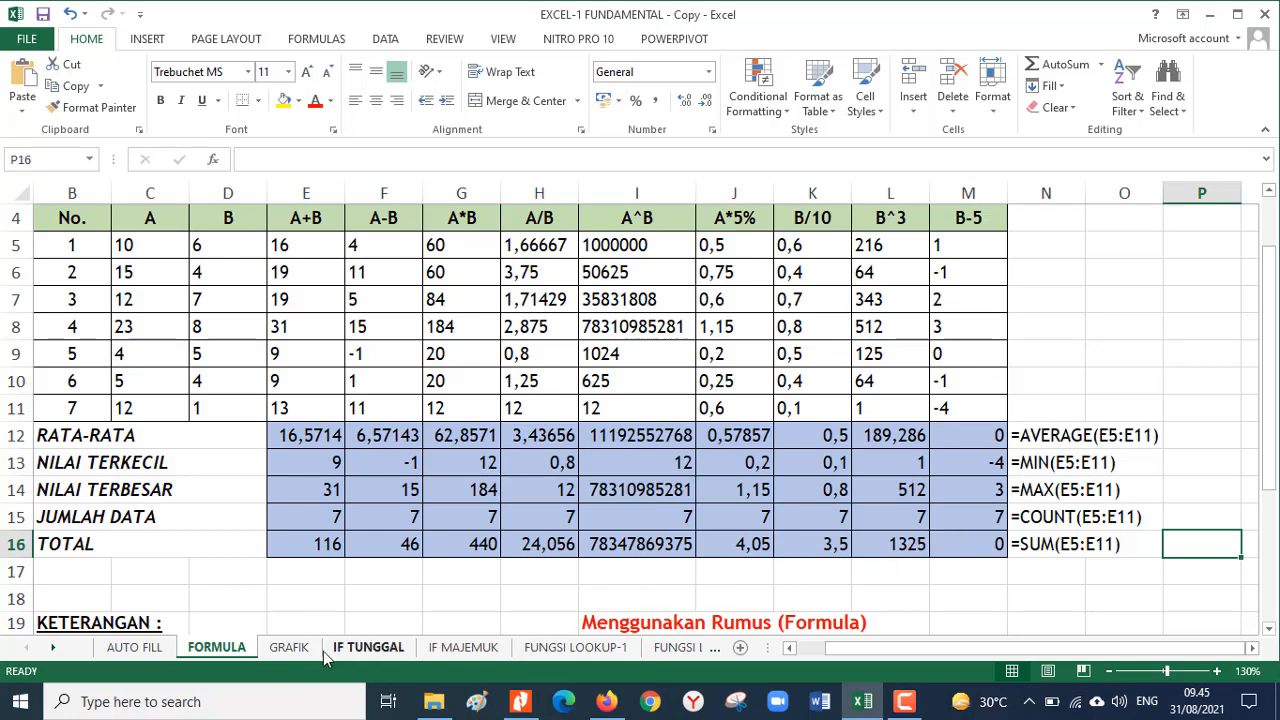
Step: On the GRAFIK sheet, insert a 2-D clustered column chart from B3:D9 and move it clear of the data table
left_click(287, 647)
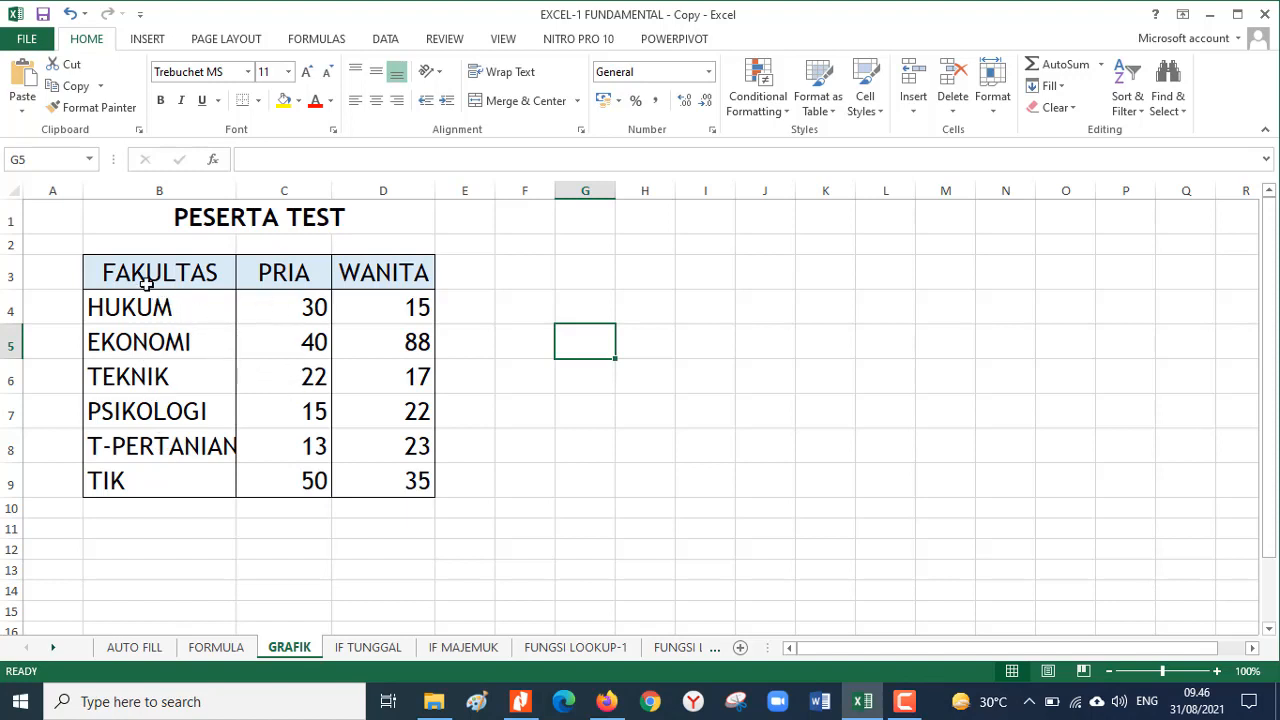
left_click_drag(133, 272, 394, 480)
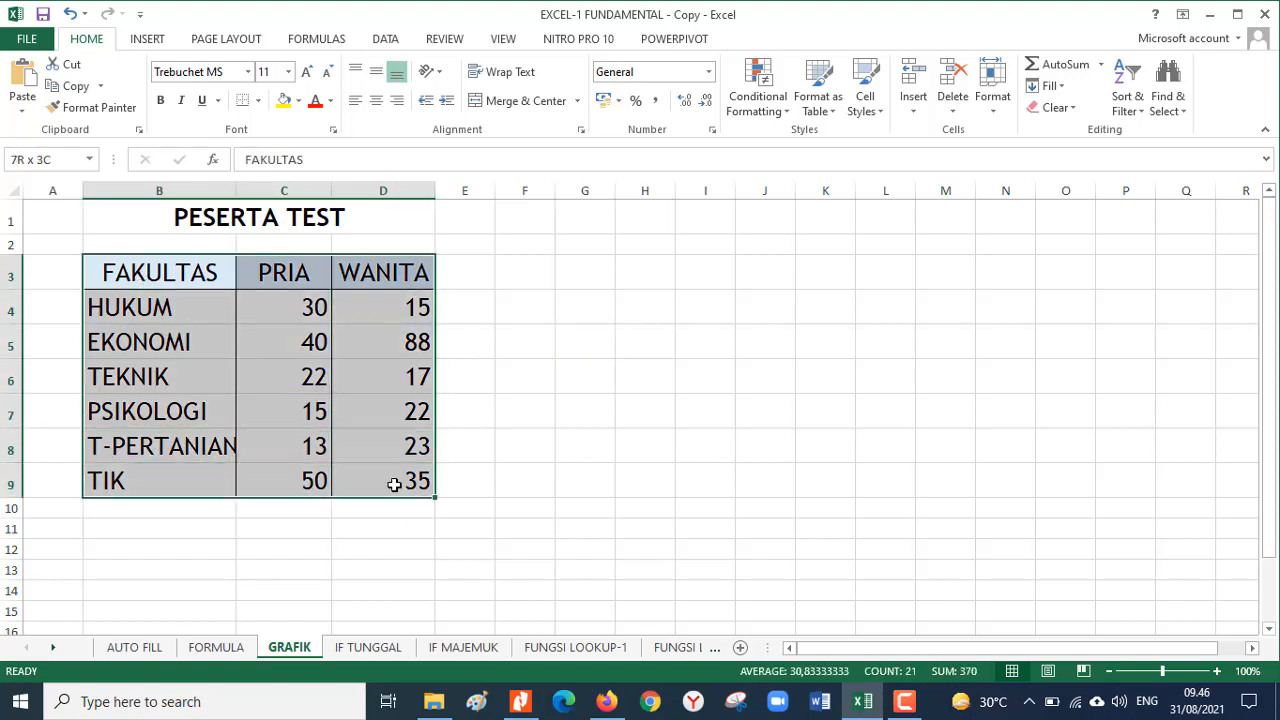
left_click(147, 42)
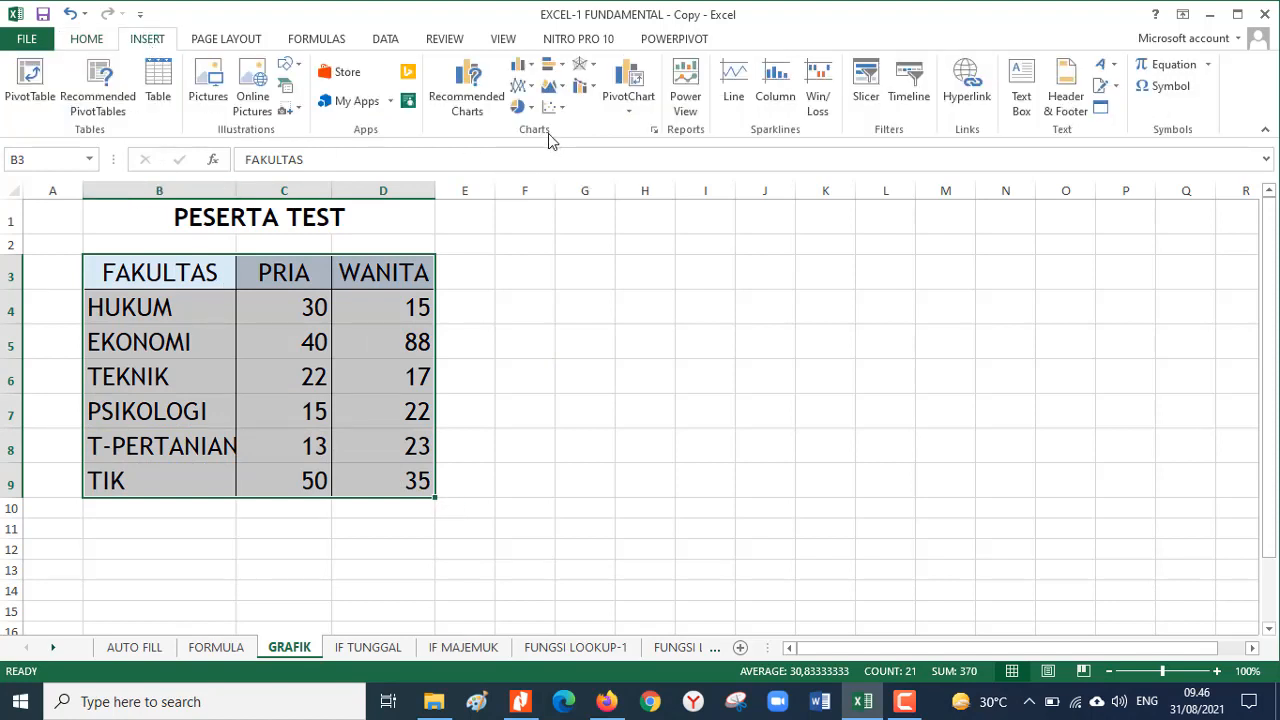
left_click(529, 68)
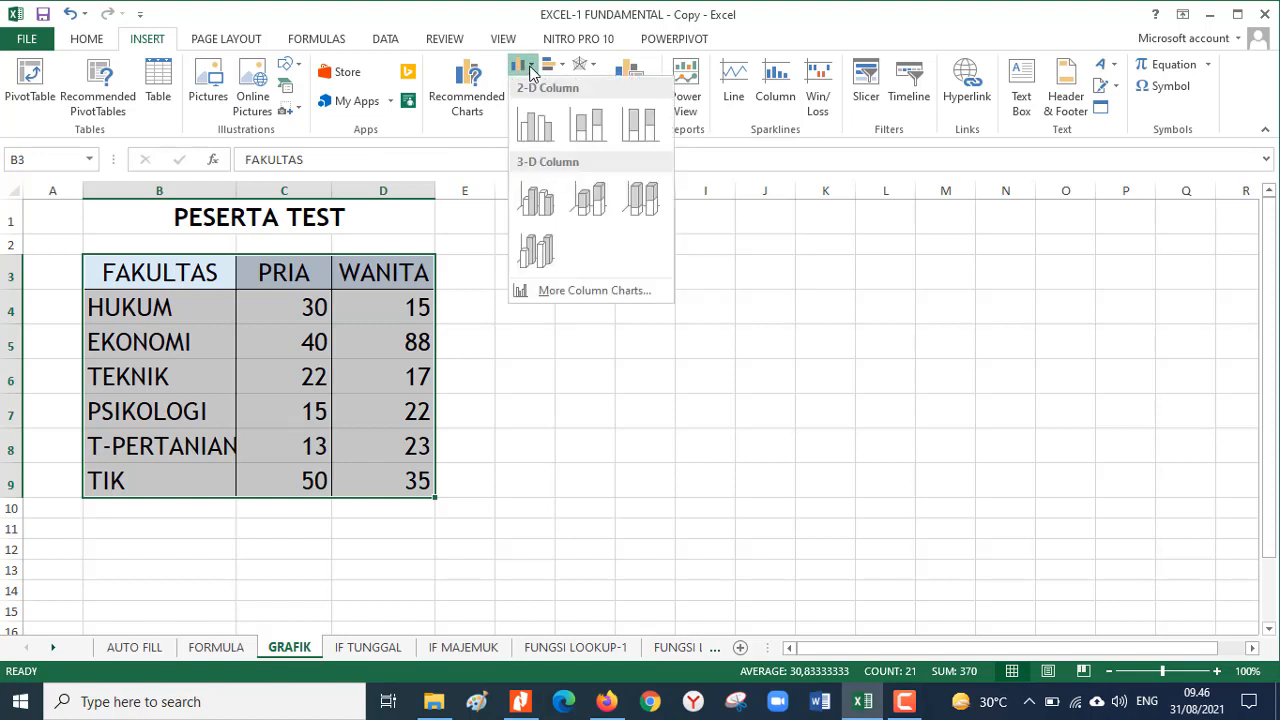
left_click(534, 125)
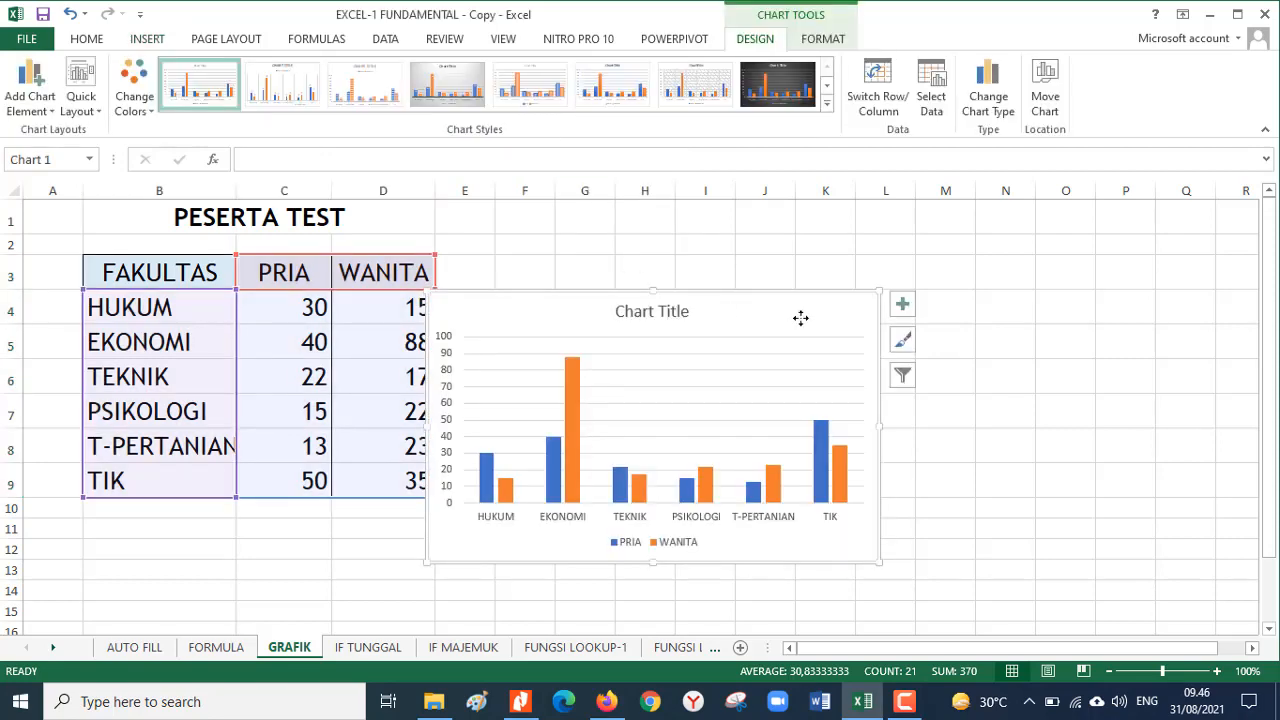
left_click_drag(800, 318, 864, 280)
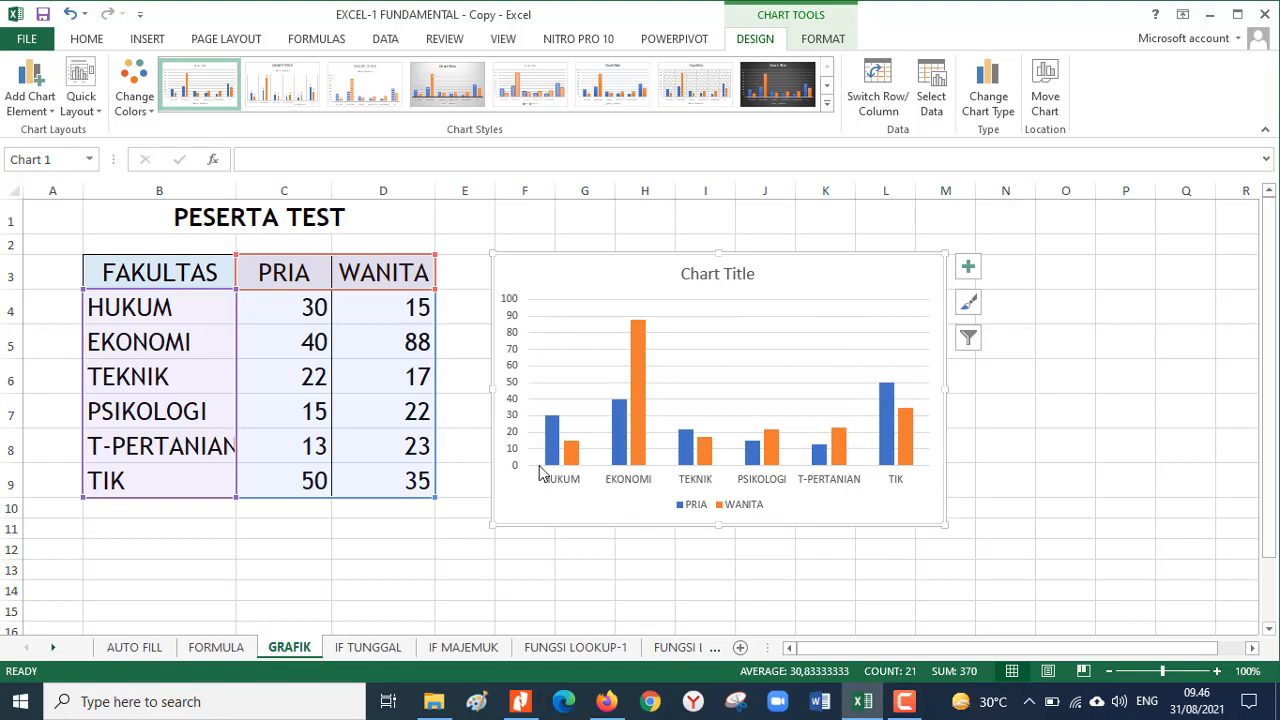
Step: Change the column chart's title to PESERTA TEST
left_click(706, 273)
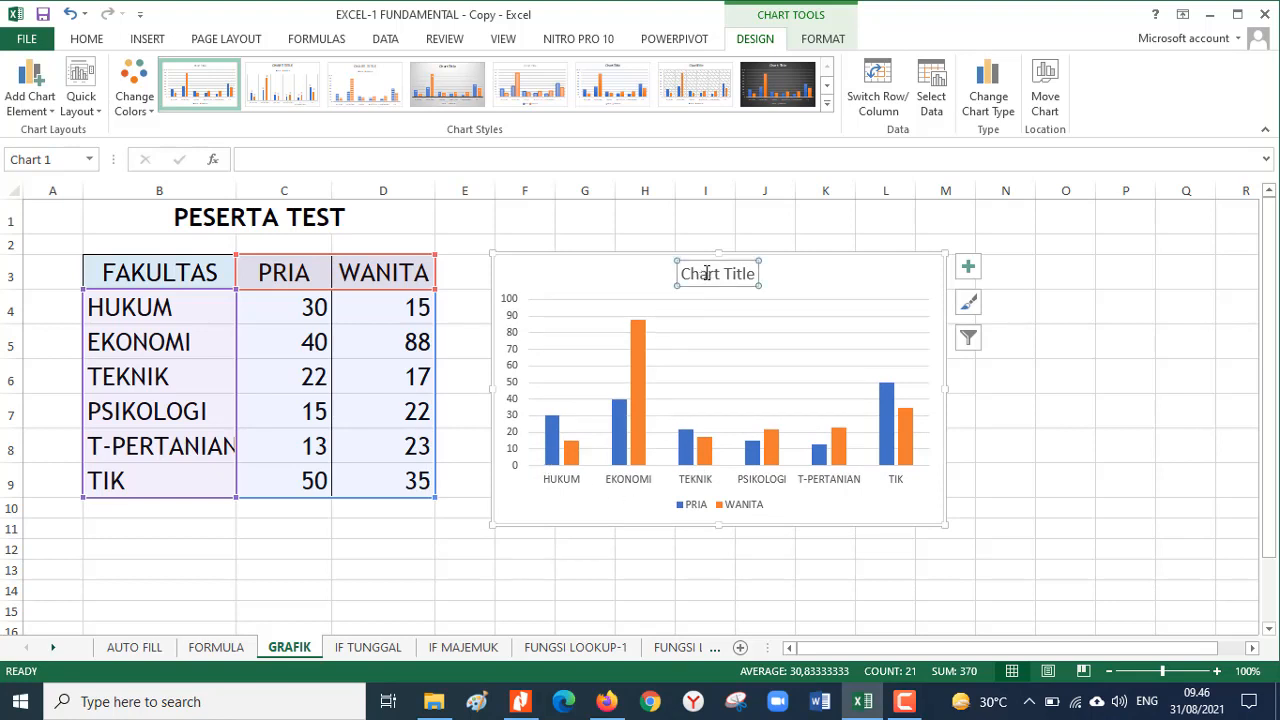
left_click(706, 273)
key("ctrl+a")
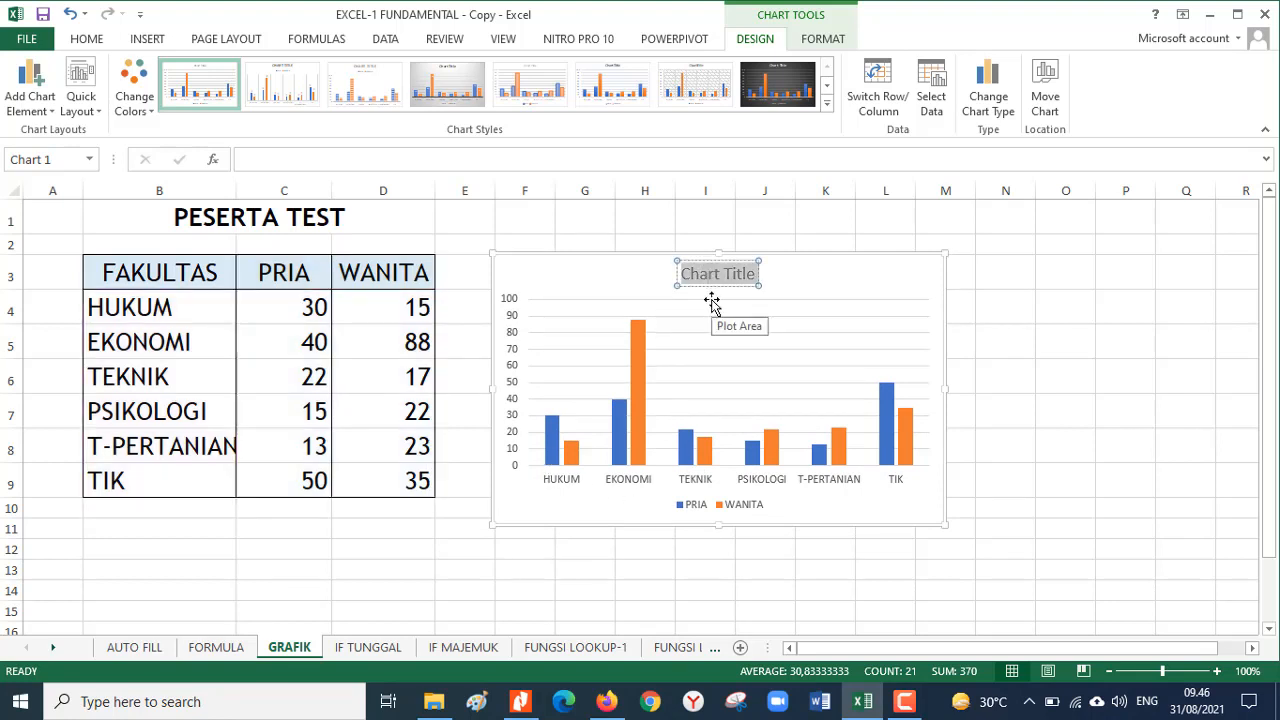
type("PESERTA TEST")
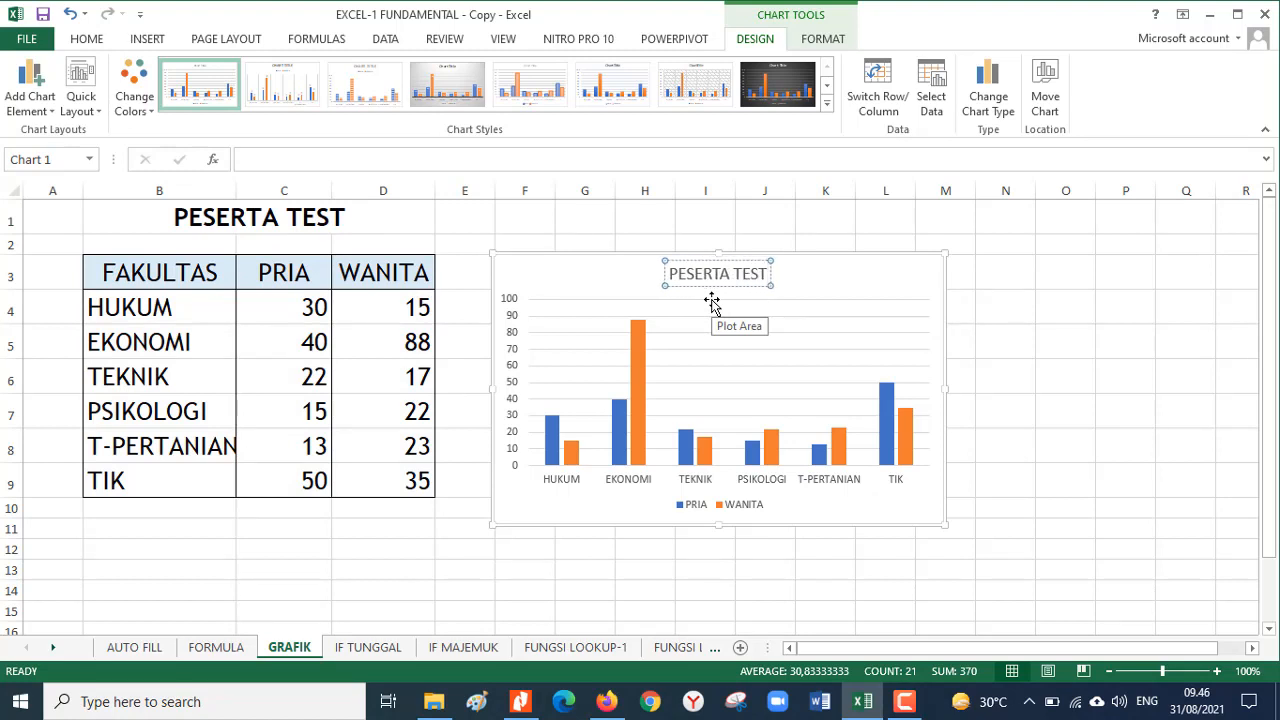
left_click(1114, 437)
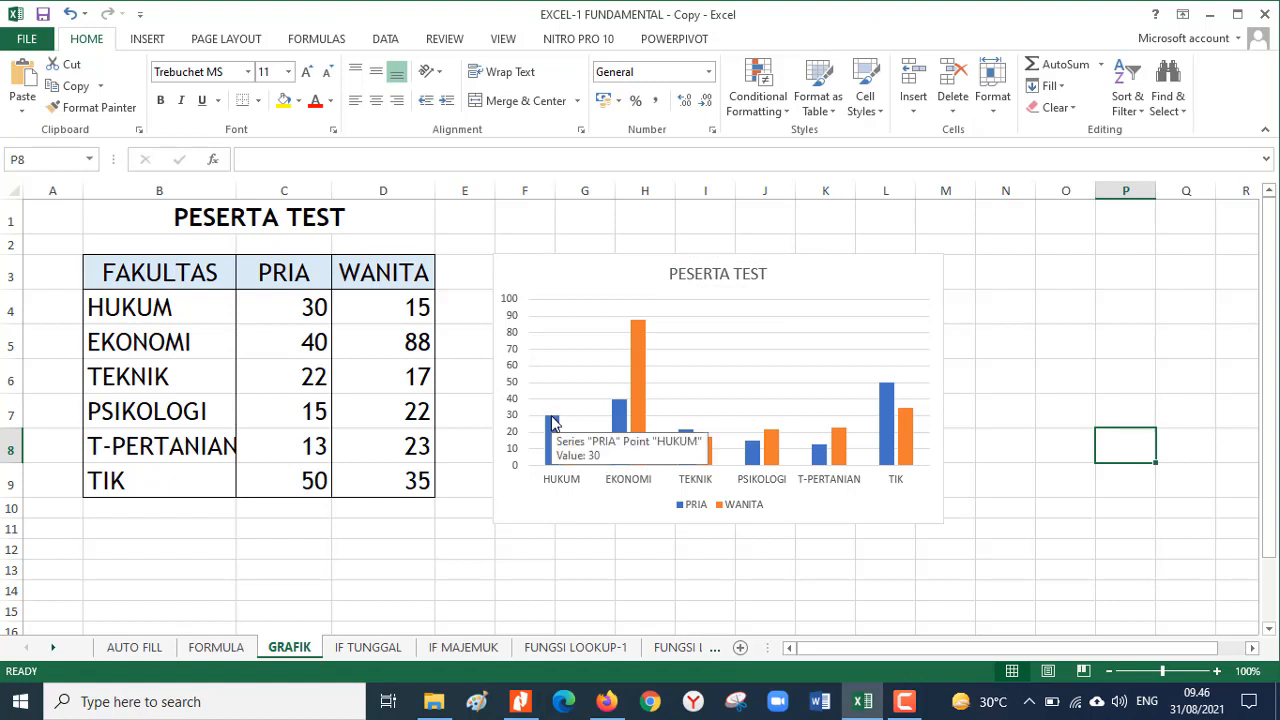
mouse_move(573, 451)
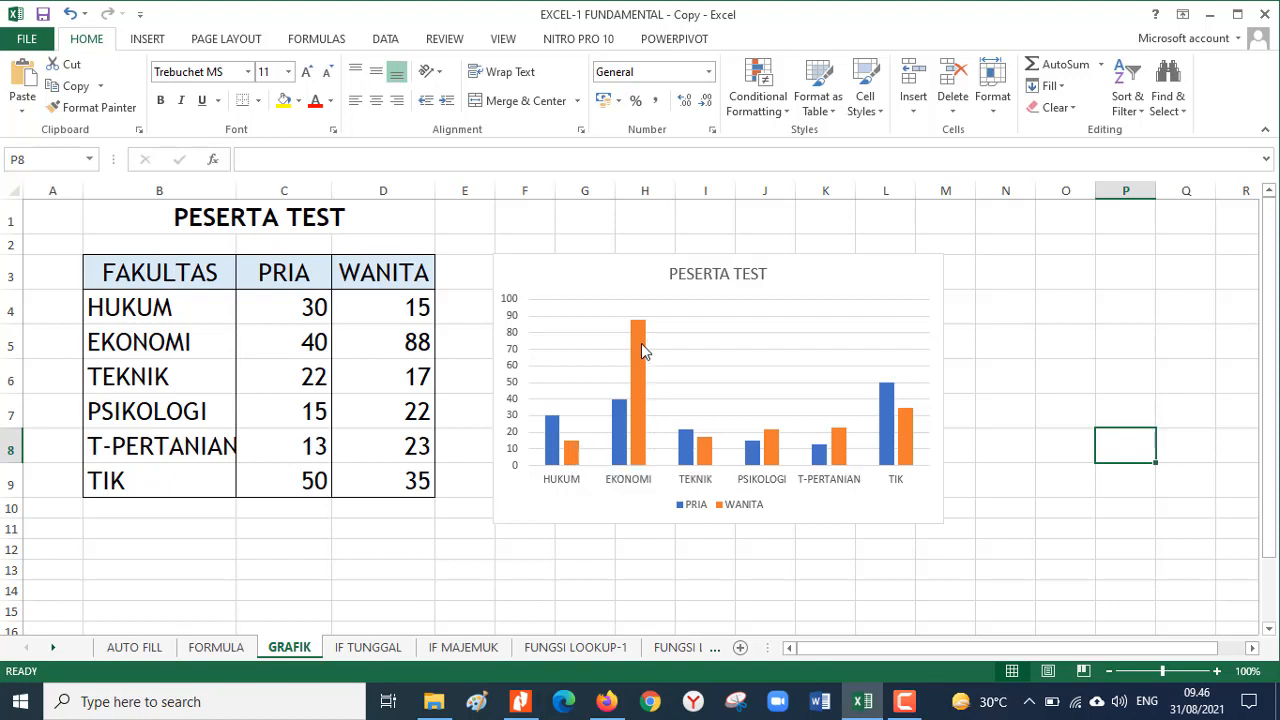
mouse_move(641, 361)
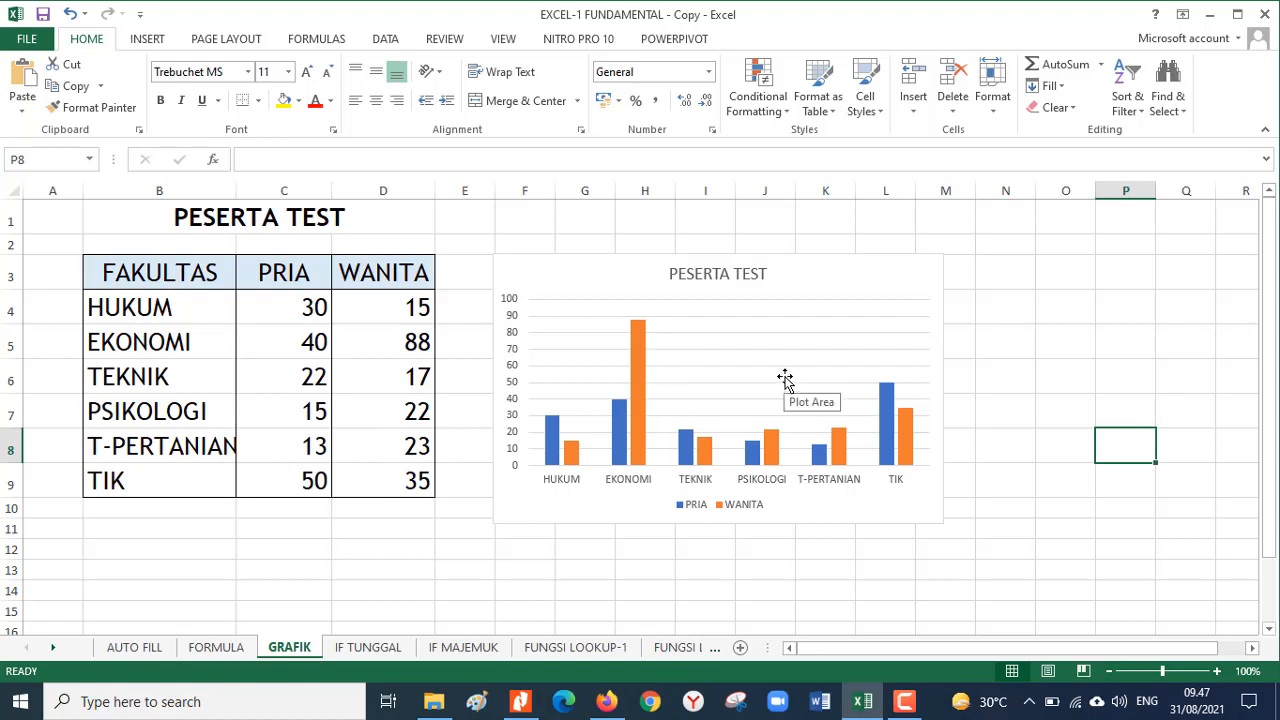
Step: Open the IF TUNGGAL sheet and examine the Kode table and the rules for filling the Kota and Harga columns
left_click(360, 648)
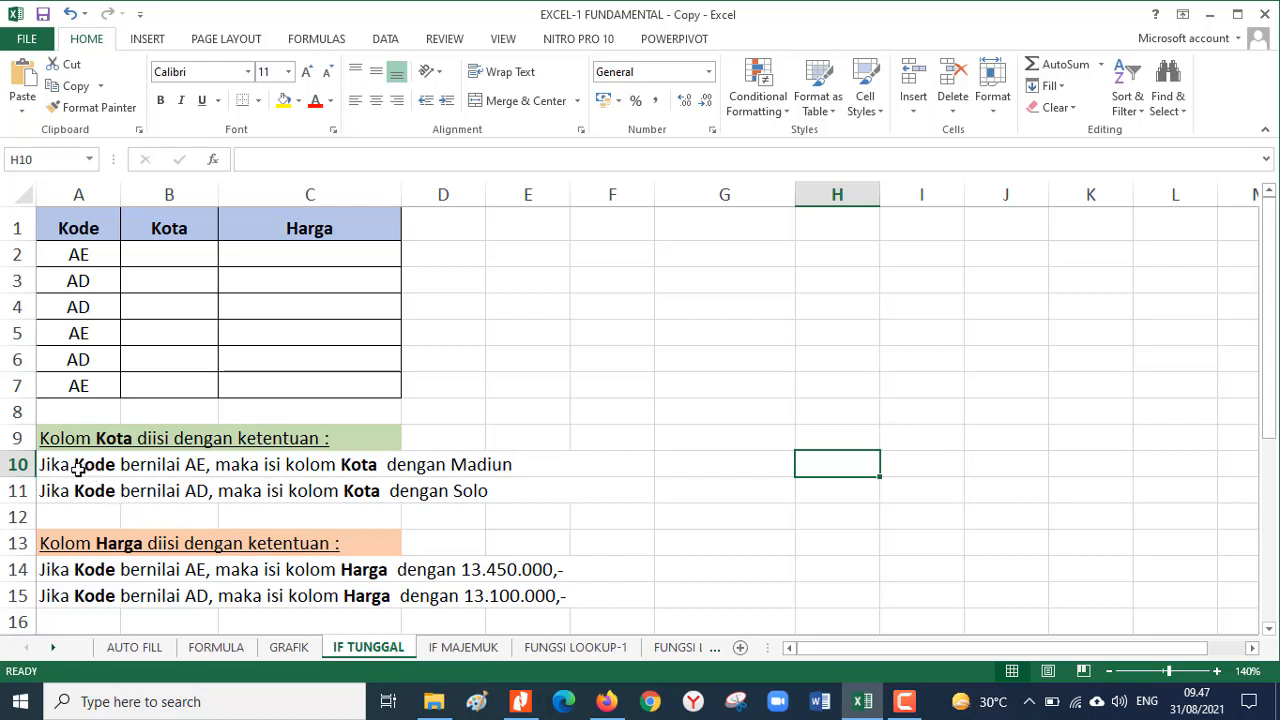
left_click(66, 254)
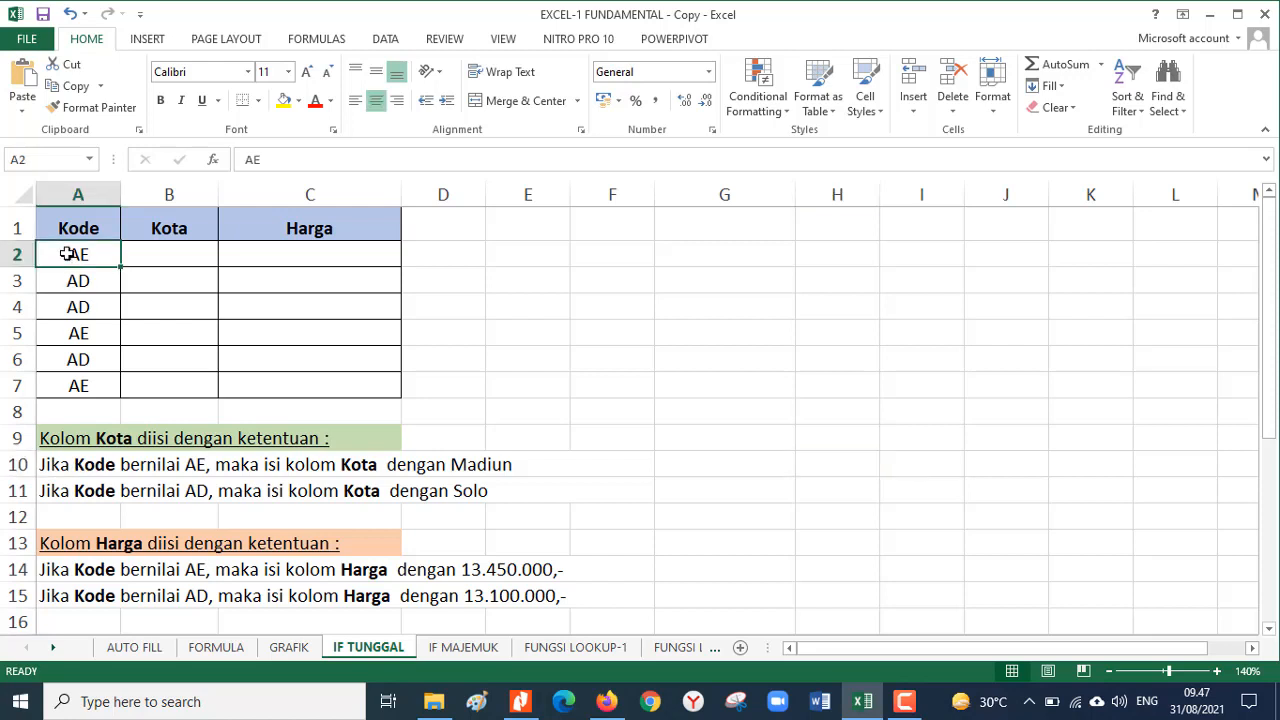
left_click(145, 252)
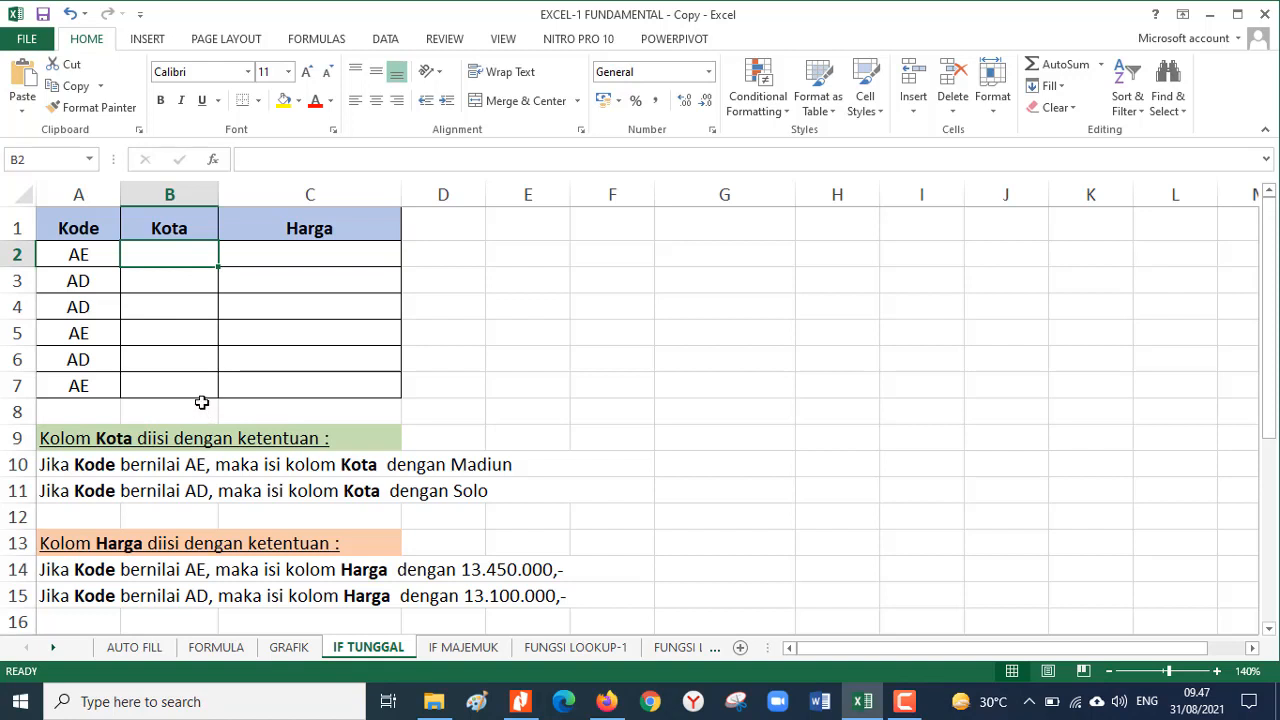
left_click(280, 256)
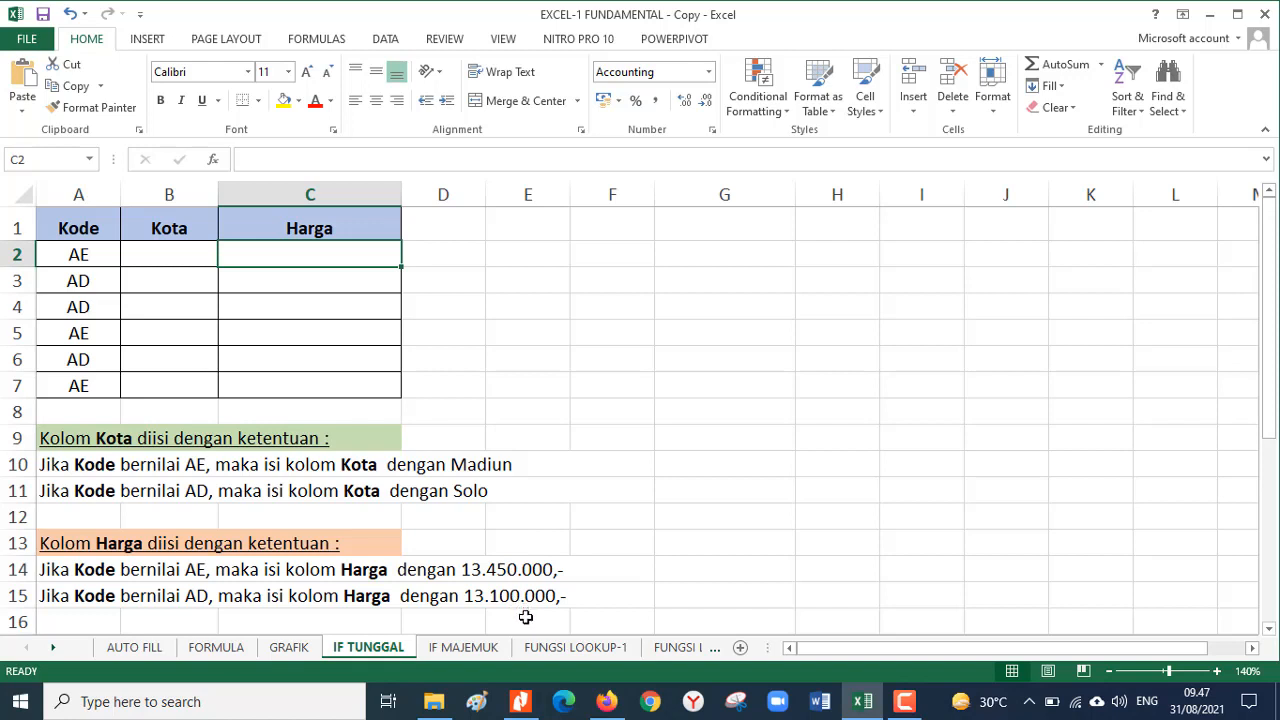
Step: Enter =IF(A2="AE";"MADIUN";"SOLO") in B2 and fill it down the Kota column to row 7
left_click(176, 256)
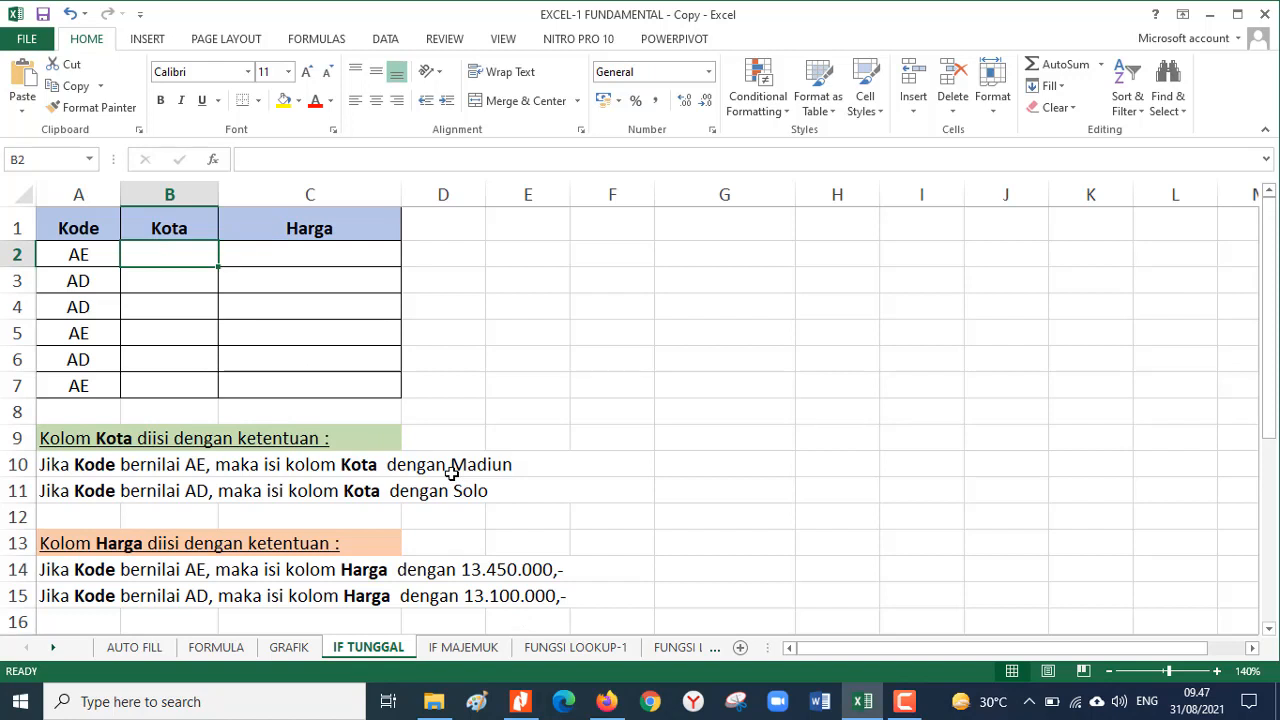
type("=IF")
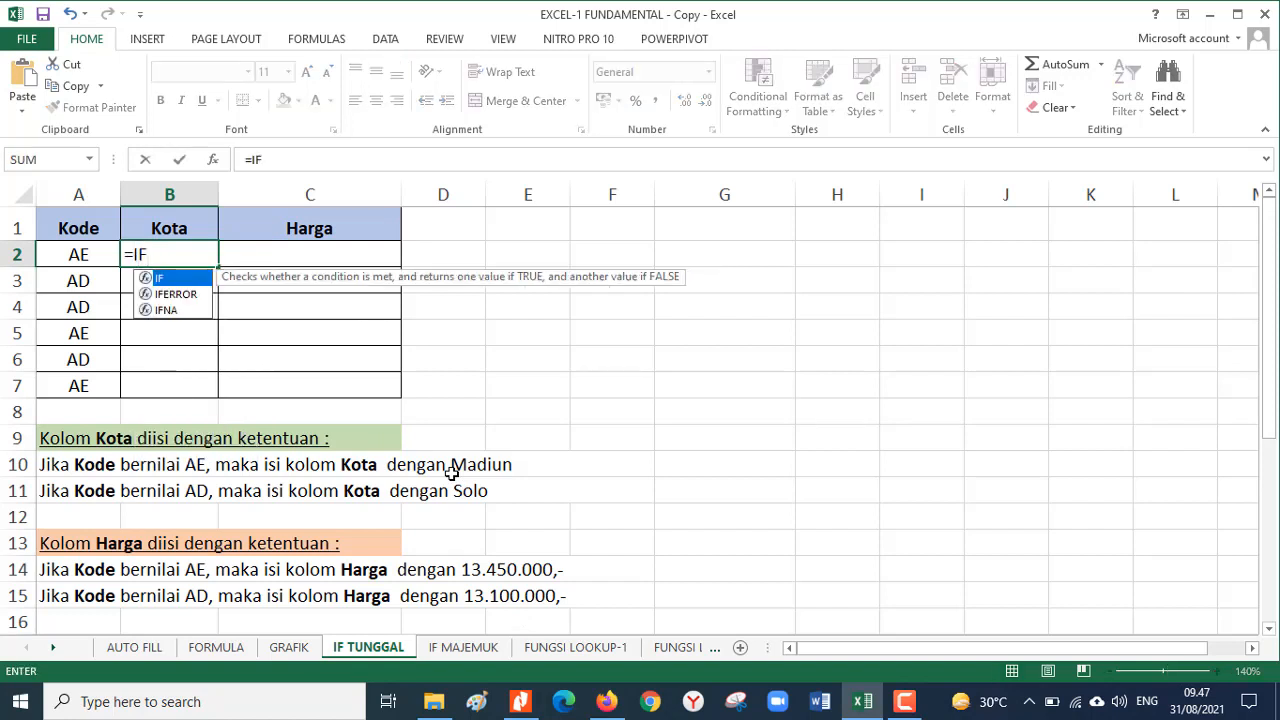
type("(")
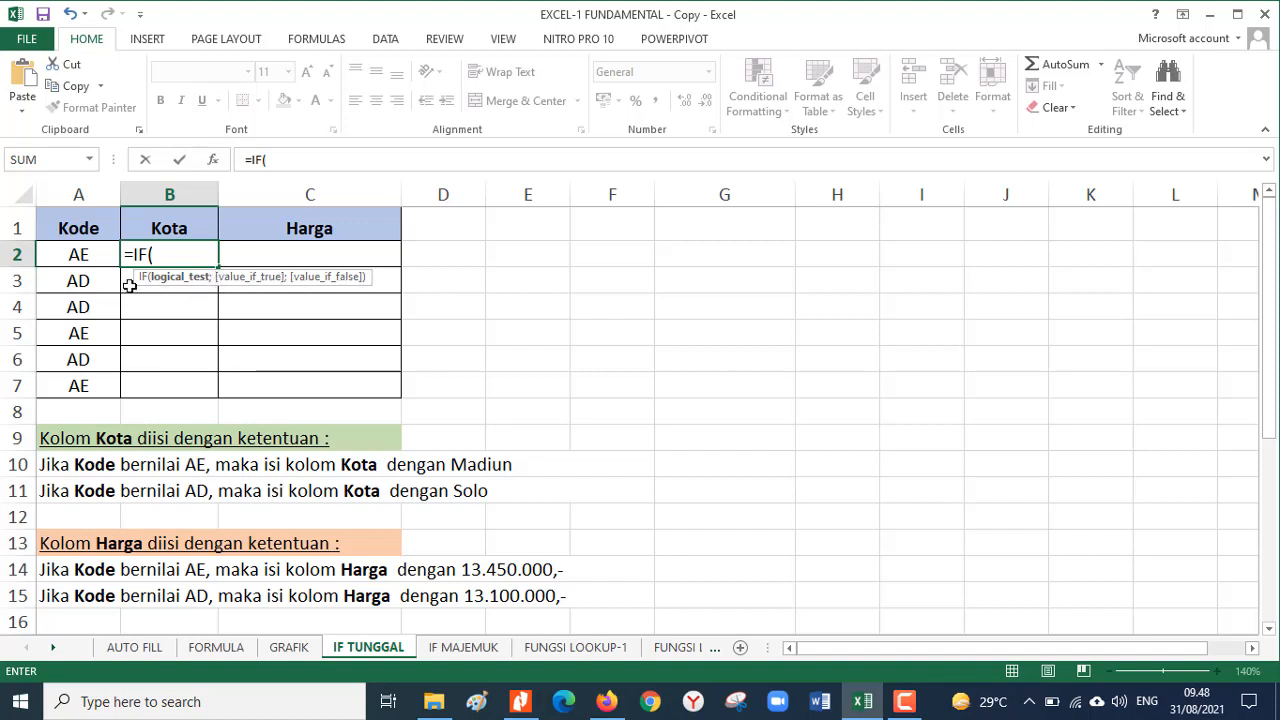
left_click(61, 254)
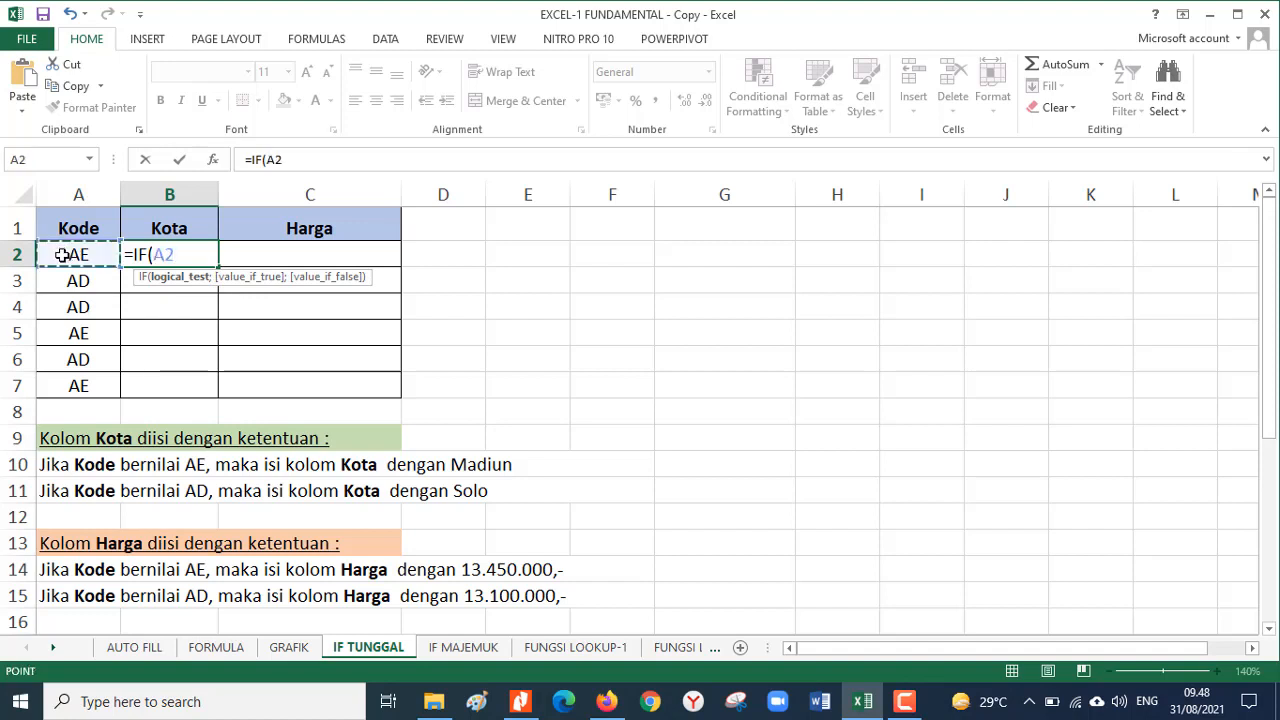
type("=")
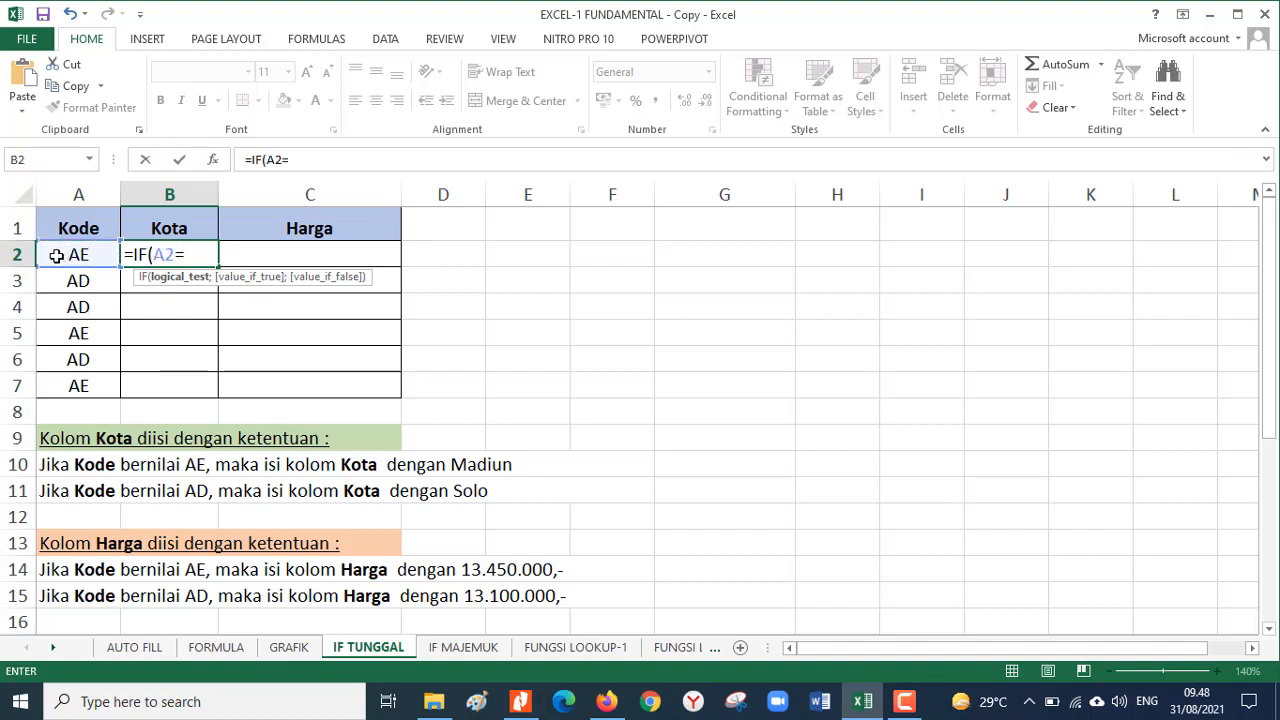
type("\"AE")
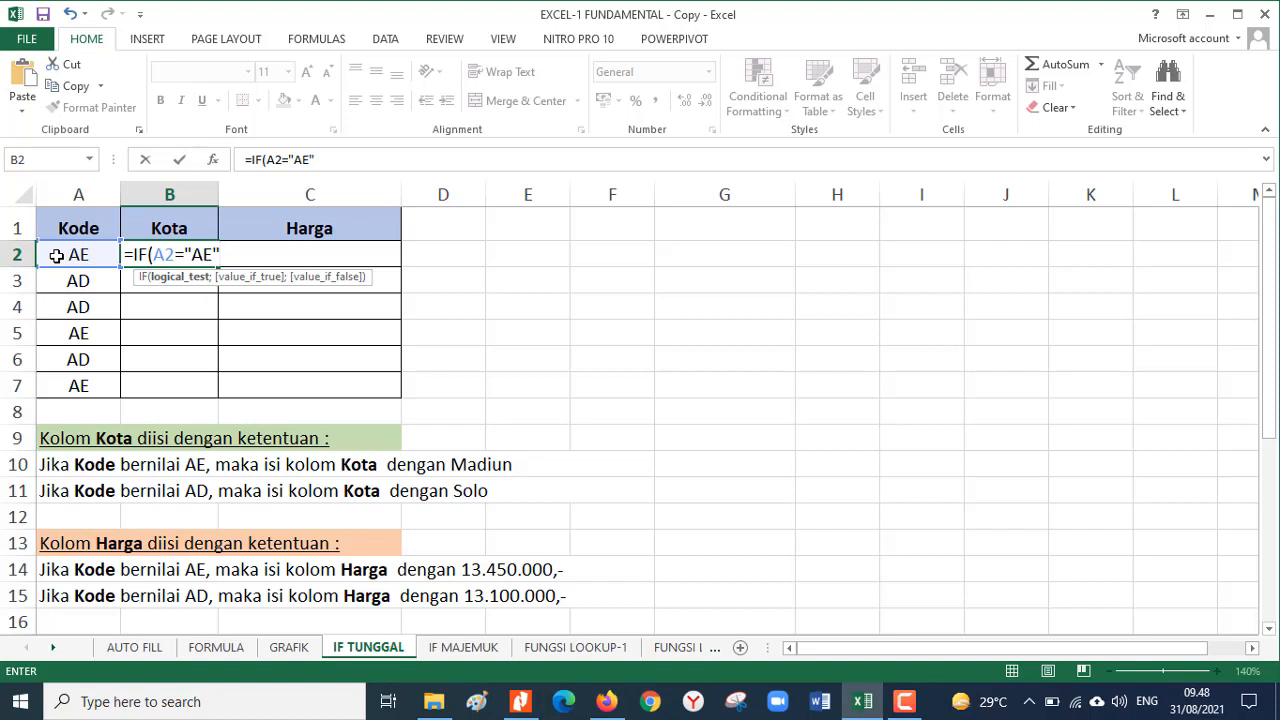
type("\";")
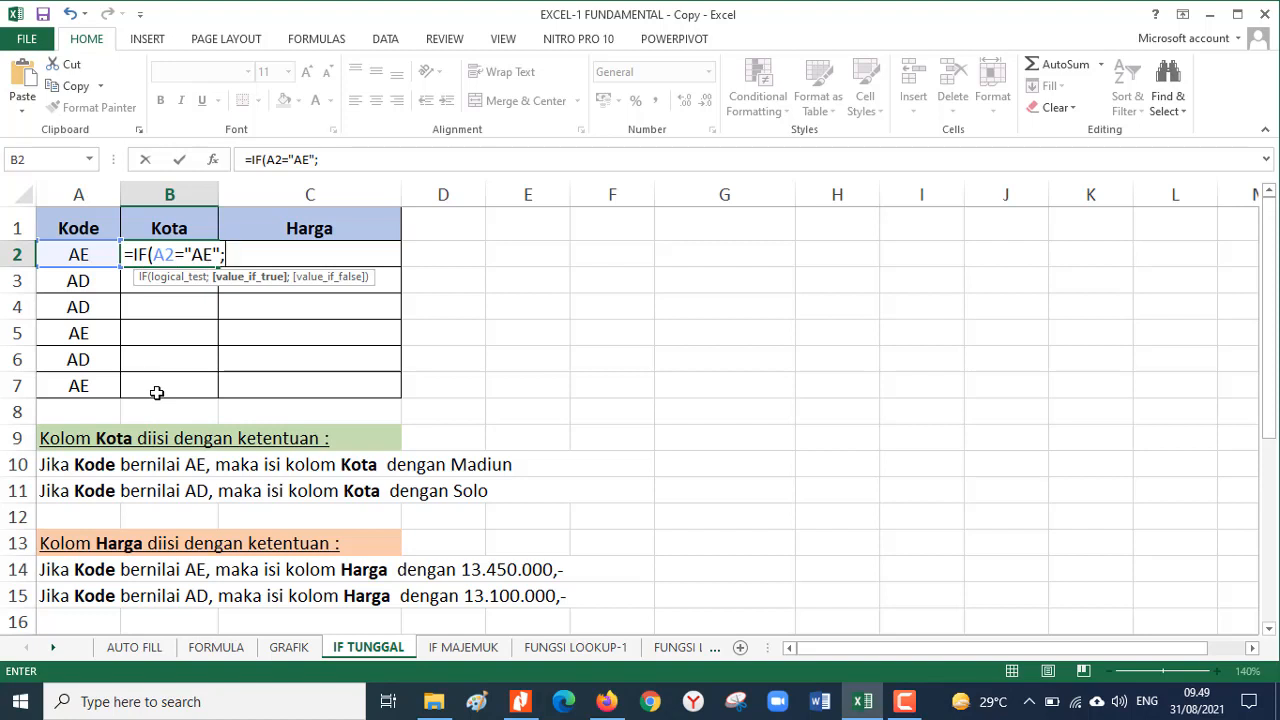
type("\"MADIU")
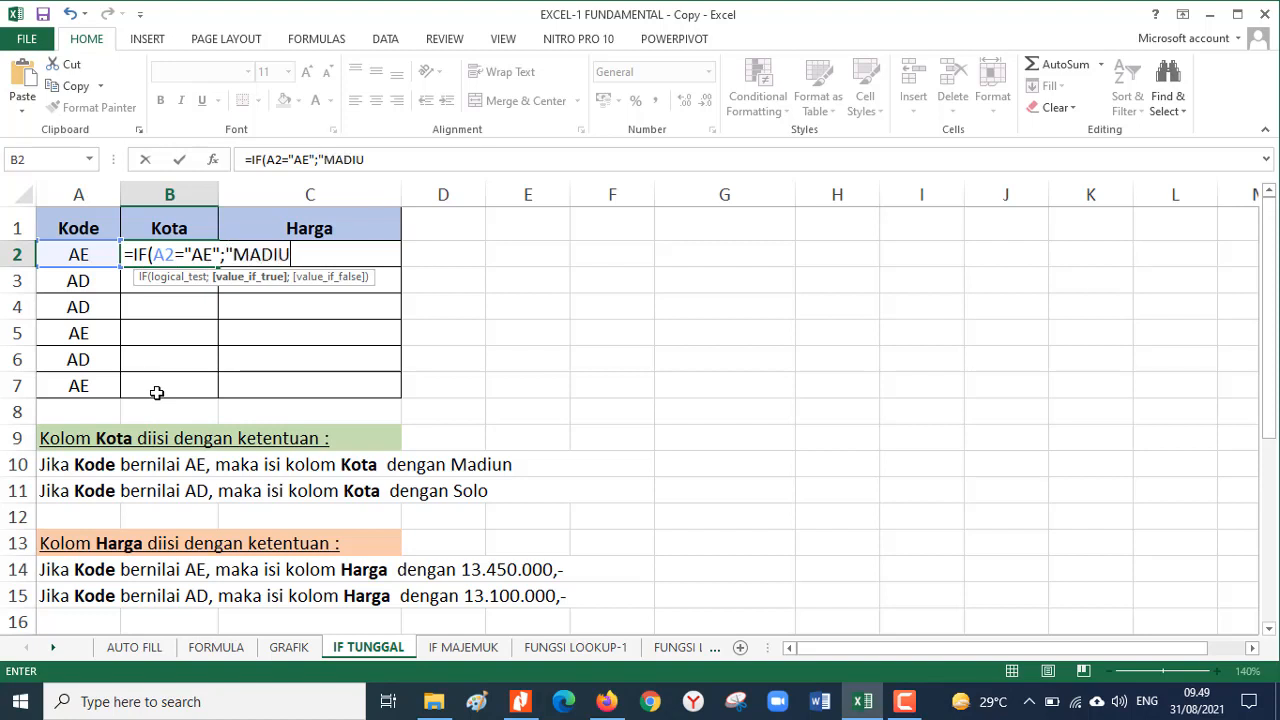
type("N\"")
type(";")
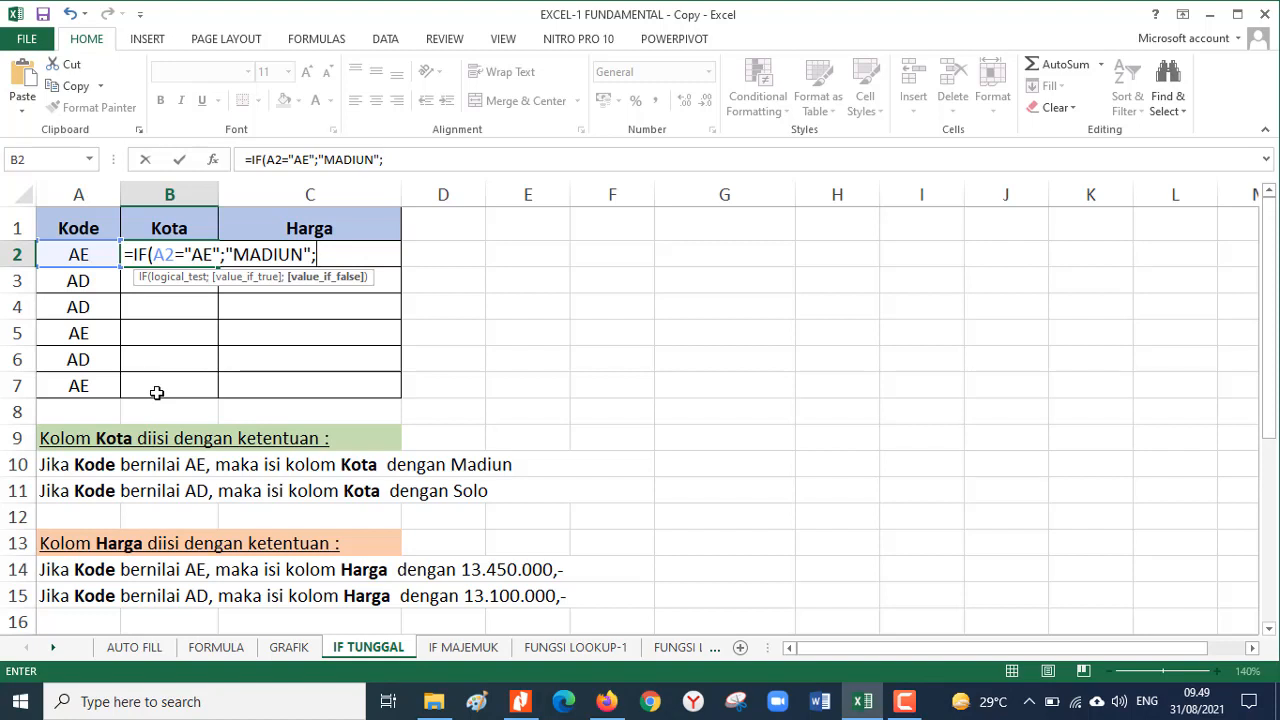
type("\"SOLO")
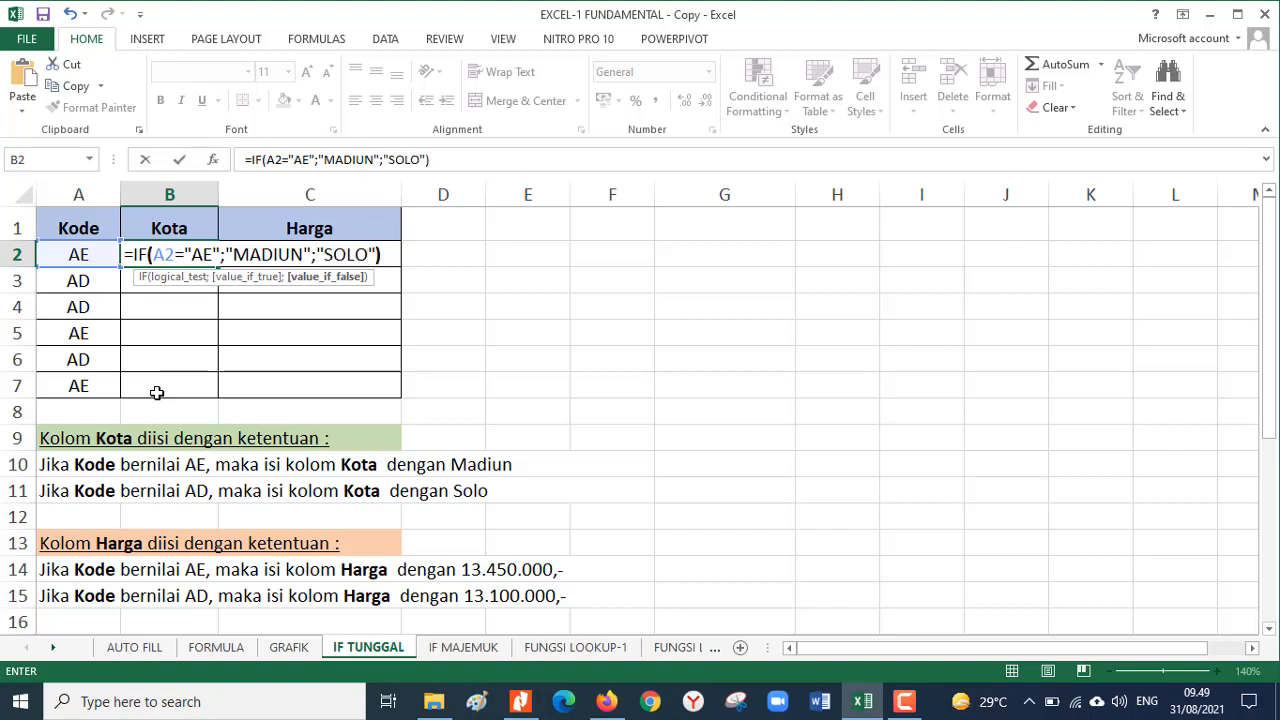
key("Return")
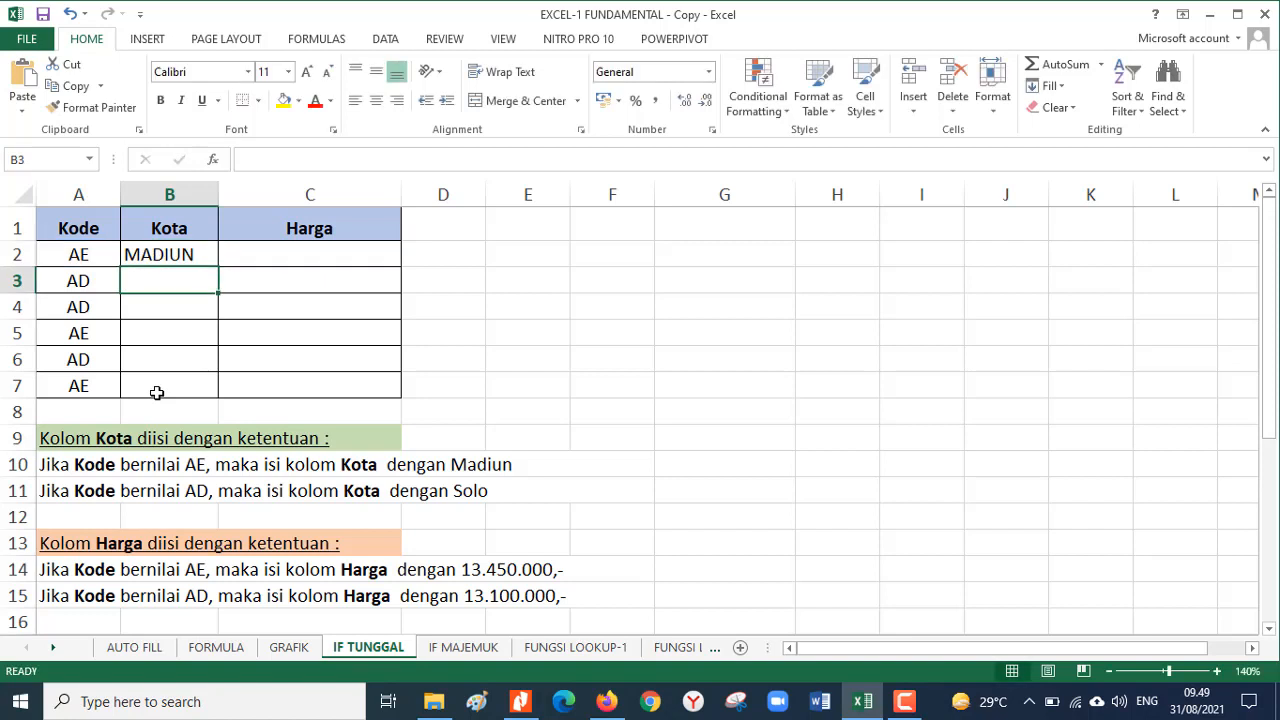
left_click(171, 254)
double_click(218, 266)
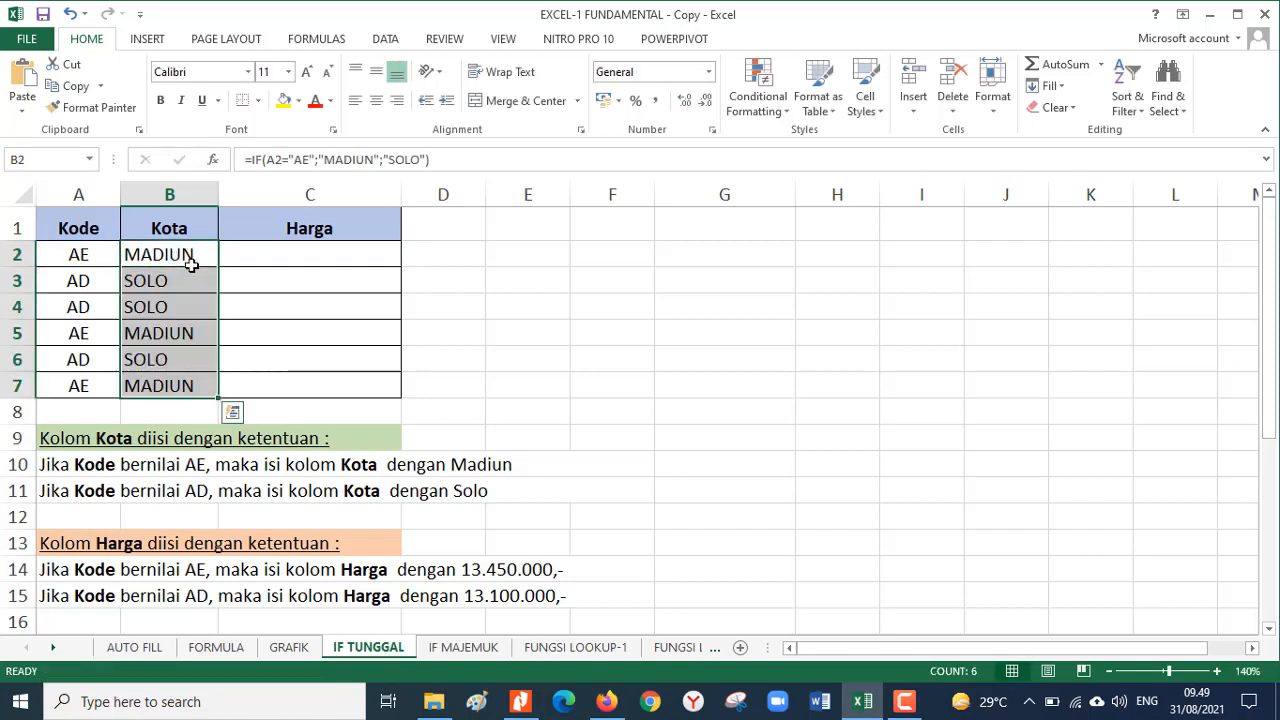
Step: Note the Kota formula =IF(A2="AE";"MADIUN";"SOLO") from B2 as plain text in cell D2
left_click(189, 253)
left_click(453, 167)
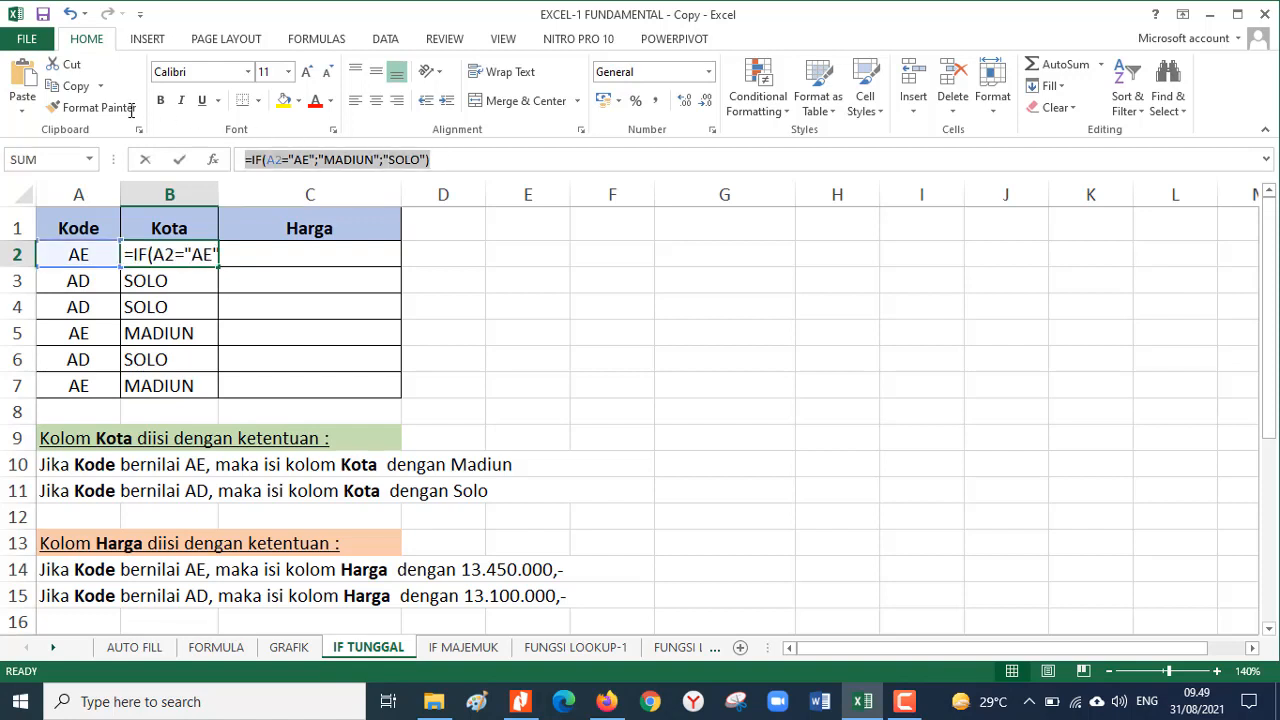
key("Return")
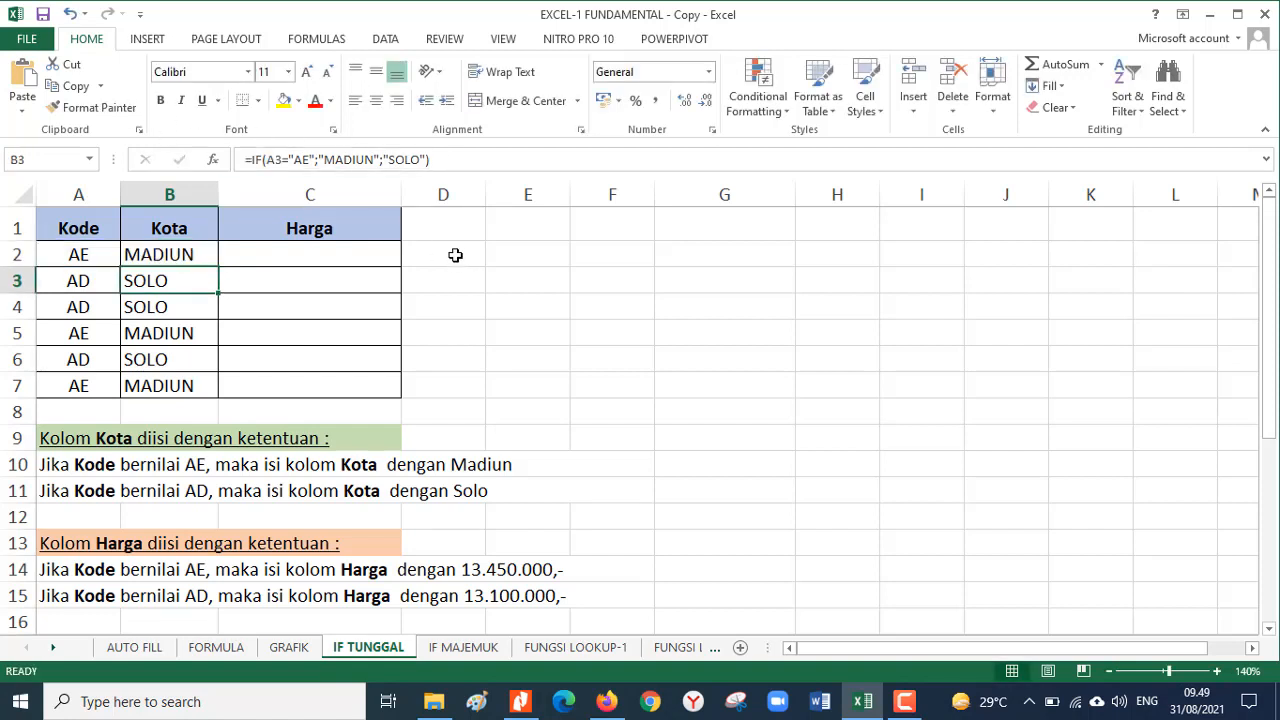
left_click(455, 254)
double_click(455, 253)
type("=IF(A2=\"AE\";\"MADIUN\";\"SOLO\")")
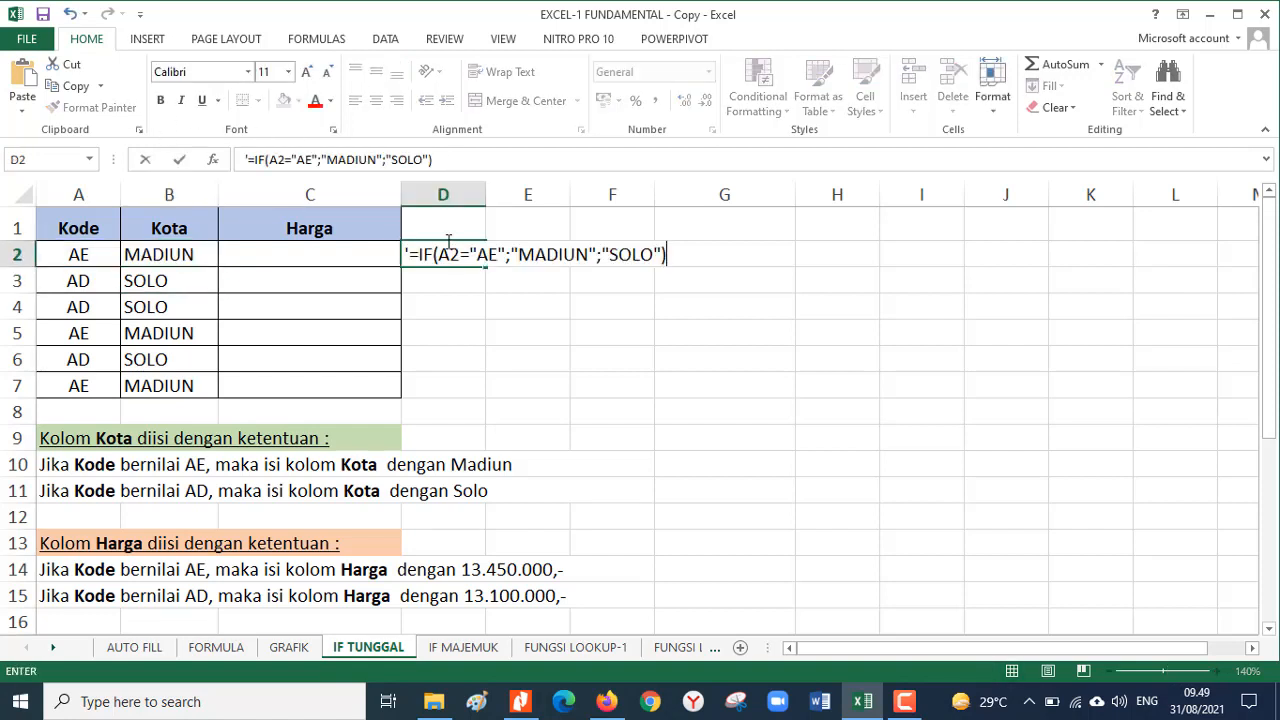
key("Return")
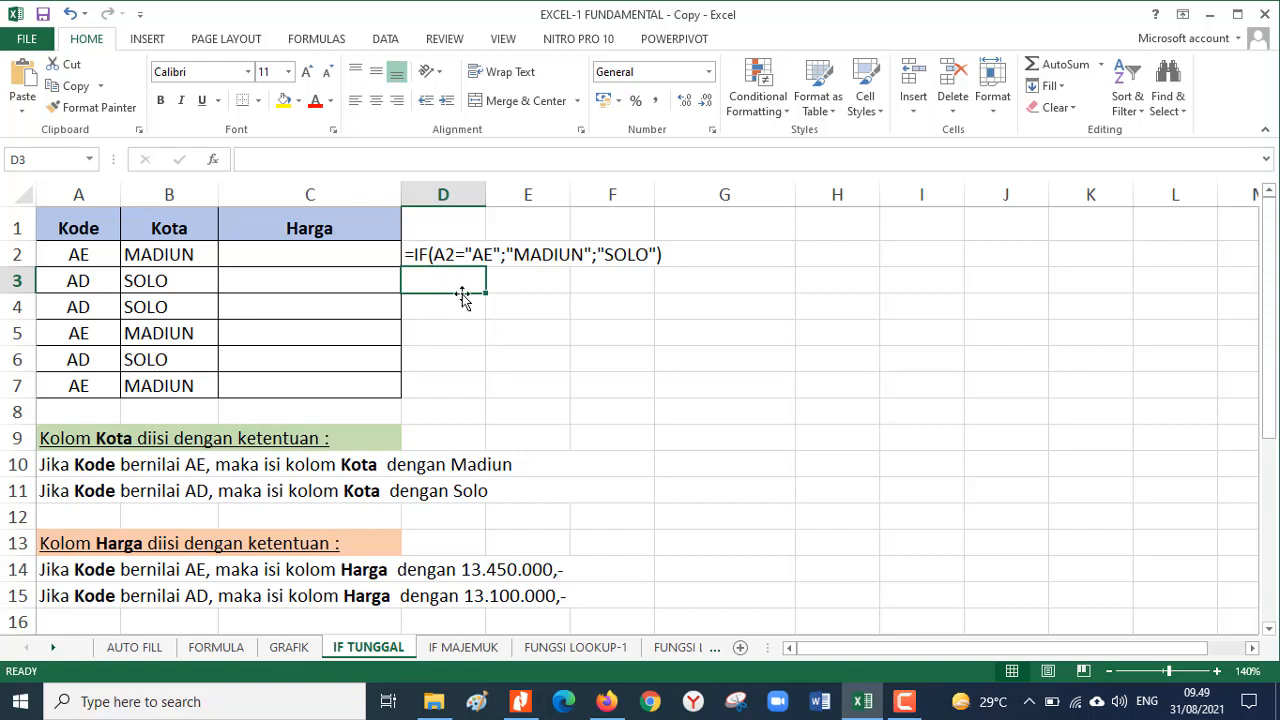
Step: Enter =IF(A2="AE";13450000;13100000) in C2 and fill it down the Harga column to row 7
left_click(334, 253)
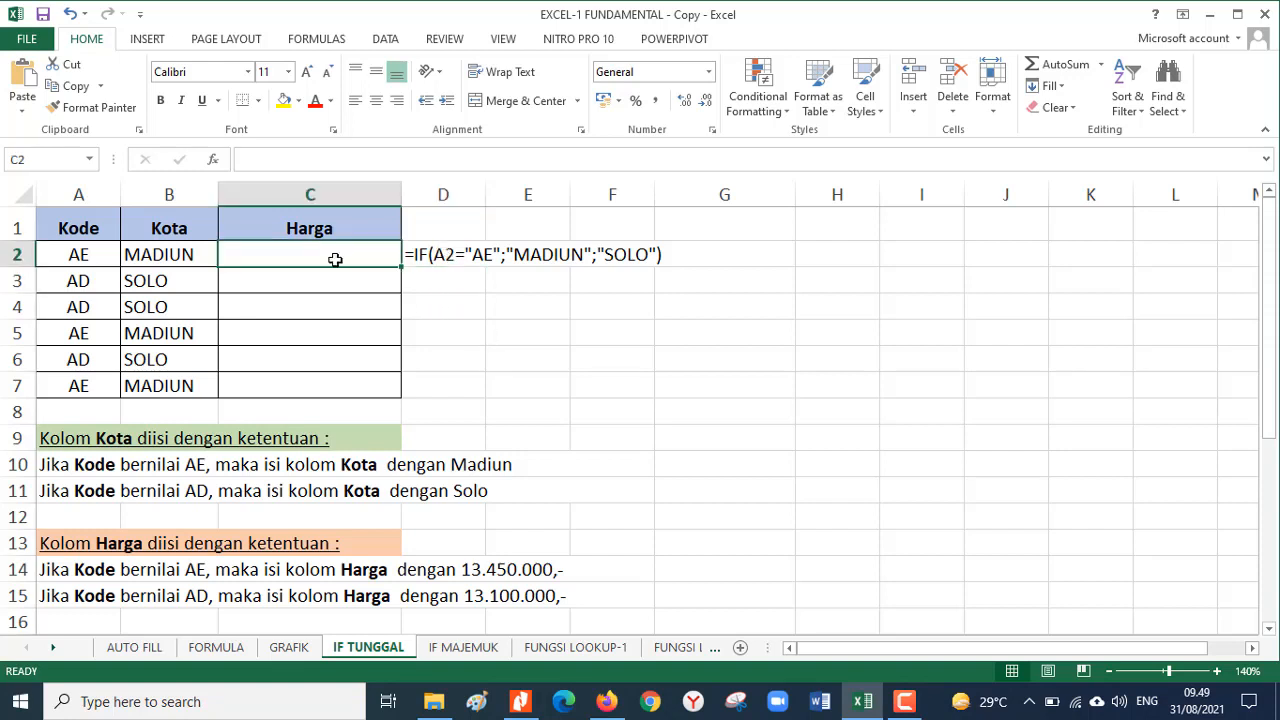
type("=IF")
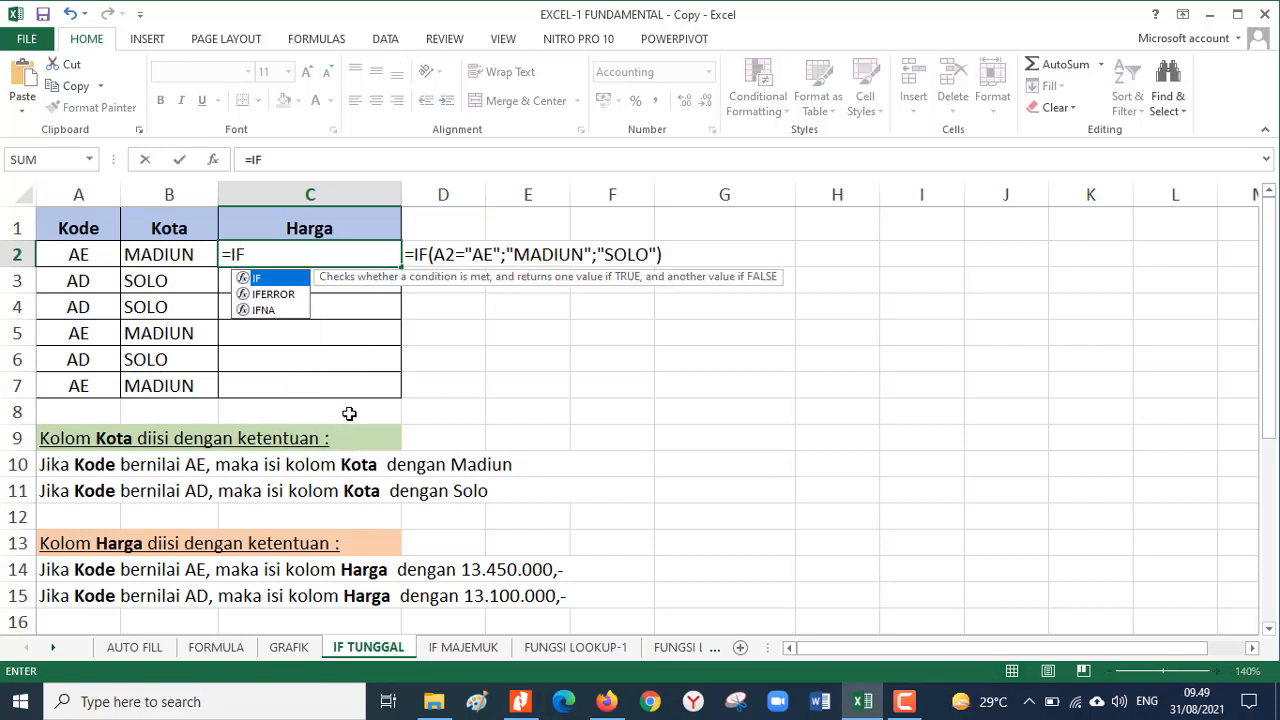
type("(")
key("Left")
key("Left")
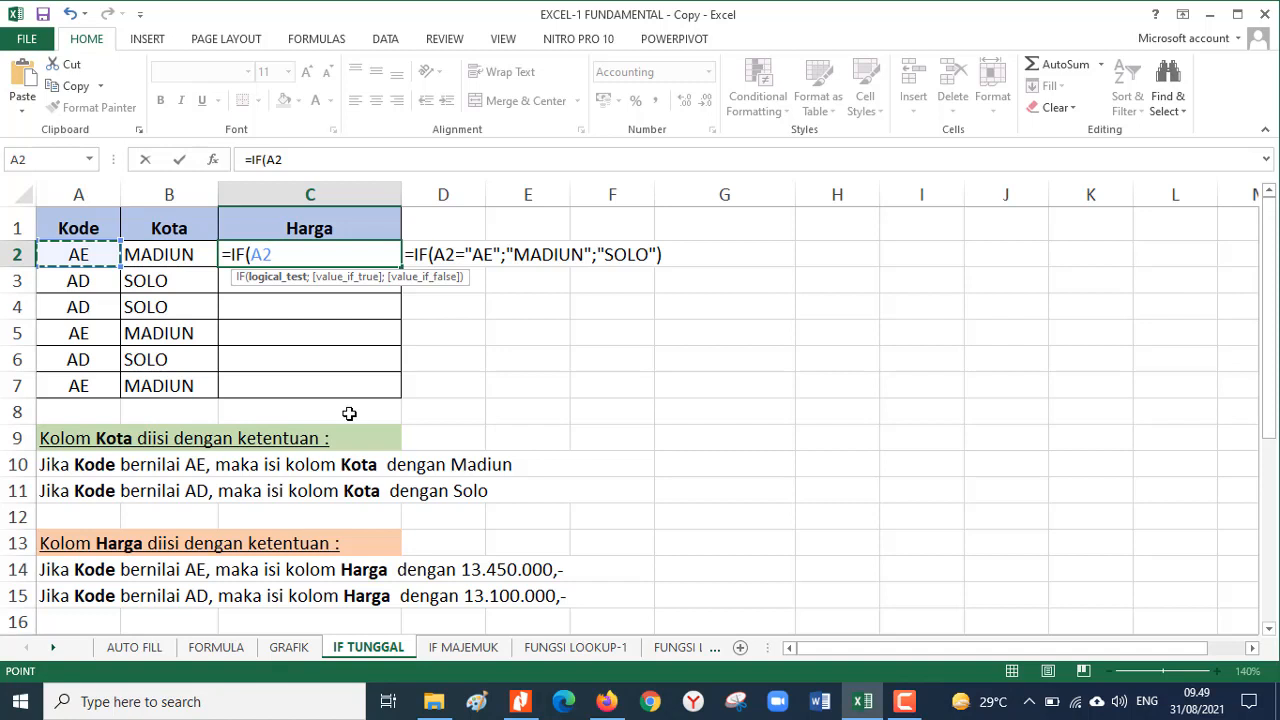
type("=")
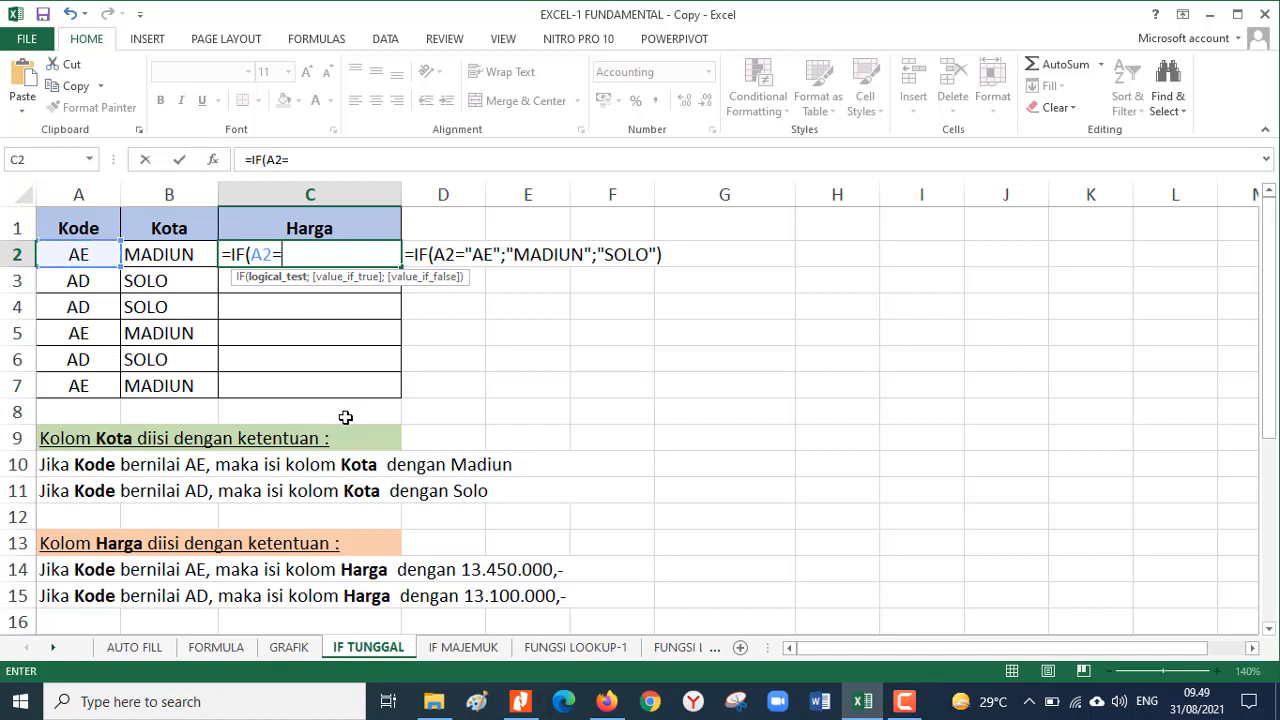
type("\"AE\";")
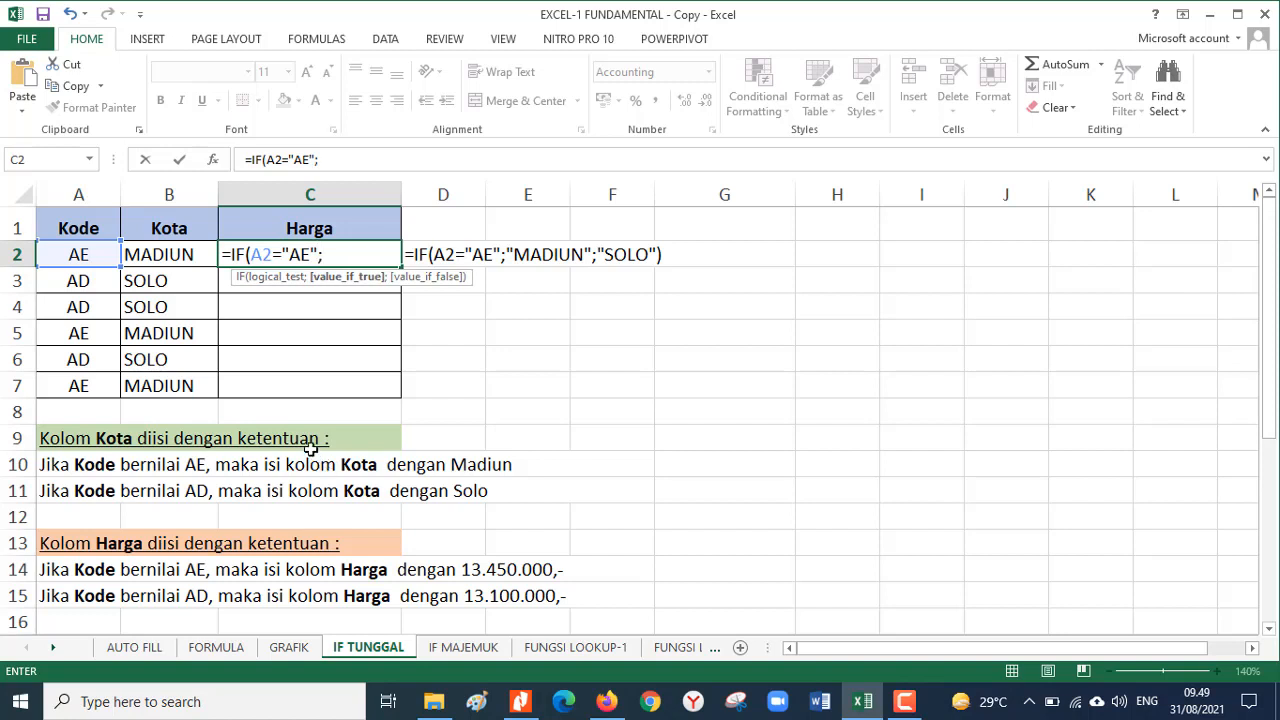
type("134500")
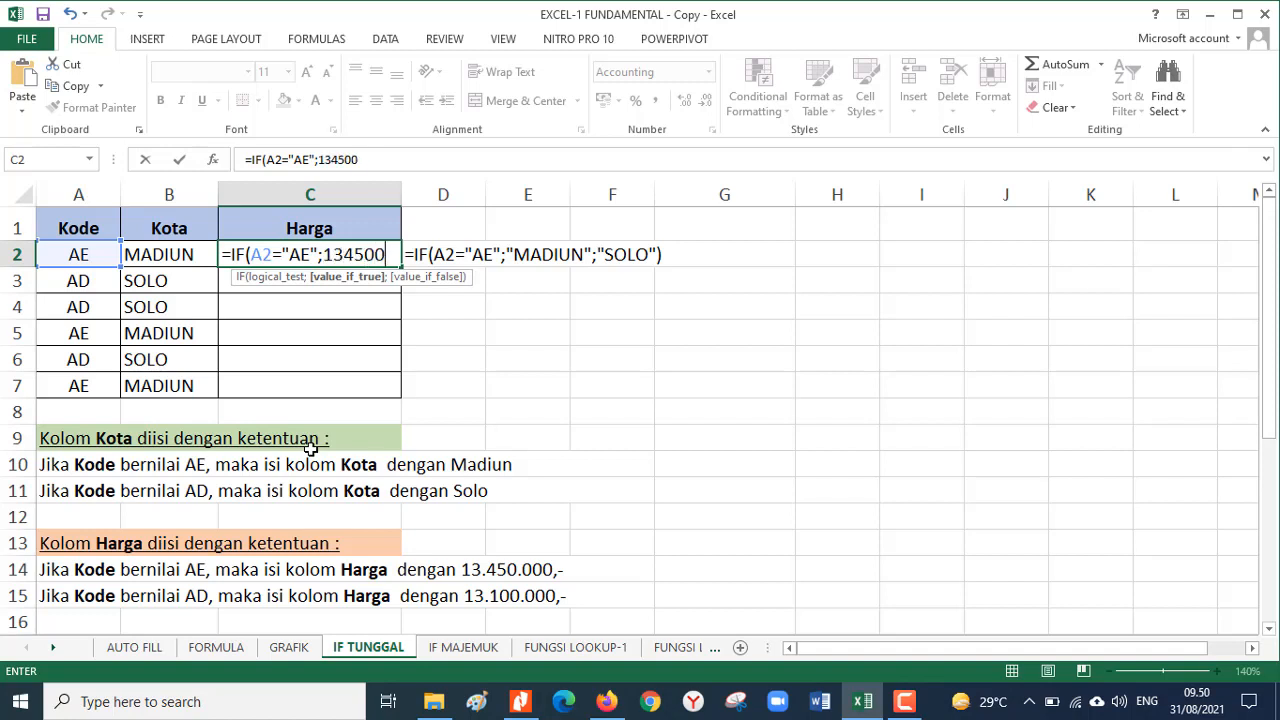
type("00;")
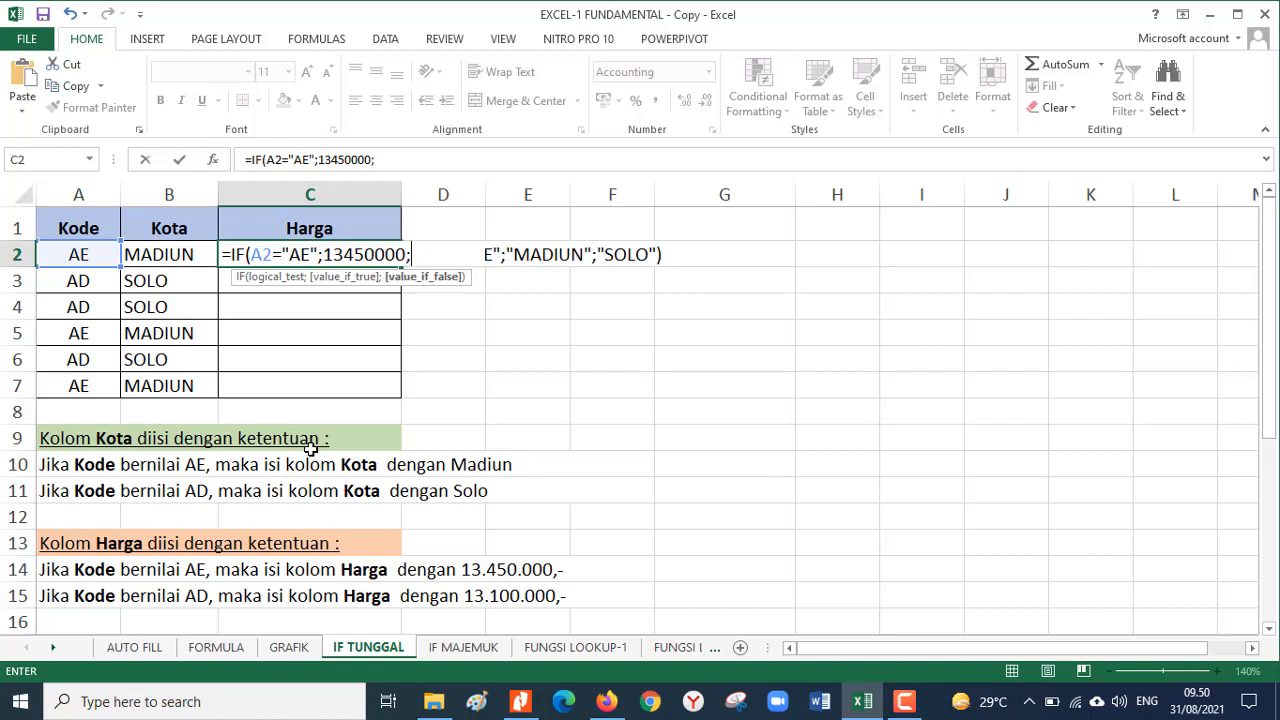
type("13100000)")
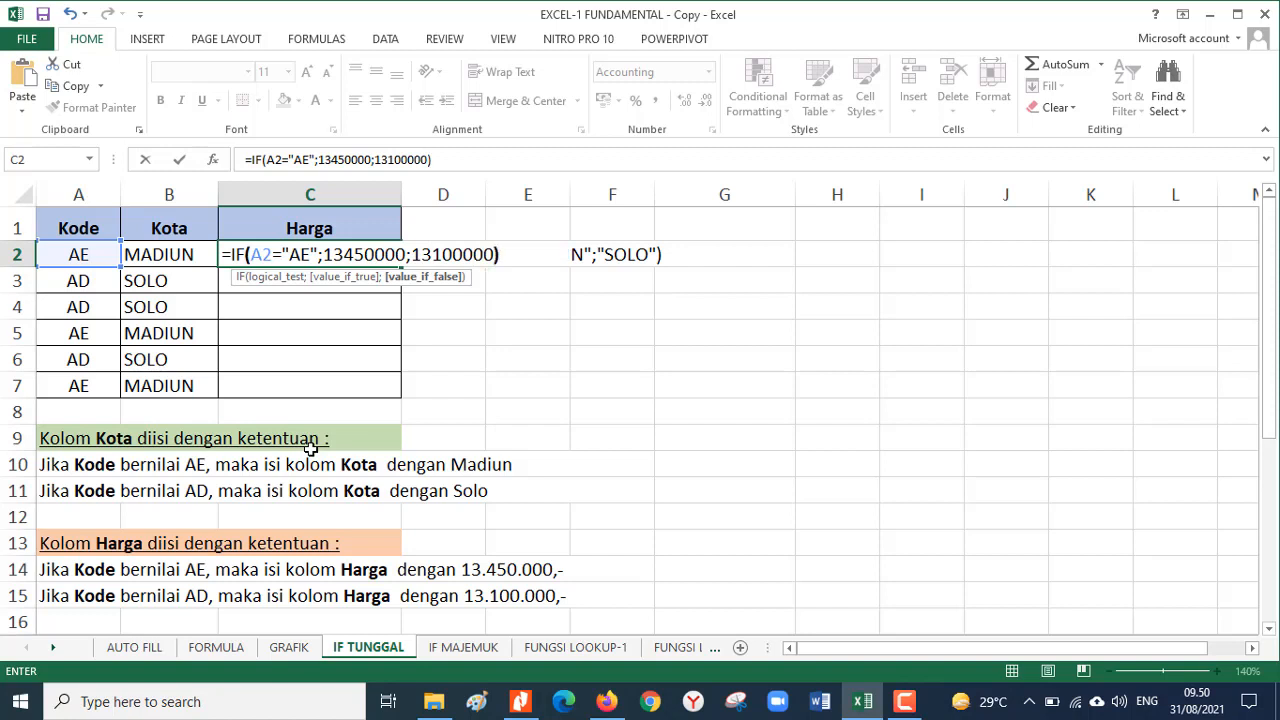
key("Return")
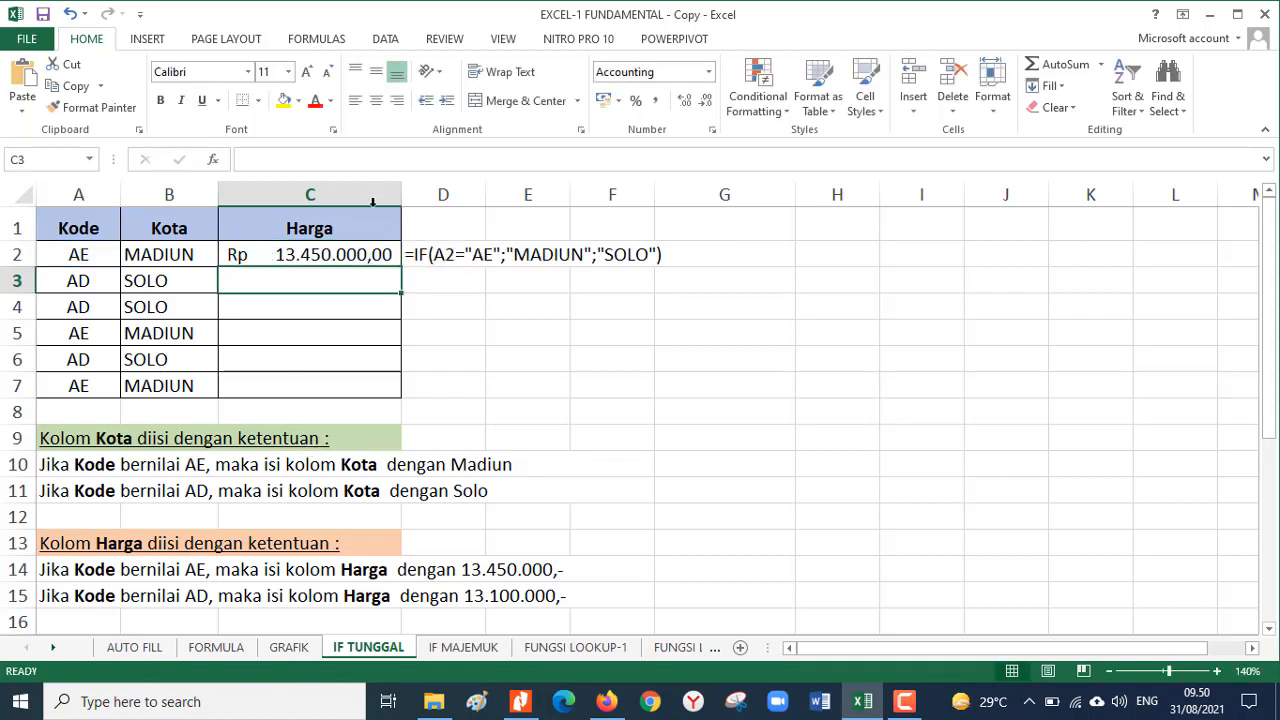
left_click(372, 256)
double_click(401, 264)
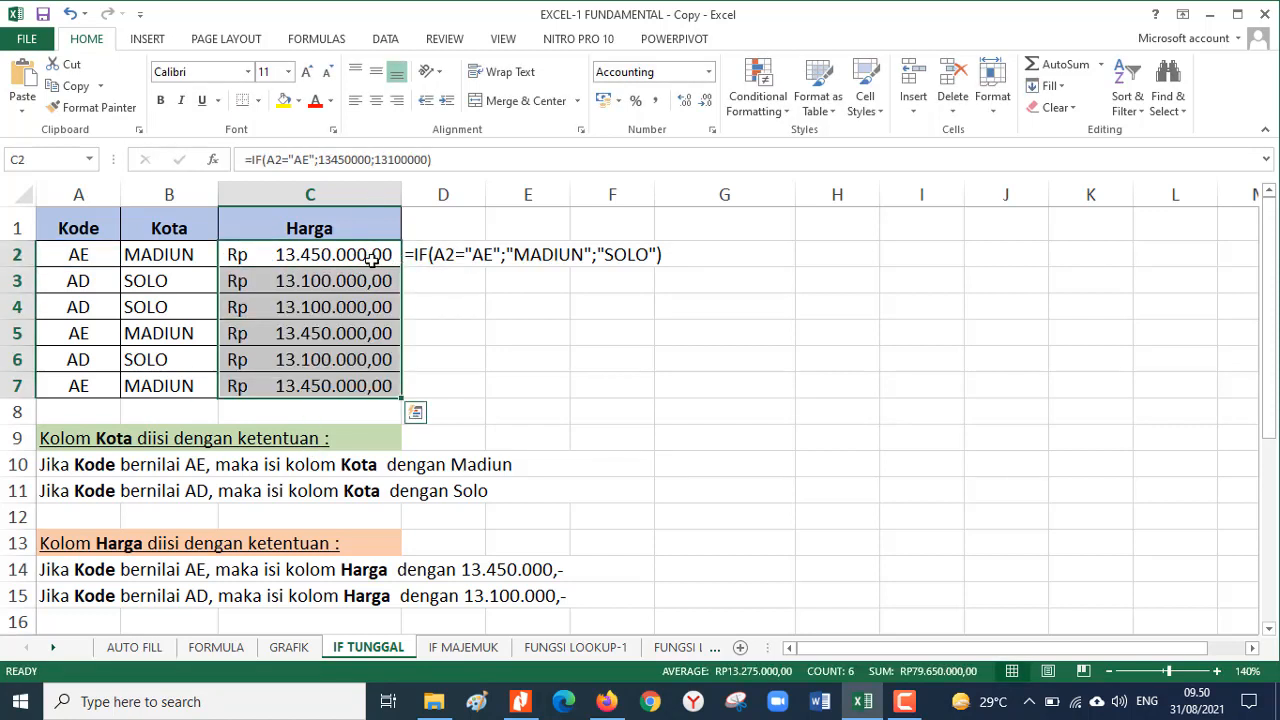
Step: Copy the Harga formula =IF(A2="AE";13450000;13100000) from C2 and note it as plain text in cell D4
left_click(333, 257)
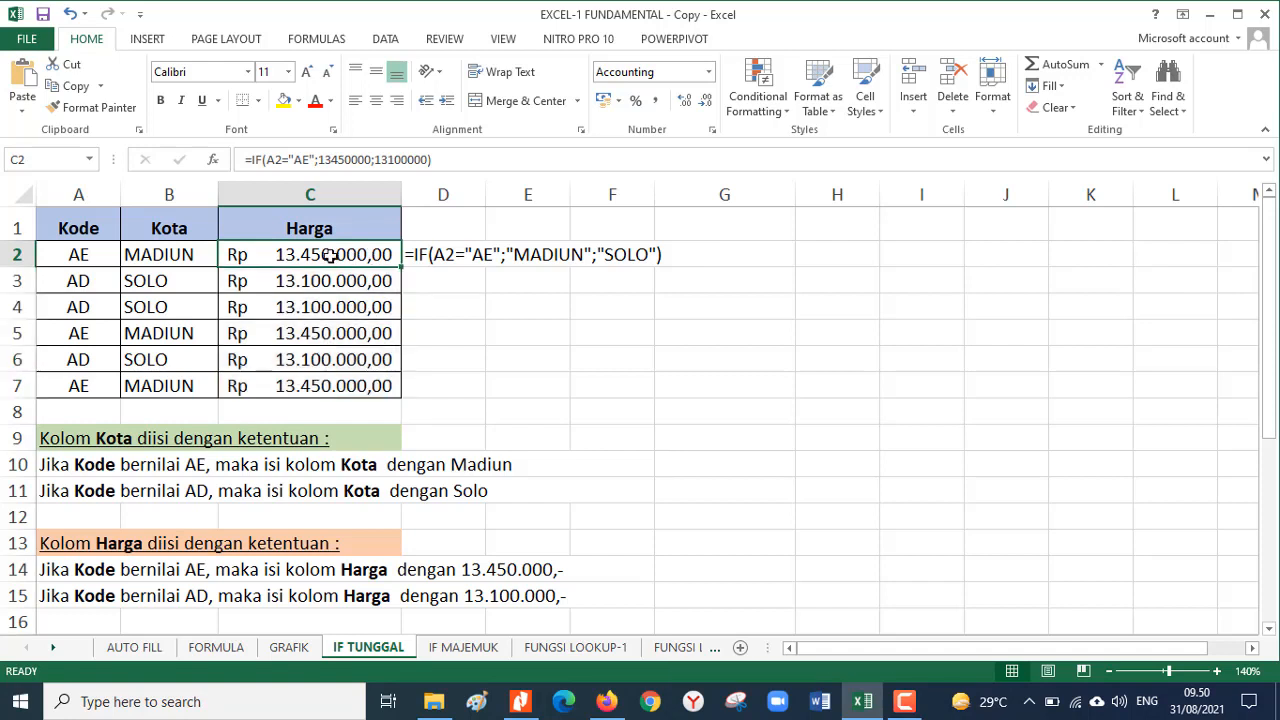
left_click(334, 280)
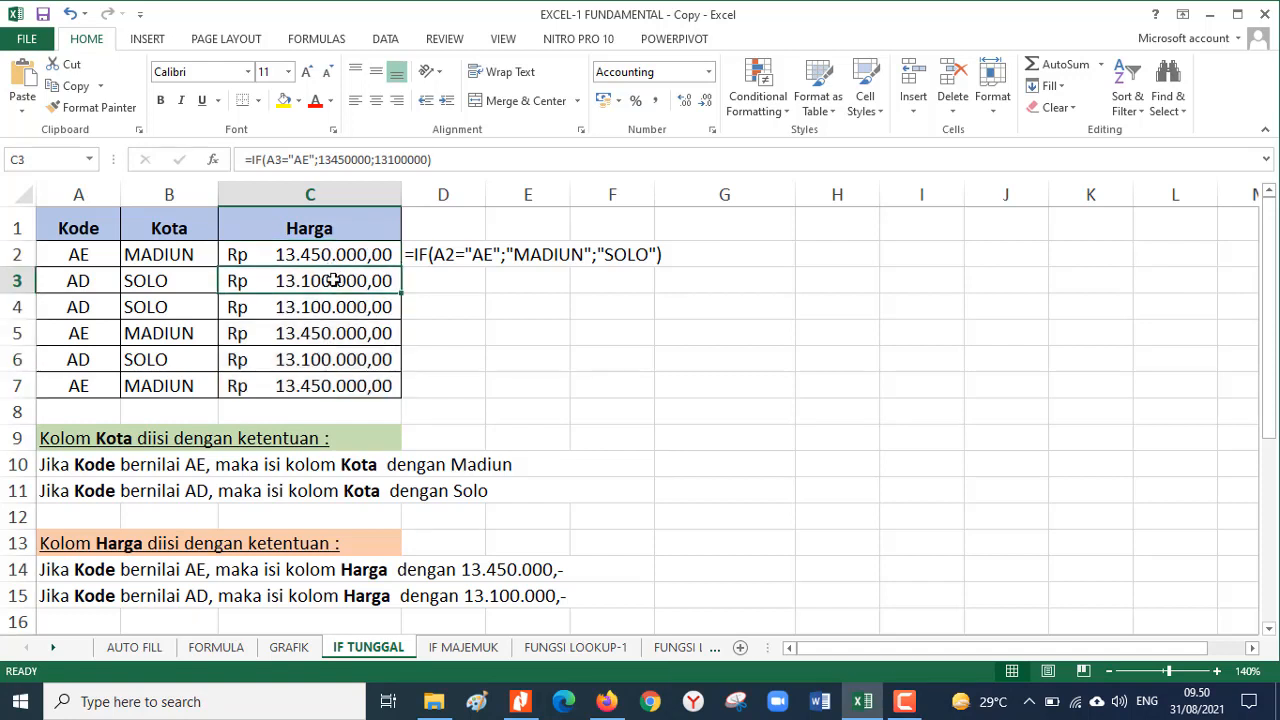
left_click(334, 255)
left_click_drag(445, 162, 186, 138)
key("ctrl+c")
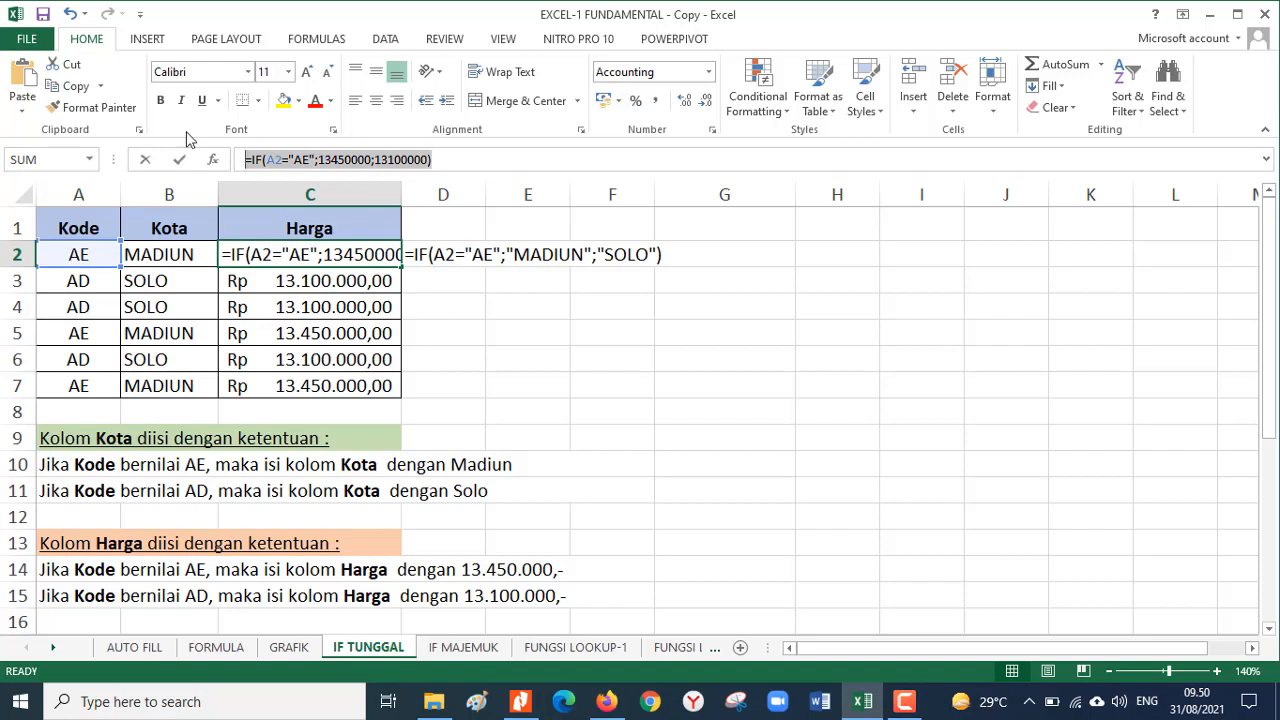
key("Return")
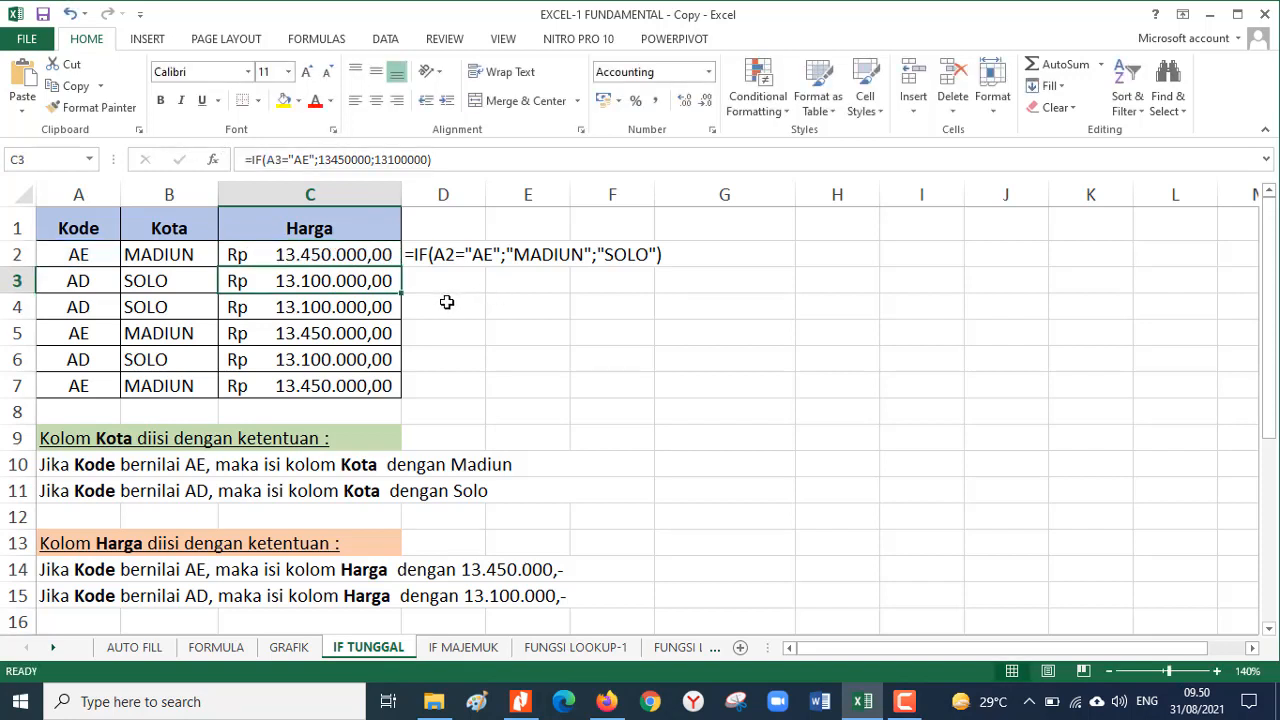
left_click(447, 302)
type("'")
key("ctrl+v")
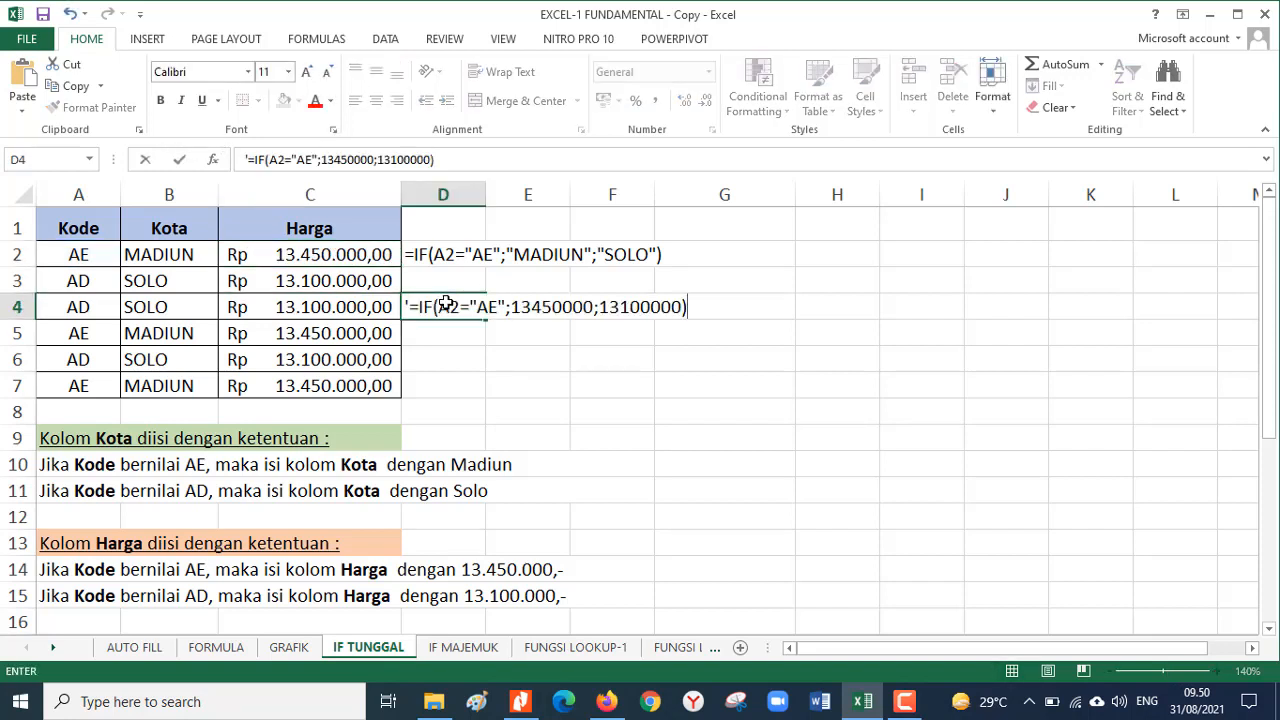
key("Return")
Step: Review the two IF formulas noted in D2 and D4, and open the IF MAJEMUK sheet
left_click(480, 380)
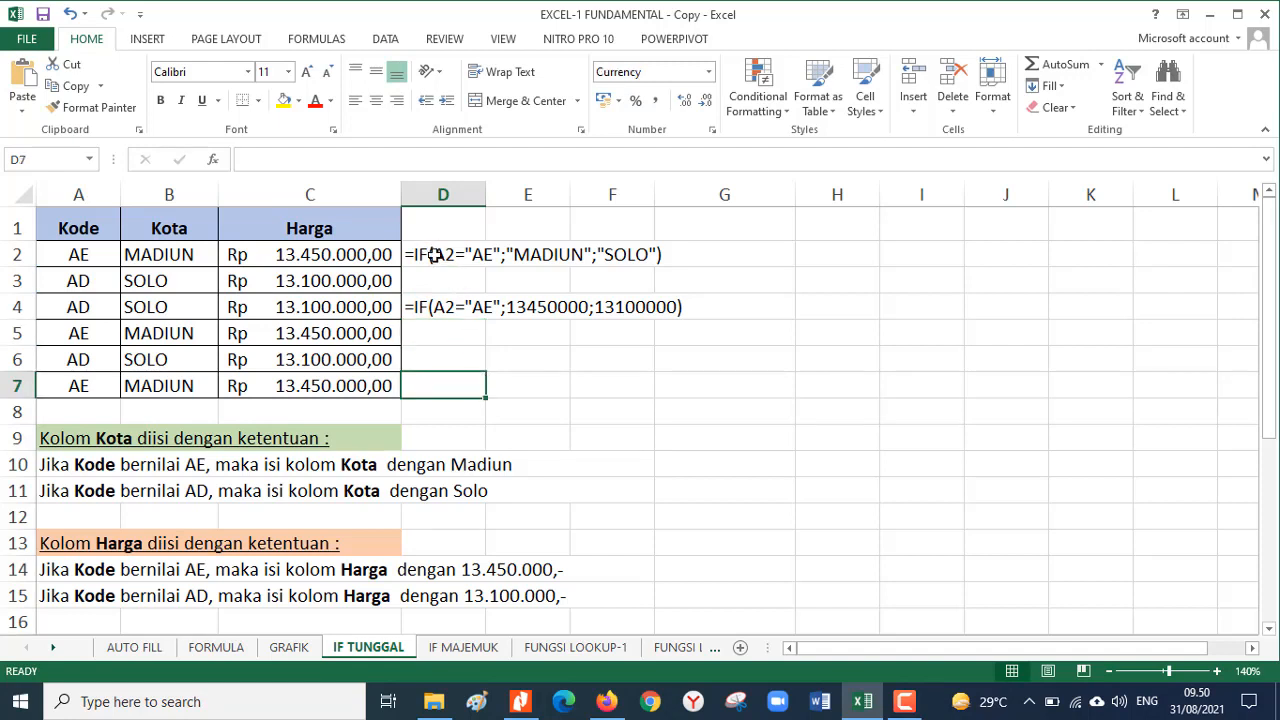
left_click_drag(432, 255, 428, 303)
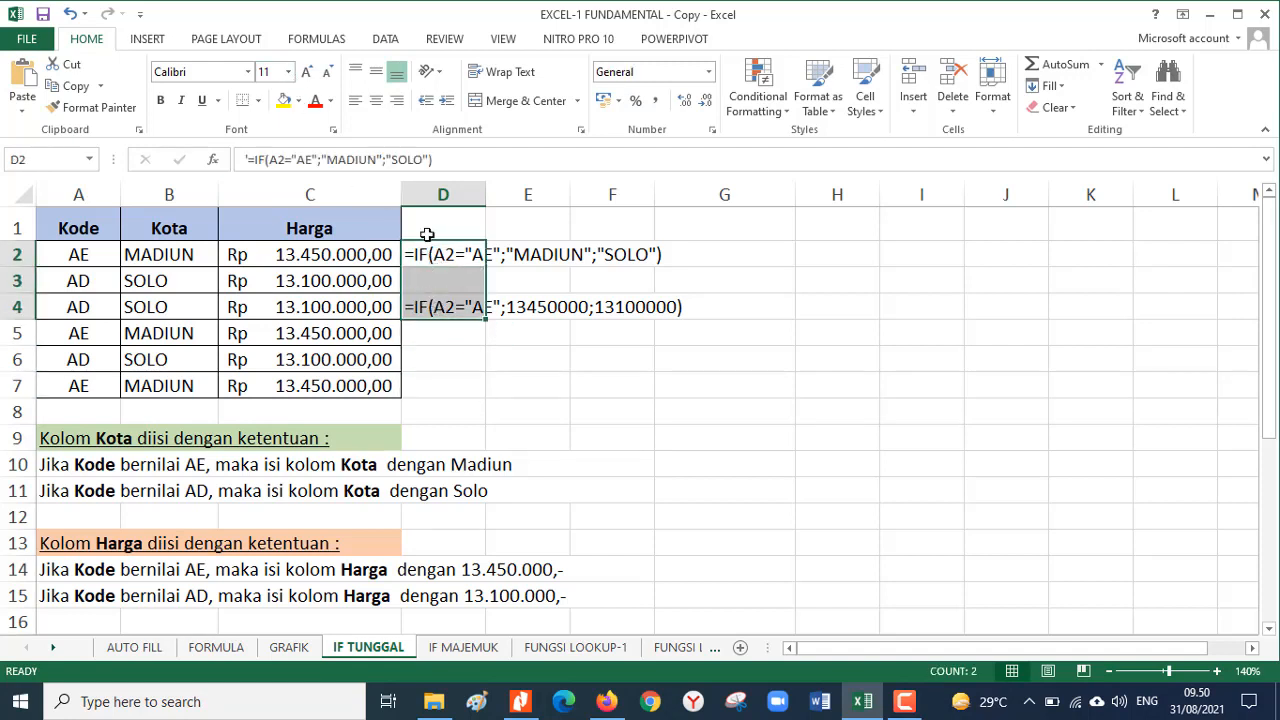
left_click(522, 394)
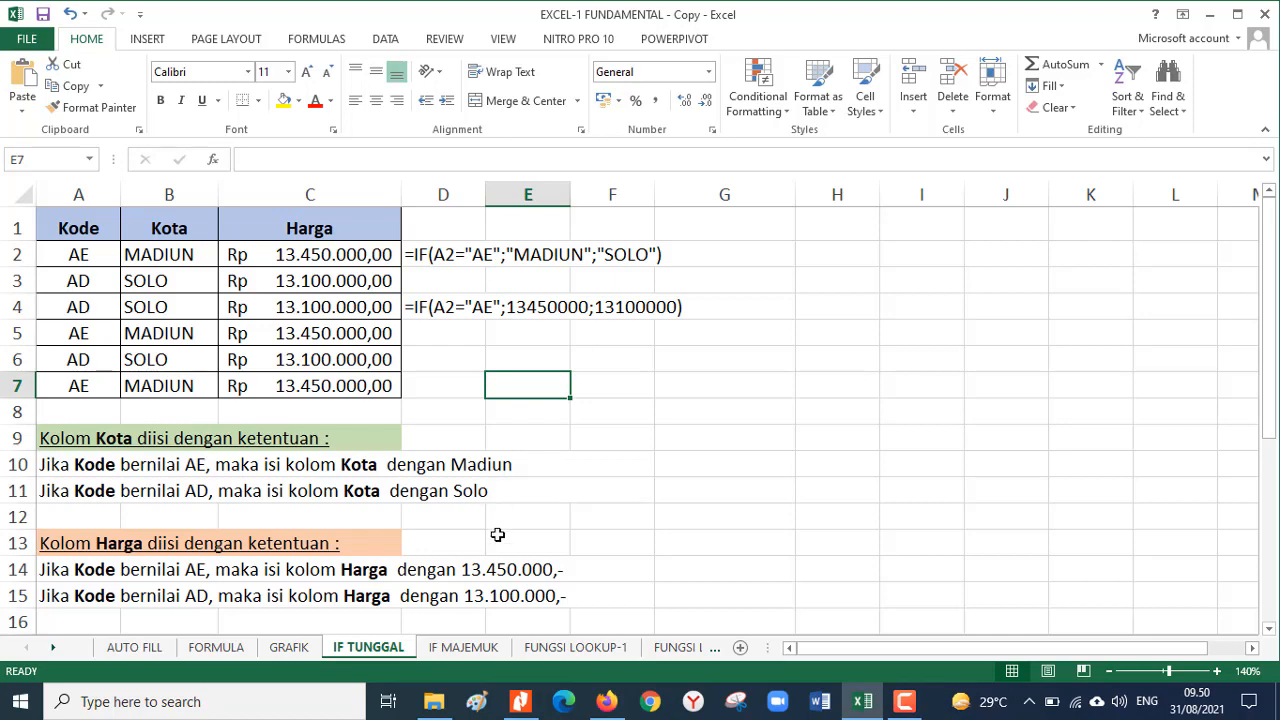
left_click(460, 648)
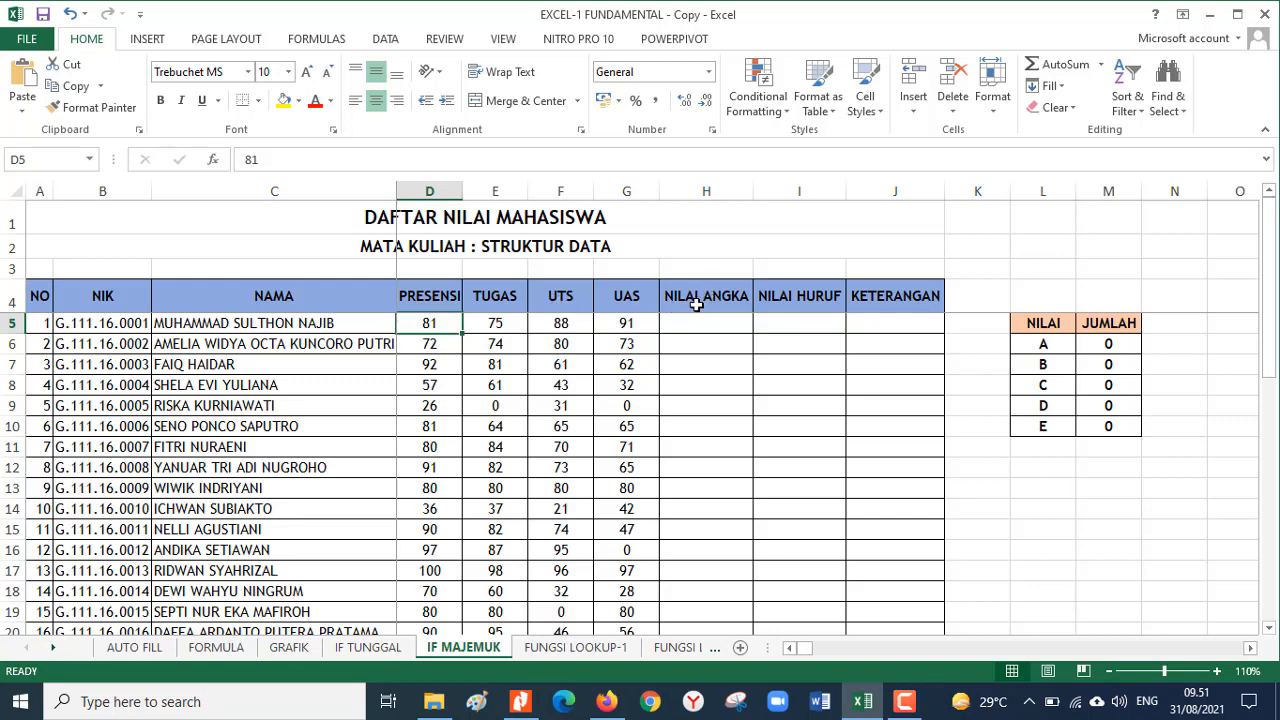
Step: Begin the weighted NILAI ANGKA formula in H5 with =(D5, referencing the first student's PRESENSI score
scroll(697, 305, "down", 6)
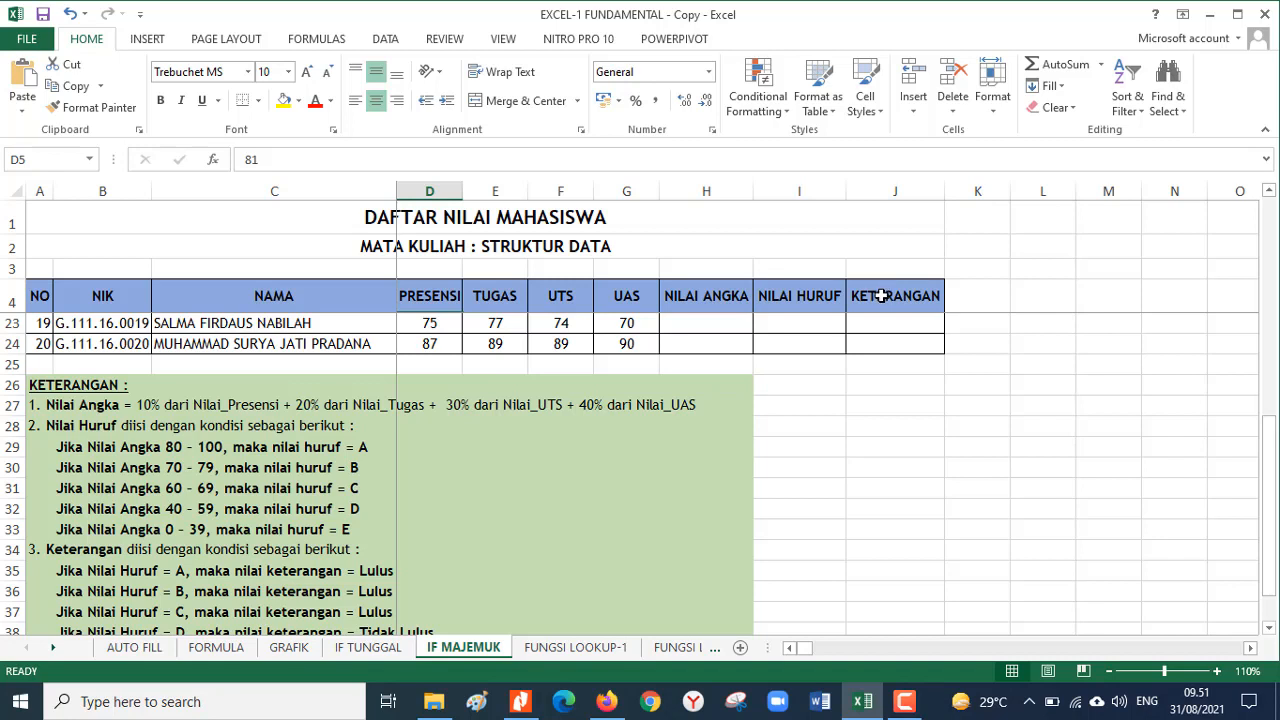
scroll(434, 420, "down", 1)
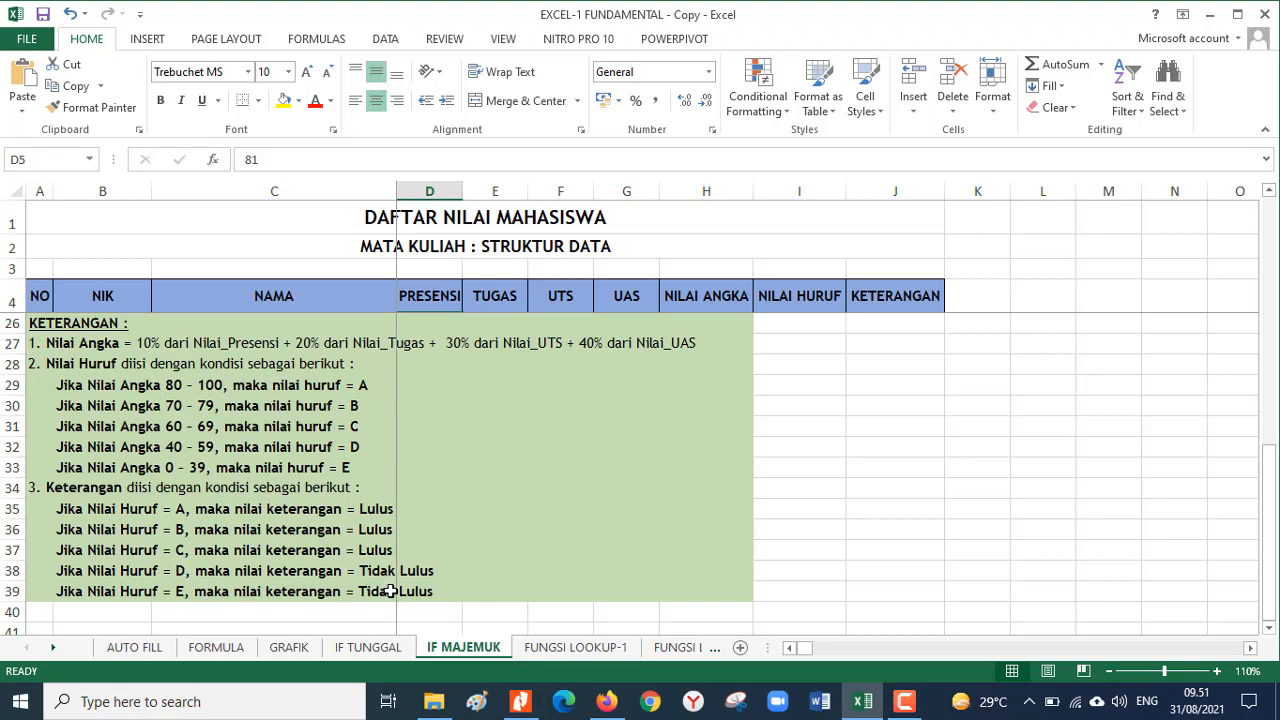
scroll(470, 466, "up", 7)
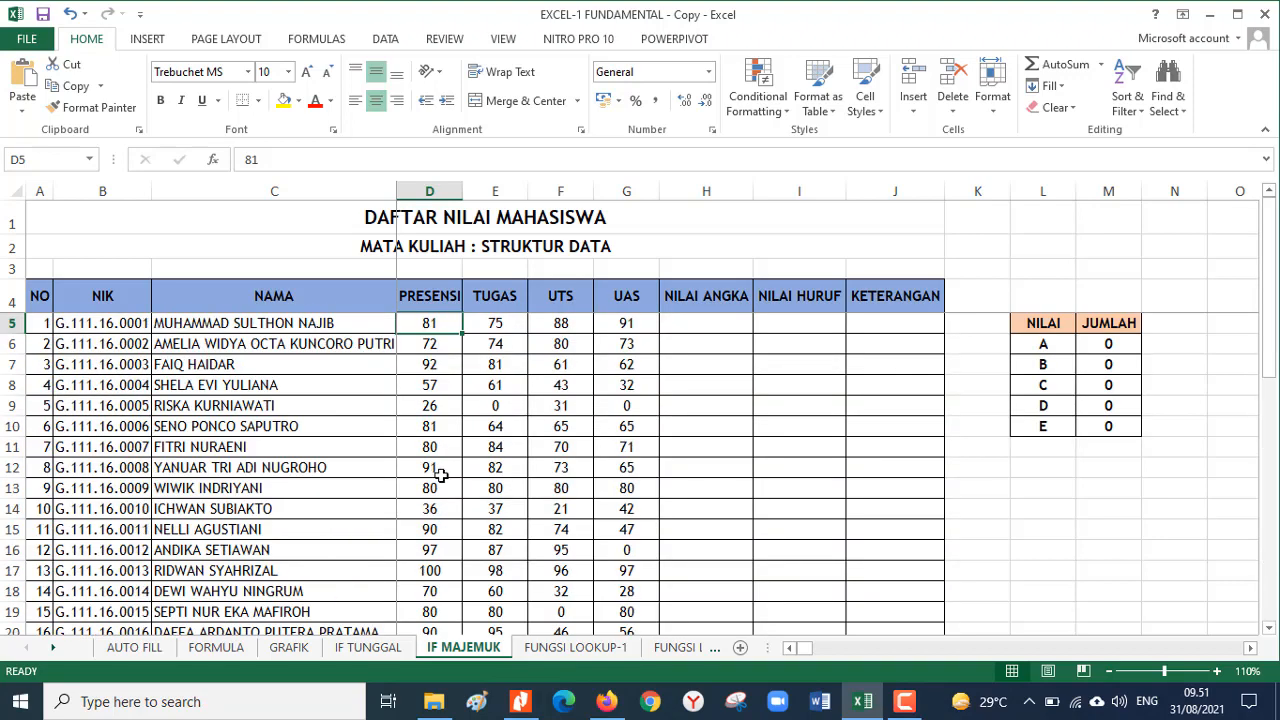
left_click(695, 321)
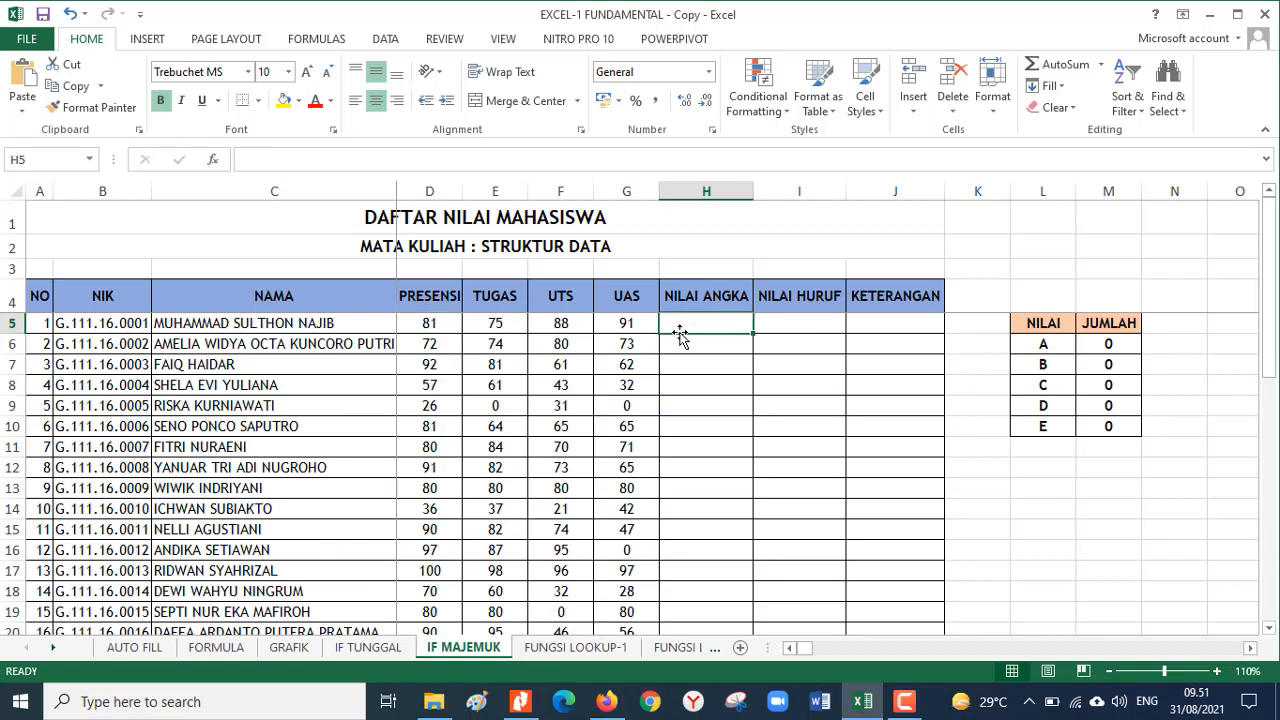
type("=")
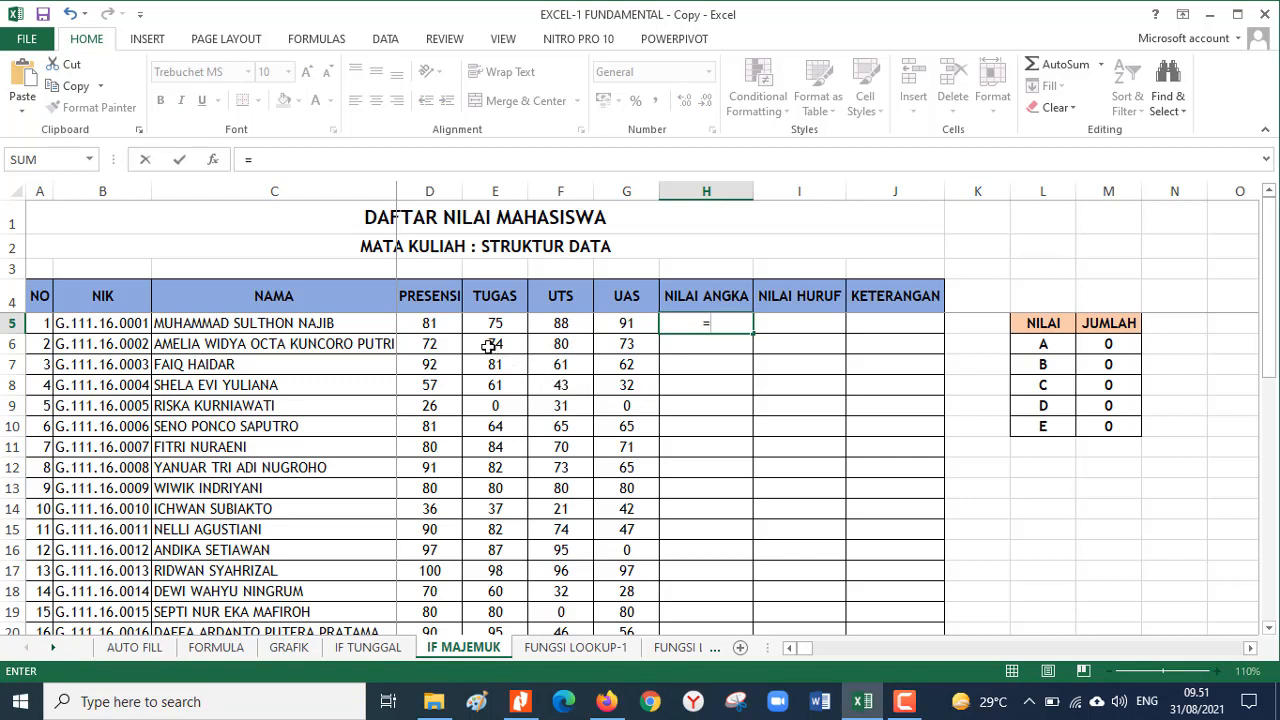
type("(")
left_click(427, 316)
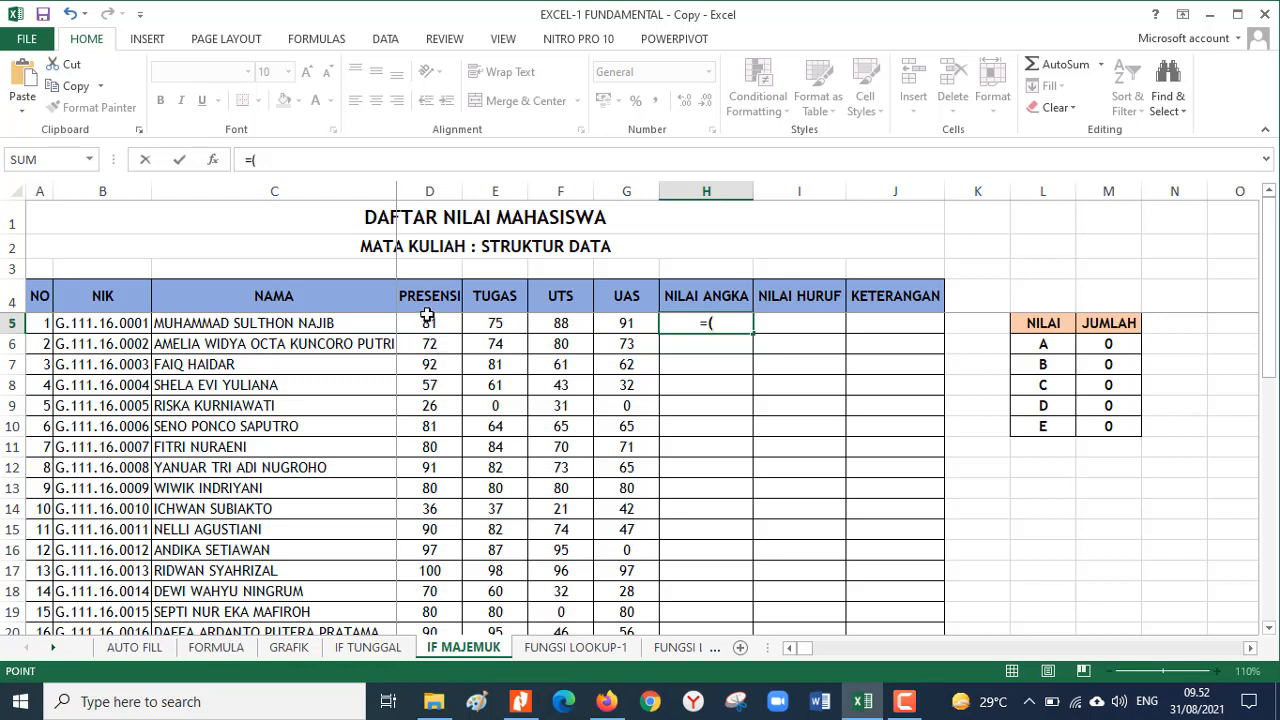
left_click(427, 316)
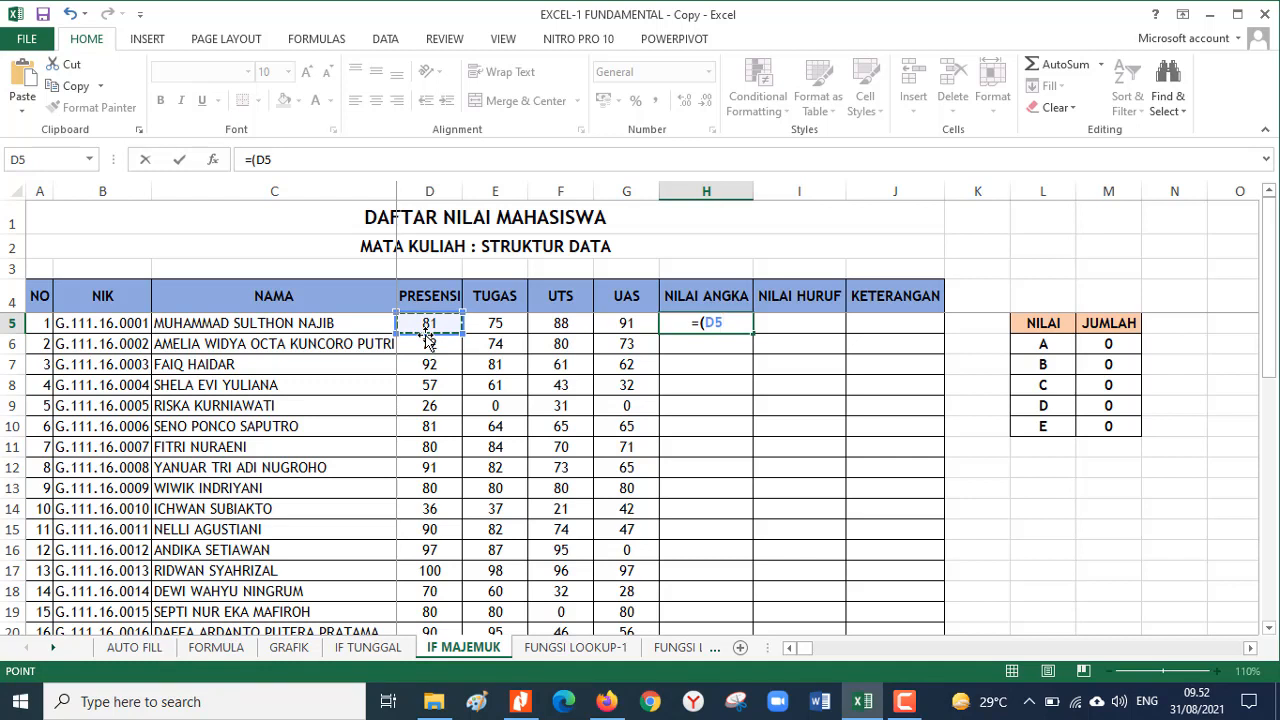
Step: Continue the H5 formula by weighting D5 at 10% and adding the bracketed Tugas term (E5%20%)
type("*1")
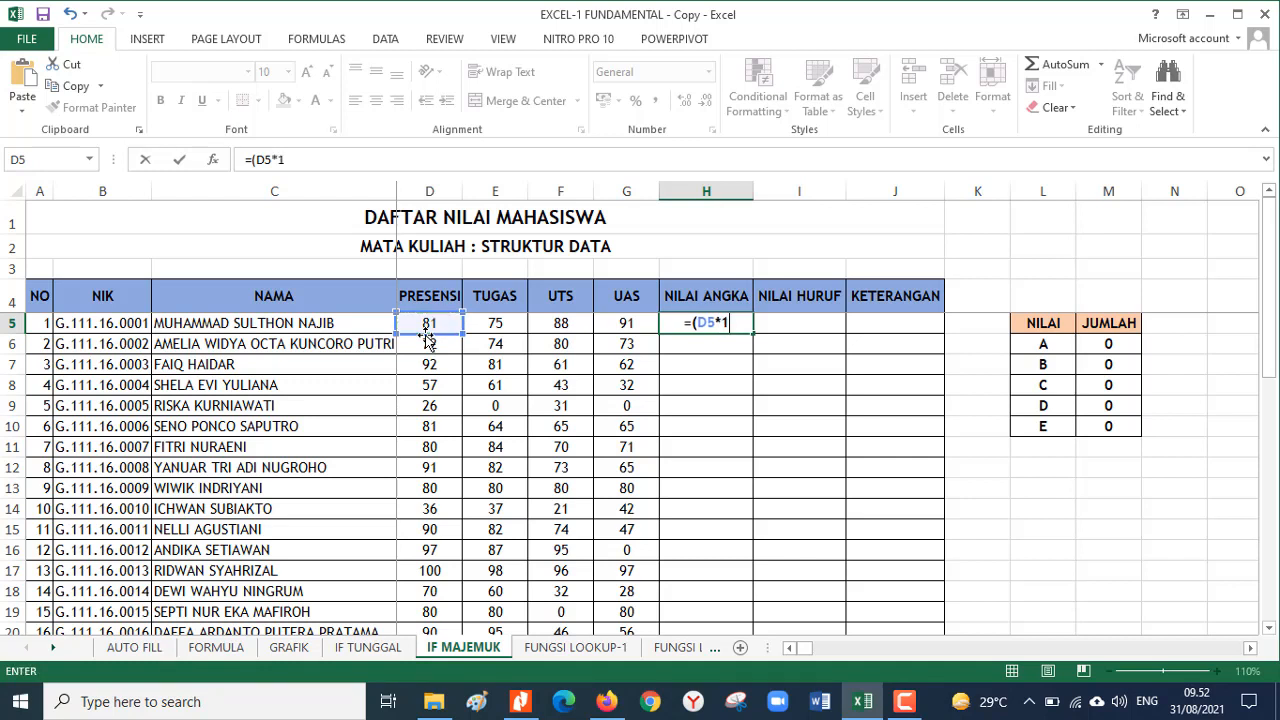
type("0%)+")
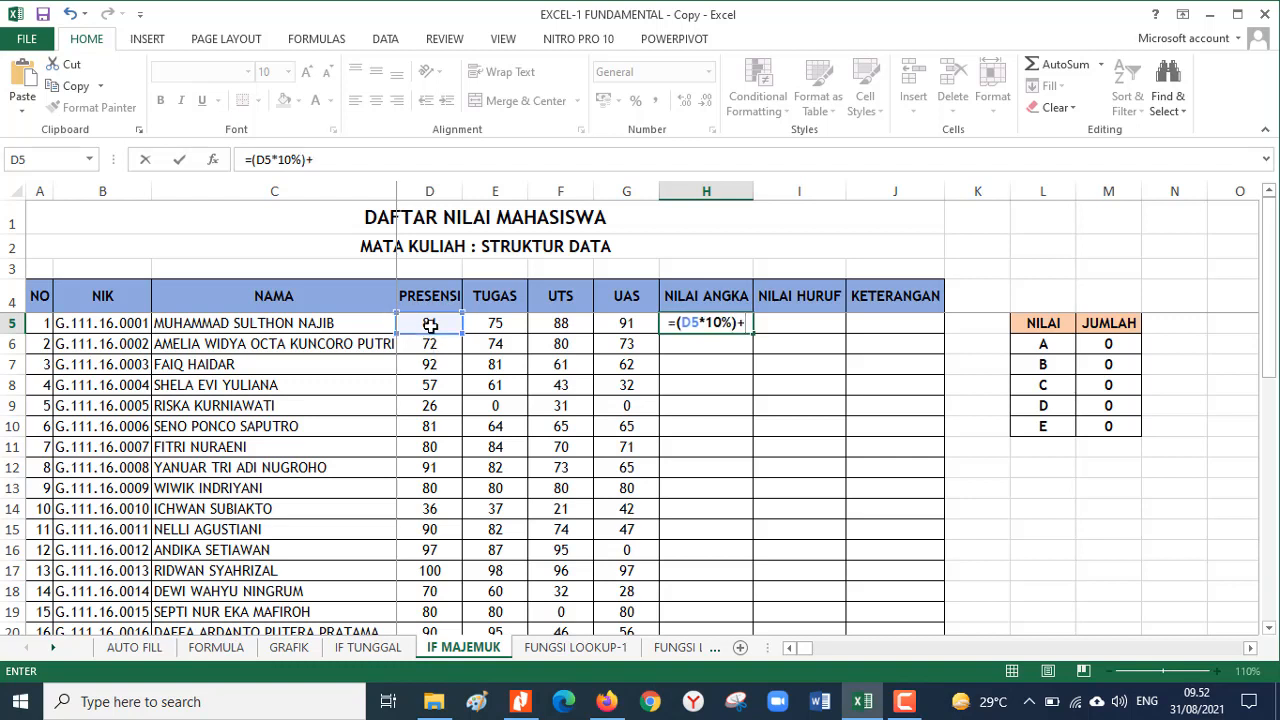
type("(")
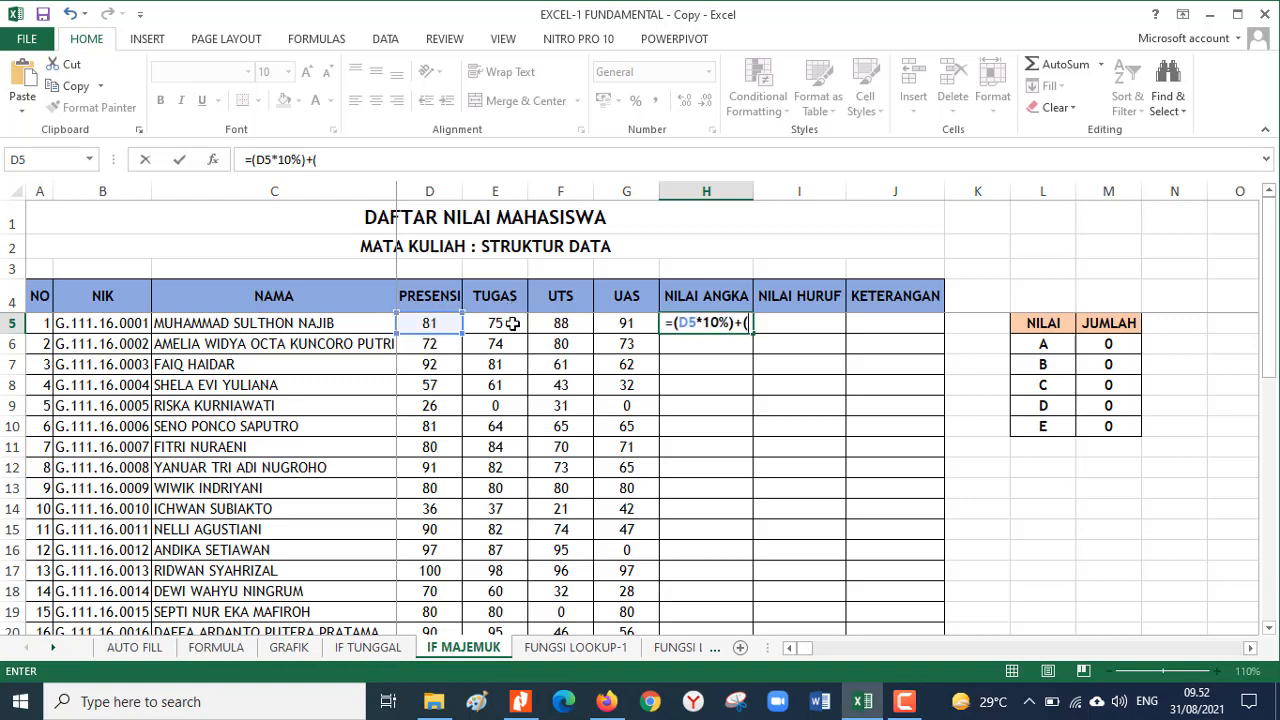
left_click(496, 324)
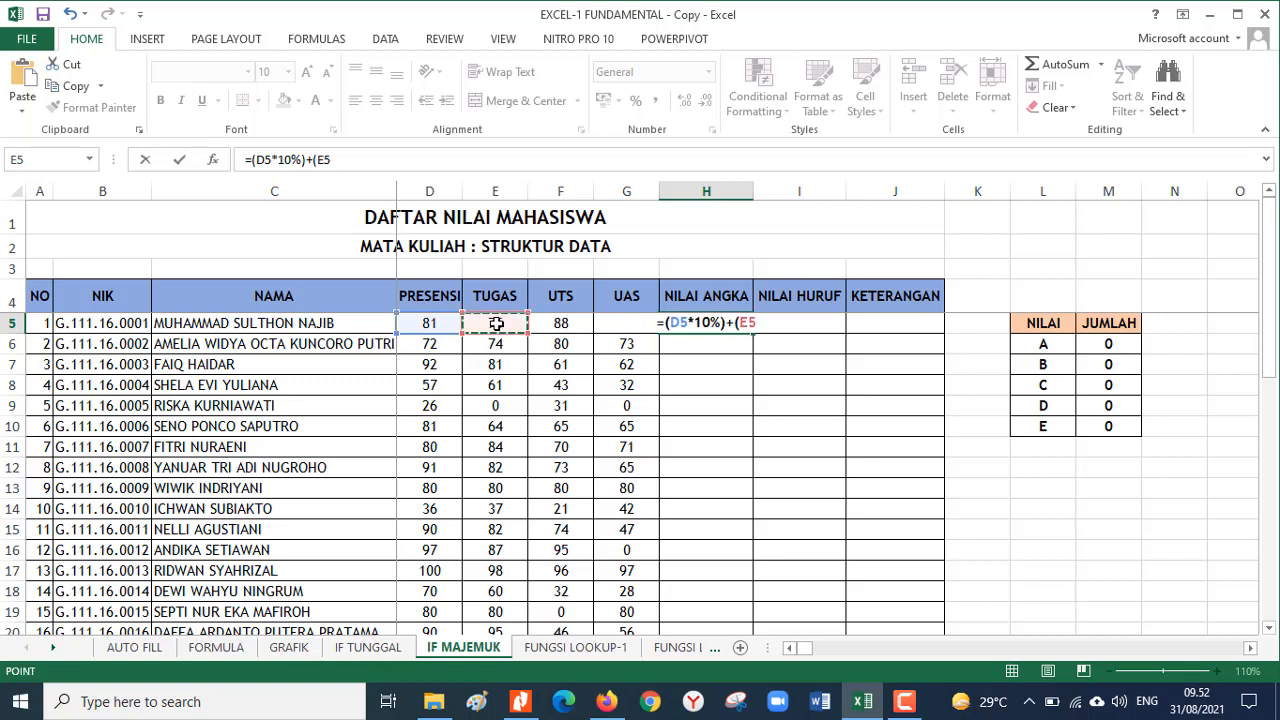
type("%")
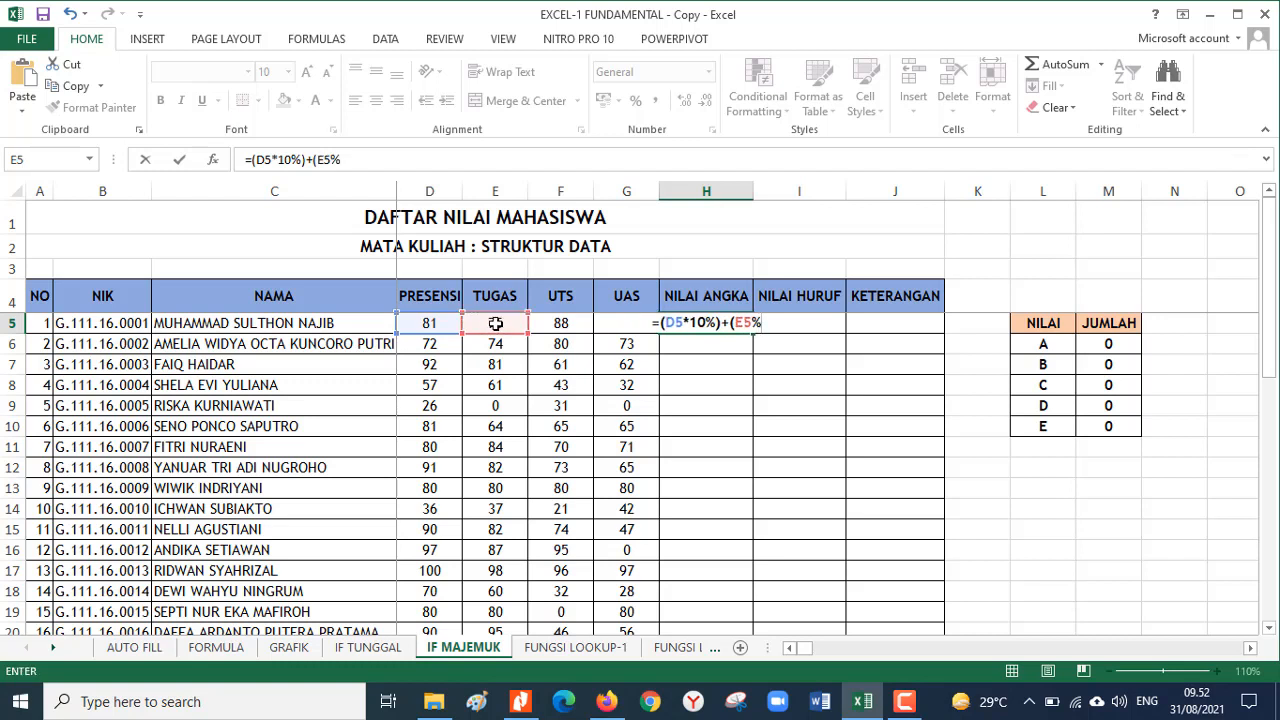
type("20%")
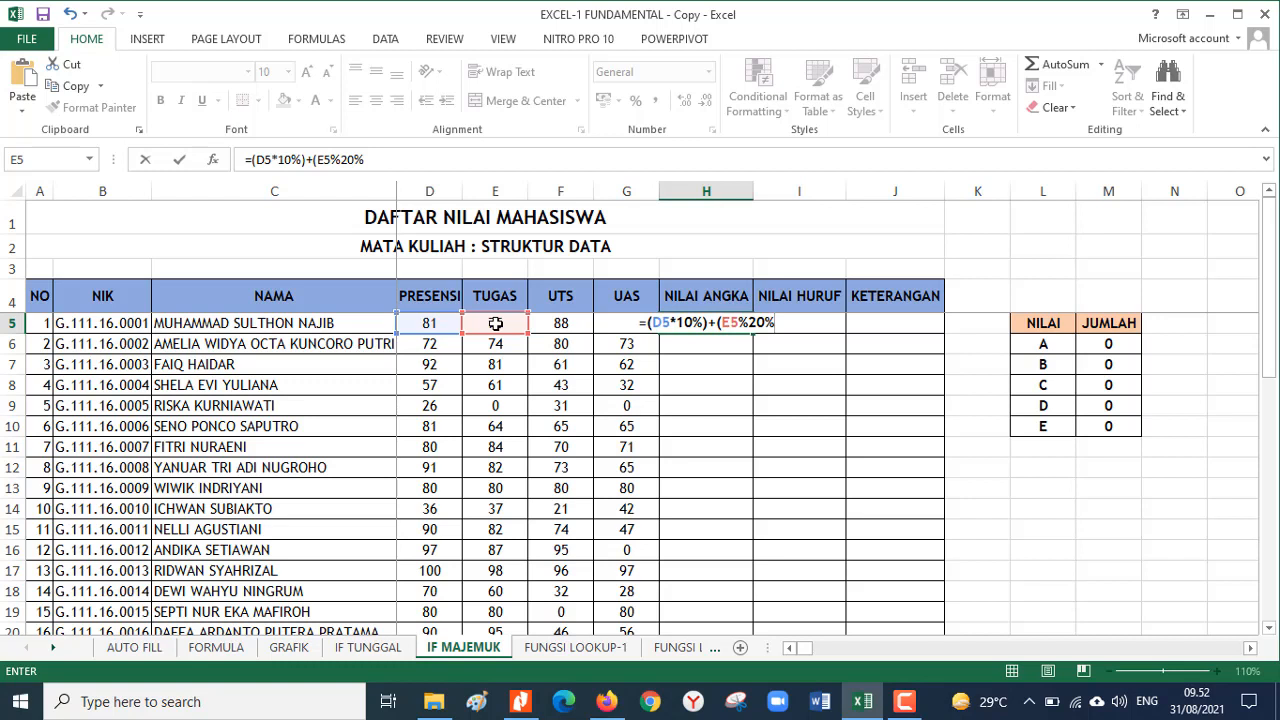
type(")")
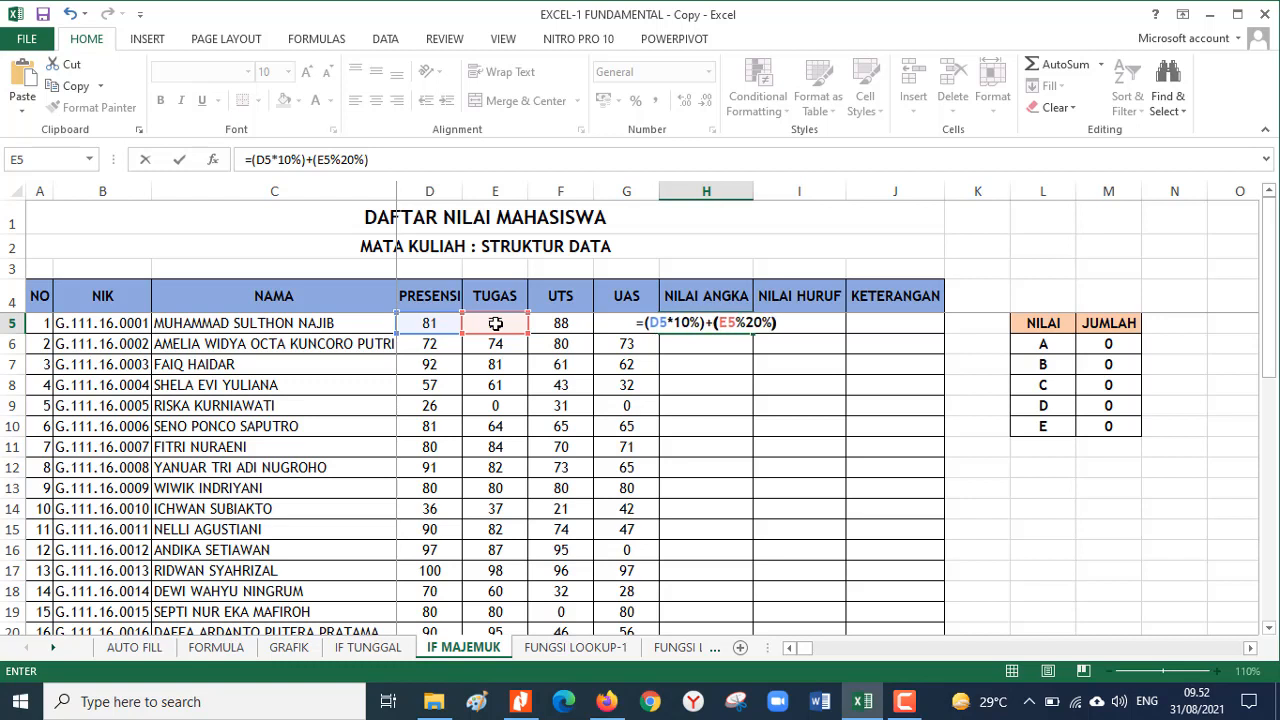
type("+(")
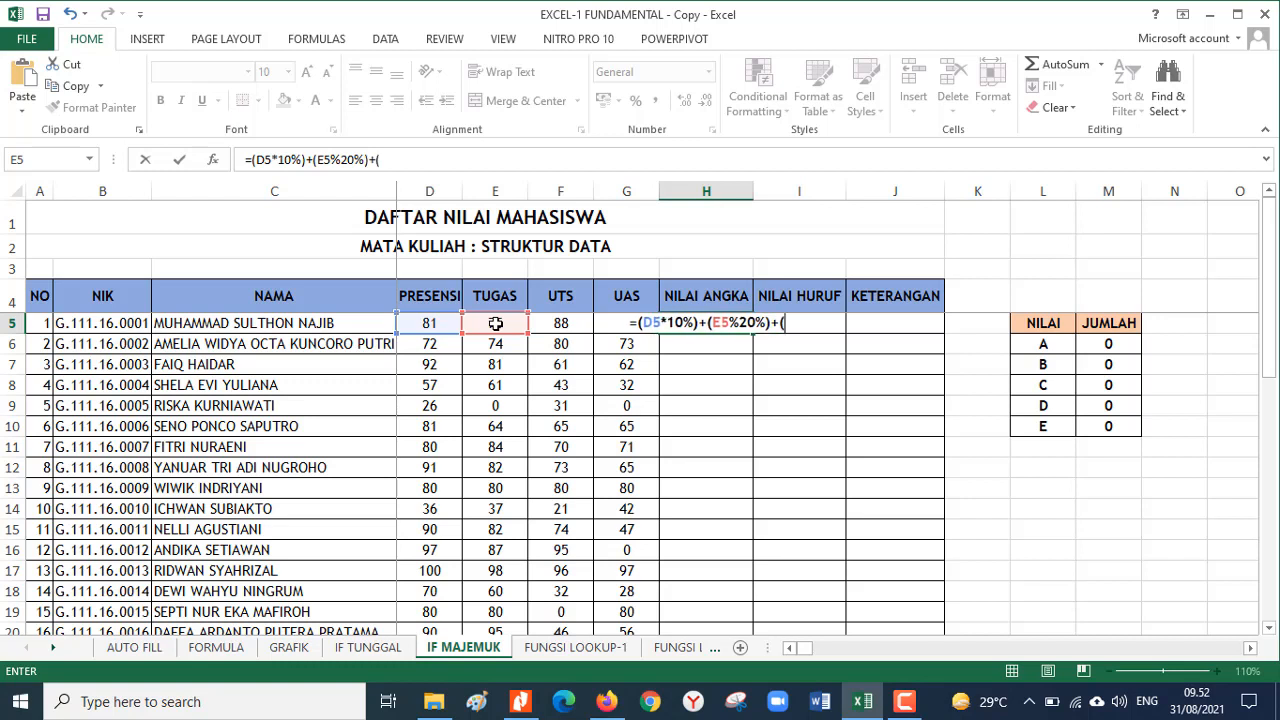
Step: Add the UTS score as F5*30% to the H5 formula and correct the Tugas term to E5*20%
left_click(570, 325)
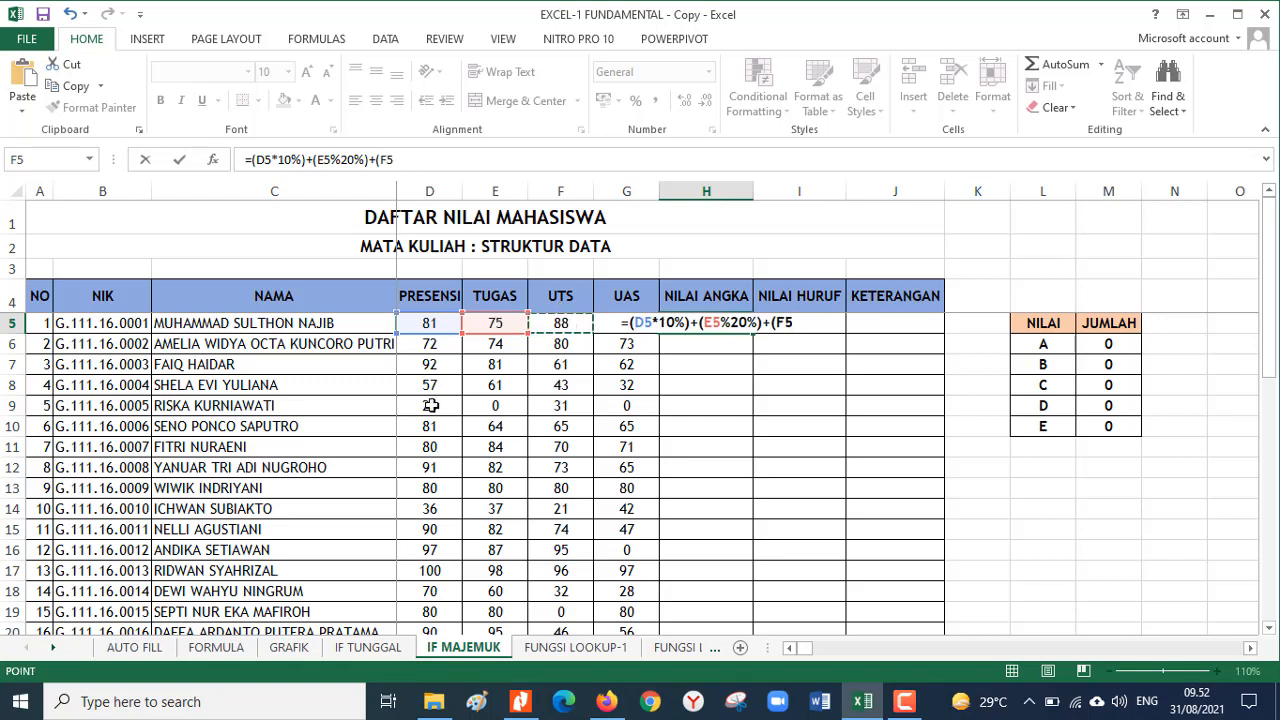
type("*")
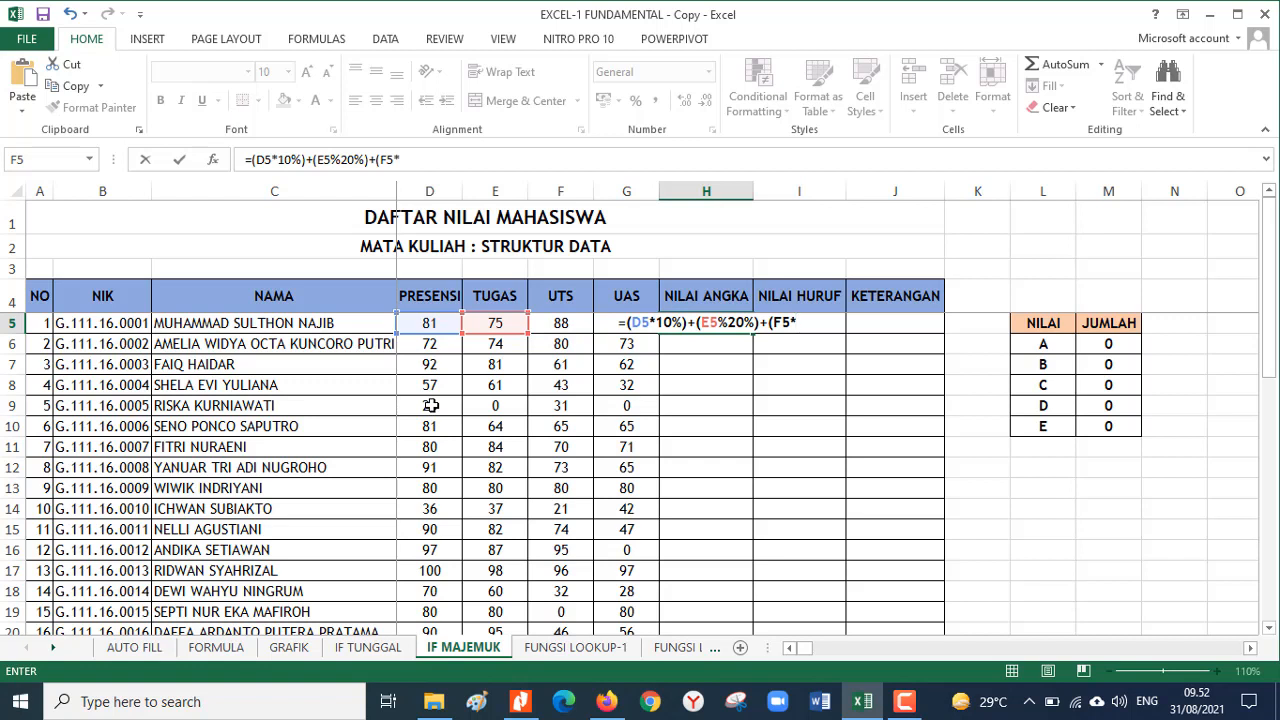
type("30")
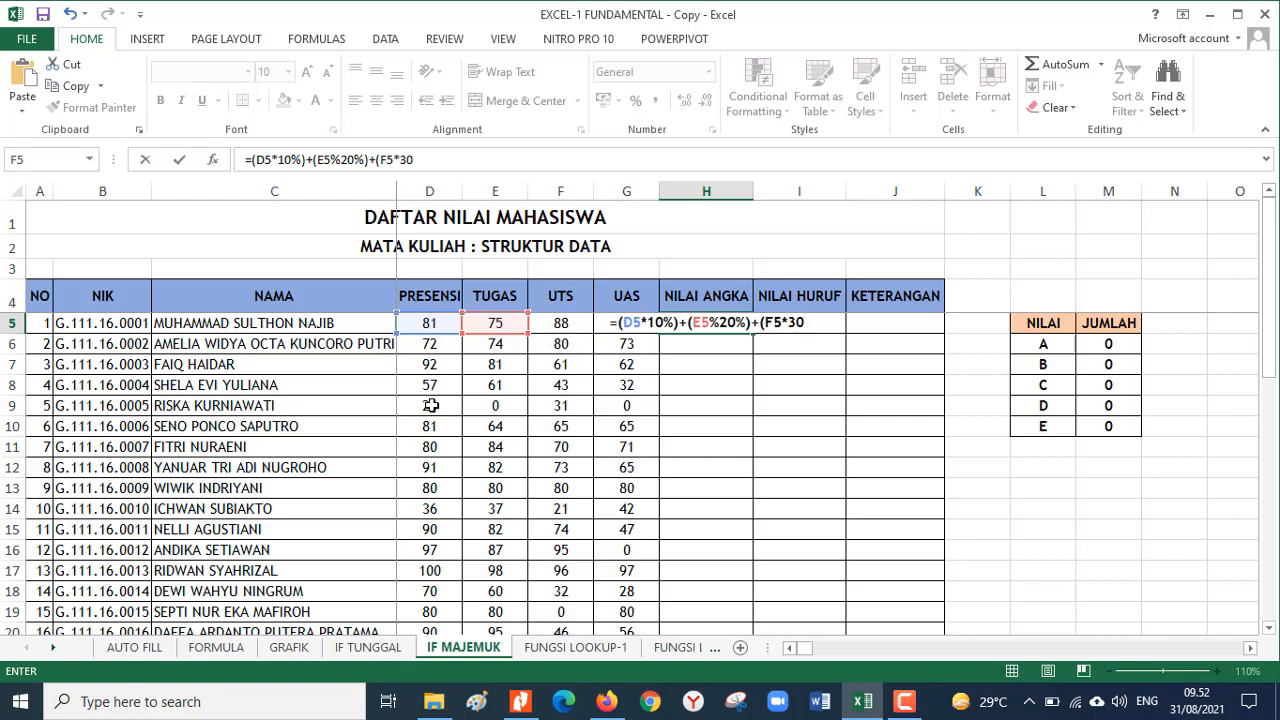
type("%")
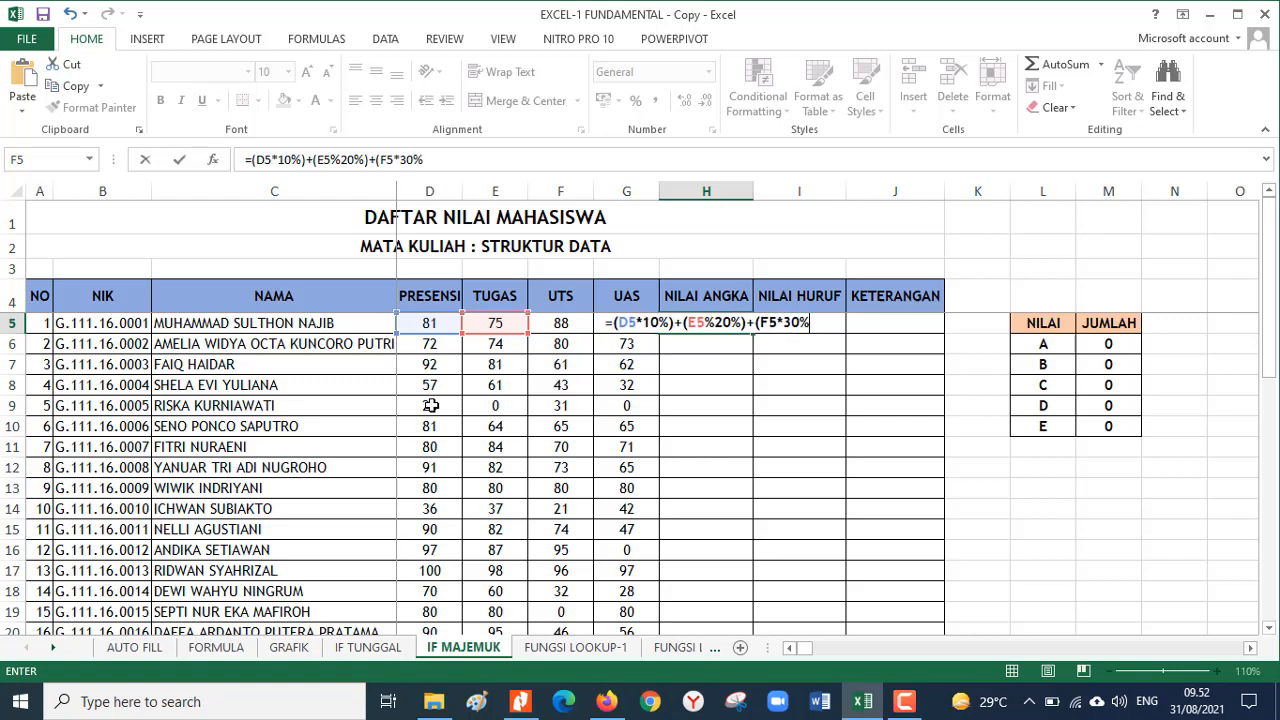
left_click(341, 159)
key("BackSpace")
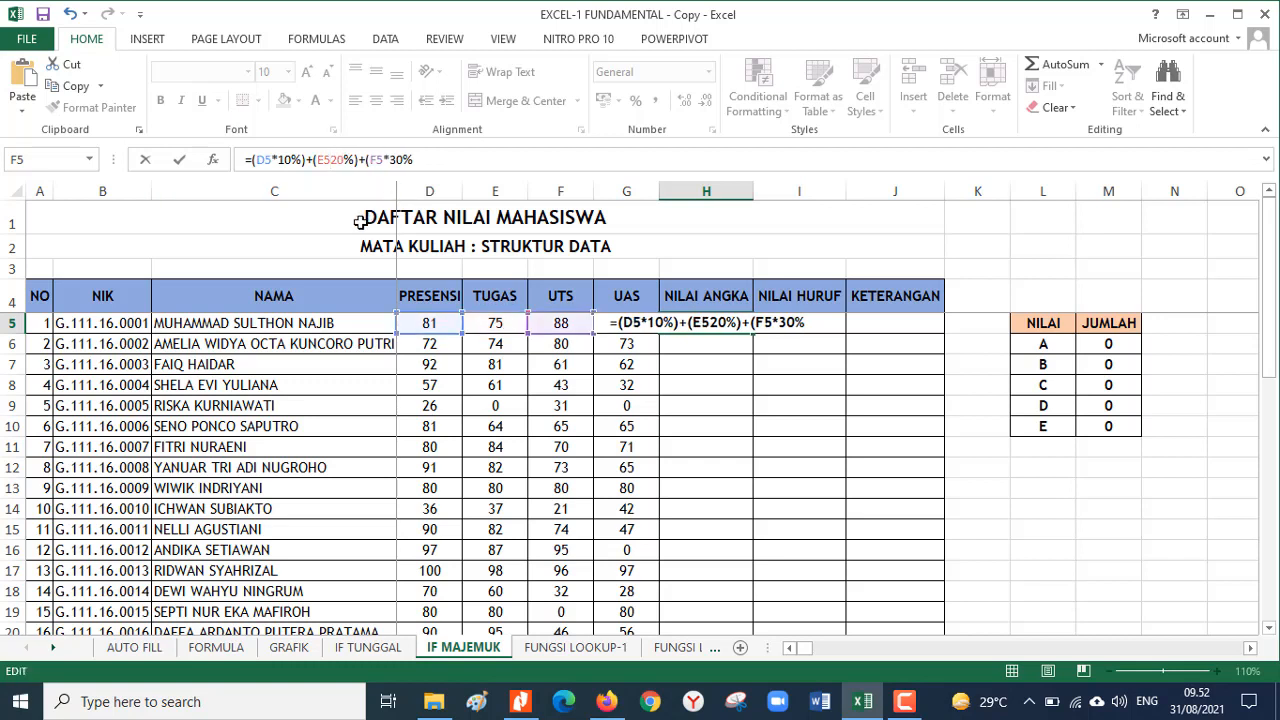
type("*")
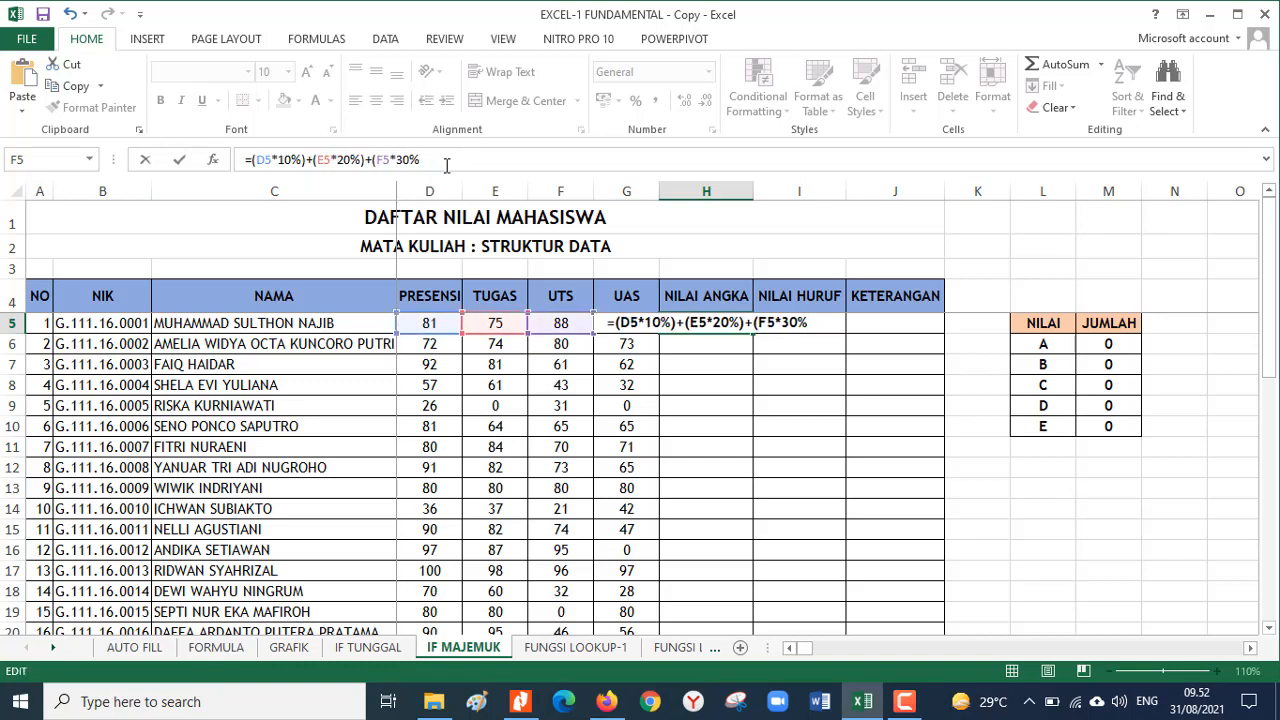
Step: Close the UTS term, add the UAS term (G5*40%), and enter the completed formula in H5
left_click(446, 164)
type(")")
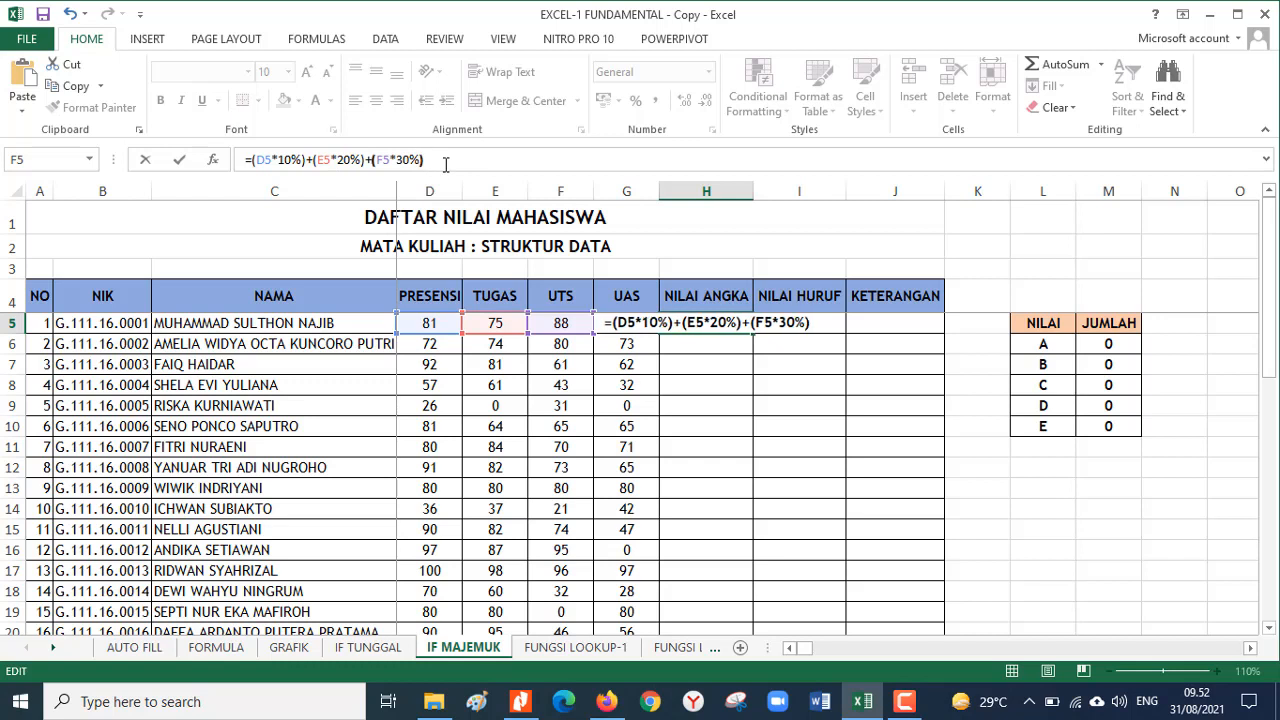
type("+(")
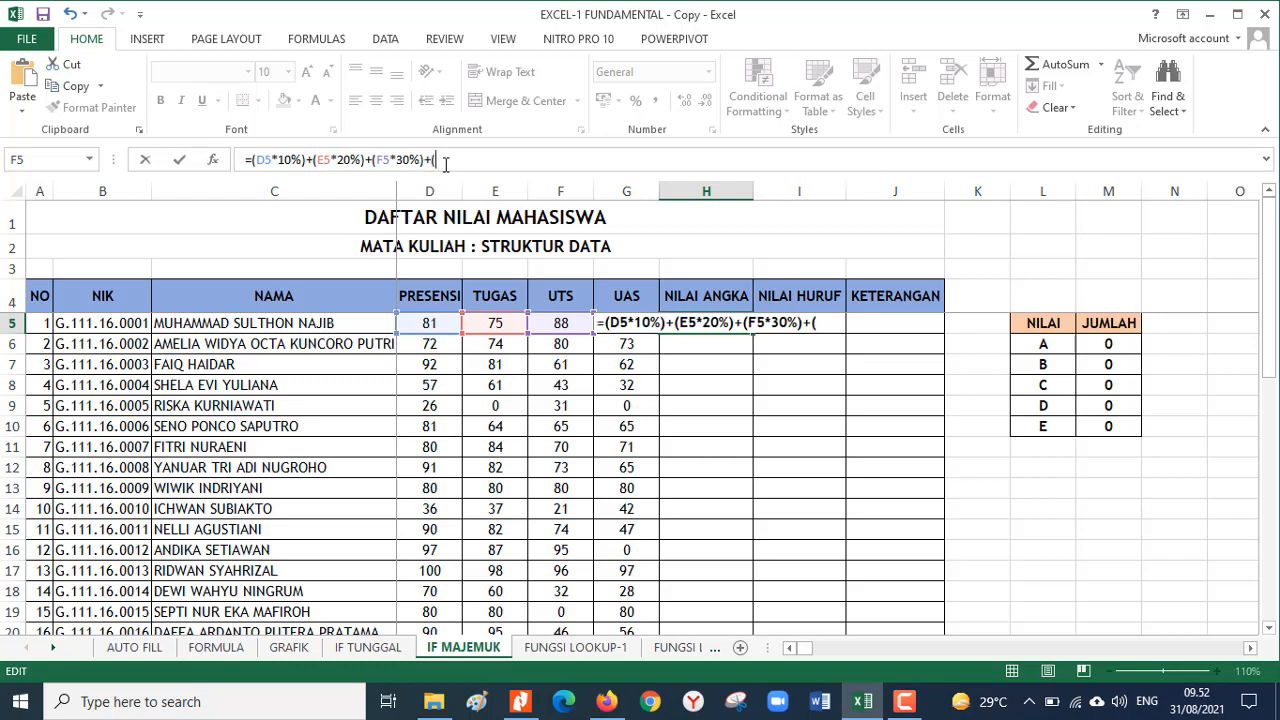
type("G5")
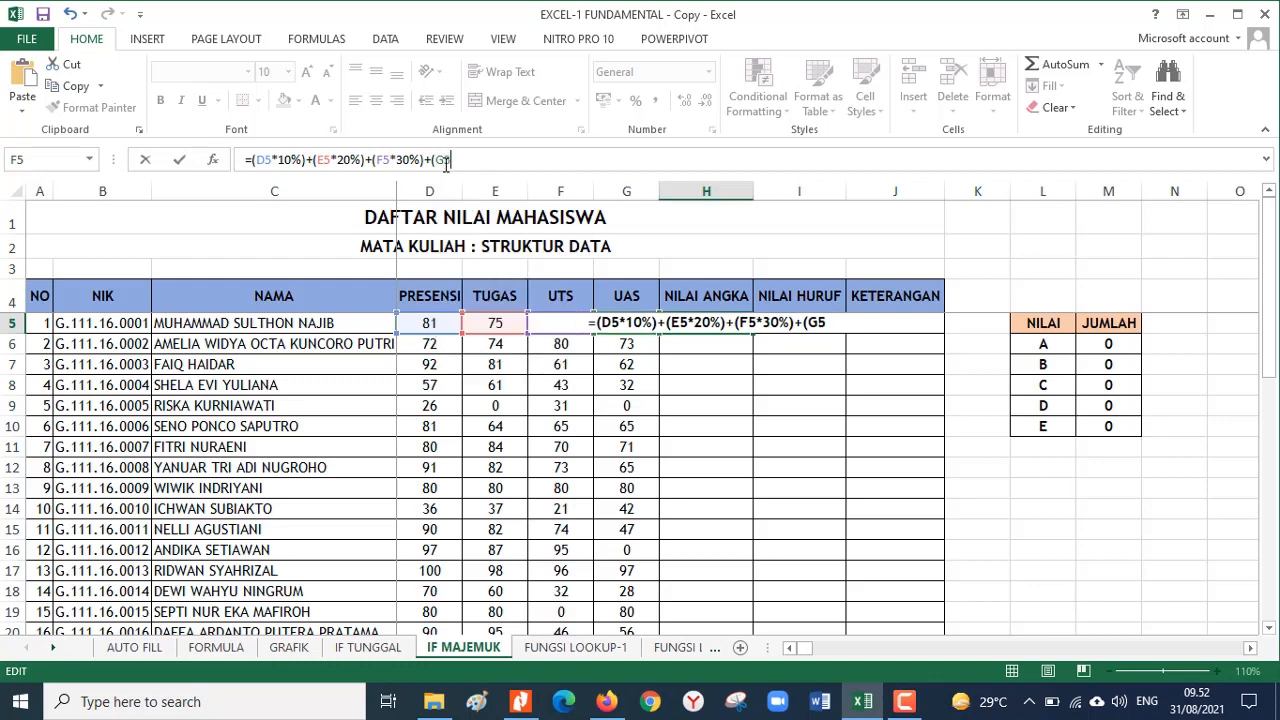
type("*4")
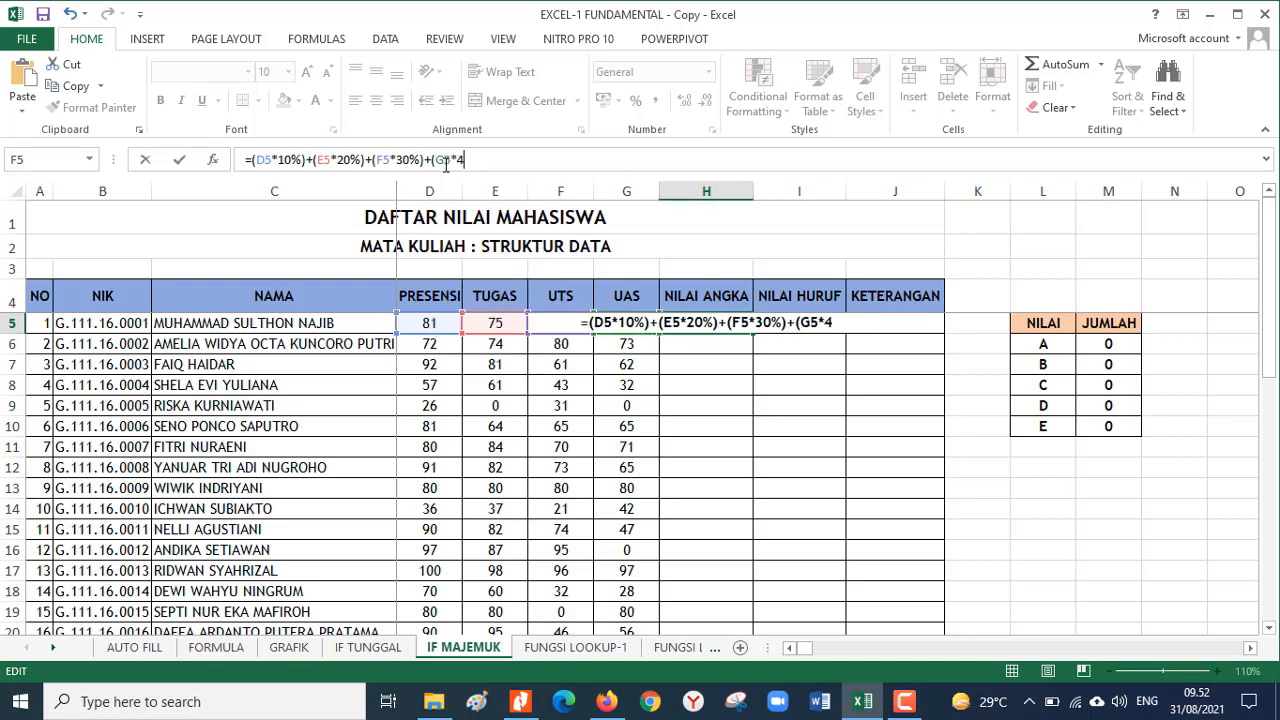
type("0%")
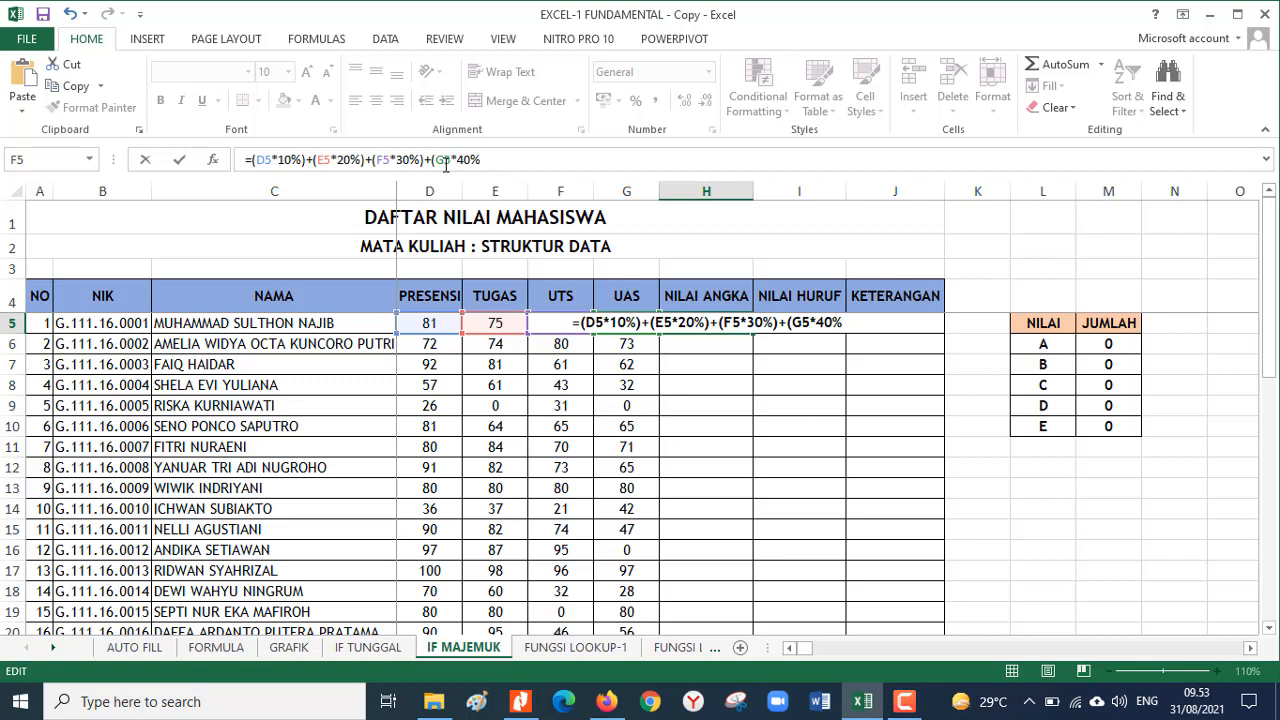
type(")")
key("Return")
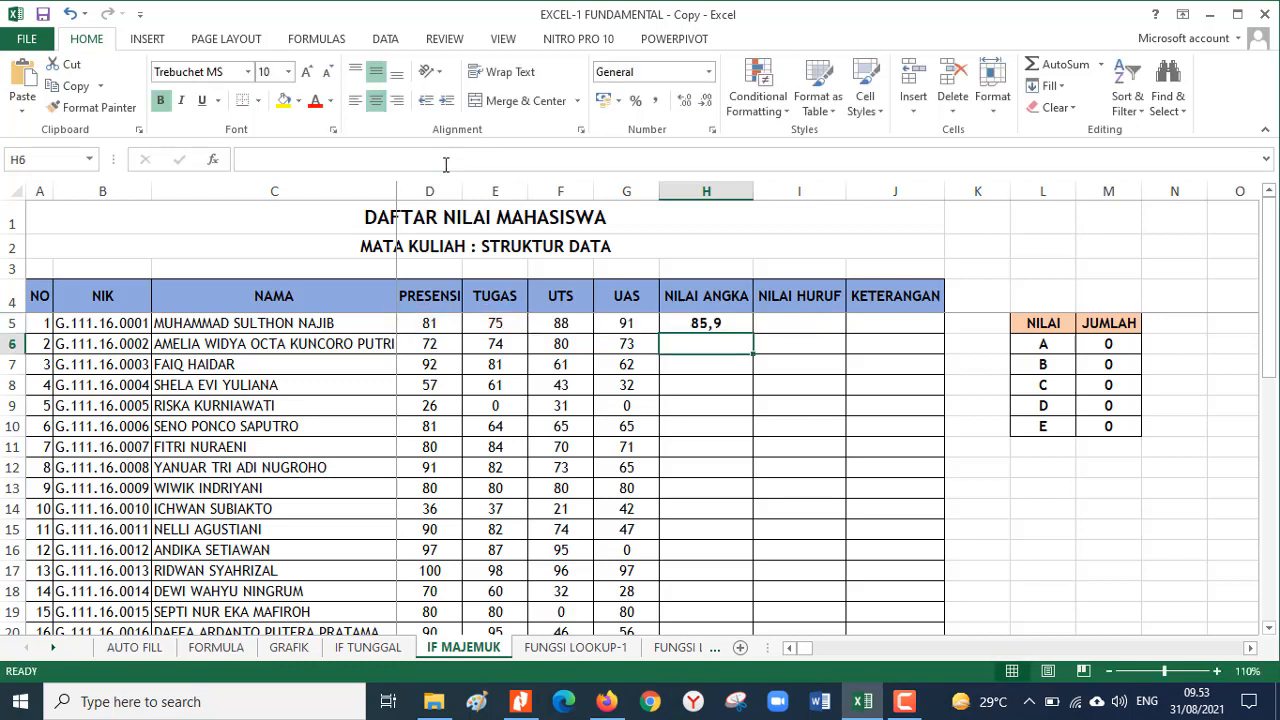
Step: Fill the H5 weighted-score formula down the NILAI ANGKA column for all students
left_click(737, 323)
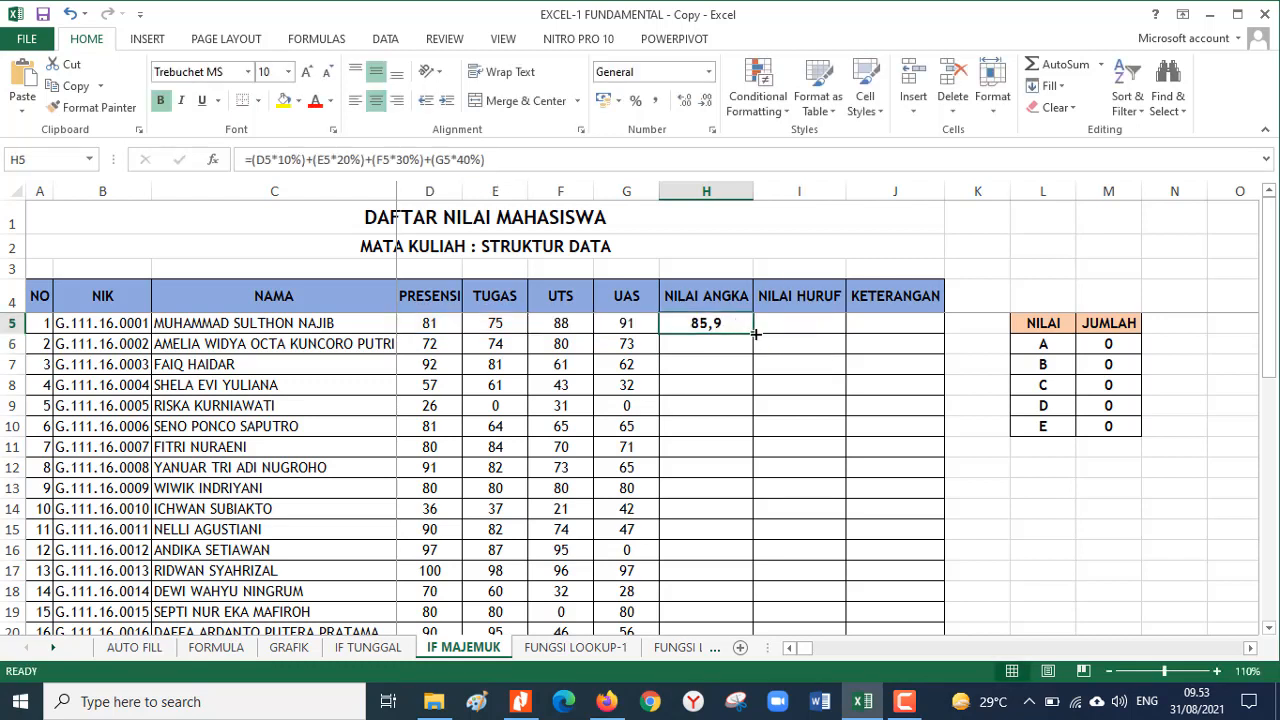
double_click(757, 333)
left_click(740, 326)
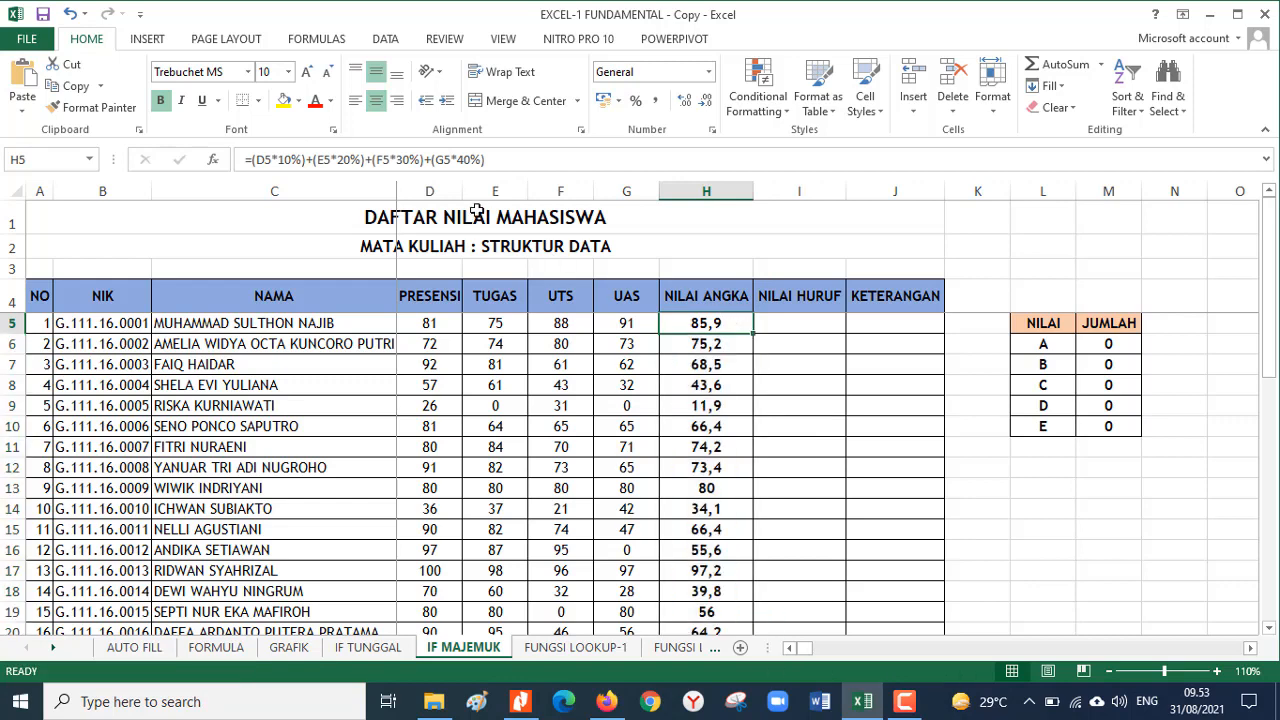
Step: Copy the full formula text of H5 without changing the cell
left_click_drag(495, 162, 242, 160)
key("ctrl+c")
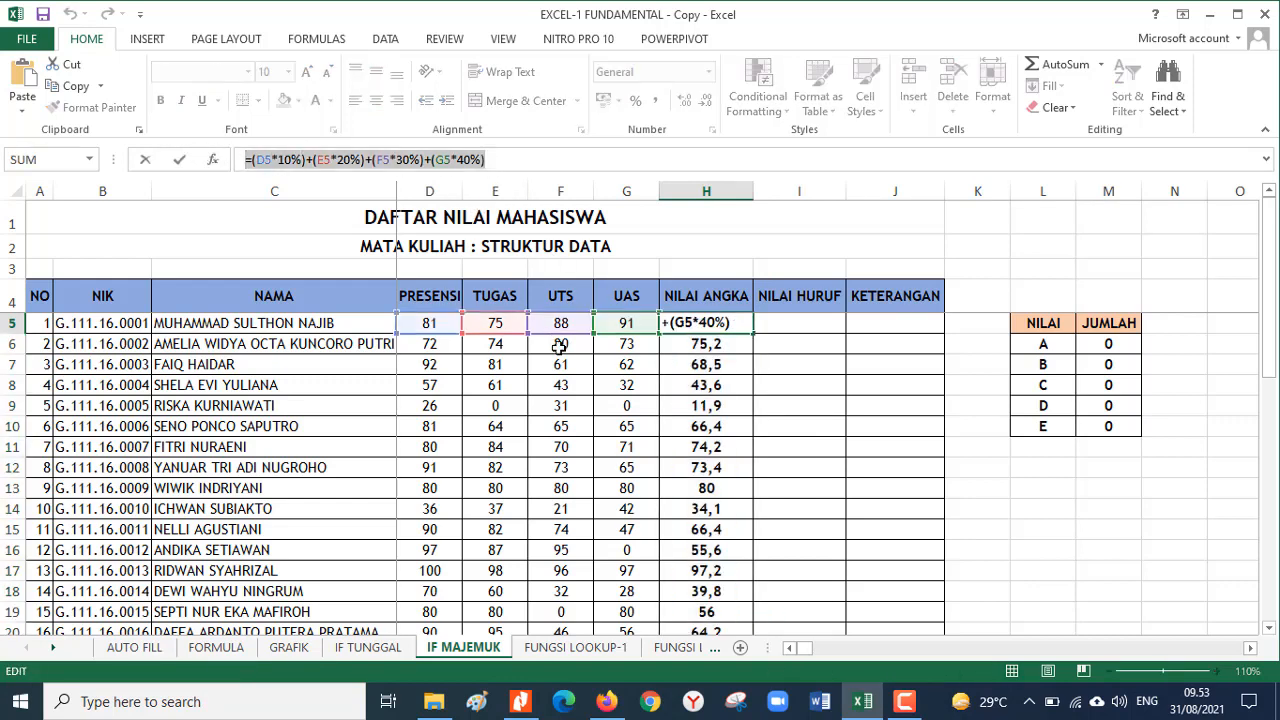
key("Return")
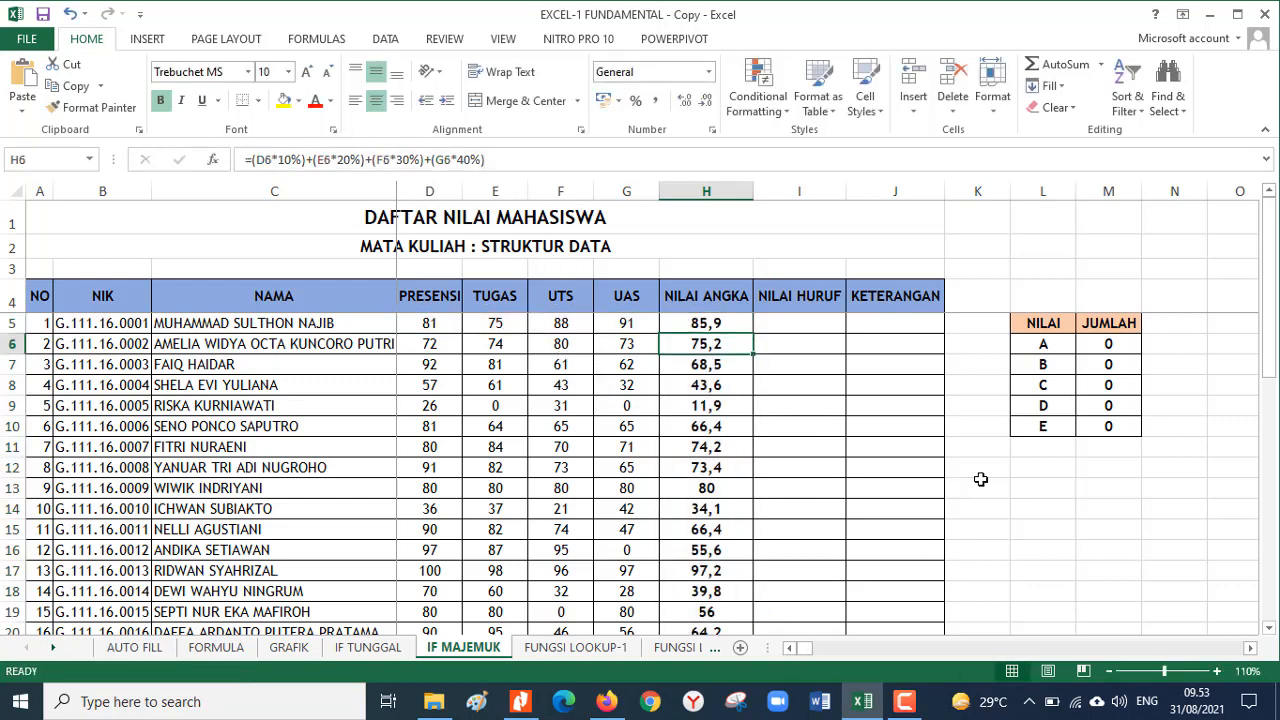
Step: Insert two entire rows at row 3, between the sheet titles and the grade table
left_click(34, 268)
key("ctrl+plus")
key("Down")
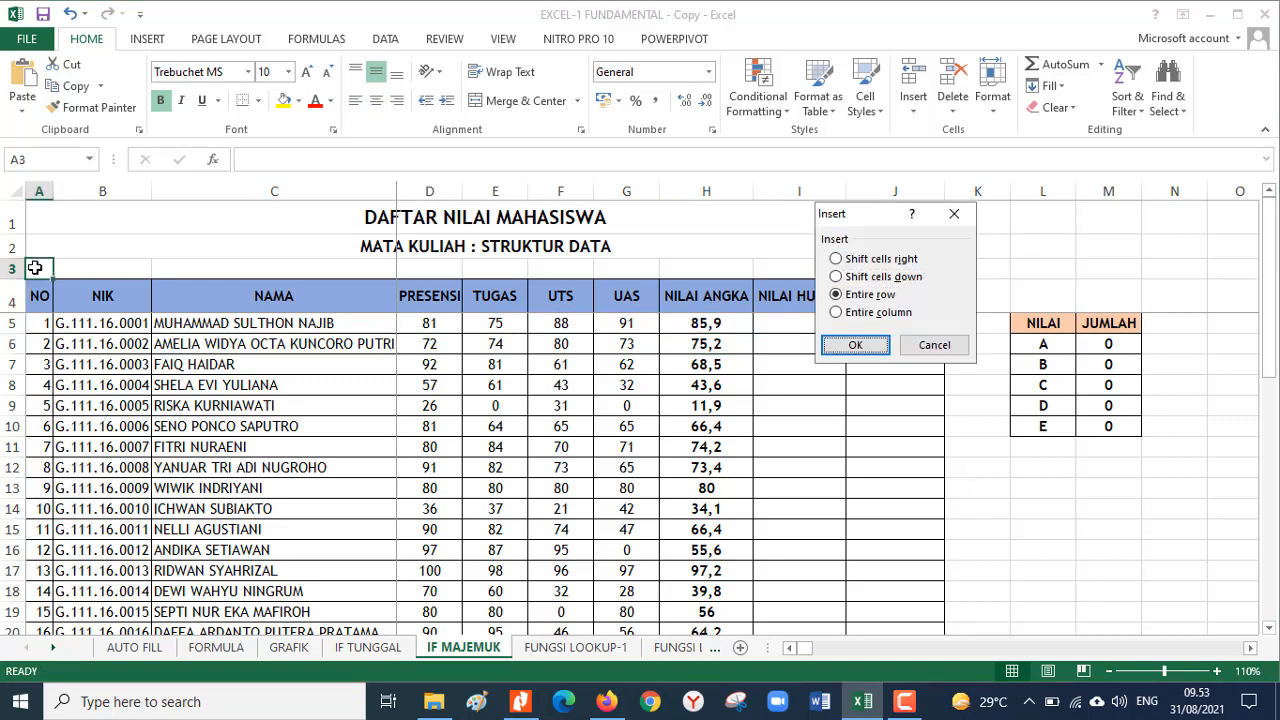
key("Return")
key("ctrl+plus")
key("Down")
key("Return")
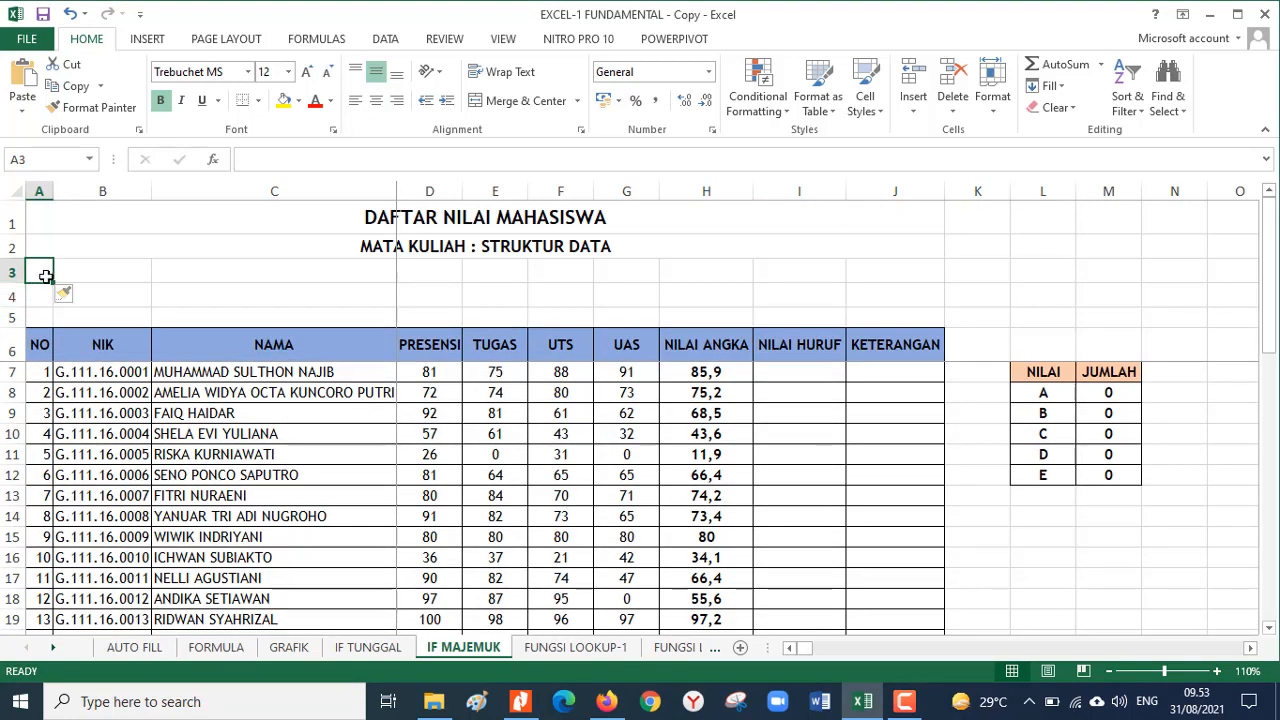
Step: Place the copied formula =(D5*10%)+(E5*20%)+(F5*30%)+(G5*40%) in A3 as visible text and colour it red
key("ctrl+v")
key("Return")
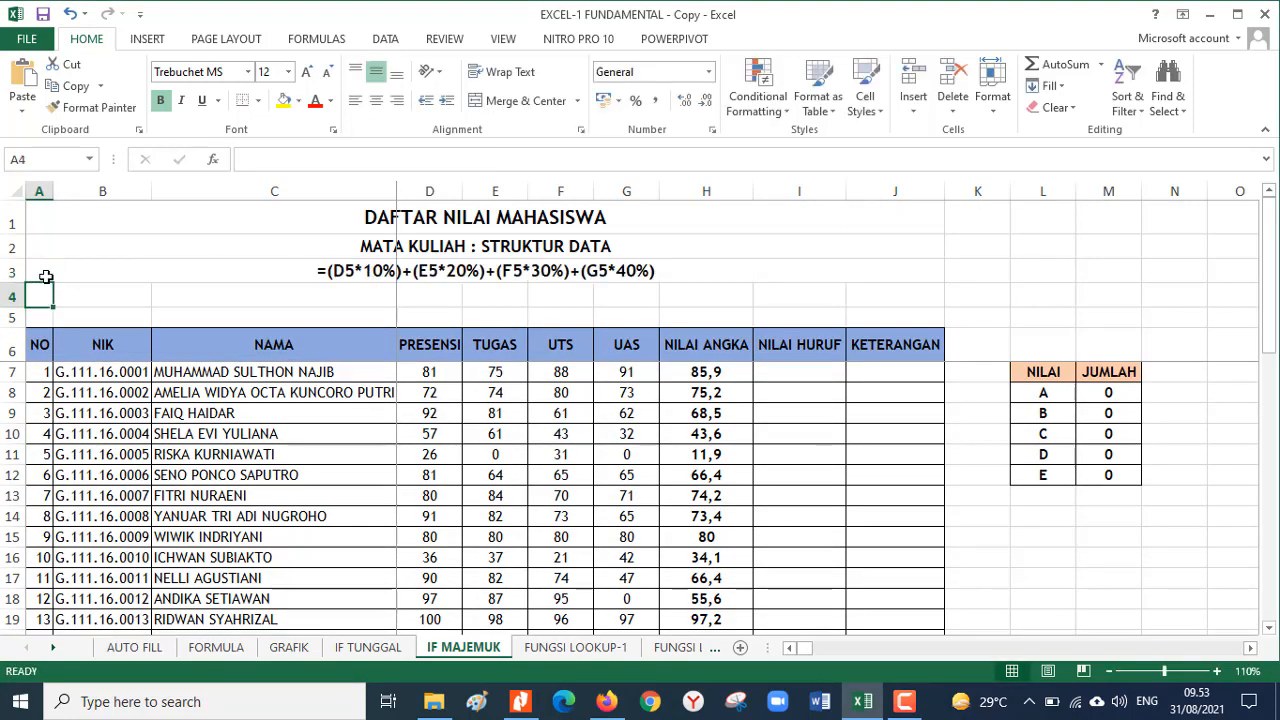
left_click(43, 263)
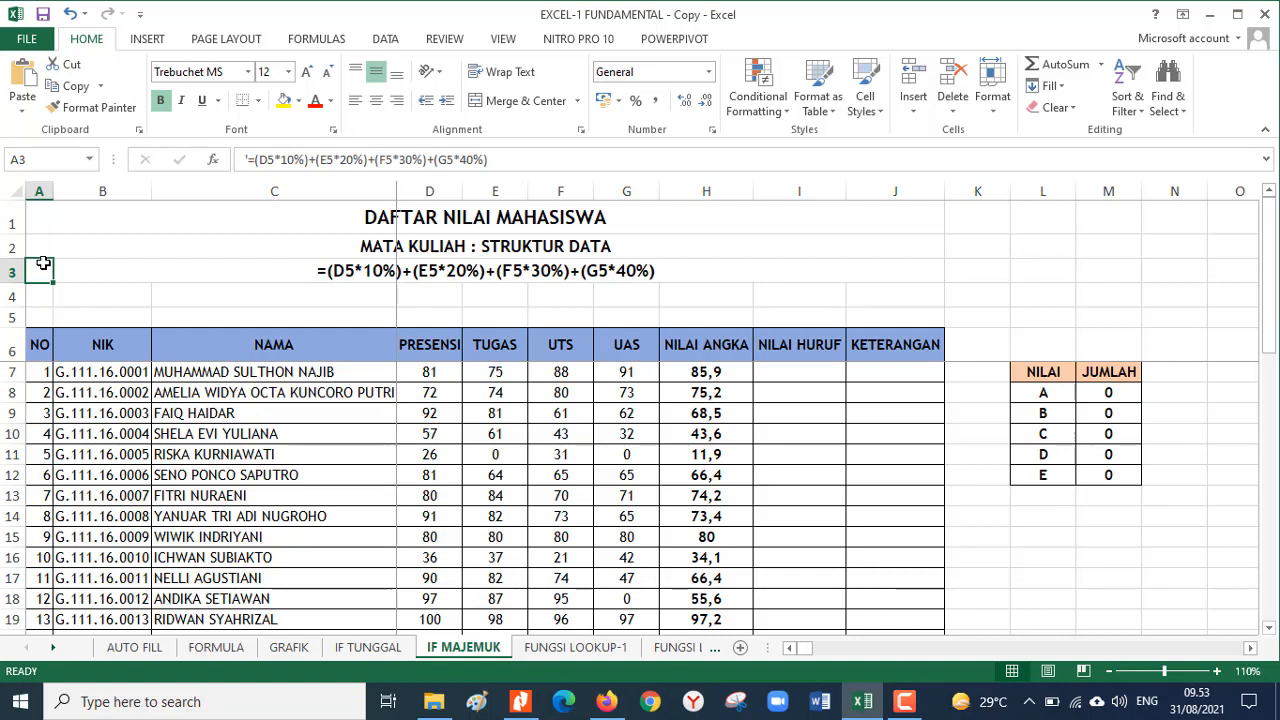
left_click(314, 100)
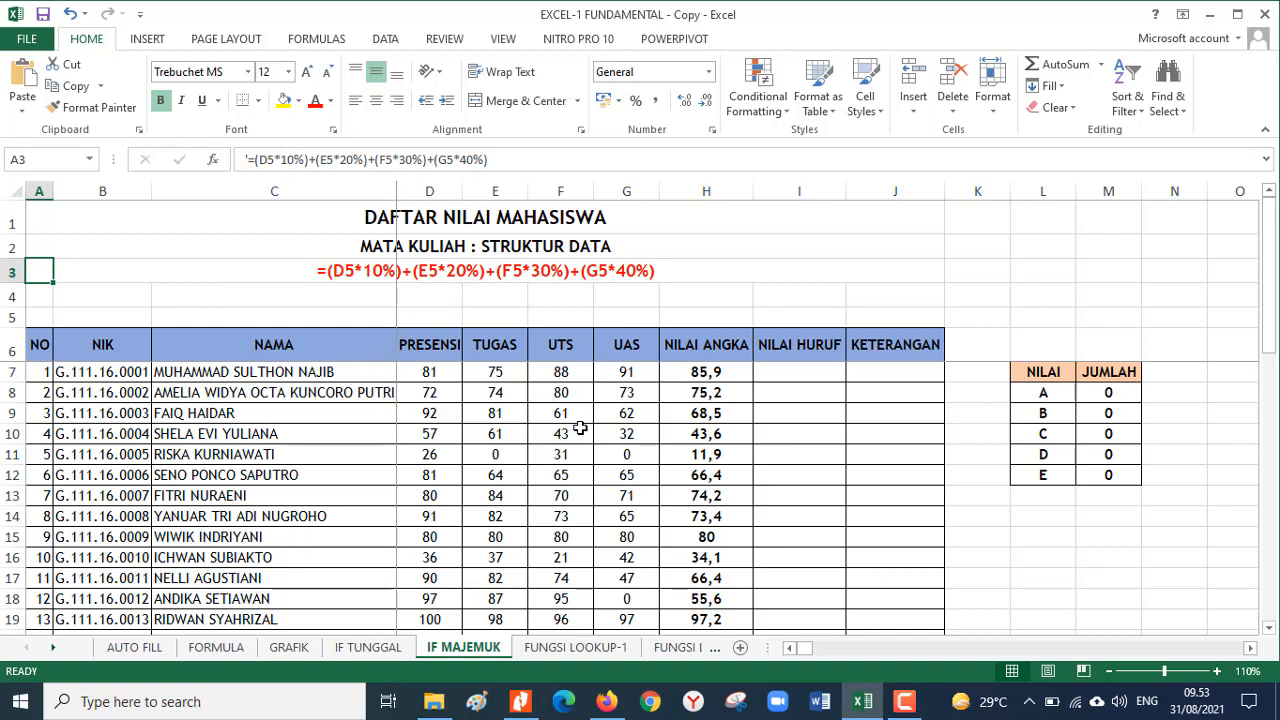
Step: Start an IF formula in I7, the first NILAI HURUF cell, that returns "A" when H7>=80
left_click(806, 373)
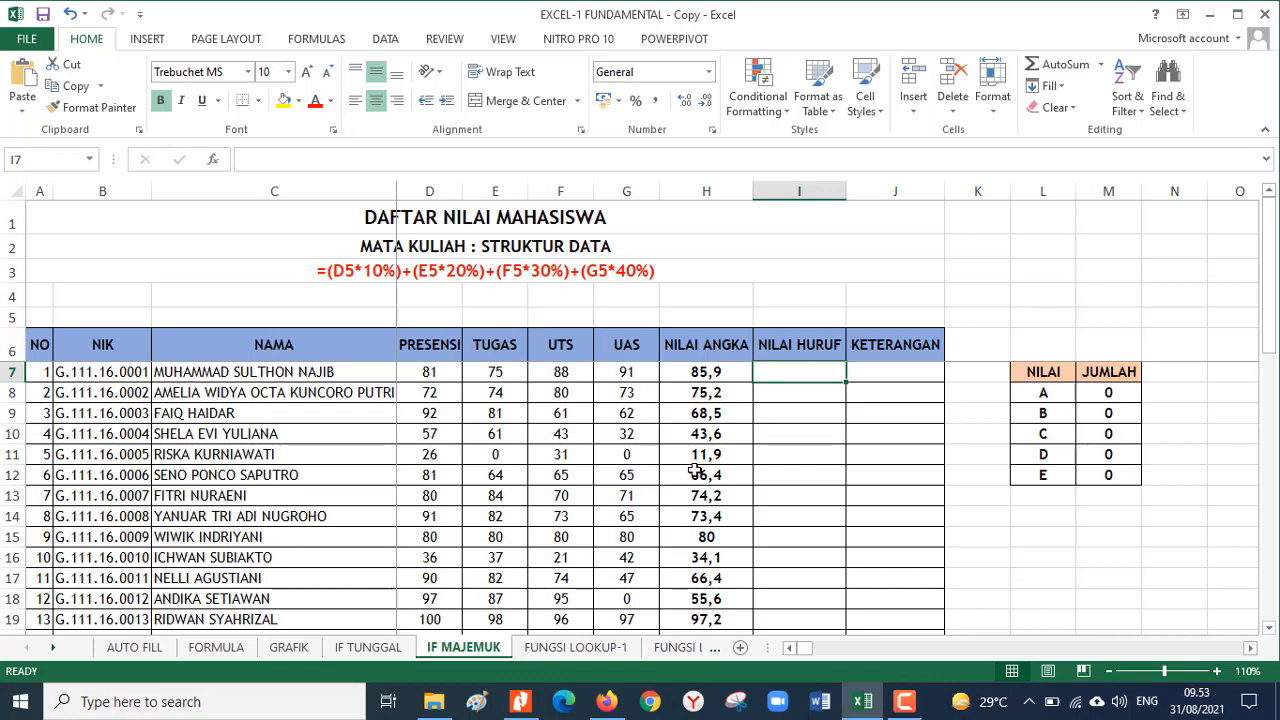
type("=")
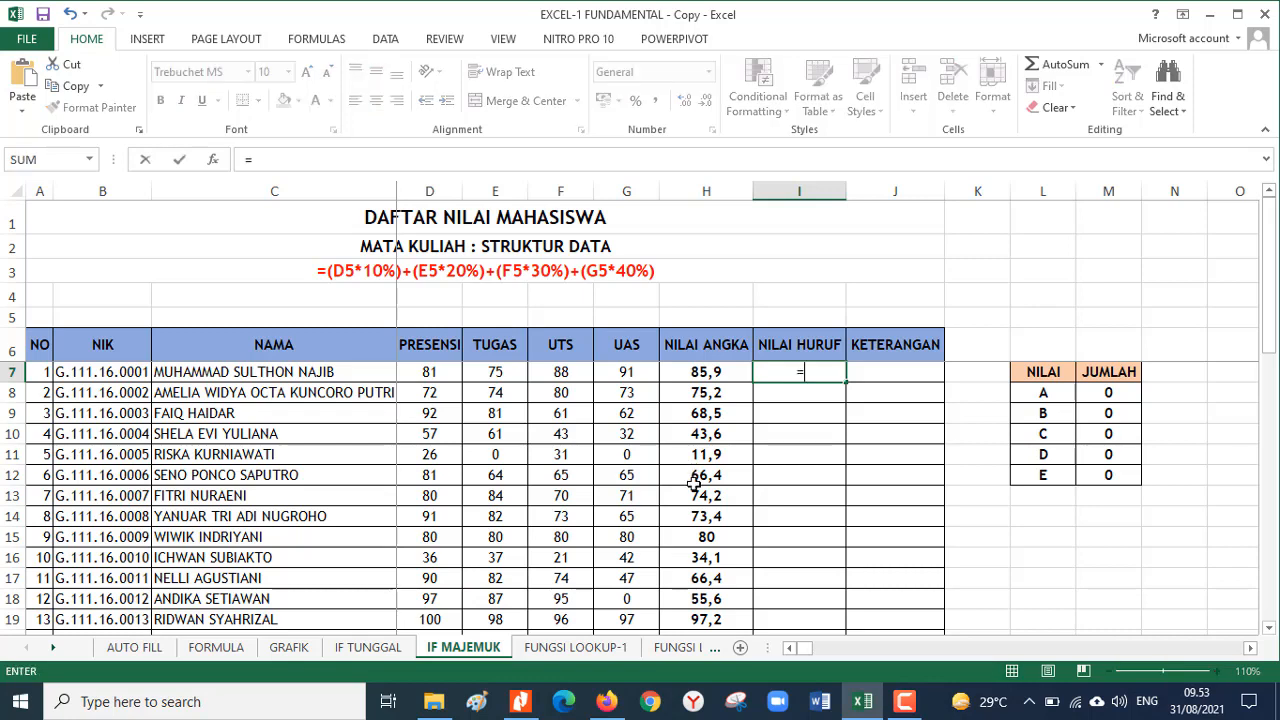
type("IF")
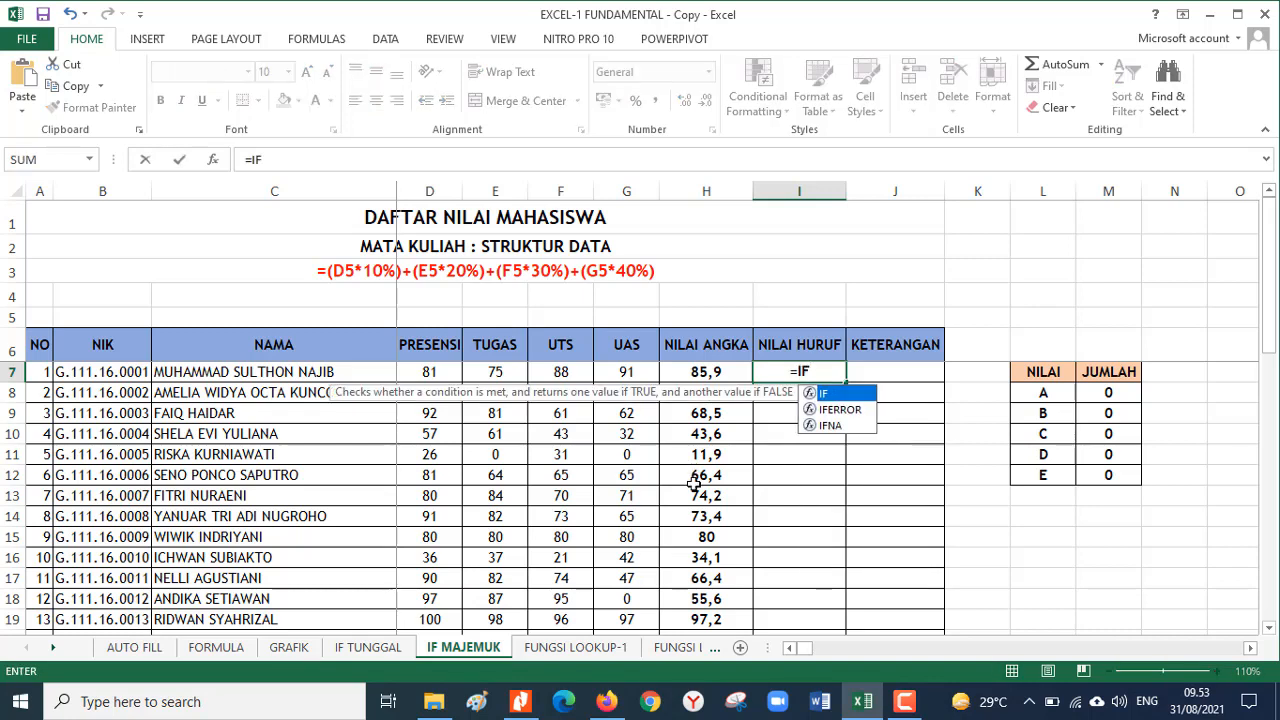
type("(H5")
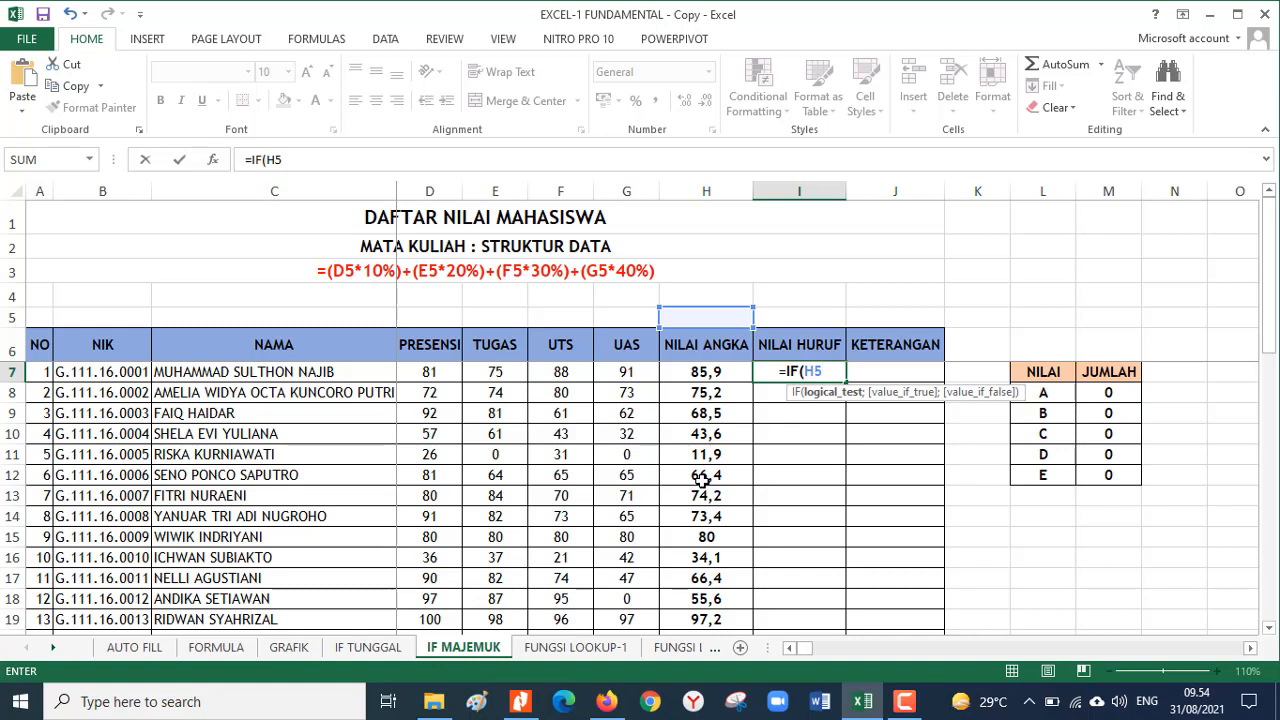
key("BackSpace")
type("7")
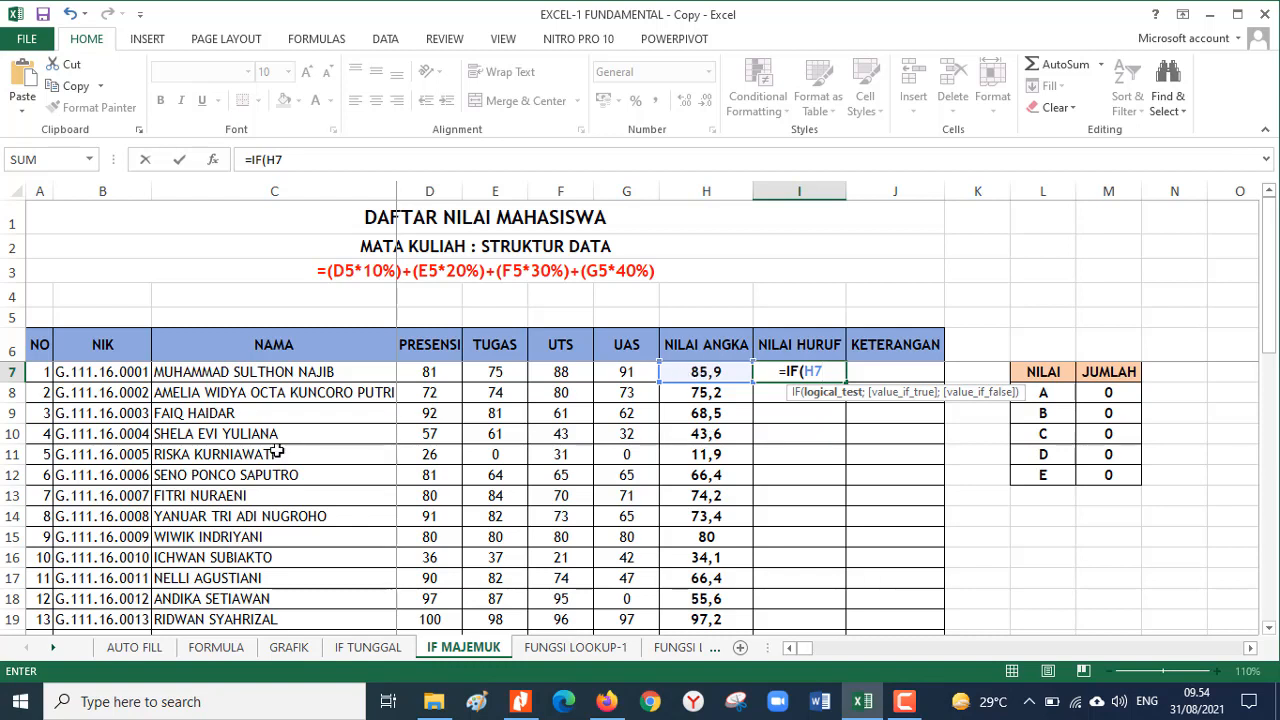
type(">=")
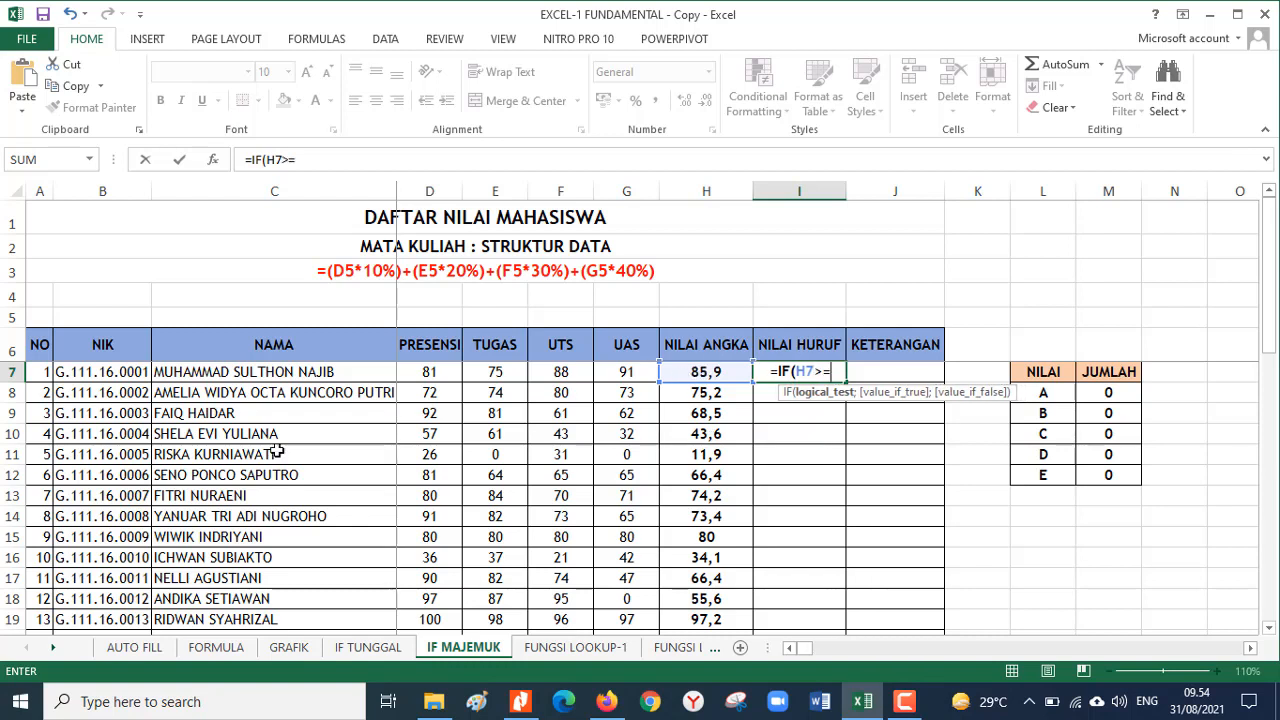
type("8-")
key("BackSpace")
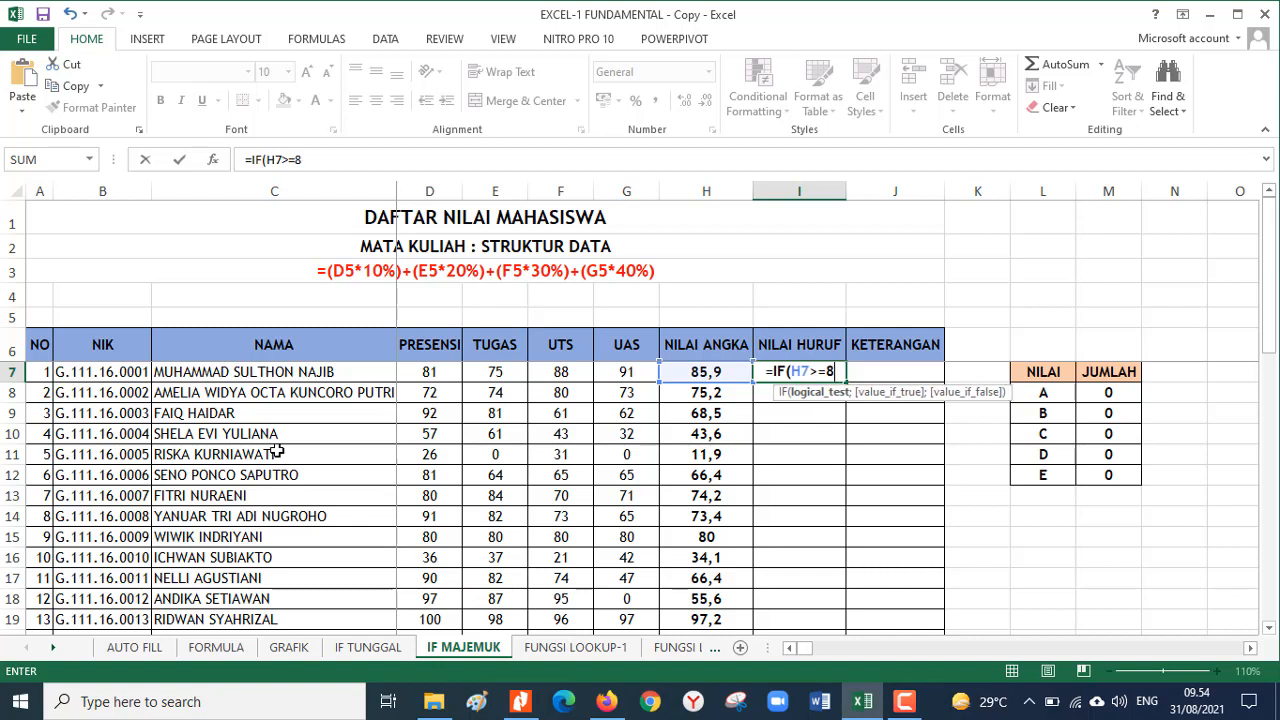
type("0")
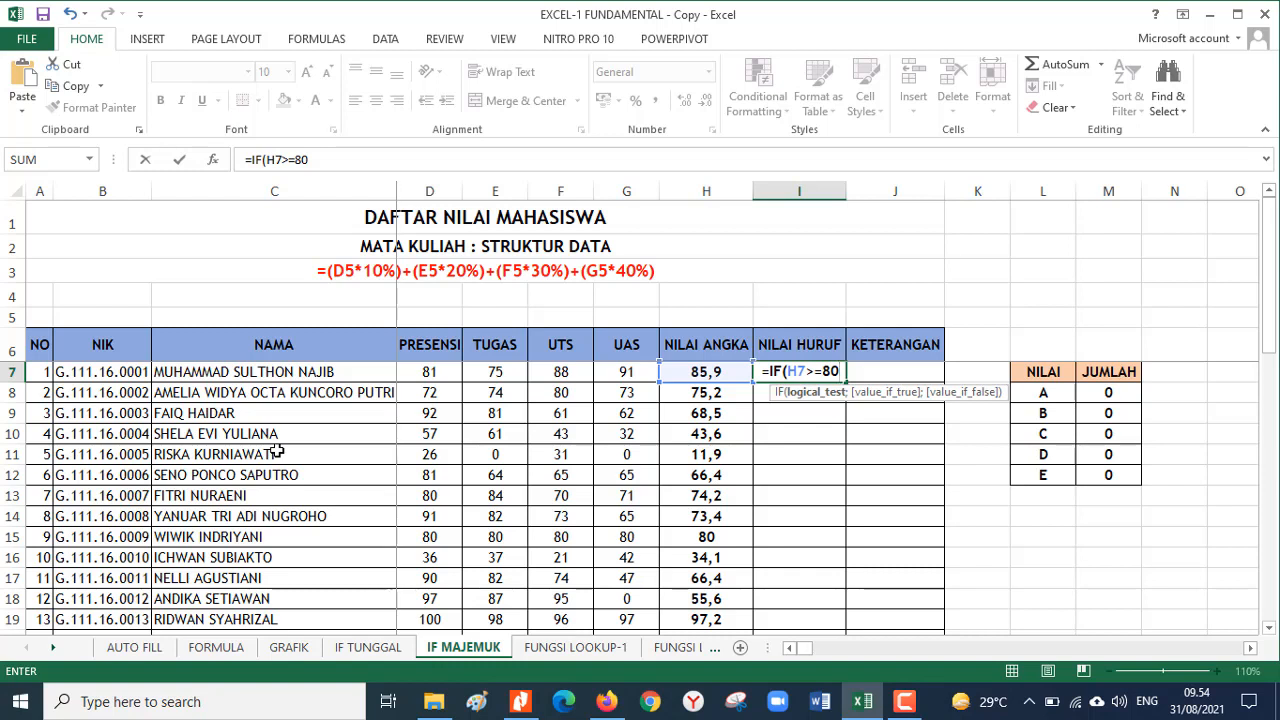
type(";")
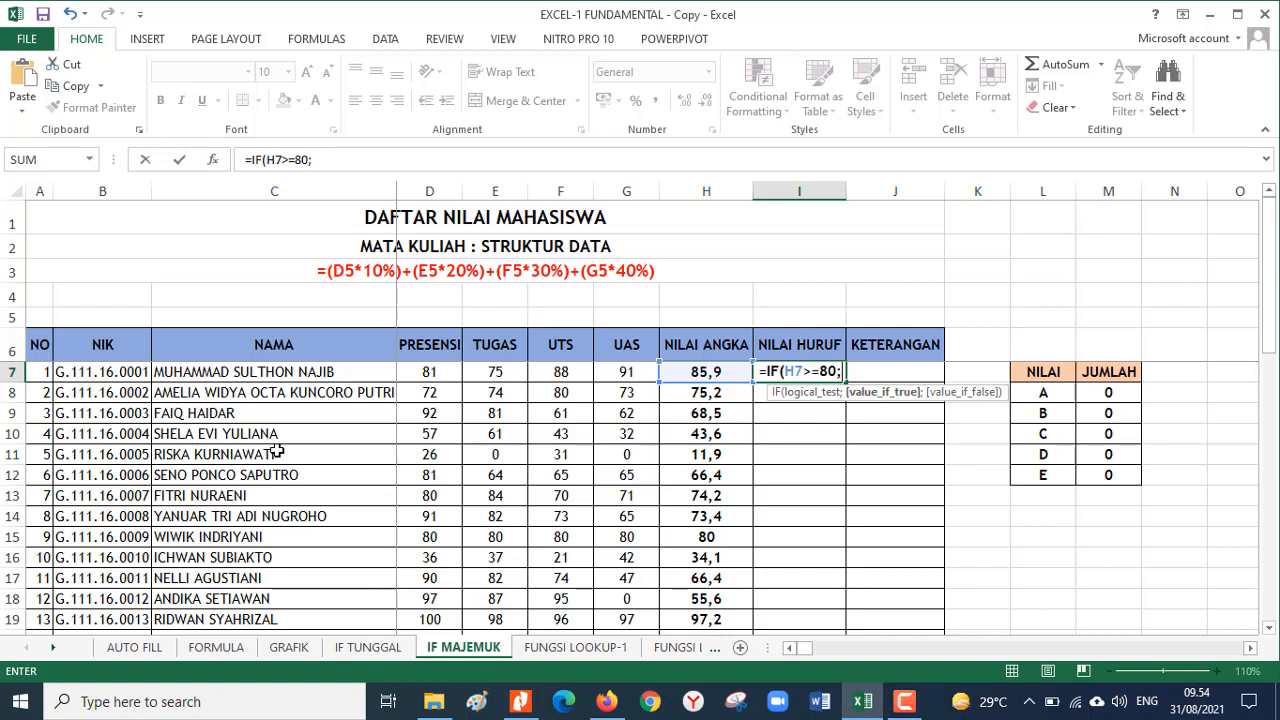
type("\"A")
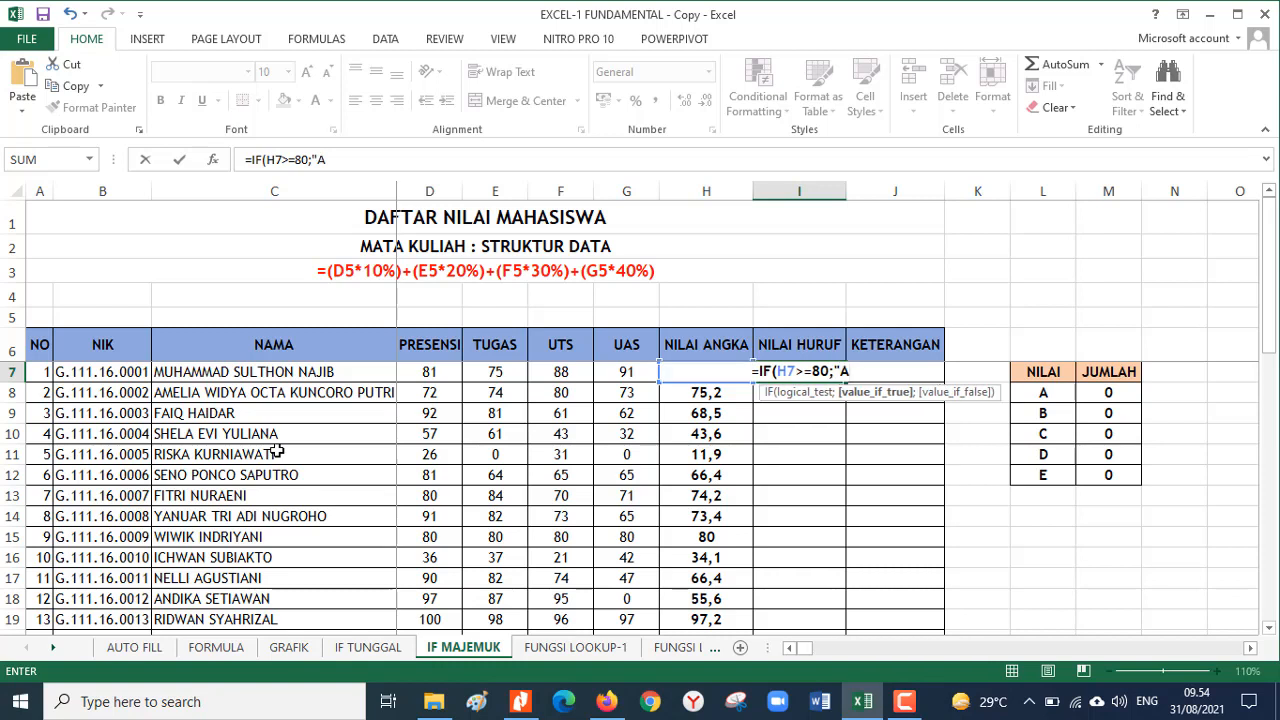
type("\"")
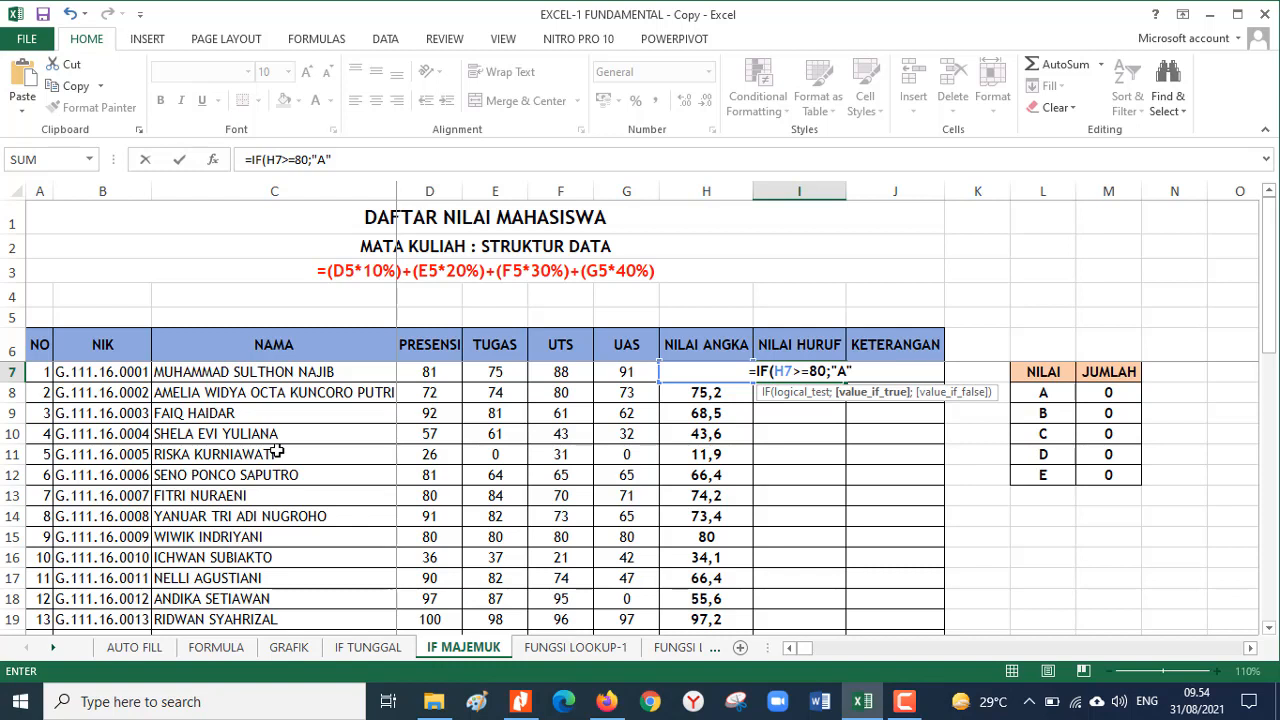
type(";")
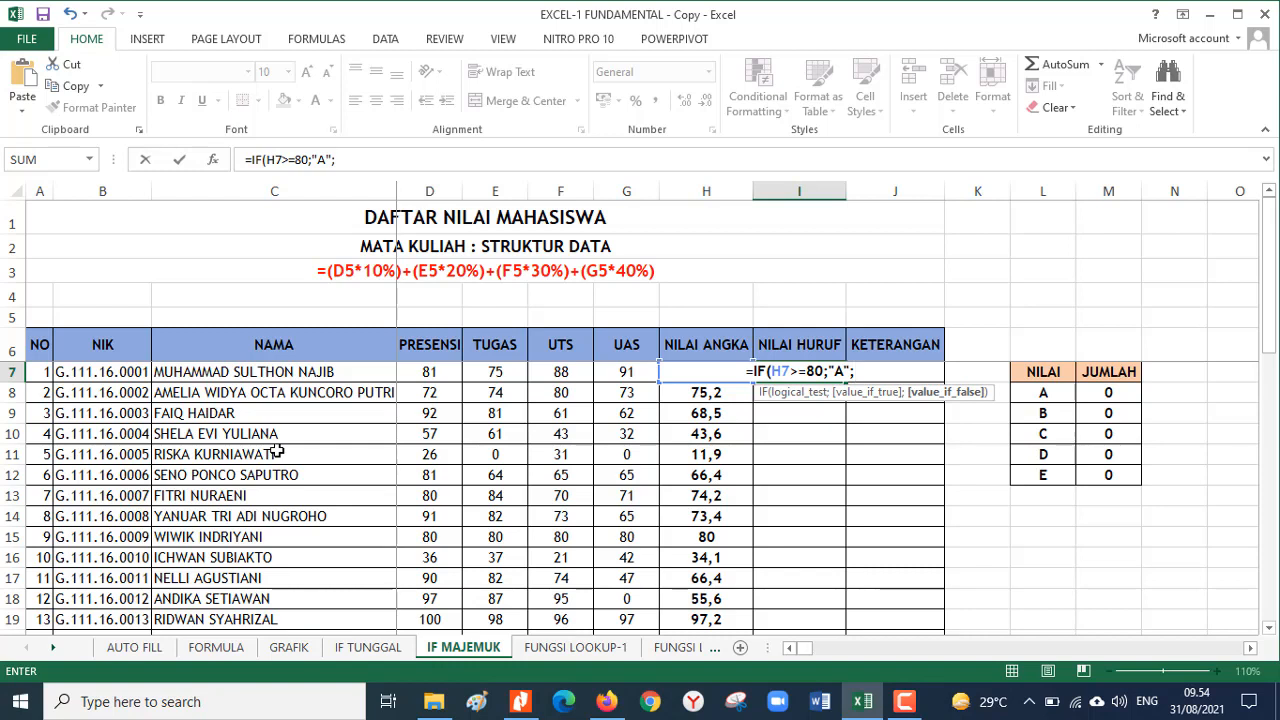
Step: Nest a second IF as the false branch of the I7 formula, returning "B" when H7>=70
type("IF")
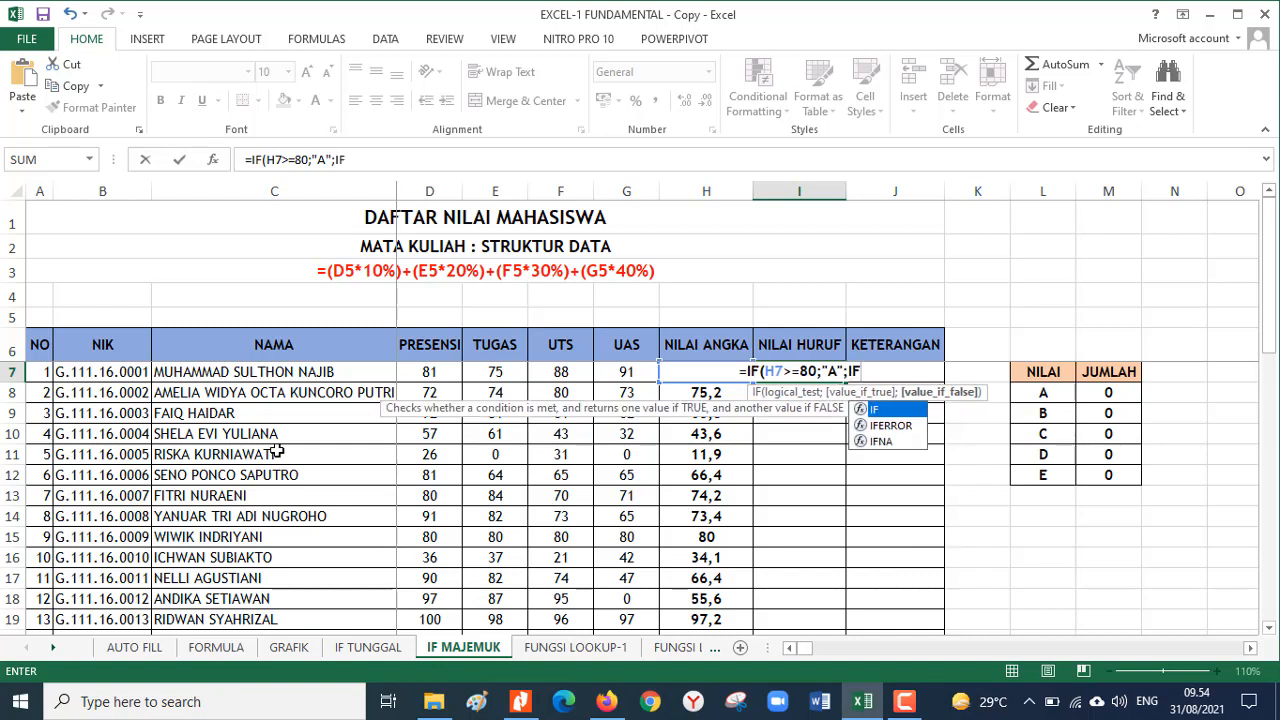
type("(")
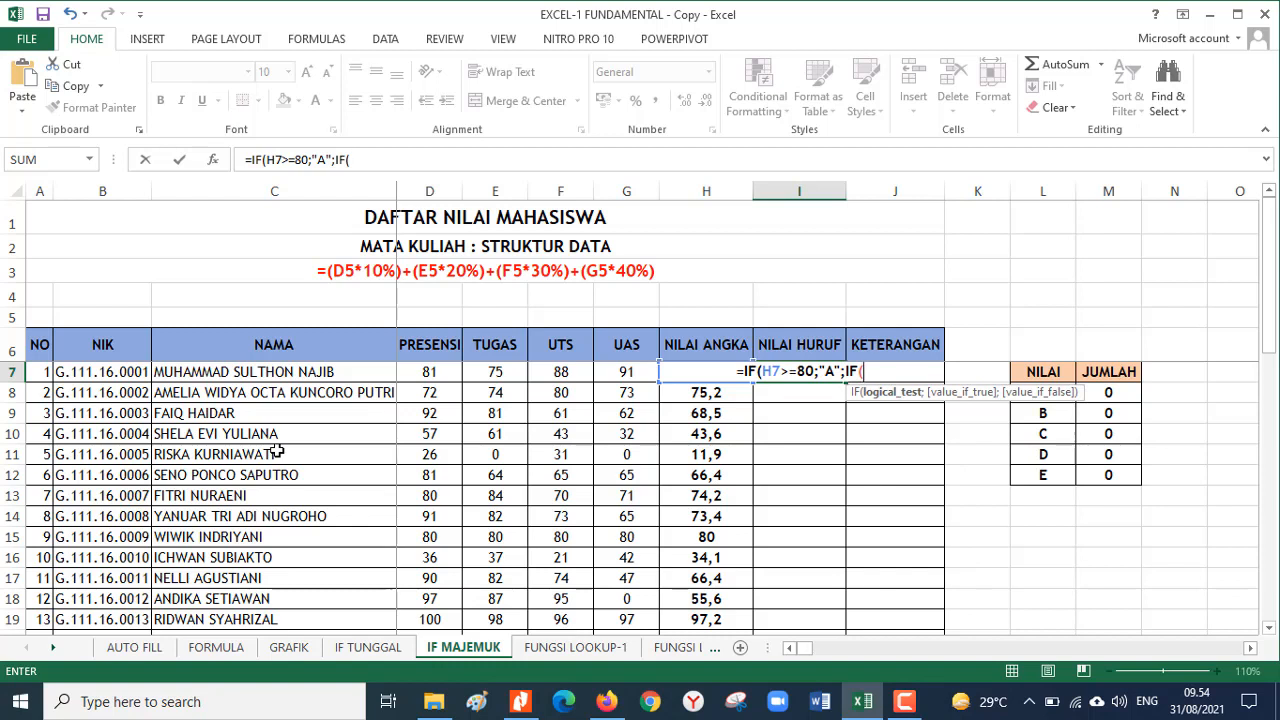
type("H7")
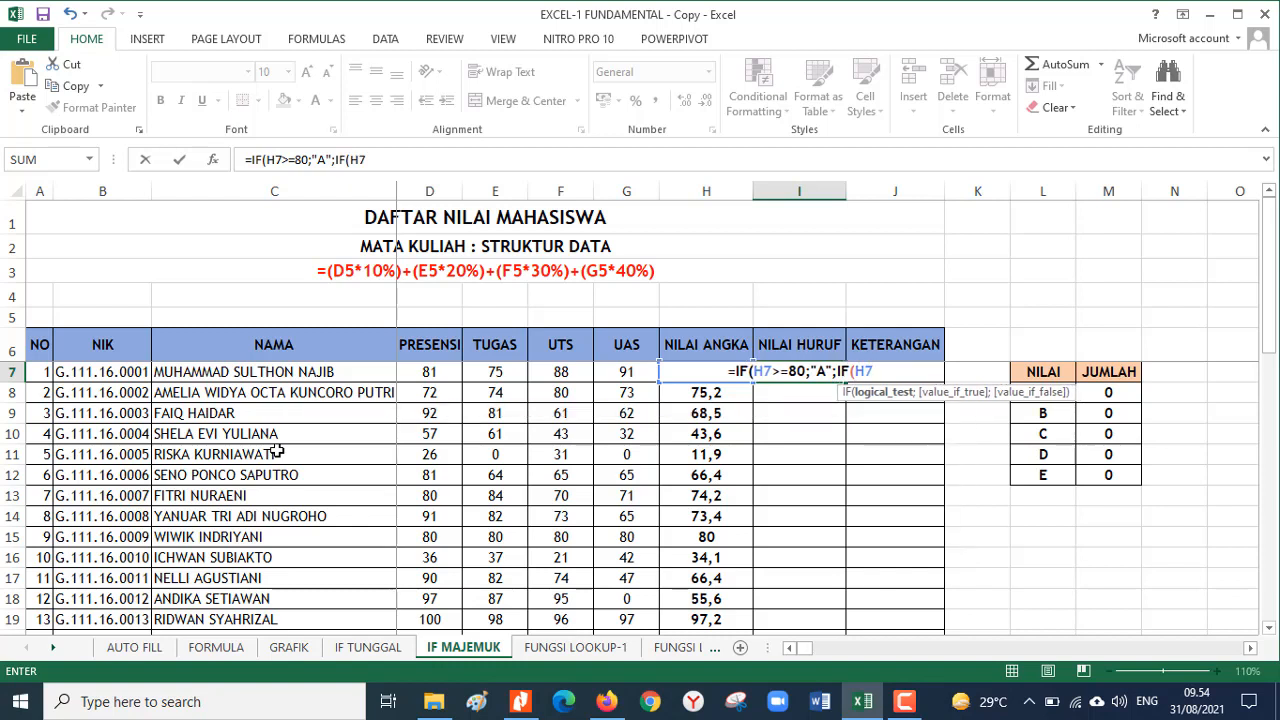
type(">=70")
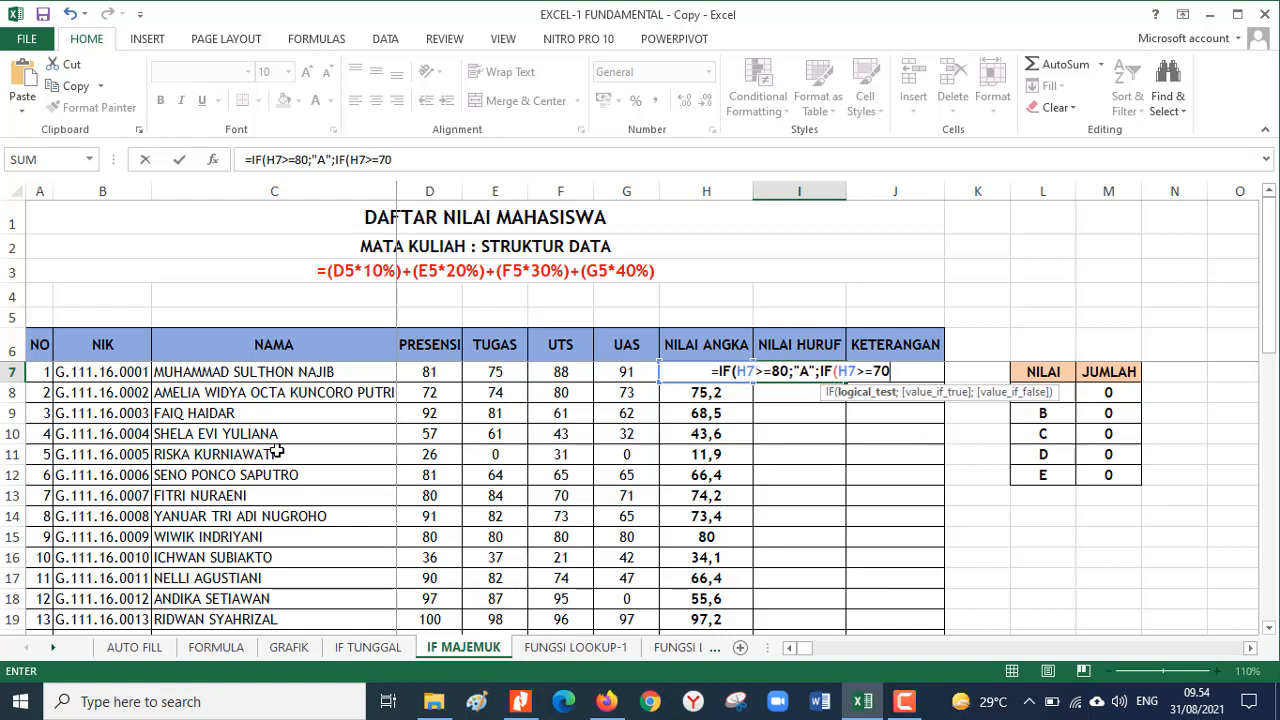
type(";\"")
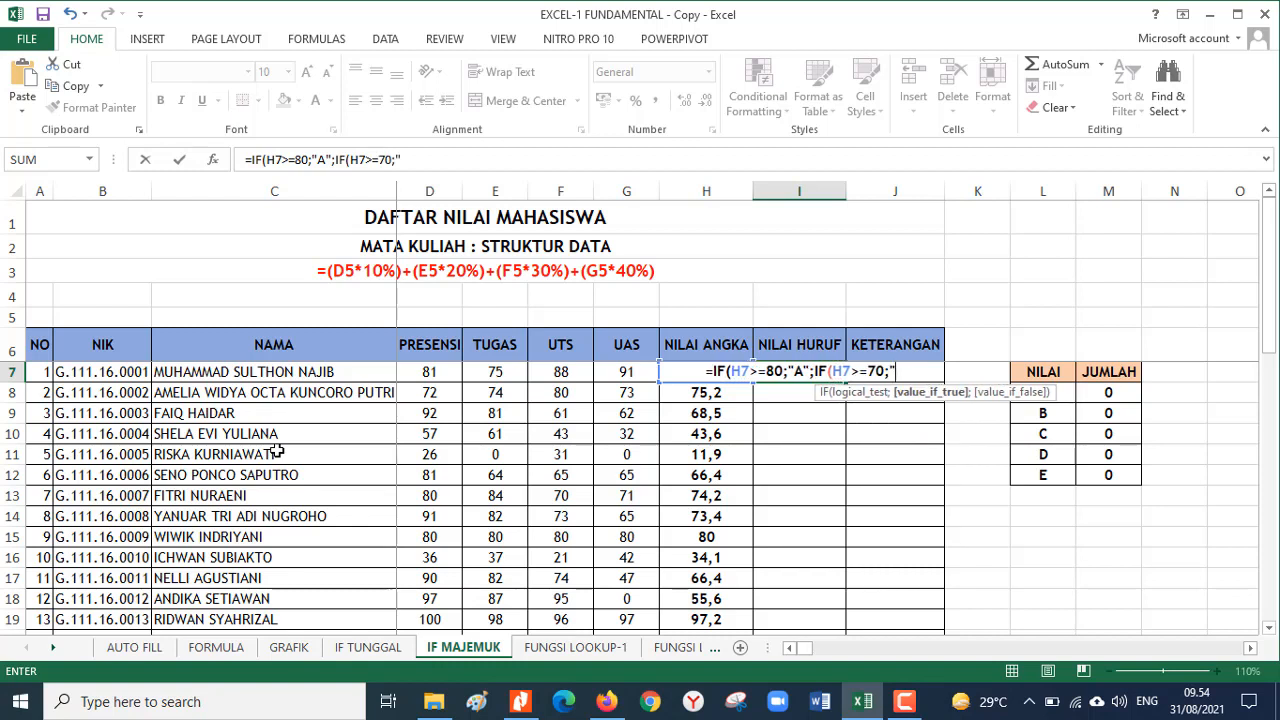
type("B\";")
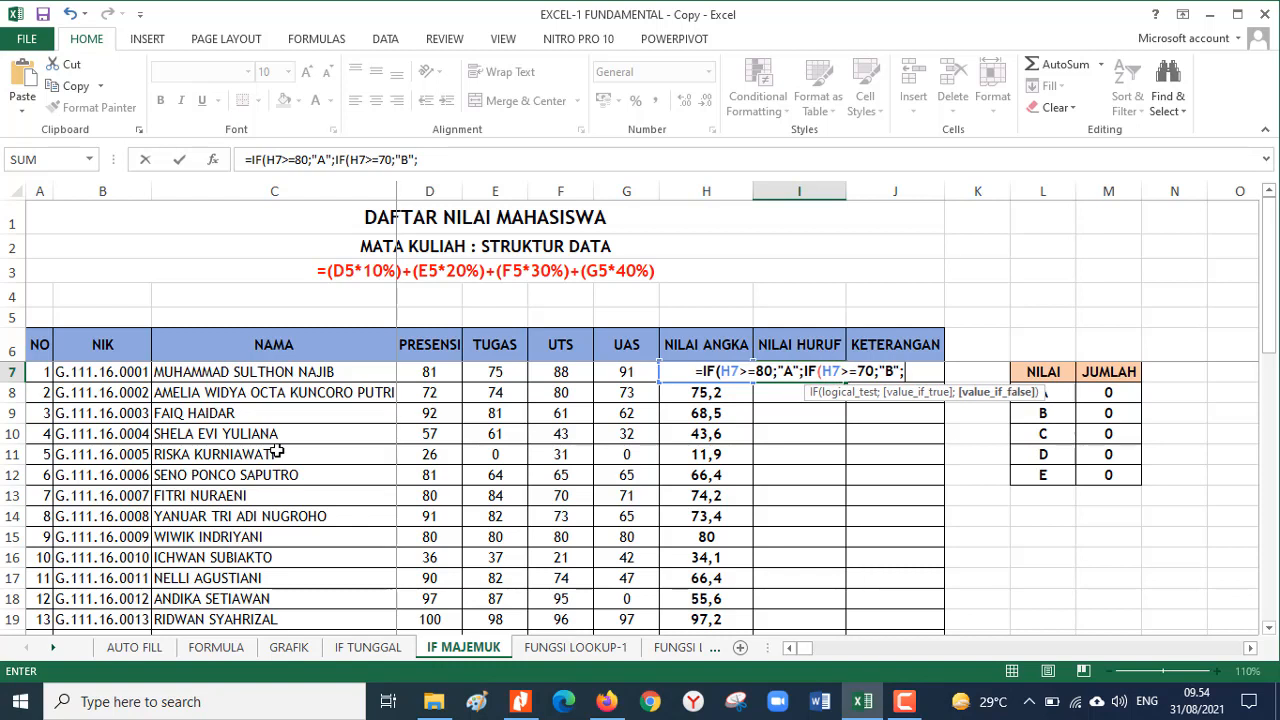
Step: Nest a third IF in the I7 formula that returns "C" when H7>=60
type("UF")
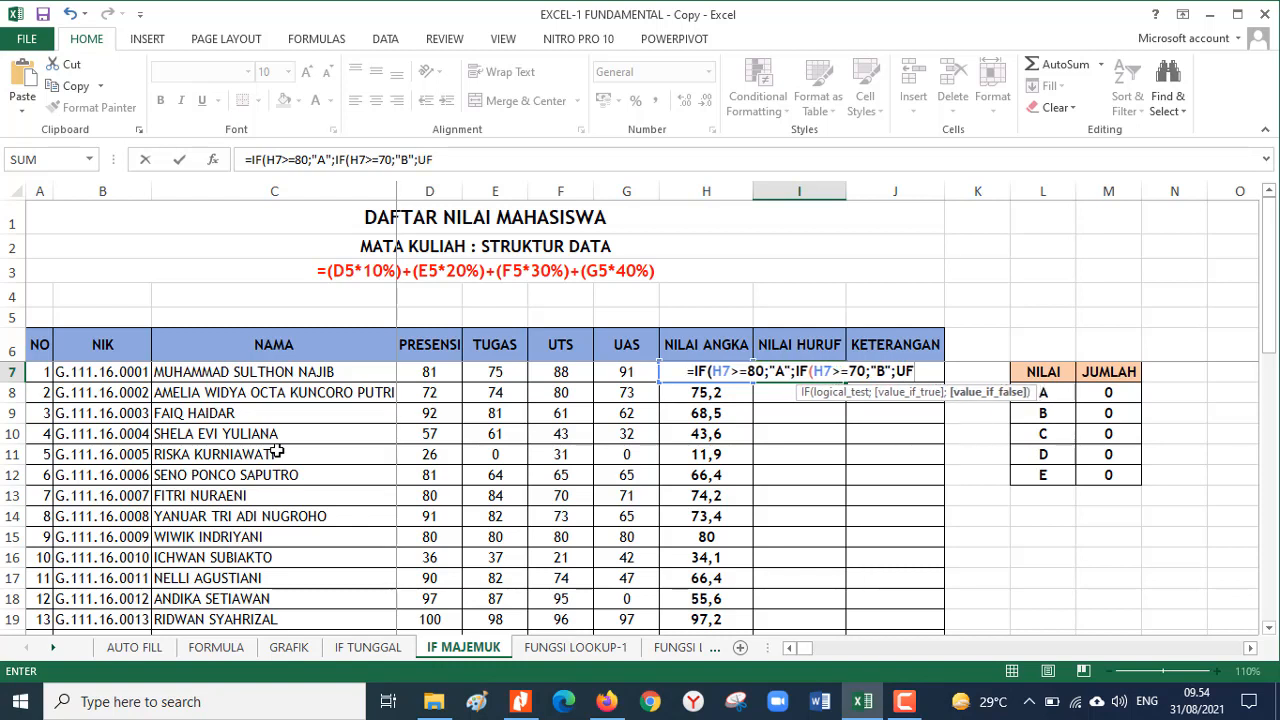
key("BackSpace")
key("BackSpace")
type("IF(")
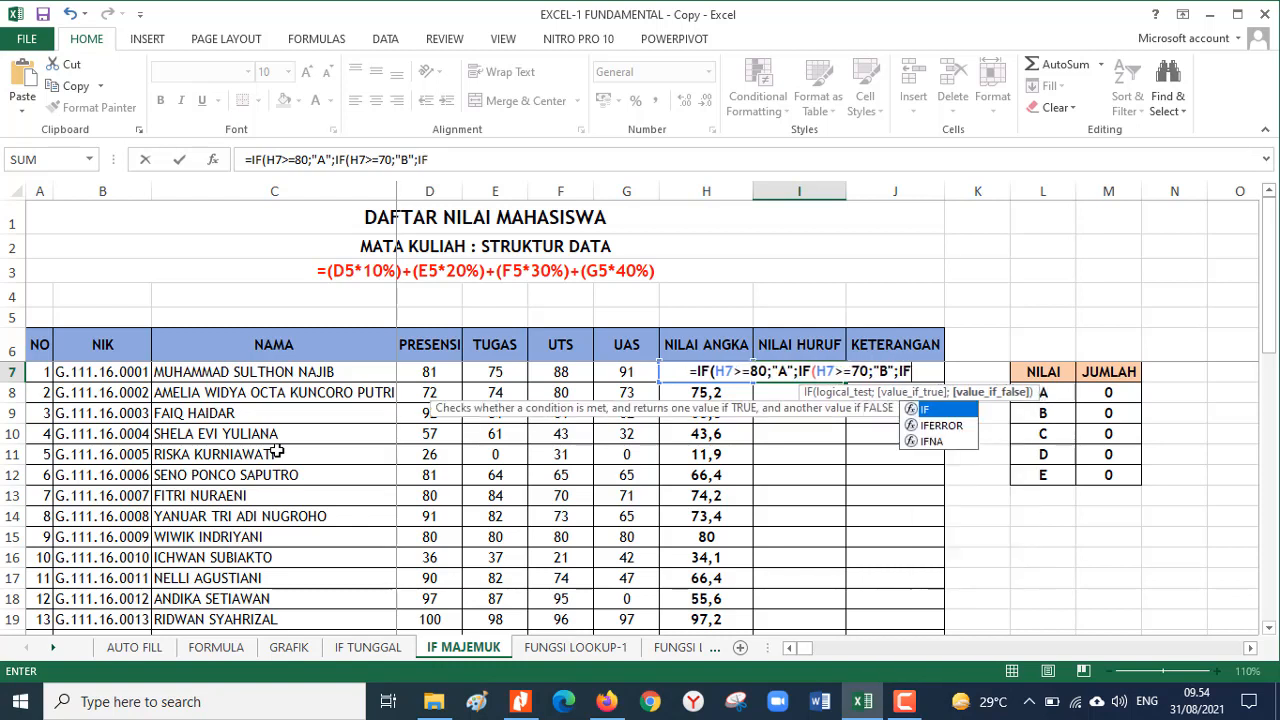
type("H7>")
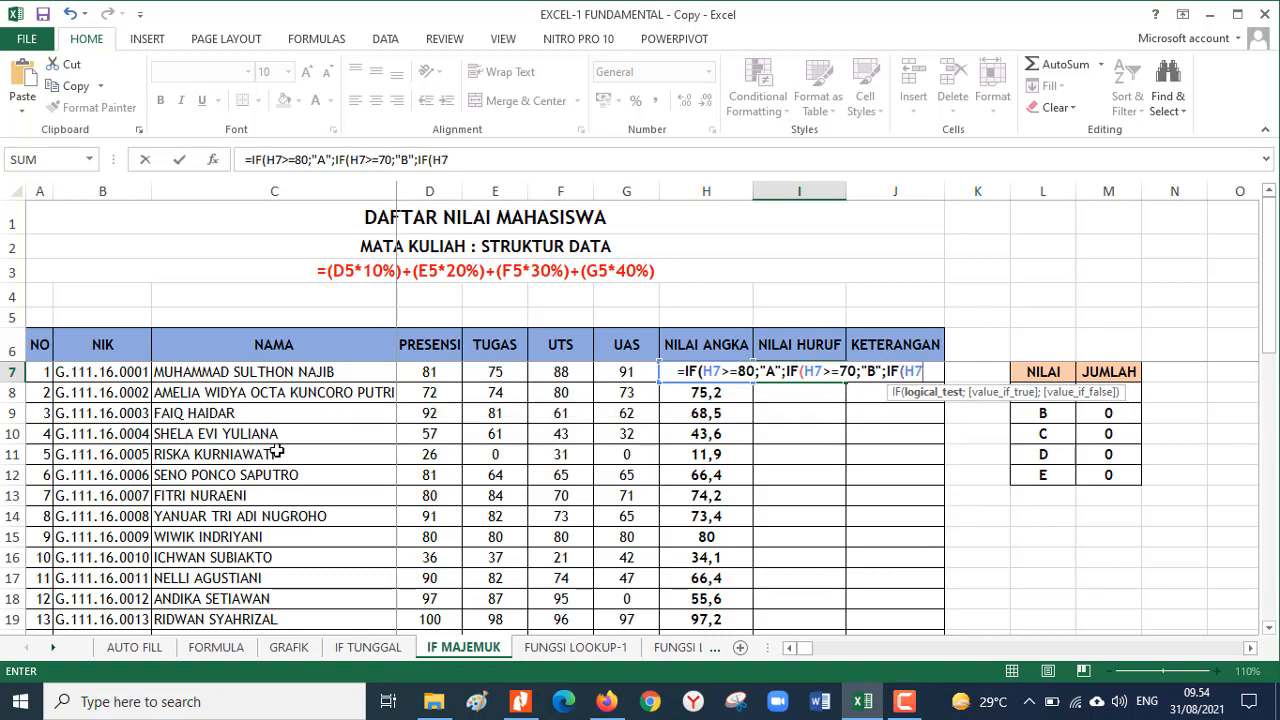
type("=")
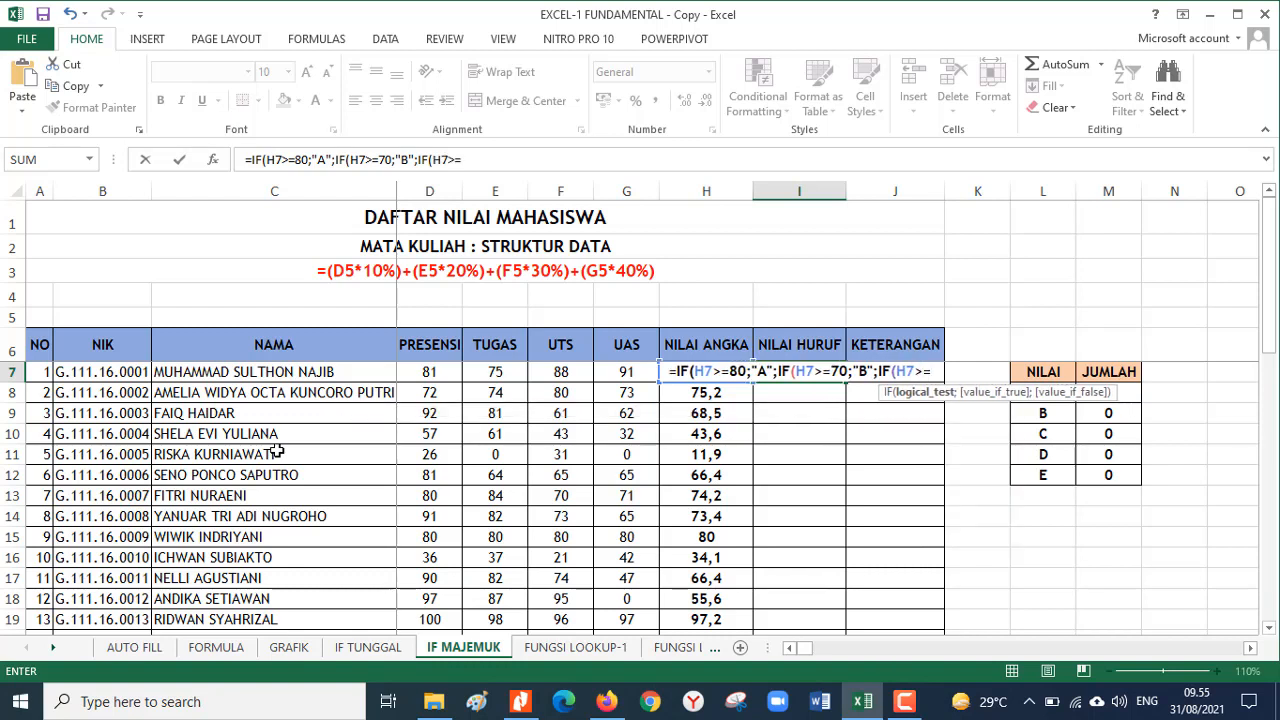
type("60;")
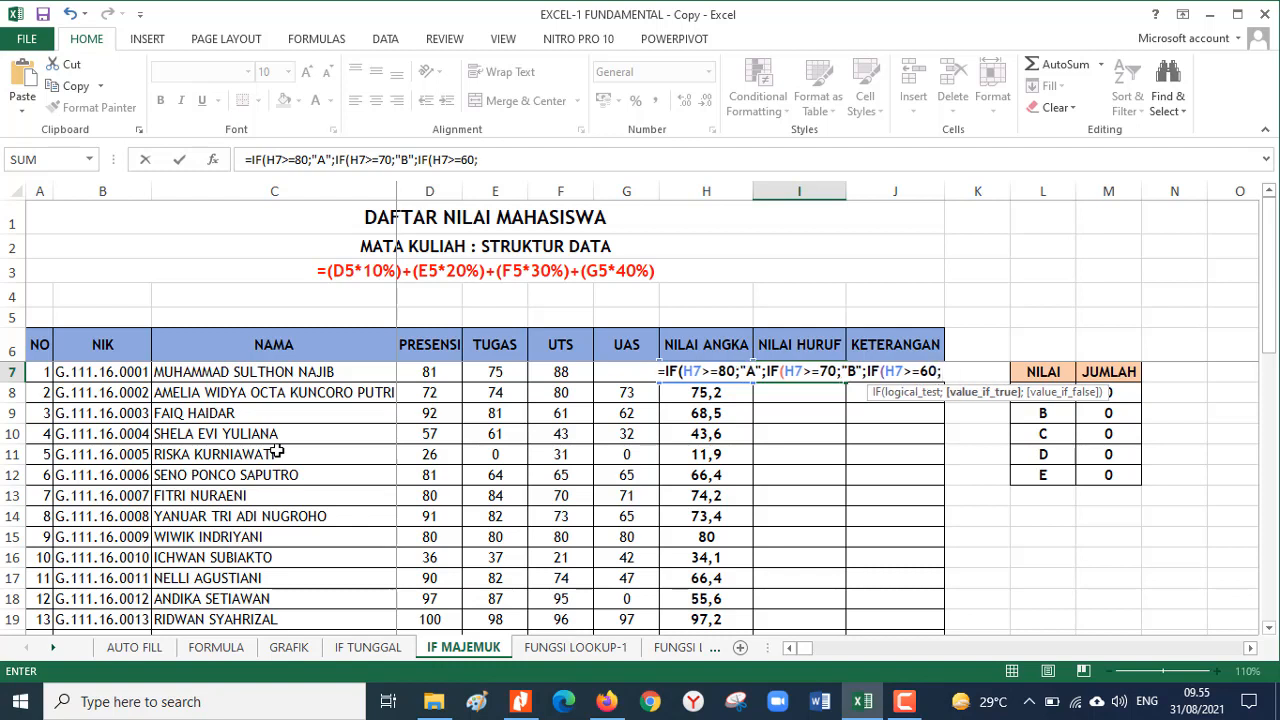
type("\"C\"")
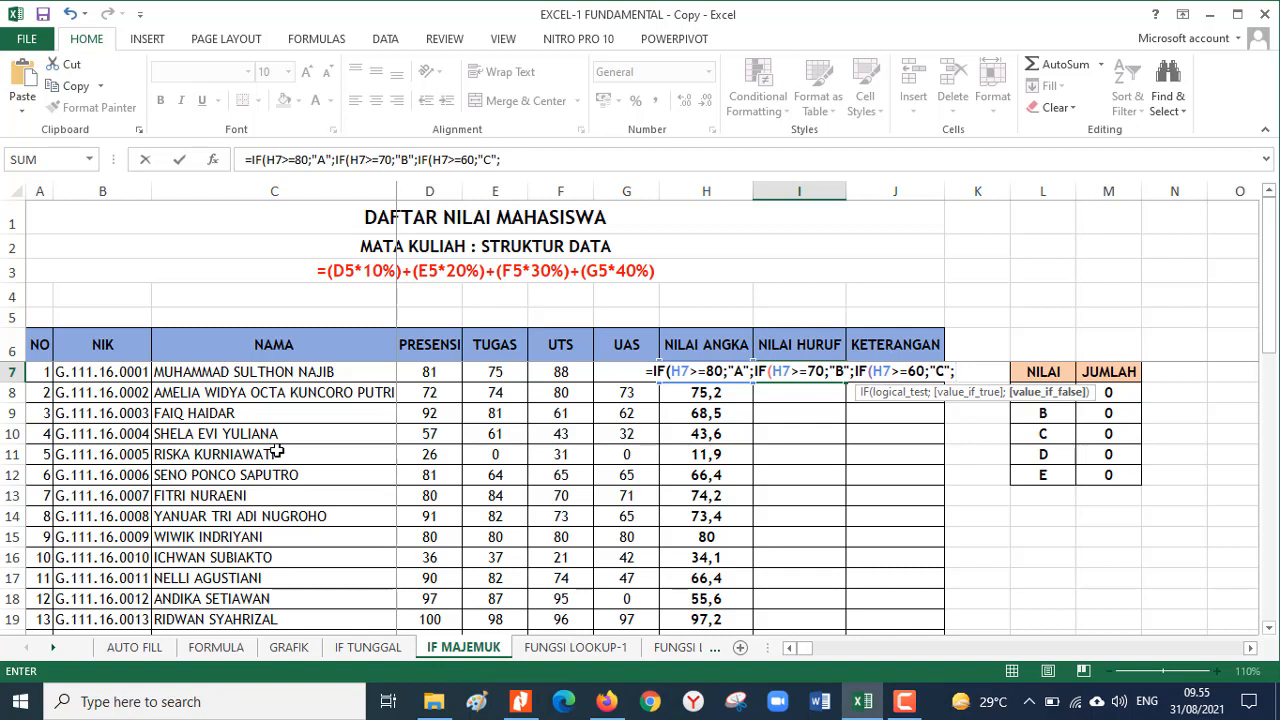
Step: Nest a fourth IF returning "D" when H7>=40 and otherwise "E", close all four brackets and enter the I7 formula
type("IF")
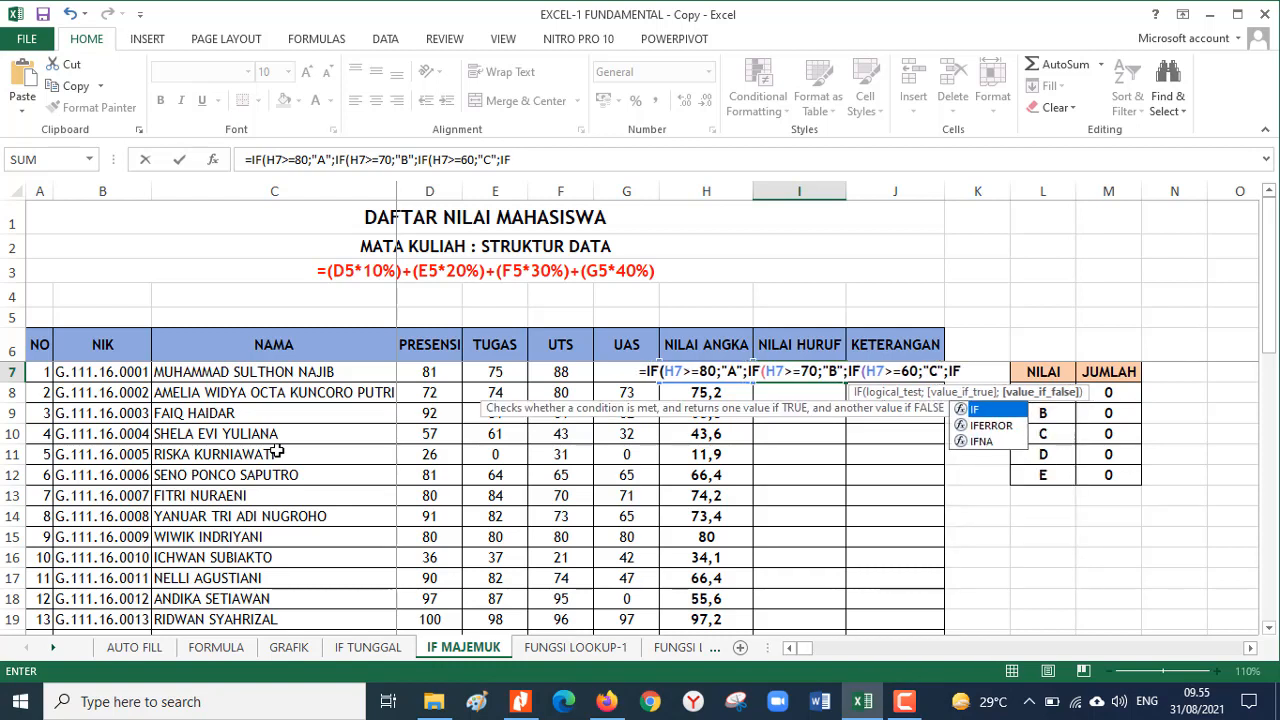
type("(H7")
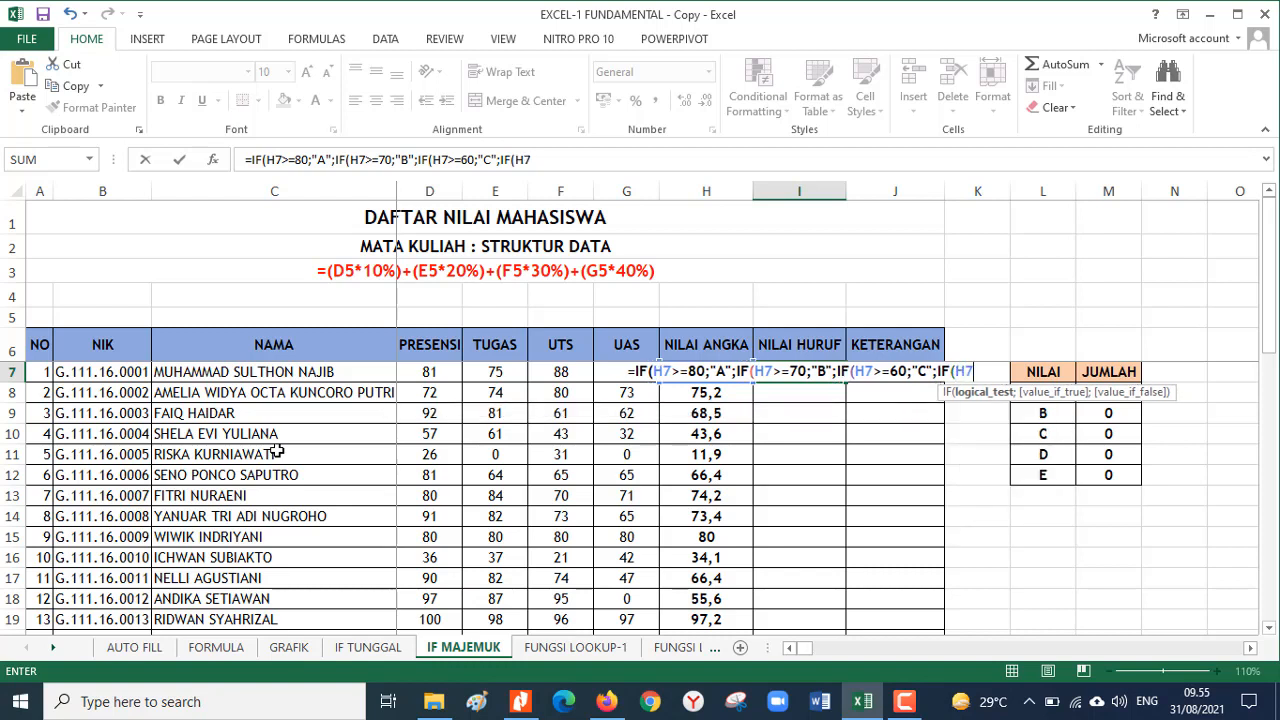
type(">=")
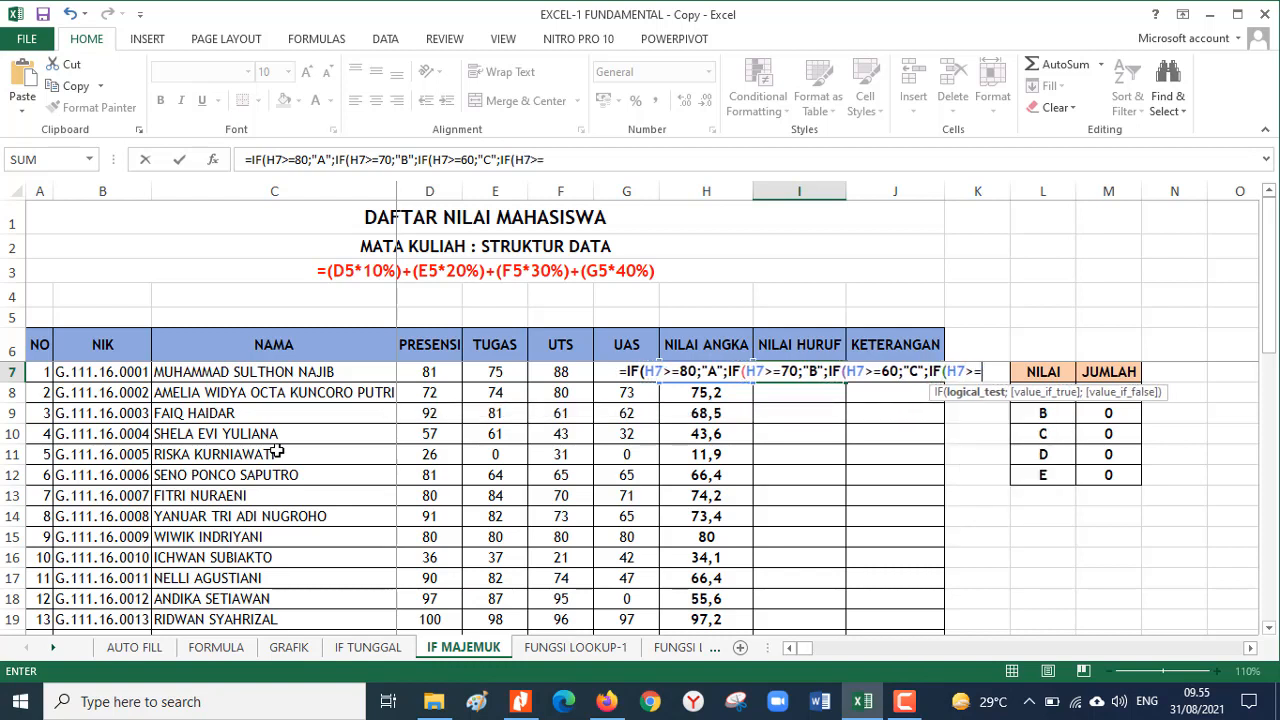
type("4")
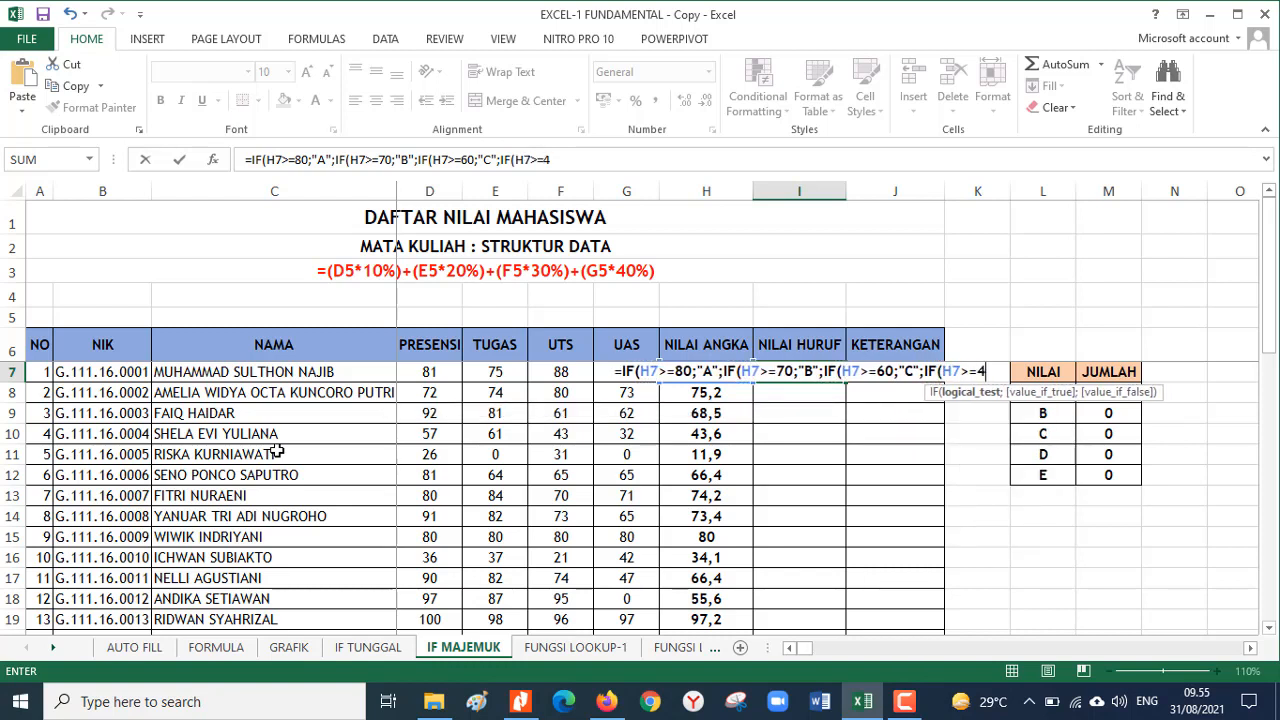
type("0;\"D")
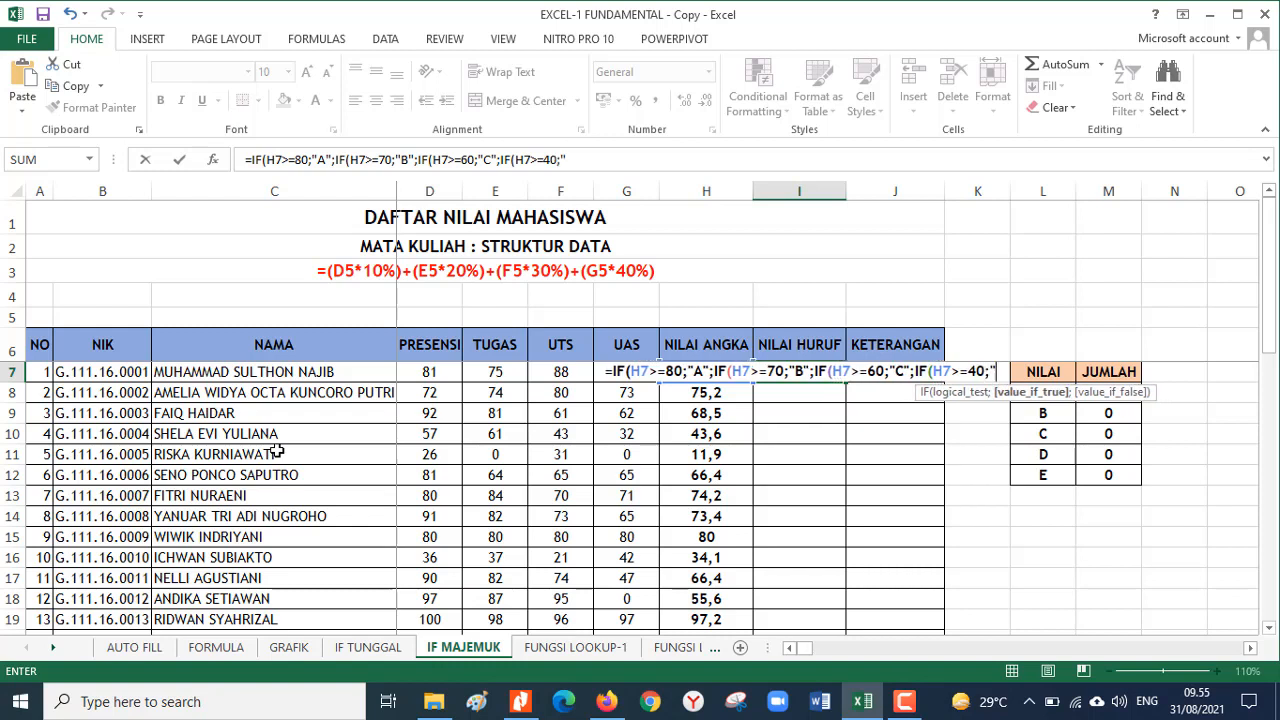
type("\"")
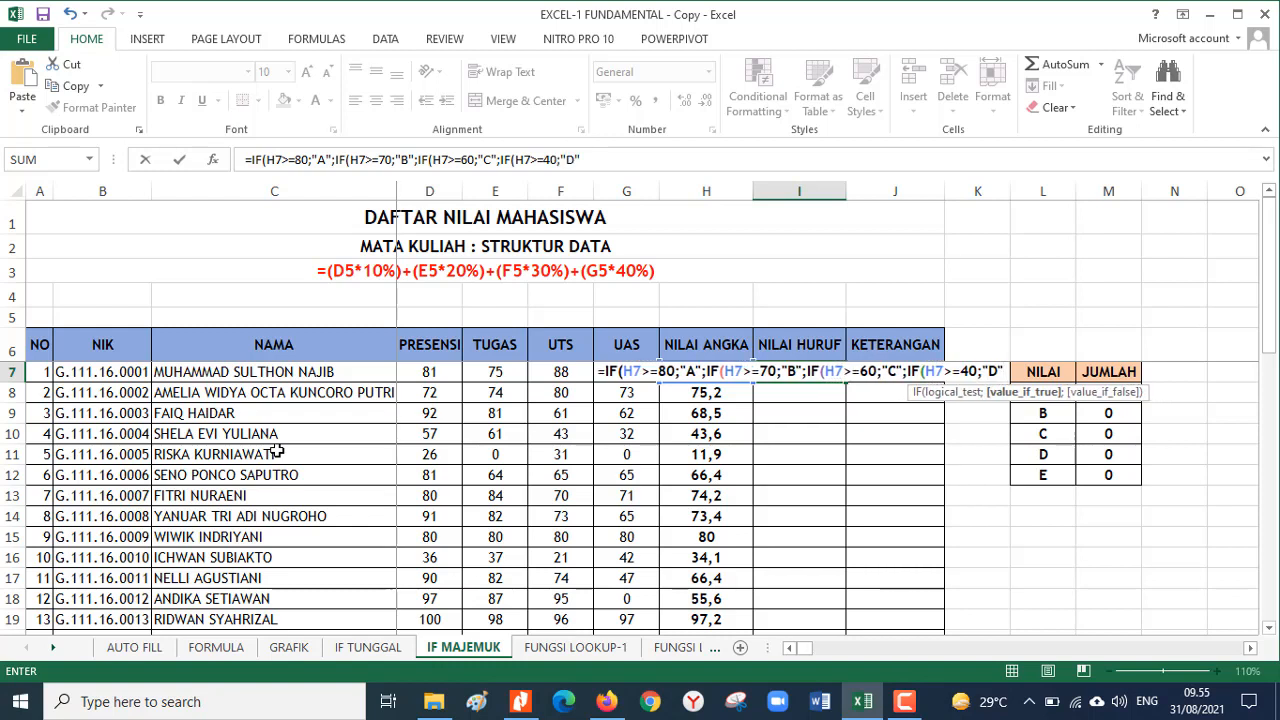
type(";")
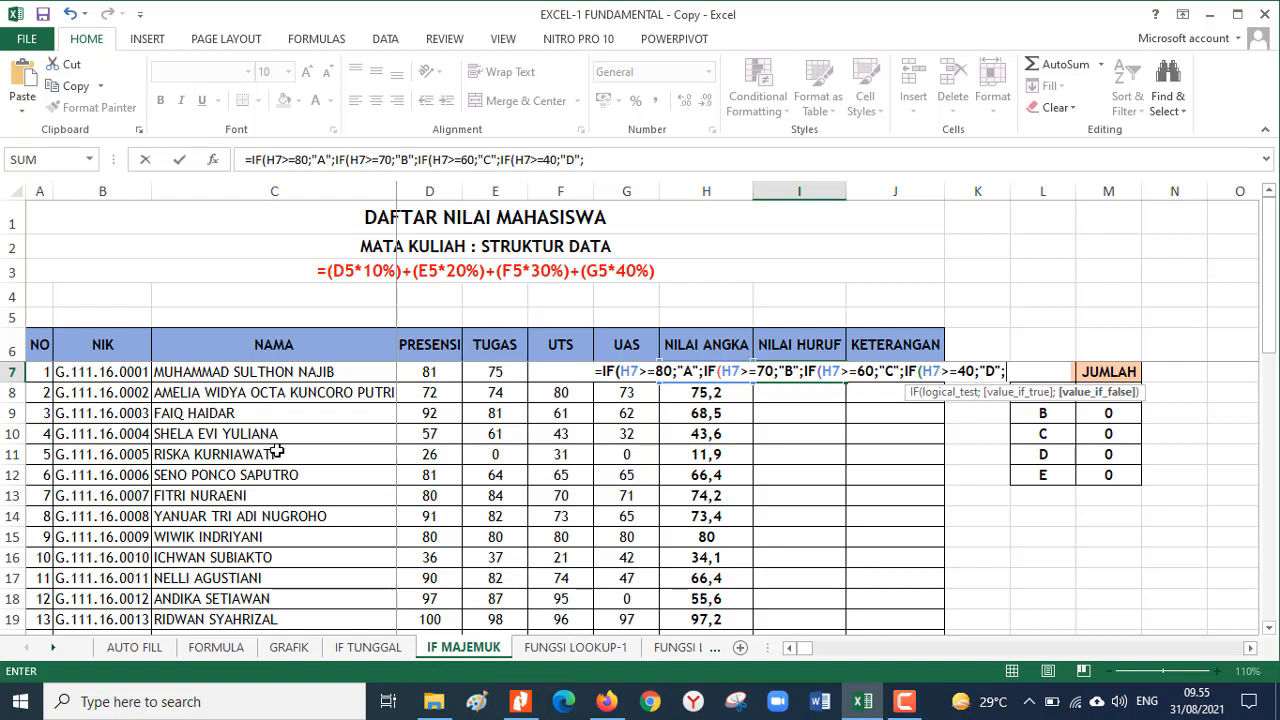
type("\"E\"")
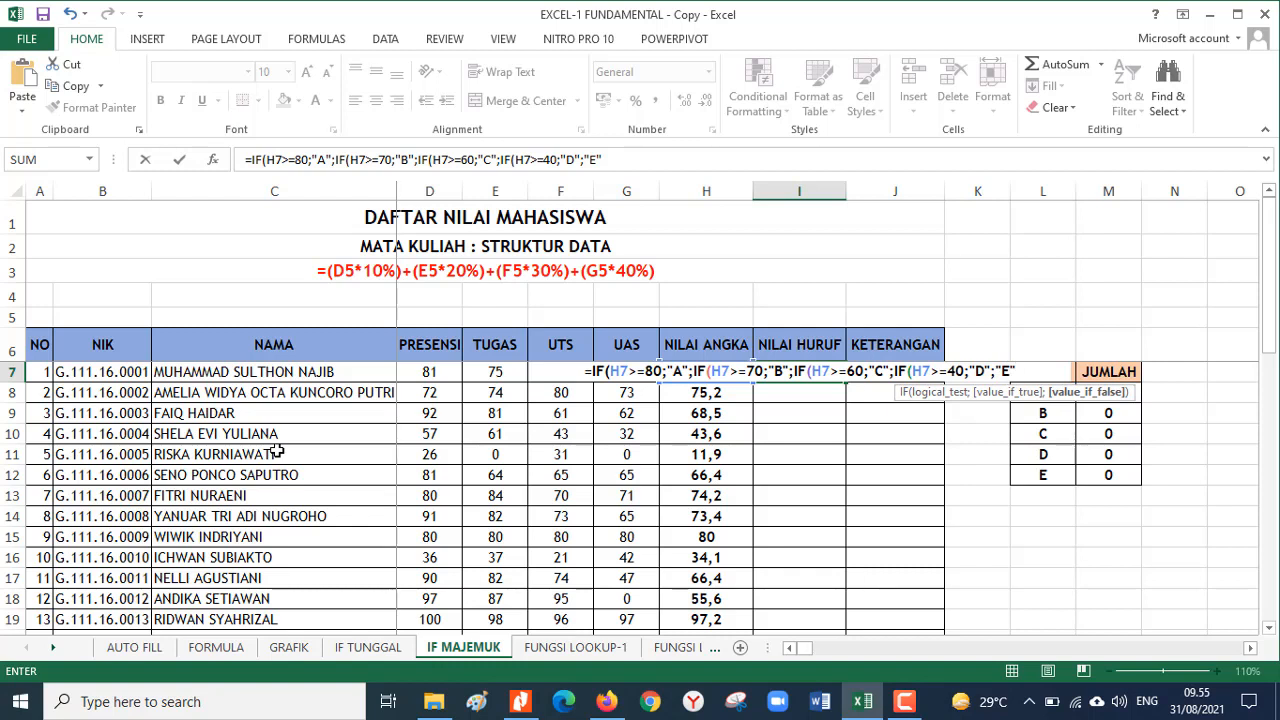
type("))")
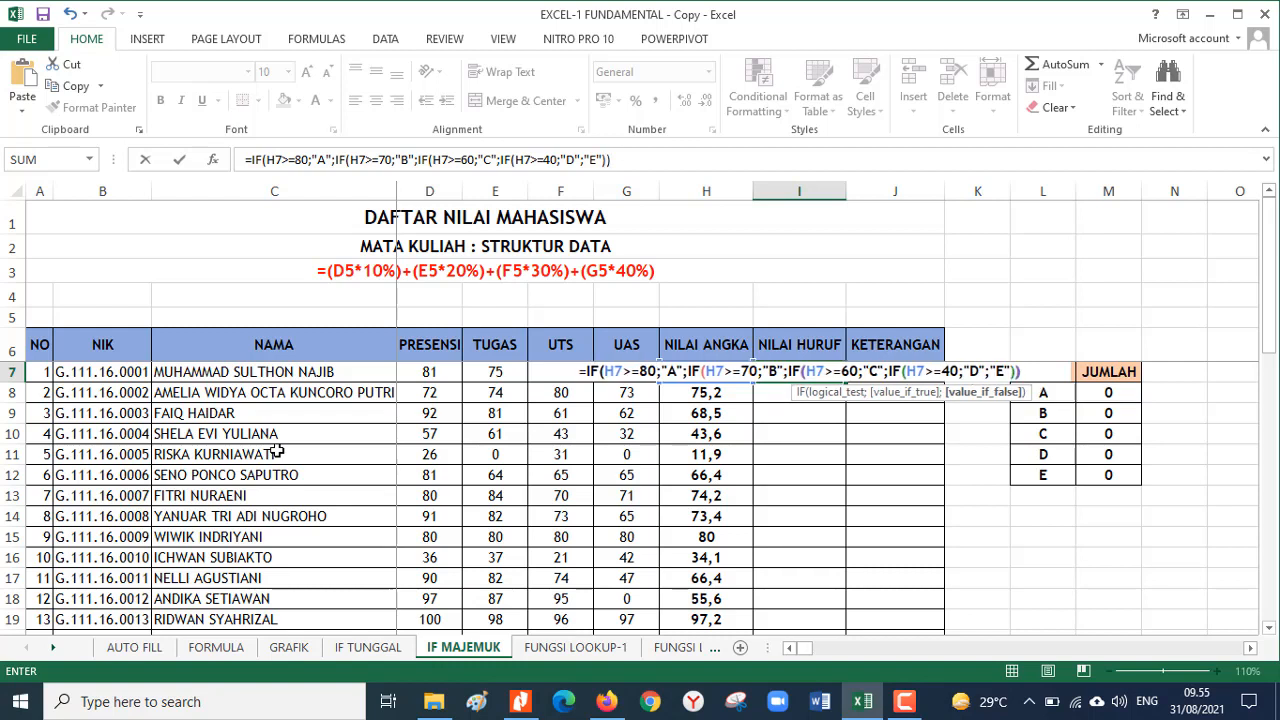
type("))")
key("Return")
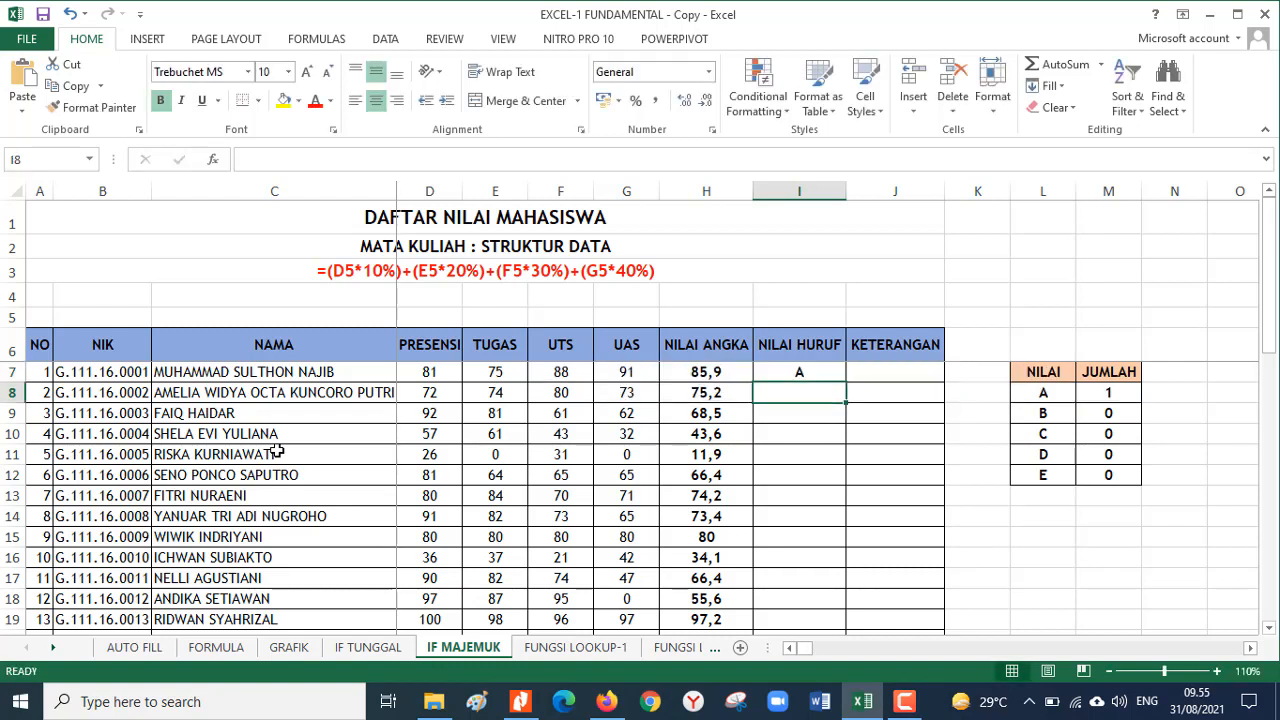
Step: Fill the I7 letter-grade formula down the NILAI HURUF column for all students
left_click(832, 378)
double_click(846, 382)
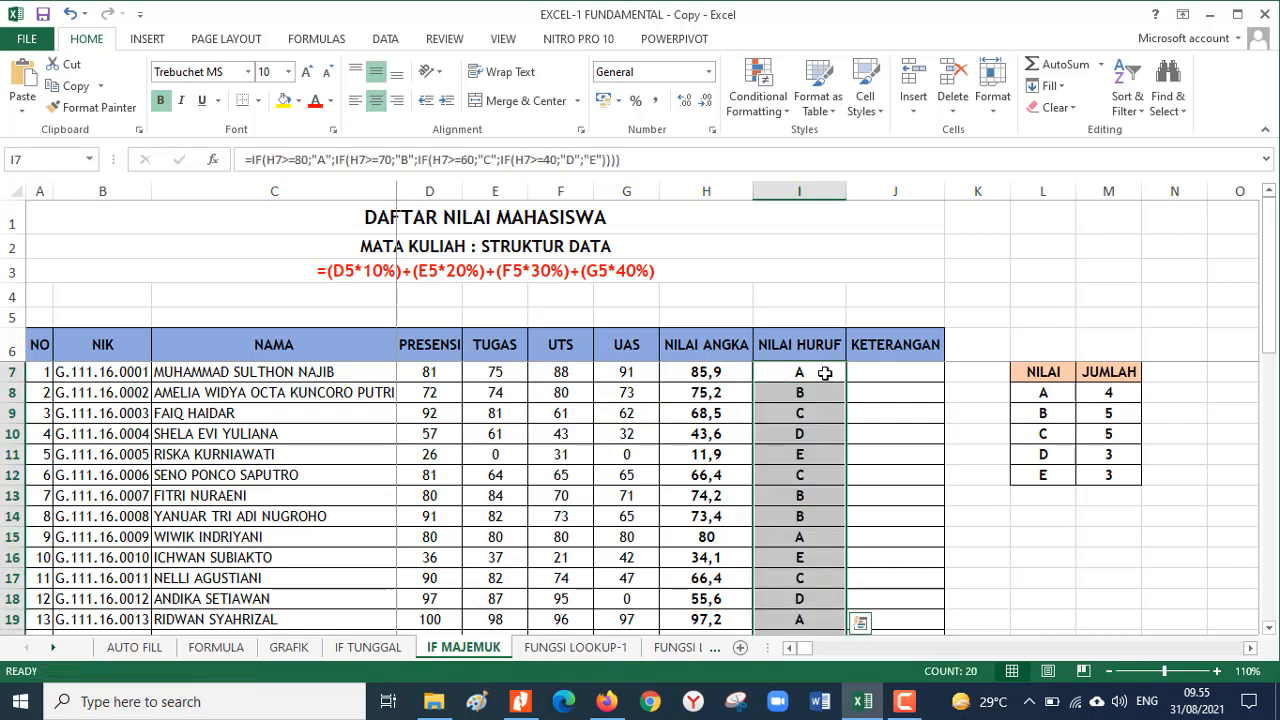
Step: Copy the I7 letter-grade formula into A4 as plain text with a leading apostrophe and color it red
left_click(823, 372)
left_click_drag(655, 150, 104, 128)
key("ctrl+c")
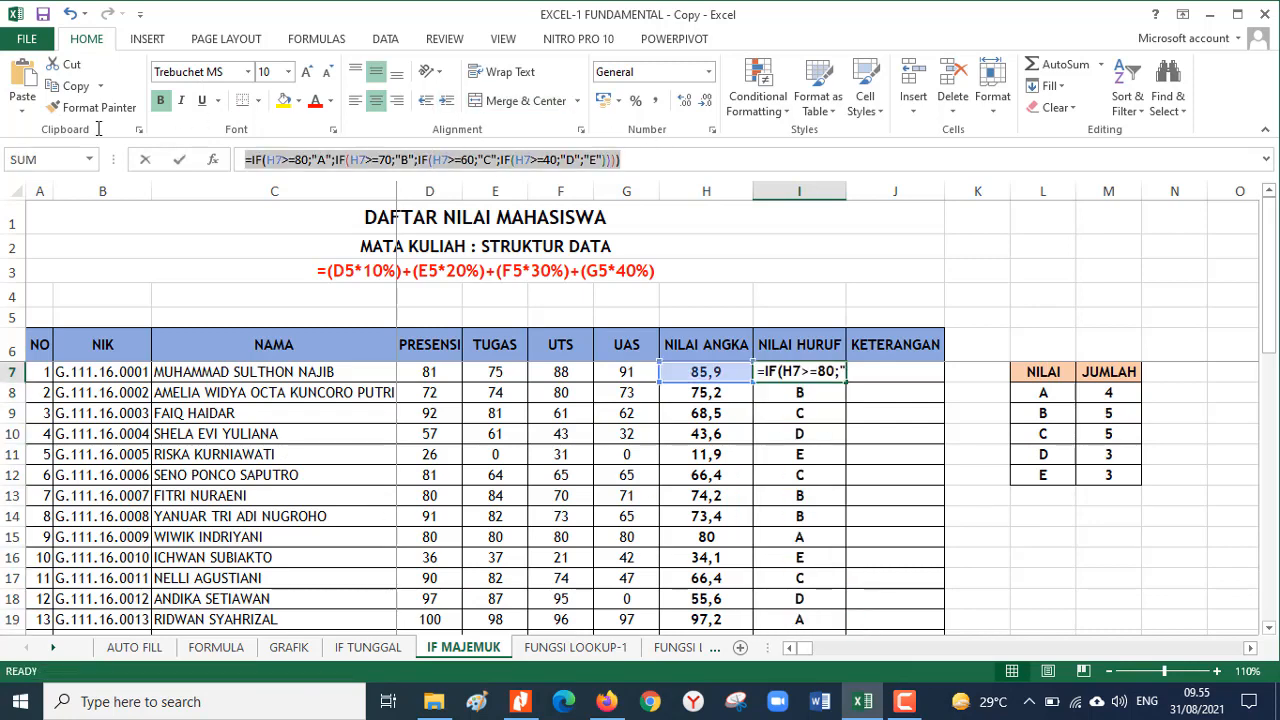
key("Escape")
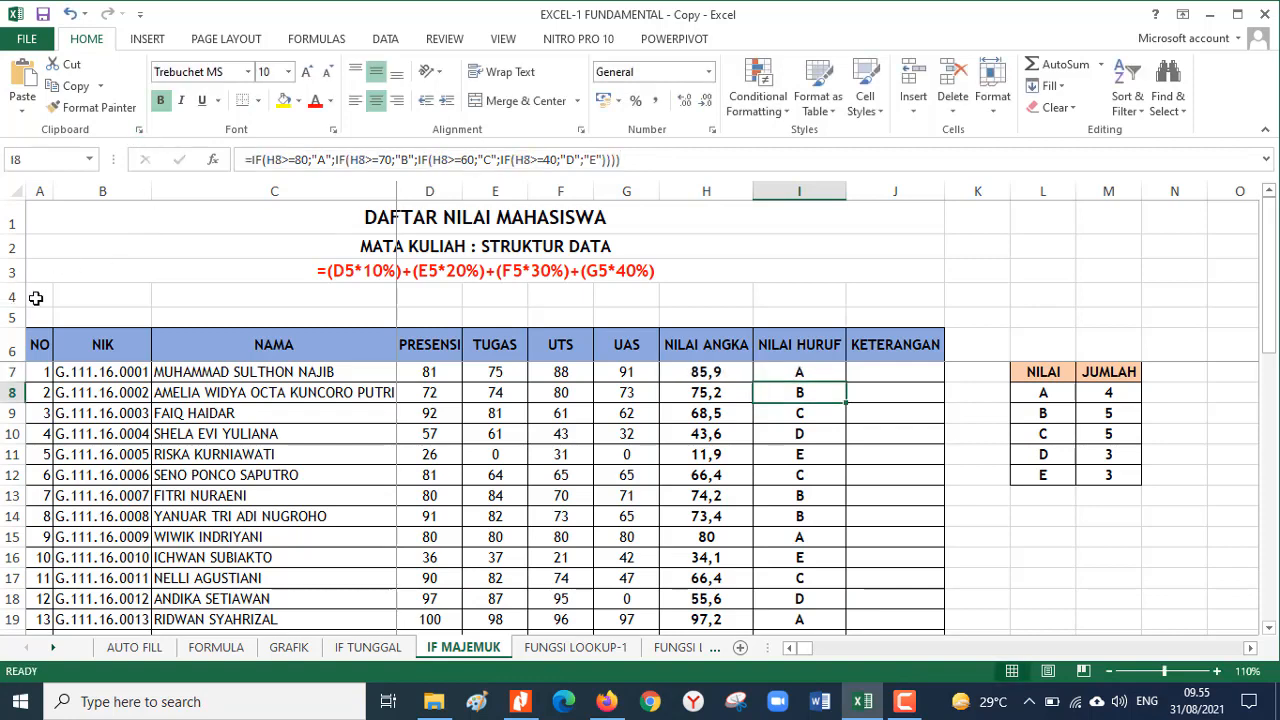
left_click(39, 292)
type("'")
key("ctrl+v")
key("Return")
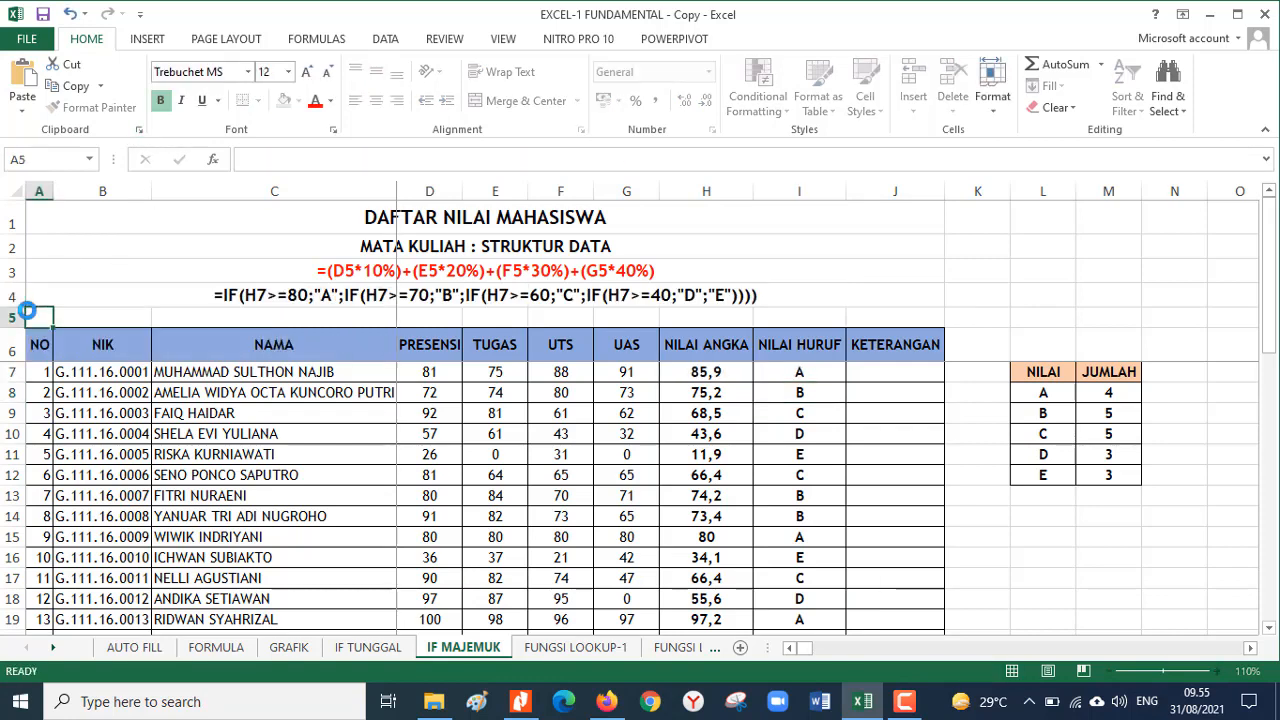
left_click(39, 294)
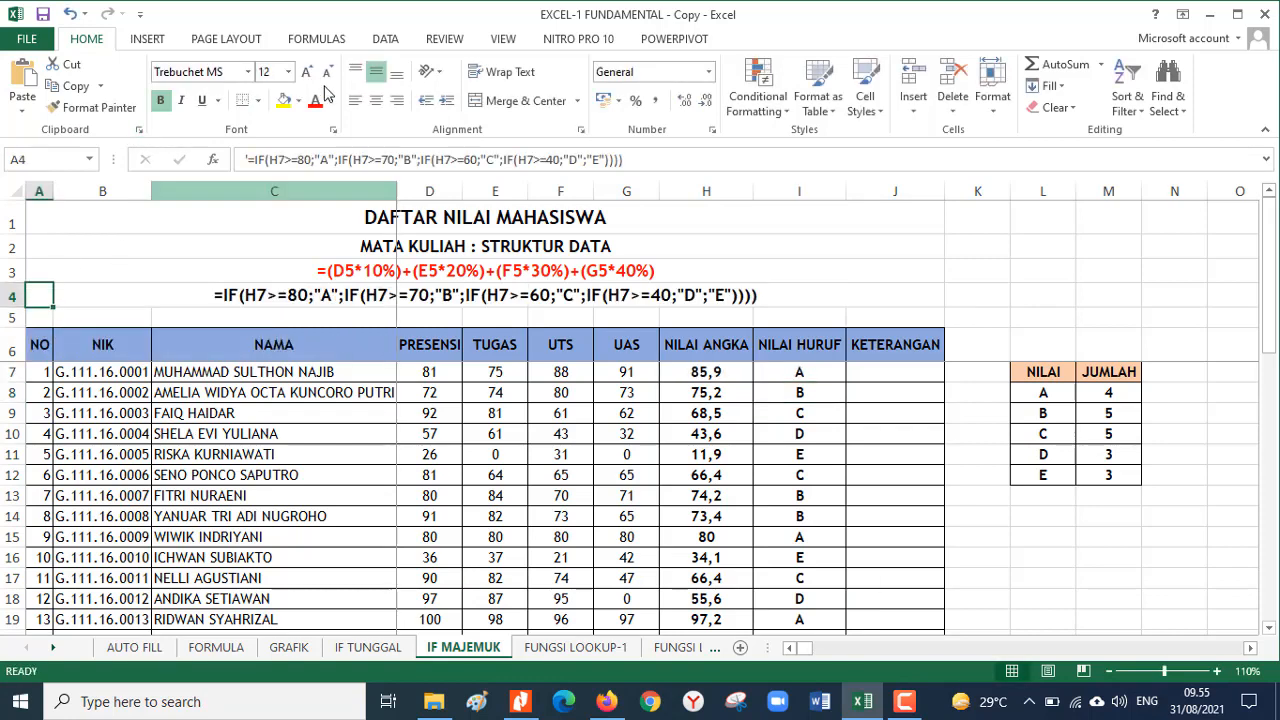
left_click(315, 100)
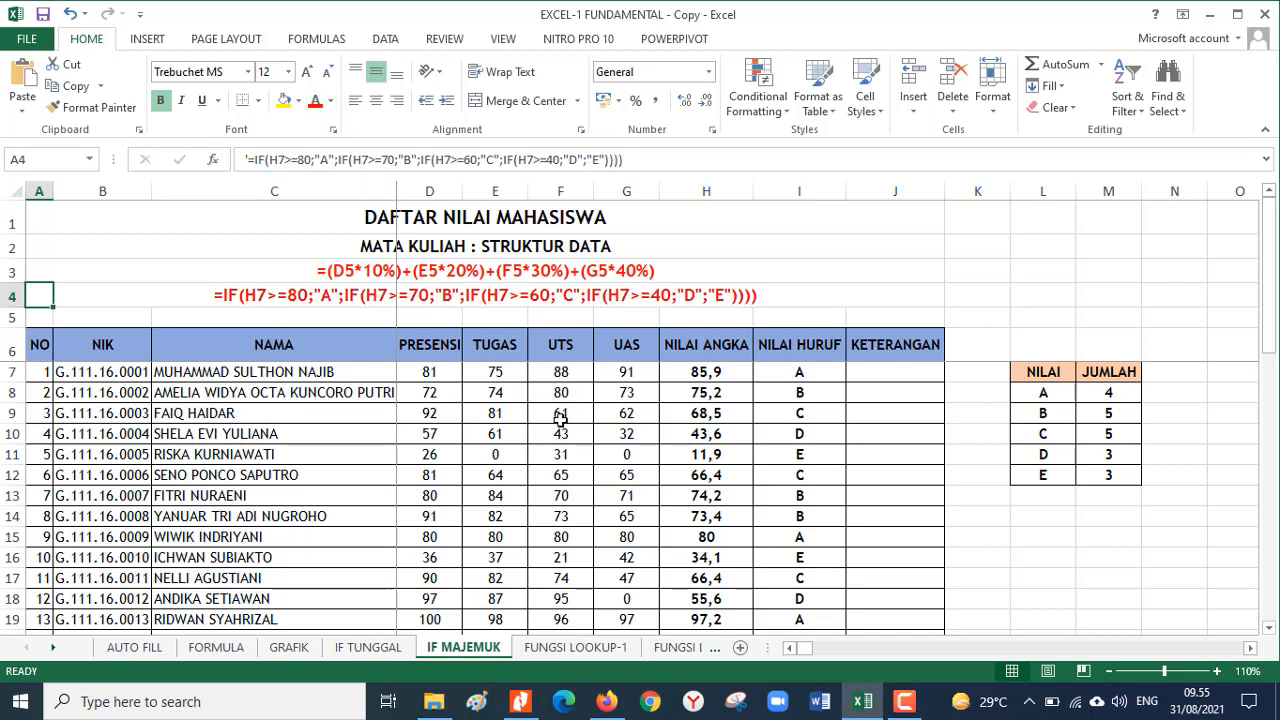
Step: Review the Keterangan rules below the grade table that assign Lulus or Tidak Lulus to each letter grade
left_click(806, 372)
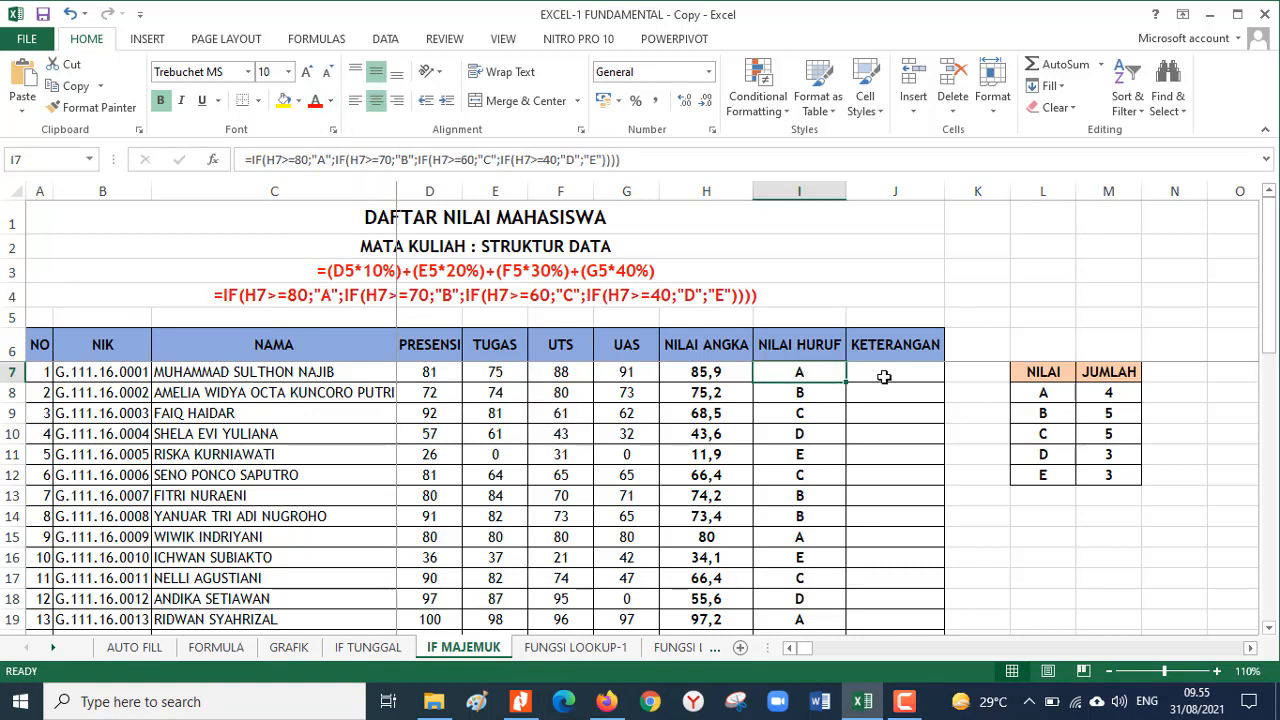
left_click(884, 375)
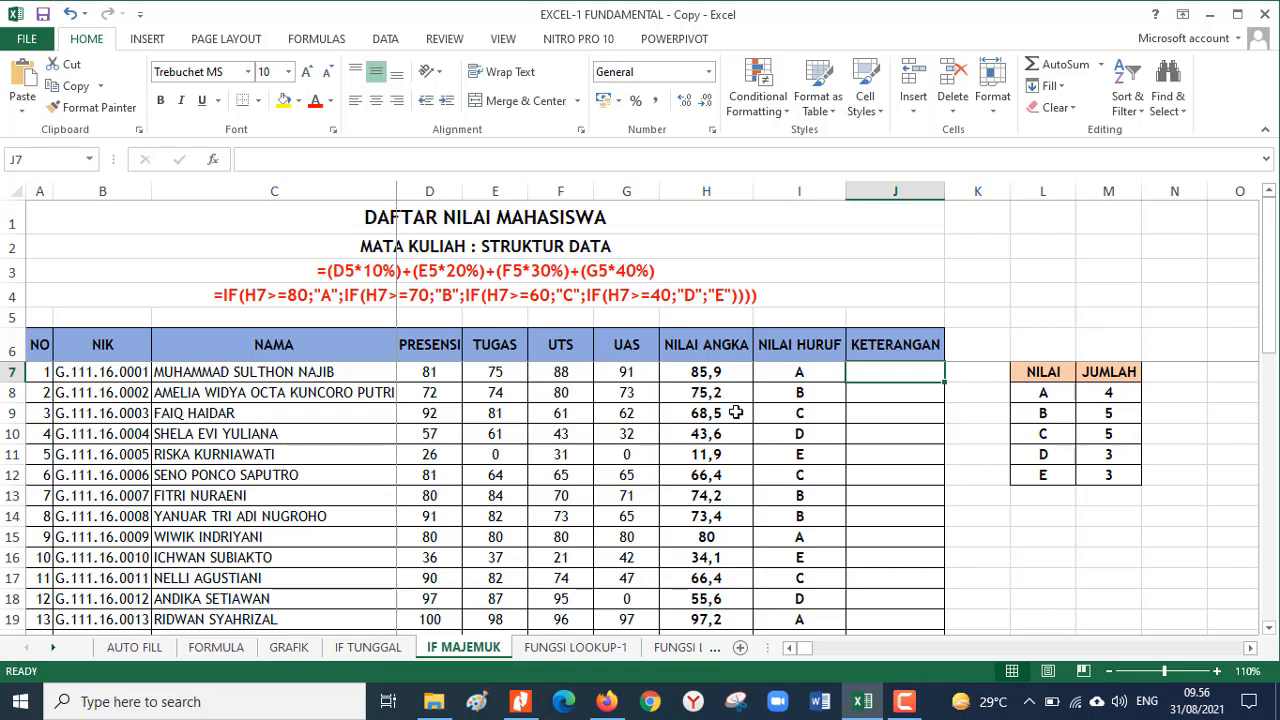
scroll(735, 405, "down", 4)
scroll(735, 405, "down", 4)
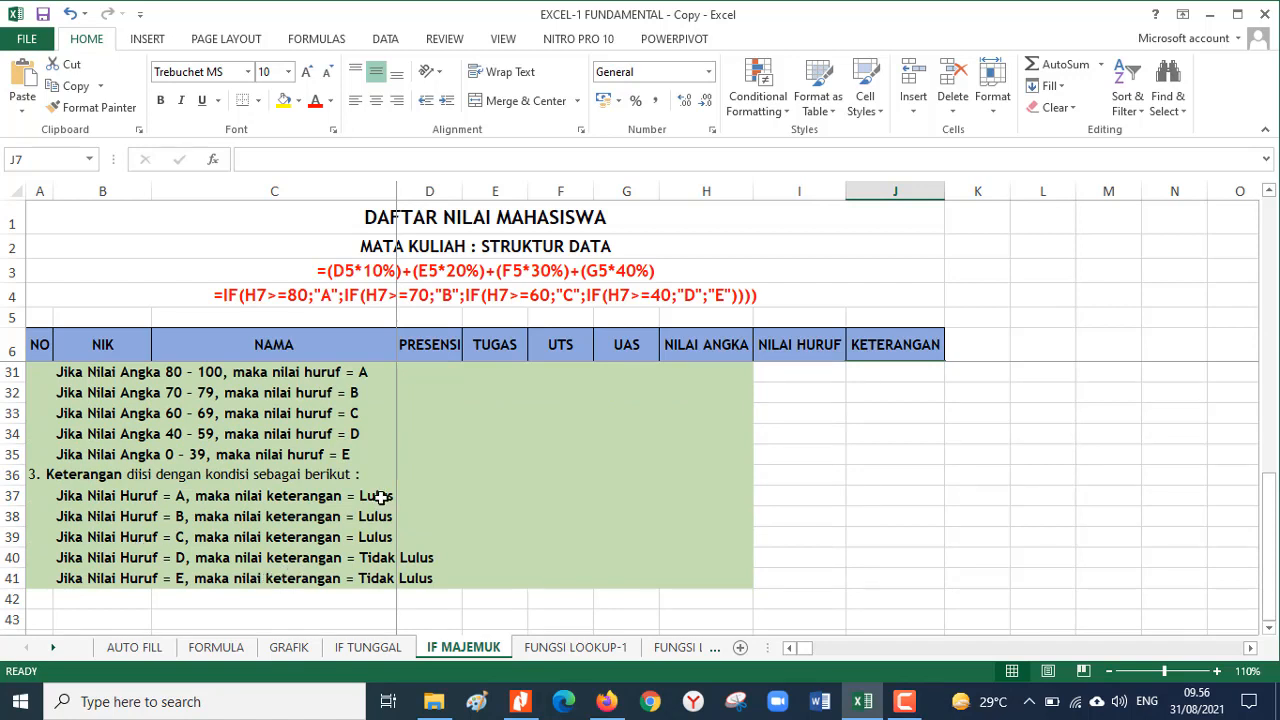
left_click_drag(381, 497, 373, 560)
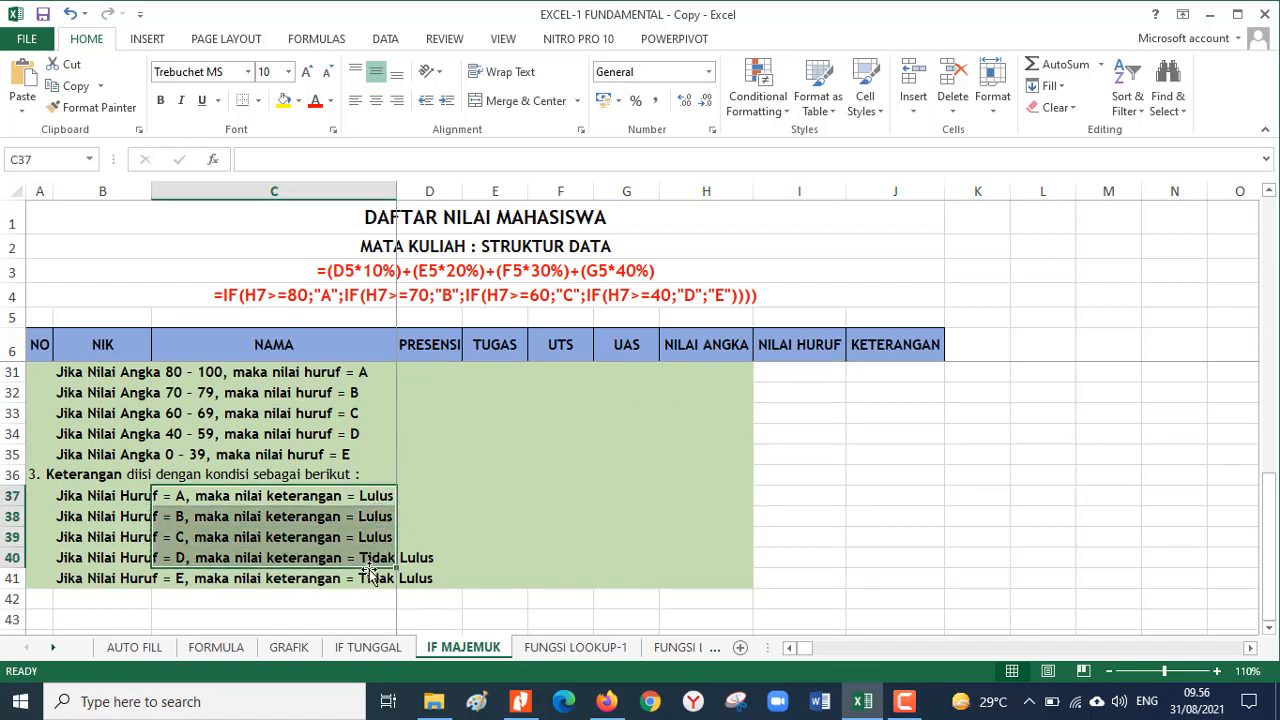
left_click(369, 562)
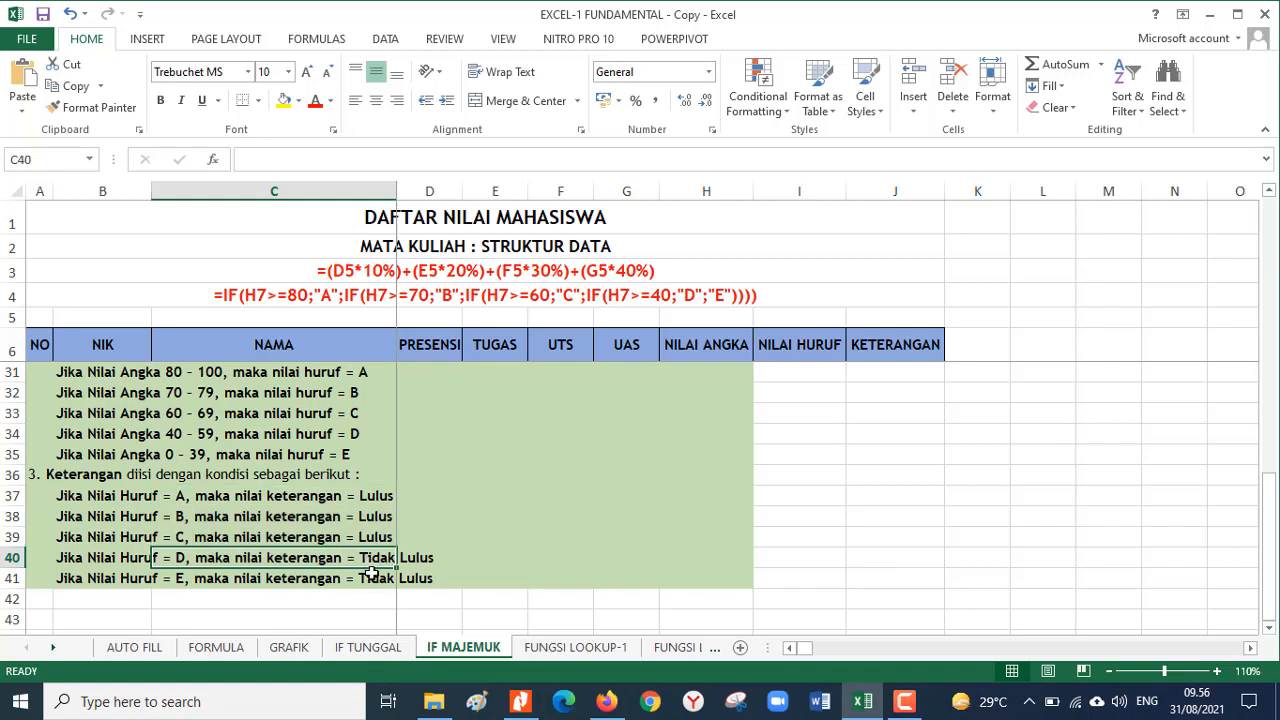
left_click(370, 577)
left_click(371, 558)
scroll(531, 480, "up", 8)
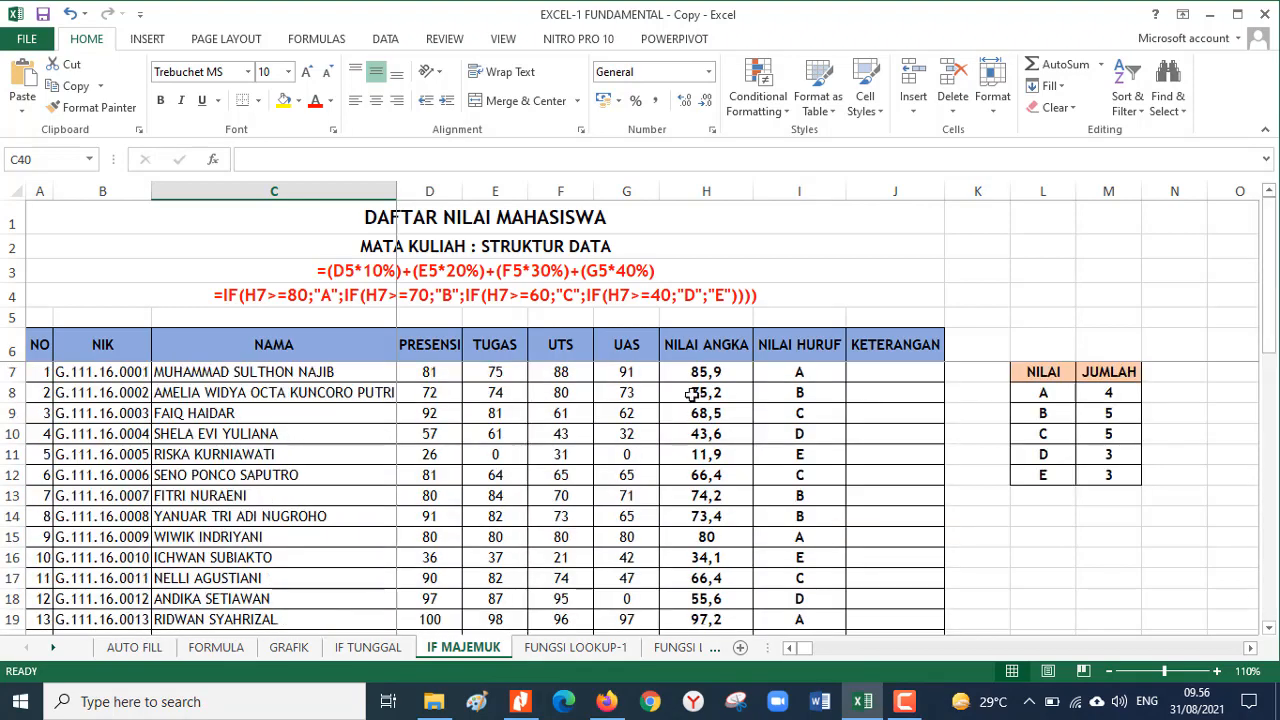
Step: Begin an IF formula in J7 with the letter grade in I7 as the cell being tested
left_click(898, 374)
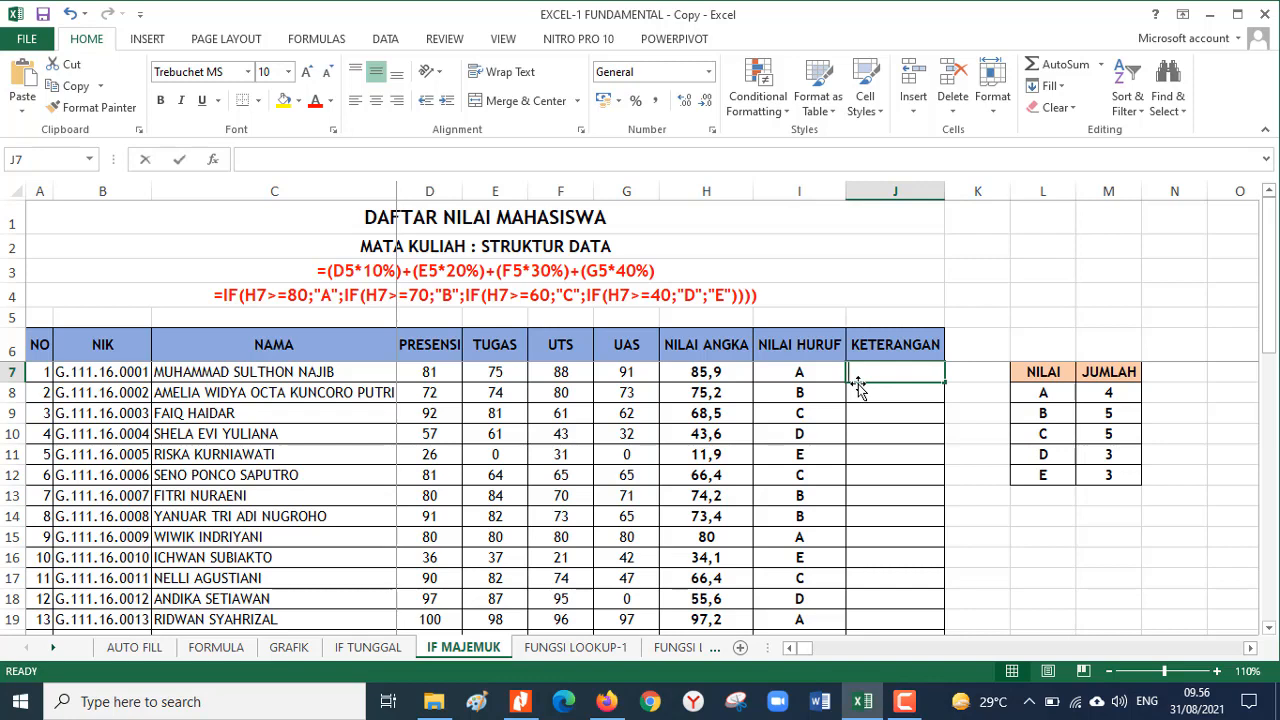
type("=FO")
key("BackSpace")
key("BackSpace")
type("O")
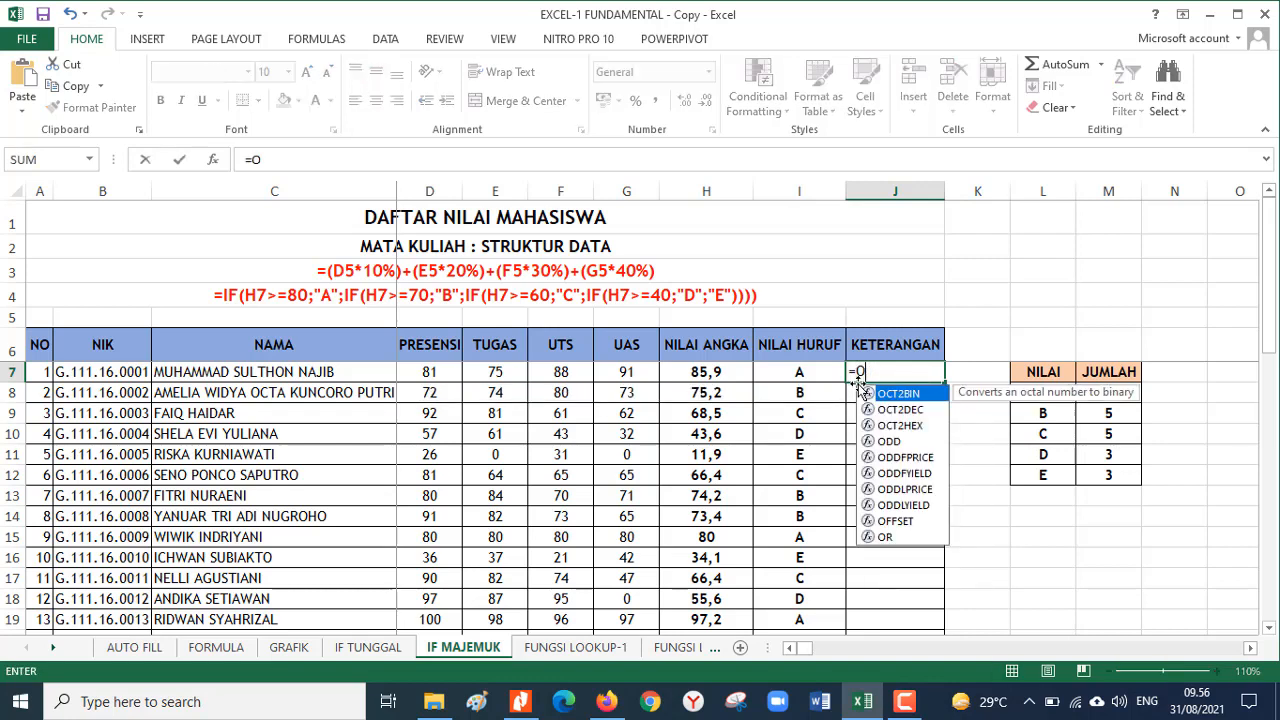
type("F")
key("BackSpace")
key("BackSpace")
type("I")
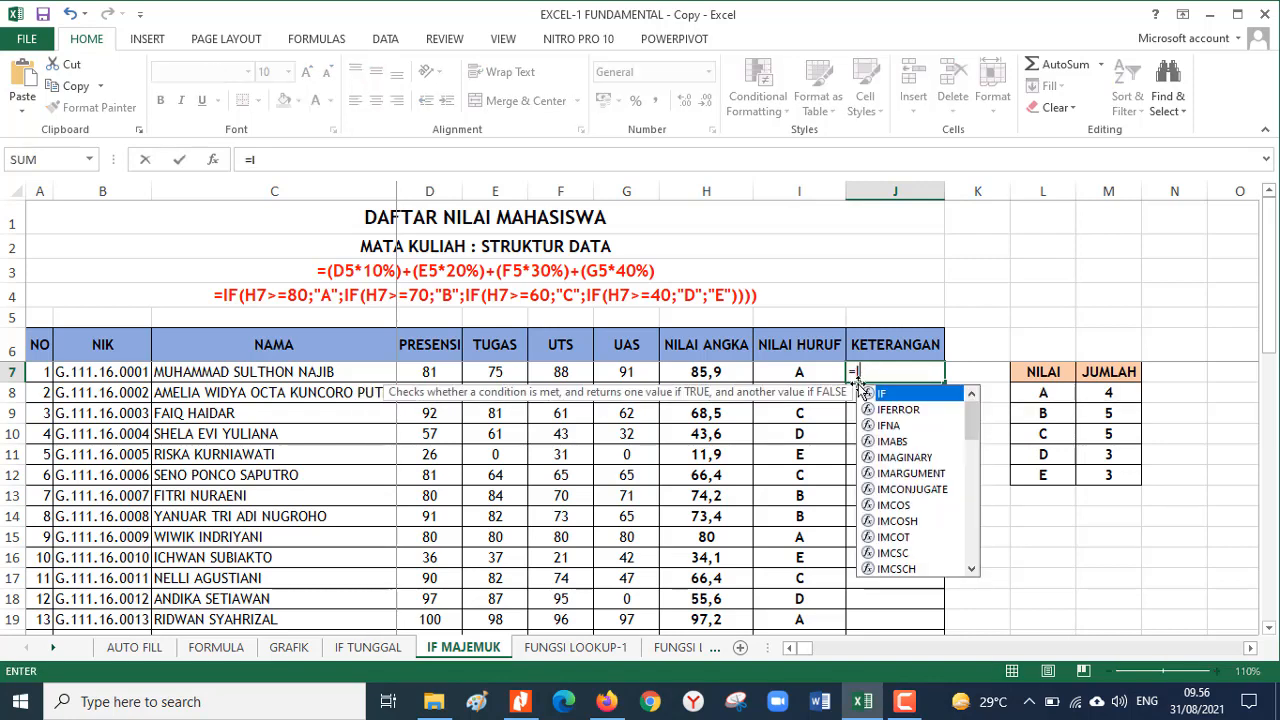
type("F(")
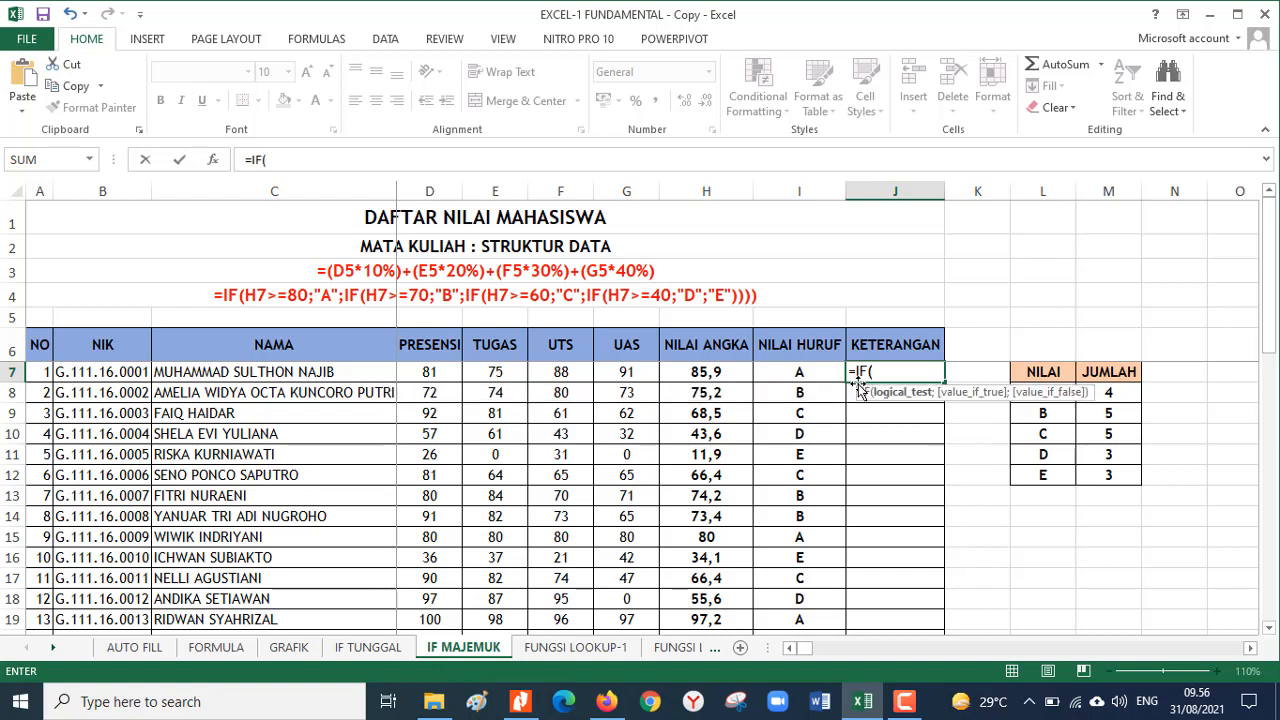
key("Left")
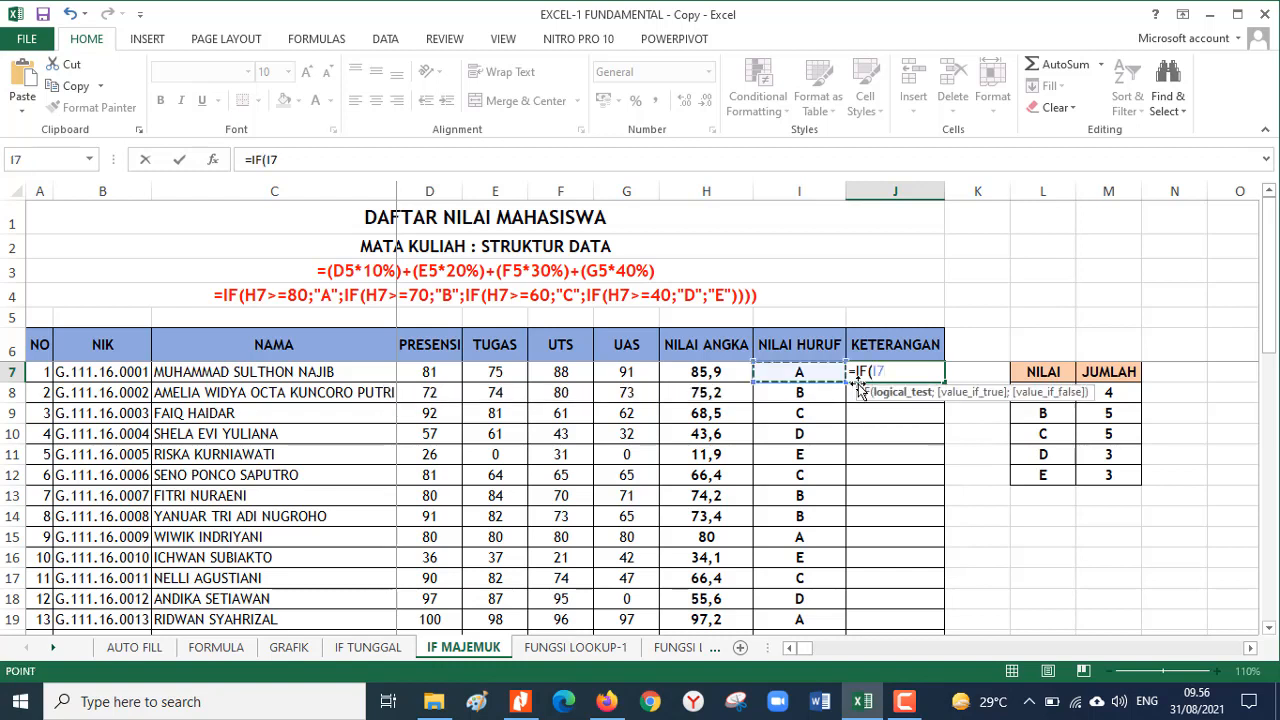
type("=\"A\"")
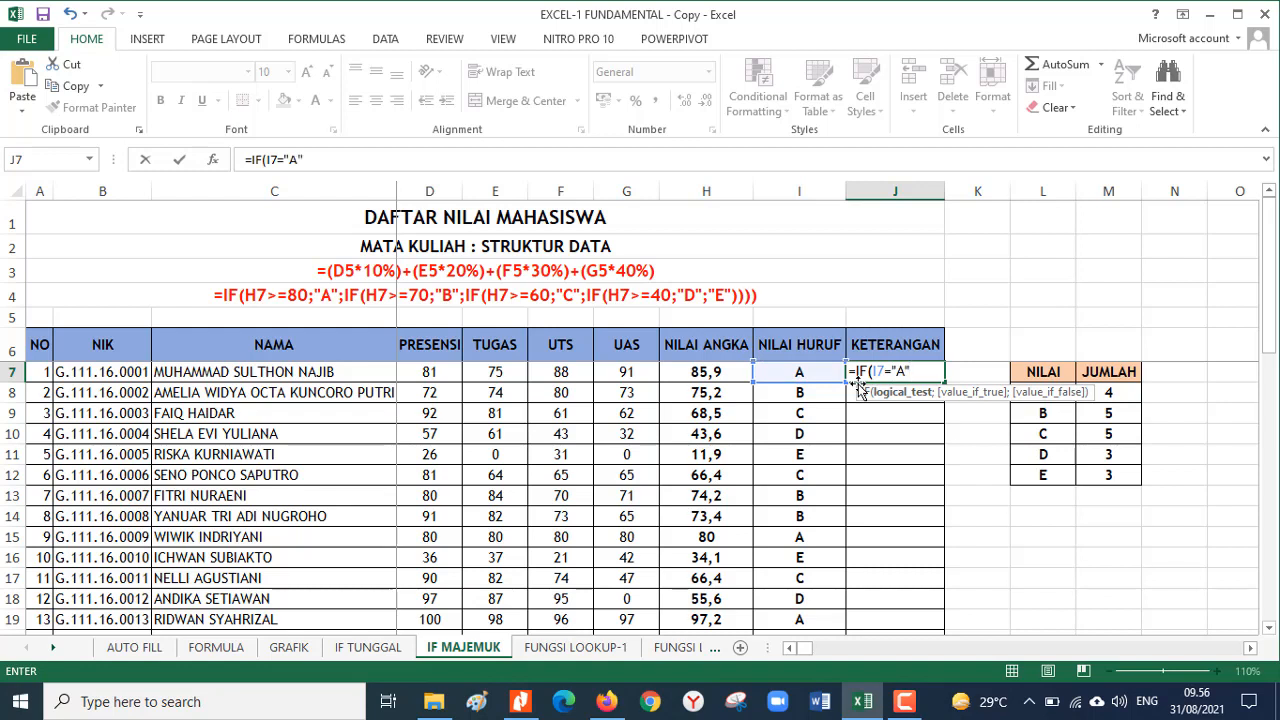
type(";\"LU")
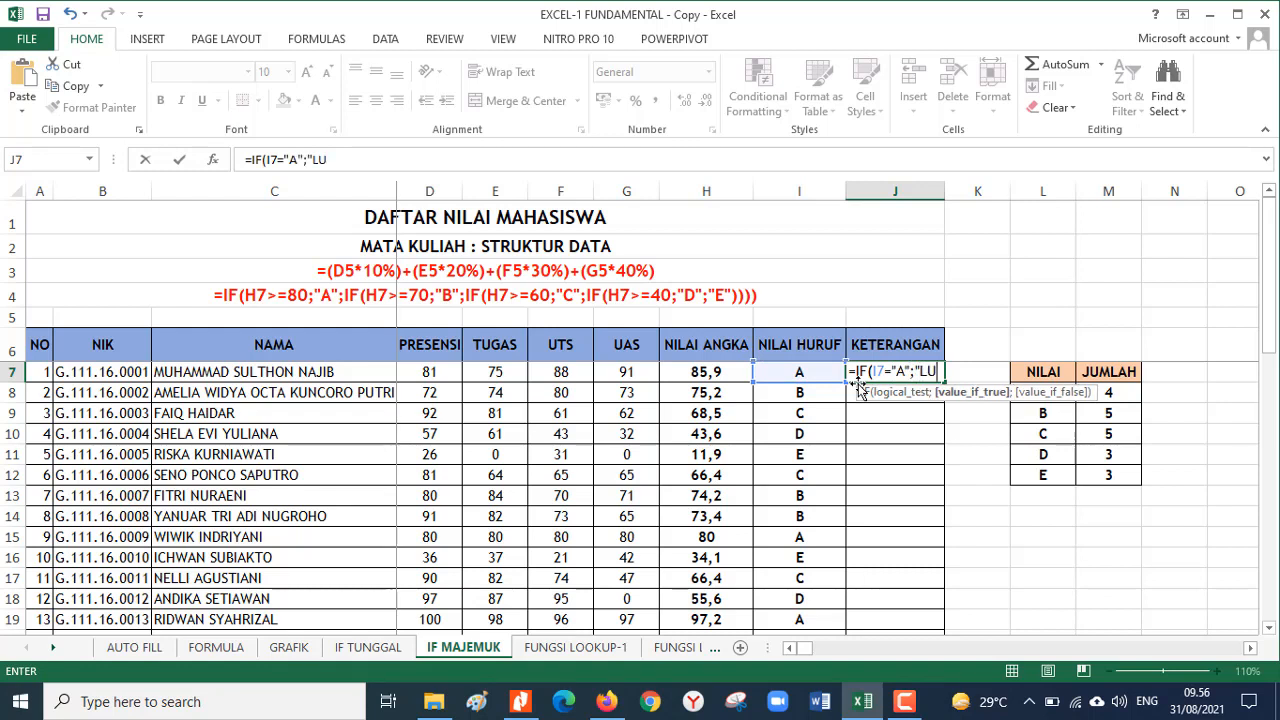
key("BackSpace")
key("BackSpace")
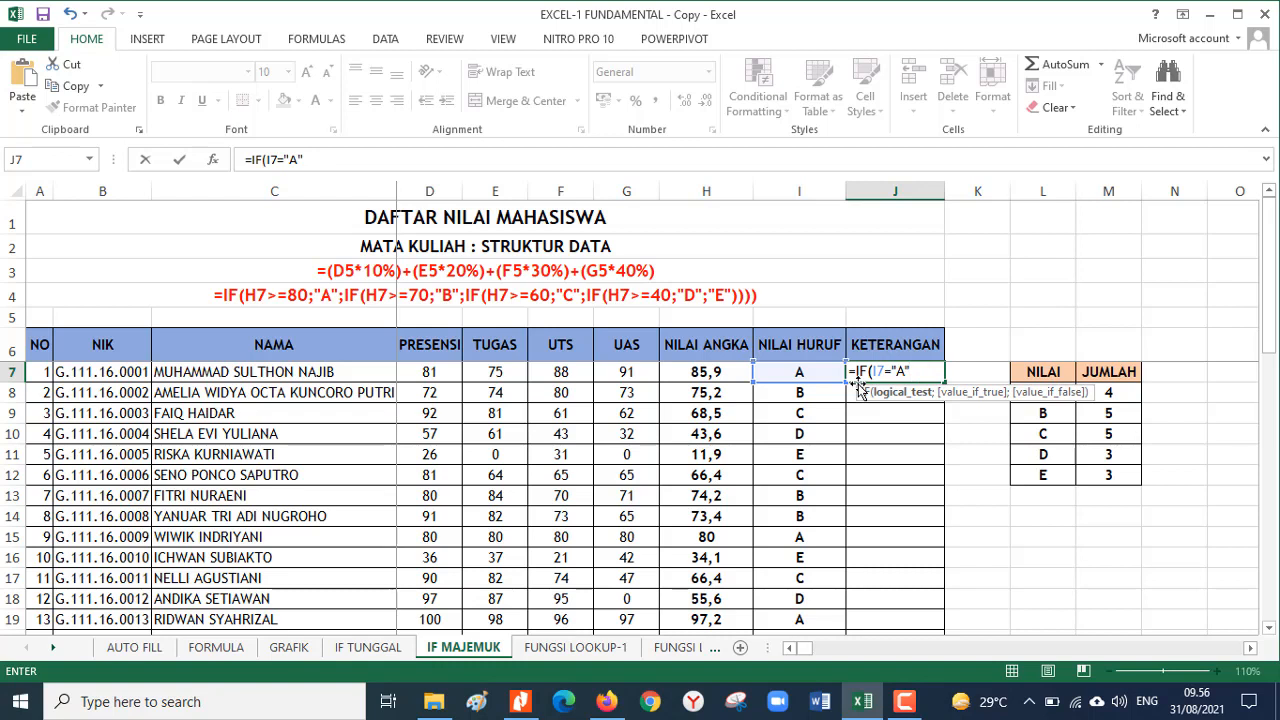
key("BackSpace")
Step: Complete the J7 formula as =IF(I7="E";"TIDAK LULUS";IF(I7="D";"TIDAK LULUS";"LULUS"))
type("E\";\"TIDAK")
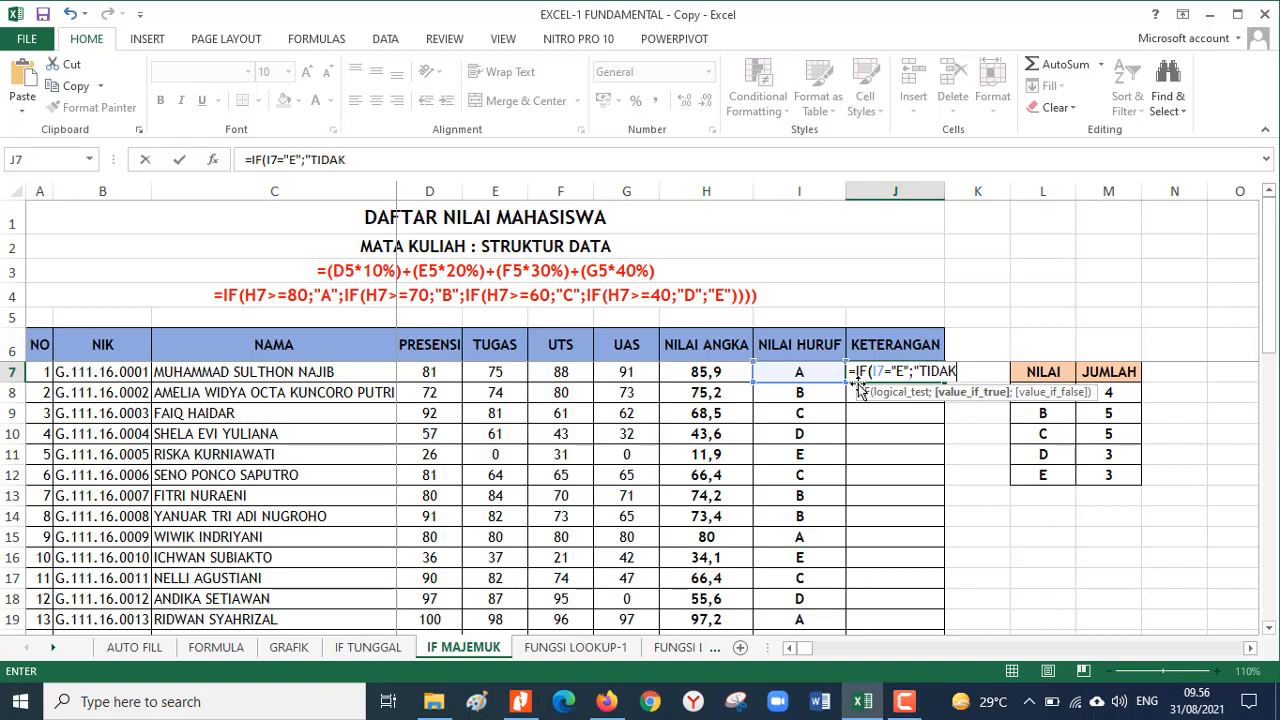
type(" LULUS\";")
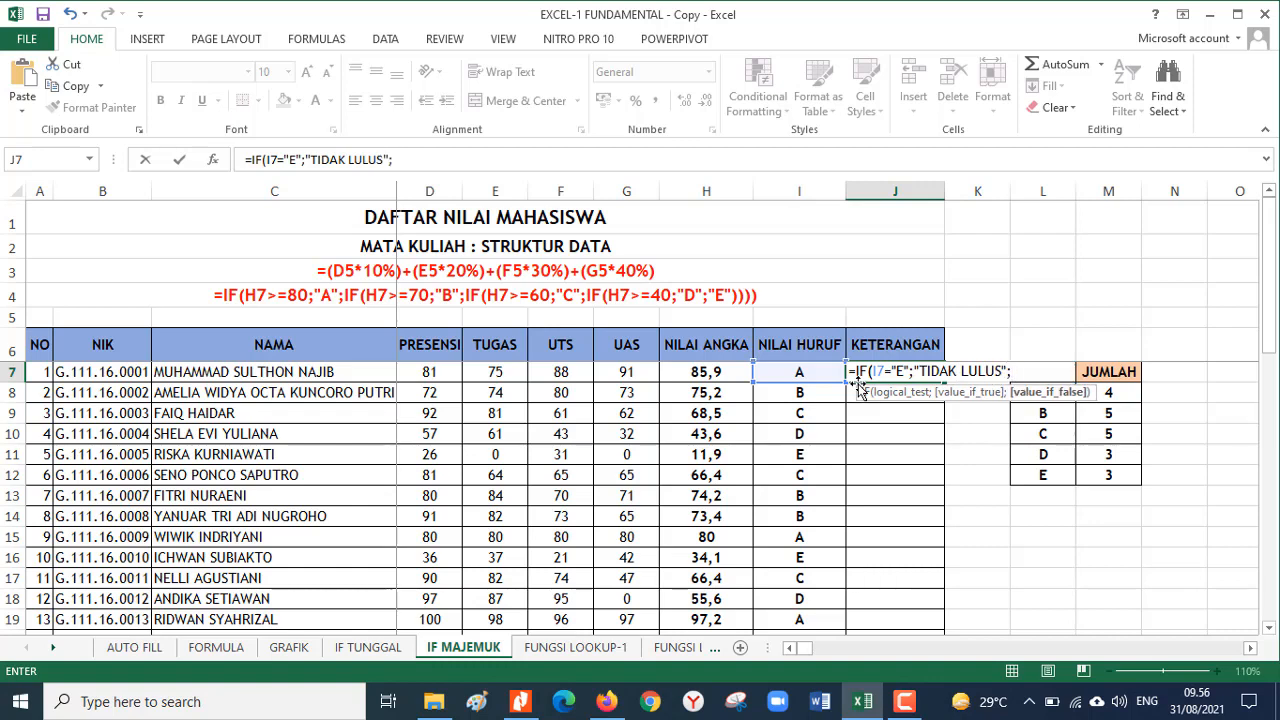
type("IF(")
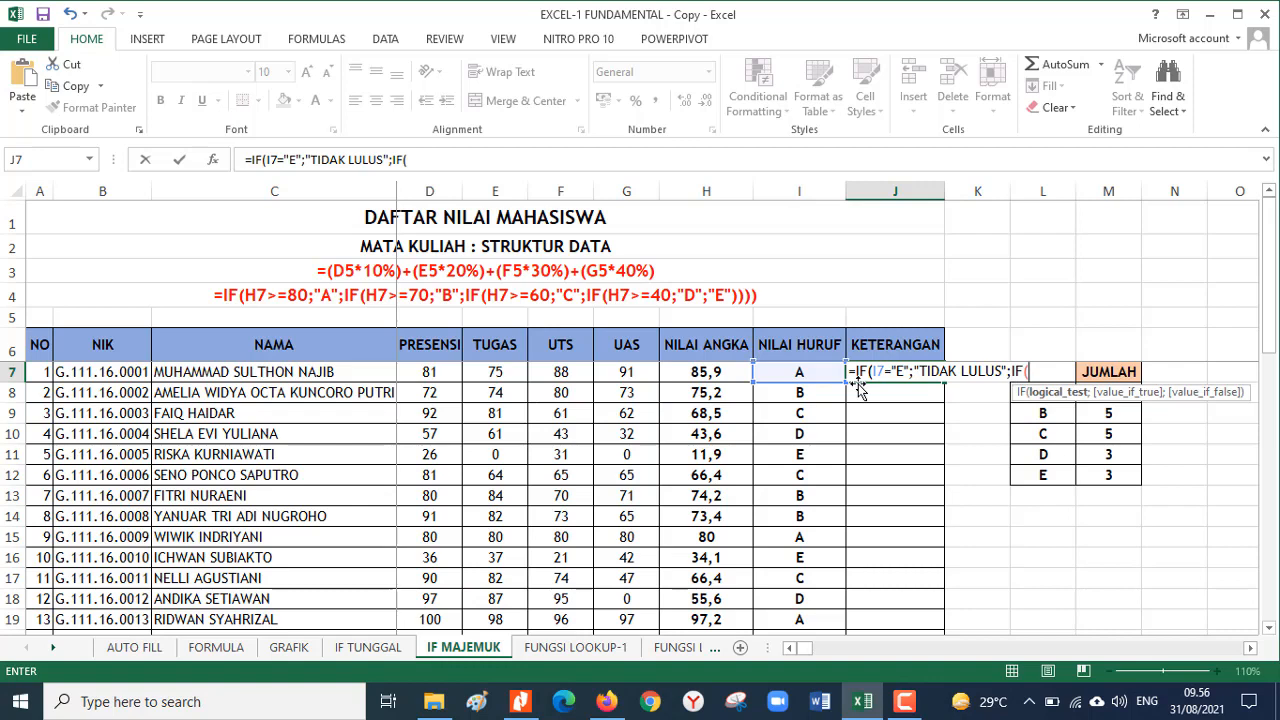
type("I7")
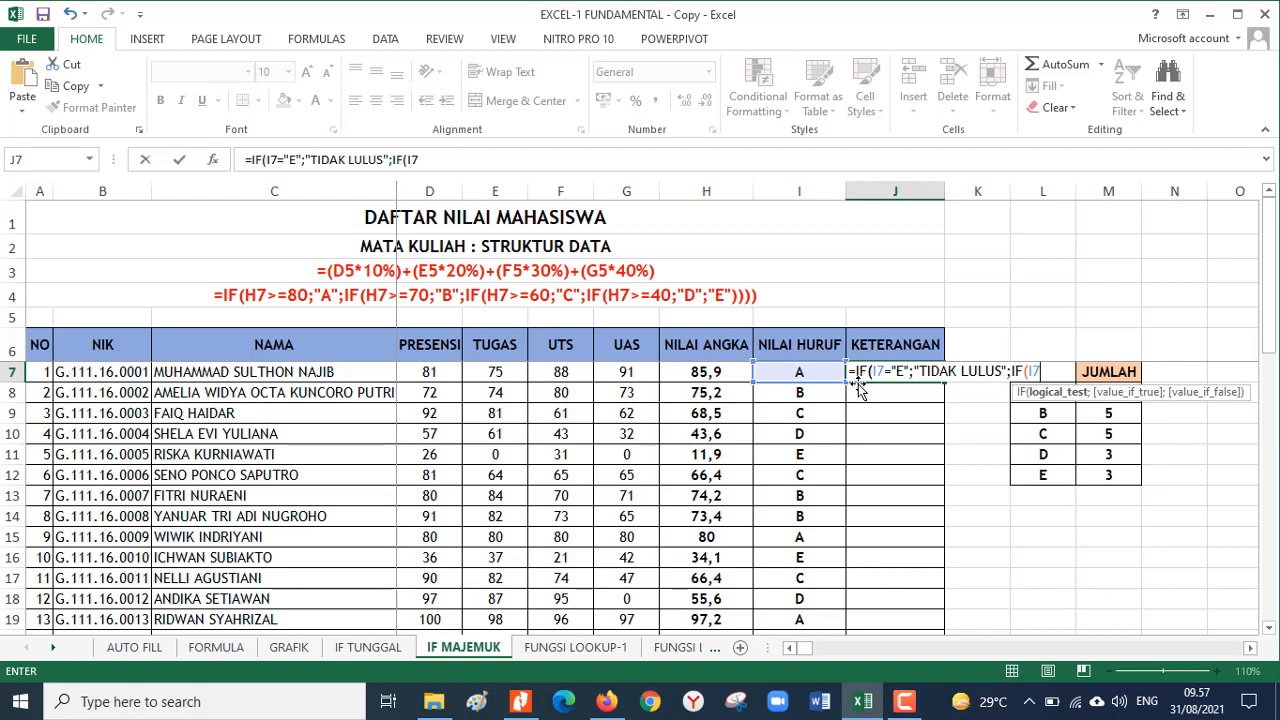
type("=\"D")
type("\";\"TIDAK")
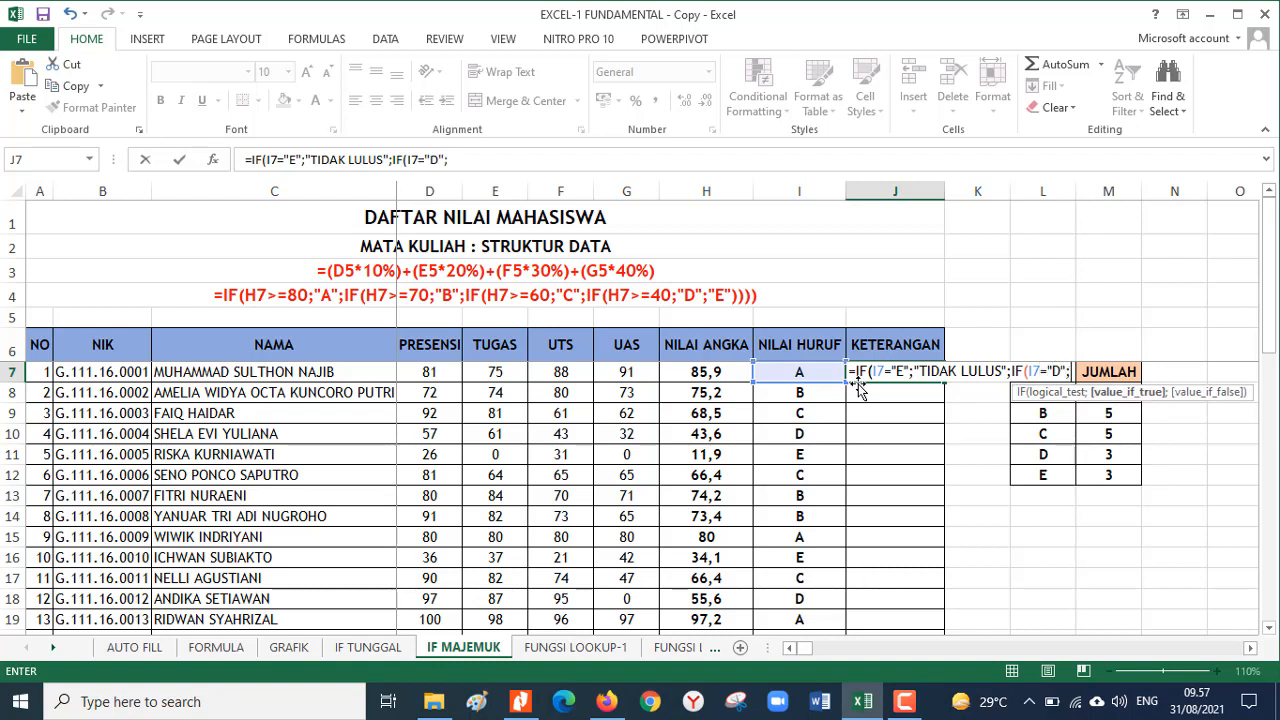
type(" LULUS\";")
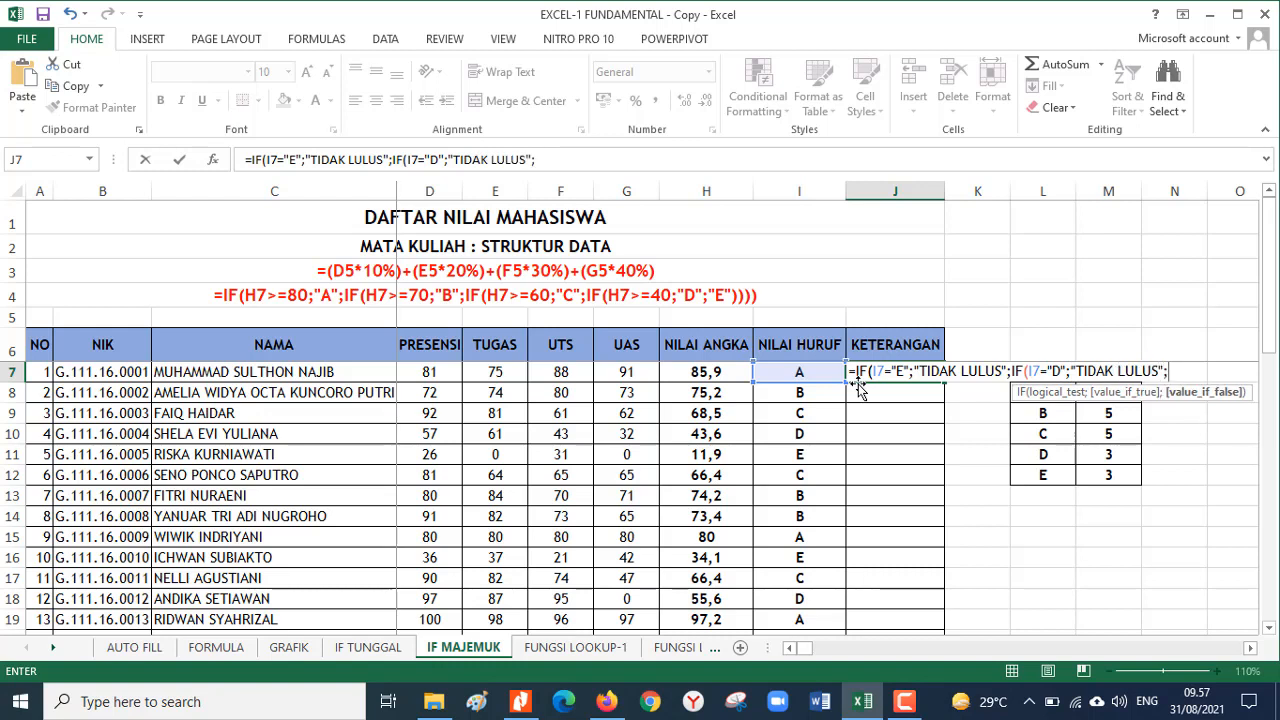
type("\"LULUS")
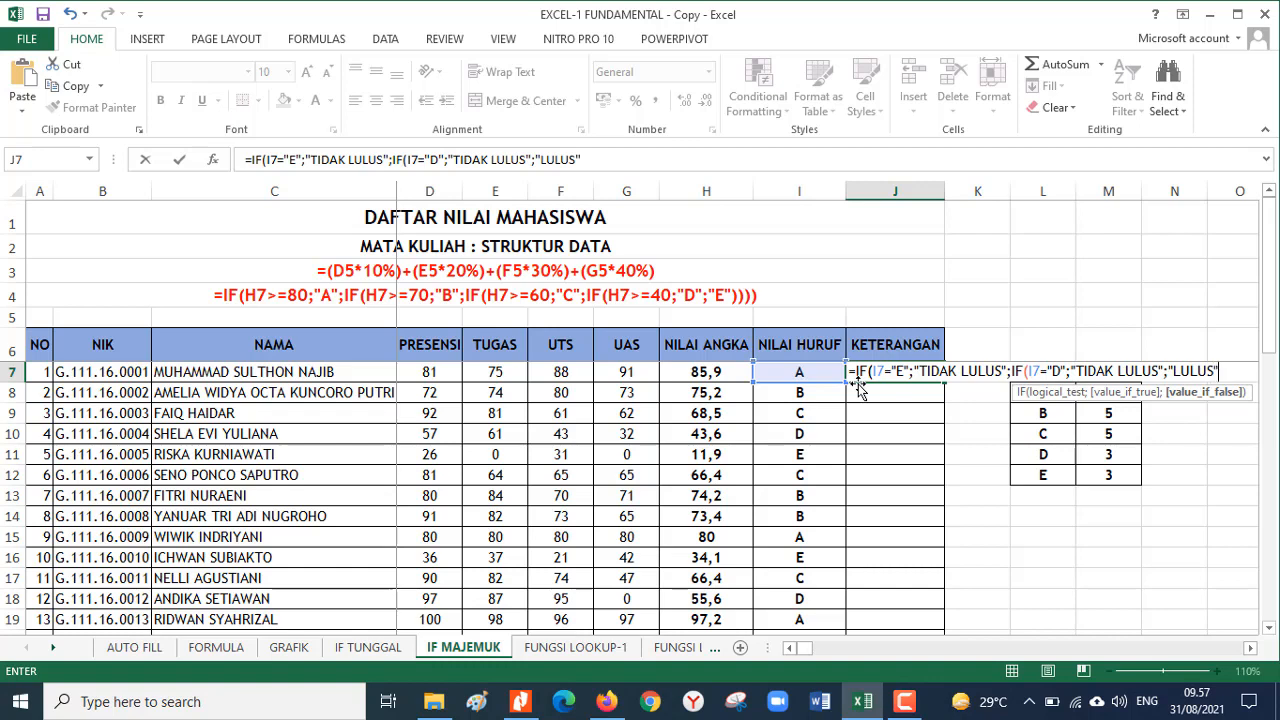
type("\"))")
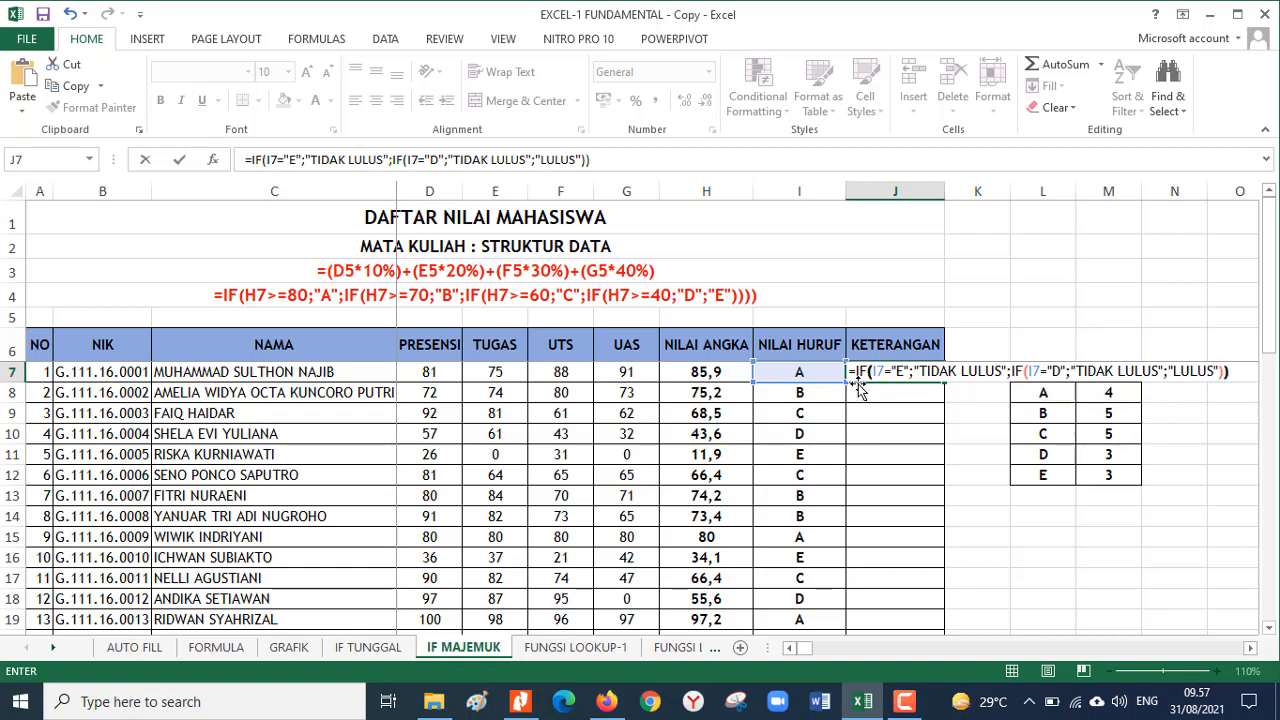
Step: Enter the J7 formula and fill it down the KETERANGAN column for all students
key("Return")
left_click(857, 377)
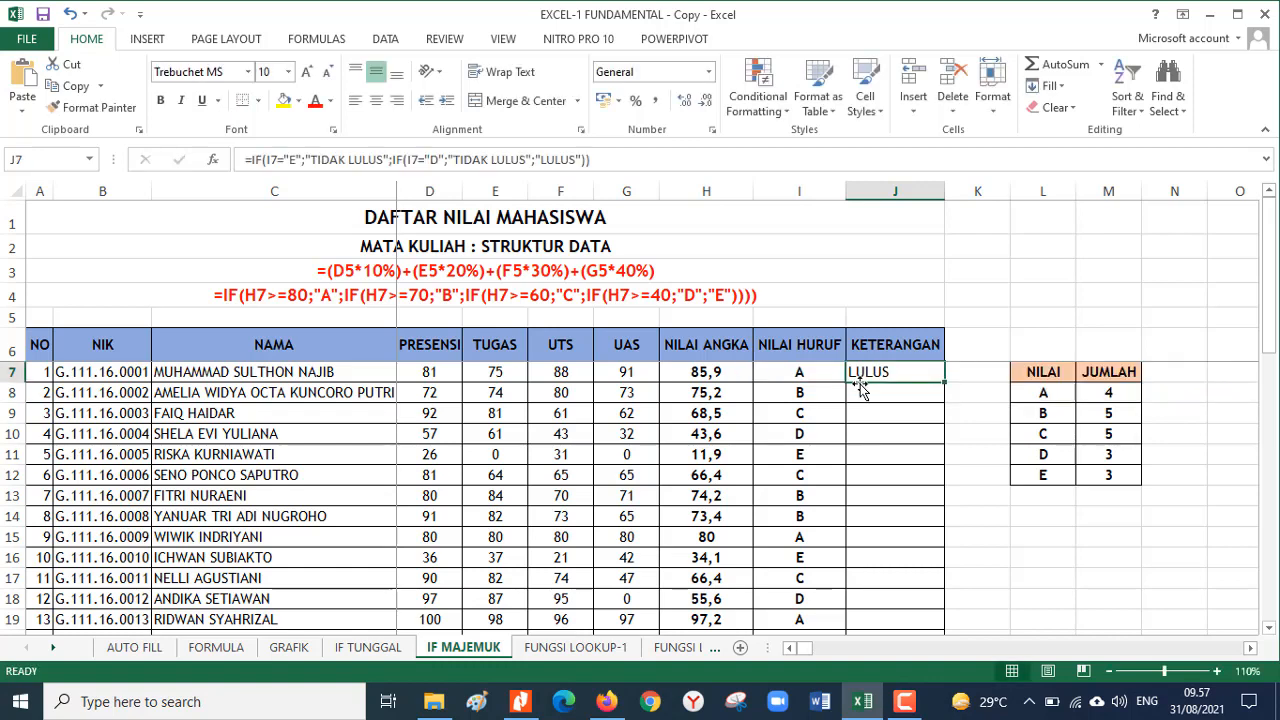
double_click(943, 382)
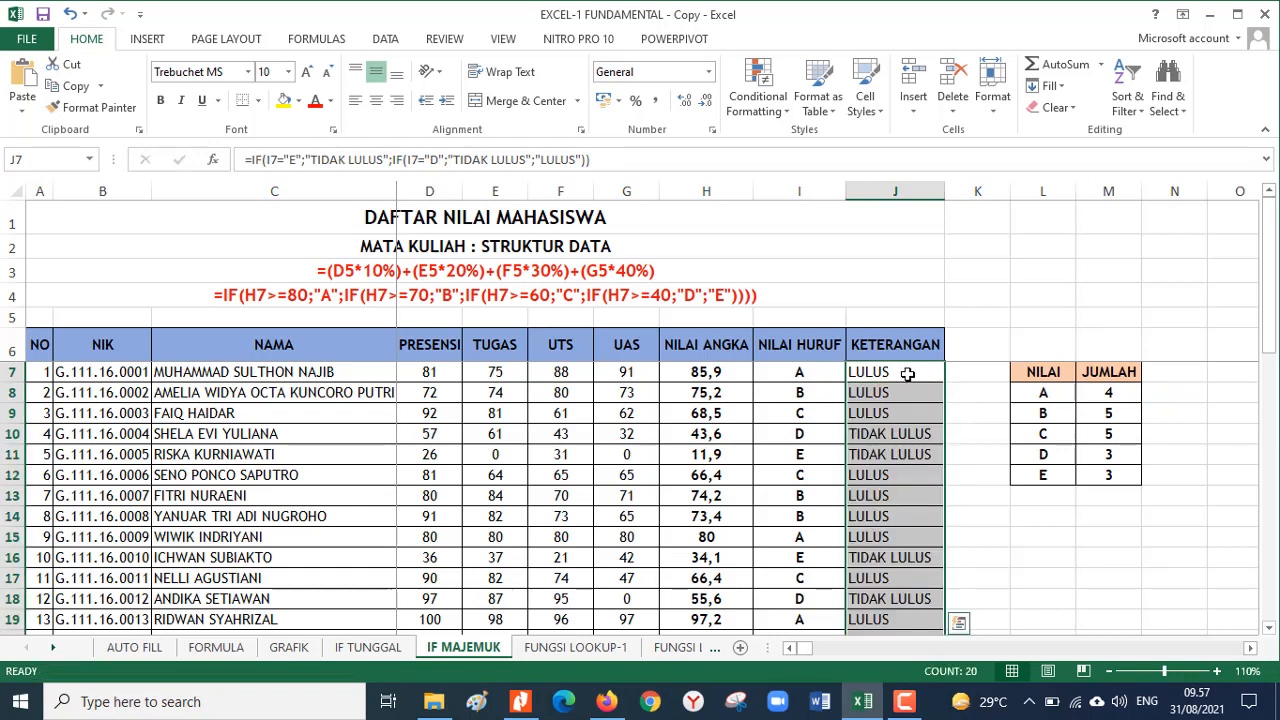
Step: Copy the J7 pass/fail formula into A5 as plain text with a leading apostrophe and color it red
left_click(906, 374)
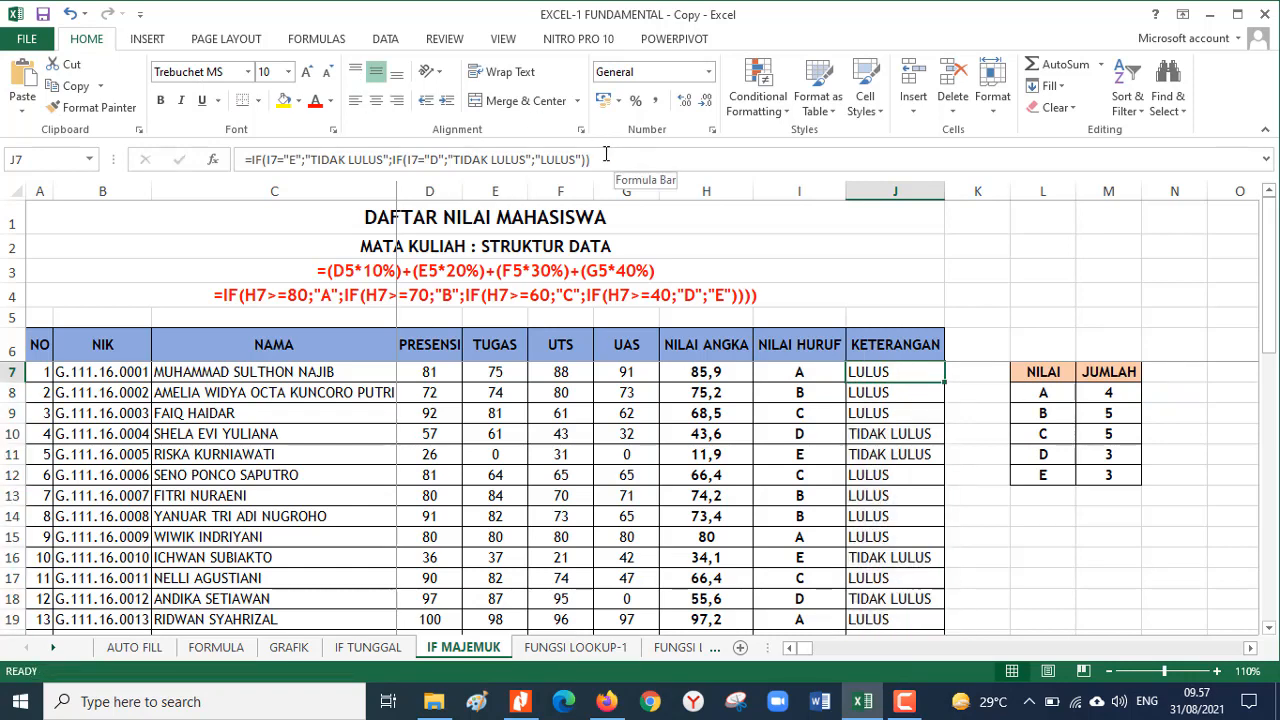
left_click_drag(604, 158, 184, 144)
key("ctrl+c")
key("Return")
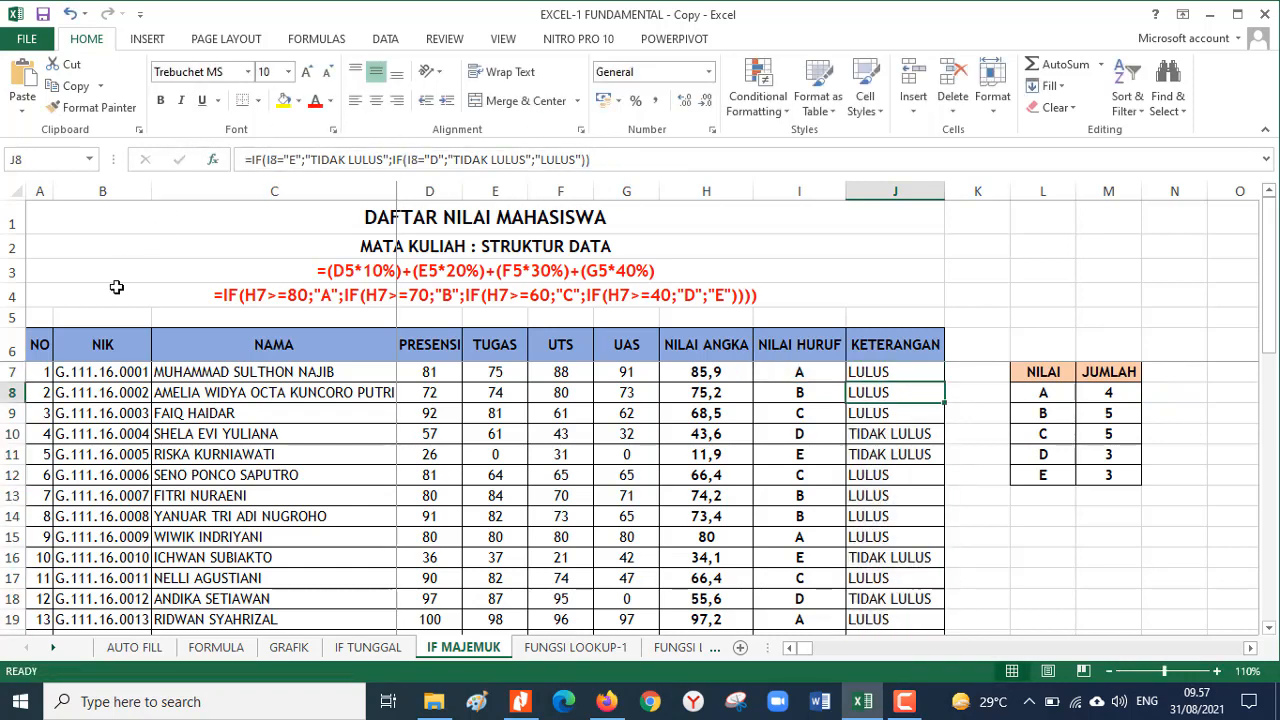
left_click(42, 317)
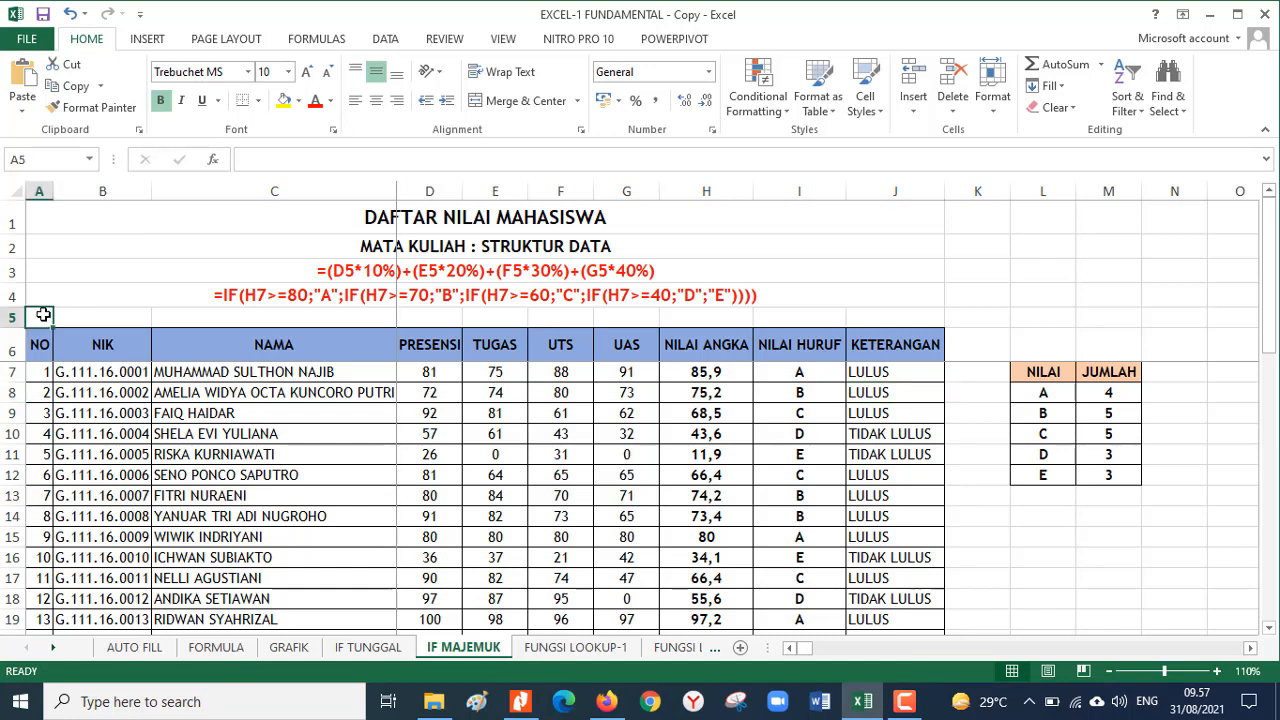
key("ctrl+v")
key("Return")
left_click(42, 317)
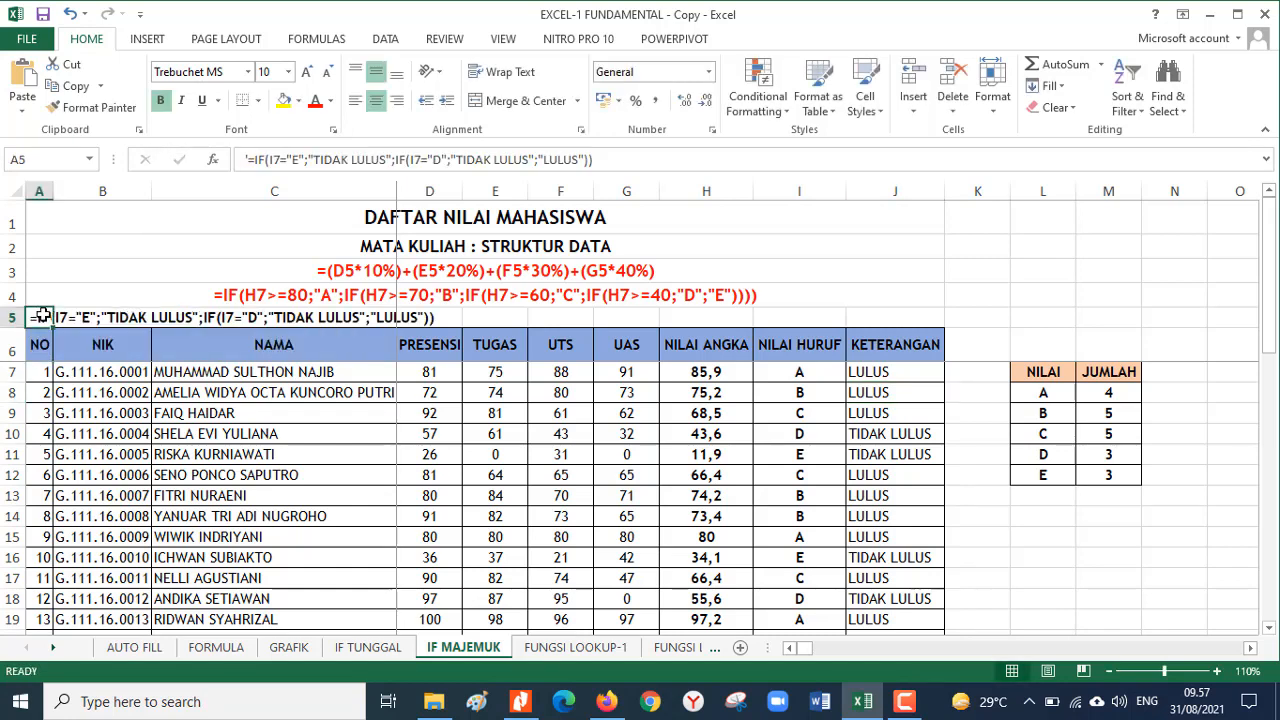
left_click(315, 103)
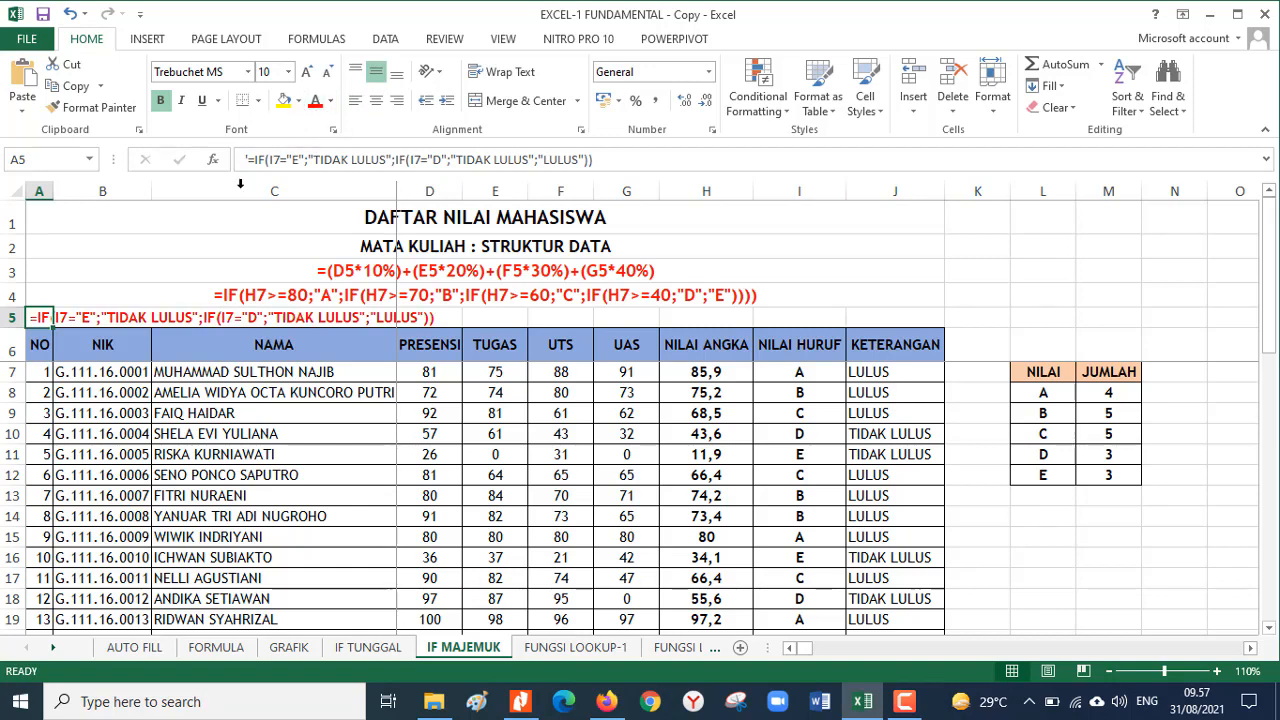
left_click(136, 414)
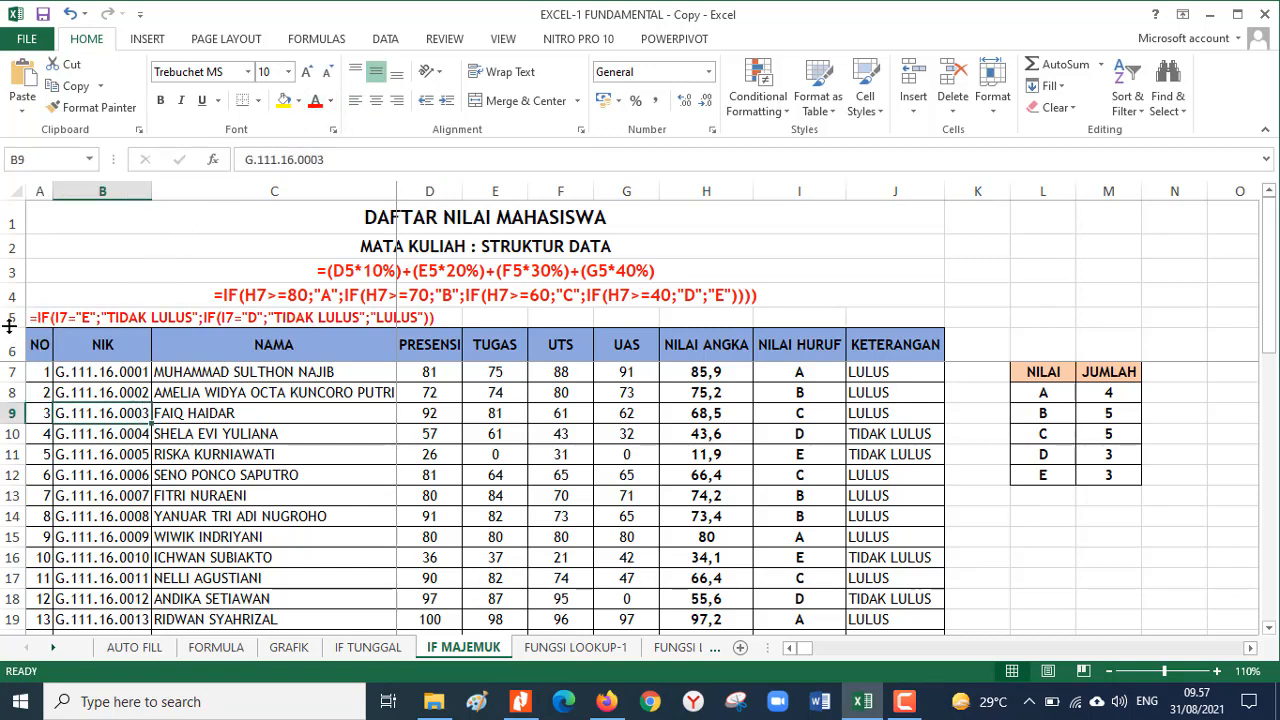
Step: Make row 5 taller and set the pass/fail formula text in A5 to font size 12
left_click_drag(9, 327, 9, 339)
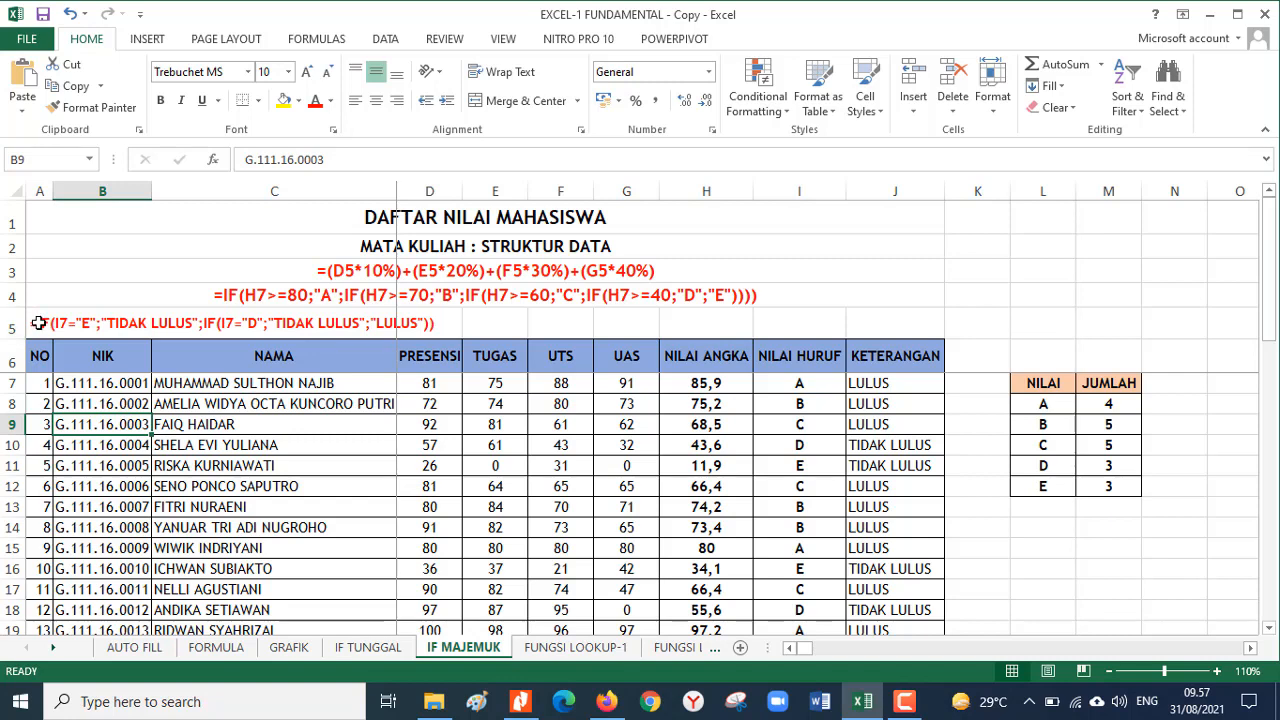
left_click(38, 323)
left_click(288, 72)
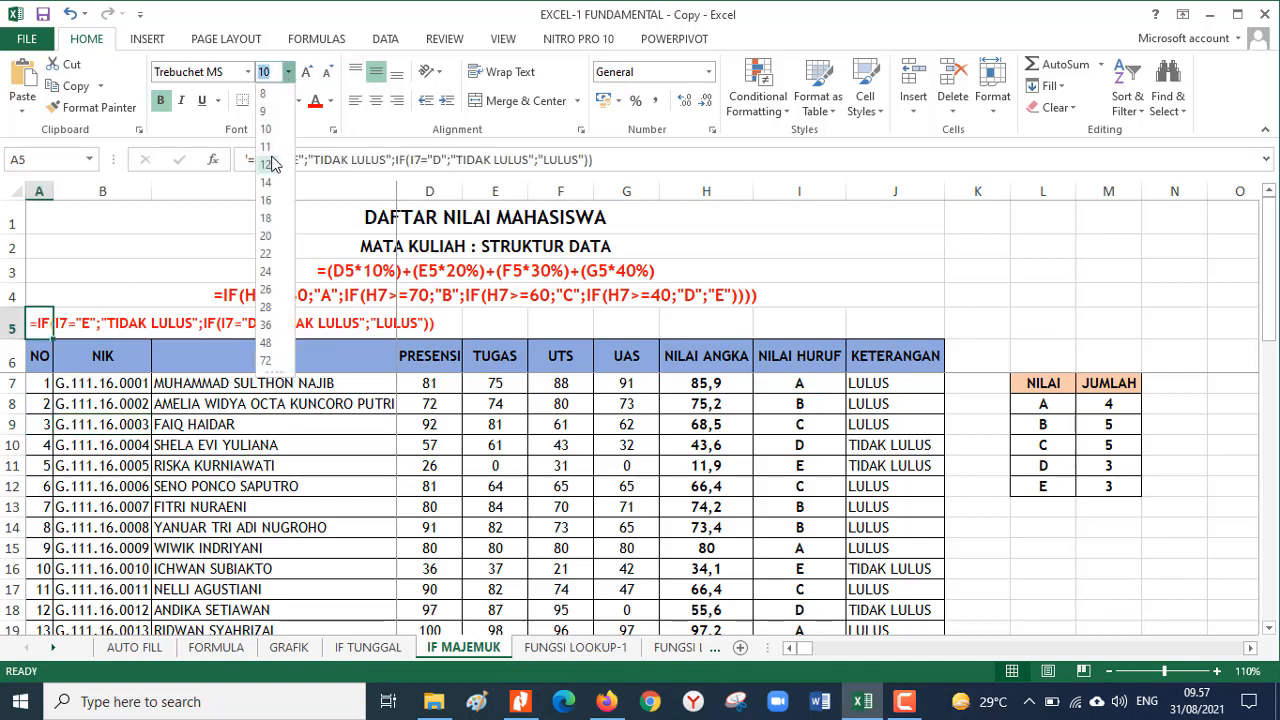
left_click(266, 164)
Step: Merge and center the pass/fail formula text across A5:J5
left_click_drag(43, 326, 900, 330)
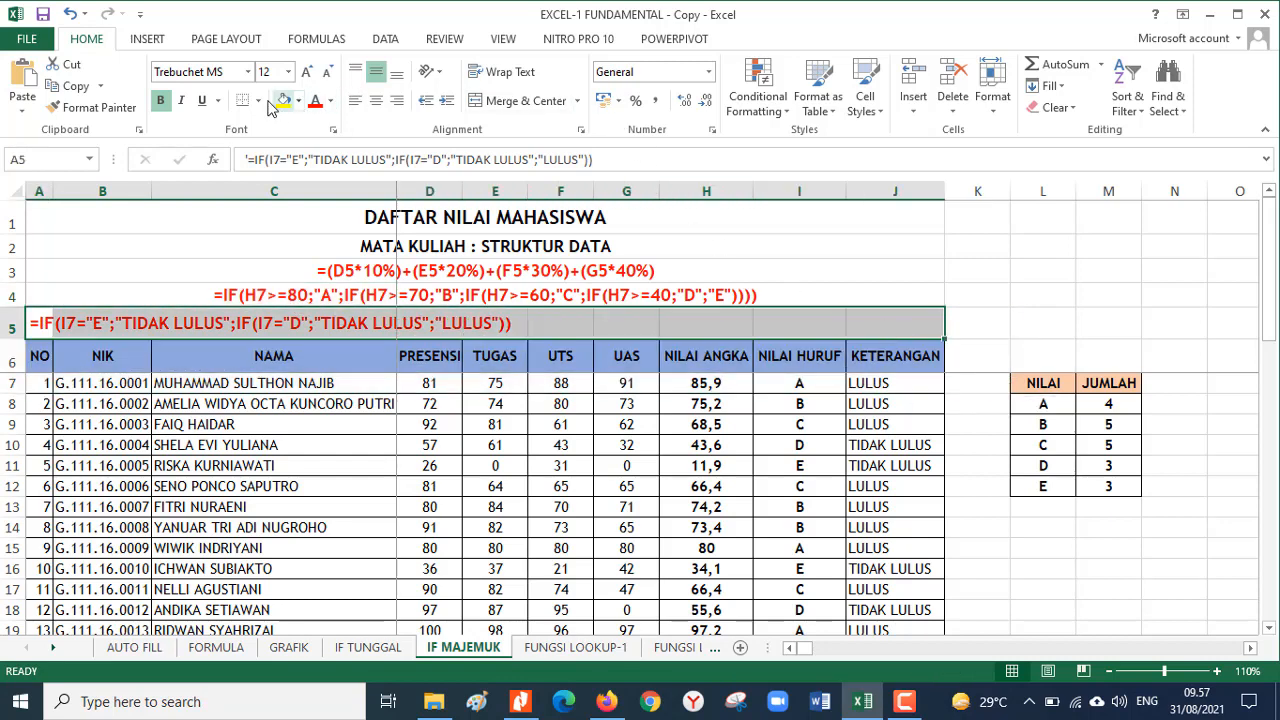
left_click(480, 101)
left_click(750, 430)
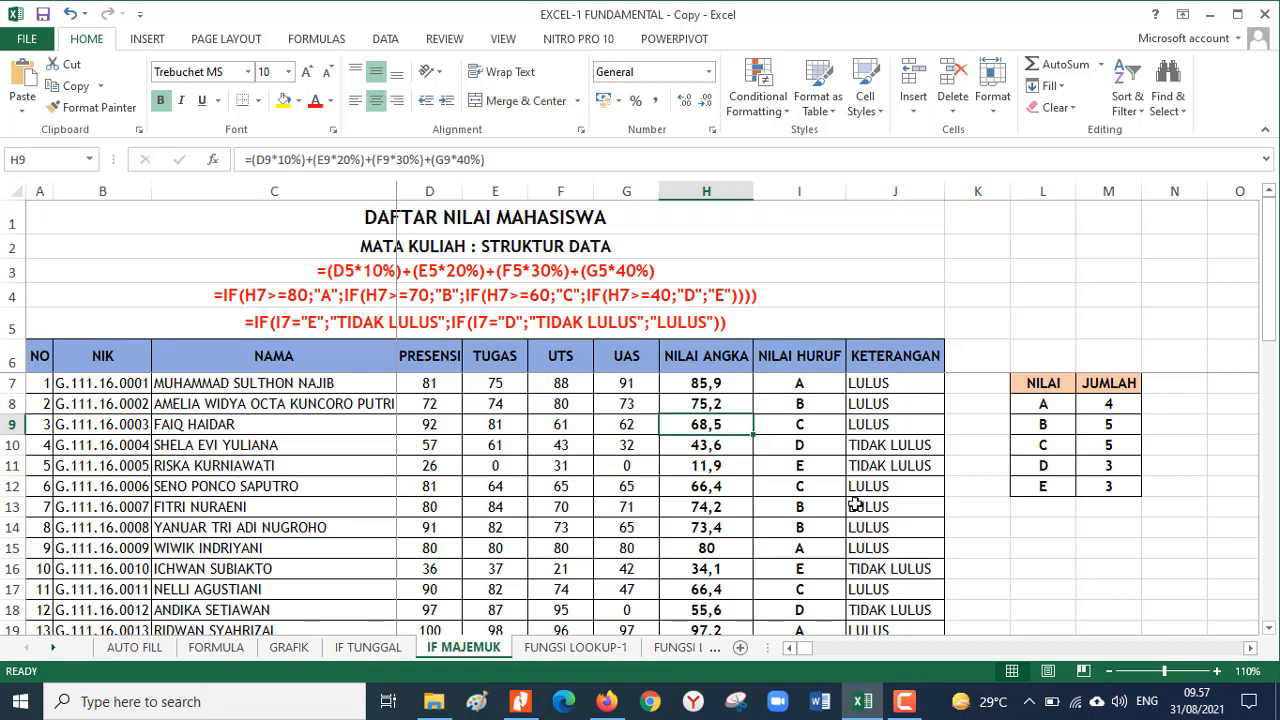
left_click(906, 386)
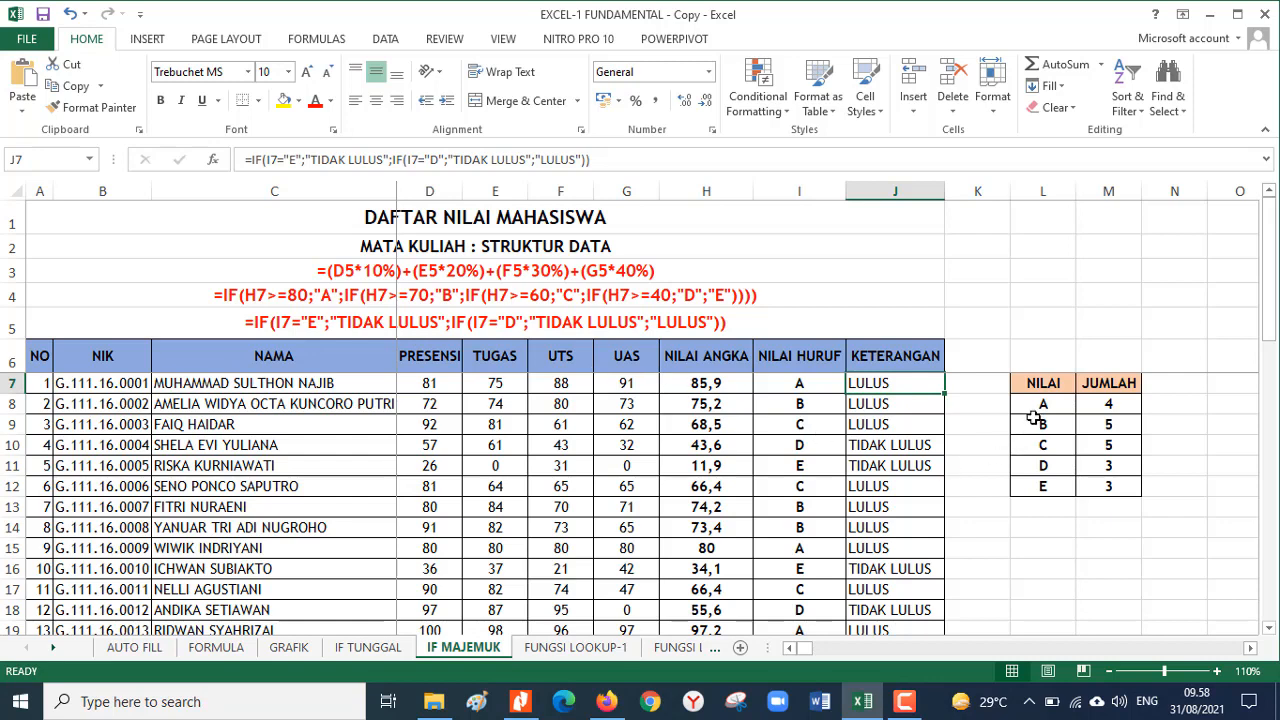
Step: Copy the COUNTIF formula from M8 into L5 as plain text with a leading apostrophe
left_click(1106, 405)
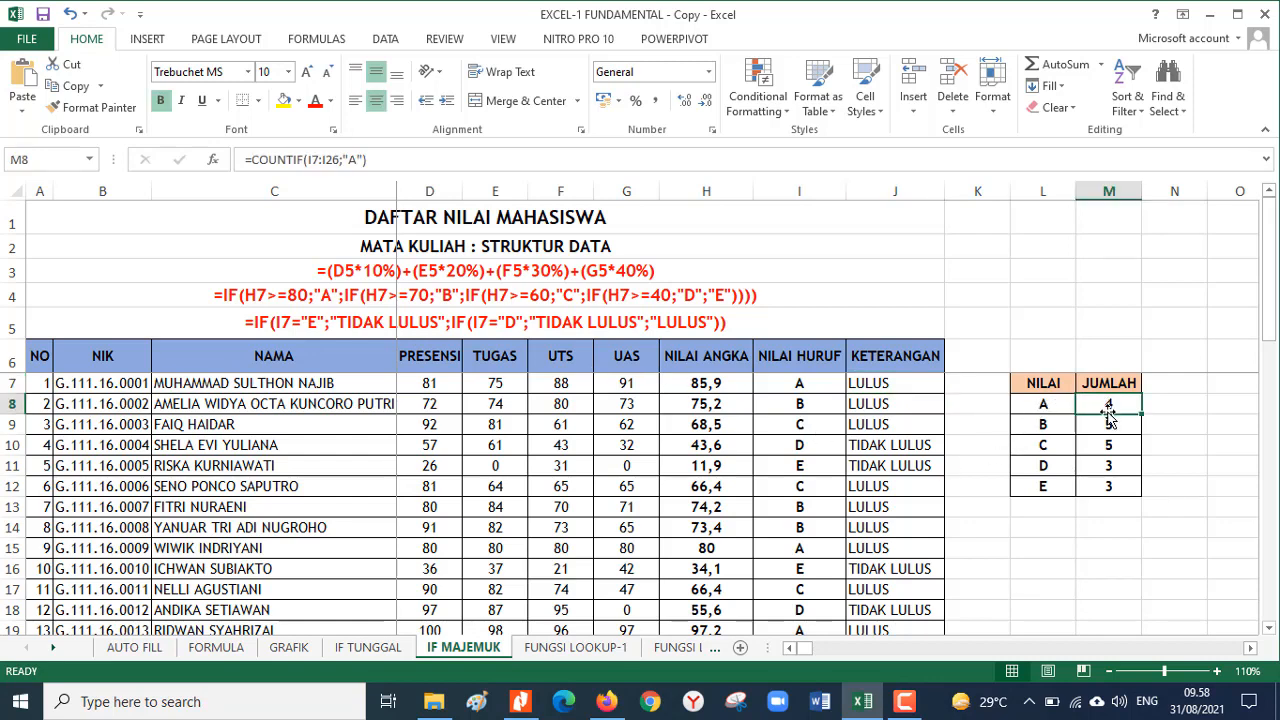
left_click_drag(408, 160, 156, 143)
key("ctrl+c")
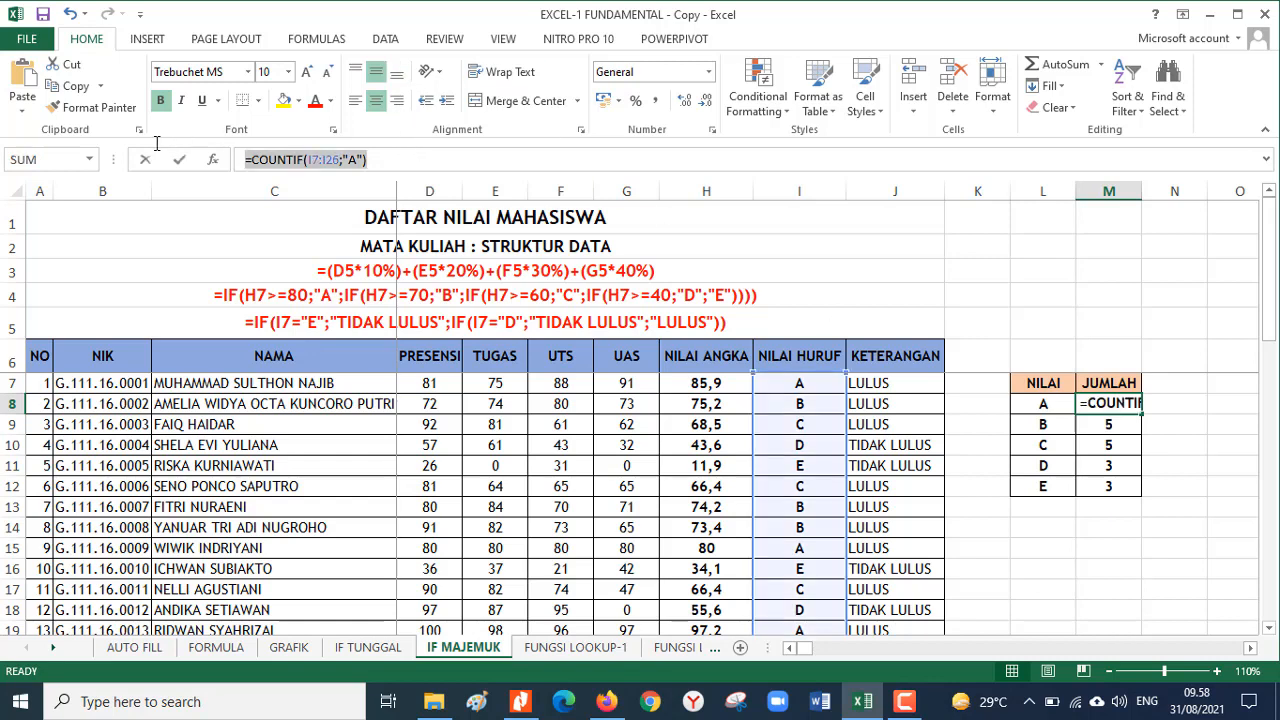
left_click(146, 159)
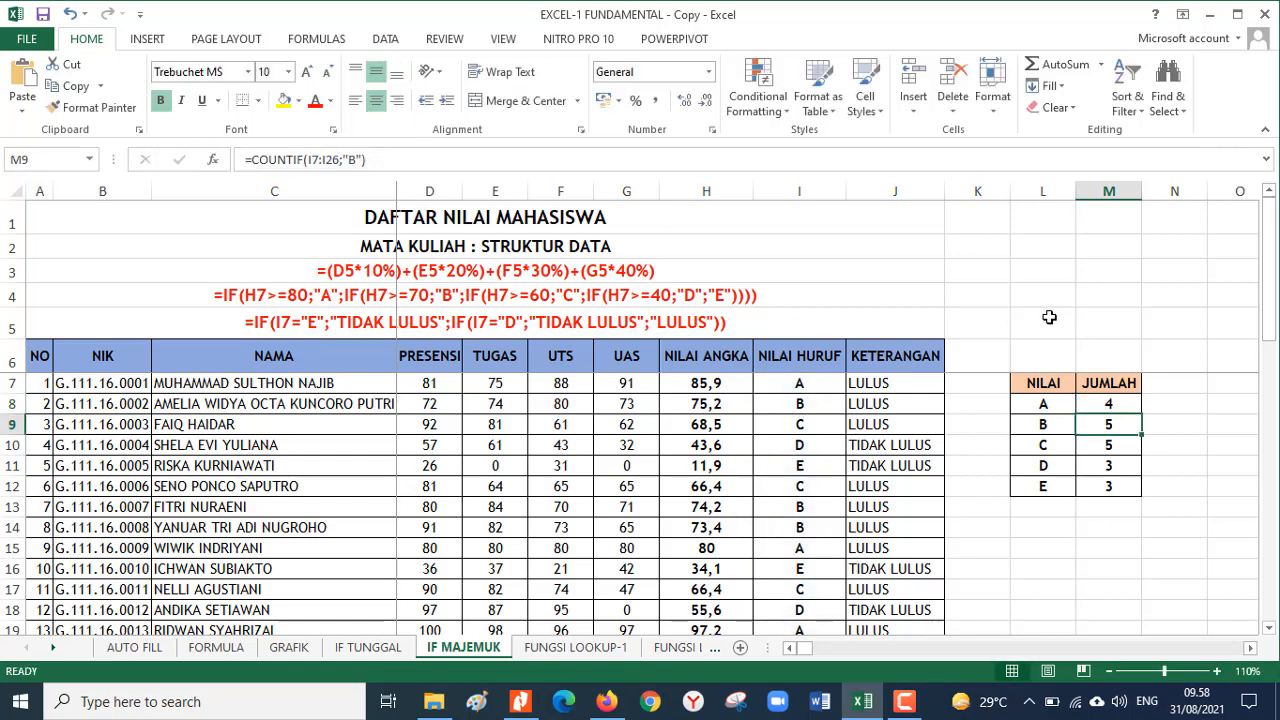
left_click(1027, 320)
type("'")
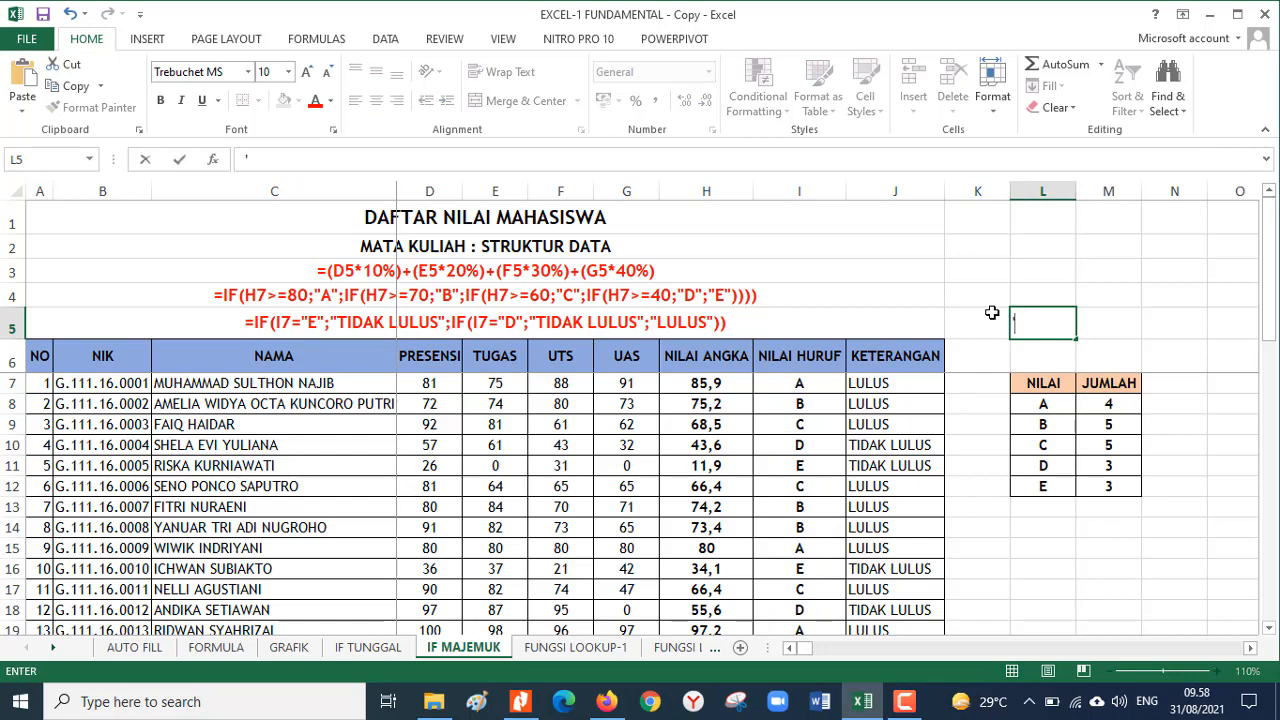
key("ctrl+v")
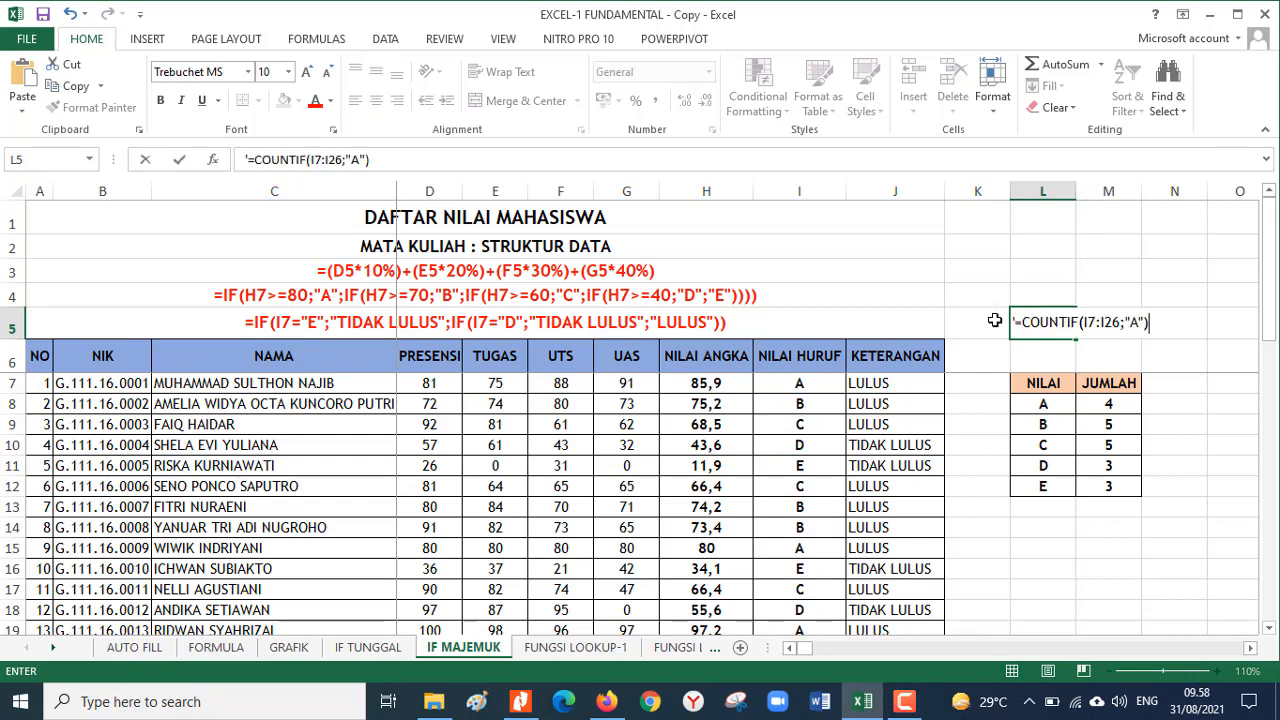
key("Return")
left_click(1030, 322)
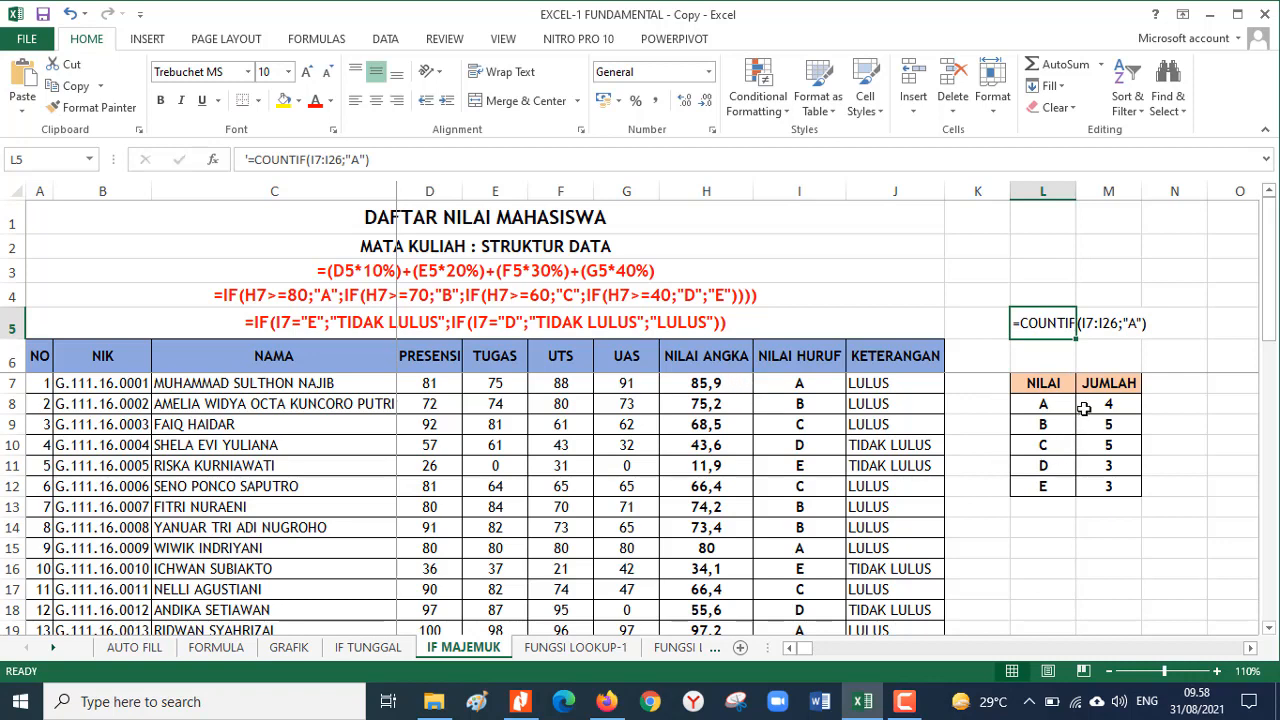
Step: Review the COUNTIF formulas behind the letter grade counts in the JUMLAH column
left_click(1117, 487)
left_click(1120, 470)
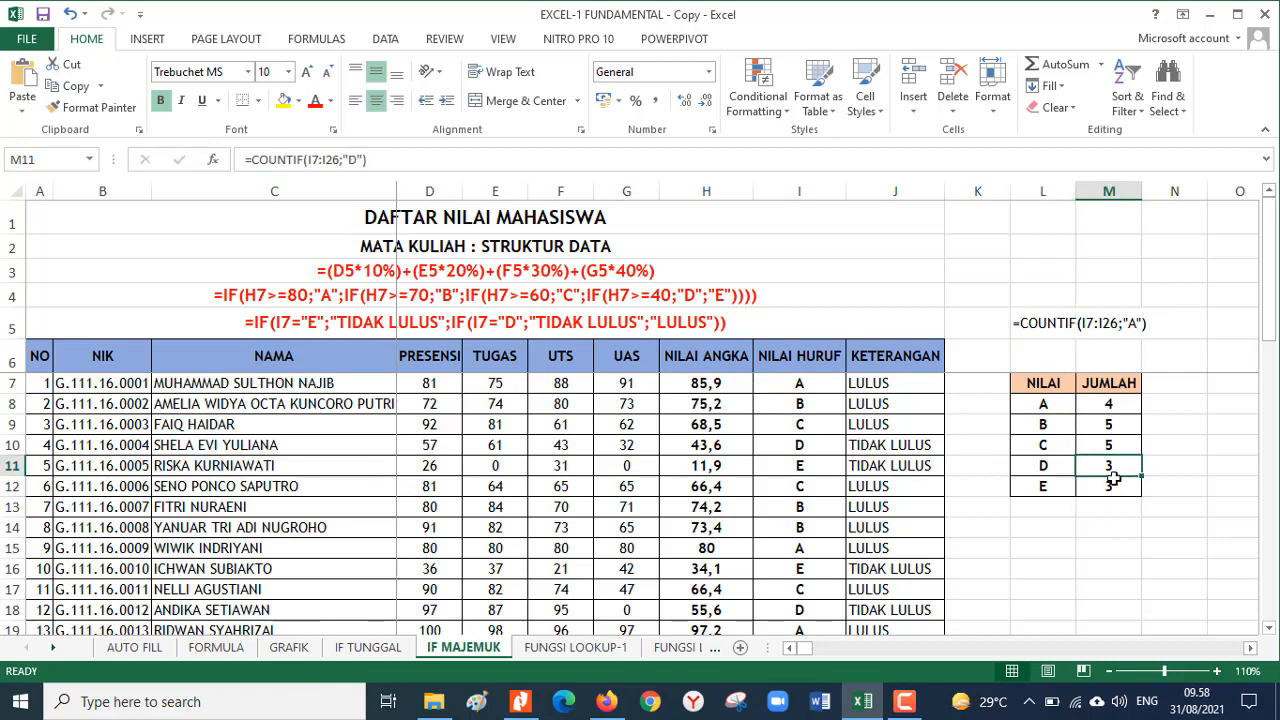
left_click(1108, 446)
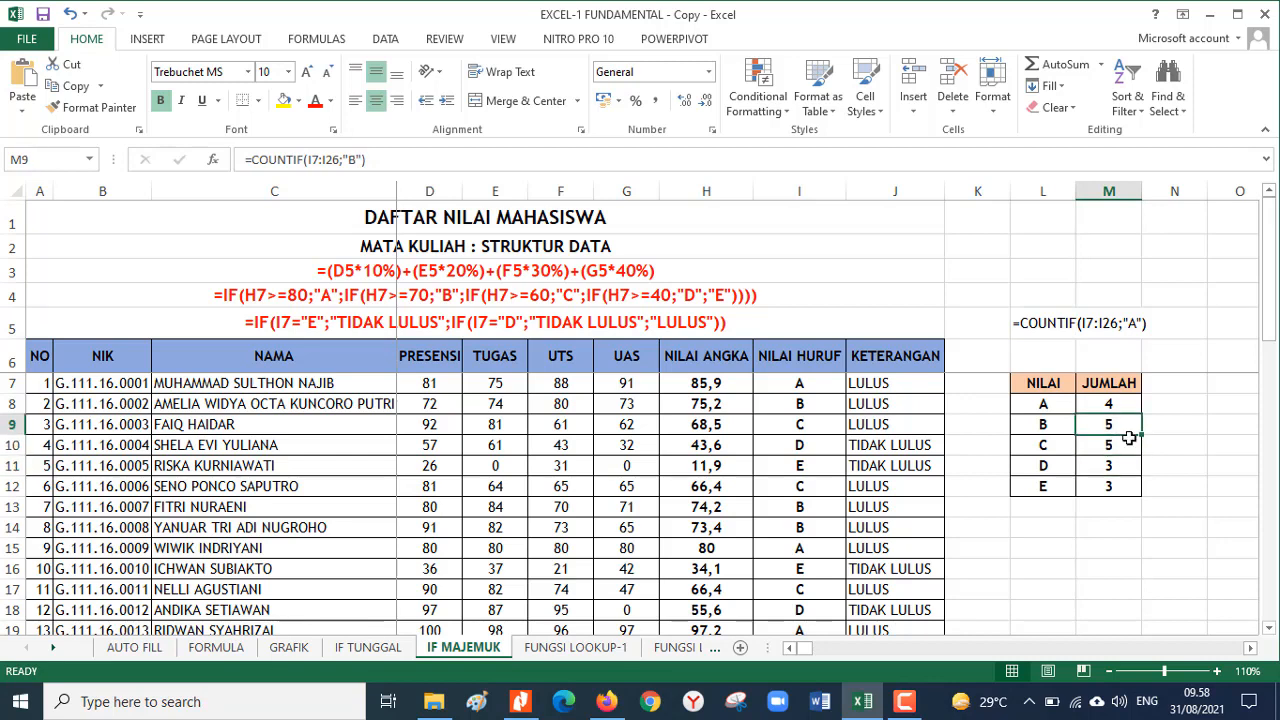
left_click(1106, 401)
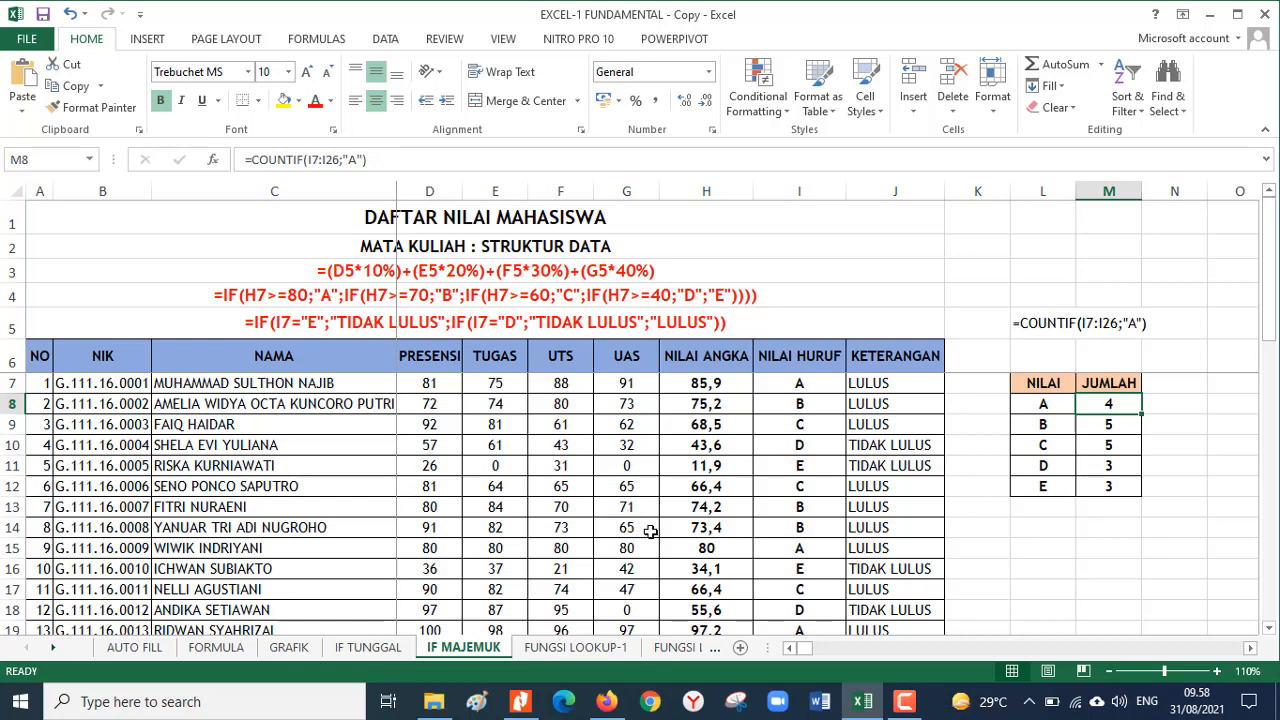
Step: Open the FUNGSI LOOKUP-1 sheet and examine the code and name columns of TABEL-1 and the code and price rows of TABEL-2
left_click(576, 648)
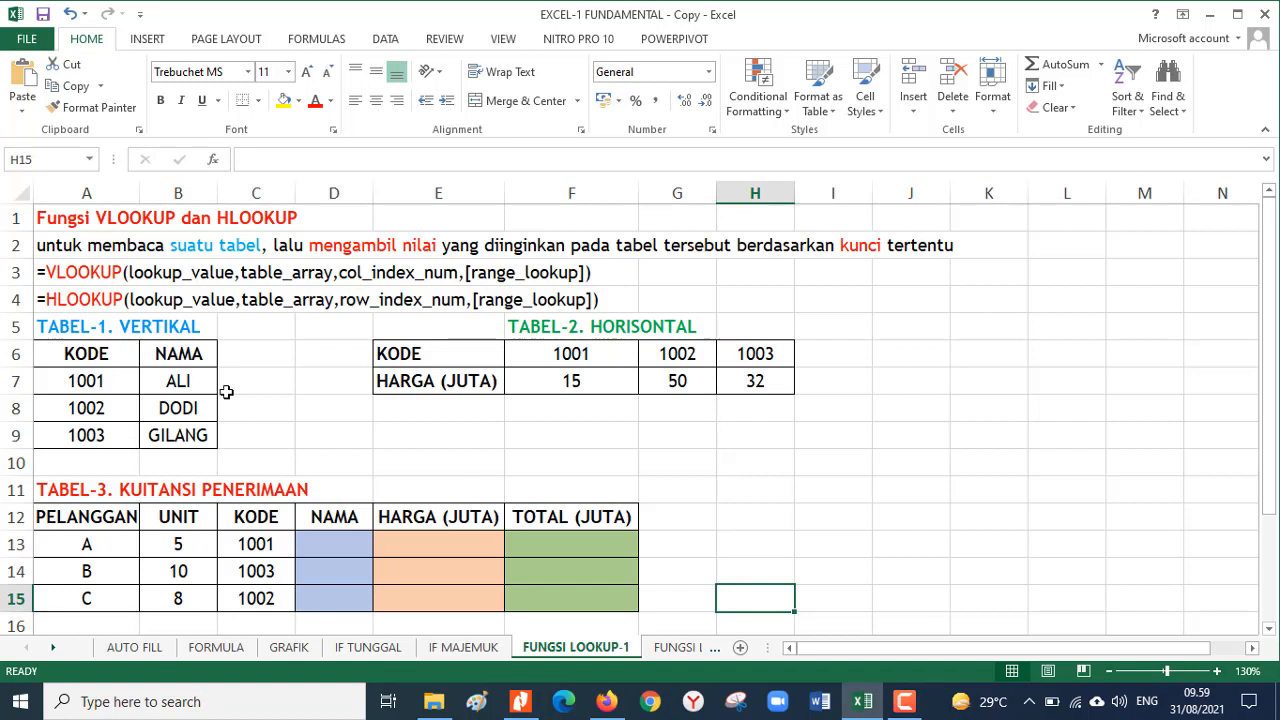
left_click_drag(94, 352, 86, 442)
left_click_drag(172, 356, 156, 445)
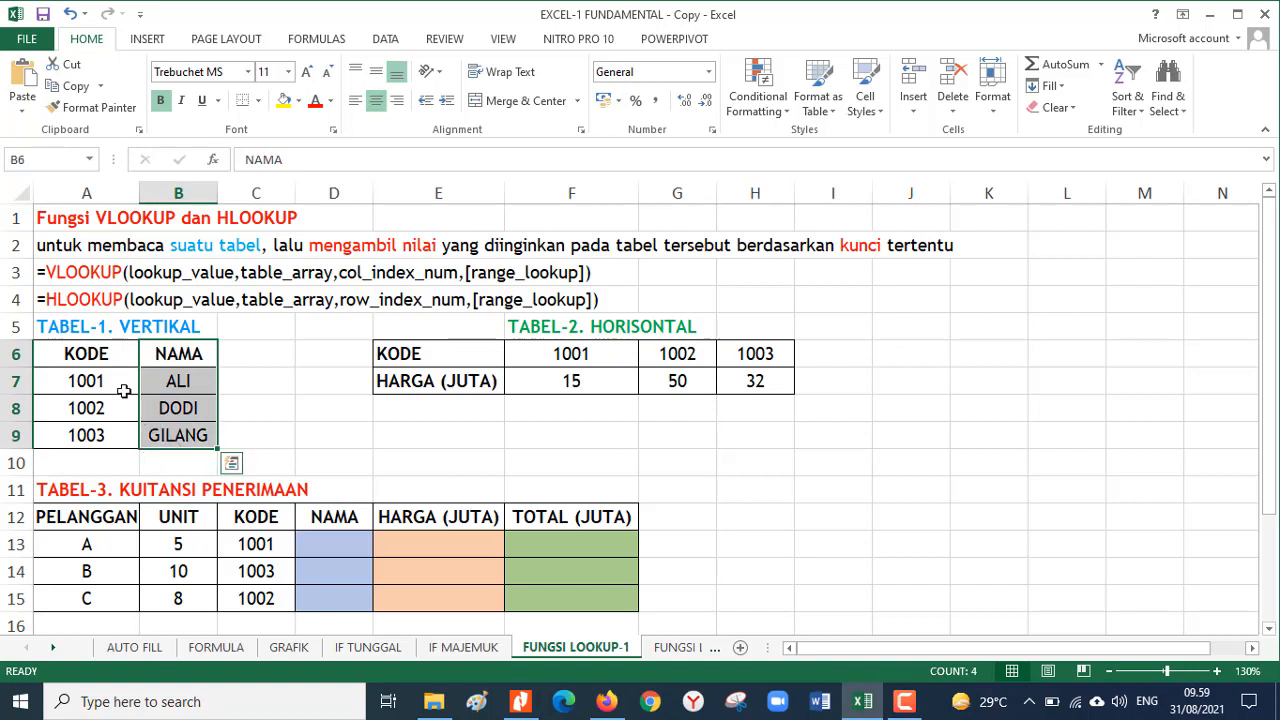
left_click_drag(100, 356, 114, 440)
left_click_drag(186, 357, 186, 434)
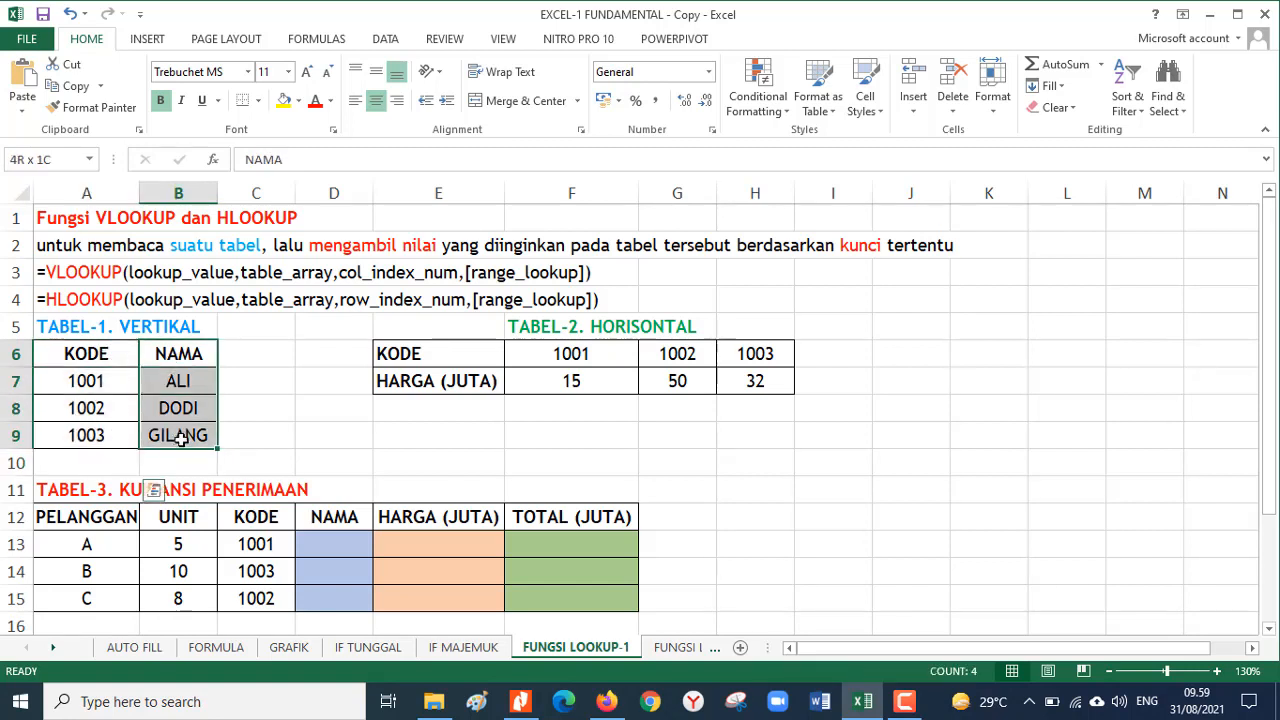
left_click_drag(418, 355, 760, 373)
left_click_drag(466, 372, 731, 394)
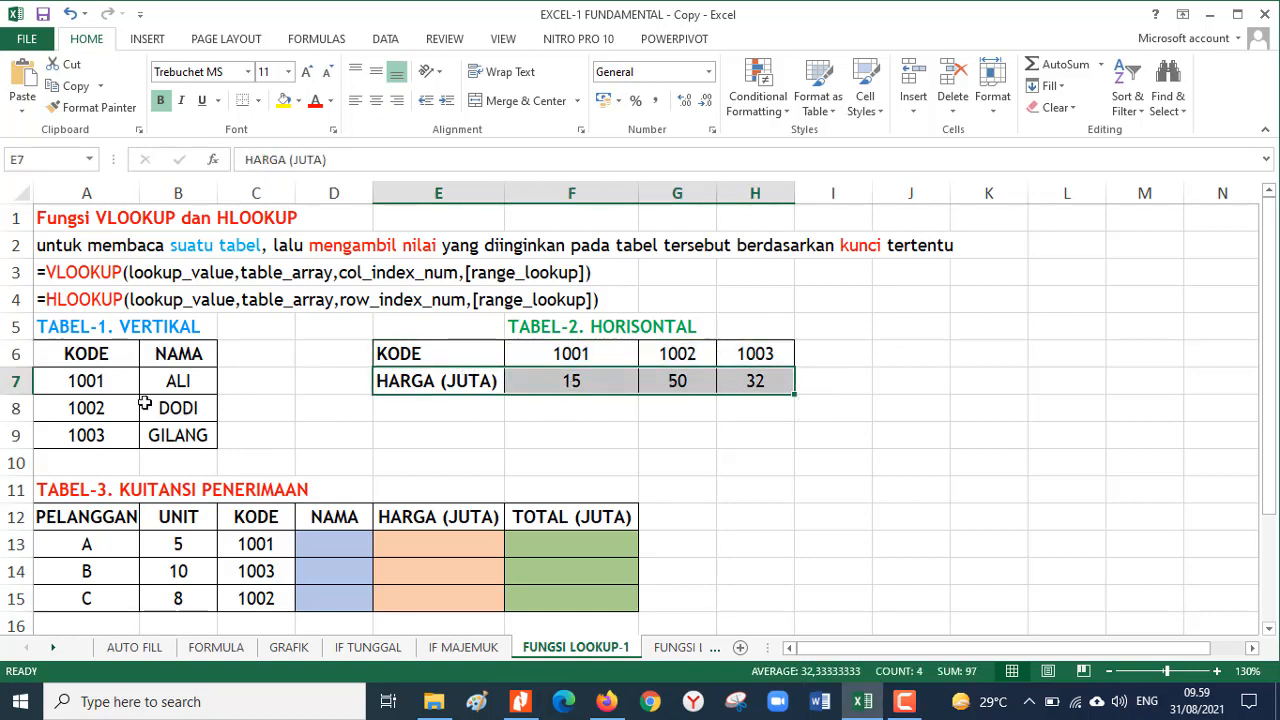
left_click_drag(95, 353, 180, 446)
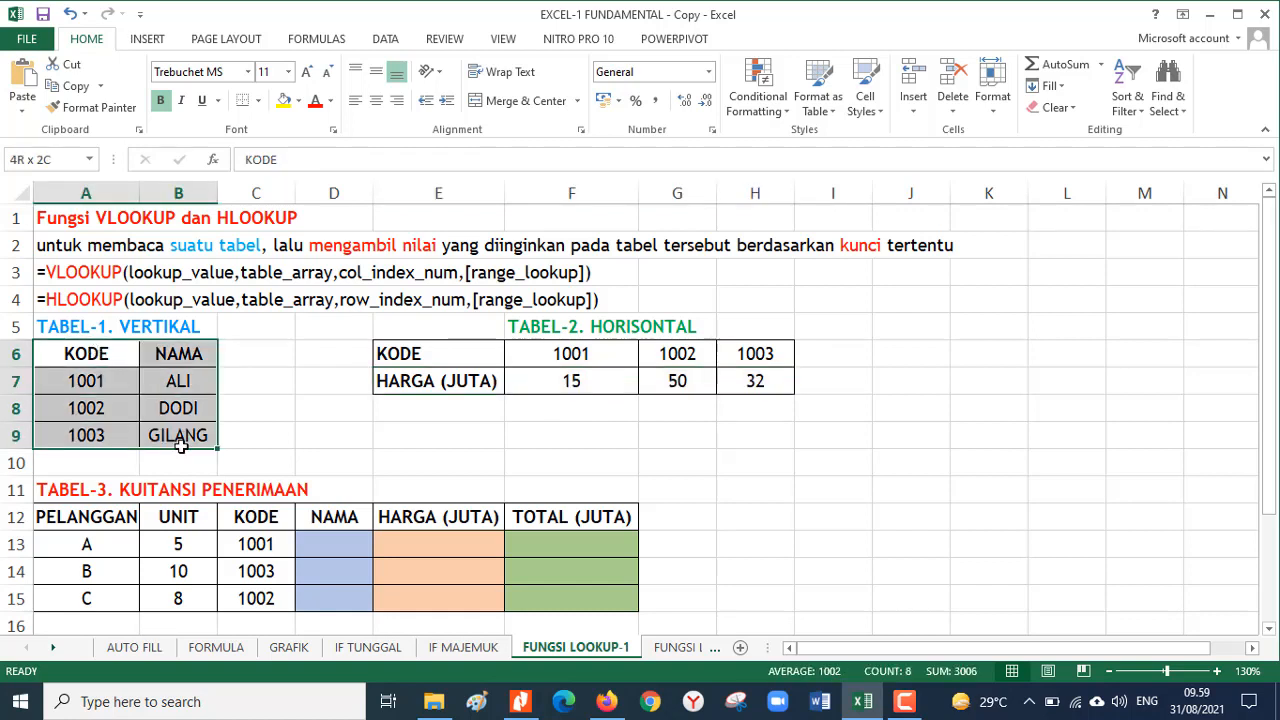
left_click_drag(408, 353, 758, 382)
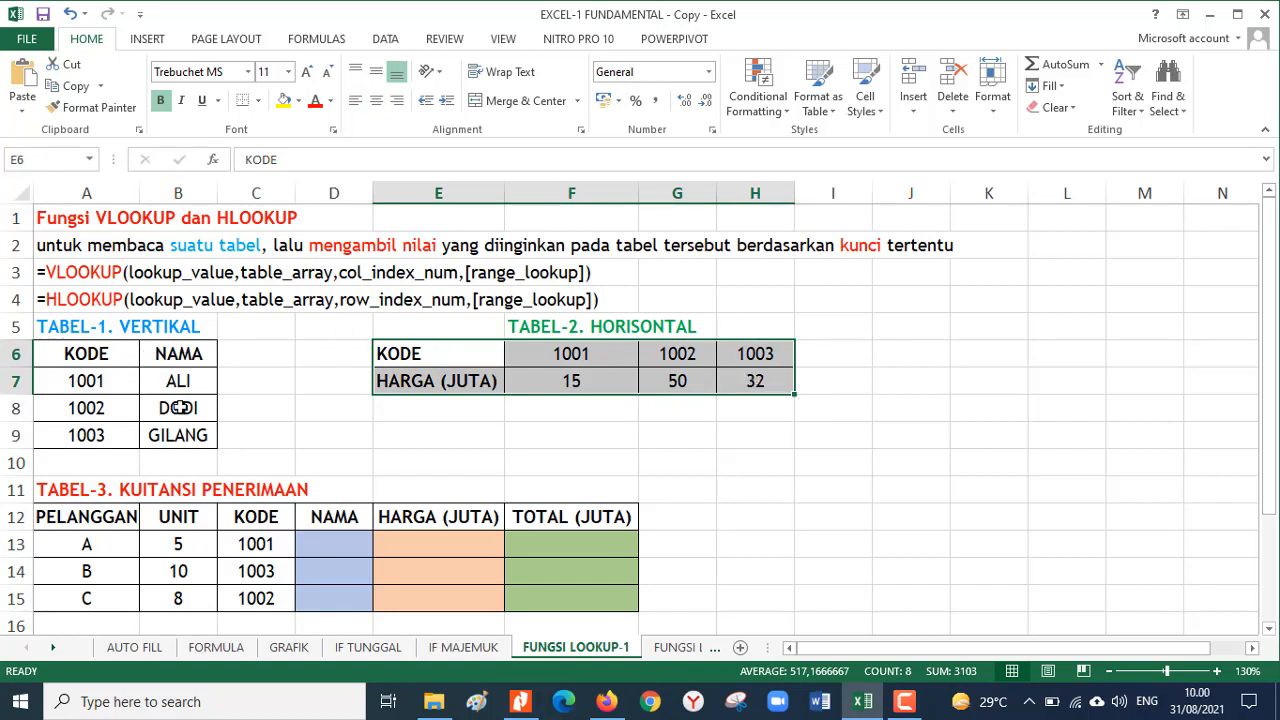
Step: Compare the VLOOKUP syntax in A3 with the vertical TABEL-1 and the HLOOKUP syntax in A4 with the horizontal TABEL-2
left_click(338, 542)
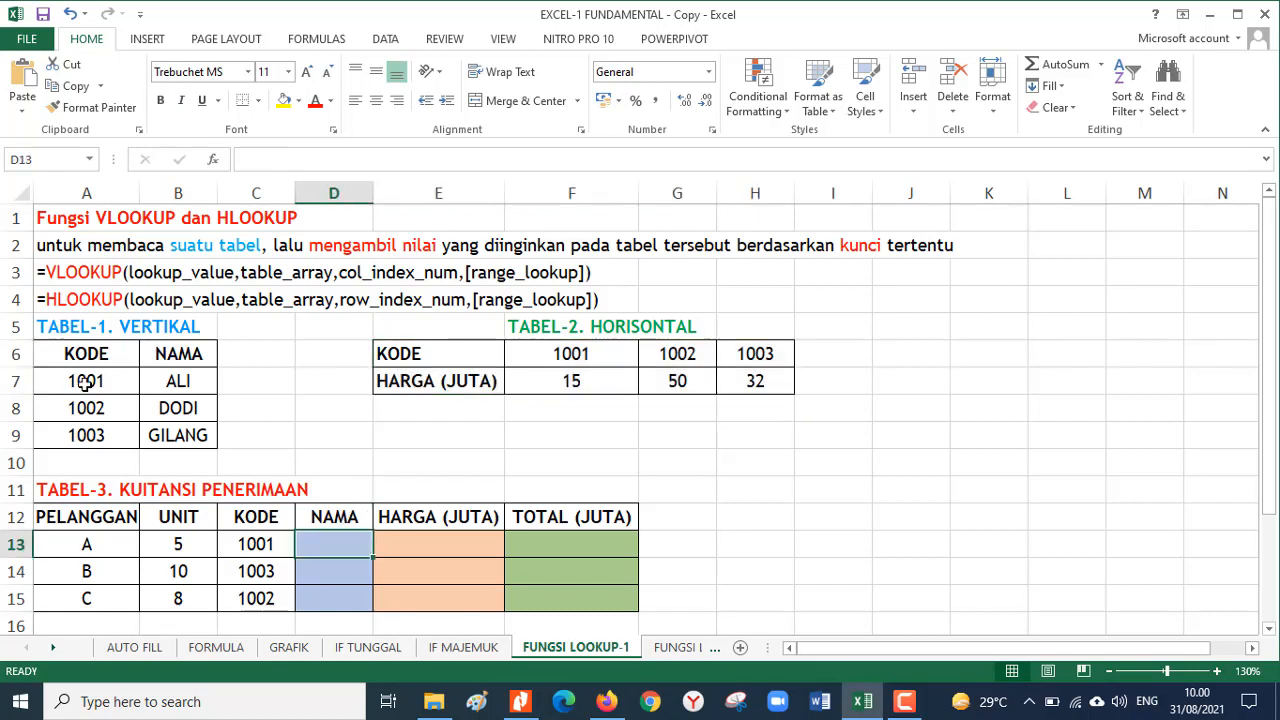
left_click_drag(90, 352, 178, 440)
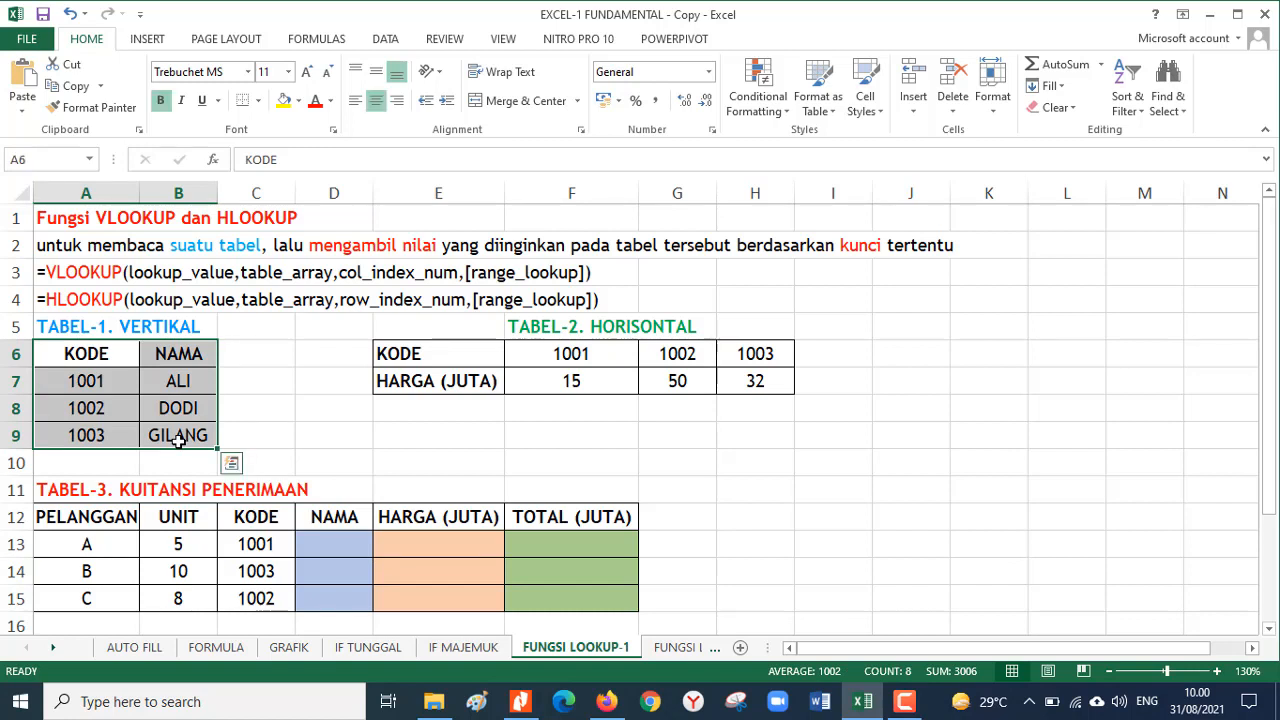
left_click(75, 278)
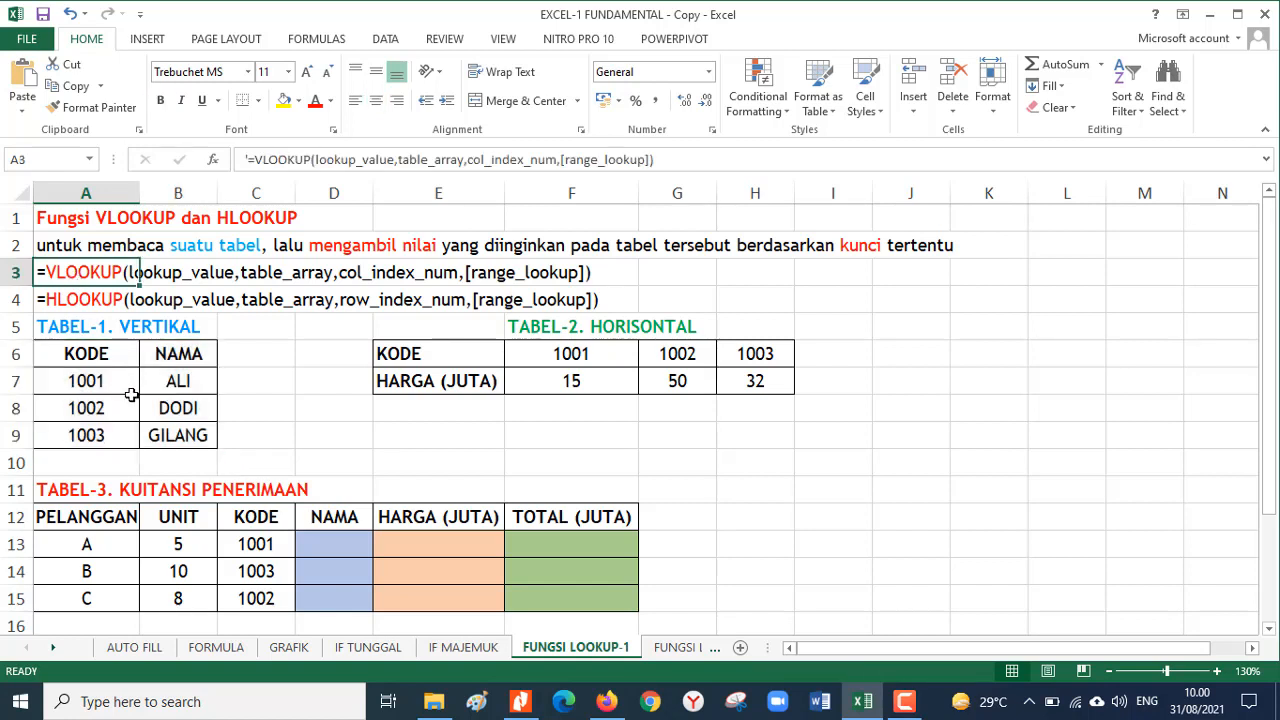
left_click_drag(420, 362, 735, 381)
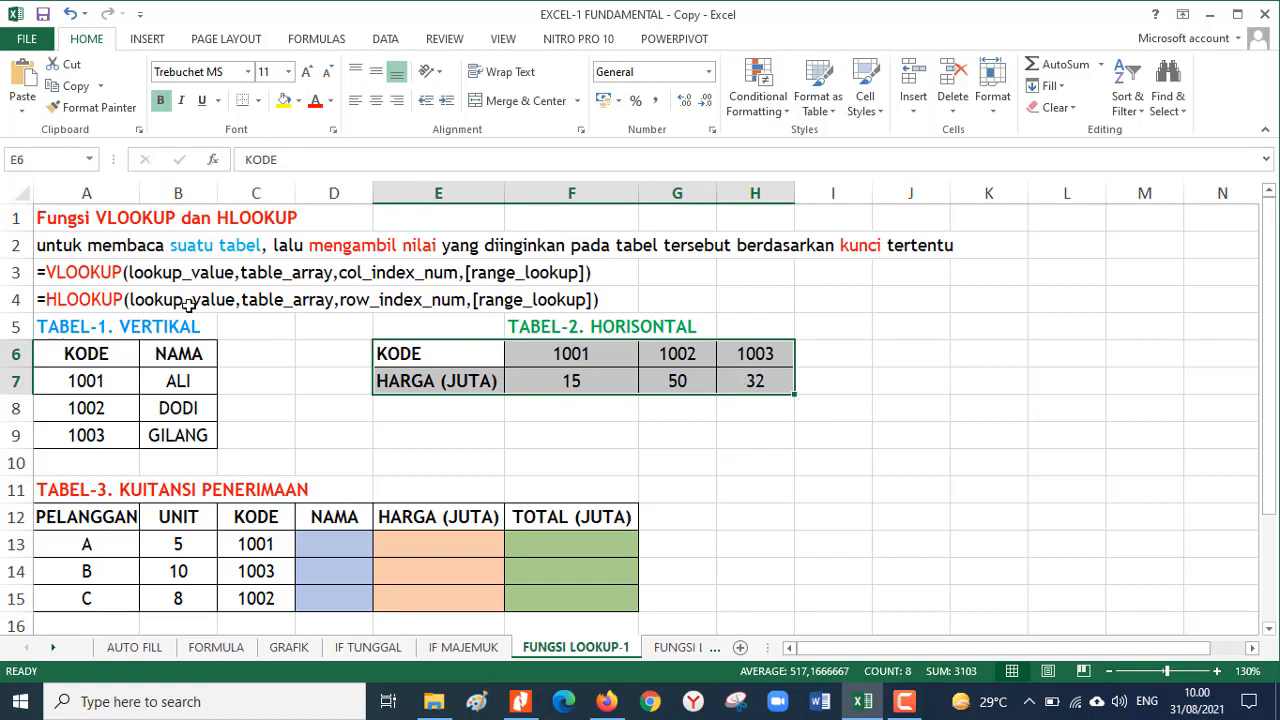
left_click(74, 298)
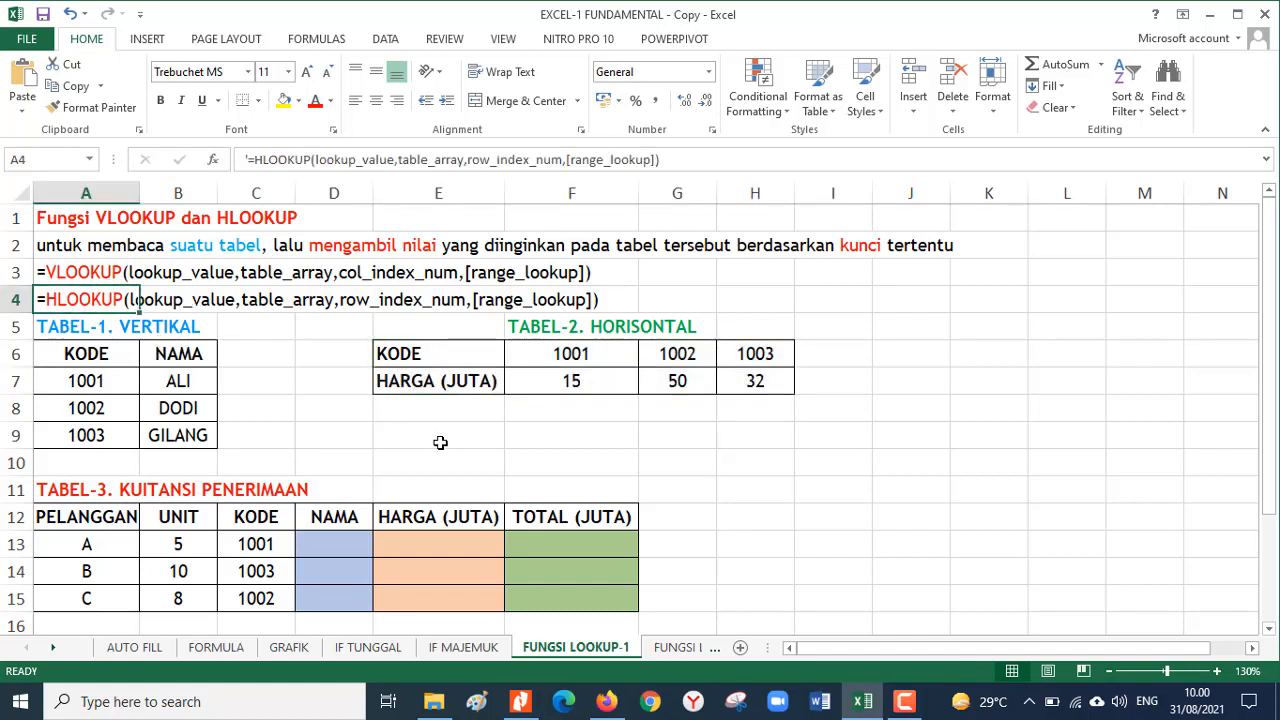
Step: Begin a VLOOKUP formula in D13 of TABEL-3 with the code in C13 as the lookup value
left_click(330, 542)
scroll(373, 482, "down", 1)
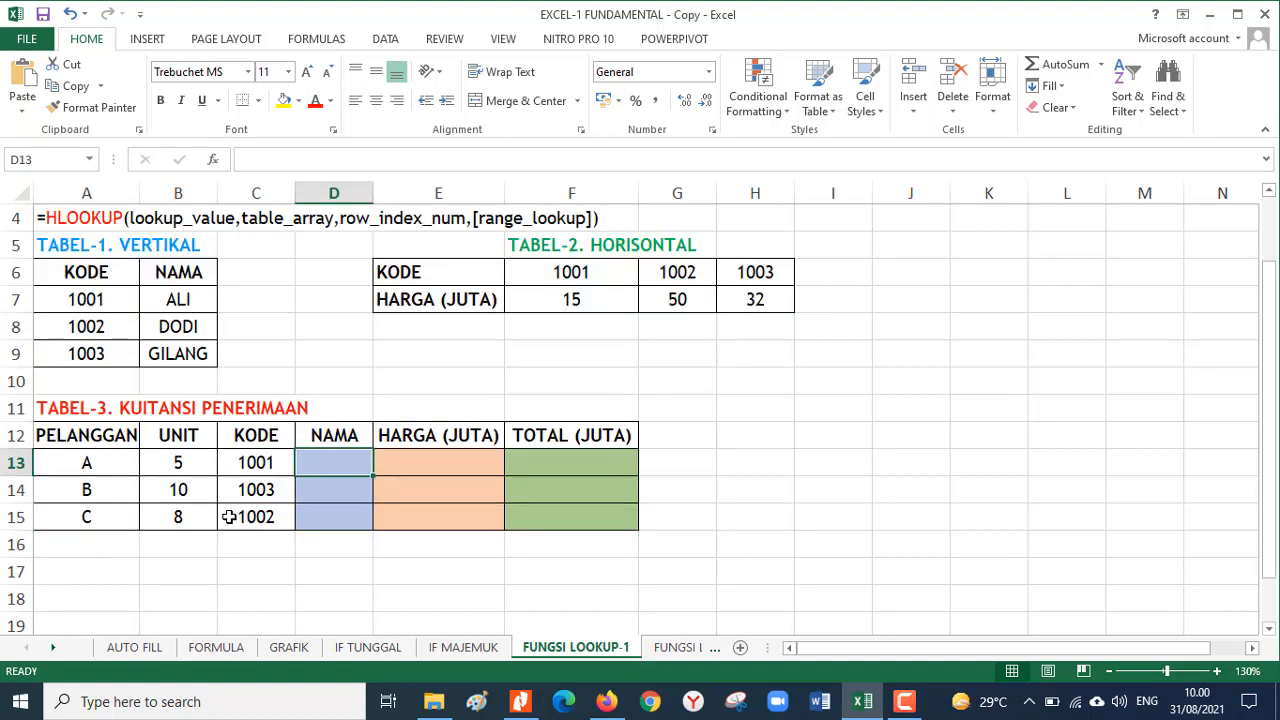
scroll(304, 462, "up", 1)
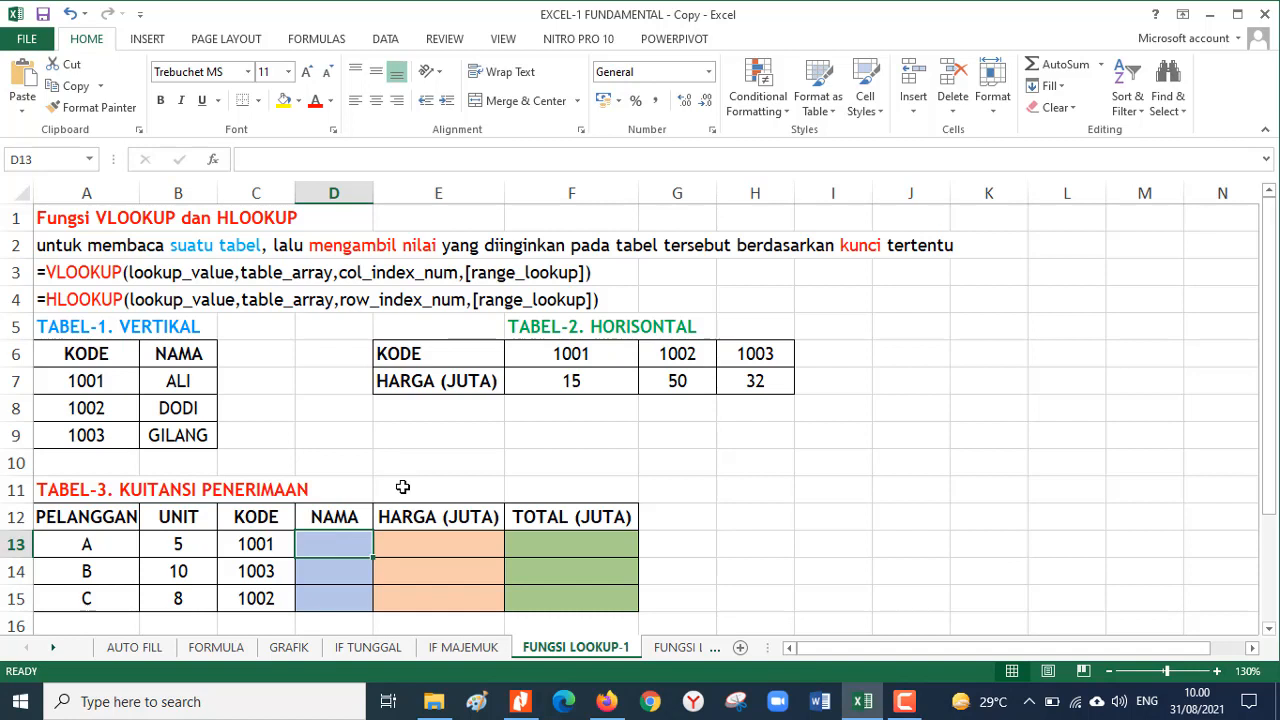
type("=")
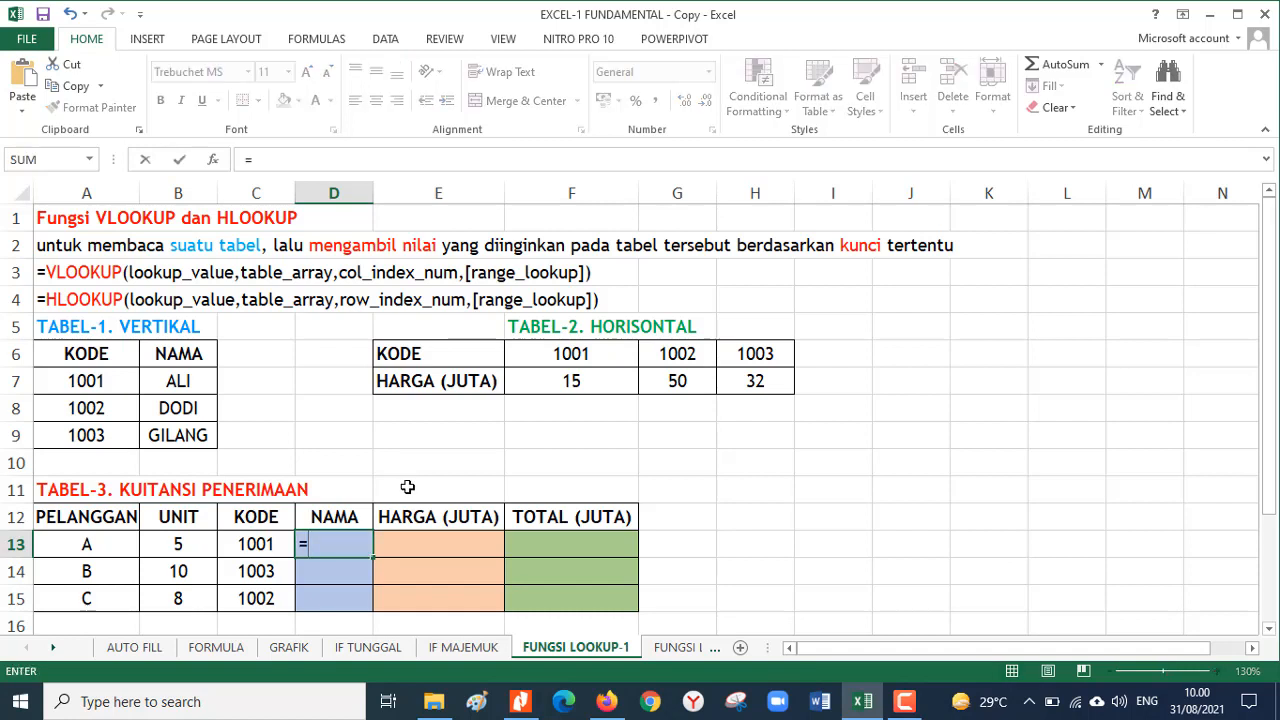
type("VLOOKUP")
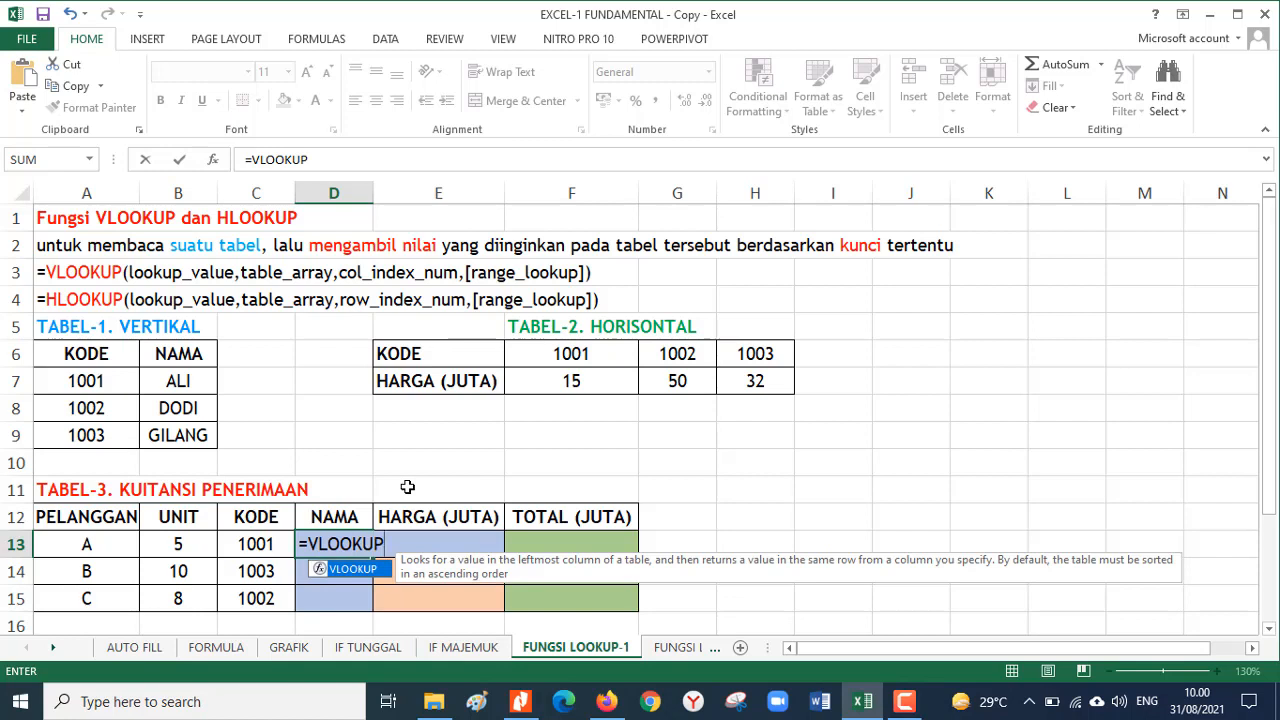
type("(")
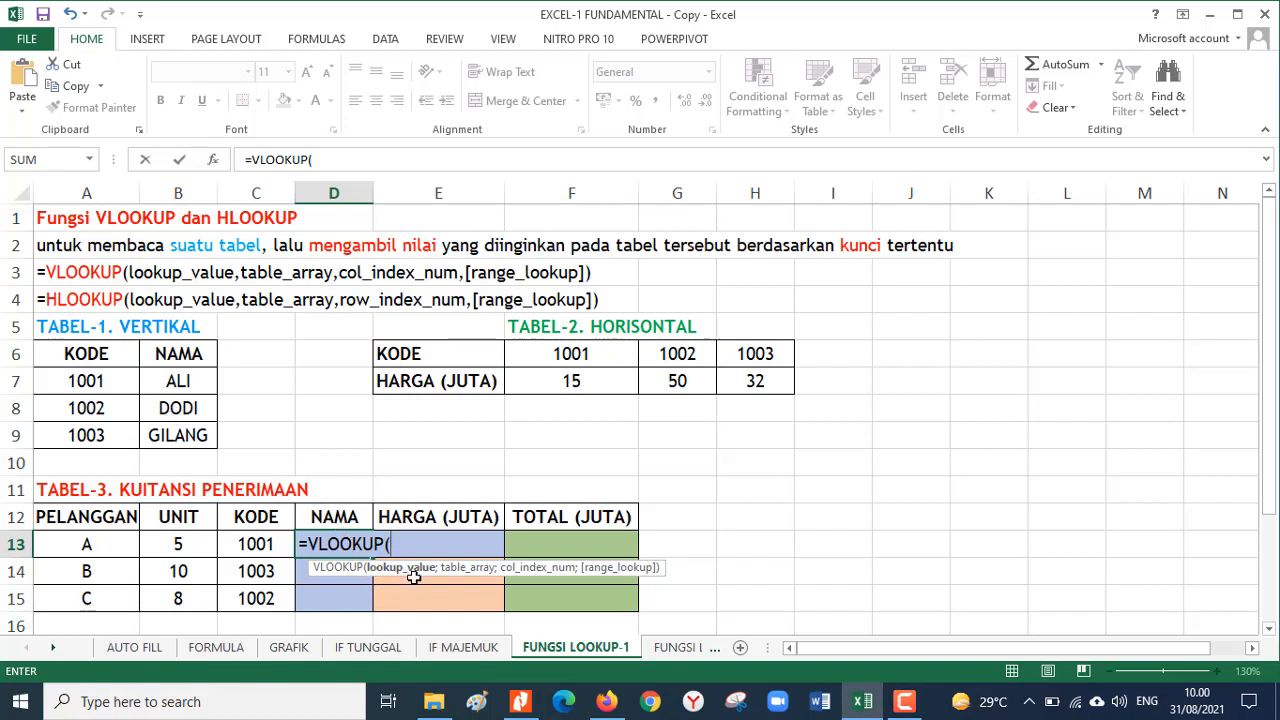
left_click(248, 543)
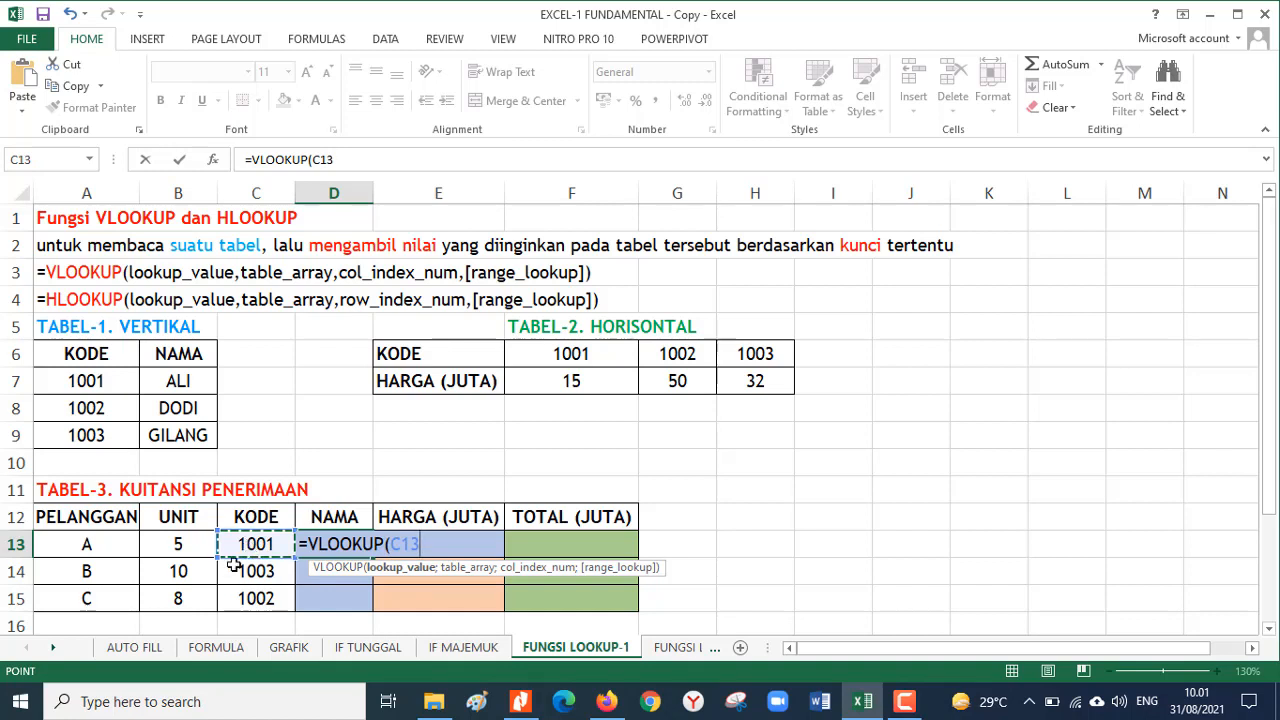
type(";")
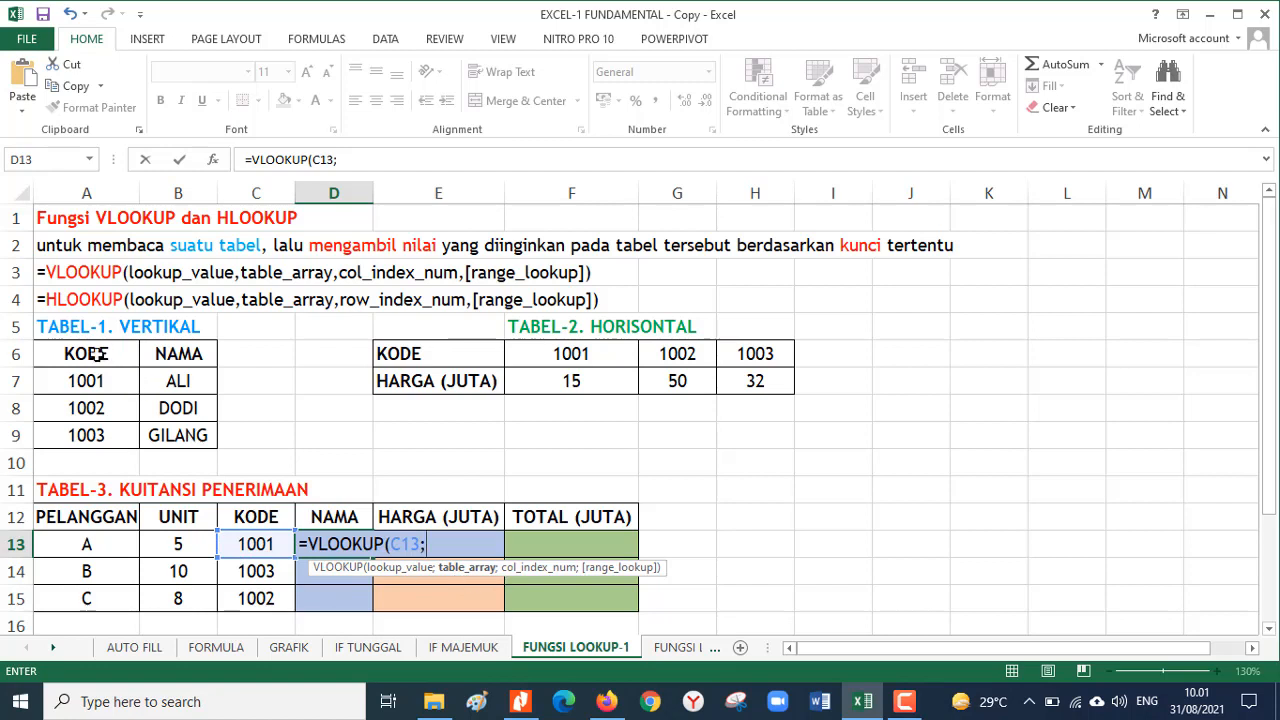
Step: Add TABEL-1 to the D13 VLOOKUP formula as the absolute table array $A$6:$B$9, followed by a semicolon
left_click_drag(92, 353, 190, 440)
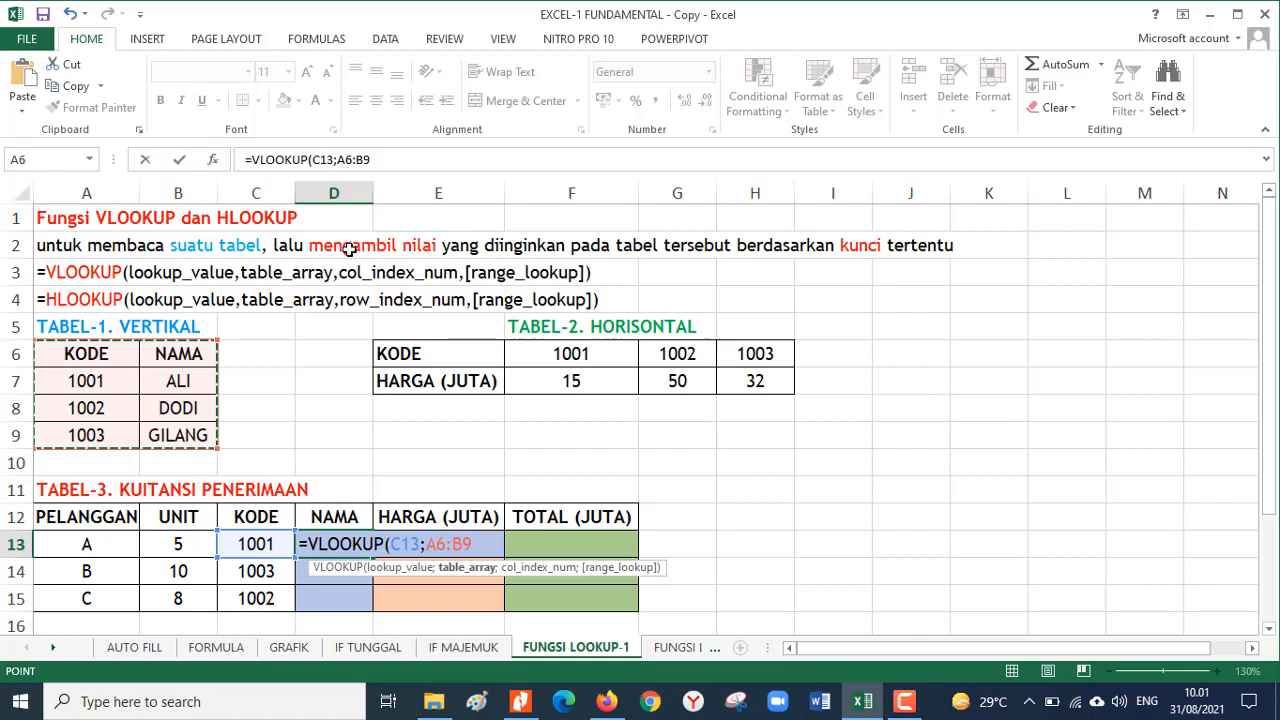
key("F4")
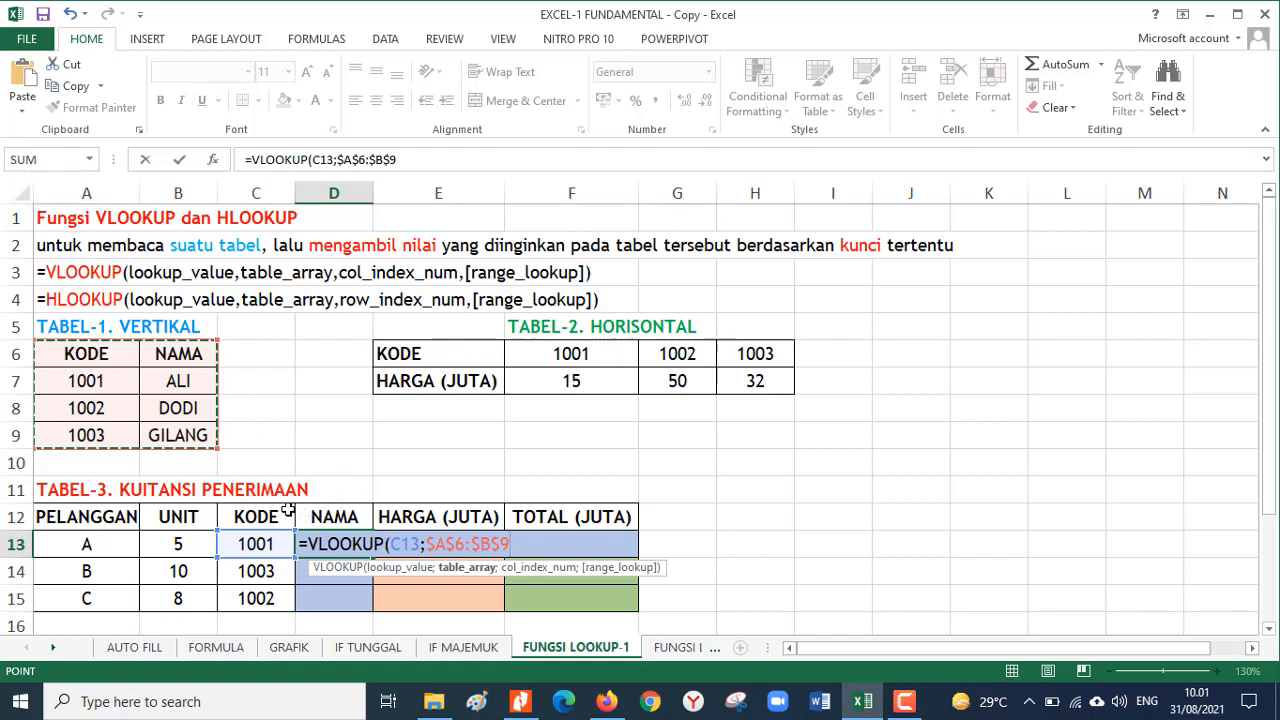
type(";")
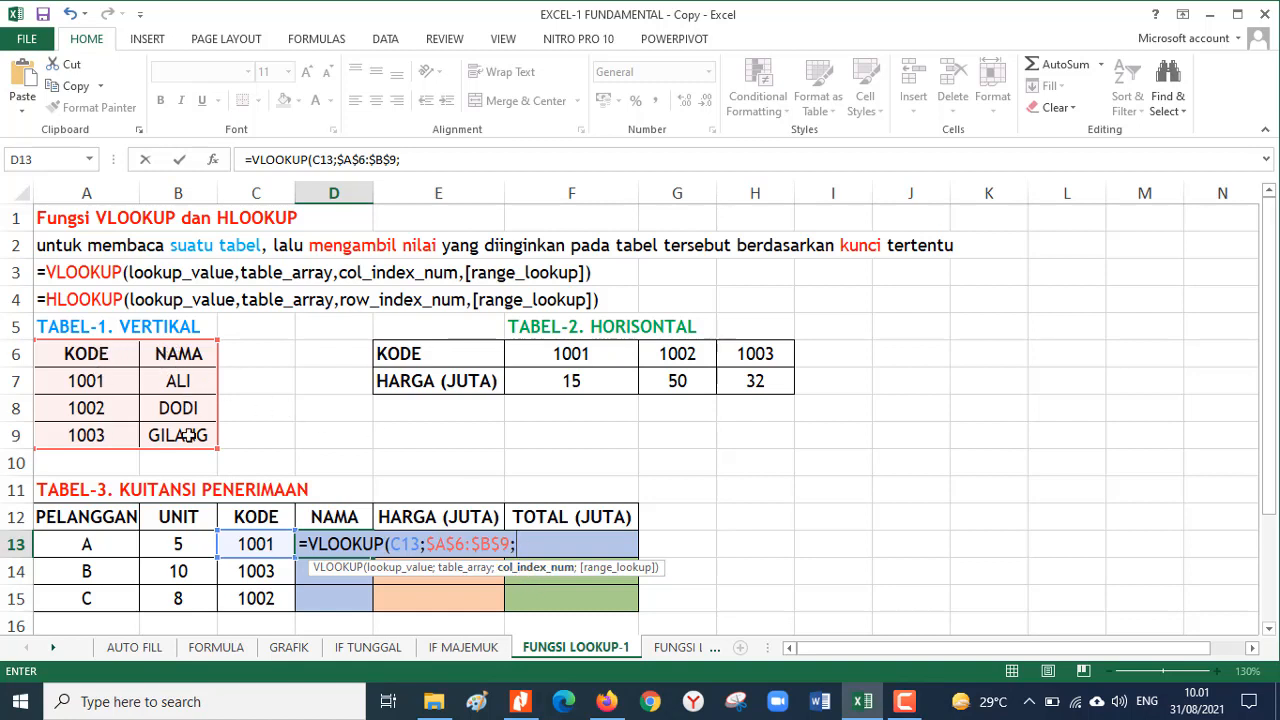
Step: Complete the D13 VLOOKUP formula with column index 2 and copy it down the NAMA column to D15
type("2)")
key("Return")
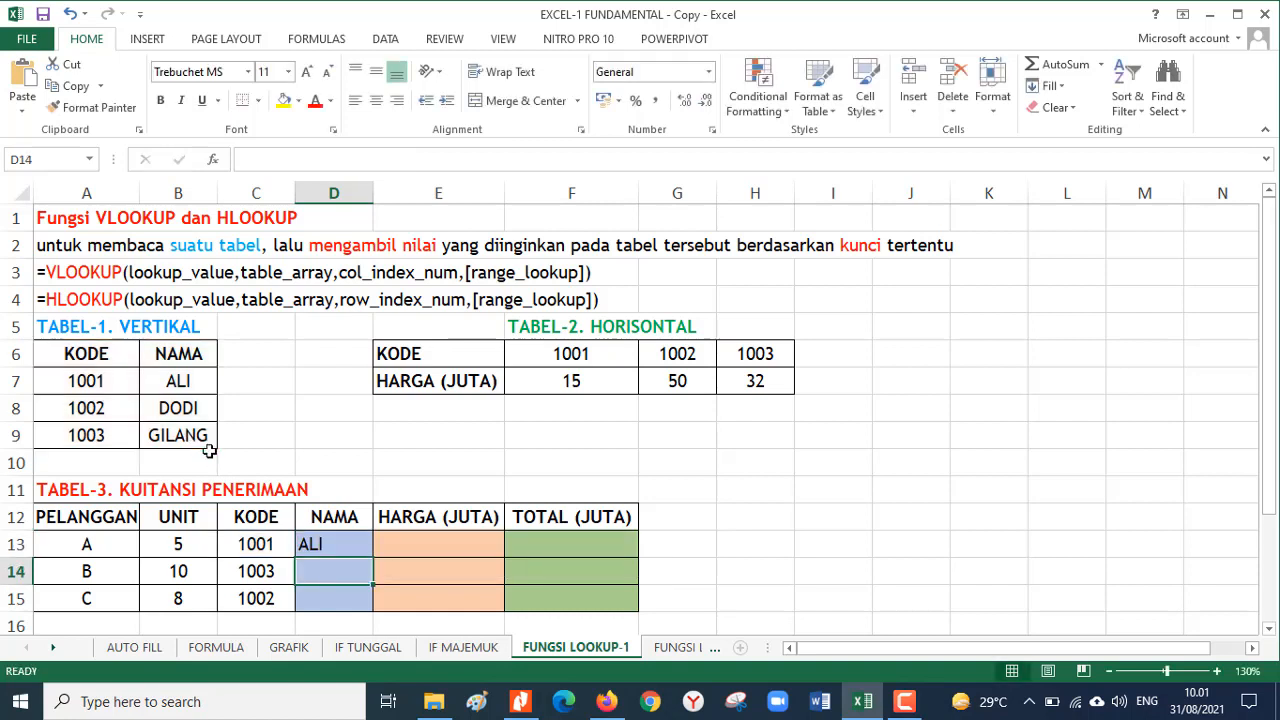
left_click(355, 547)
left_click_drag(370, 561, 364, 610)
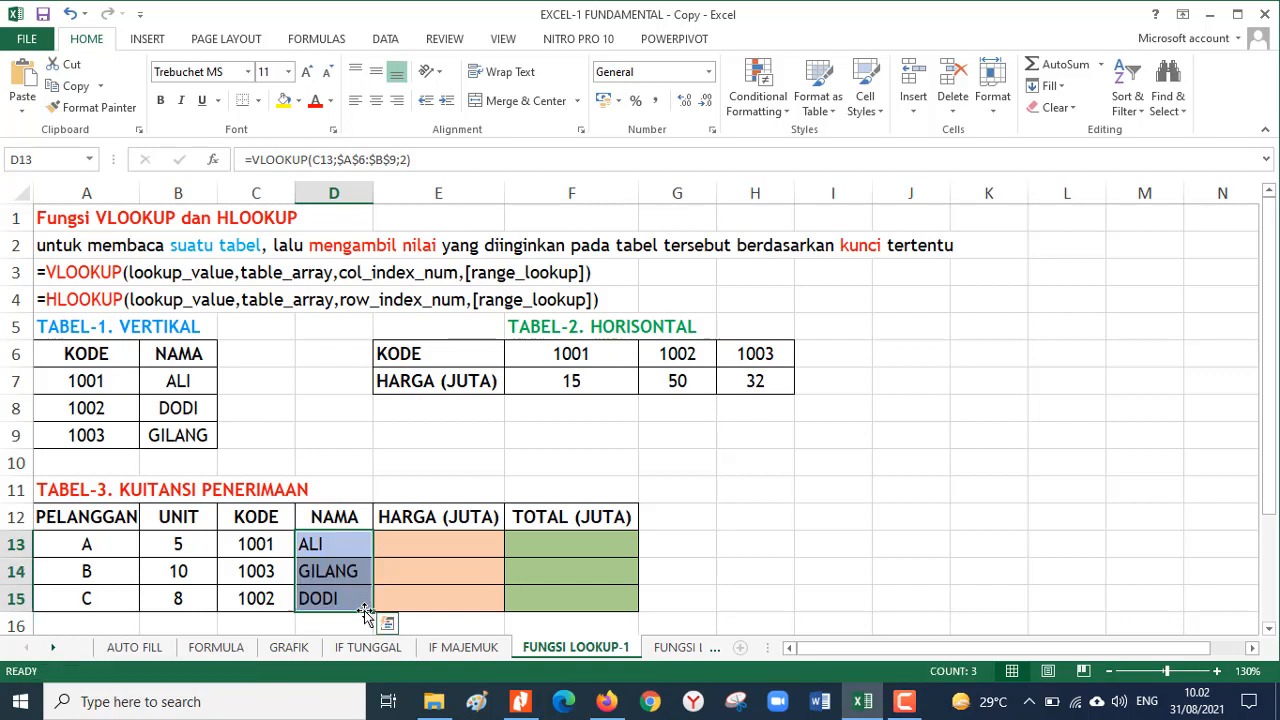
Step: Record the D13 formula =VLOOKUP(C13;$A$6:$B$9;2) as plain text in G9 and color it red
left_click(330, 546)
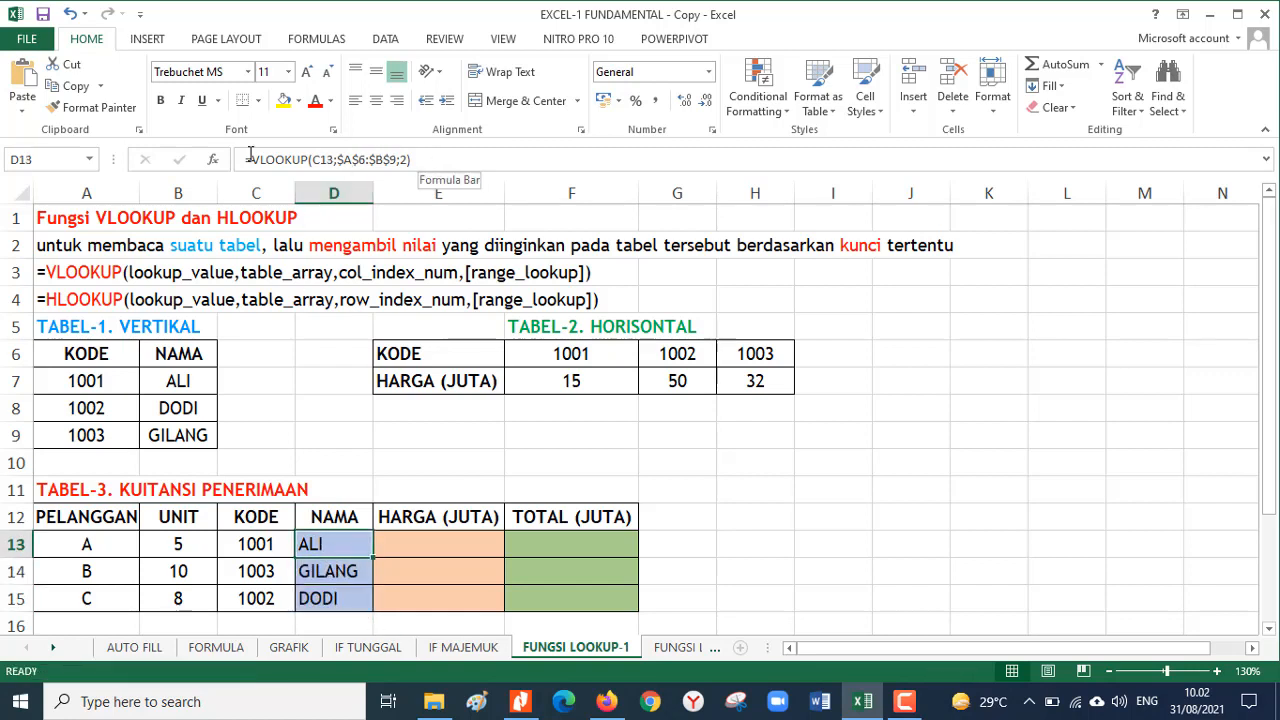
left_click_drag(415, 160, 246, 160)
key("ctrl+c")
key("Return")
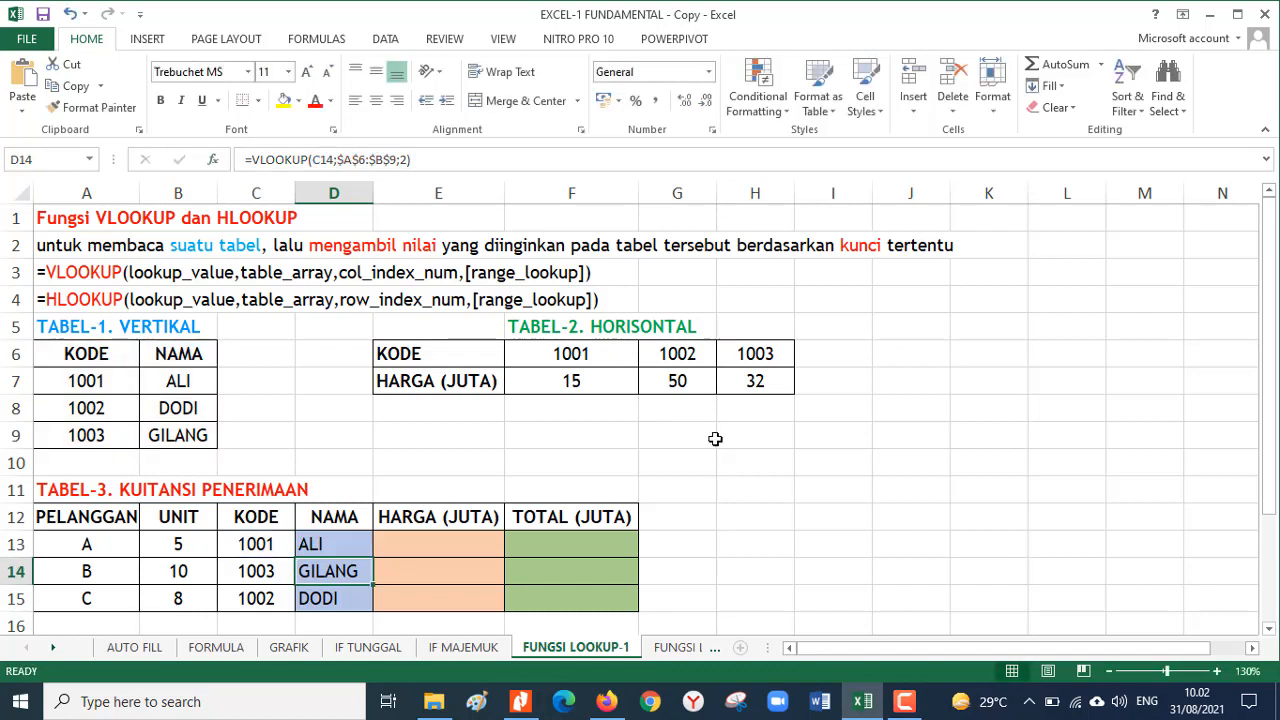
left_click(689, 438)
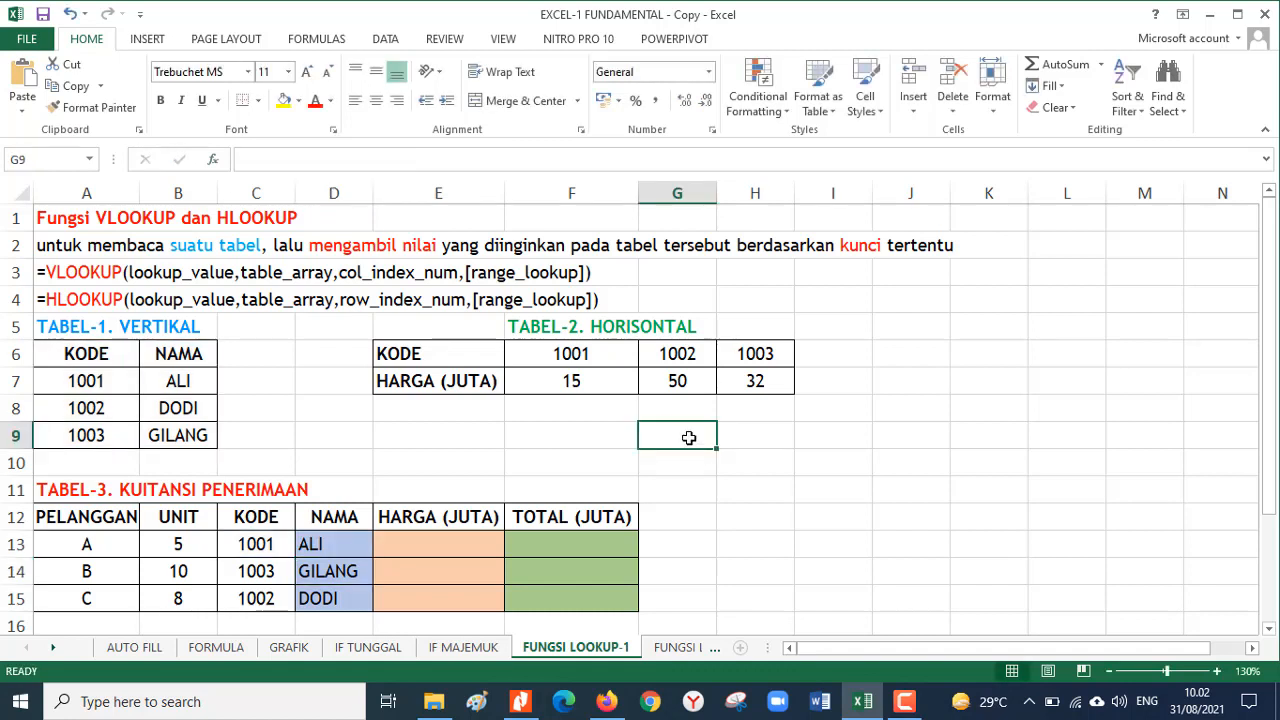
key("Left")
key("Left")
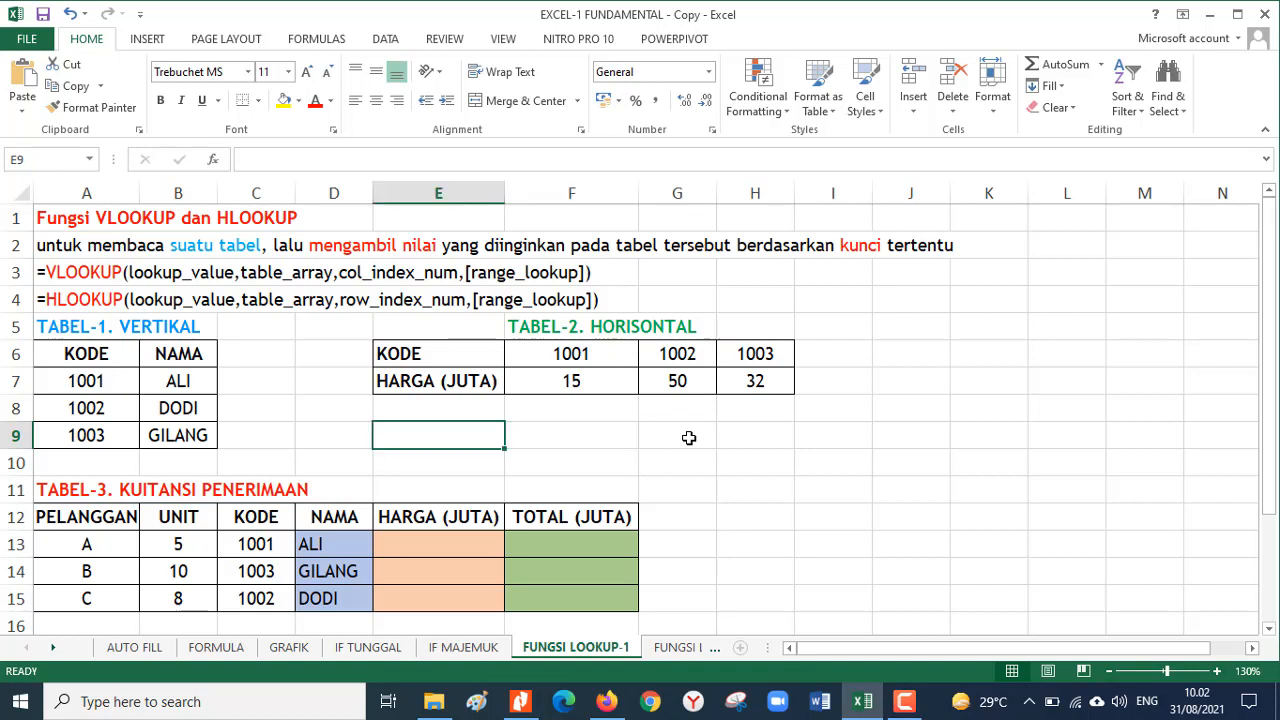
key("Right")
key("Right")
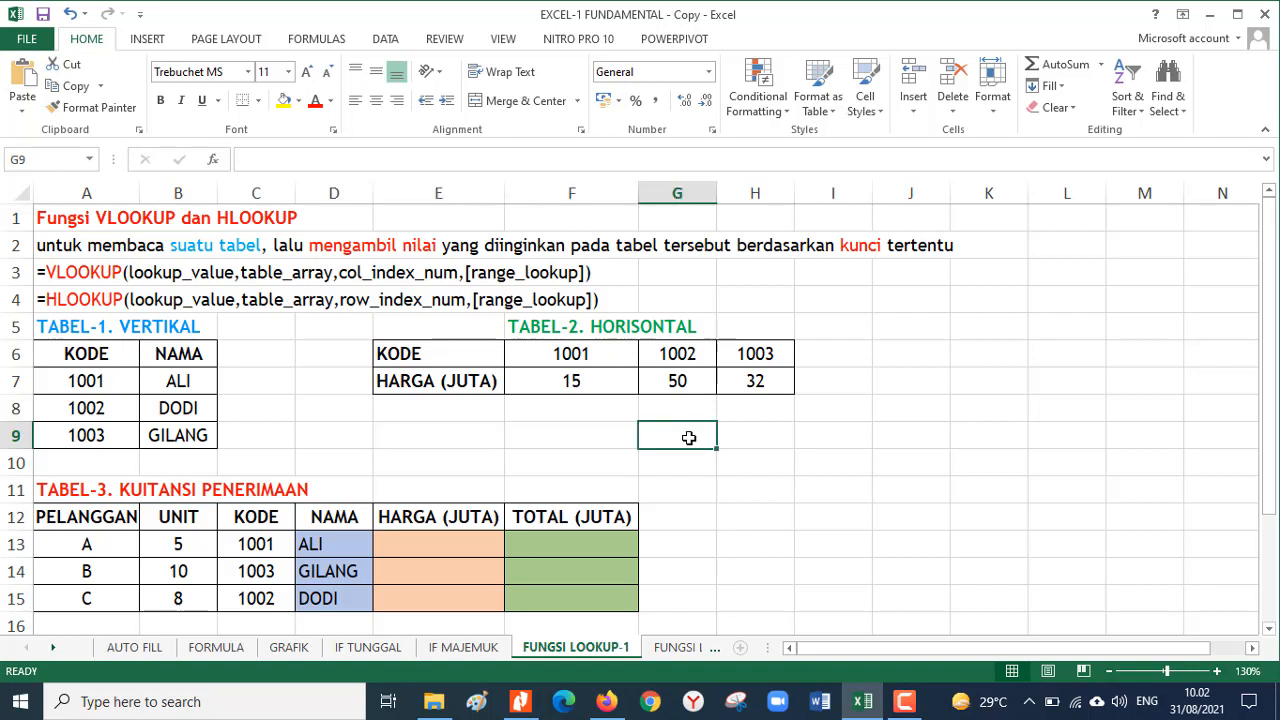
key("ctrl+v")
key("Return")
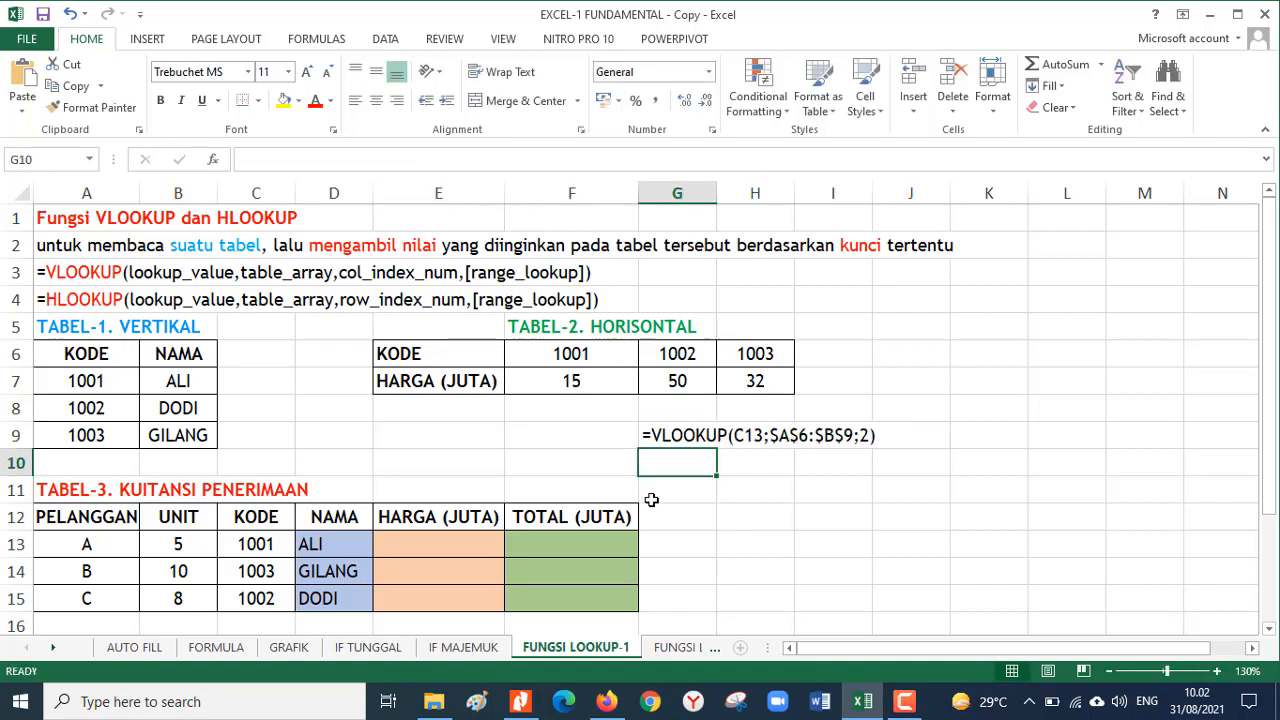
left_click(685, 437)
left_click(315, 100)
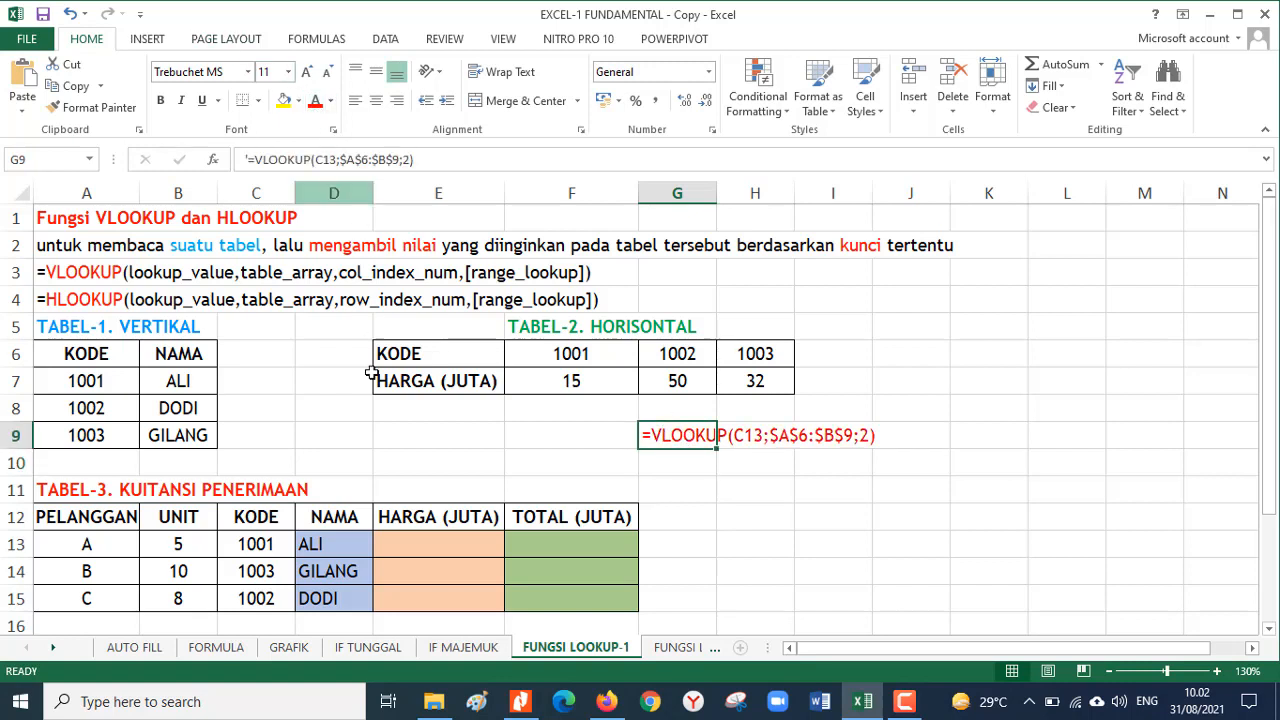
Step: Begin an HLOOKUP formula in E13 with C13 as the lookup value and TABEL-2 as the absolute table array $E$6:$H$7
left_click(414, 540)
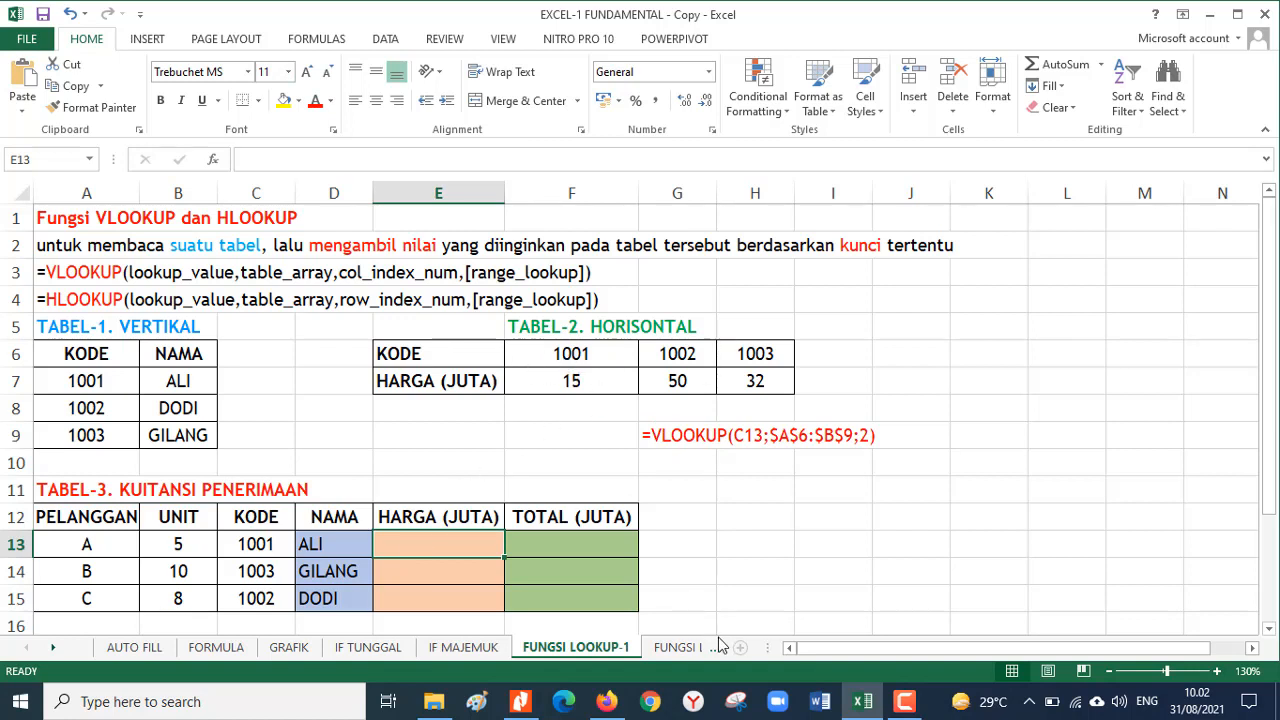
type("=HLO")
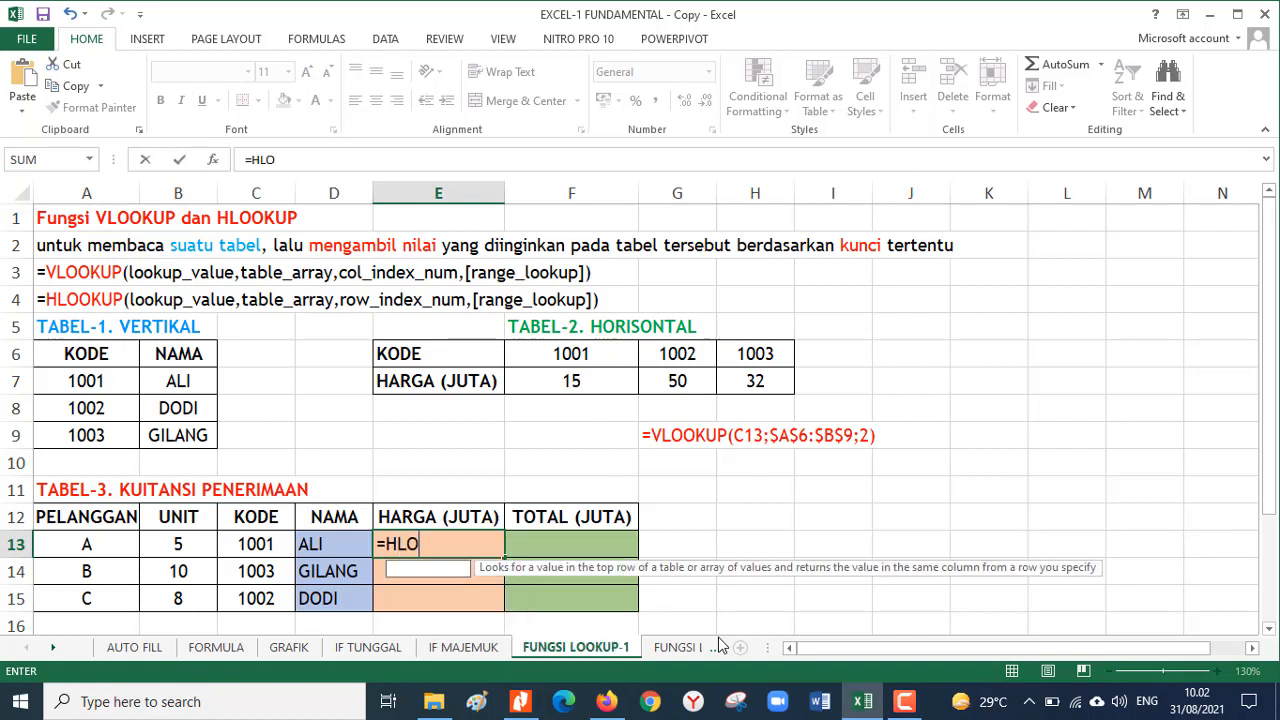
type("OKUP(")
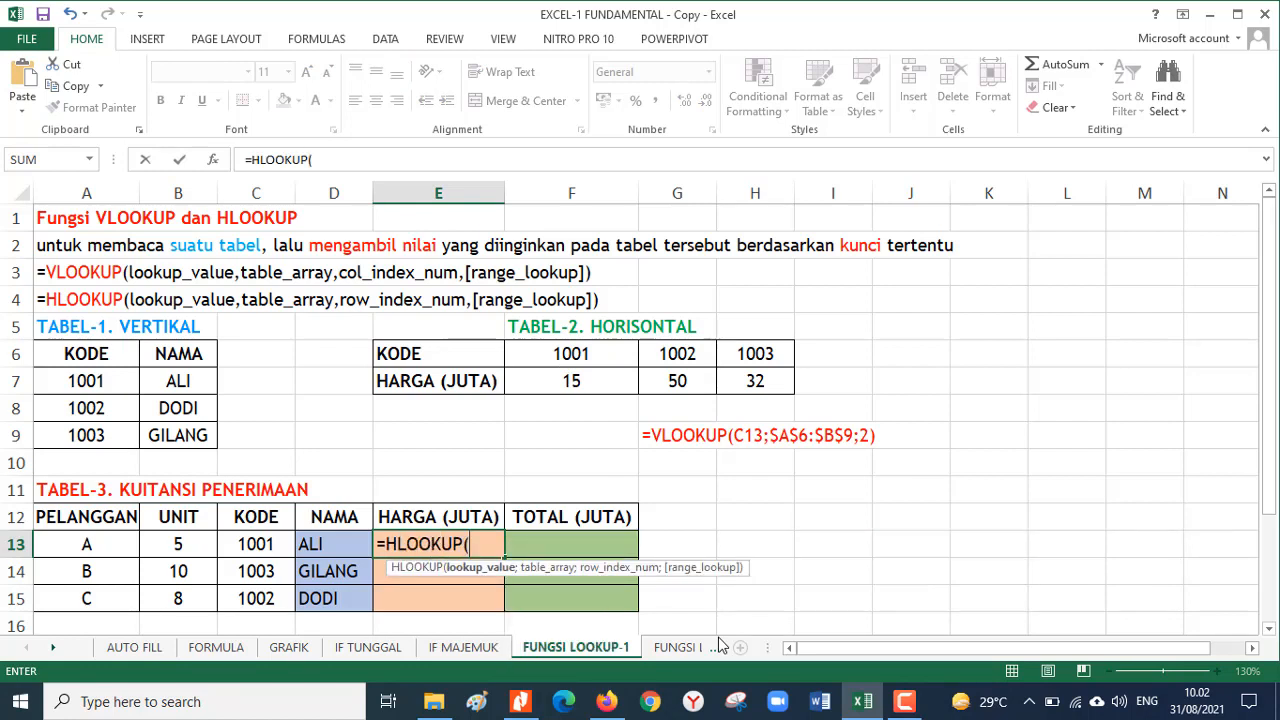
left_click(249, 539)
type(";")
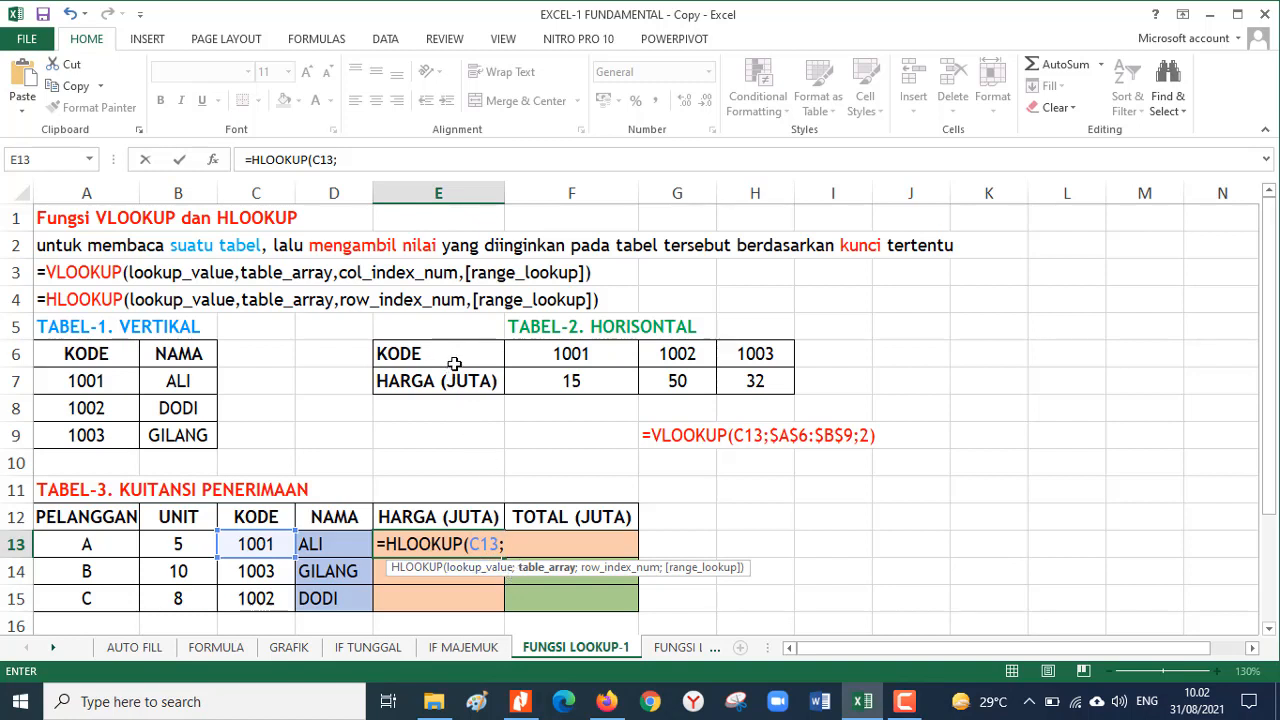
left_click_drag(452, 366, 746, 386)
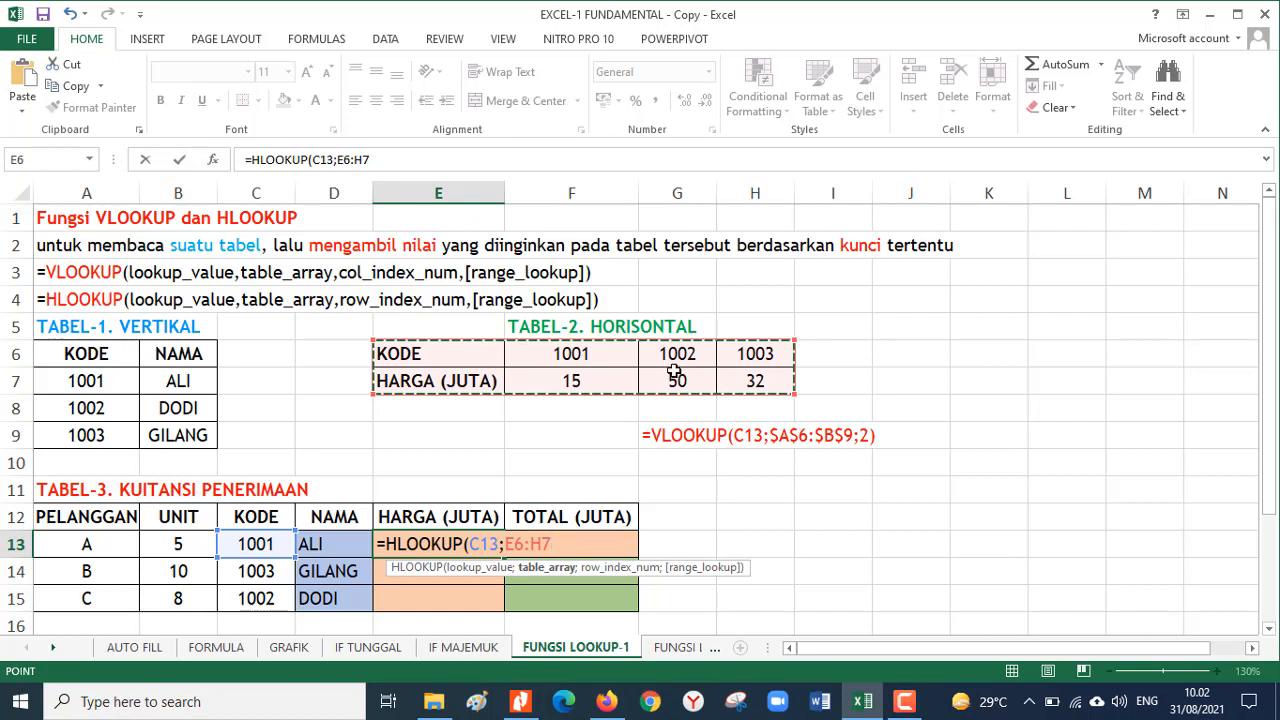
key("F4")
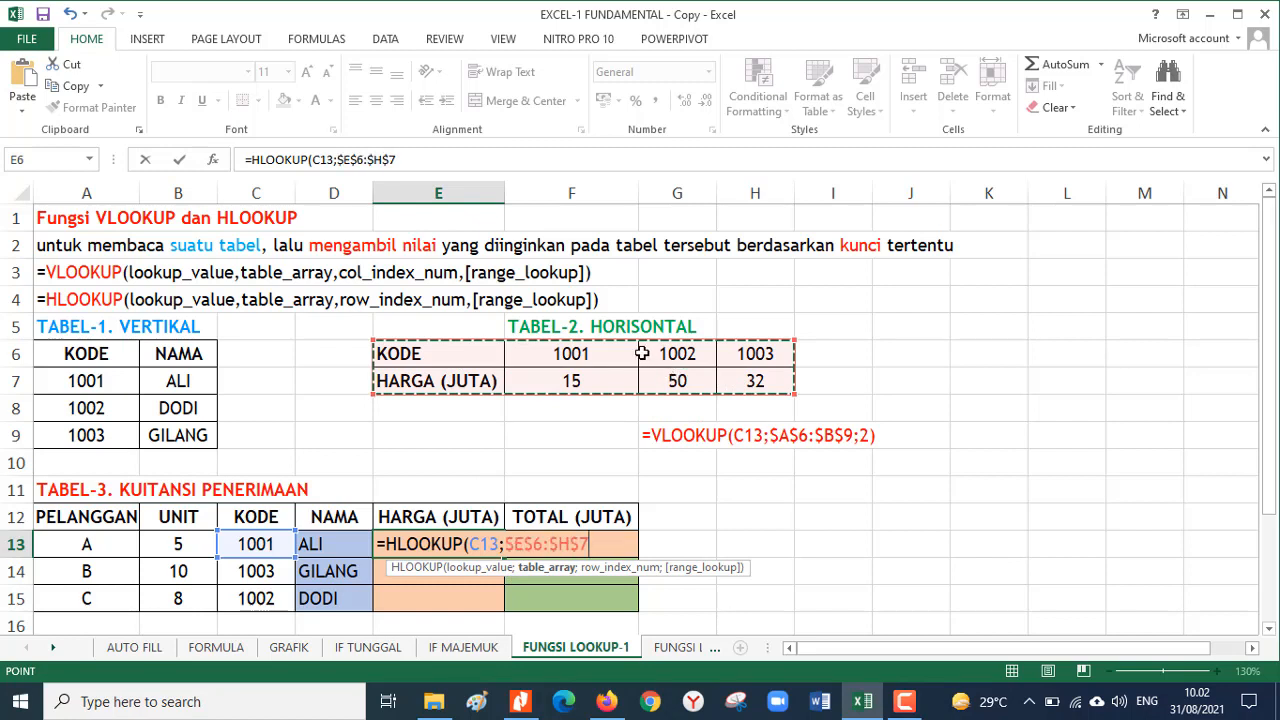
type(";")
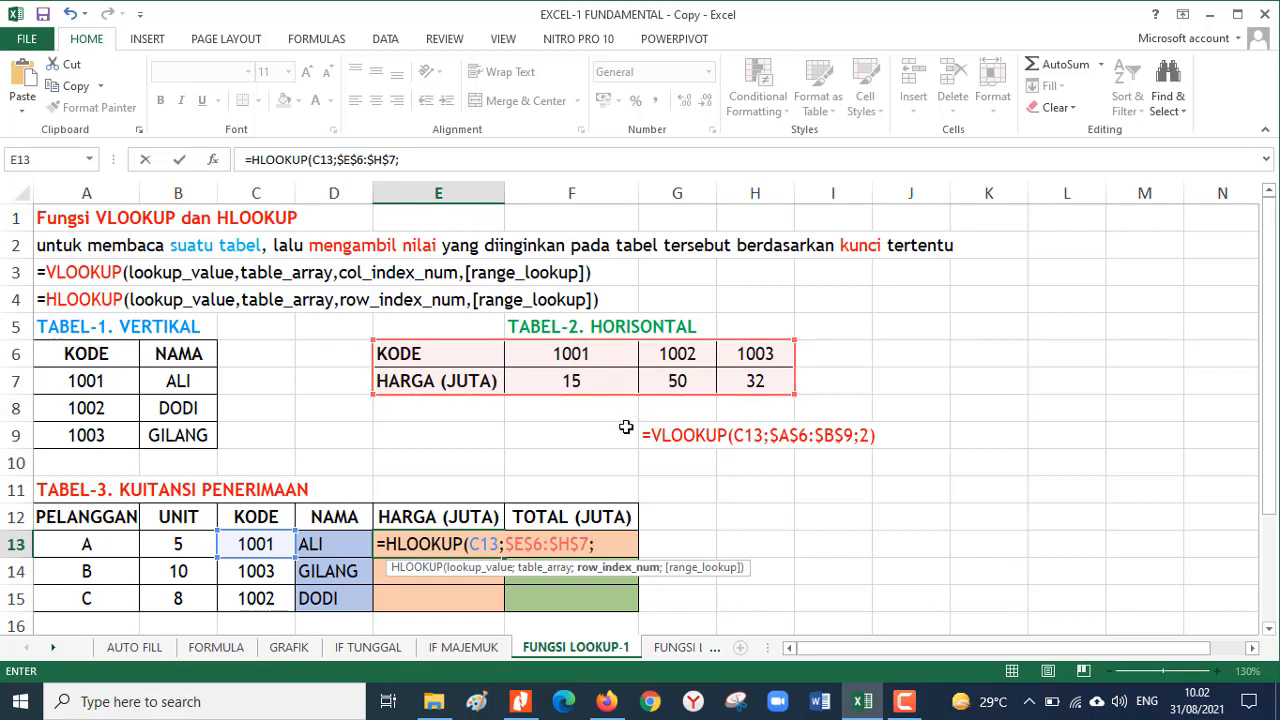
Step: Complete the E13 HLOOKUP formula with row index 2 and copy it down the HARGA (JUTA) column to E15
type("2)")
key("Return")
left_click(497, 544)
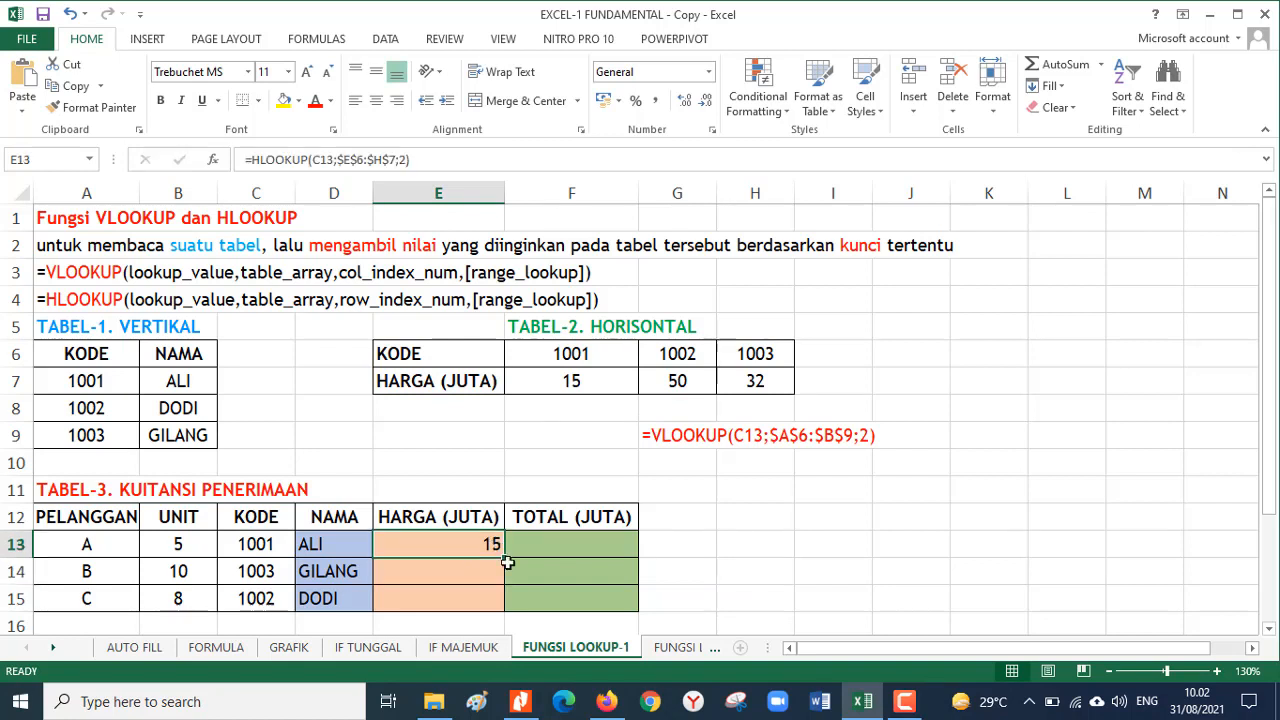
double_click(505, 557)
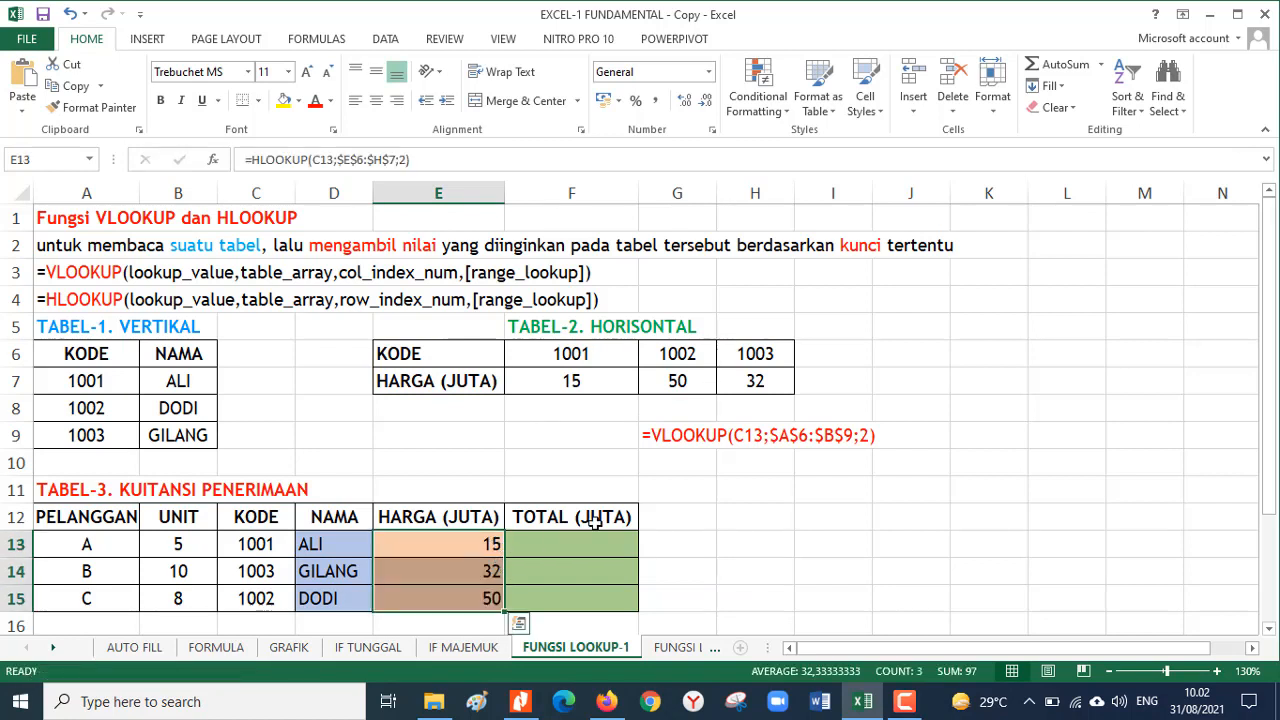
Step: Record the E13 formula =HLOOKUP(C13;$E$6:$H$7;2) as plain text in G10 and color it red
left_click(490, 543)
left_click_drag(466, 160, 147, 148)
key("Return")
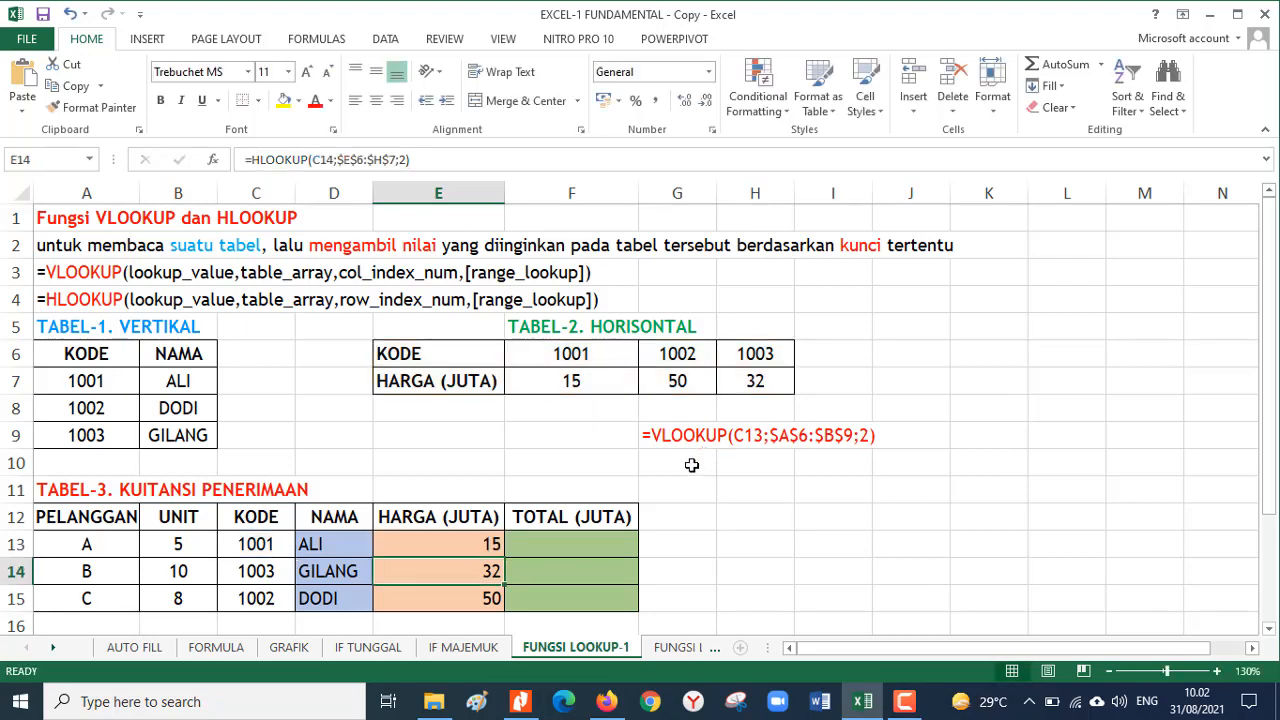
left_click(690, 461)
type("'")
key("ctrl+v")
key("Return")
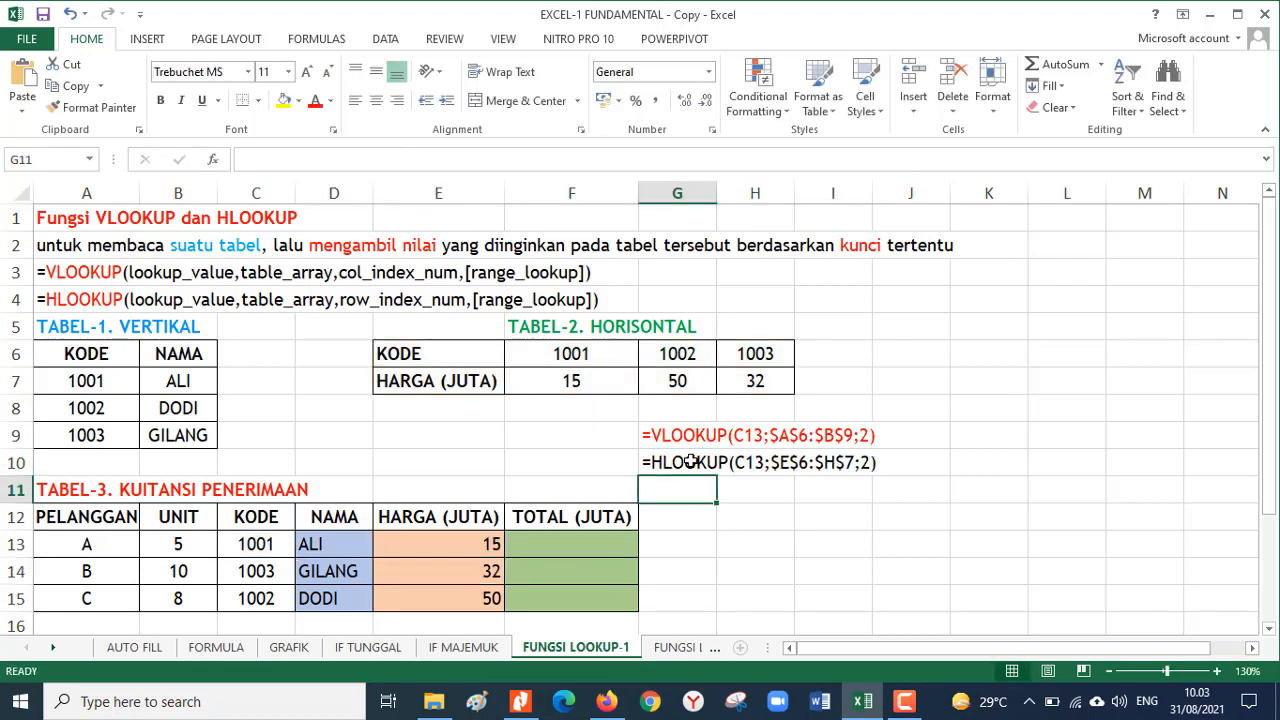
left_click(680, 459)
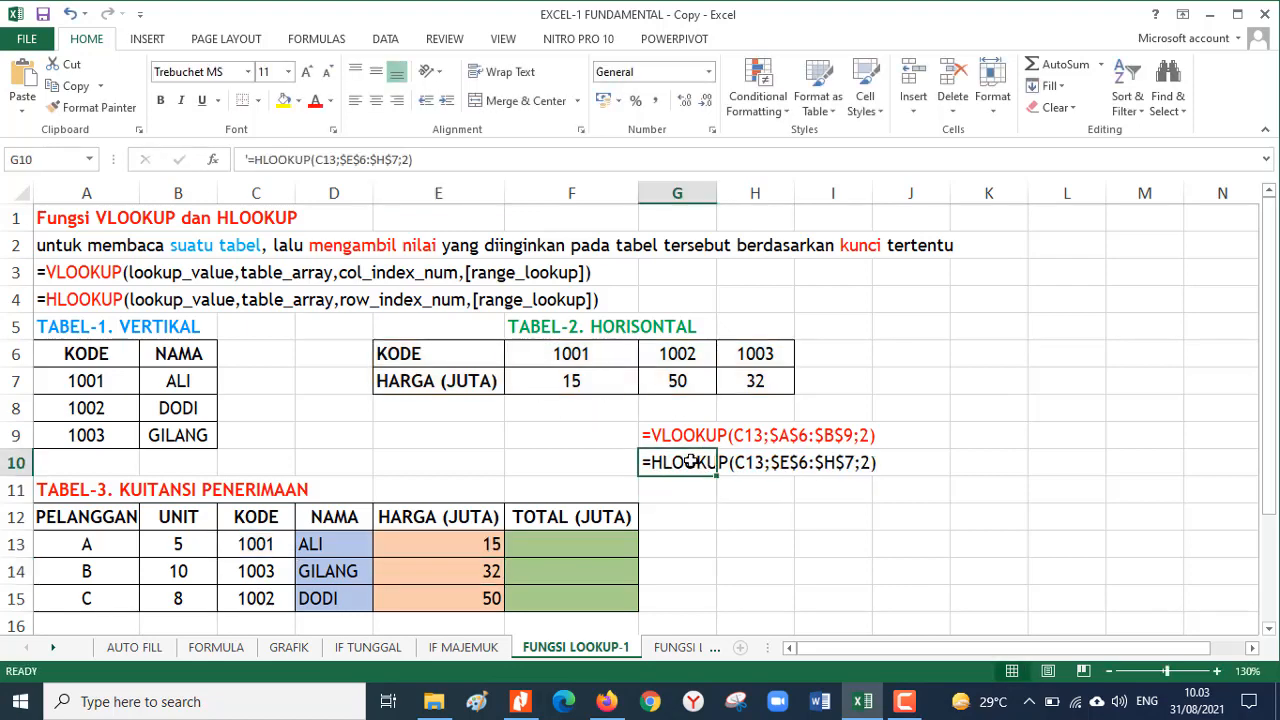
left_click(314, 100)
Step: Calculate the total in F13 as unit times price with =B13*E13 and copy it down to F15
left_click(554, 543)
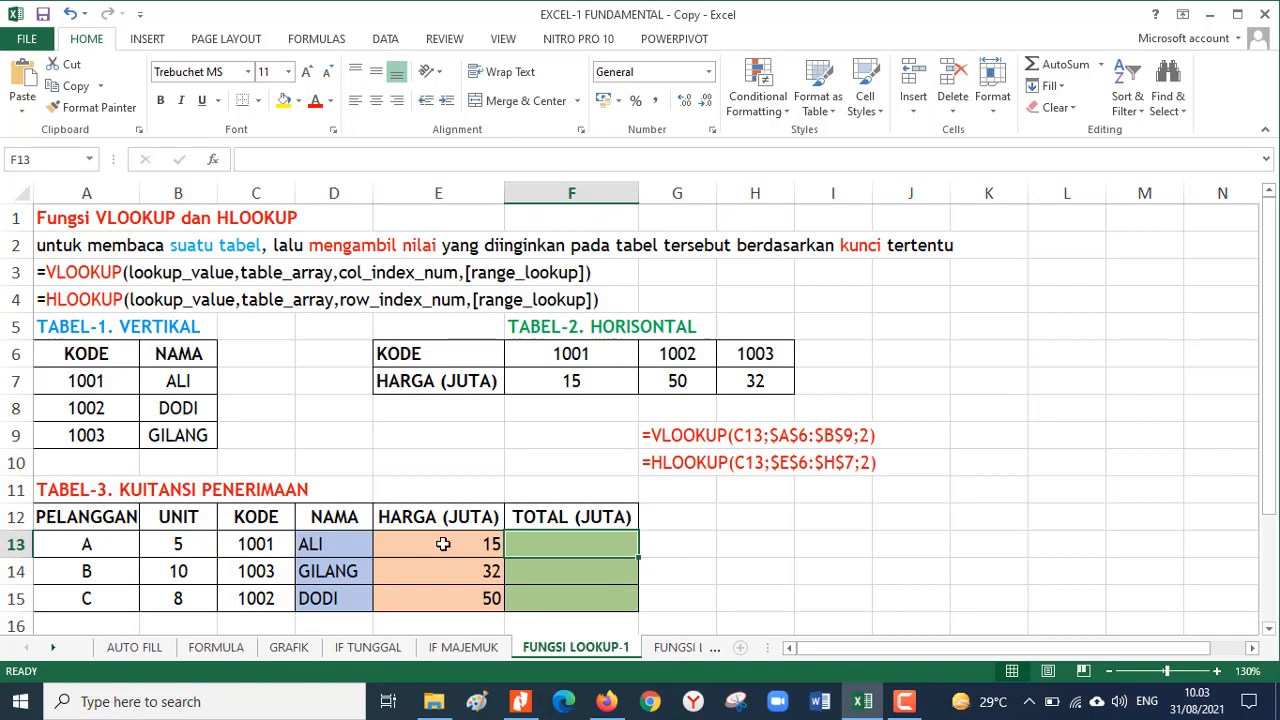
scroll(444, 543, "down", 2)
scroll(444, 543, "up", 2)
type("=")
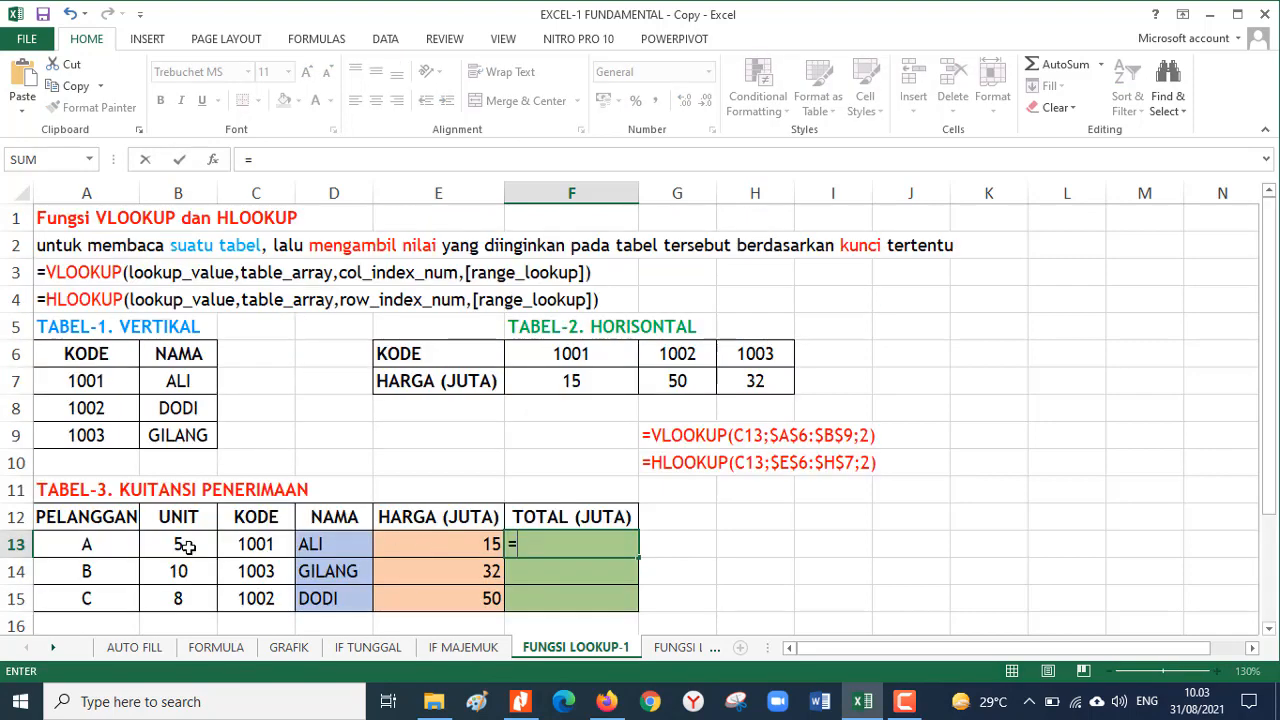
left_click(187, 544)
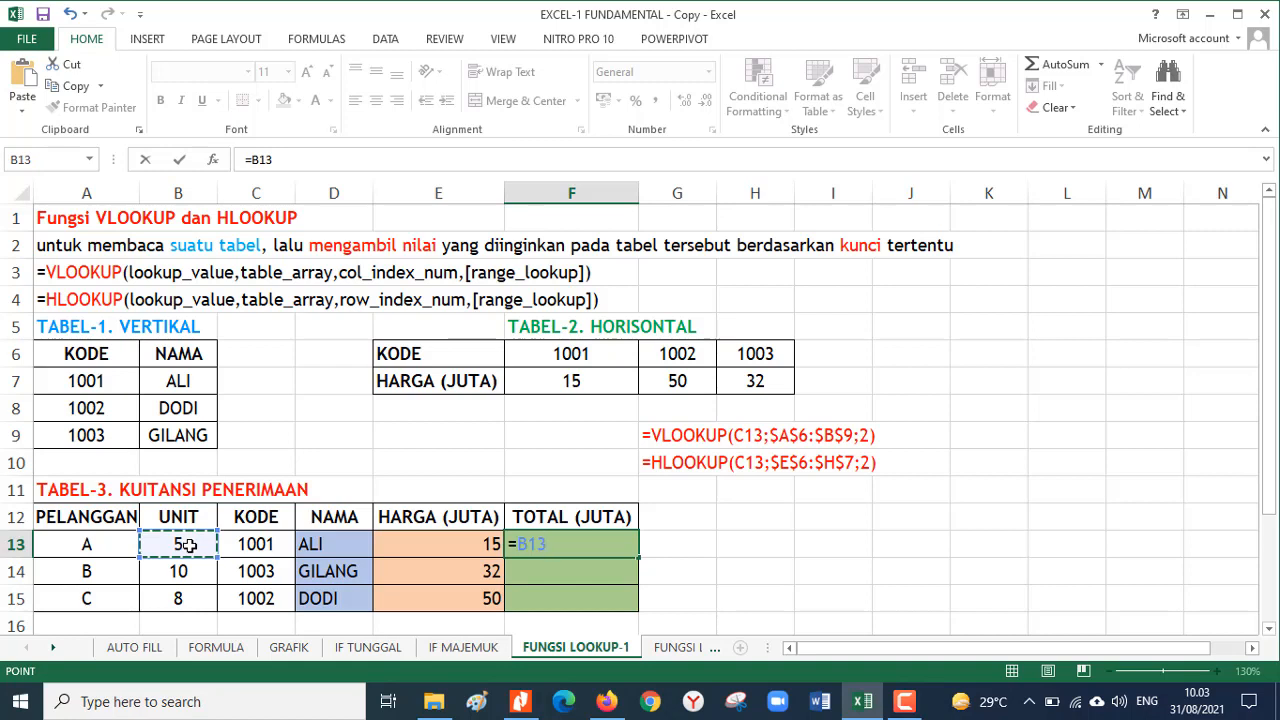
type("*")
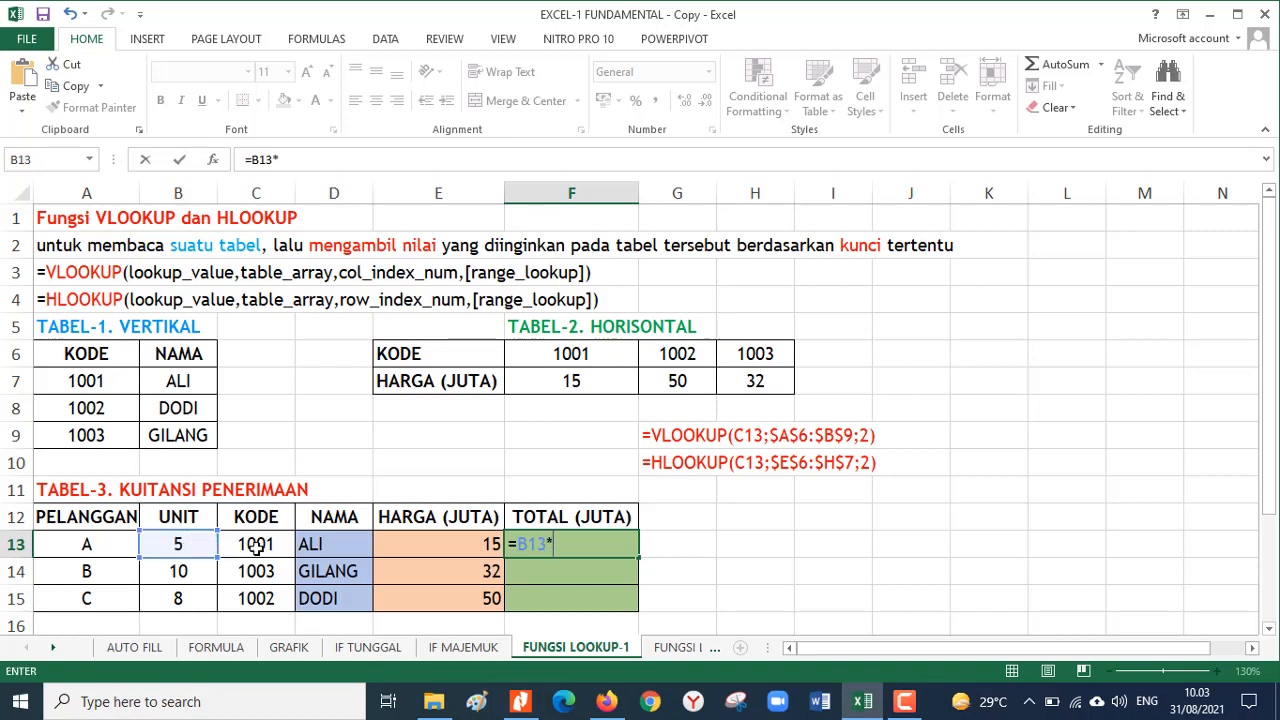
left_click(403, 542)
key("Return")
left_click(600, 545)
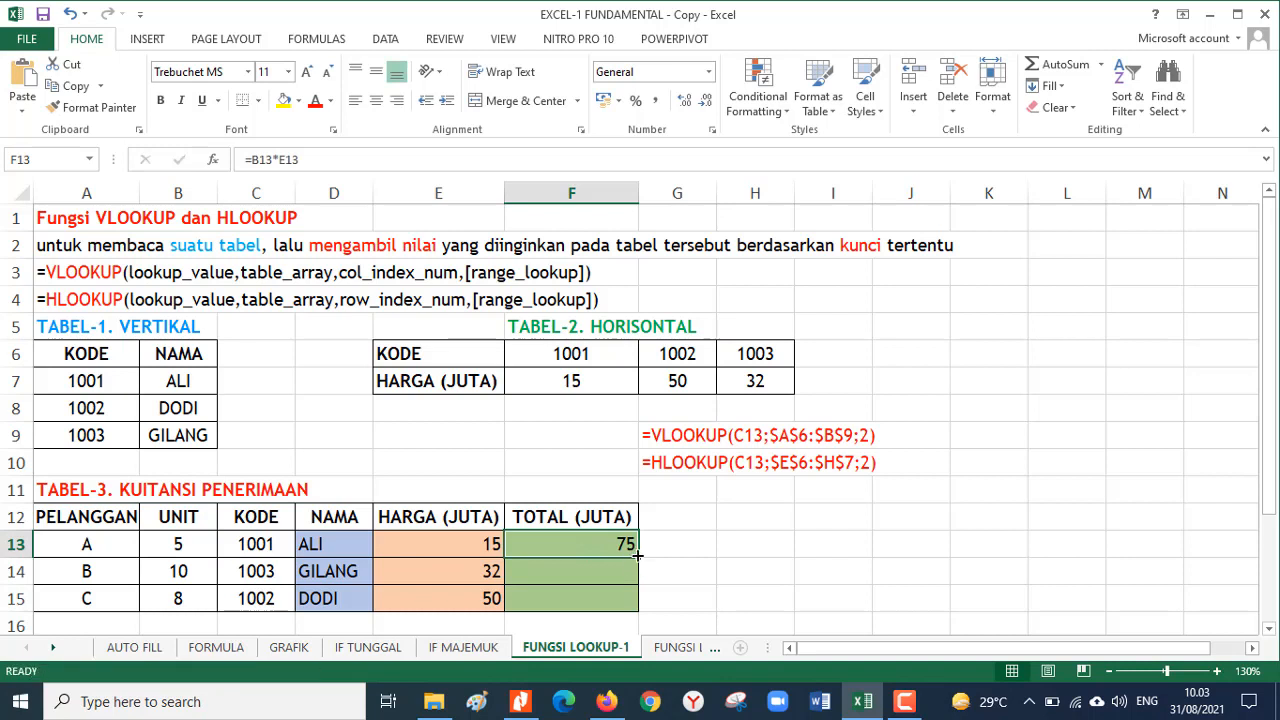
double_click(637, 560)
left_click(612, 543)
left_click(732, 537)
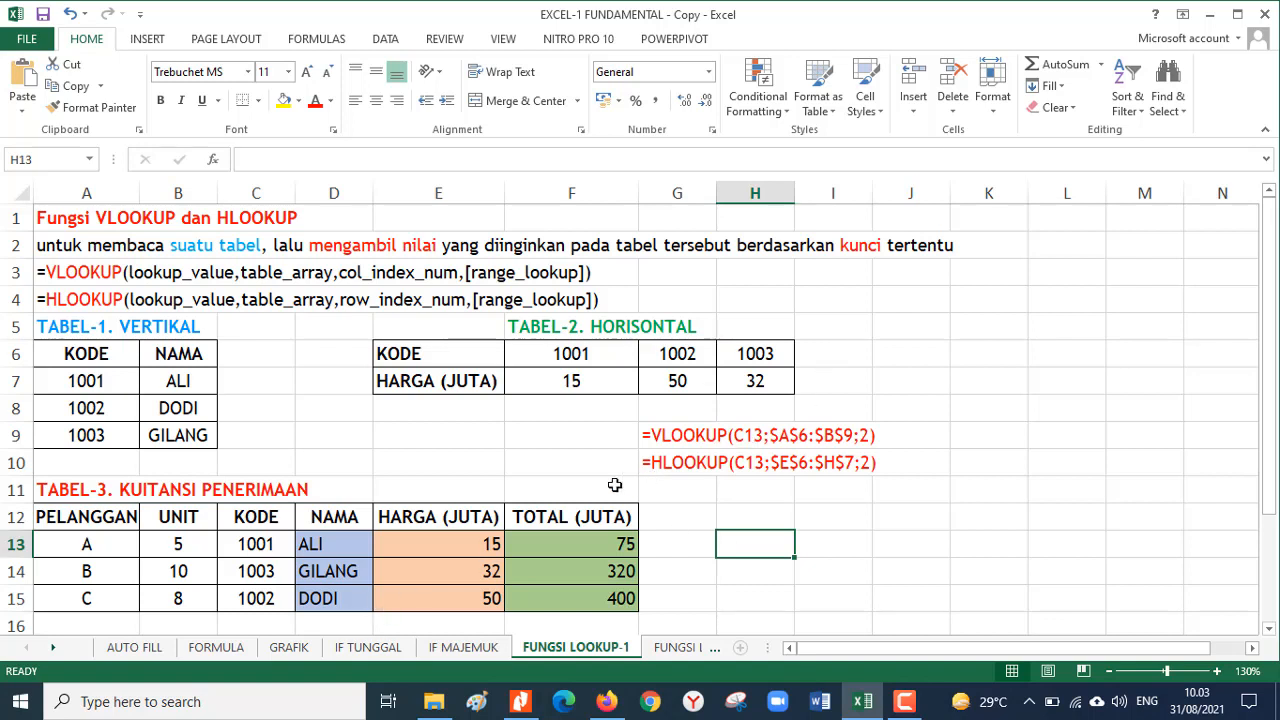
Step: Open the FUNGSI LOOKUP-2 sheet and examine how Tabel1 and Tabel2 supply the LULUSAN, GAJI and TUNJANGAN columns by KODE
left_click(676, 648)
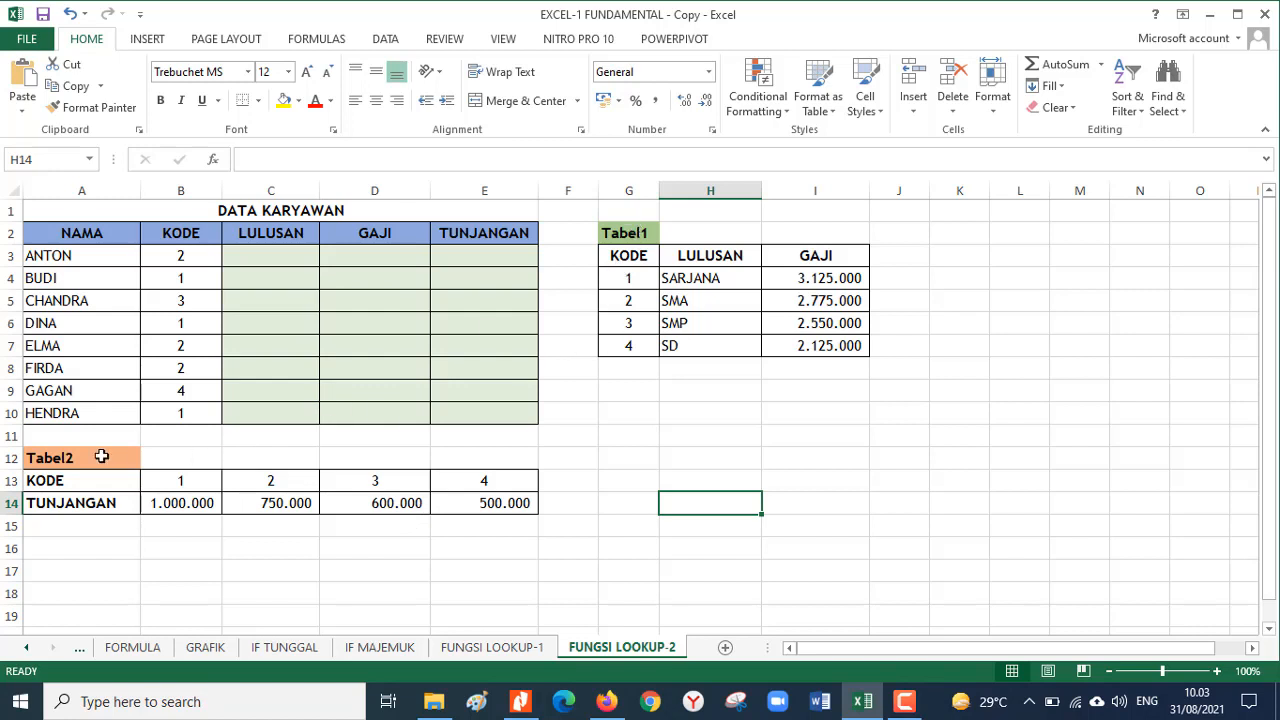
left_click(646, 232)
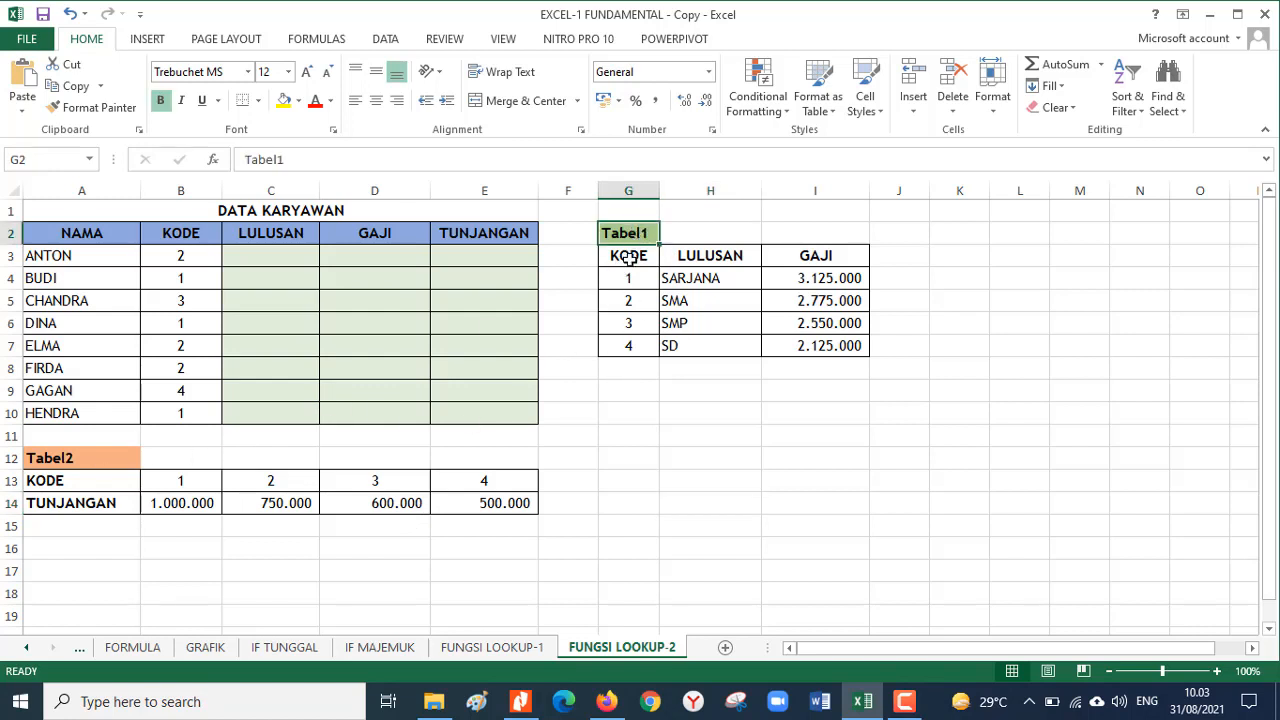
left_click_drag(628, 256, 850, 344)
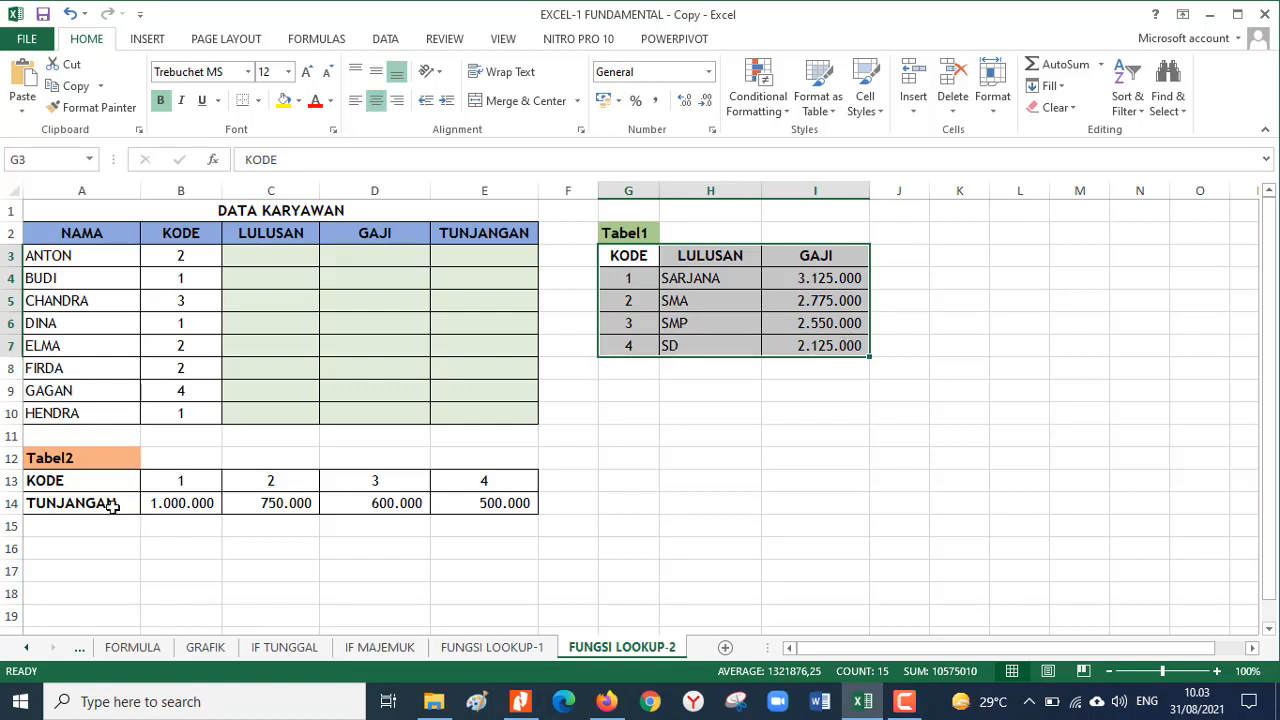
left_click_drag(86, 483, 517, 508)
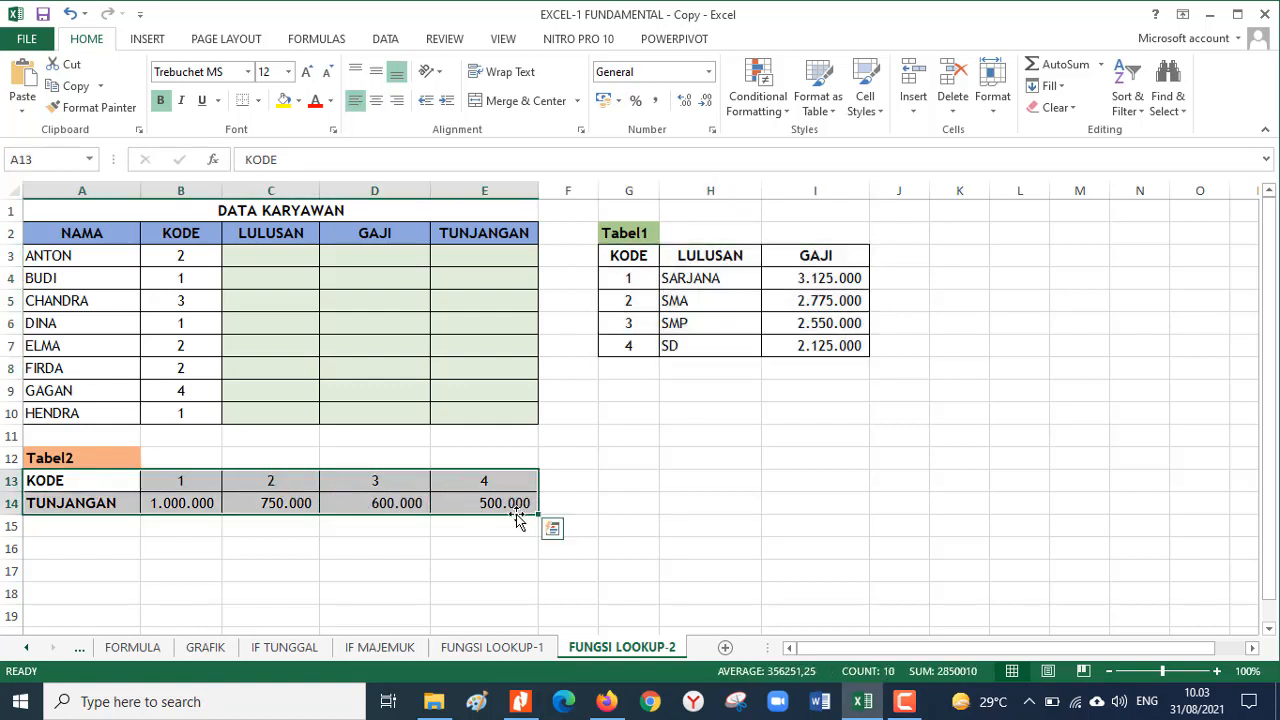
left_click(269, 255)
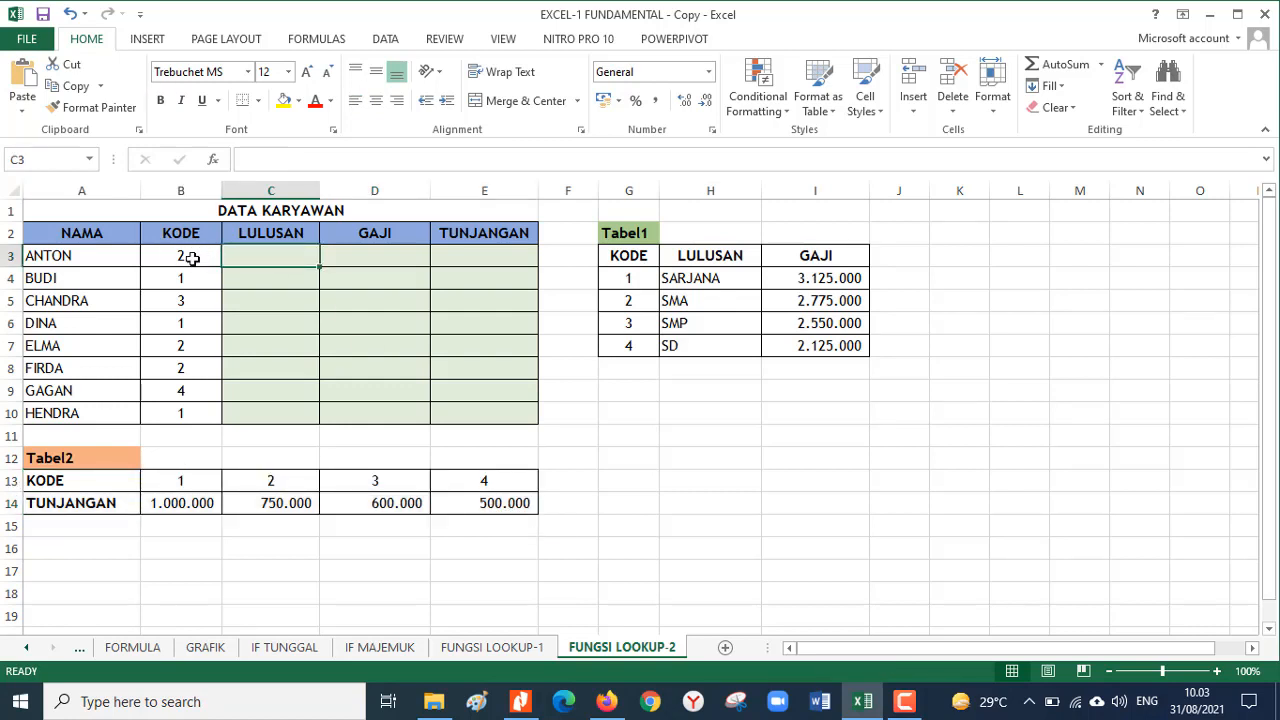
left_click(674, 301)
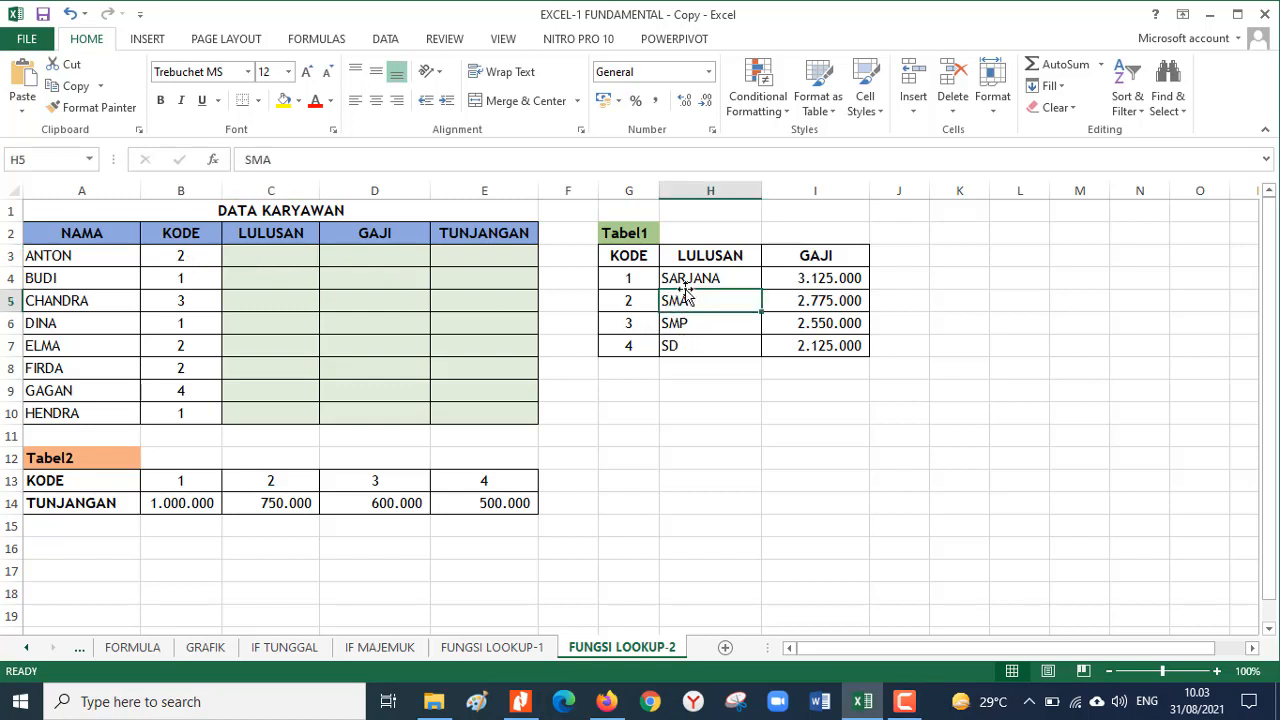
left_click(689, 281)
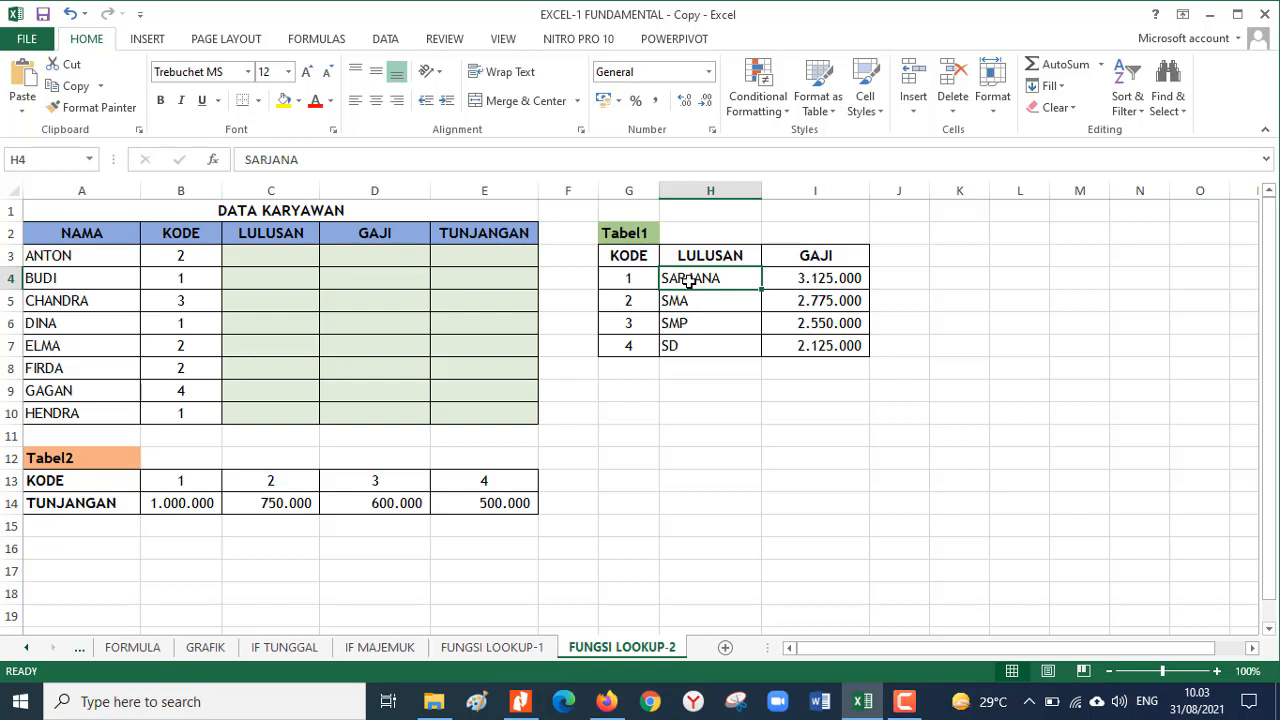
left_click(388, 255)
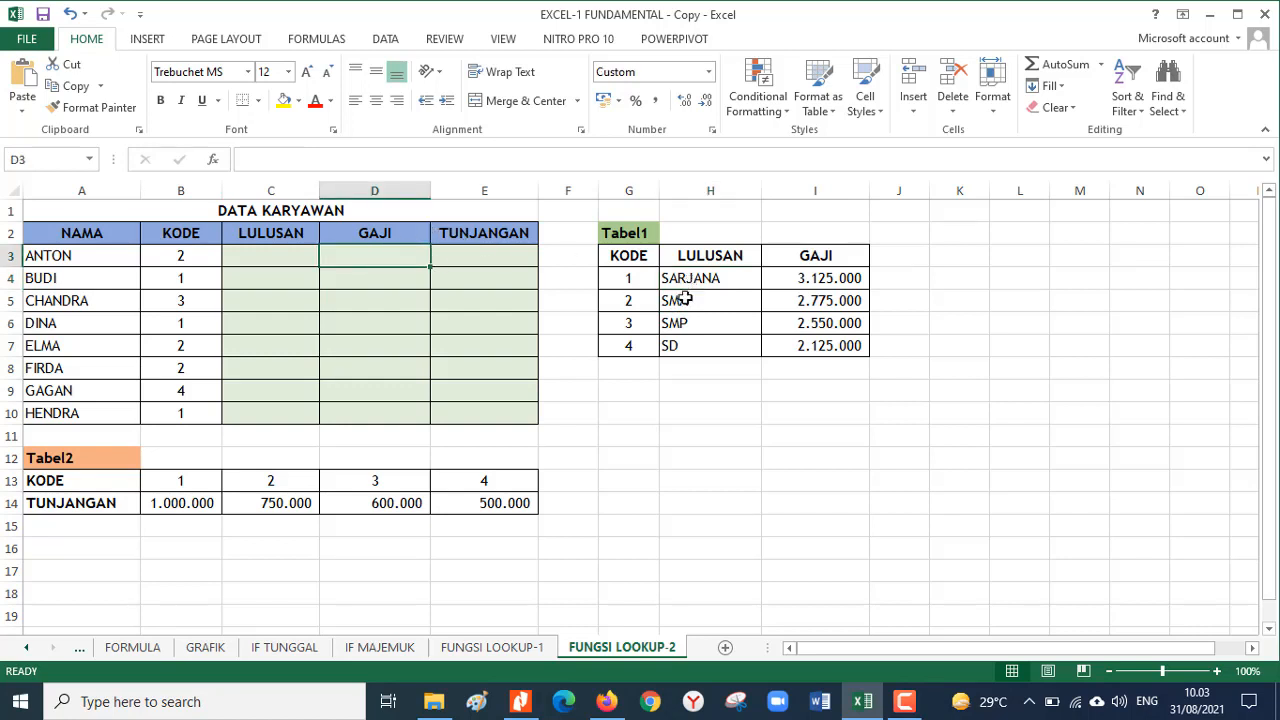
left_click(818, 298)
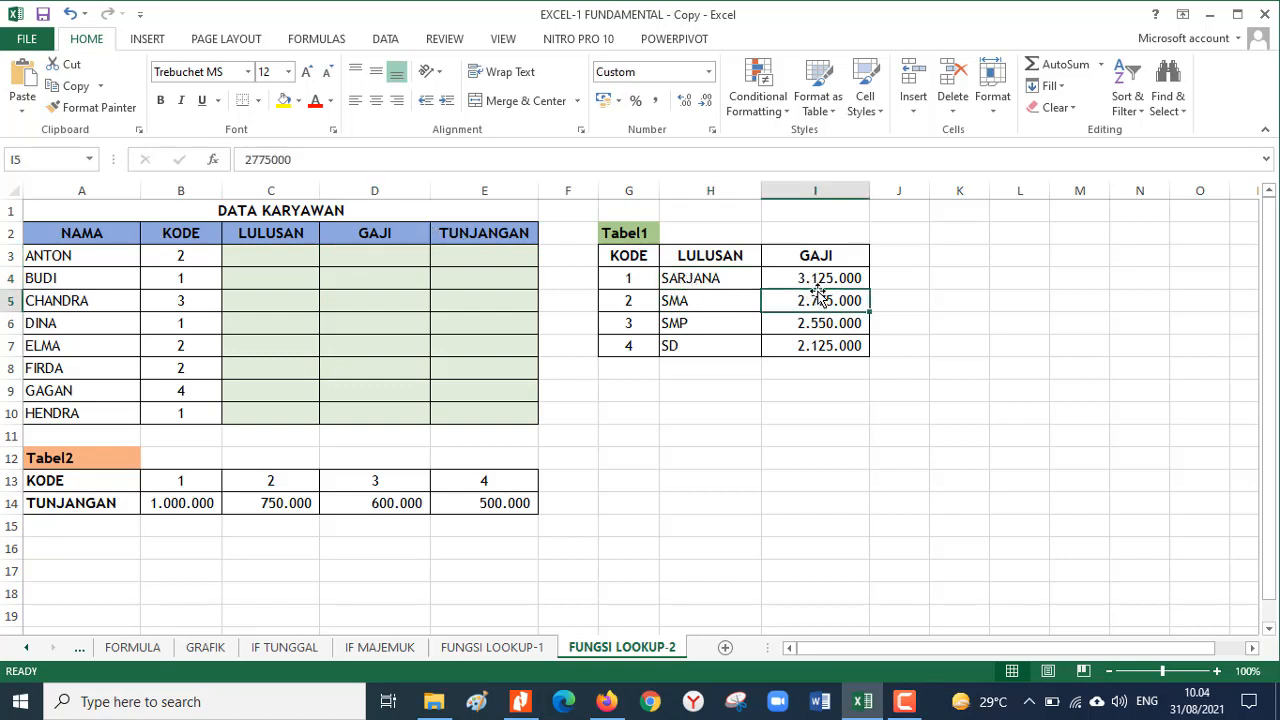
left_click(820, 277)
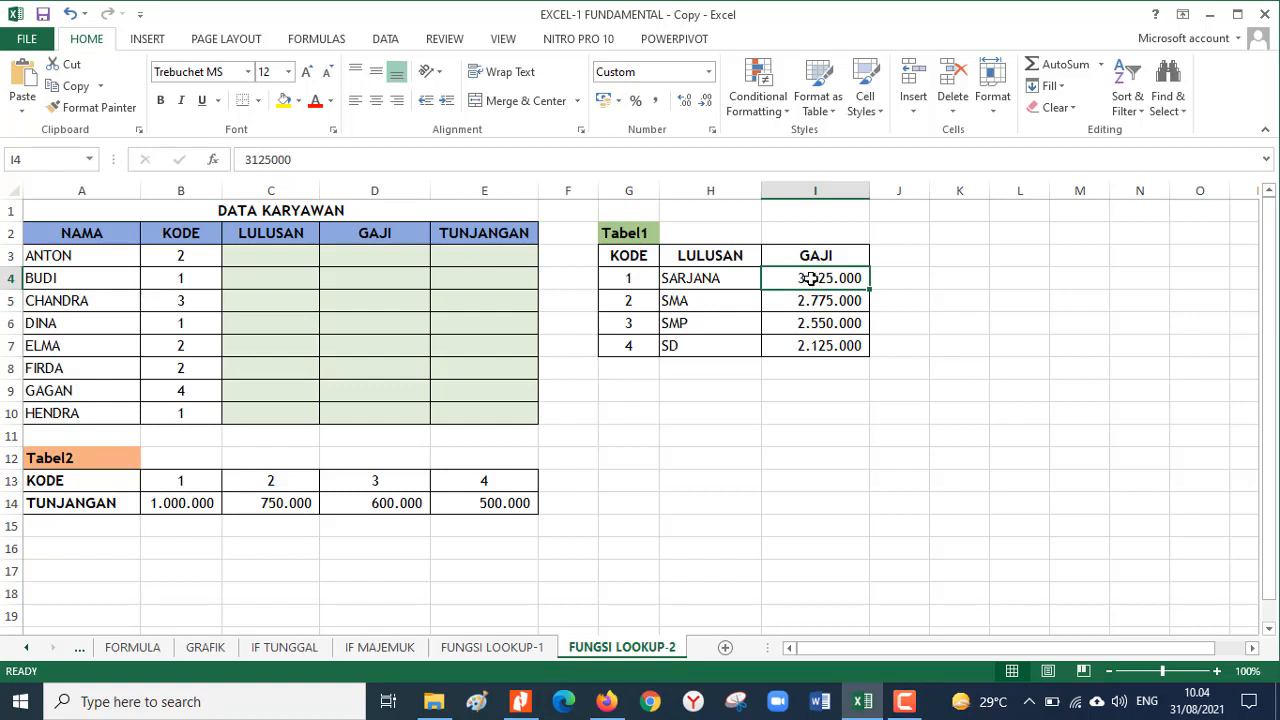
left_click(487, 252)
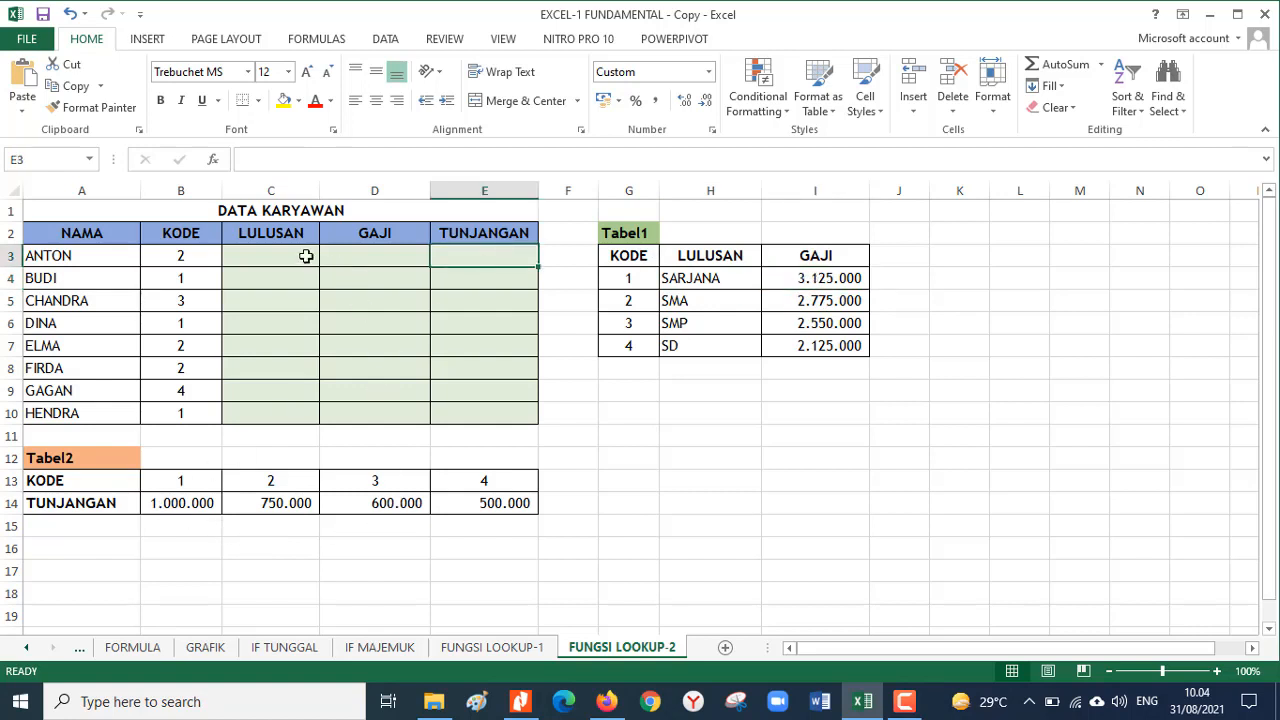
Step: Begin a VLOOKUP formula in C3 with B3 as the lookup value and Tabel1 as the absolute table array $G$3:$I$7
left_click(275, 253)
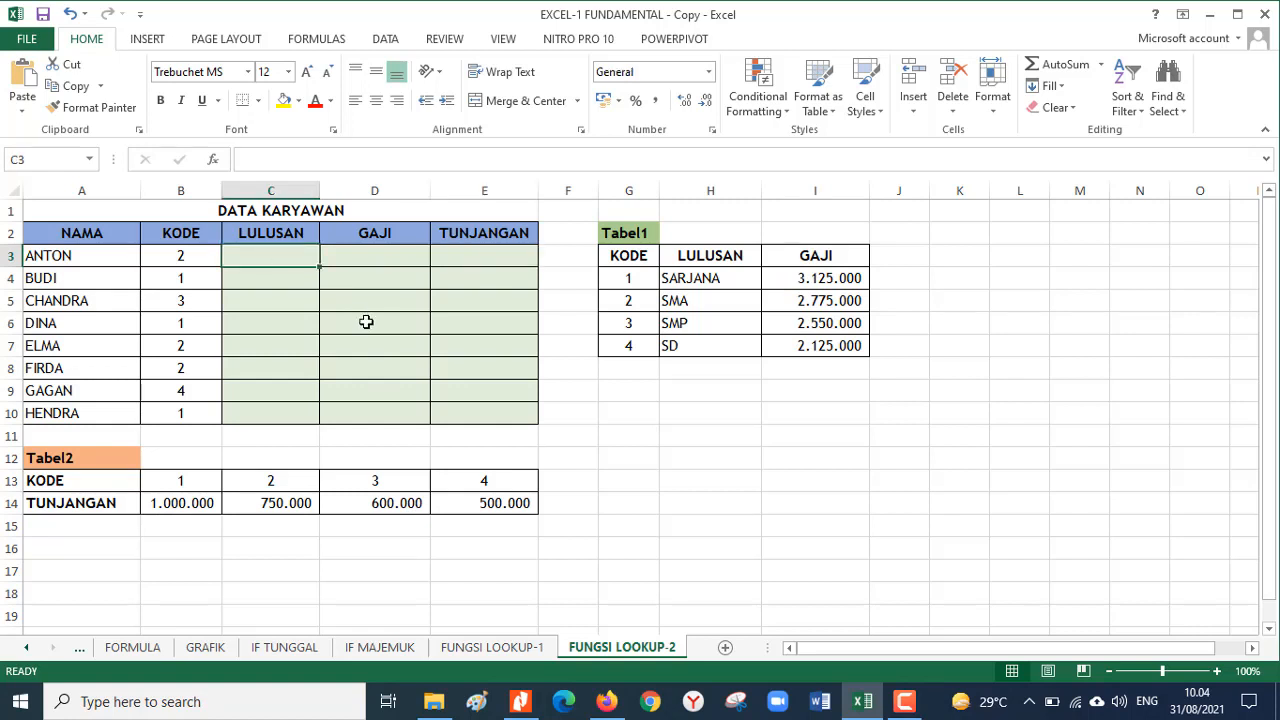
type("=VLOO")
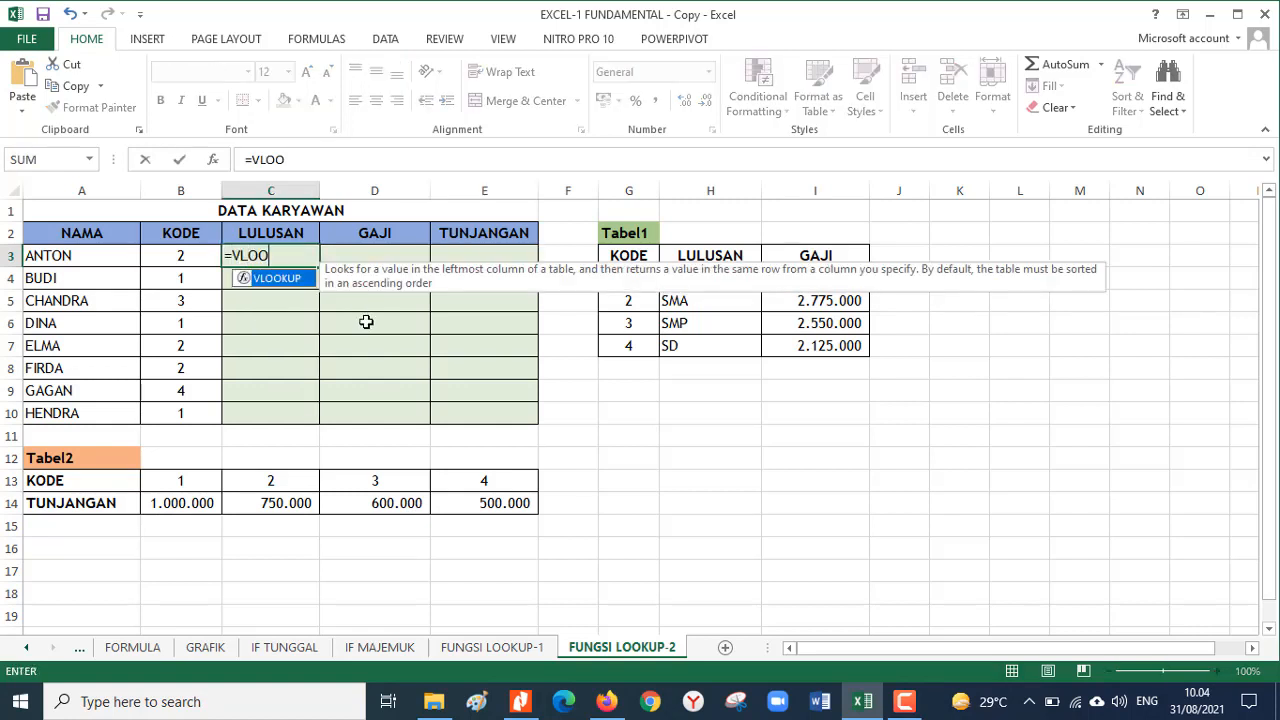
type("KUP(")
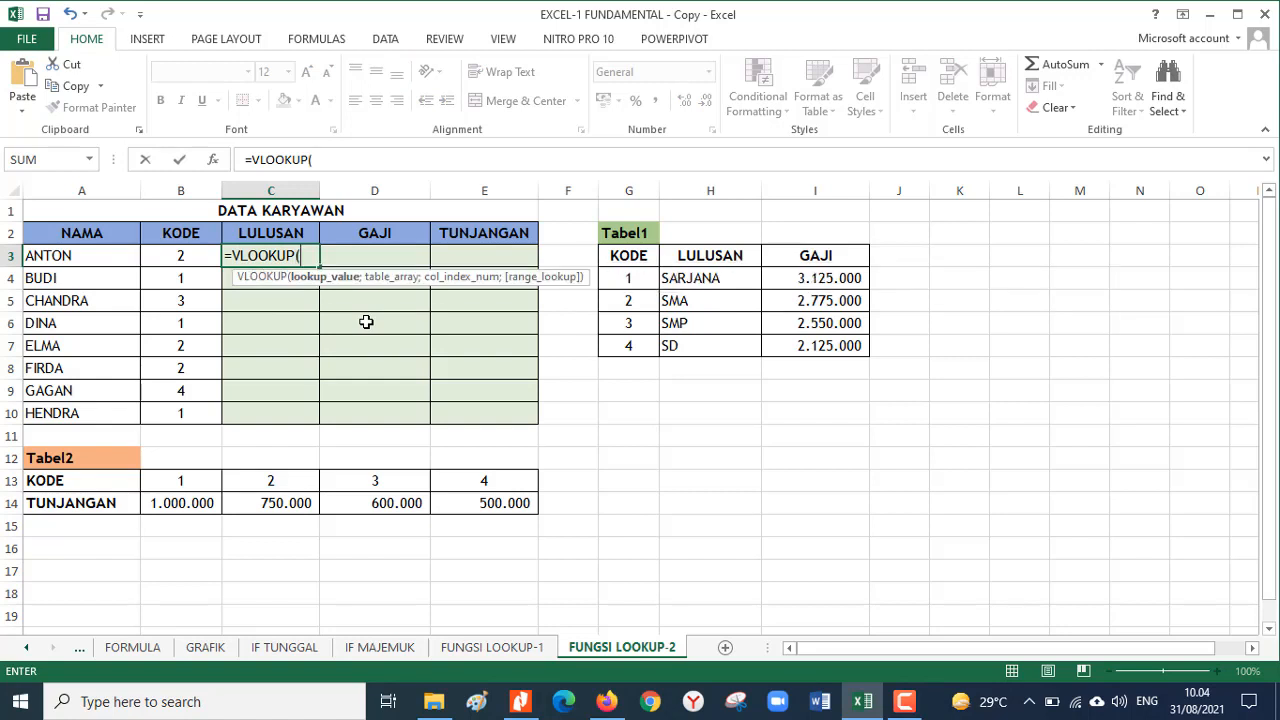
key("Left")
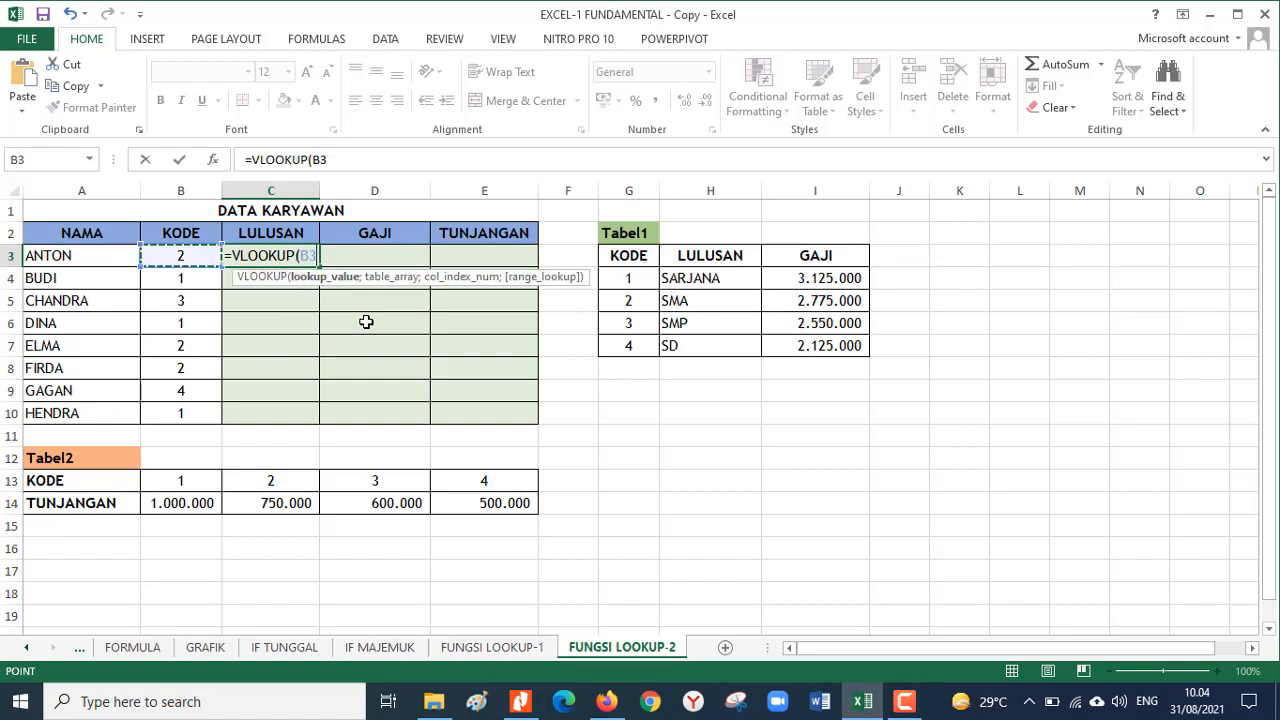
type(";")
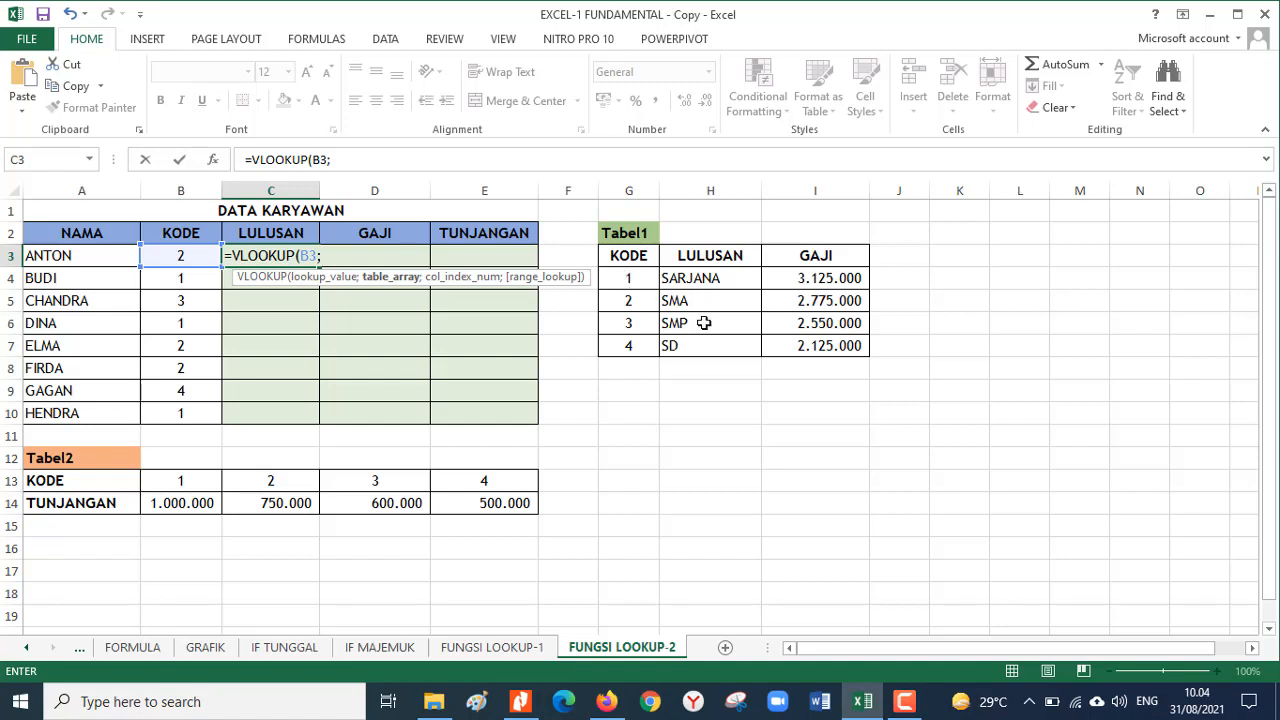
left_click_drag(632, 257, 805, 362)
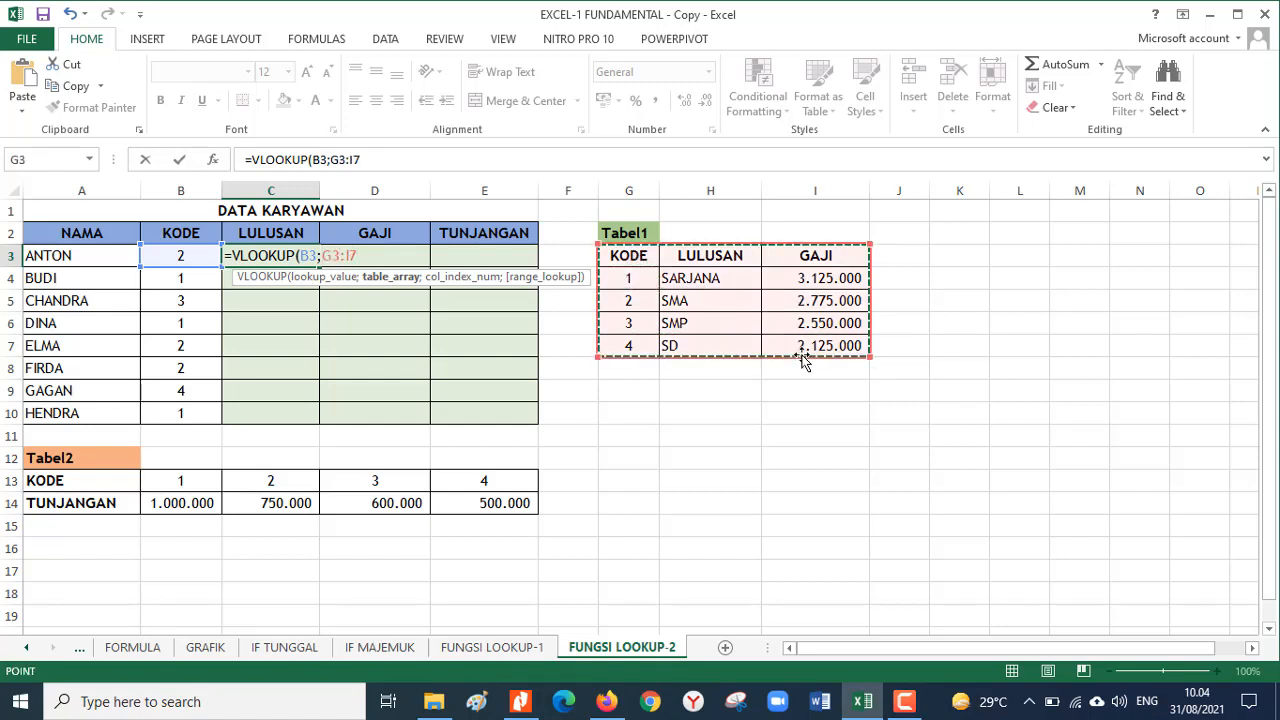
key("F4")
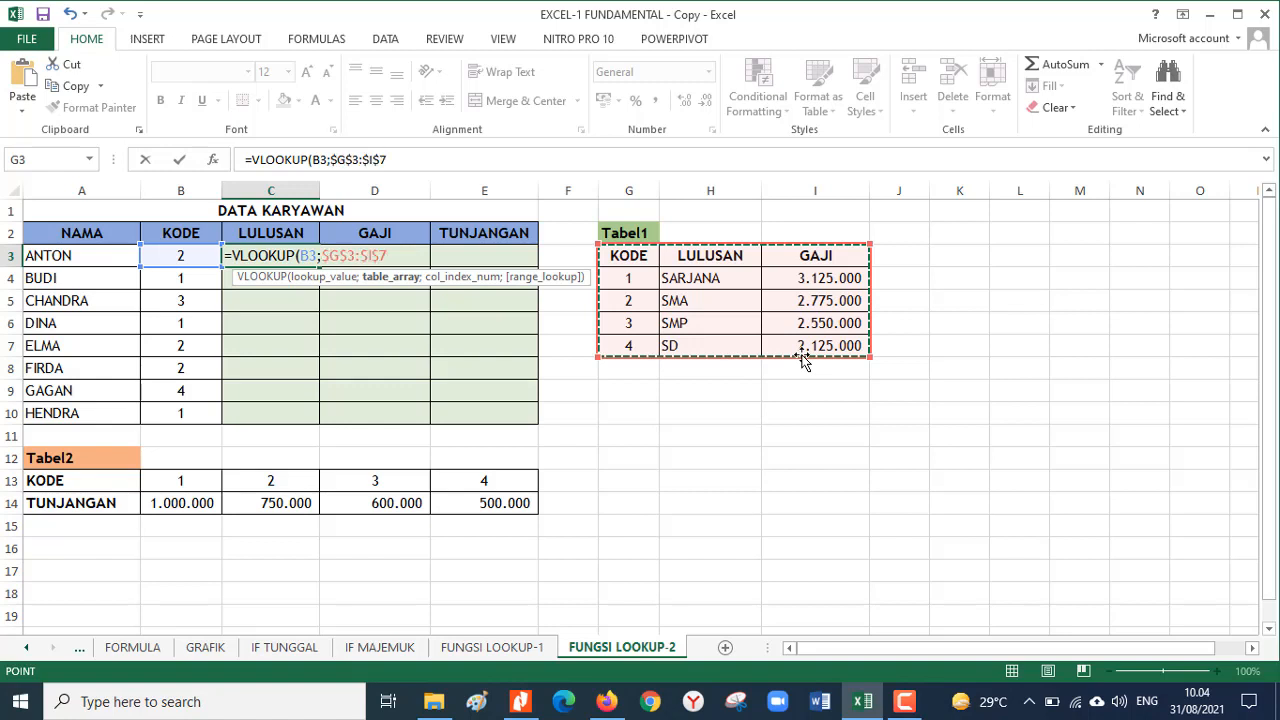
Step: Complete the C3 VLOOKUP formula with column index 2 and copy it down the LULUSAN column to C10
type(";")
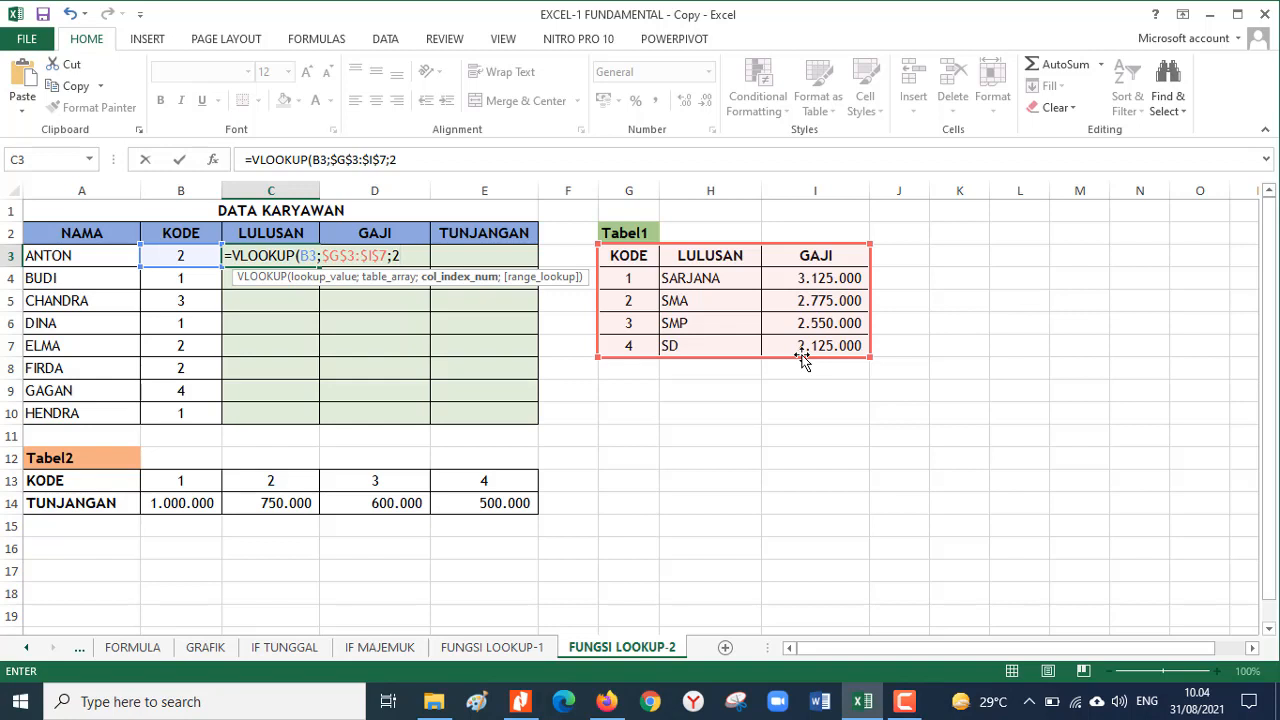
type("2)")
key("Return")
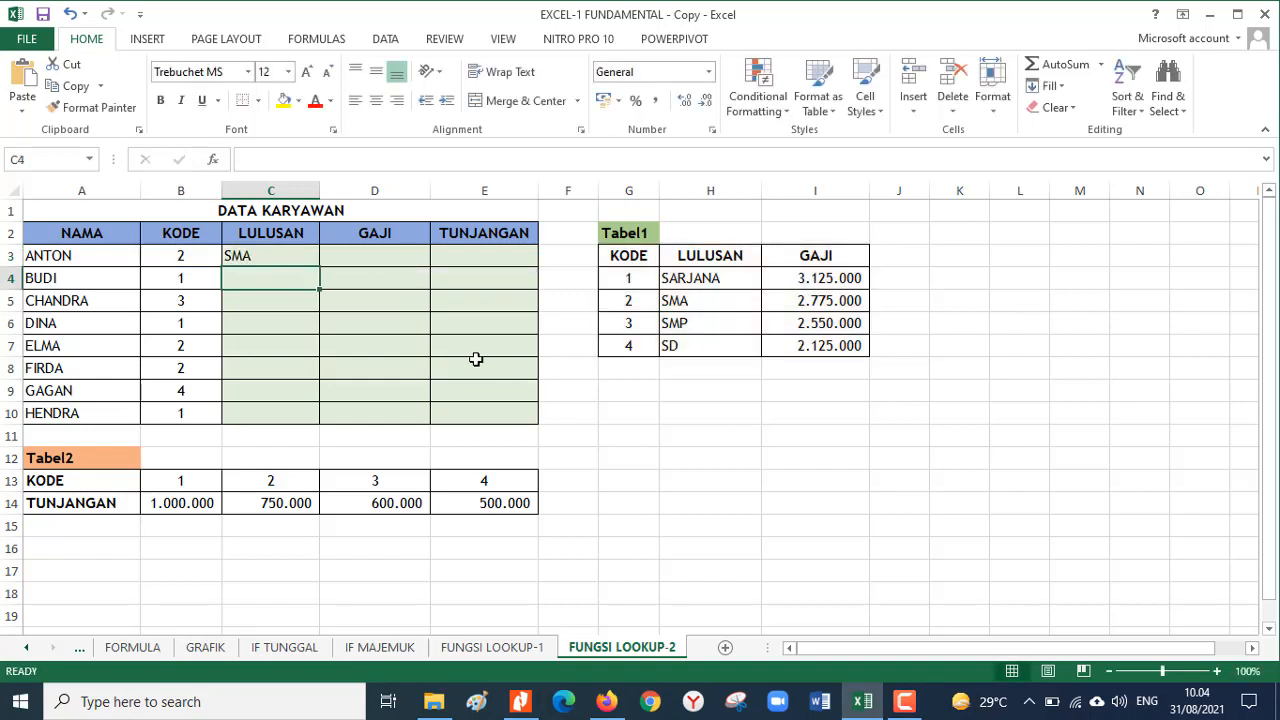
left_click(295, 258)
double_click(318, 268)
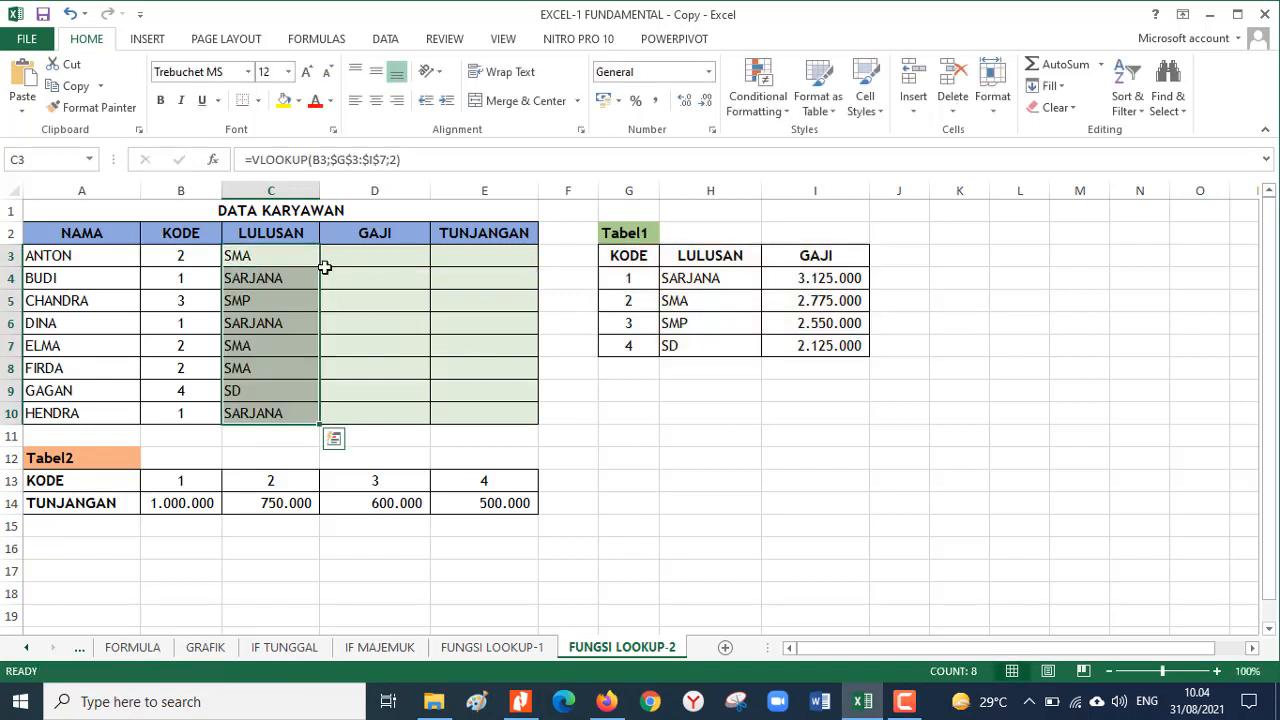
Step: Begin a VLOOKUP formula in D3 with B3 as the lookup value and Tabel1 as the absolute table array $G$3:$I$7
left_click(363, 262)
type("=")
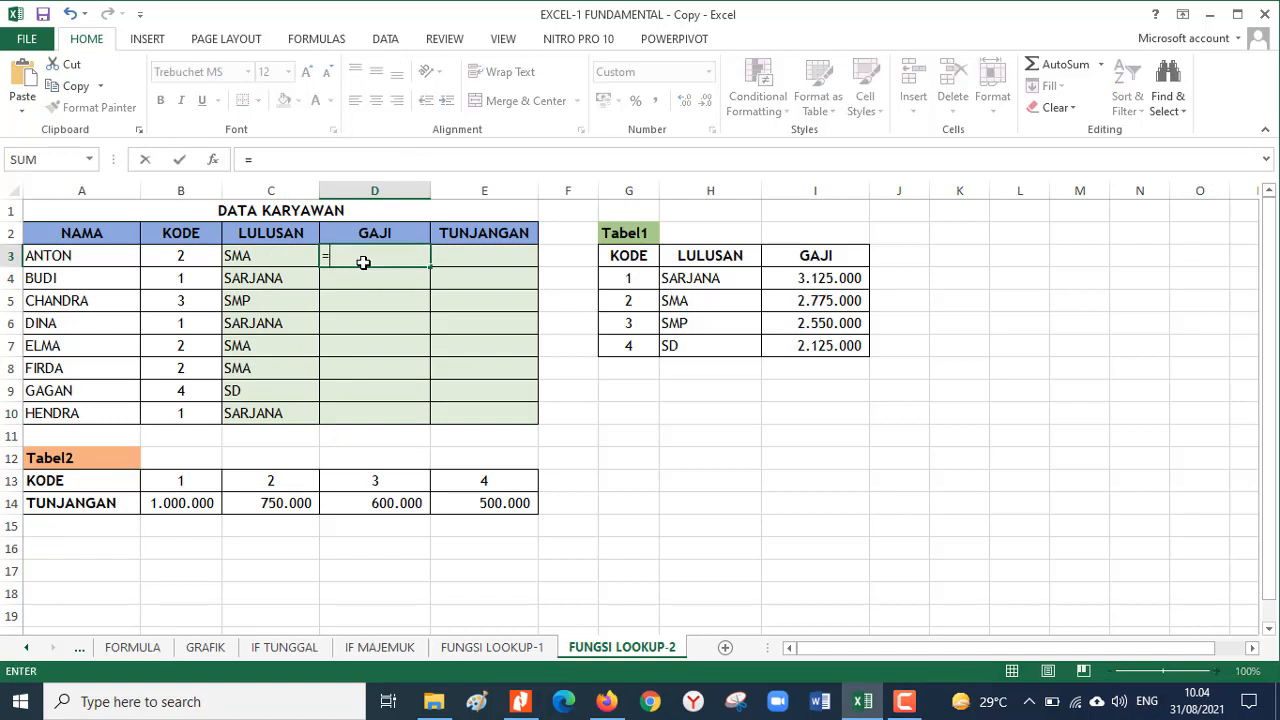
type("VLOOKUP")
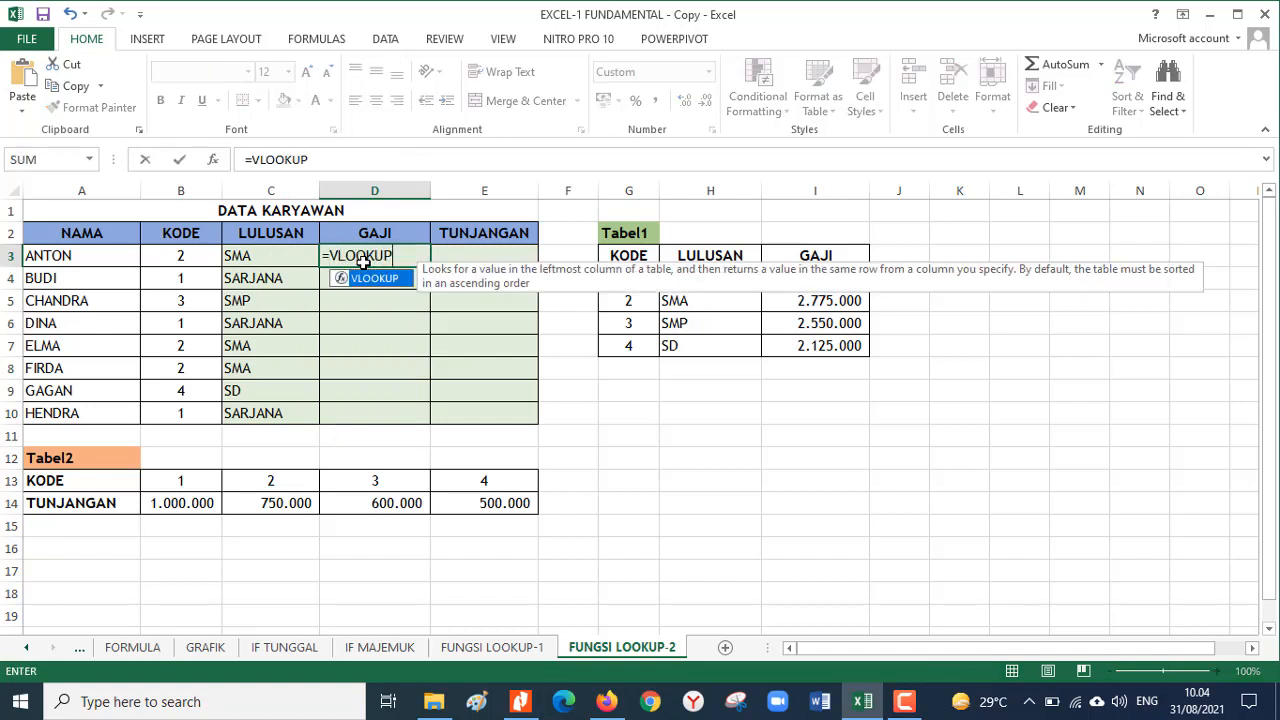
type("(")
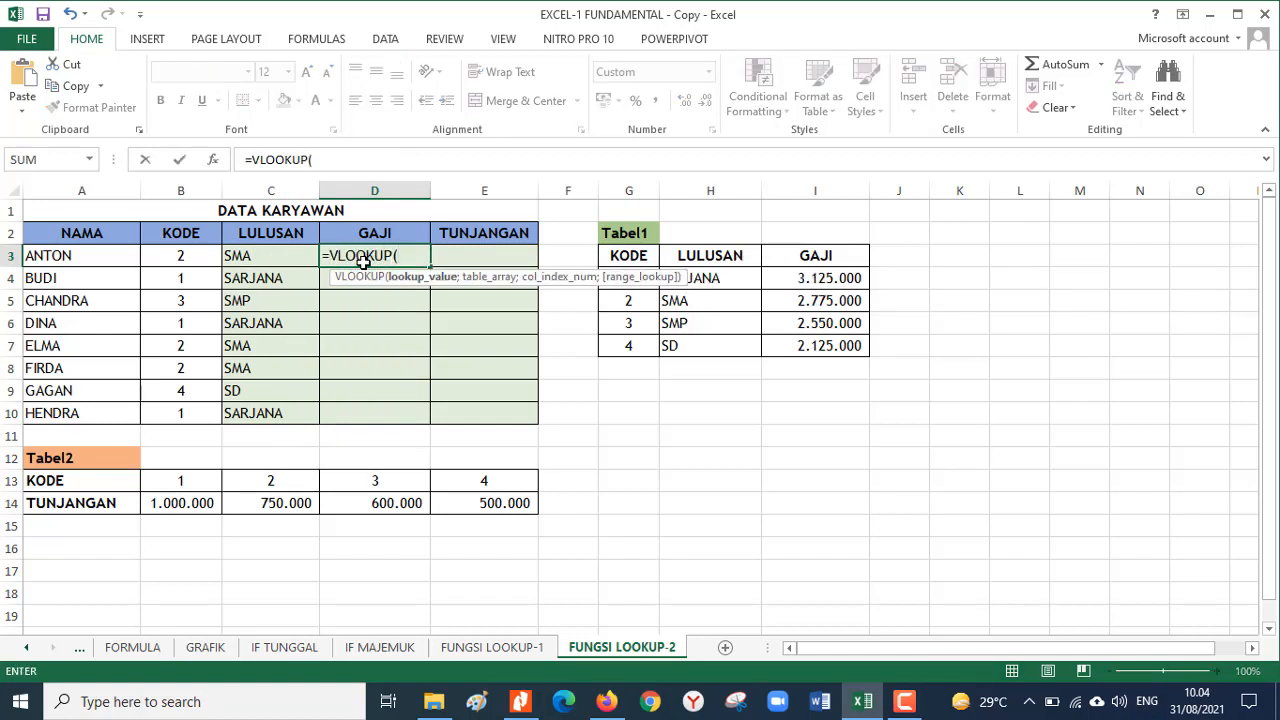
type("B3;")
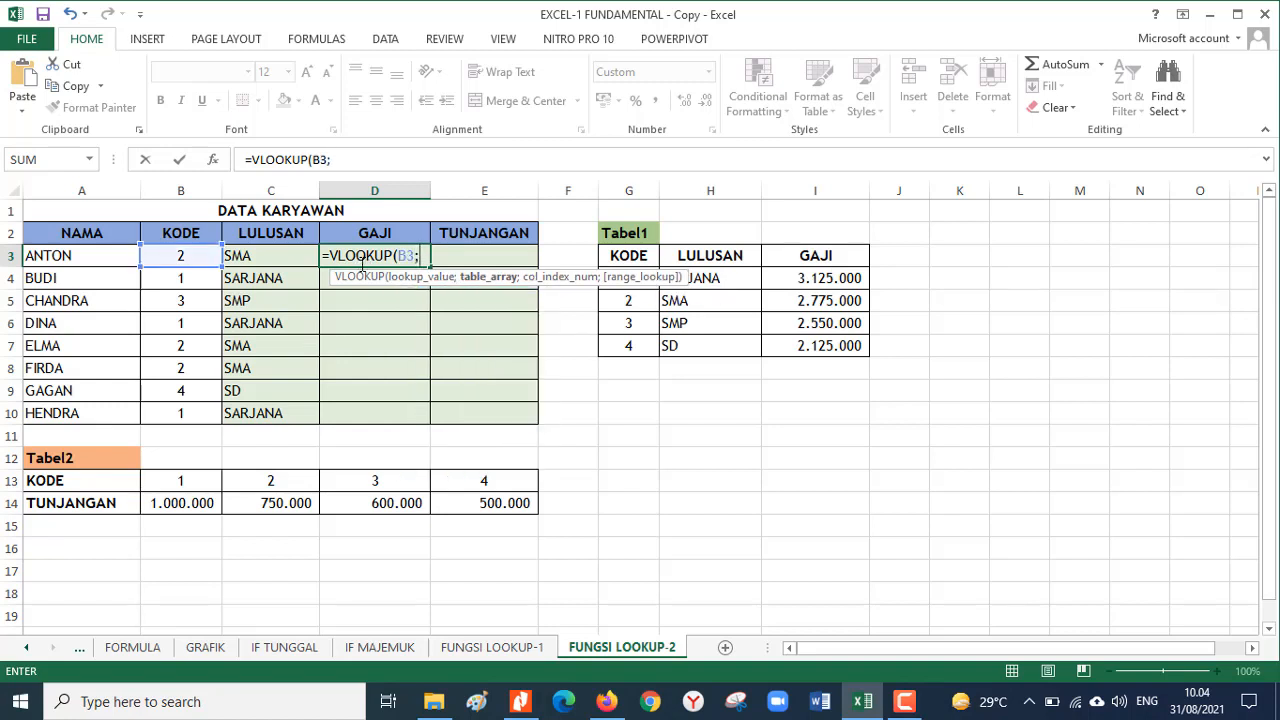
left_click_drag(634, 258, 788, 345)
key("F4")
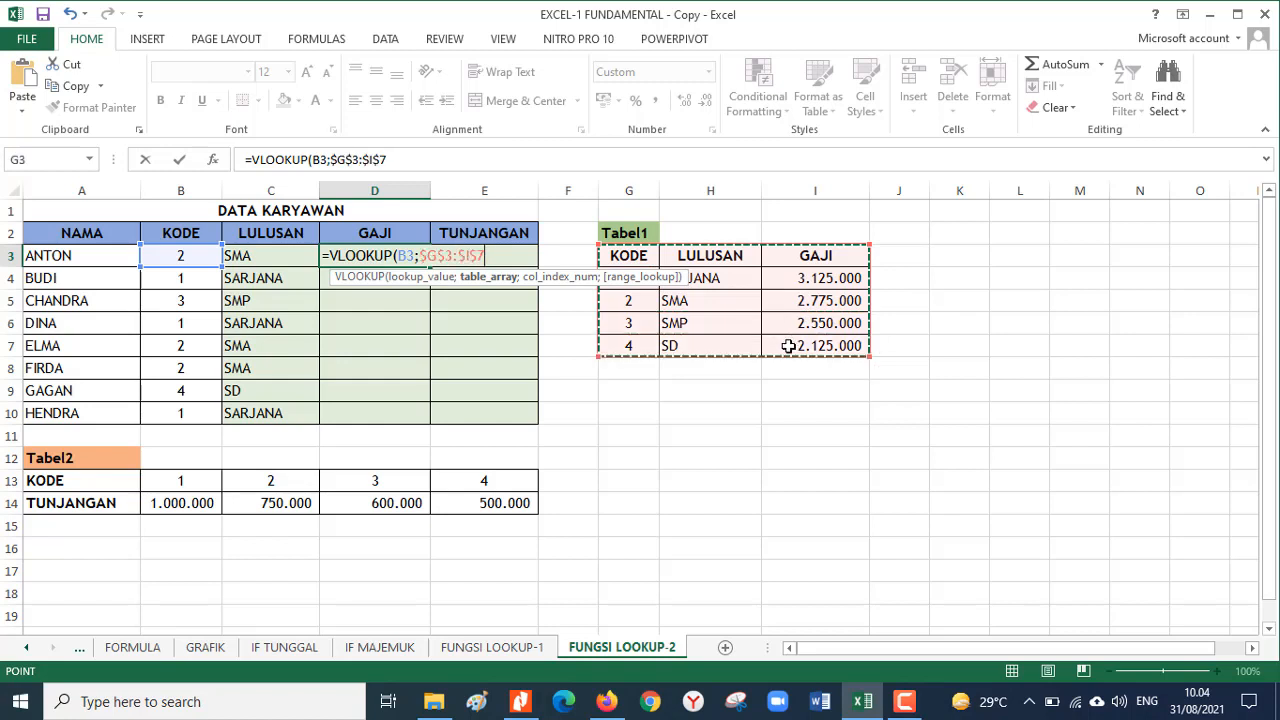
Step: Complete the D3 VLOOKUP formula with column index 3 and copy it down the GAJI column to D10
type(";3")
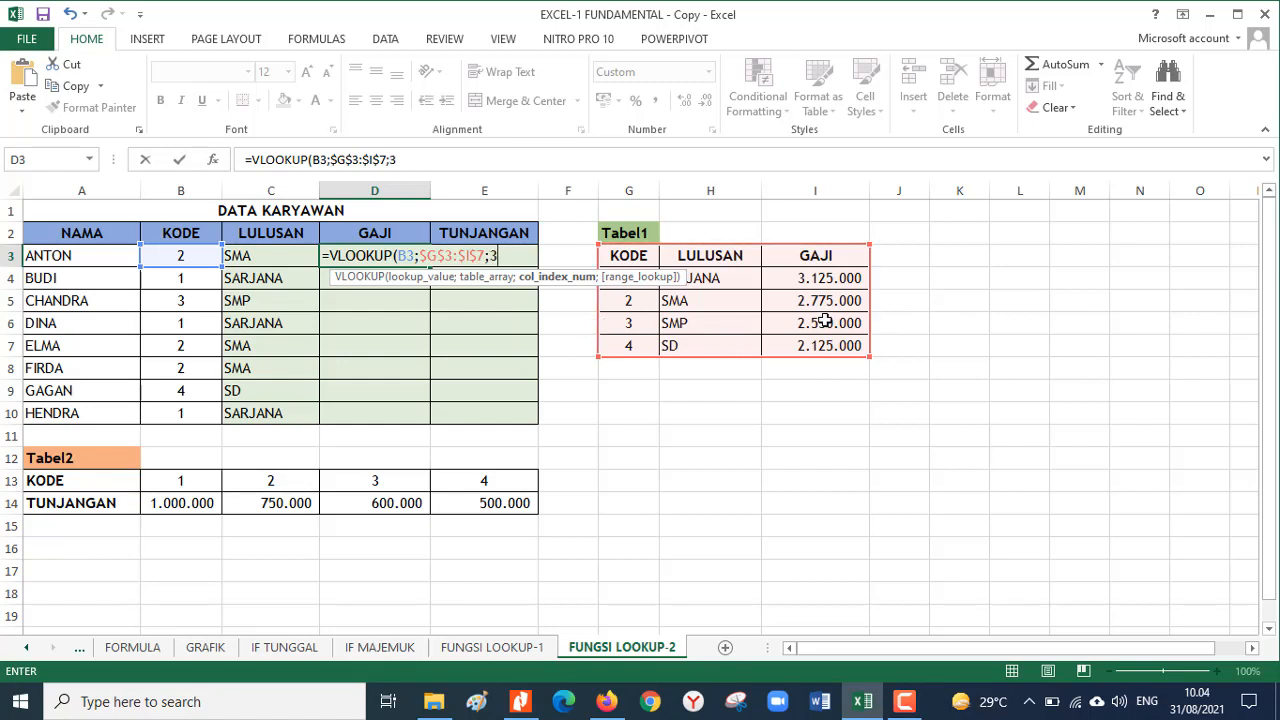
key("Return")
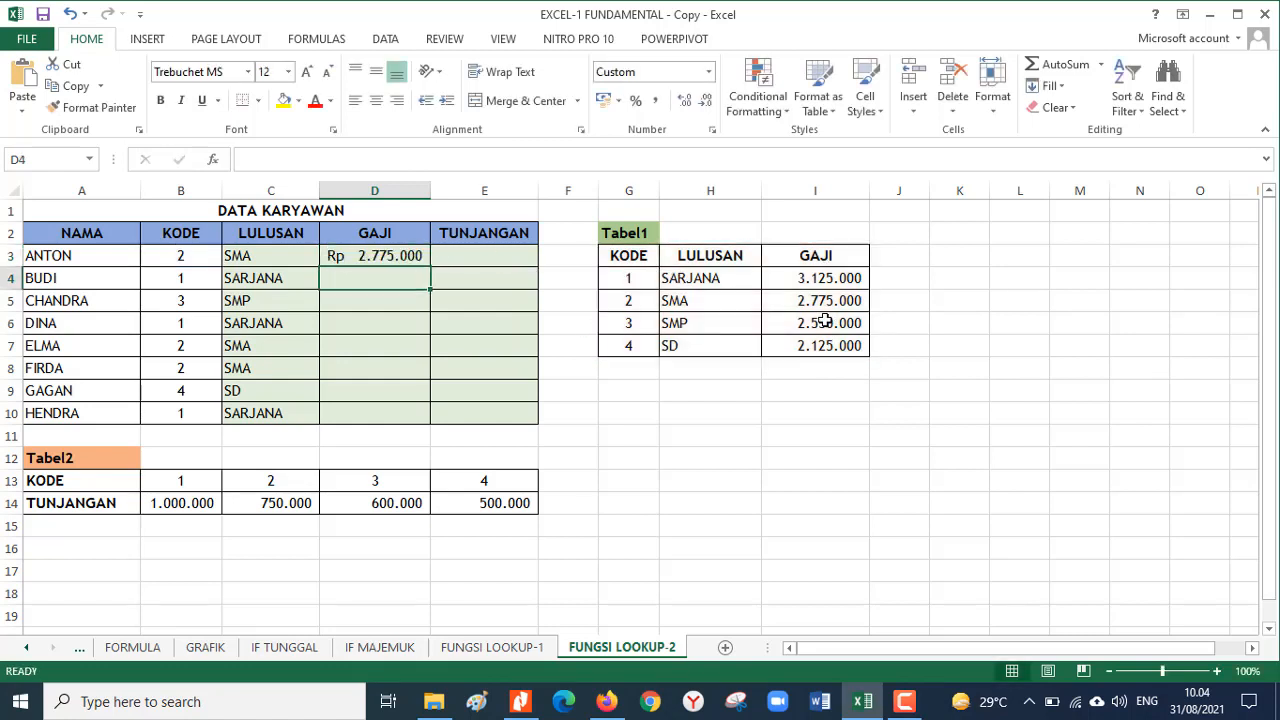
left_click(410, 249)
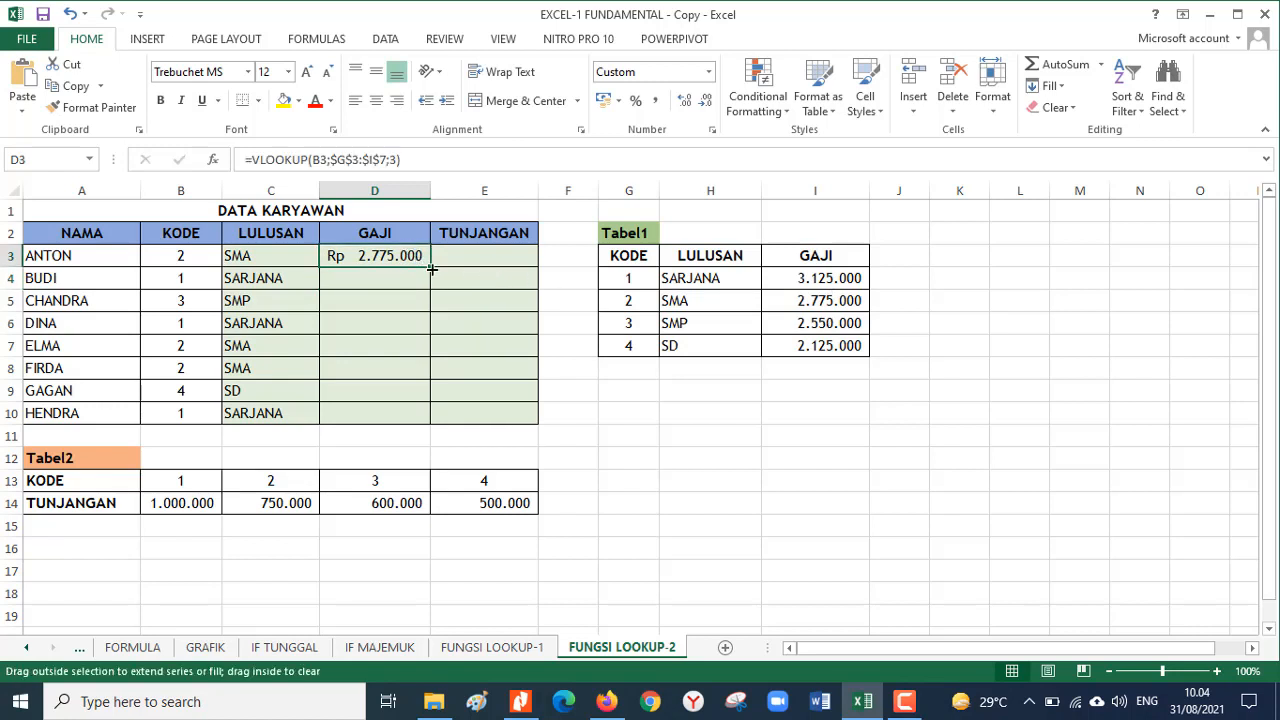
double_click(430, 267)
Step: Record the C3 formula =VLOOKUP(B3;$G$3:$I$7;2) as plain text in G9, below Tabel1
left_click(288, 255)
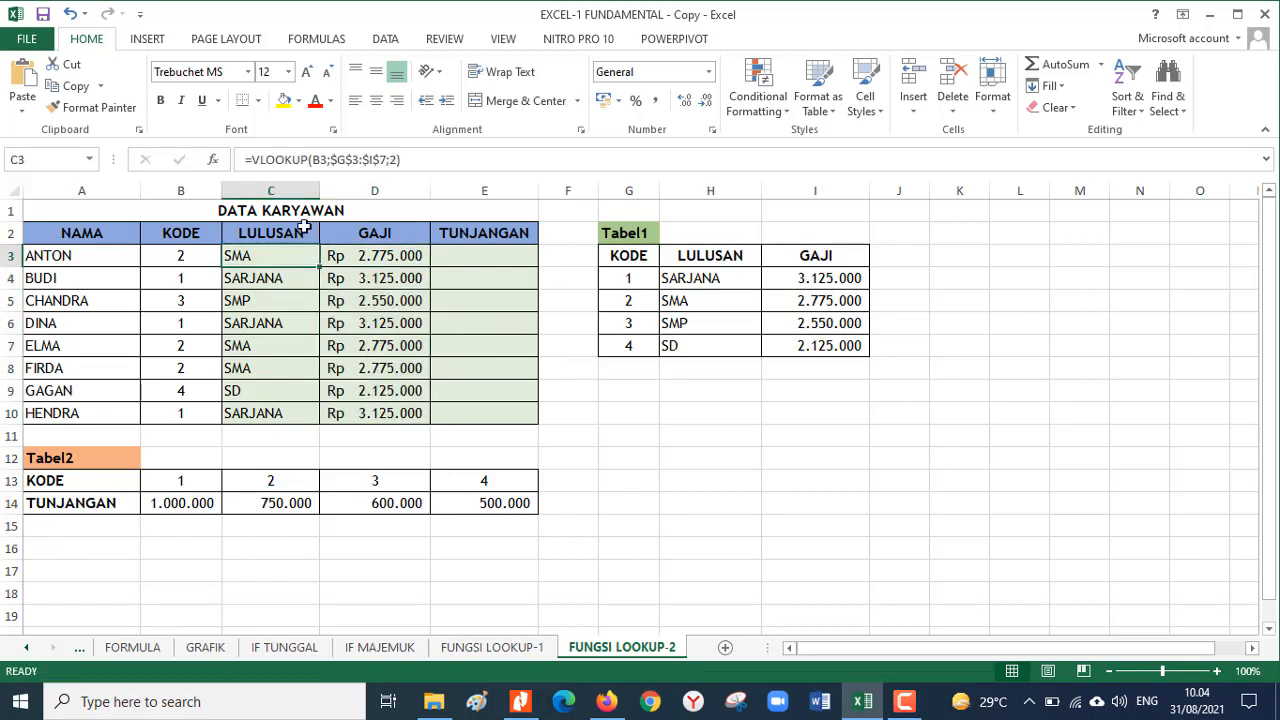
left_click_drag(443, 160, 163, 163)
key("ctrl+c")
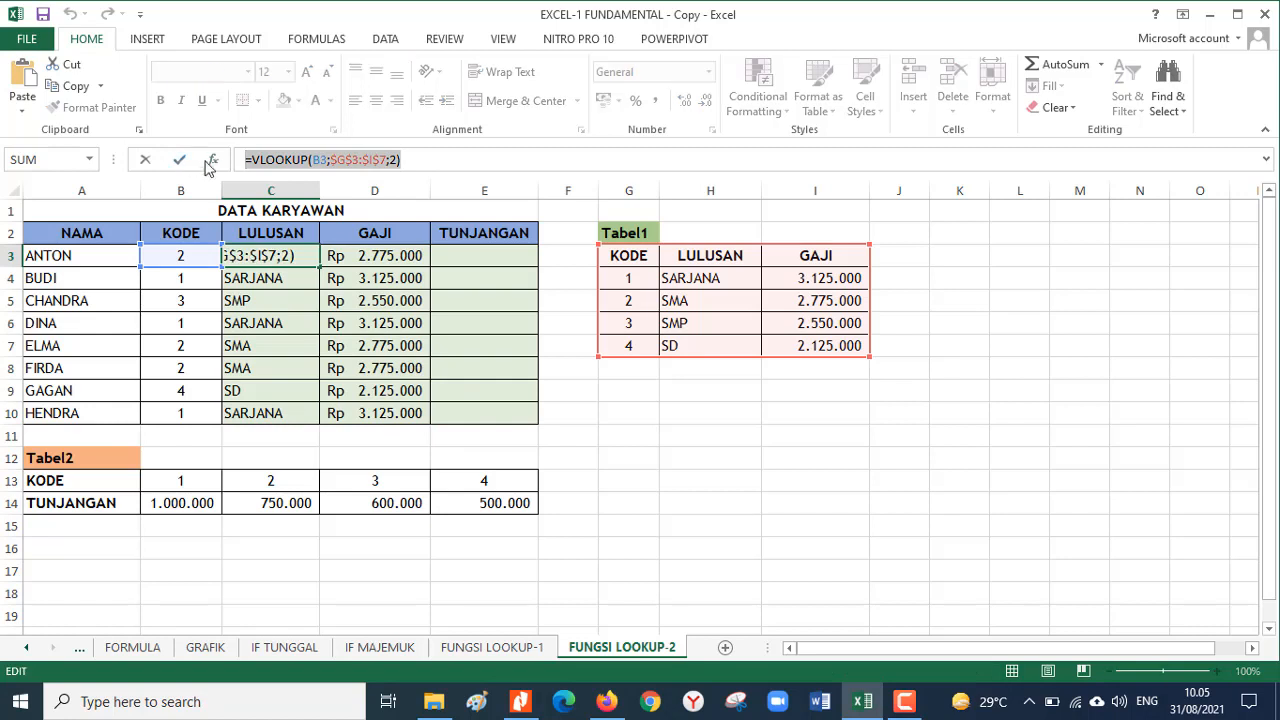
key("Return")
left_click(620, 387)
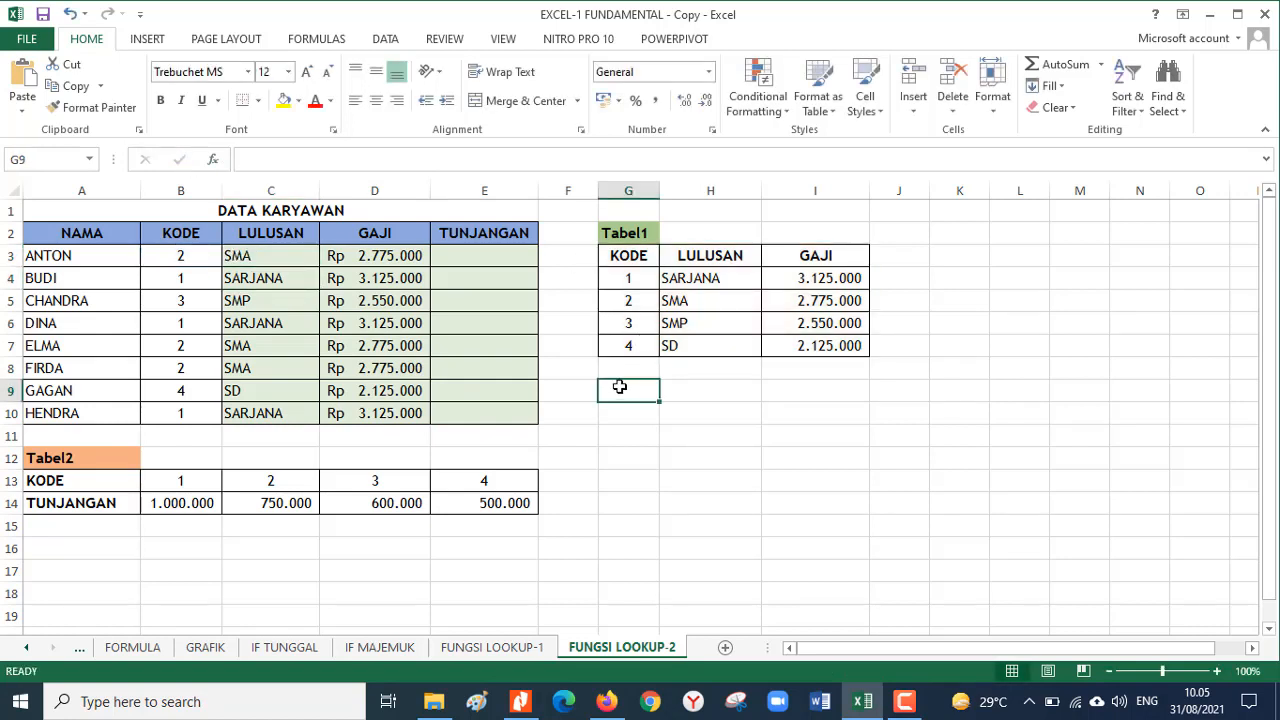
key("ctrl+v")
key("Return")
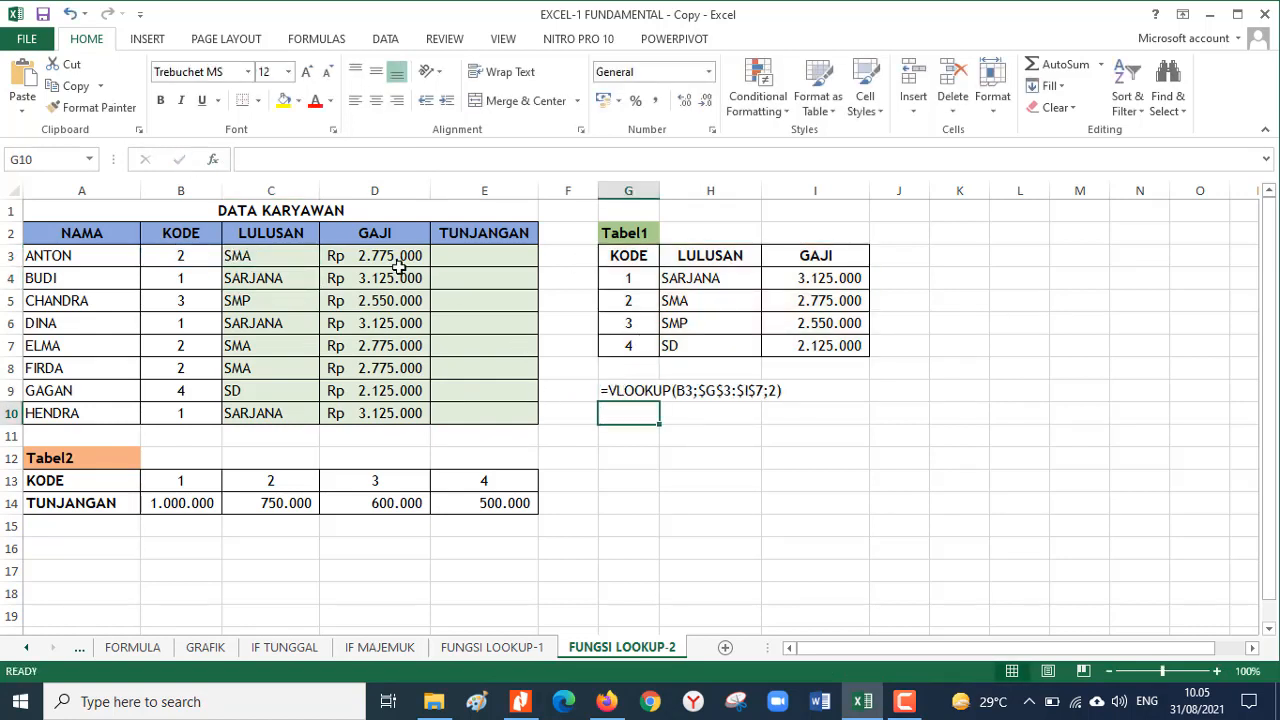
Step: Record the D3 formula =VLOOKUP(B3;$G$3:$I$7;3) as plain text in G10
left_click(392, 260)
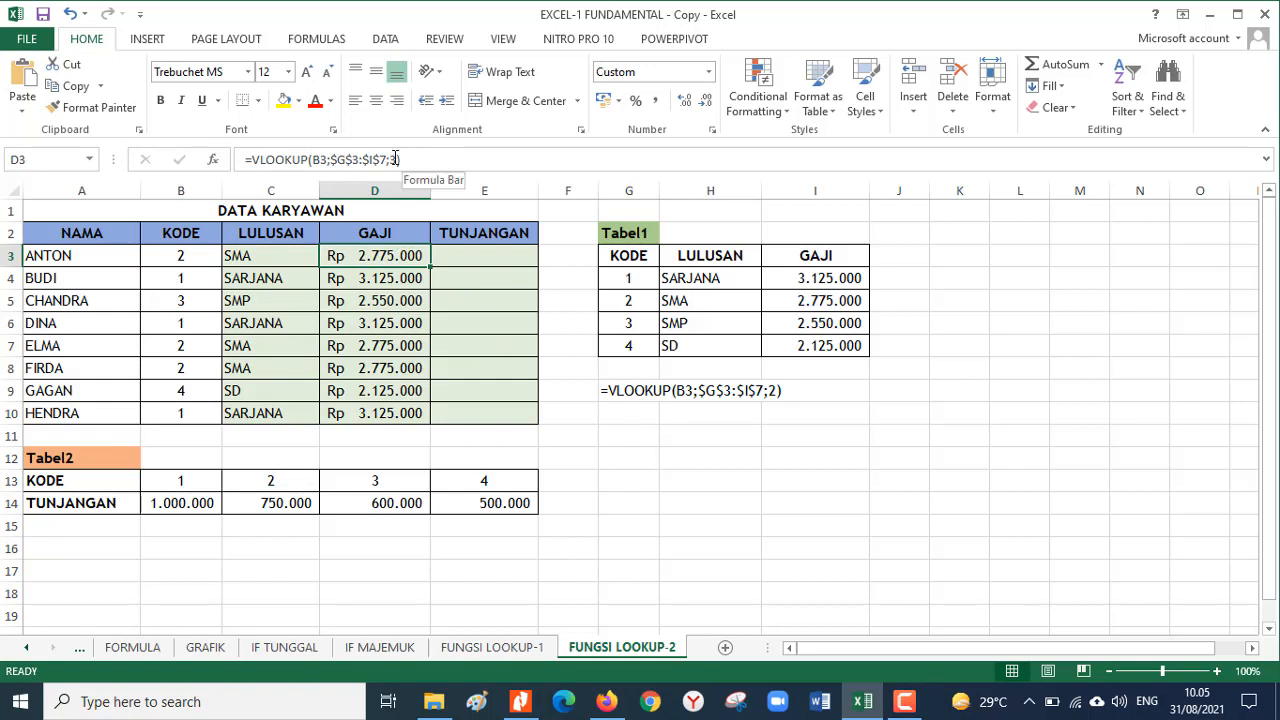
left_click_drag(402, 160, 190, 163)
key("Return")
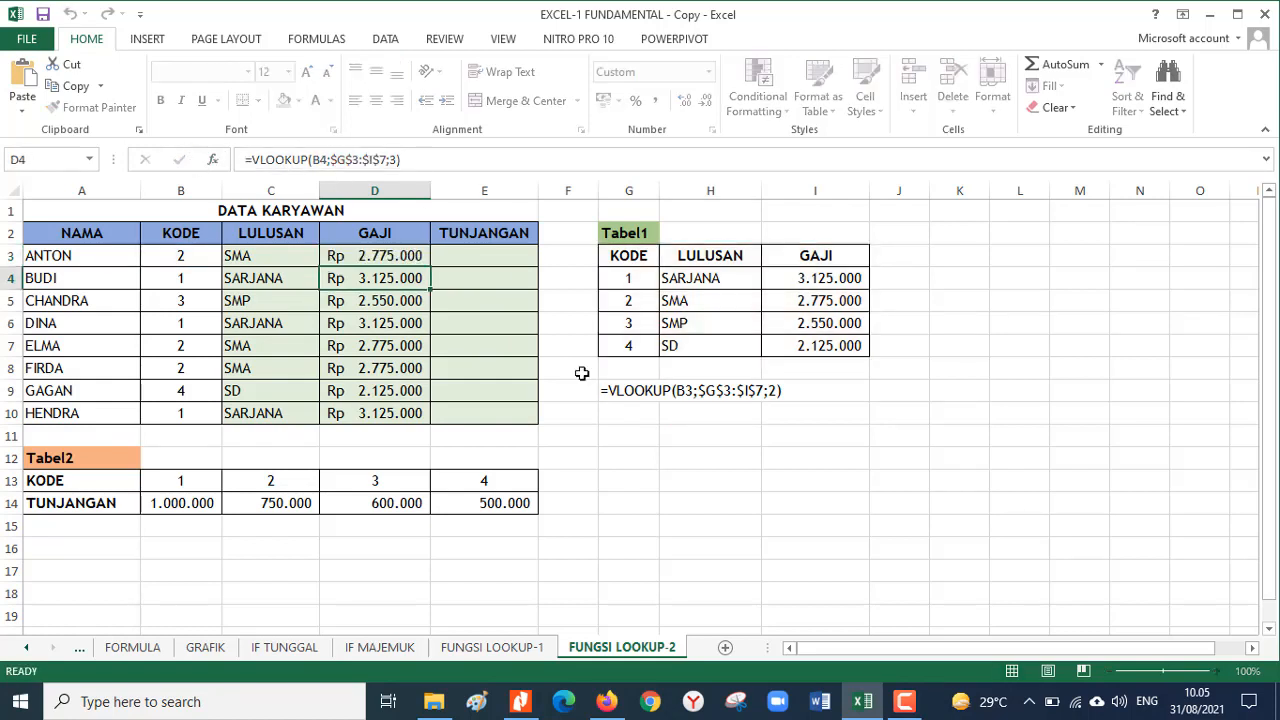
left_click(623, 414)
type("=VLOOKUP(B3;$G$3:$I$7;3)")
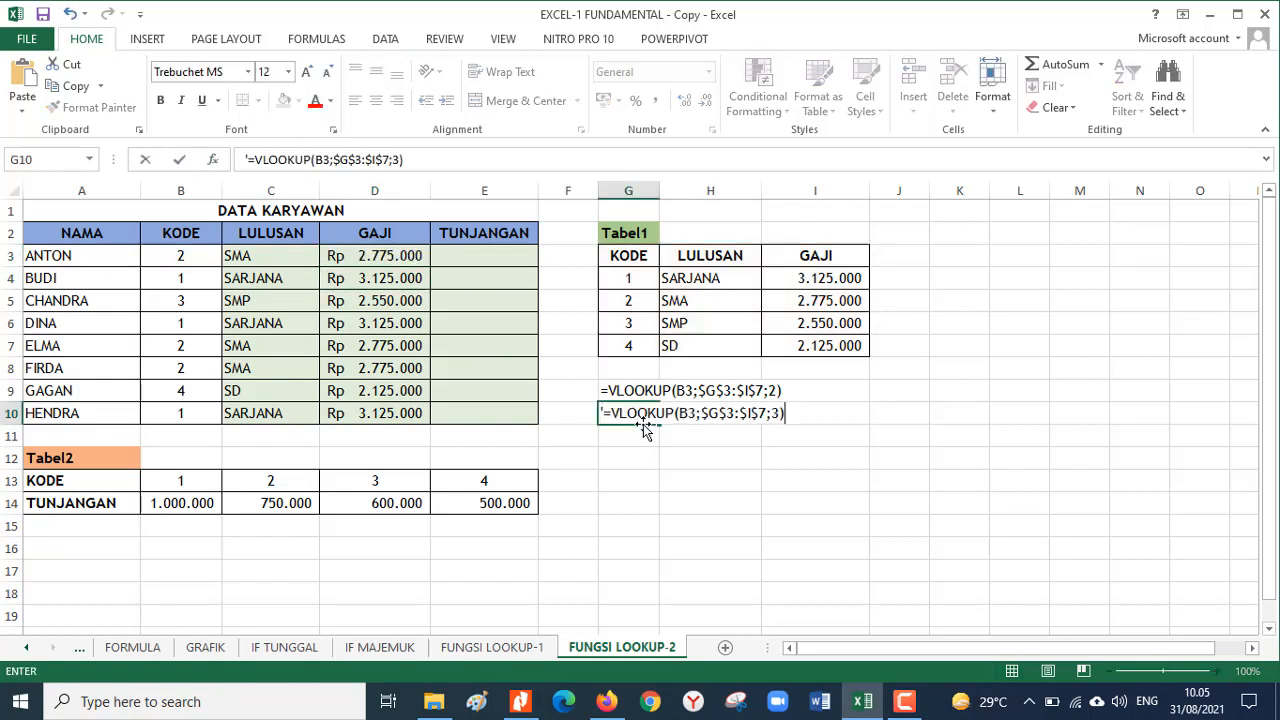
key("Return")
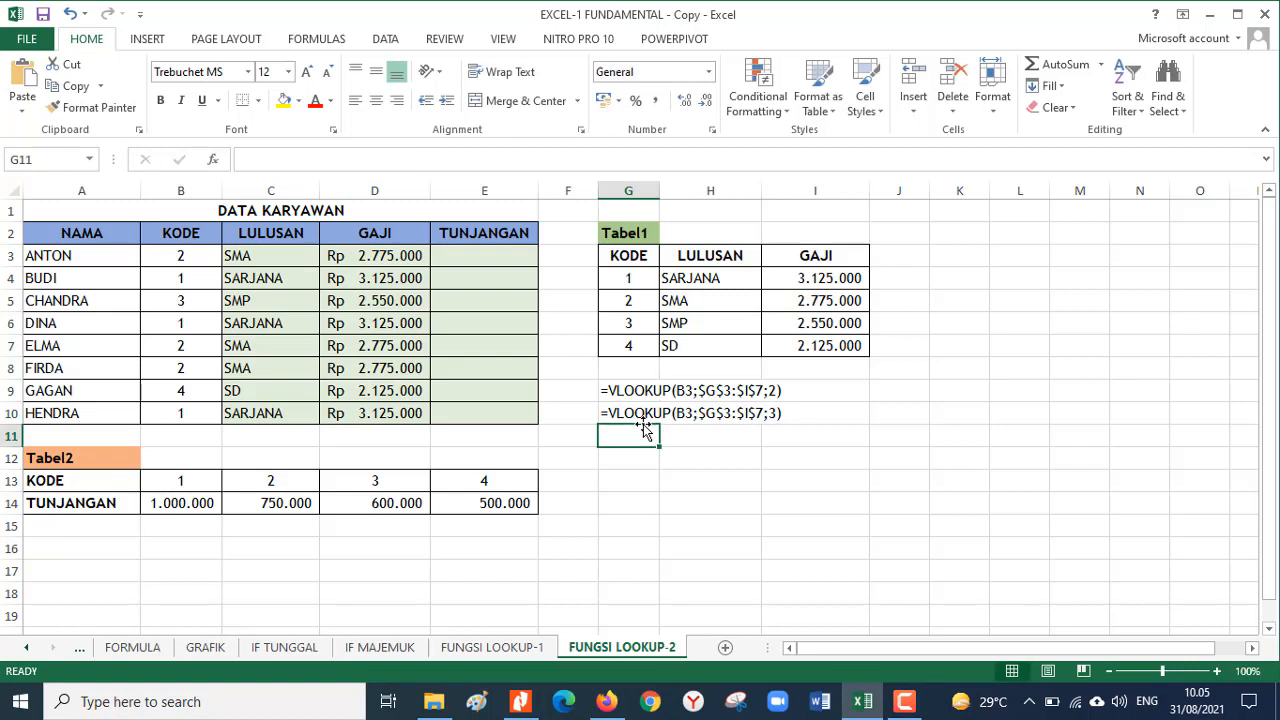
Step: Begin an HLOOKUP formula in E3 with B3 as the lookup value and Tabel2 as the absolute table array $A$13:$E$14
left_click(515, 262)
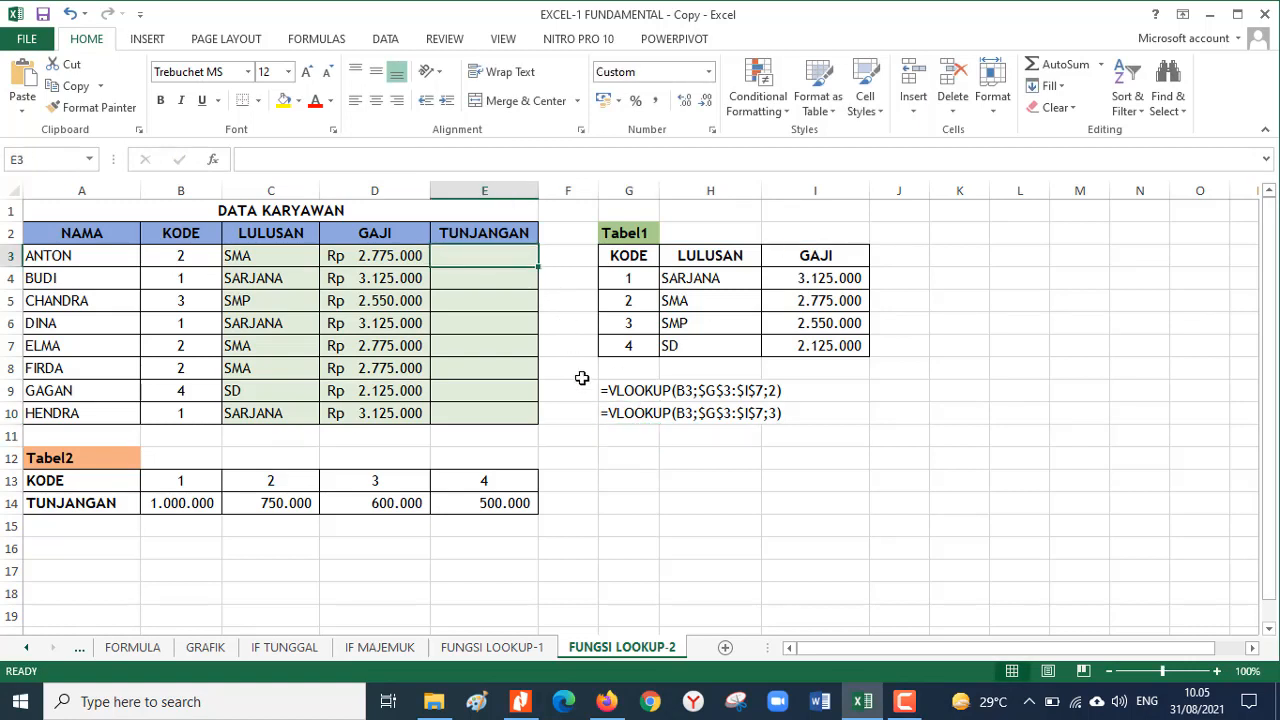
type("=")
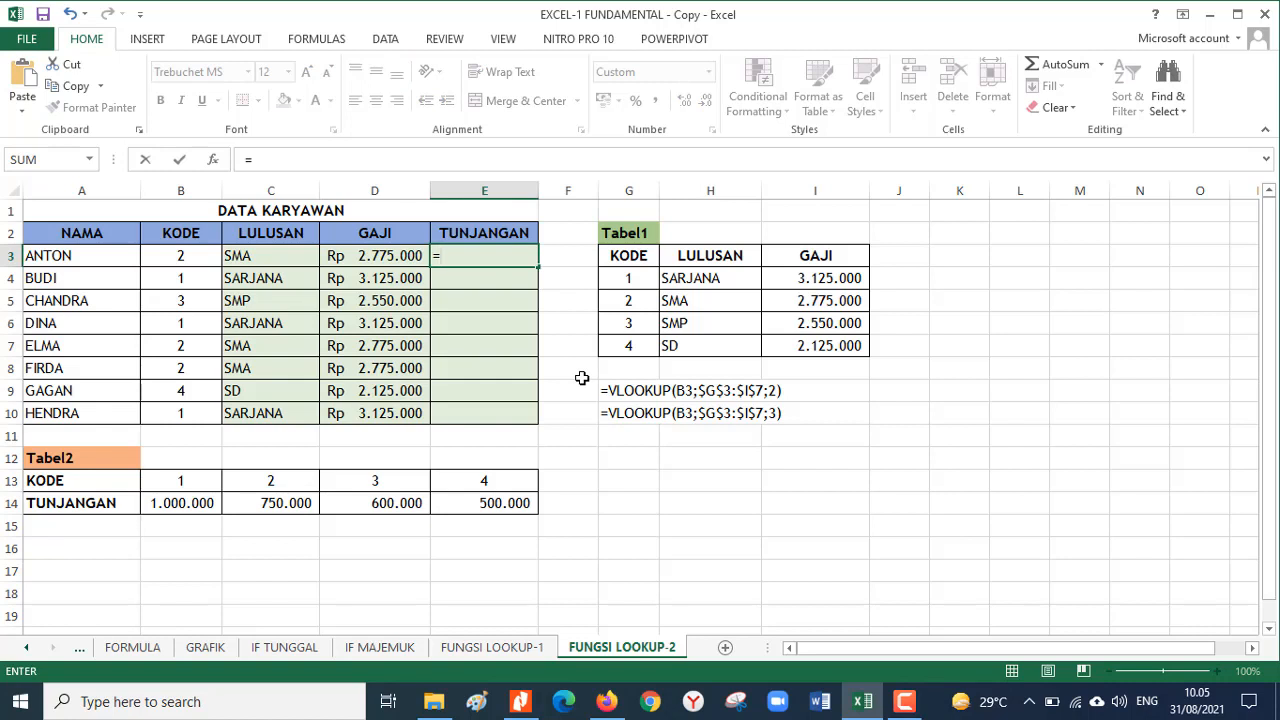
type("HLOOKUP(")
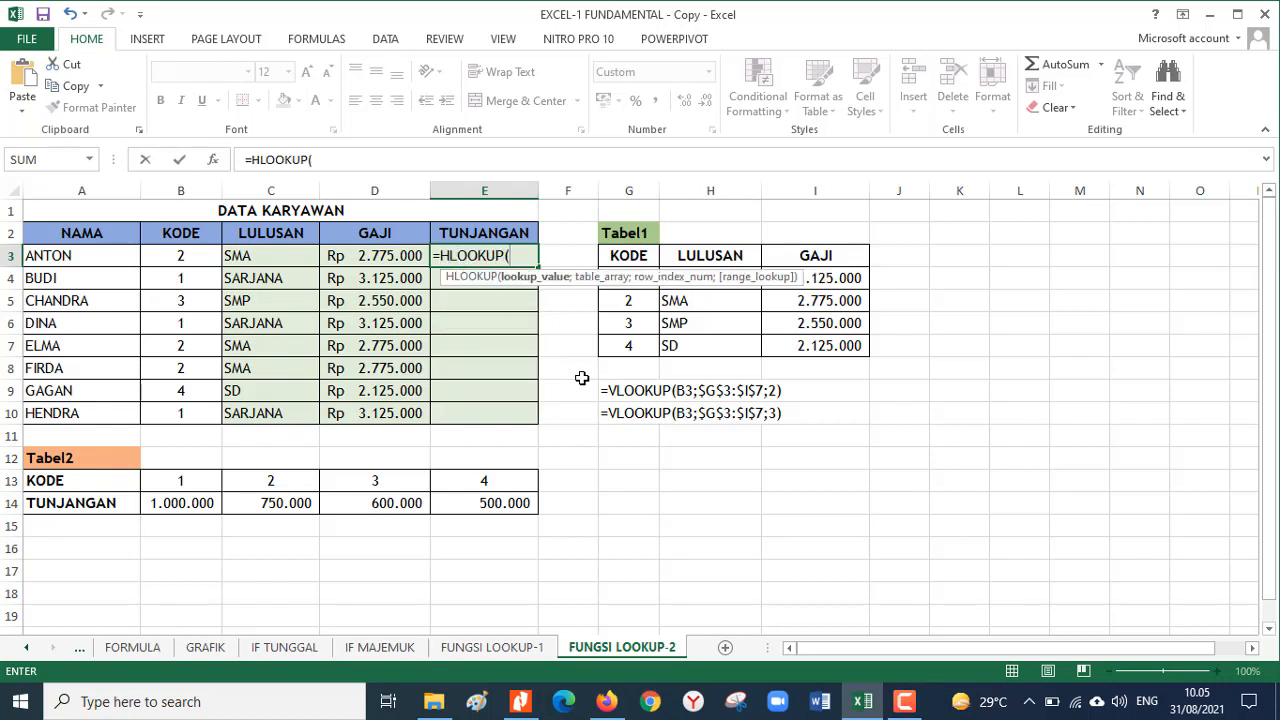
left_click(186, 258)
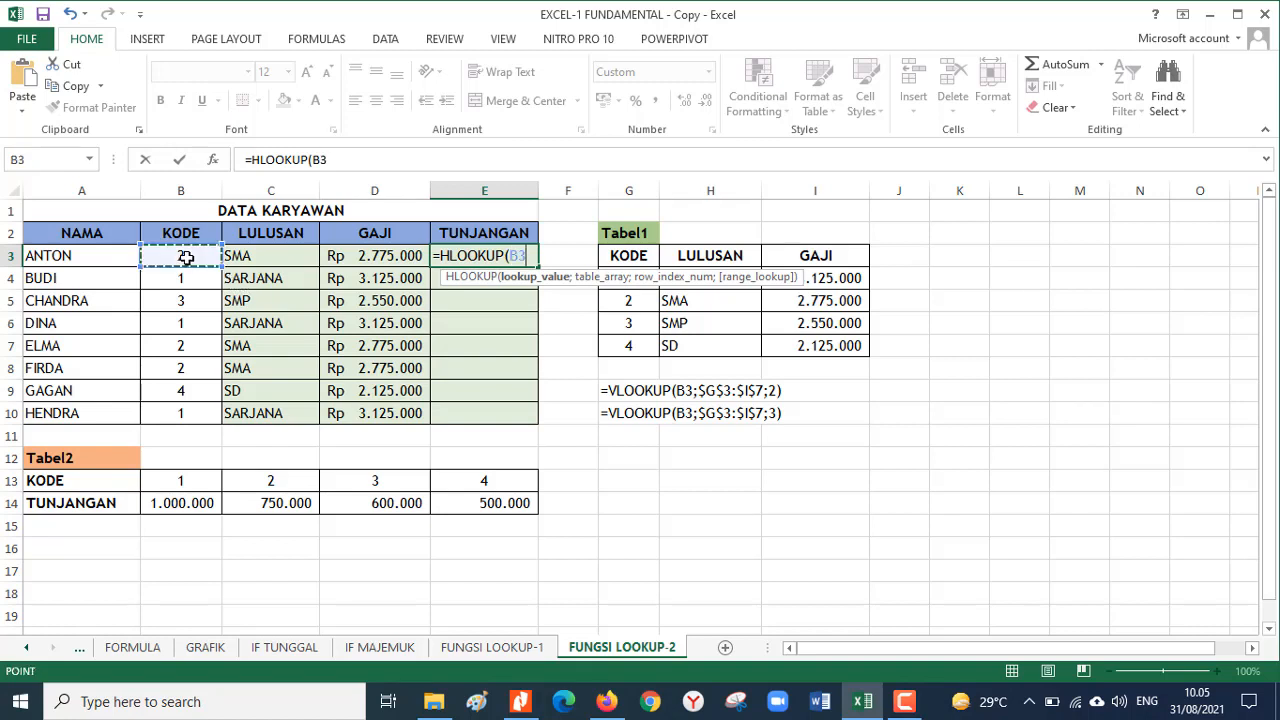
type(";")
left_click_drag(65, 477, 456, 505)
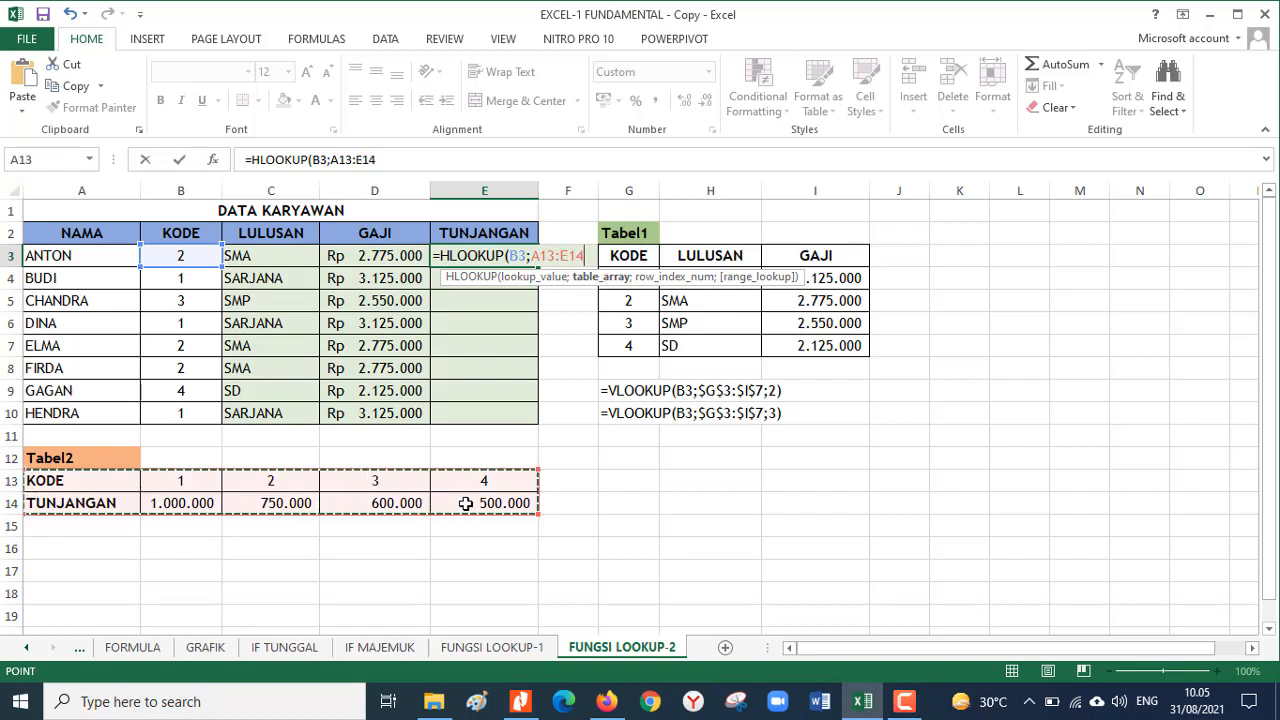
key("F4")
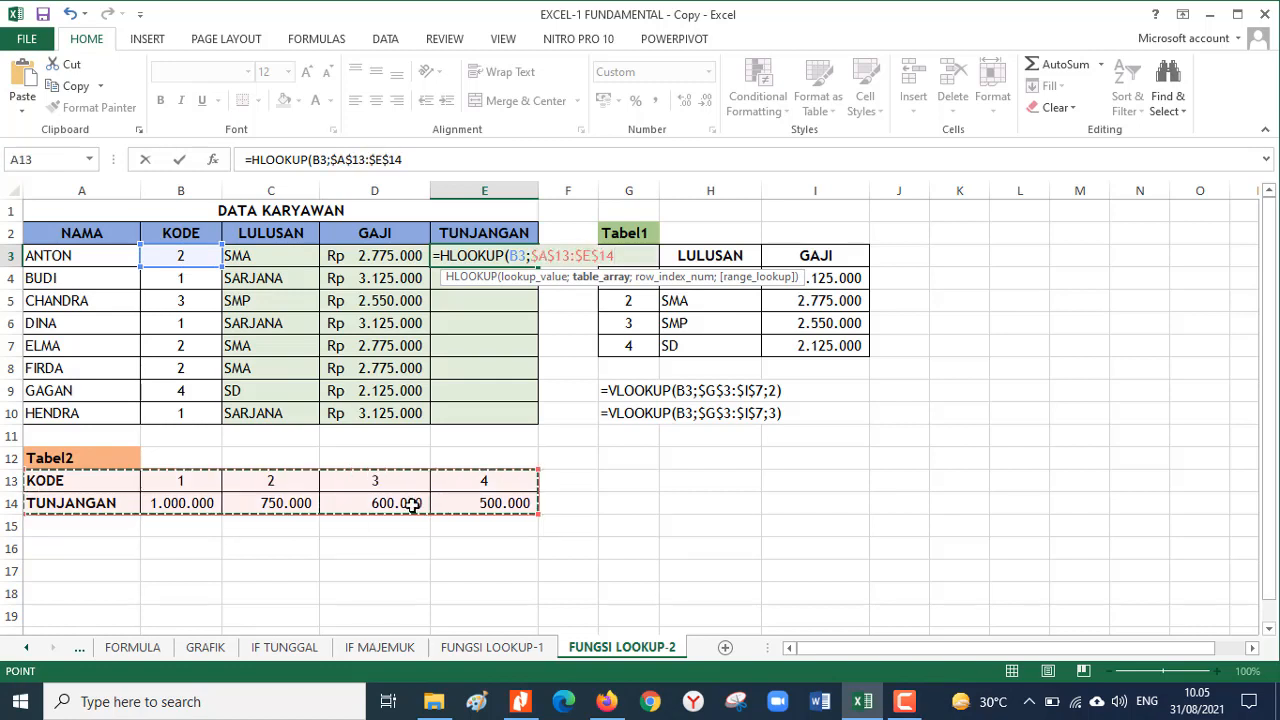
Step: Complete the E3 HLOOKUP formula with row index 2 and copy it down the TUNJANGAN column to E10
type(";2)")
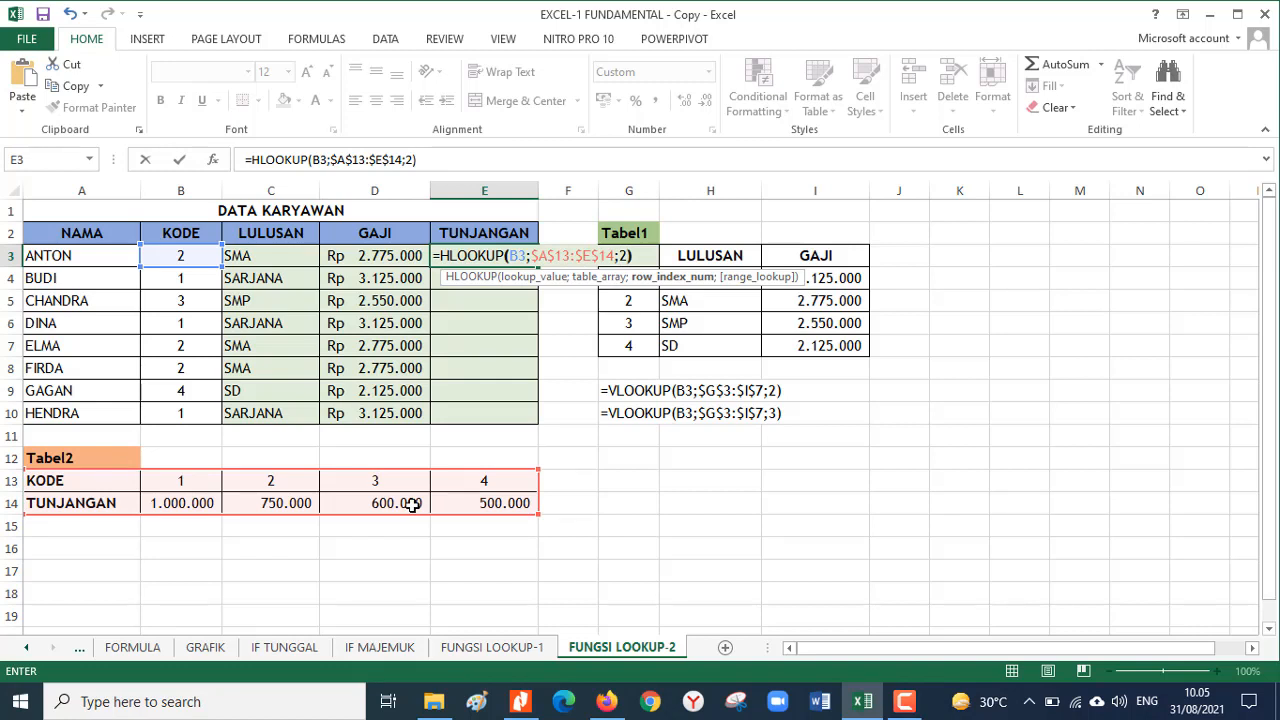
key("Return")
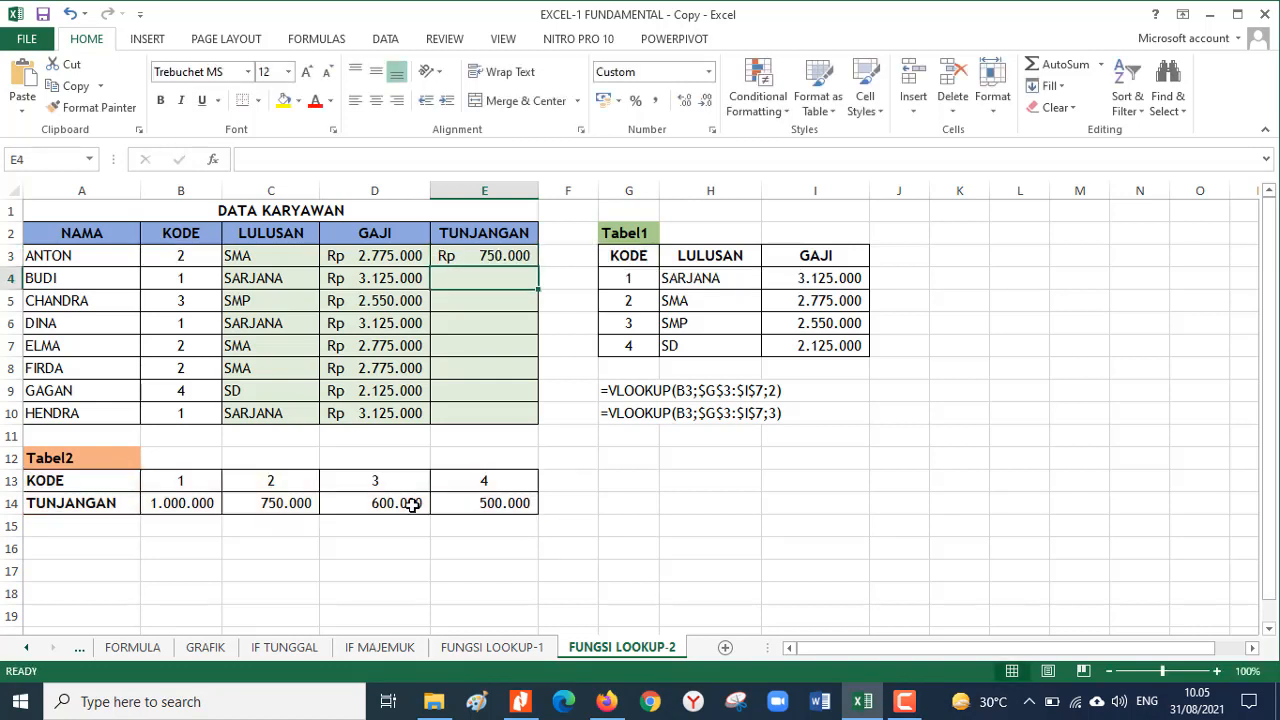
left_click(520, 258)
double_click(535, 270)
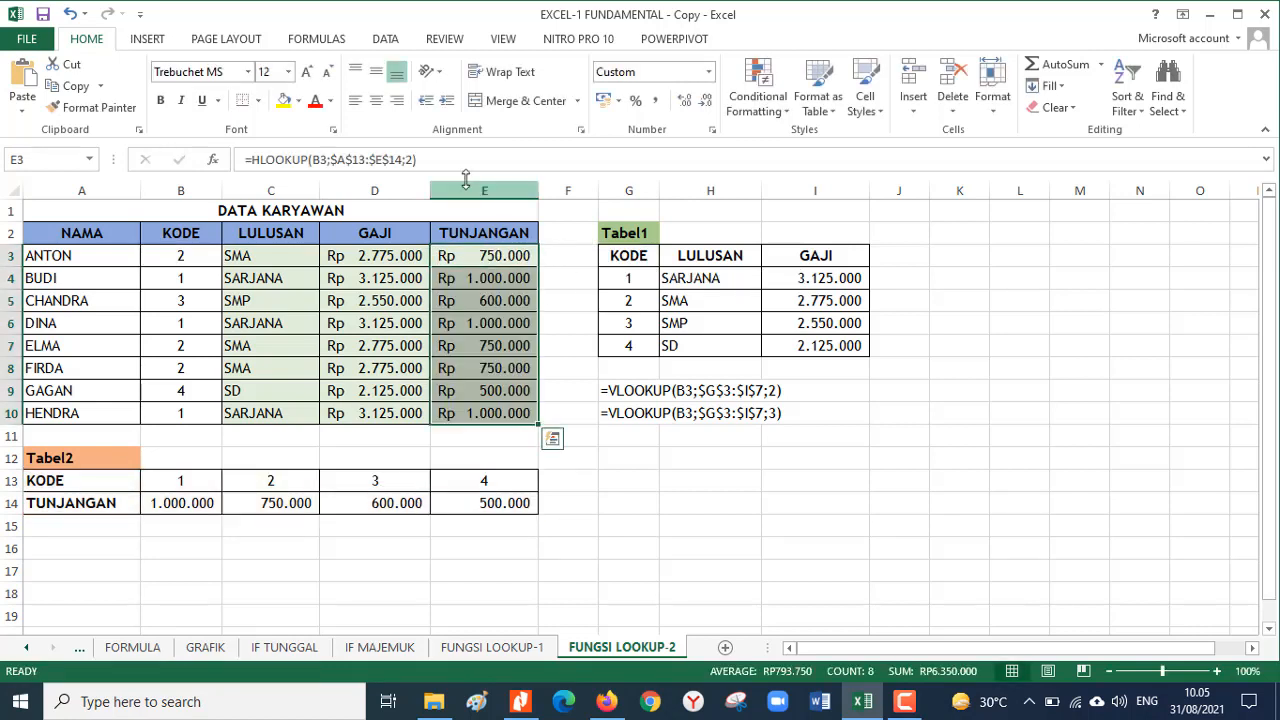
left_click(303, 152)
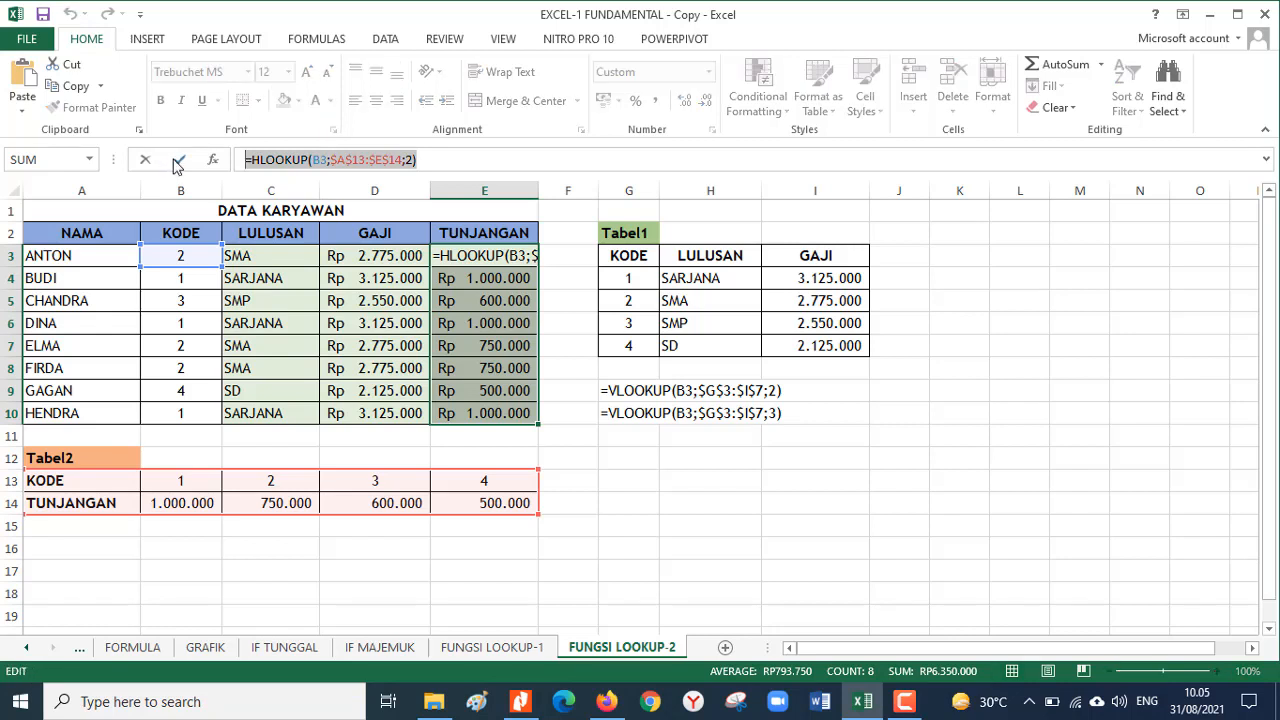
key("Return")
left_click(565, 271)
Step: Record the E3 formula =HLOOKUP(B3;$A$13:$E$14;2) as plain text in G11
left_click(525, 255)
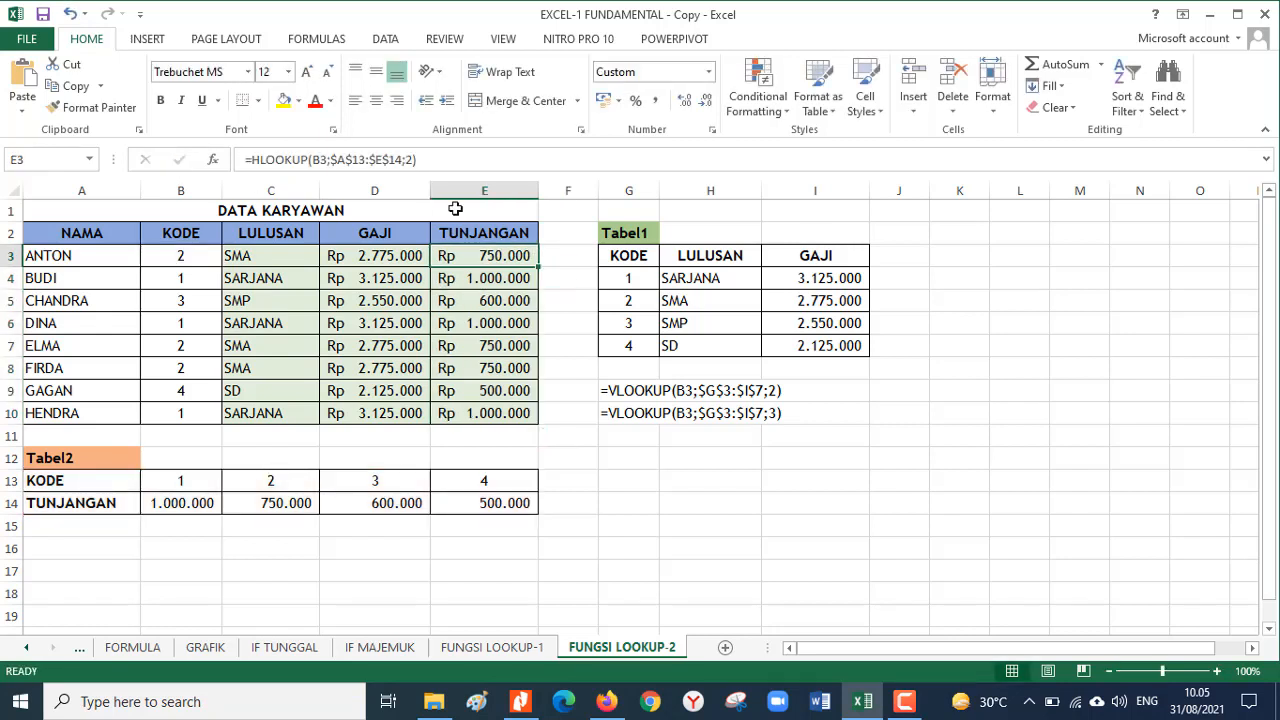
left_click_drag(440, 159, 192, 162)
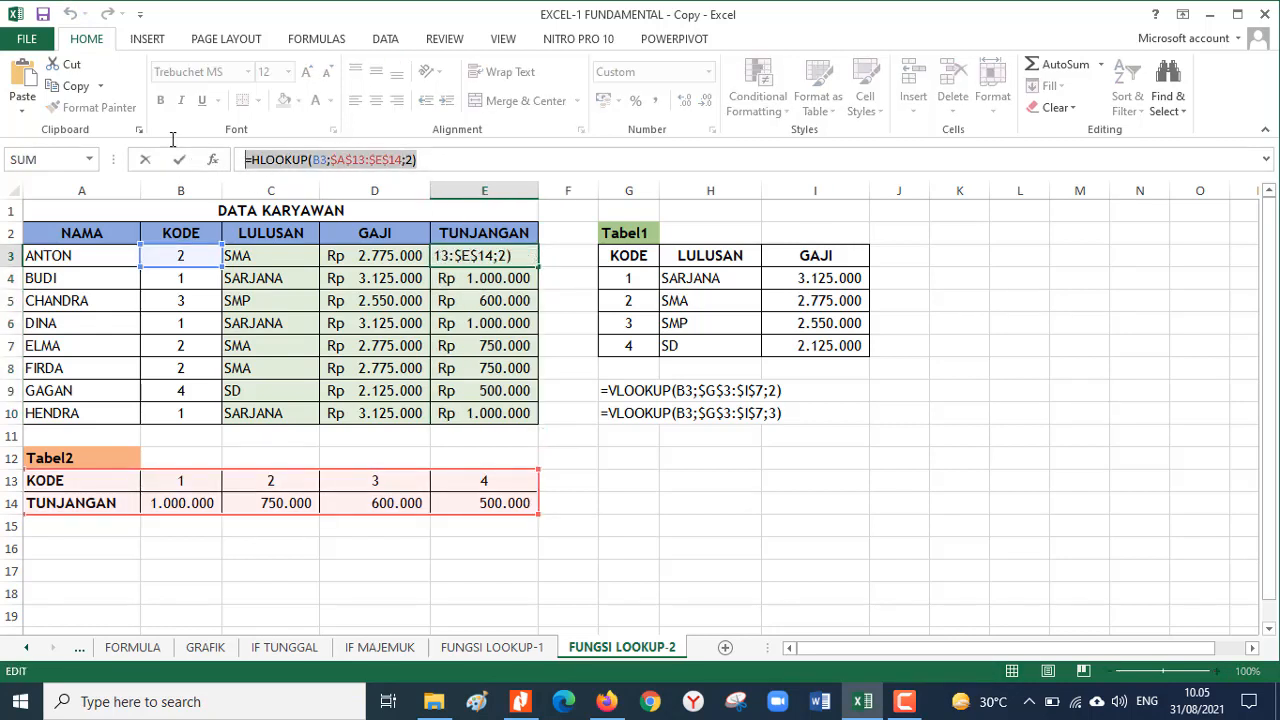
key("Escape")
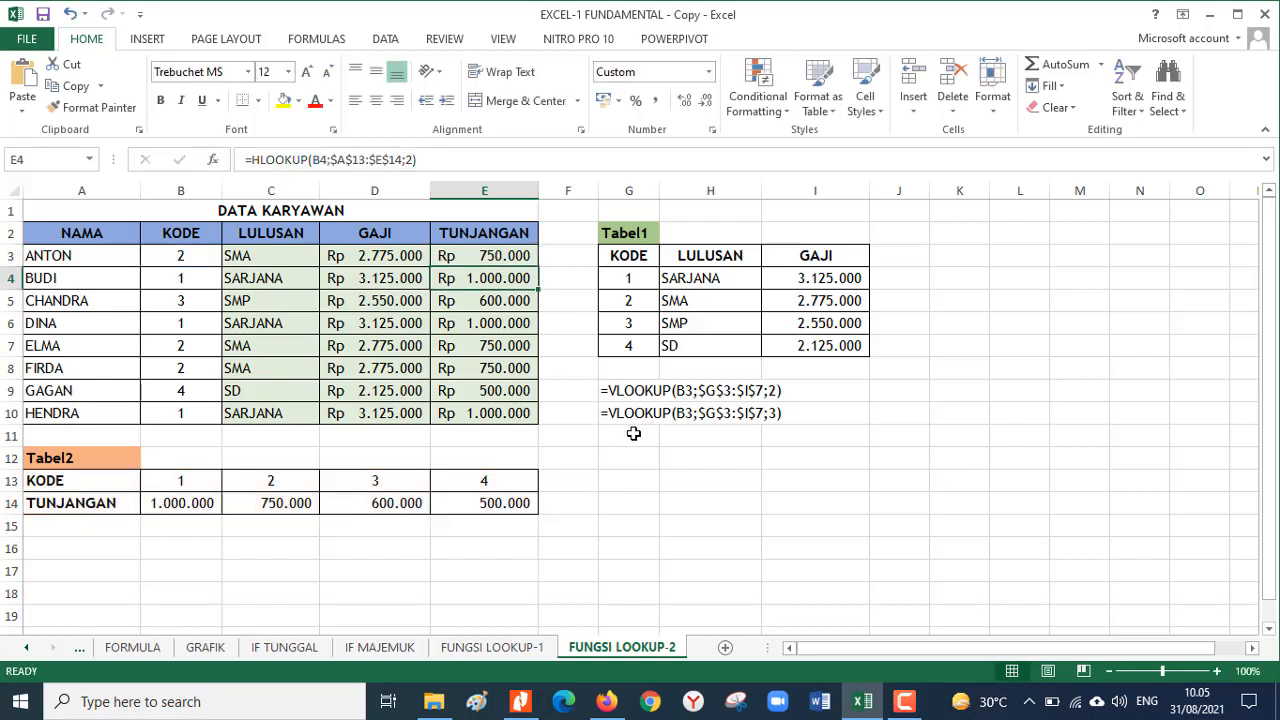
left_click(631, 432)
type("'=HLOOKUP(B3;$A$13:$E$14;2)")
key("Return")
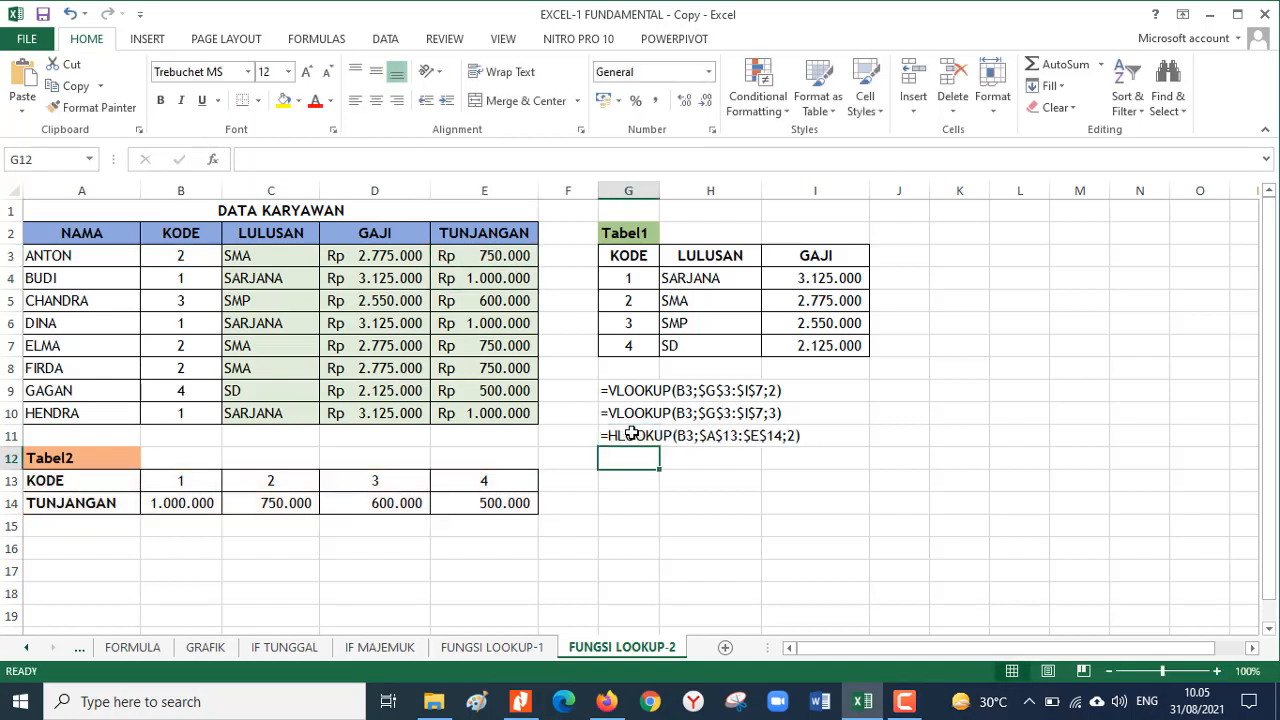
Step: Format the three formula notes in G9:G11 with red font colour and font size 20
left_click(644, 390)
left_click_drag(644, 390, 637, 428)
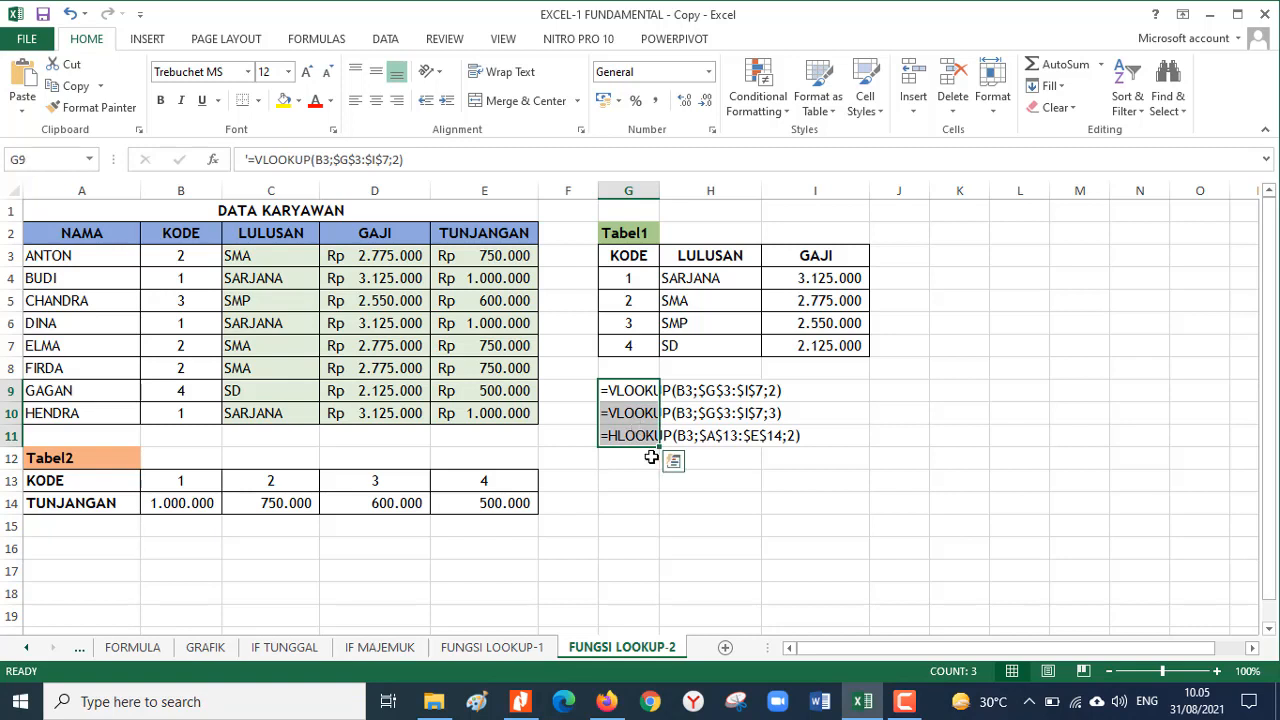
left_click(315, 100)
left_click(288, 72)
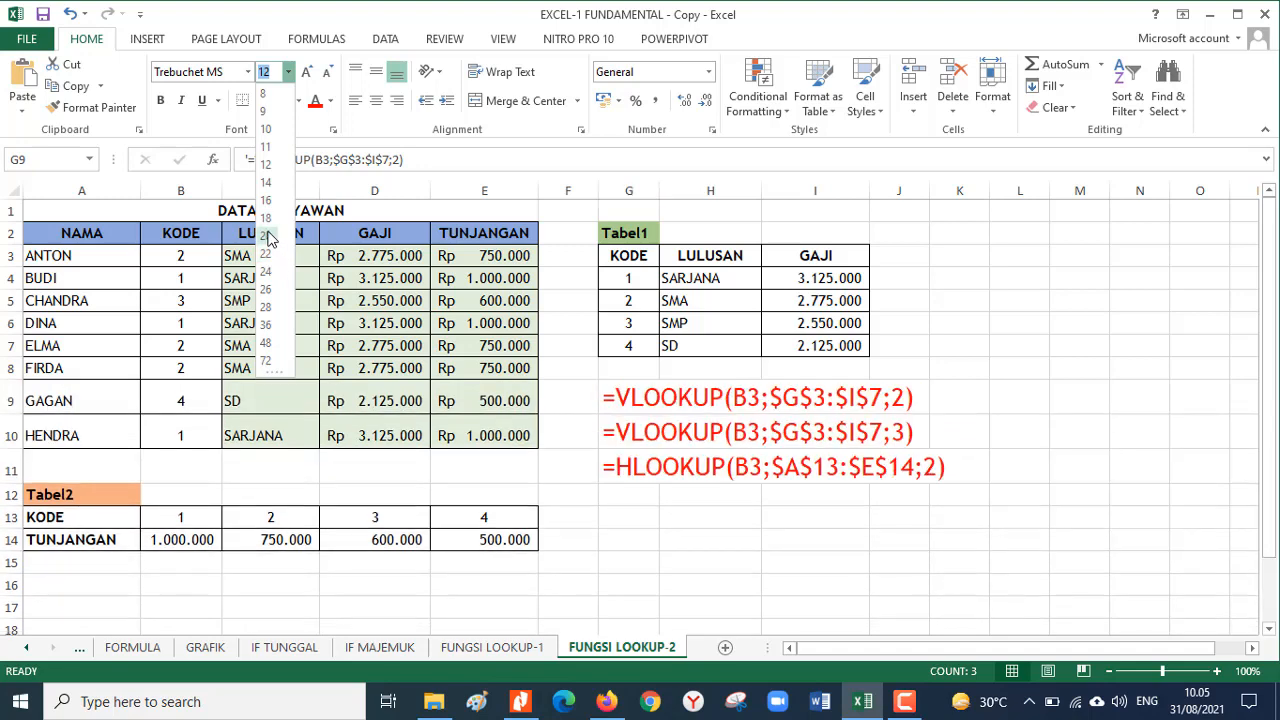
left_click(266, 236)
left_click(733, 541)
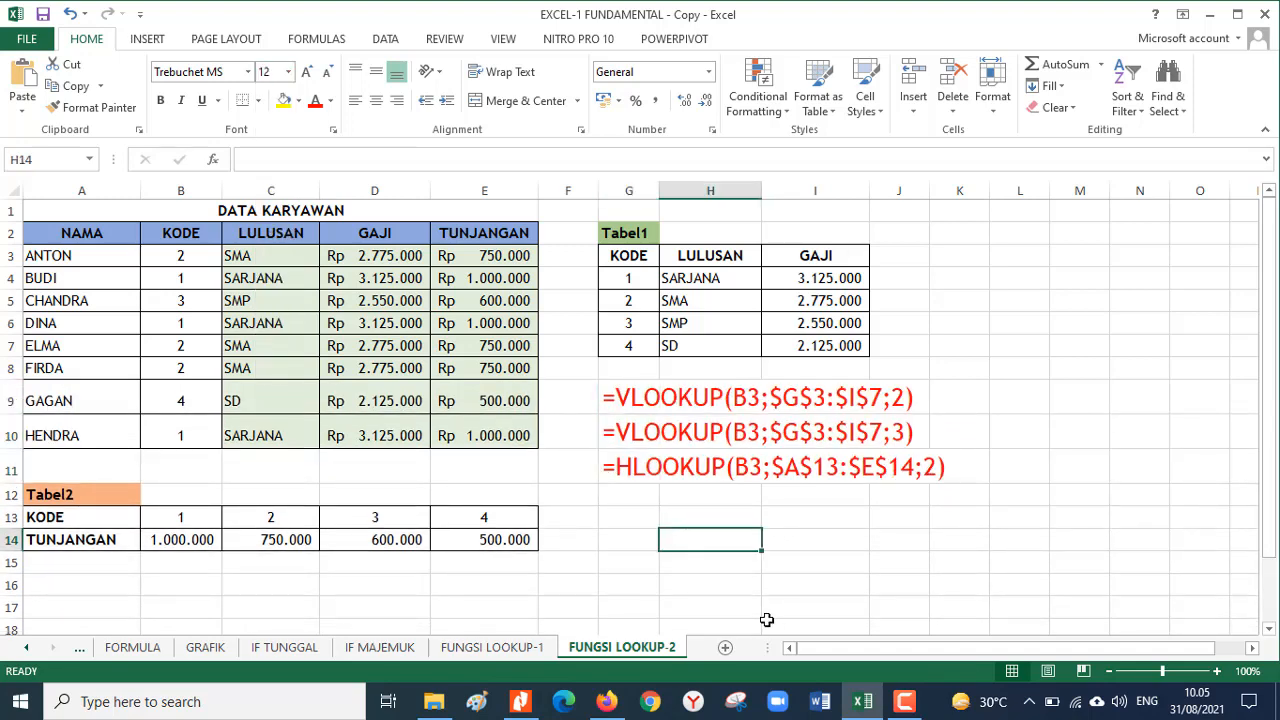